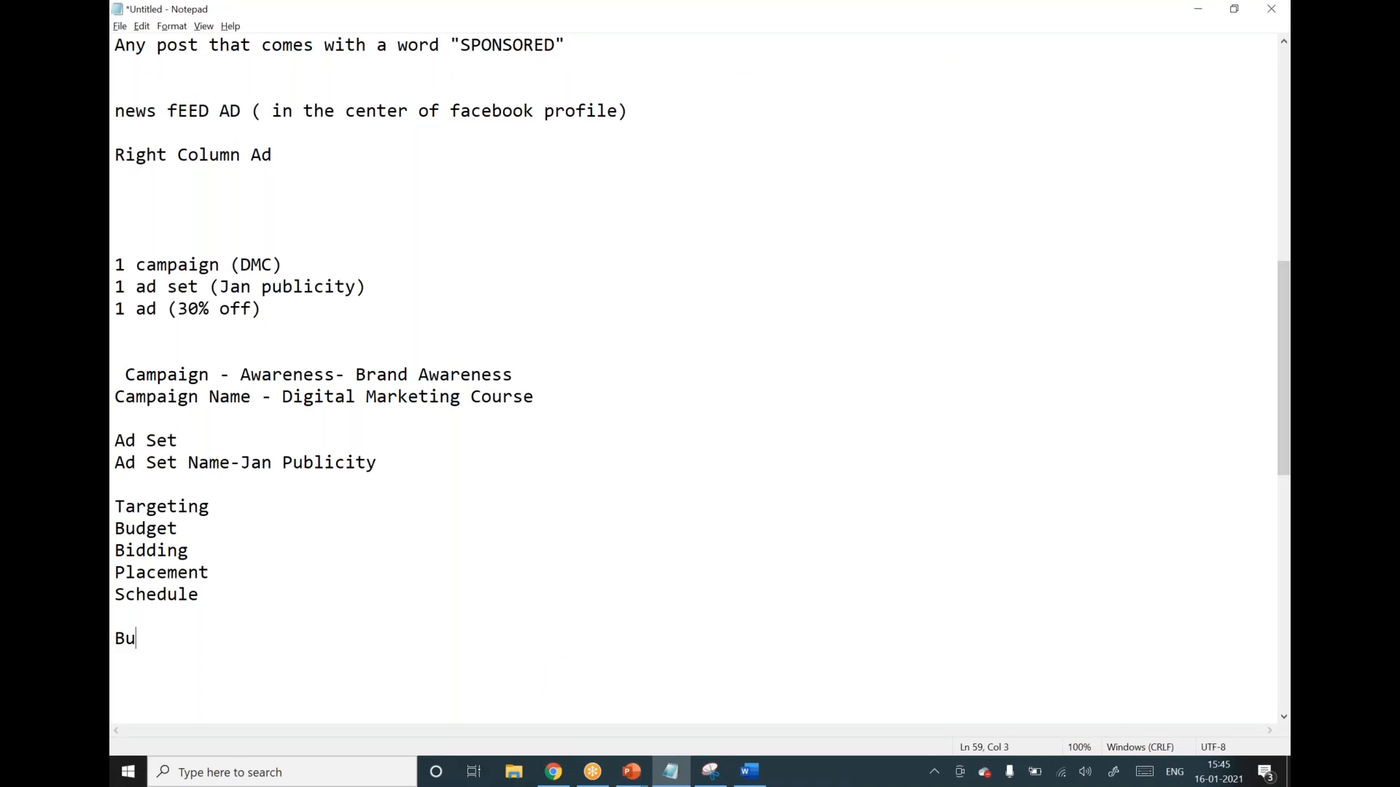
Complete the "Budget" heading below the Schedule line and add the budget types "Daily" and "Lifetime" beneath it.
{"action": "key", "text": "BackSpace"}
{"action": "key", "text": "BackSpace"}
{"action": "type", "text": "dget"}
{"action": "key", "text": "Return"}
{"action": "type", "text": "Daily "}
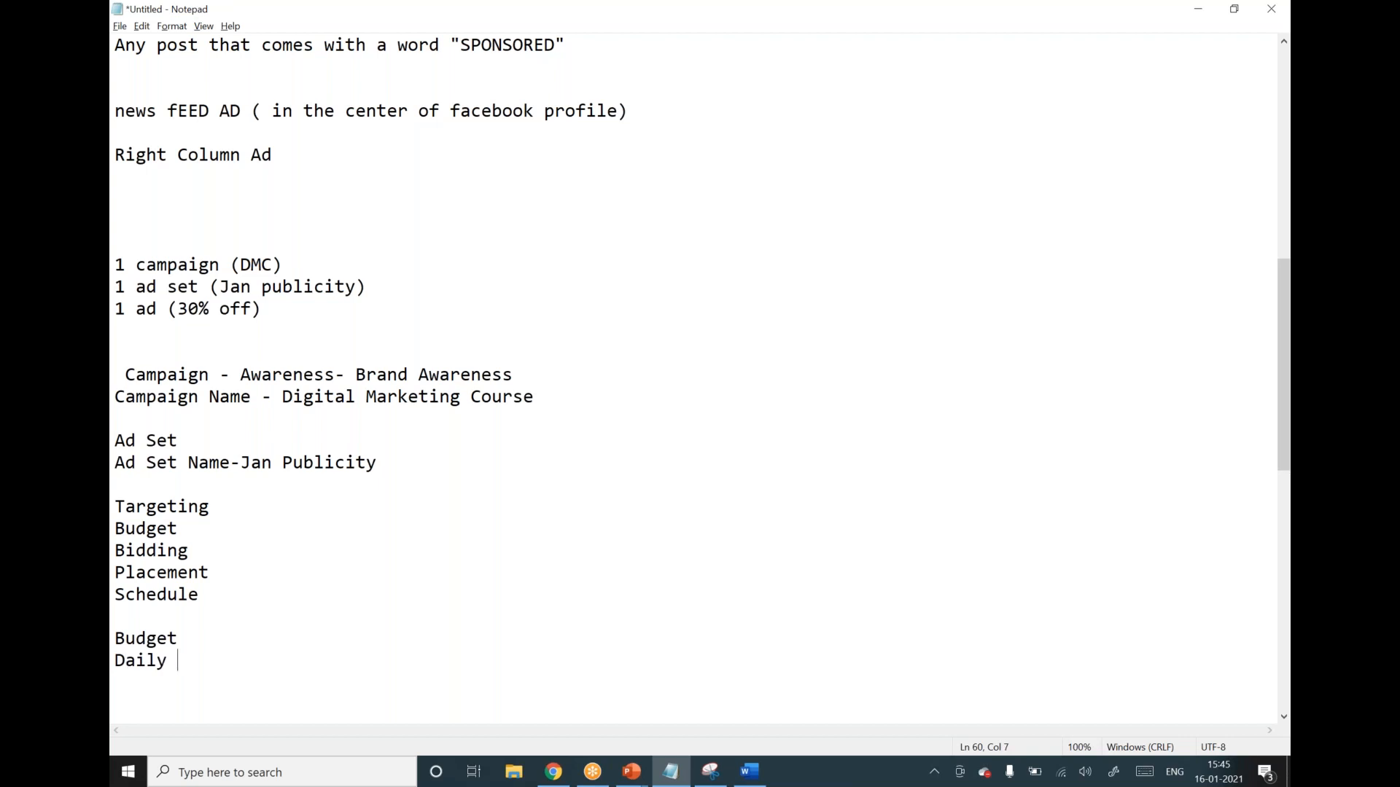
{"action": "type", "text": "Lifetime"}
Under Daily, add the lines "Rs 100/-" and "you want to run this ad for 5 days", with blank lines separating them from Lifetime.
{"action": "key", "text": "Up"}
{"action": "key", "text": "Up"}
{"action": "key", "text": "Right"}
{"action": "key", "text": "Return"}
{"action": "type", "text": "Rs 1"}
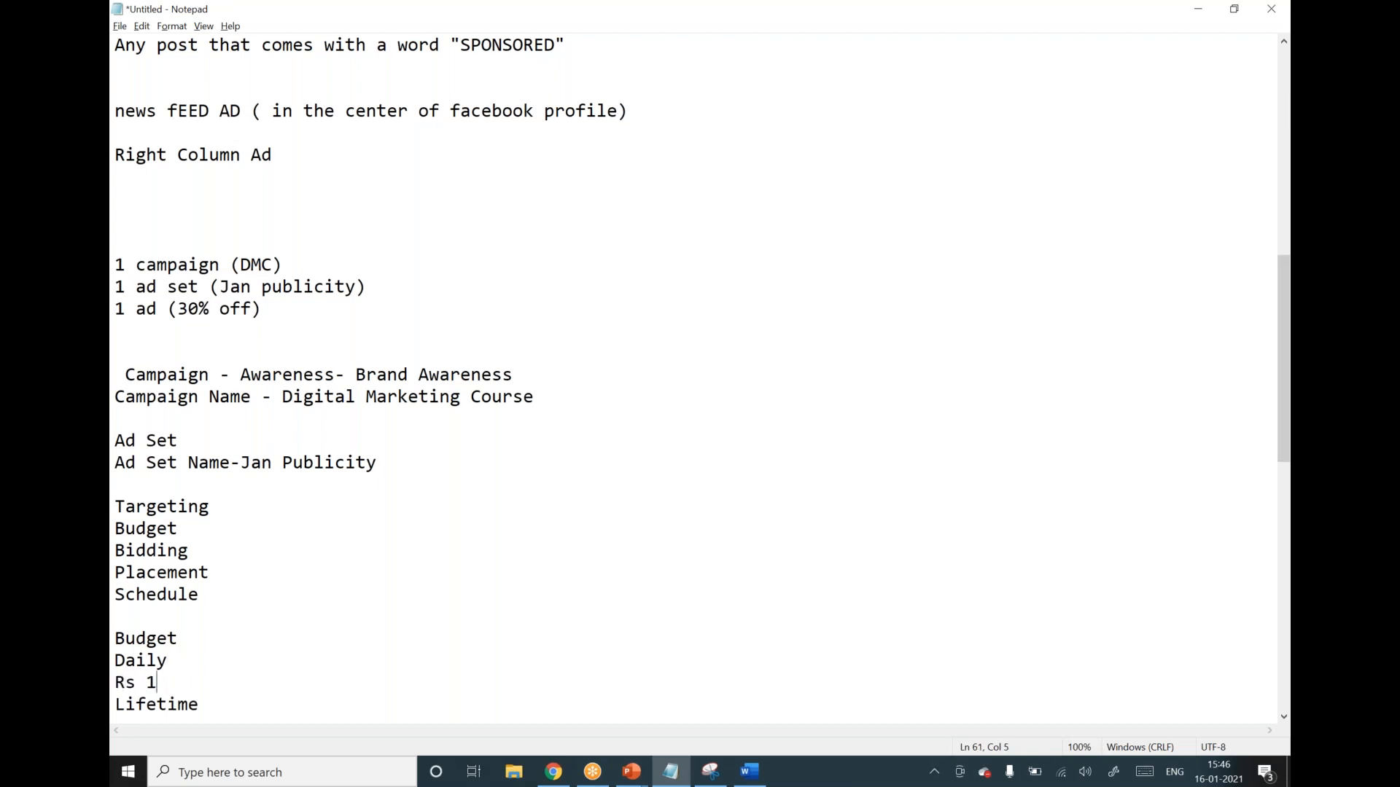
{"action": "type", "text": "00/-"}
{"action": "key", "text": "Return"}
{"action": "type", "text": "you want to run this ad for "}
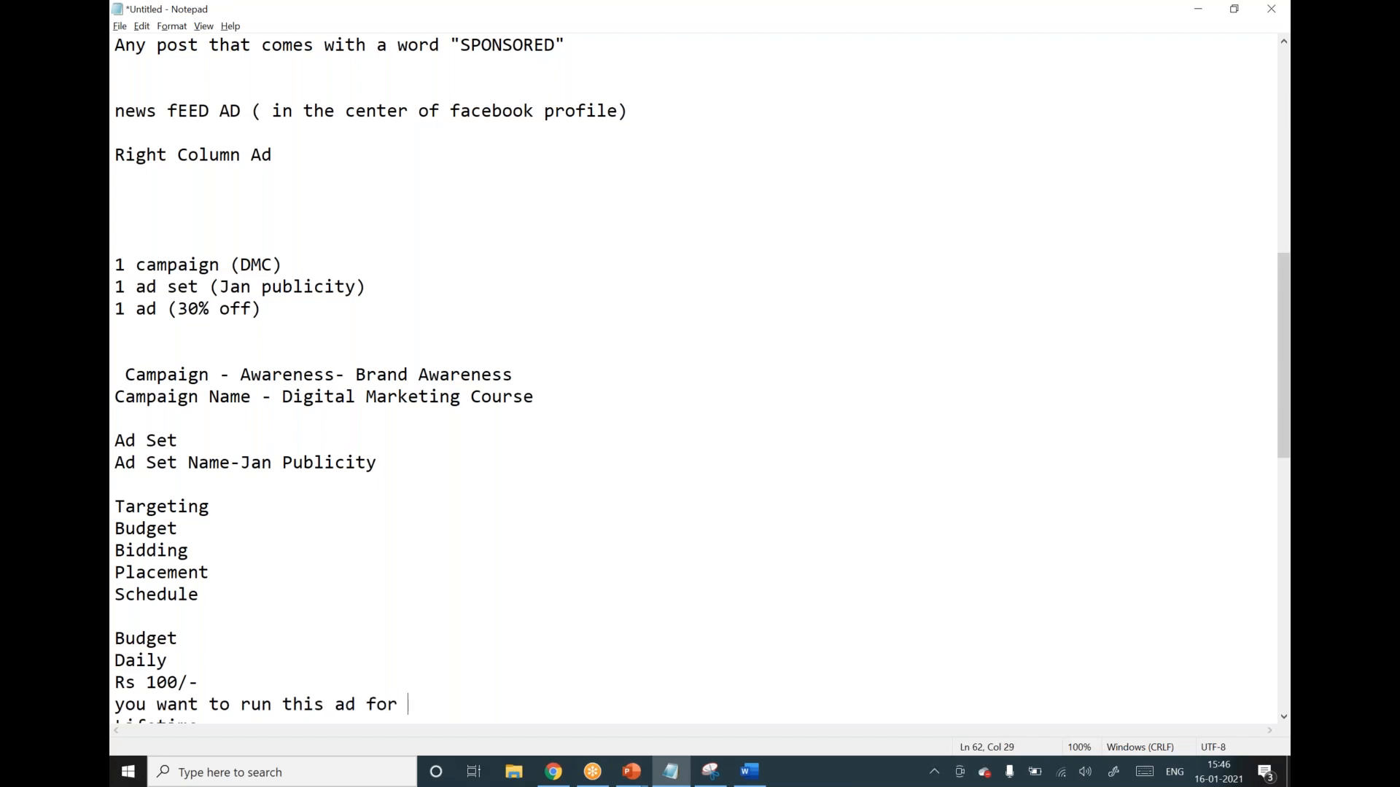
{"action": "type", "text": "5 days"}
{"action": "key", "text": "Return"}
{"action": "key", "text": "Return"}
{"action": "key", "text": "Return"}
{"action": "key", "text": "Return"}
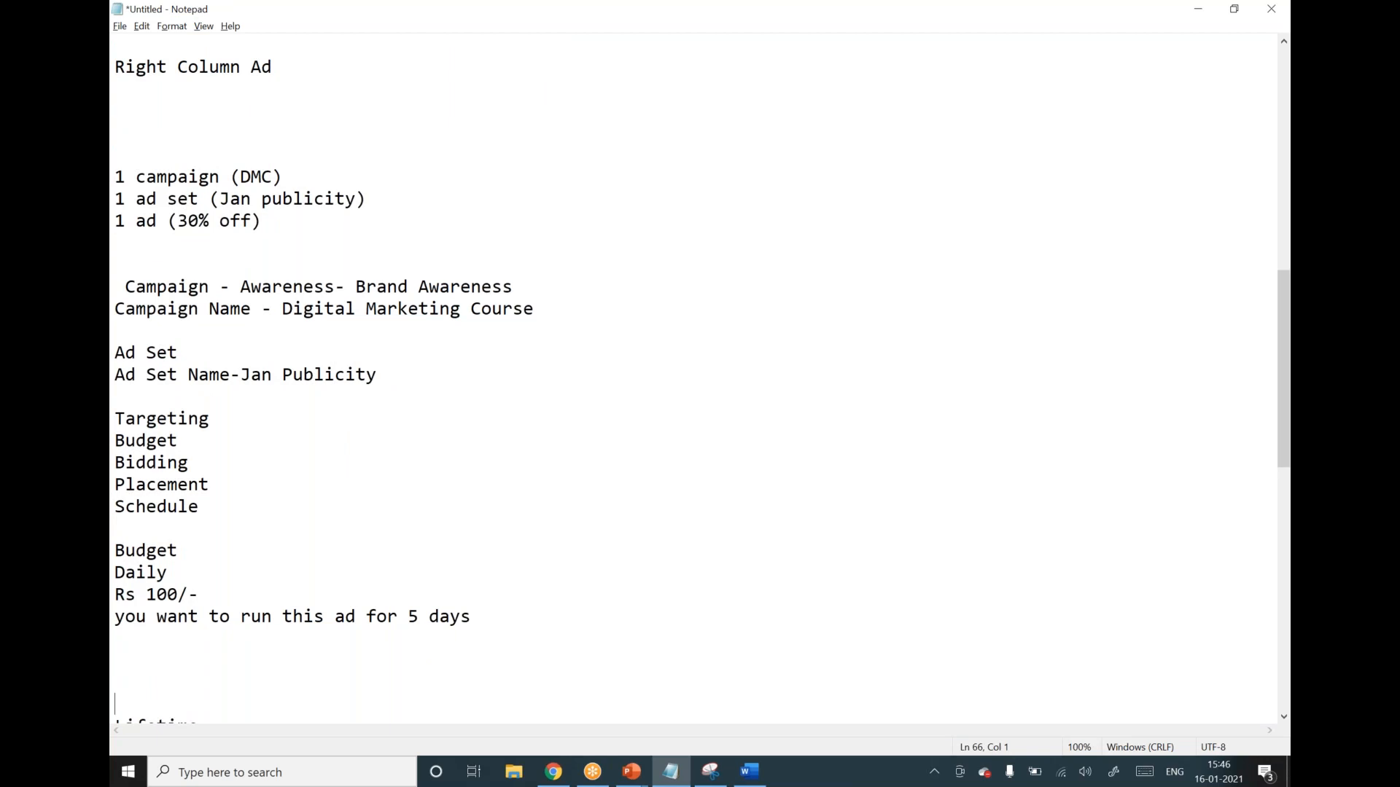
Add the line "you will be charged Rs 500/-" to the Daily example and highlight the whole example.
{"action": "scroll", "coordinate": [283, 549], "scroll_direction": "down", "scroll_amount": 1}
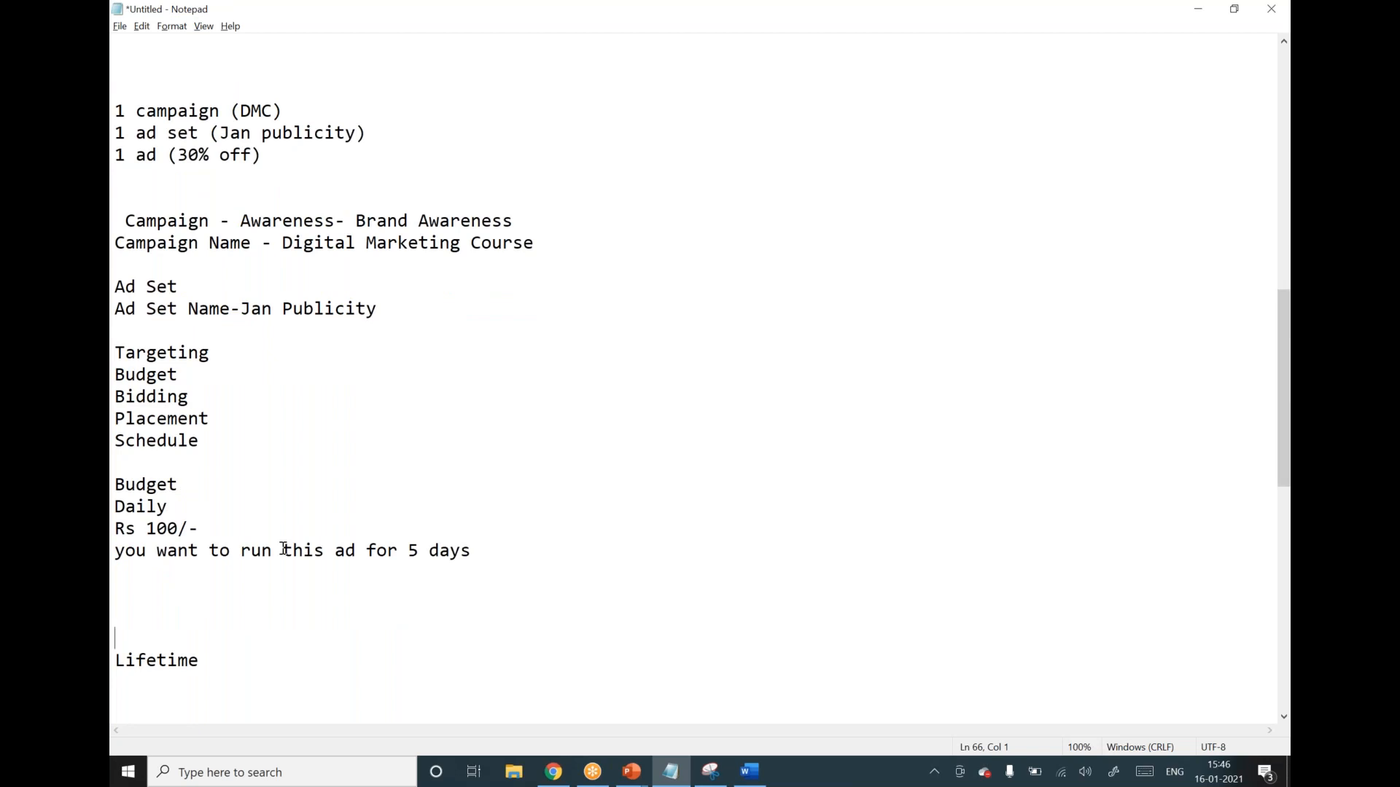
{"action": "left_click", "coordinate": [546, 556]}
{"action": "key", "text": "Return"}
{"action": "type", "text": "you will be charged Rs 500/0"}
{"action": "key", "text": "BackSpace"}
{"action": "type", "text": "-"}
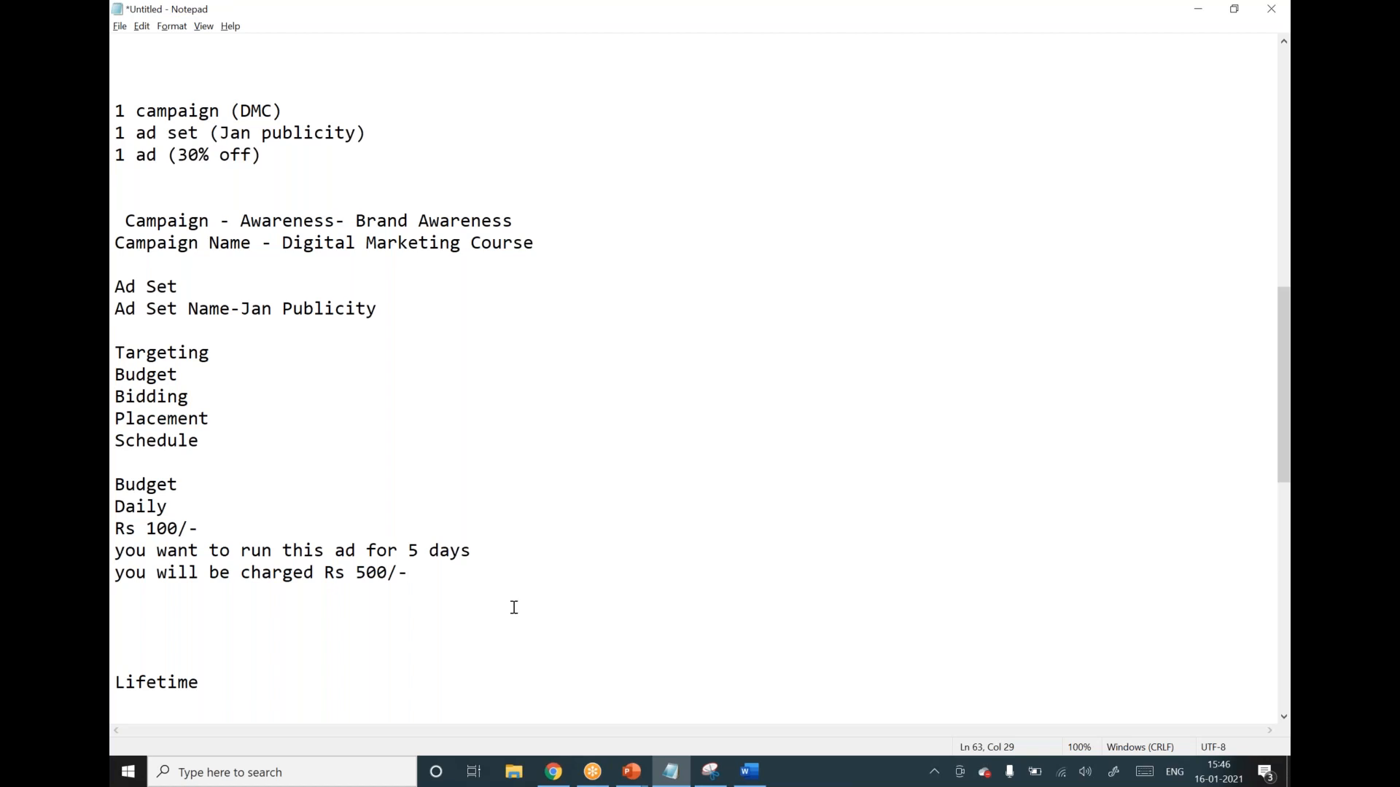
{"action": "left_click_drag", "start_coordinate": [421, 580], "coordinate": [116, 507]}
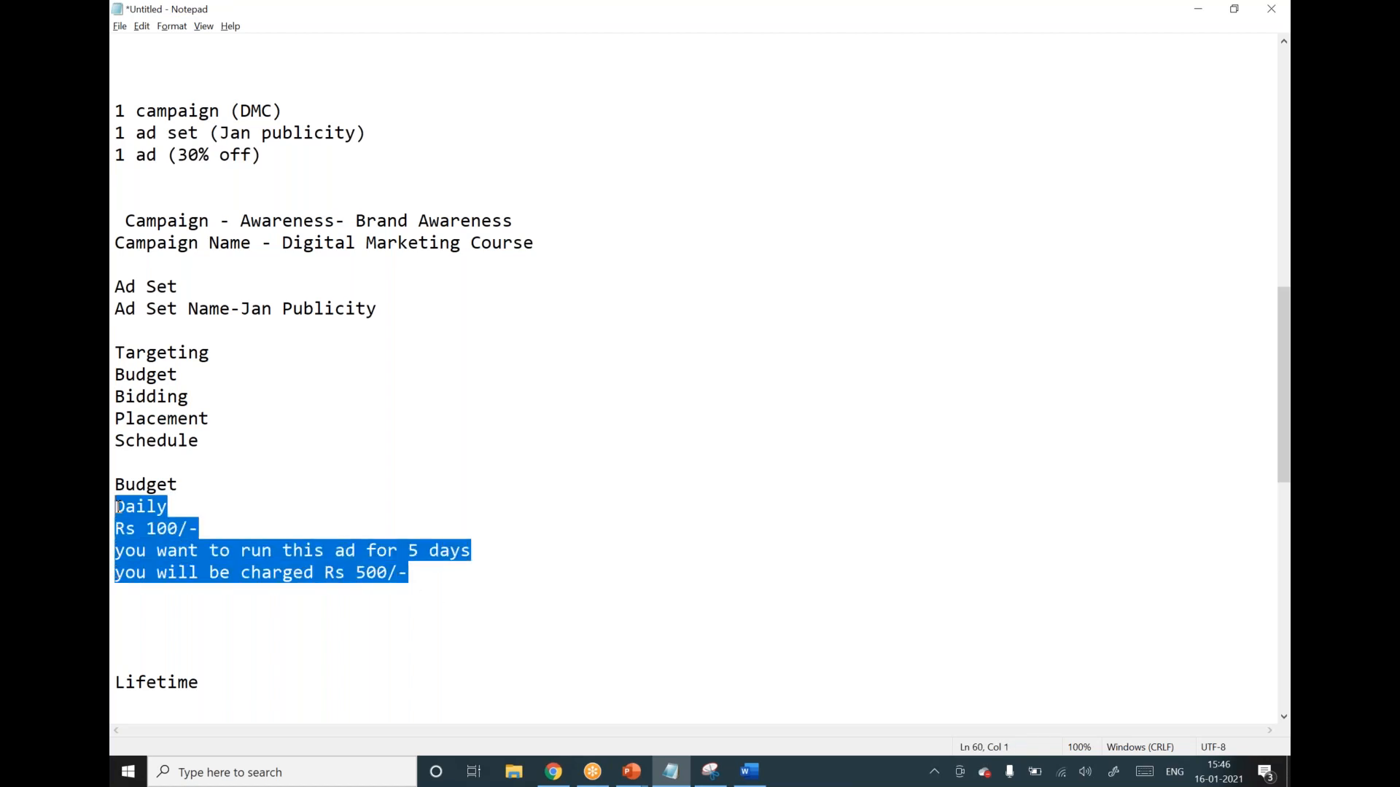
Under Lifetime, add the lines "Rs 100/-" and "you want to run this ad for 5 days".
{"action": "scroll", "coordinate": [250, 653], "scroll_direction": "down", "scroll_amount": 2}
{"action": "left_click", "coordinate": [227, 556]}
{"action": "key", "text": "Return"}
{"action": "type", "text": "Rs "}
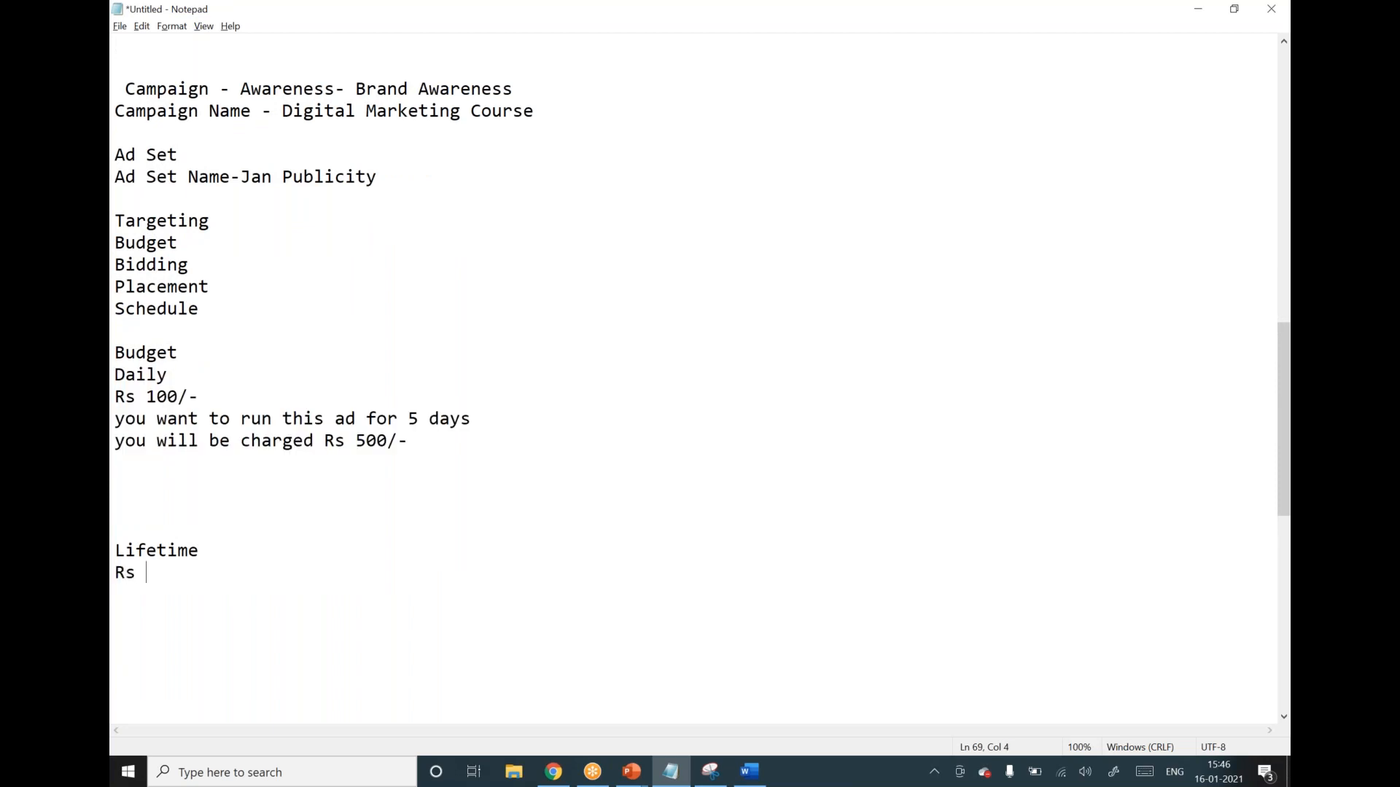
{"action": "type", "text": "100/-"}
{"action": "key", "text": "Return"}
{"action": "type", "text": "you want to "}
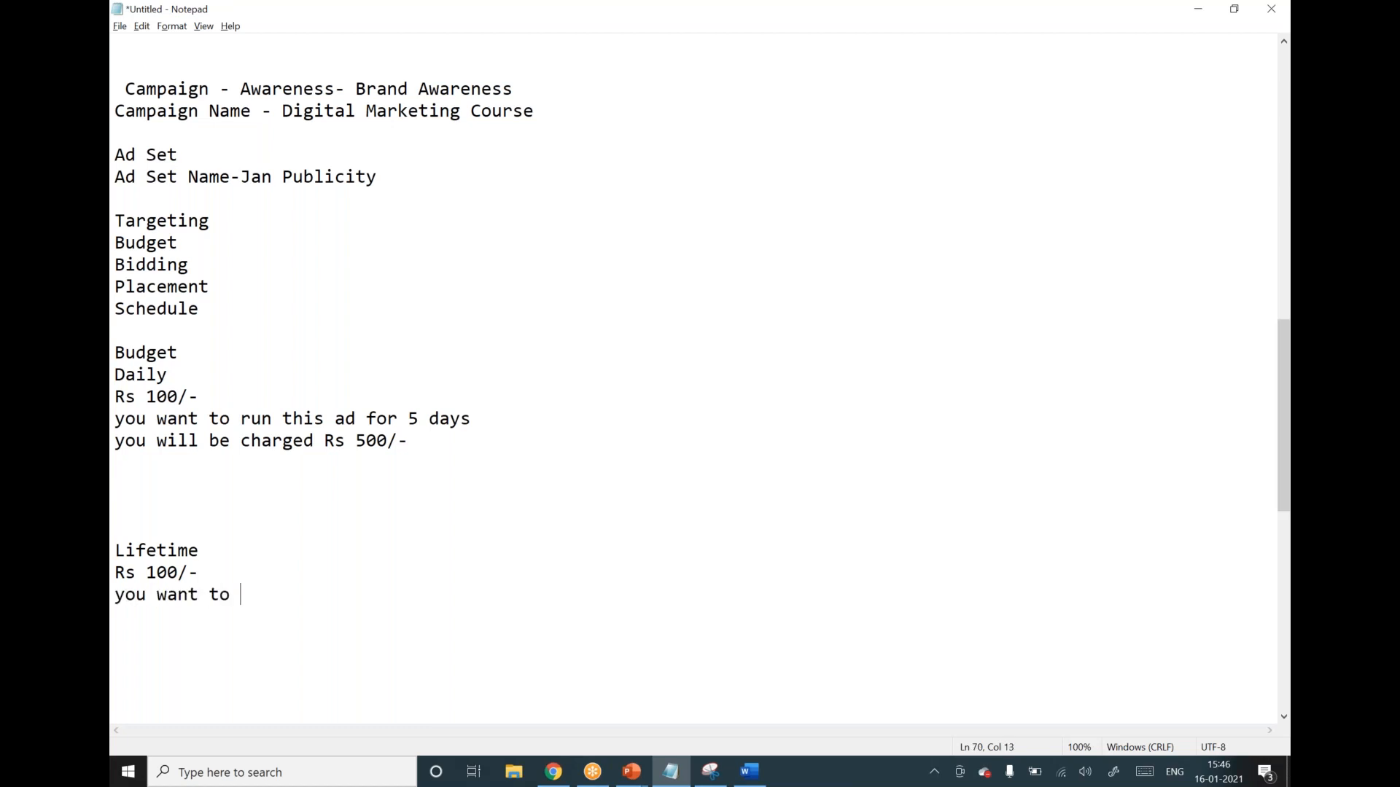
{"action": "type", "text": "run this ad fo"}
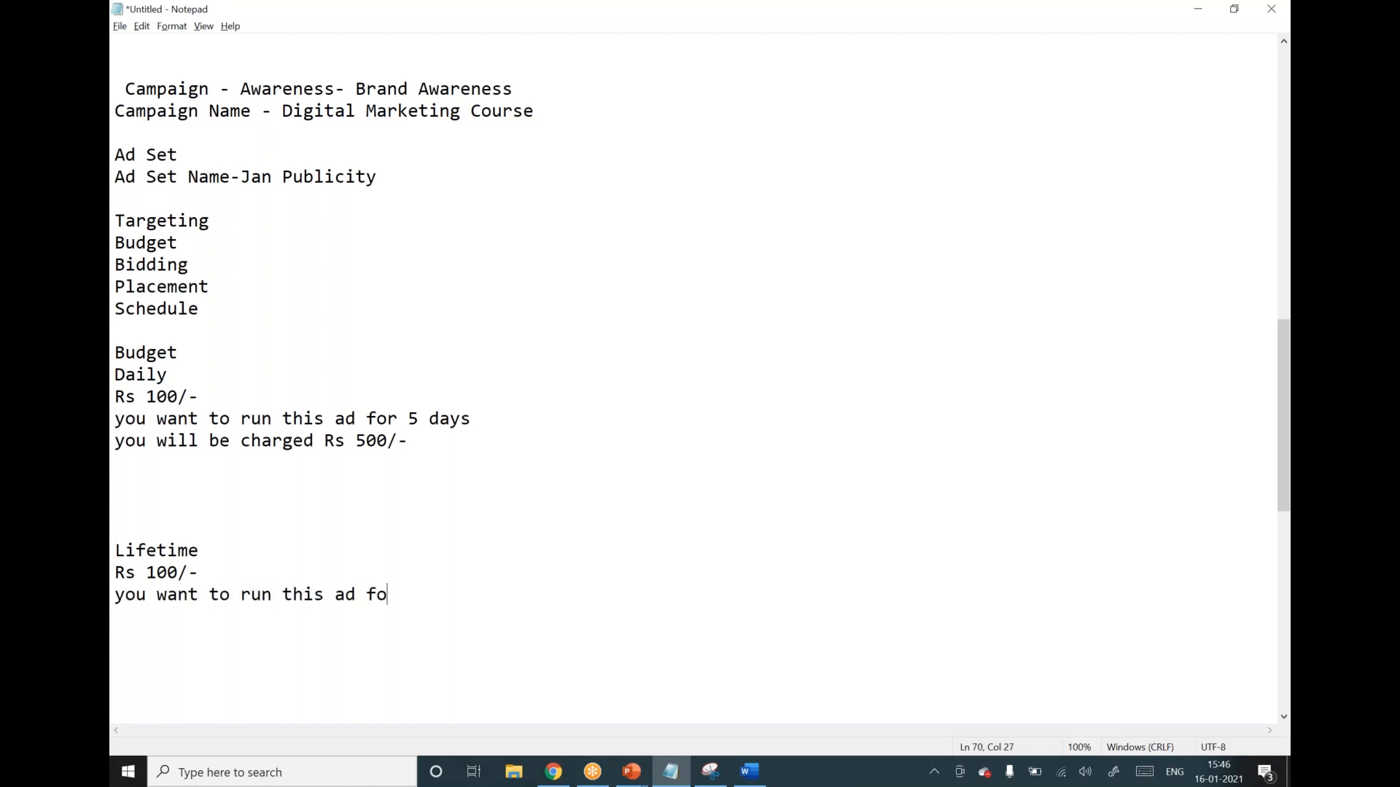
{"action": "type", "text": "r 5 days"}
Add the line "you will be charged Rs 100/- for the entire 5 days...." to the Lifetime example.
{"action": "key", "text": "Return"}
{"action": "type", "text": "you will be "}
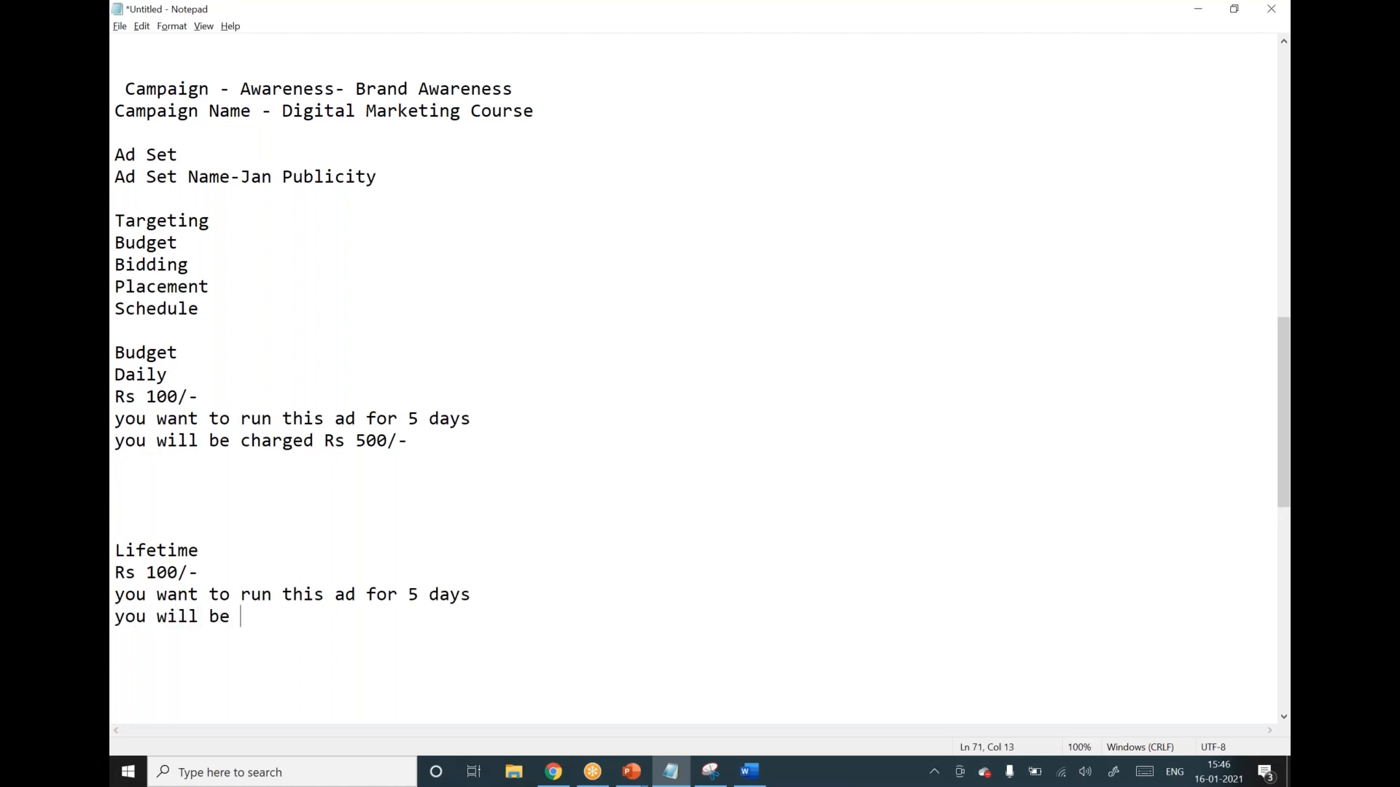
{"action": "type", "text": "charged Rs"}
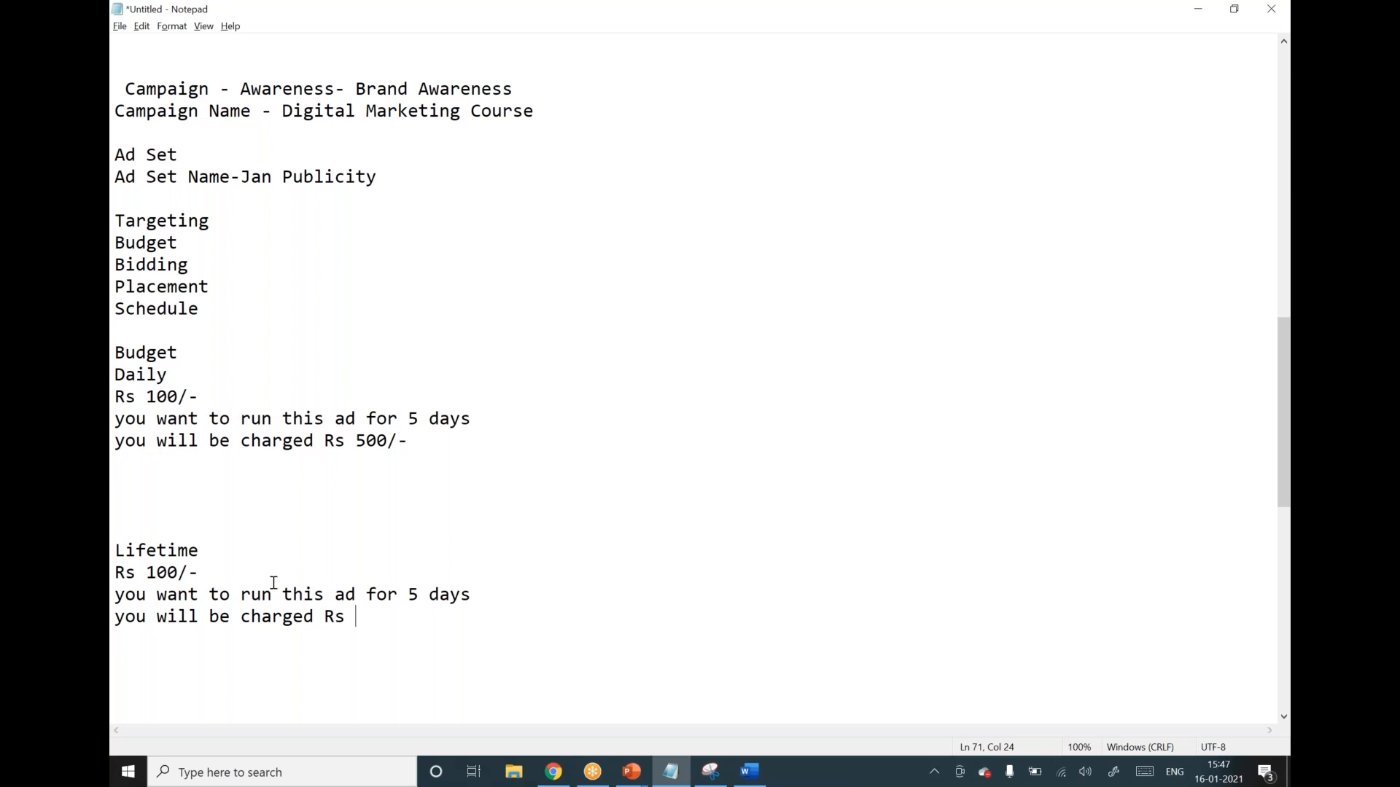
{"action": "type", "text": "100/-"}
{"action": "left_click_drag", "start_coordinate": [408, 595], "coordinate": [473, 594]}
{"action": "left_click", "coordinate": [422, 601]}
{"action": "type", "text": "for the ein"}
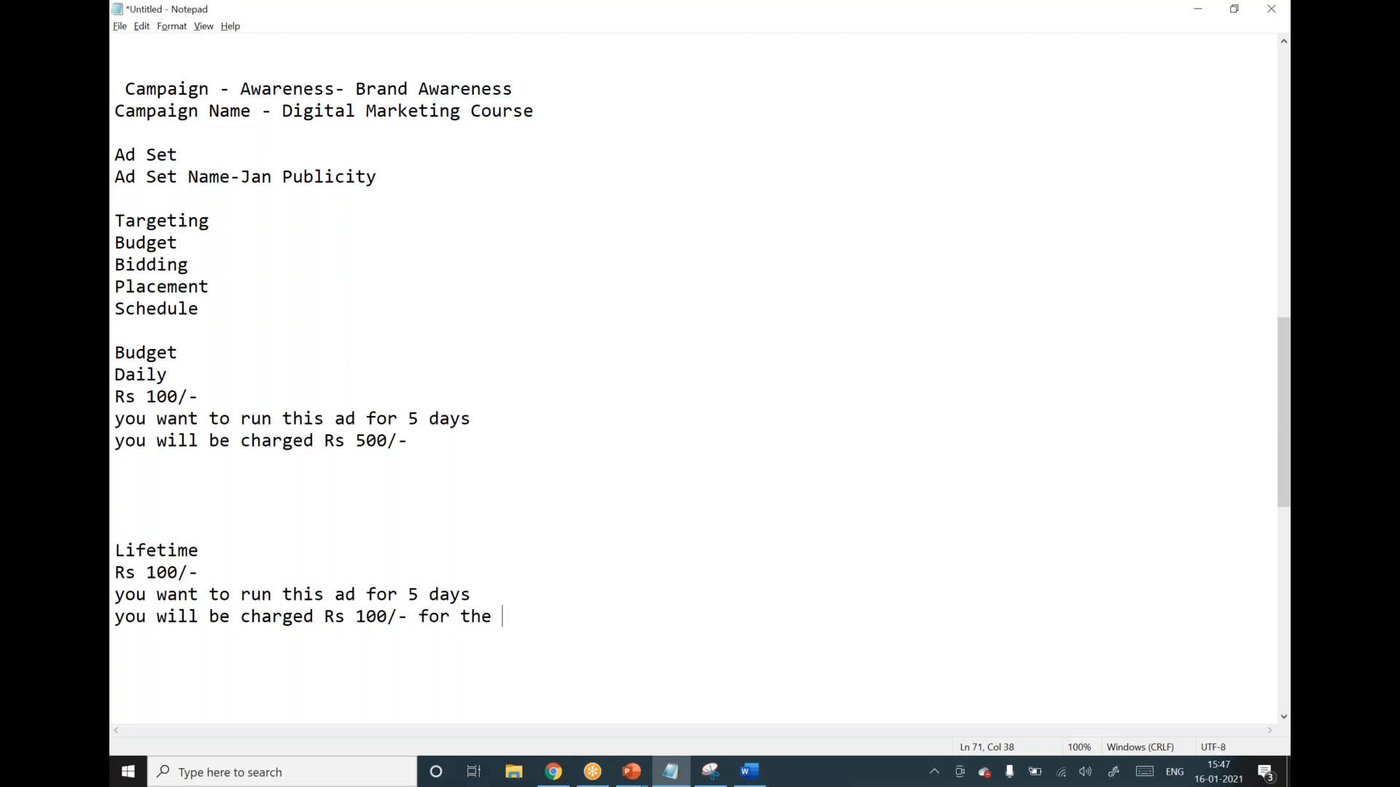
{"action": "key", "text": "BackSpace"}
{"action": "key", "text": "BackSpace"}
{"action": "type", "text": "nit"}
{"action": "key", "text": "BackSpace"}
{"action": "key", "text": "BackSpace"}
{"action": "type", "text": "tire 4"}
{"action": "key", "text": "BackSpace"}
{"action": "type", "text": "5 days...."}
Finish the Lifetime example with the line "in a day you are charged Rs 20/- only".
{"action": "key", "text": "Return"}
{"action": "type", "text": "in a day you are charege"}
{"action": "key", "text": "BackSpace"}
{"action": "key", "text": "BackSpace"}
{"action": "key", "text": "BackSpace"}
{"action": "type", "text": "d"}
{"action": "key", "text": "BackSpace"}
{"action": "type", "text": "ged Rs "}
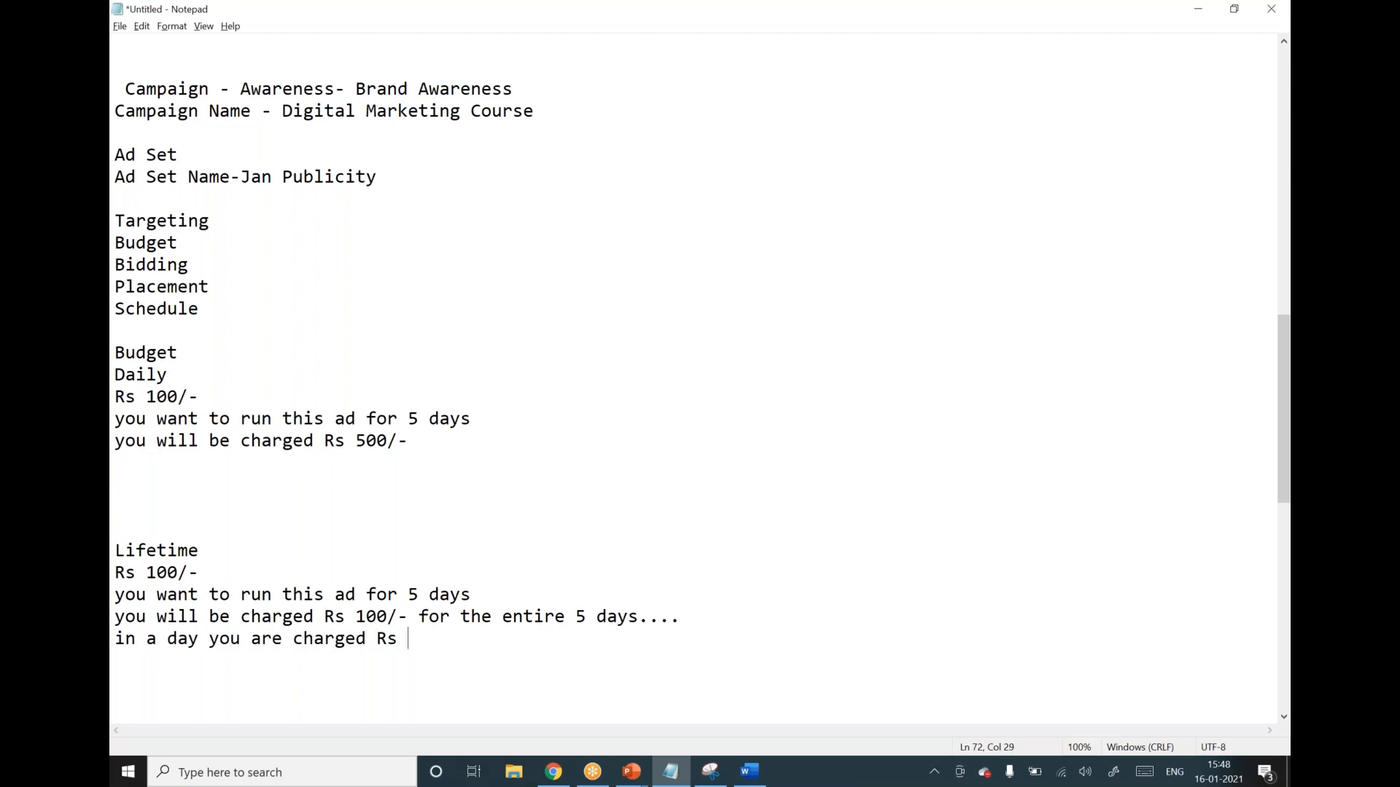
{"action": "type", "text": "20/- only"}
Compare the Daily and Lifetime budget examples by highlighting each block of notes in turn.
{"action": "left_click_drag", "start_coordinate": [537, 634], "coordinate": [116, 550]}
{"action": "left_click_drag", "start_coordinate": [408, 441], "coordinate": [118, 345]}
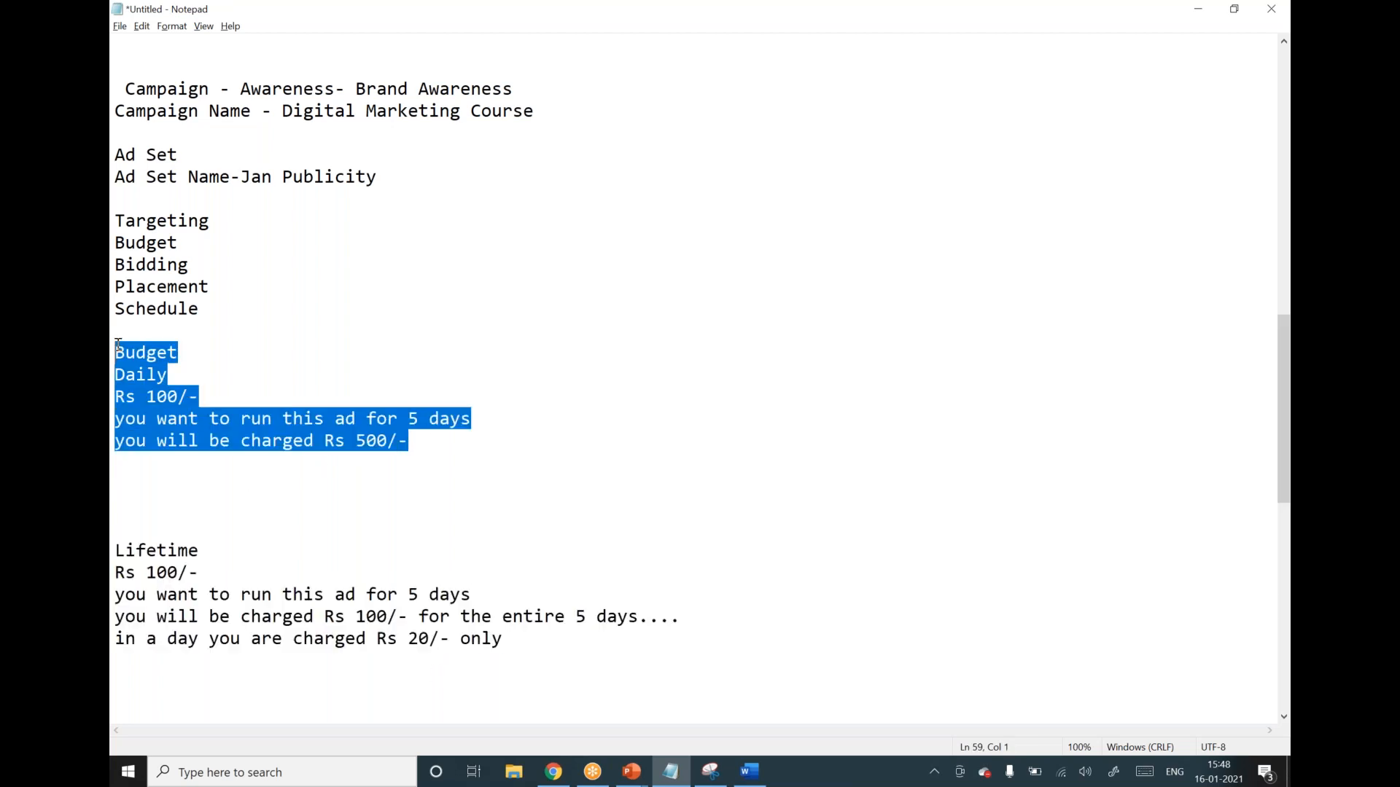
{"action": "left_click", "coordinate": [315, 595]}
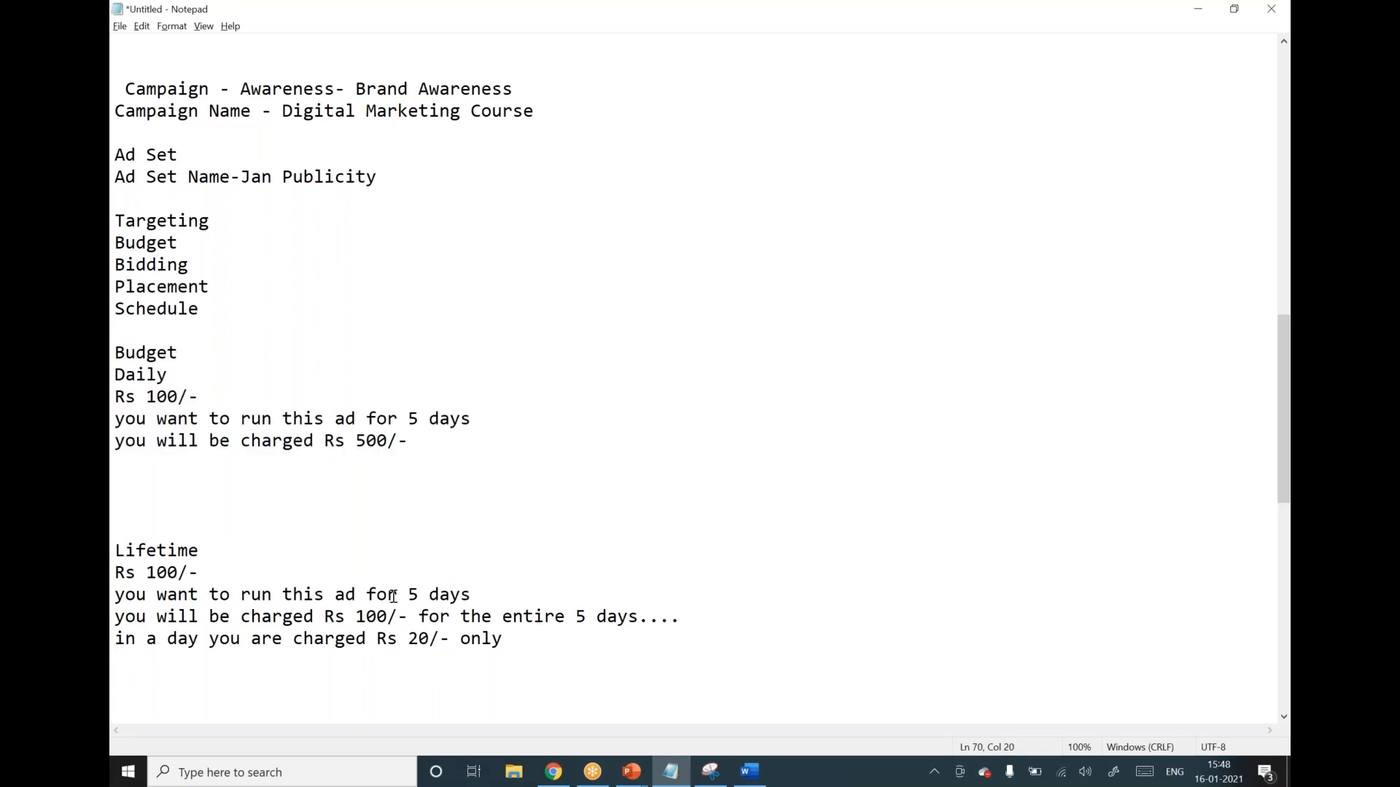
{"action": "left_click_drag", "start_coordinate": [407, 595], "coordinate": [421, 595]}
{"action": "left_click", "coordinate": [465, 579]}
{"action": "left_click_drag", "start_coordinate": [513, 635], "coordinate": [118, 548]}
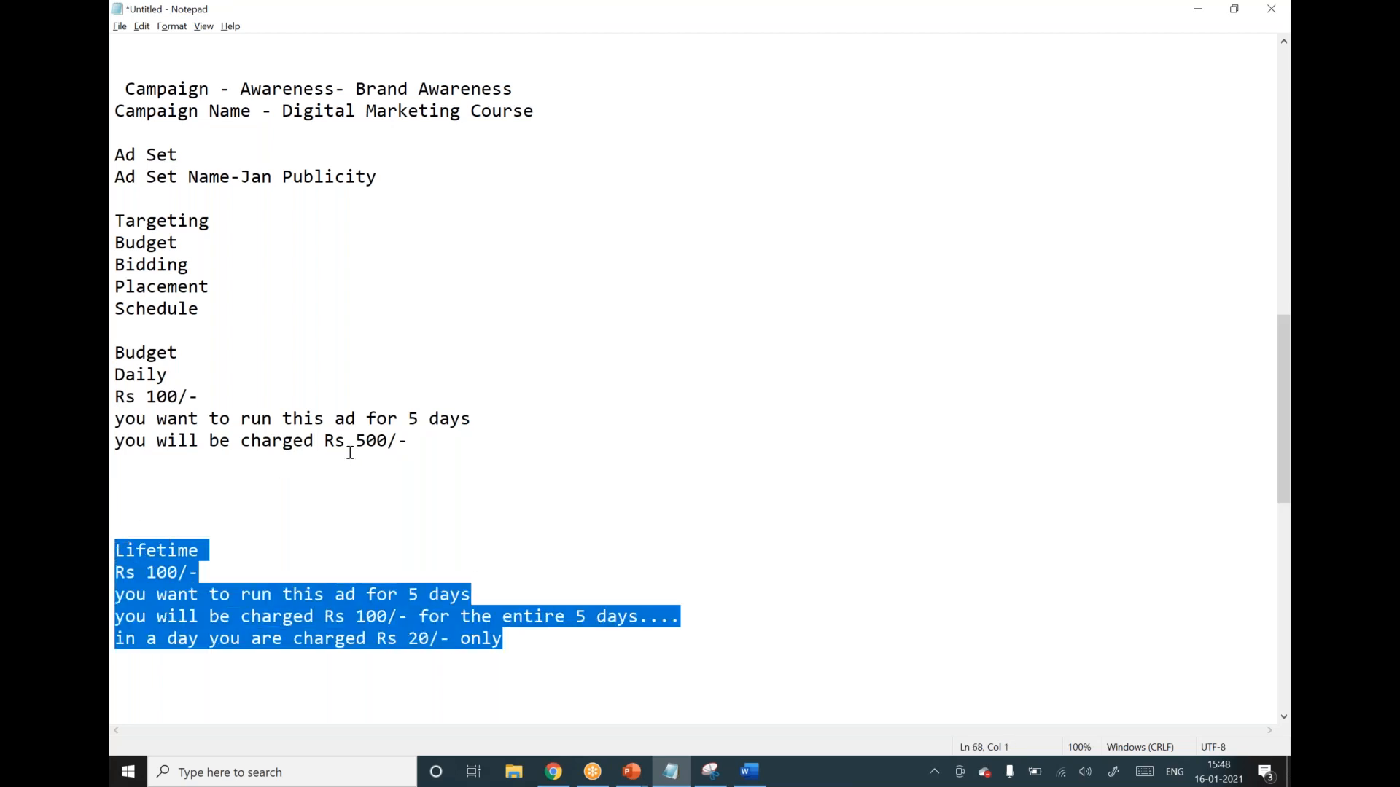
{"action": "left_click_drag", "start_coordinate": [407, 442], "coordinate": [117, 353]}
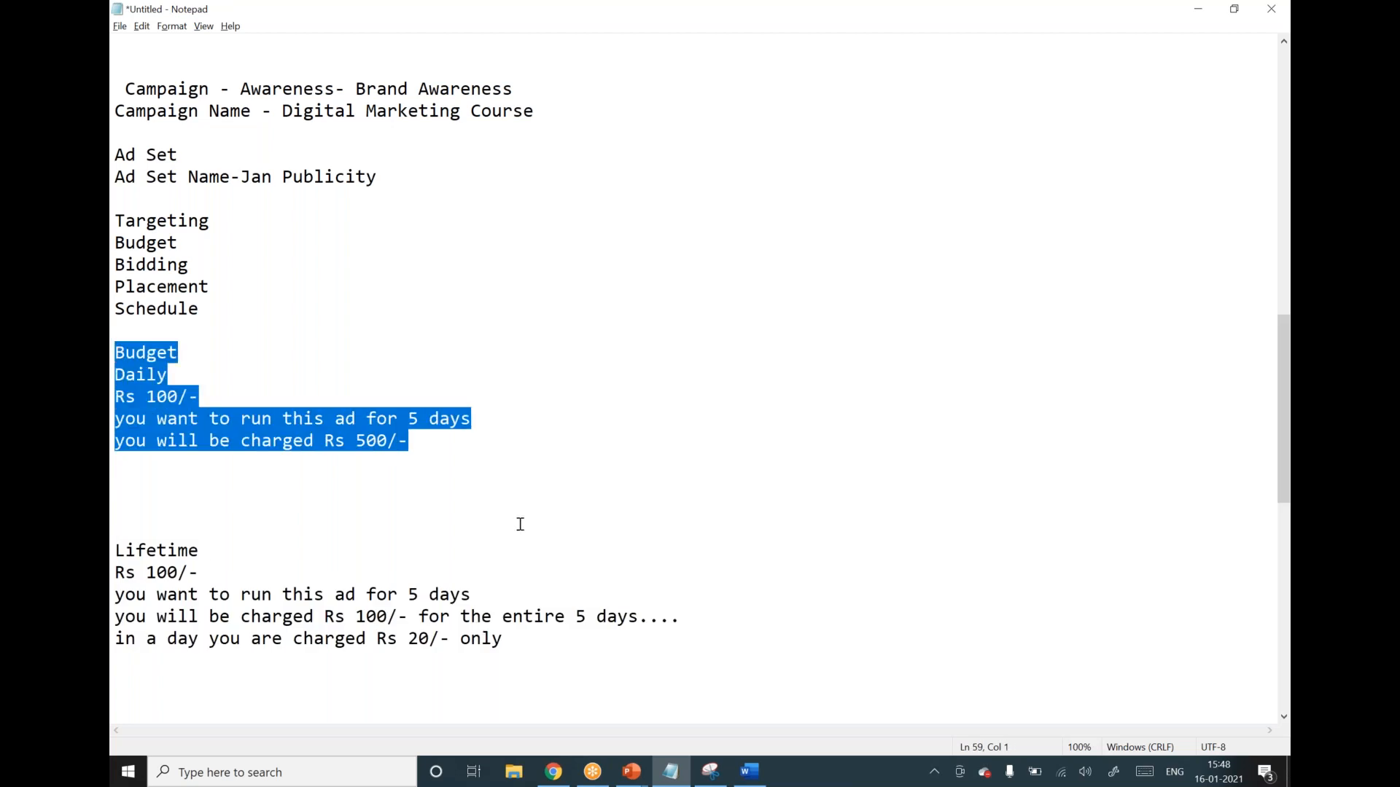
{"action": "left_click_drag", "start_coordinate": [468, 454], "coordinate": [118, 348]}
{"action": "left_click_drag", "start_coordinate": [507, 641], "coordinate": [118, 535]}
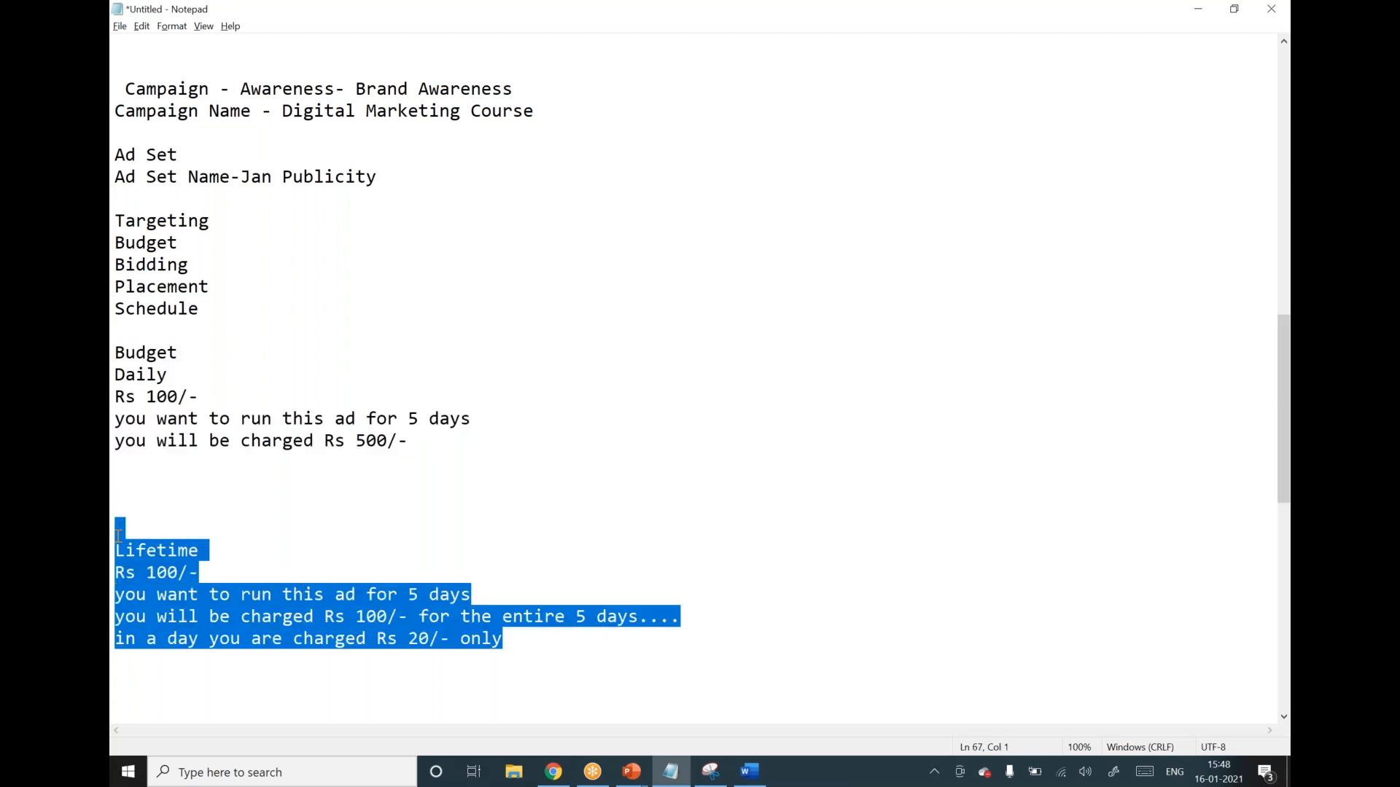
Switch to Ads Manager in Chrome and set the Jan Publicity ad set to a Lifetime Budget of ₹5,000.
{"action": "left_click", "coordinate": [548, 778]}
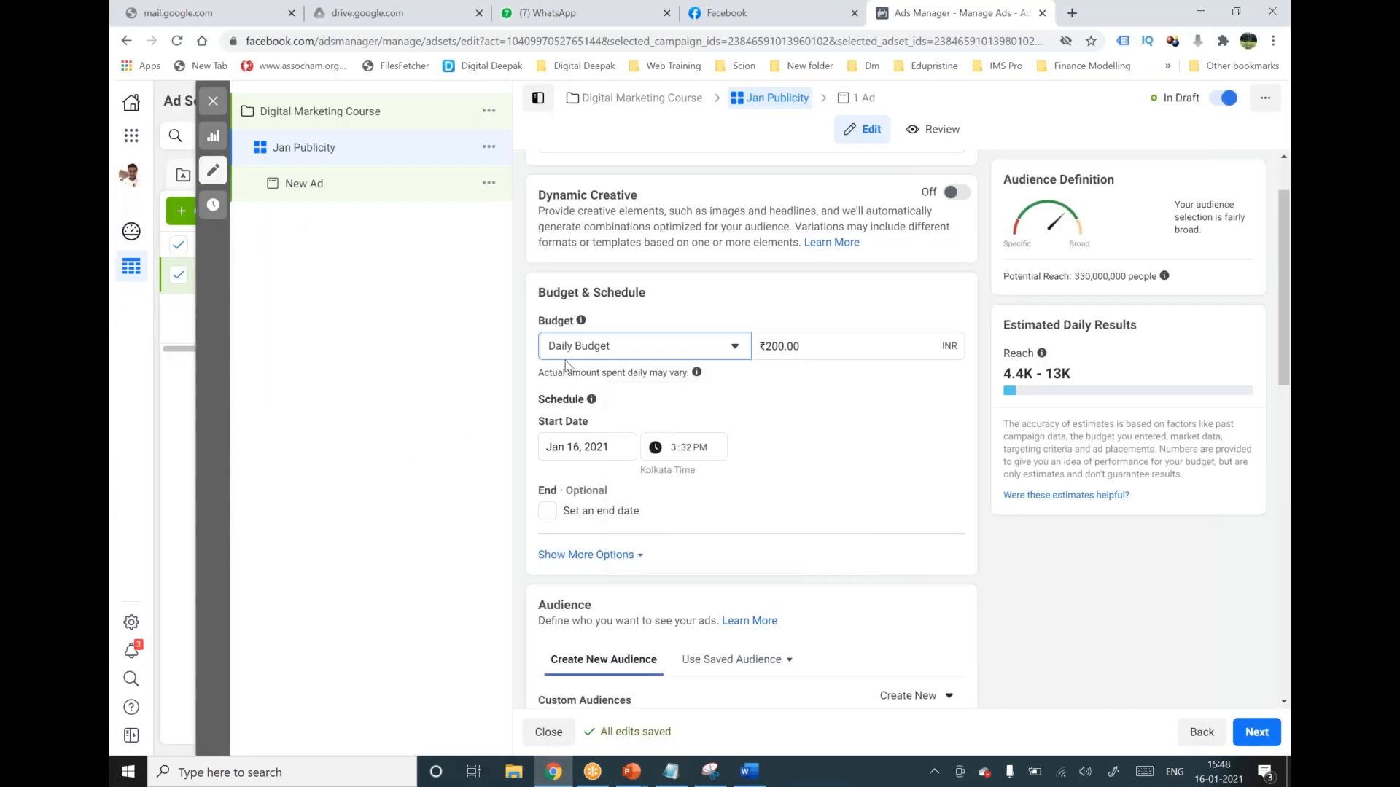
{"action": "left_click", "coordinate": [738, 352]}
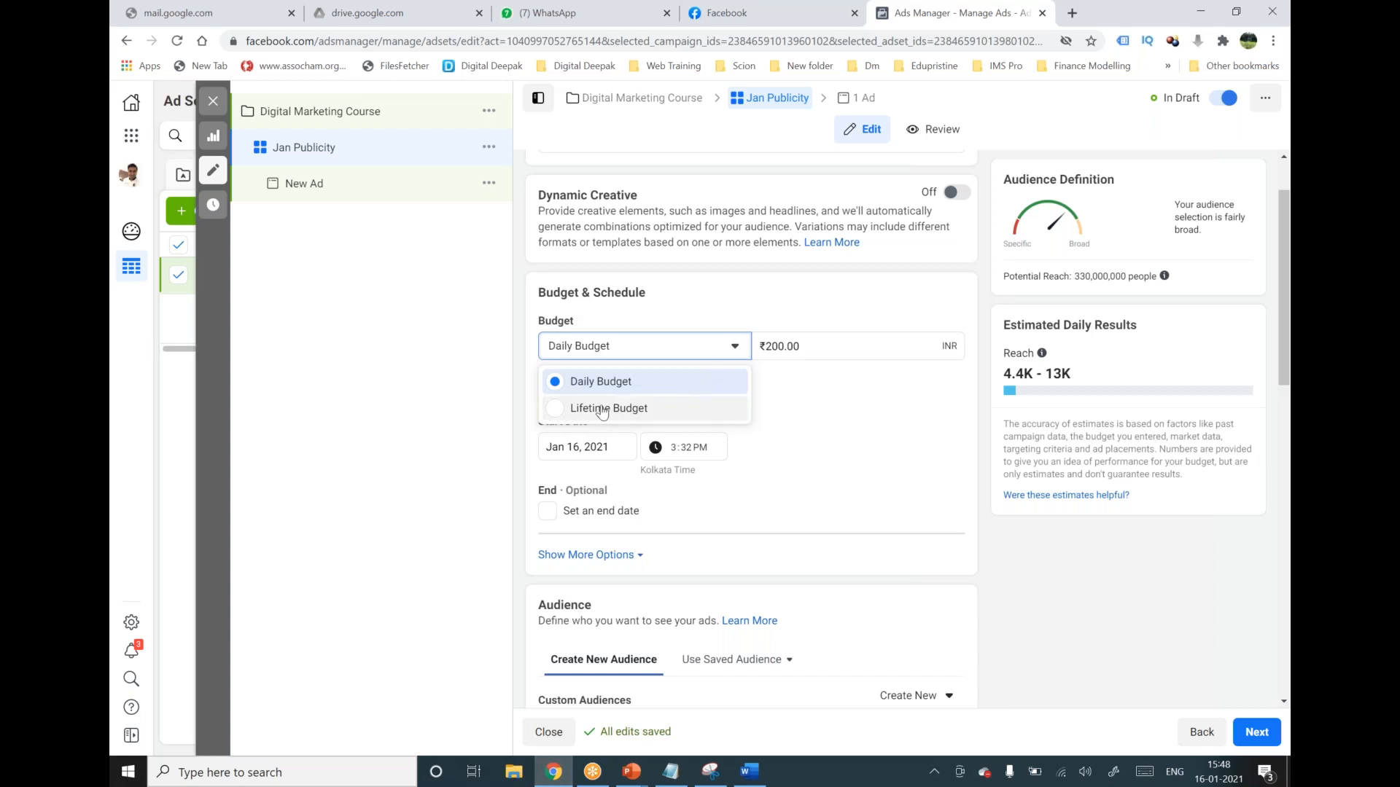
{"action": "left_click", "coordinate": [555, 410]}
{"action": "left_click_drag", "start_coordinate": [828, 344], "coordinate": [747, 355]}
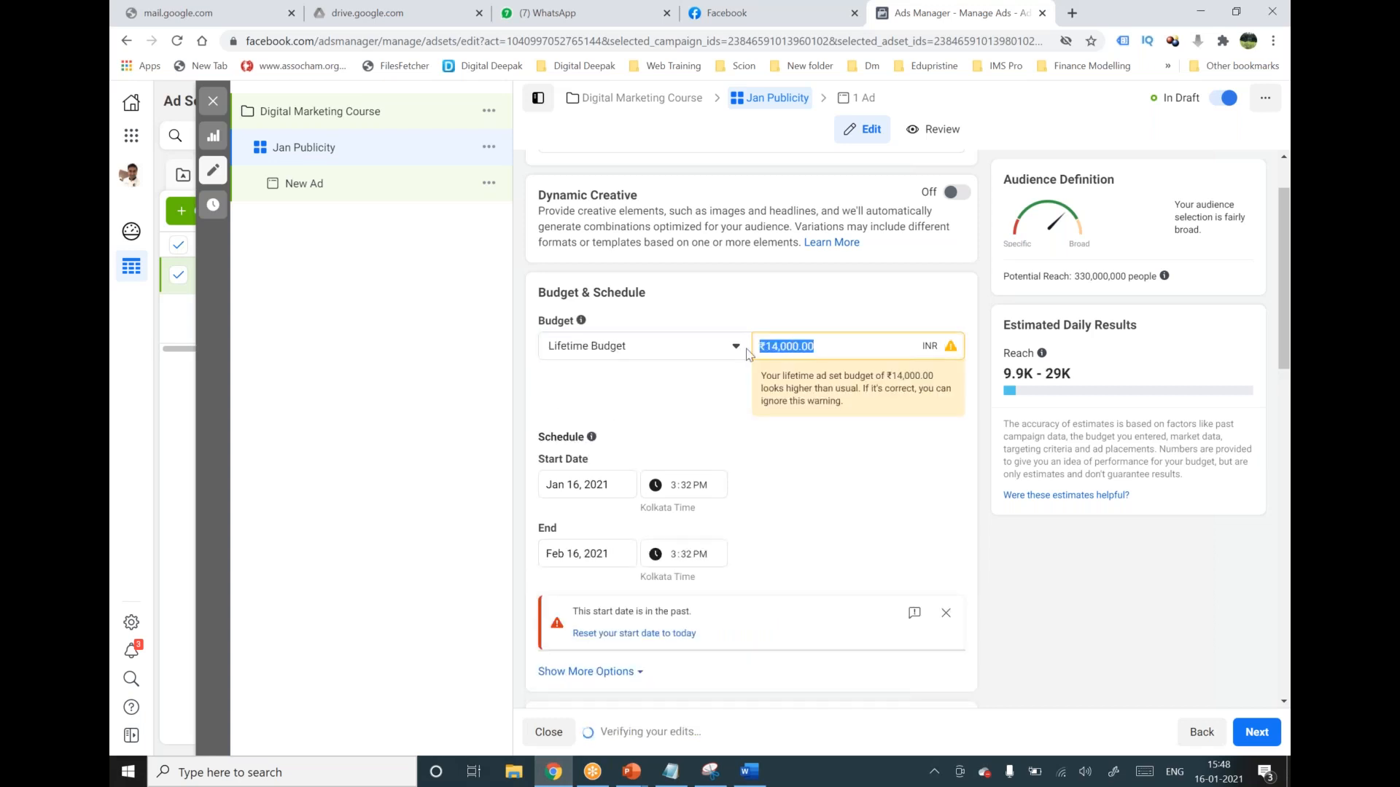
{"action": "type", "text": "5"}
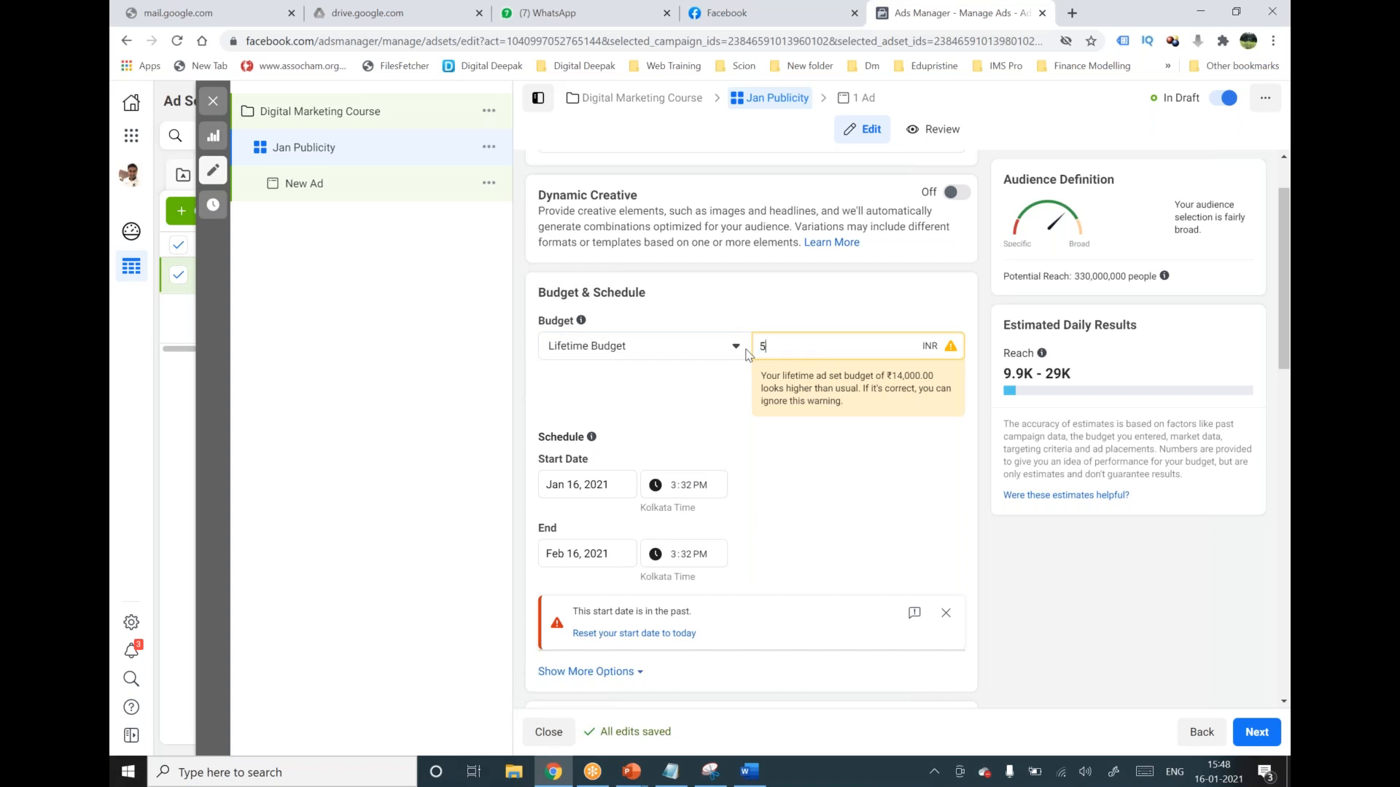
{"action": "type", "text": "000"}
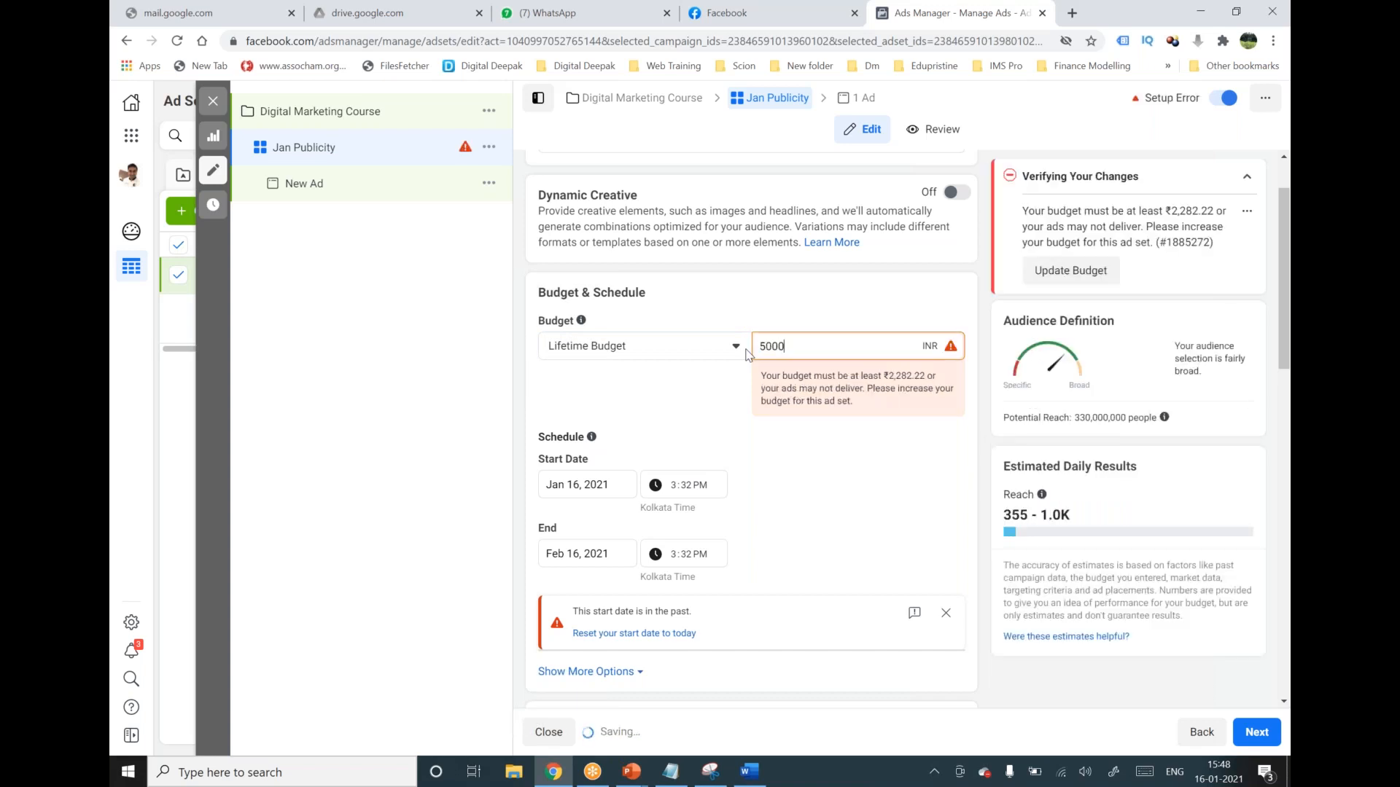
{"action": "left_click", "coordinate": [828, 301]}
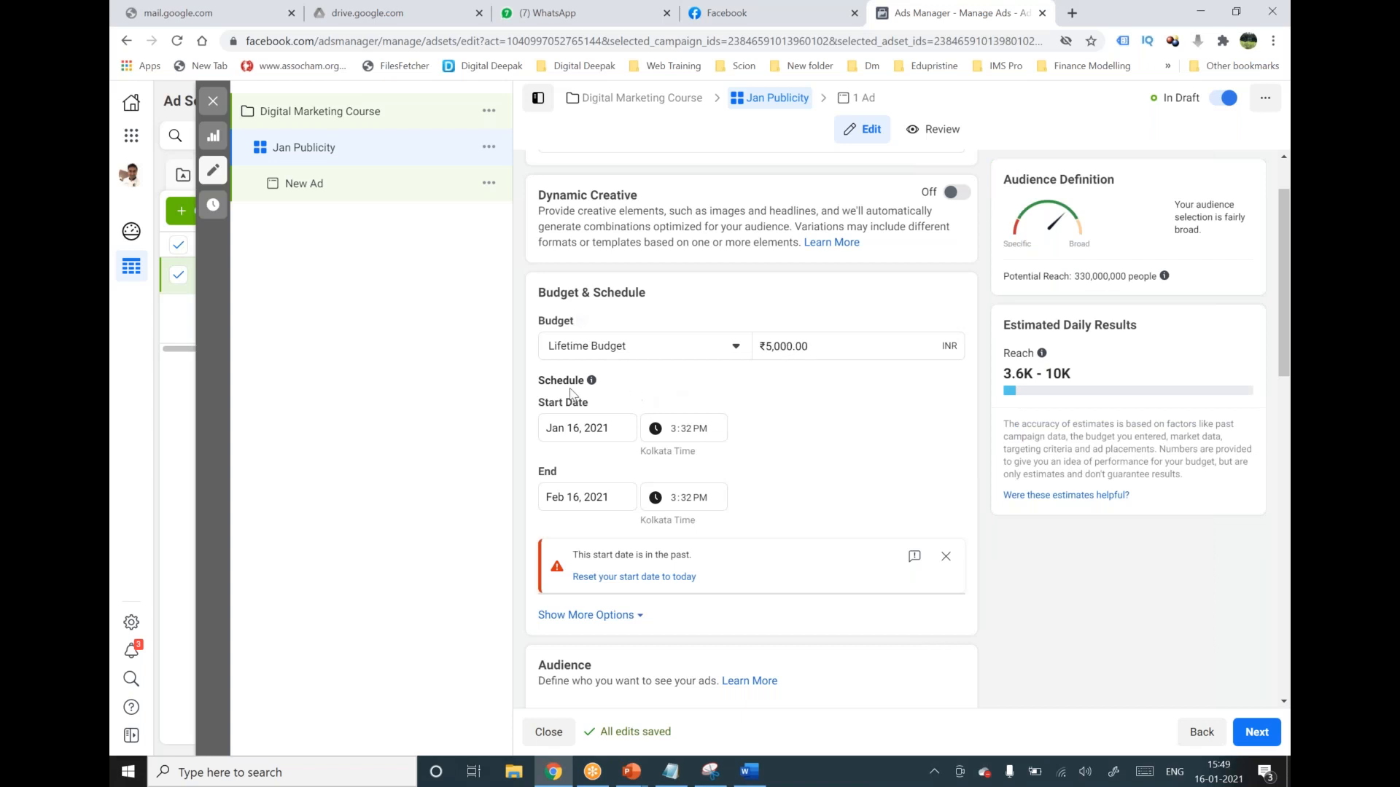
{"action": "left_click_drag", "start_coordinate": [538, 381], "coordinate": [588, 381]}
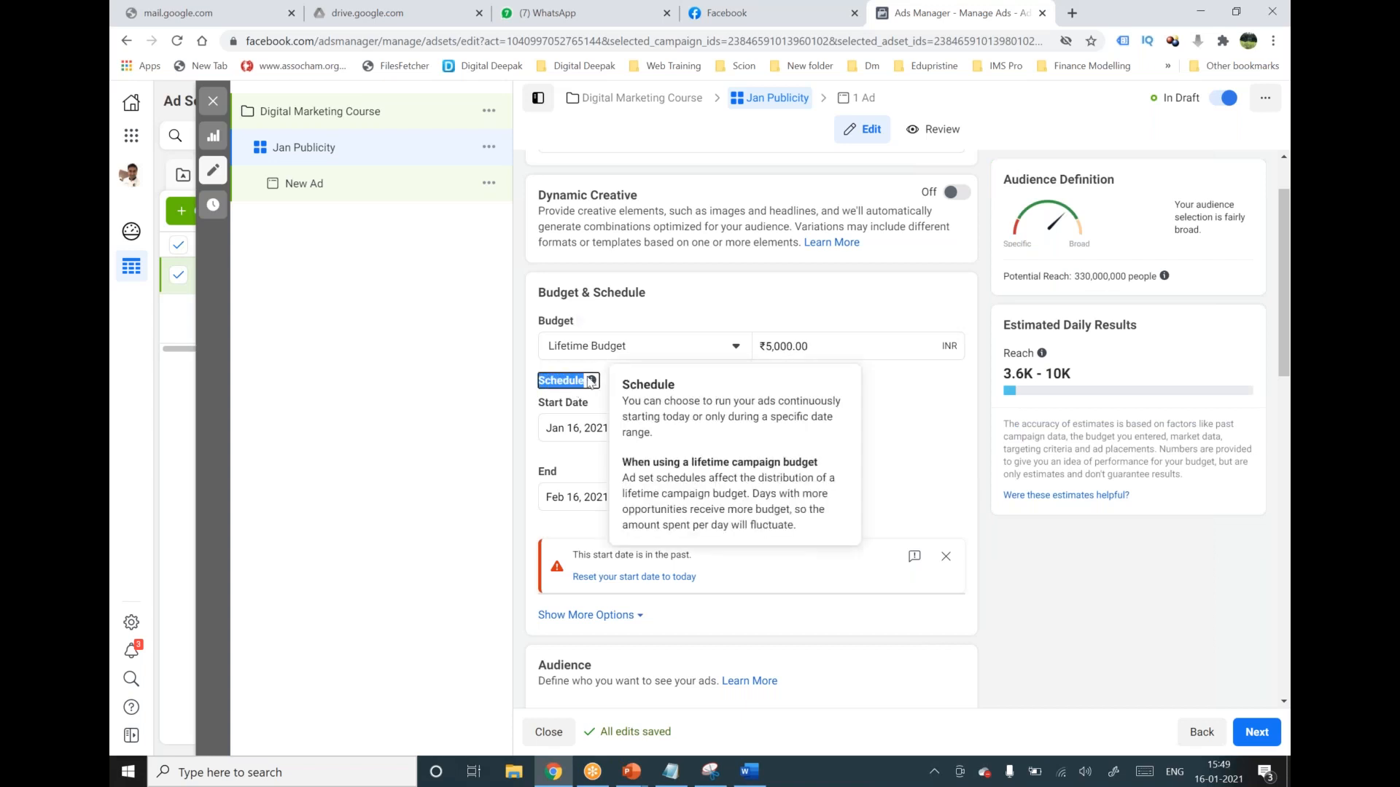
{"action": "left_click", "coordinate": [533, 302]}
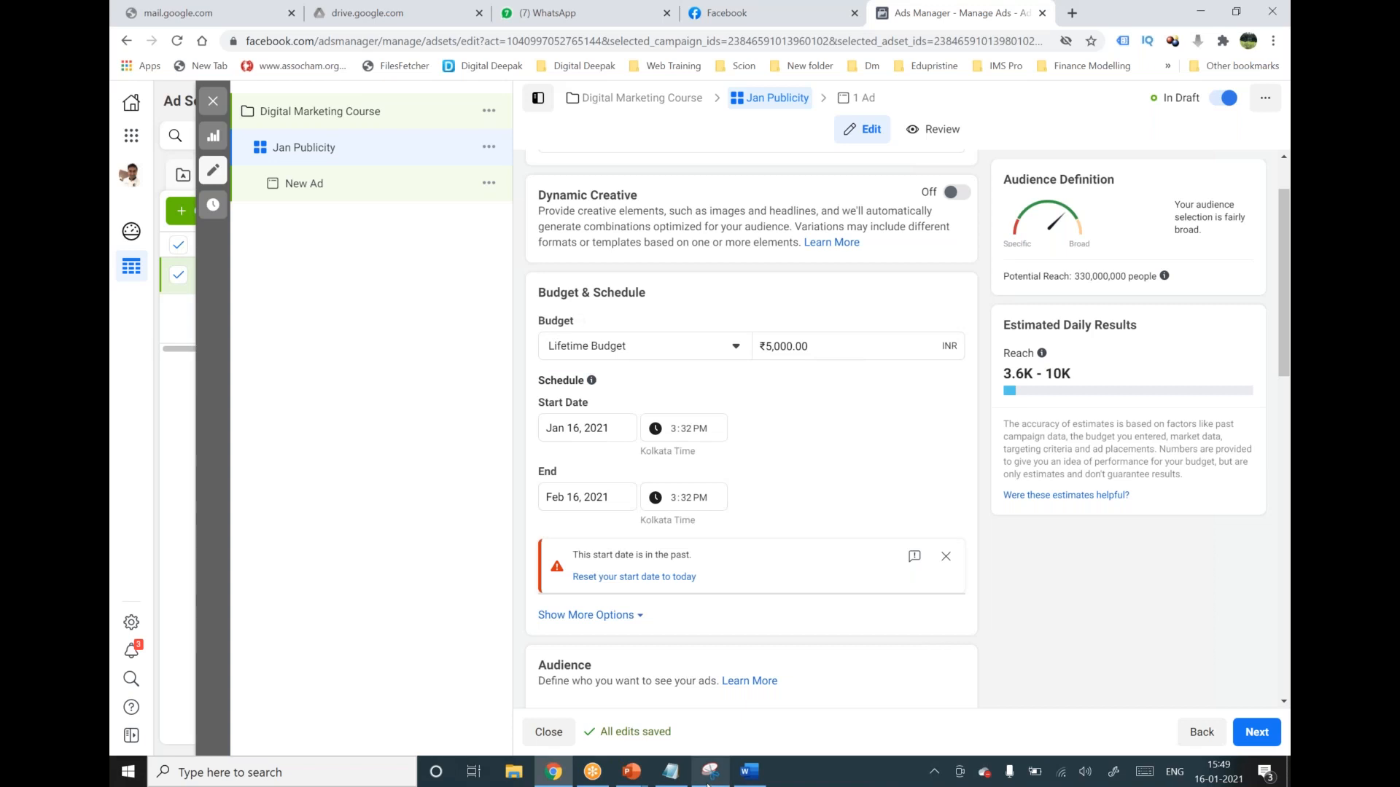
Switch to Notepad and extend the Budget line under Targeting to read "Budget - Lifetime-Rs 5000".
{"action": "left_click", "coordinate": [671, 772]}
{"action": "left_click", "coordinate": [575, 671]}
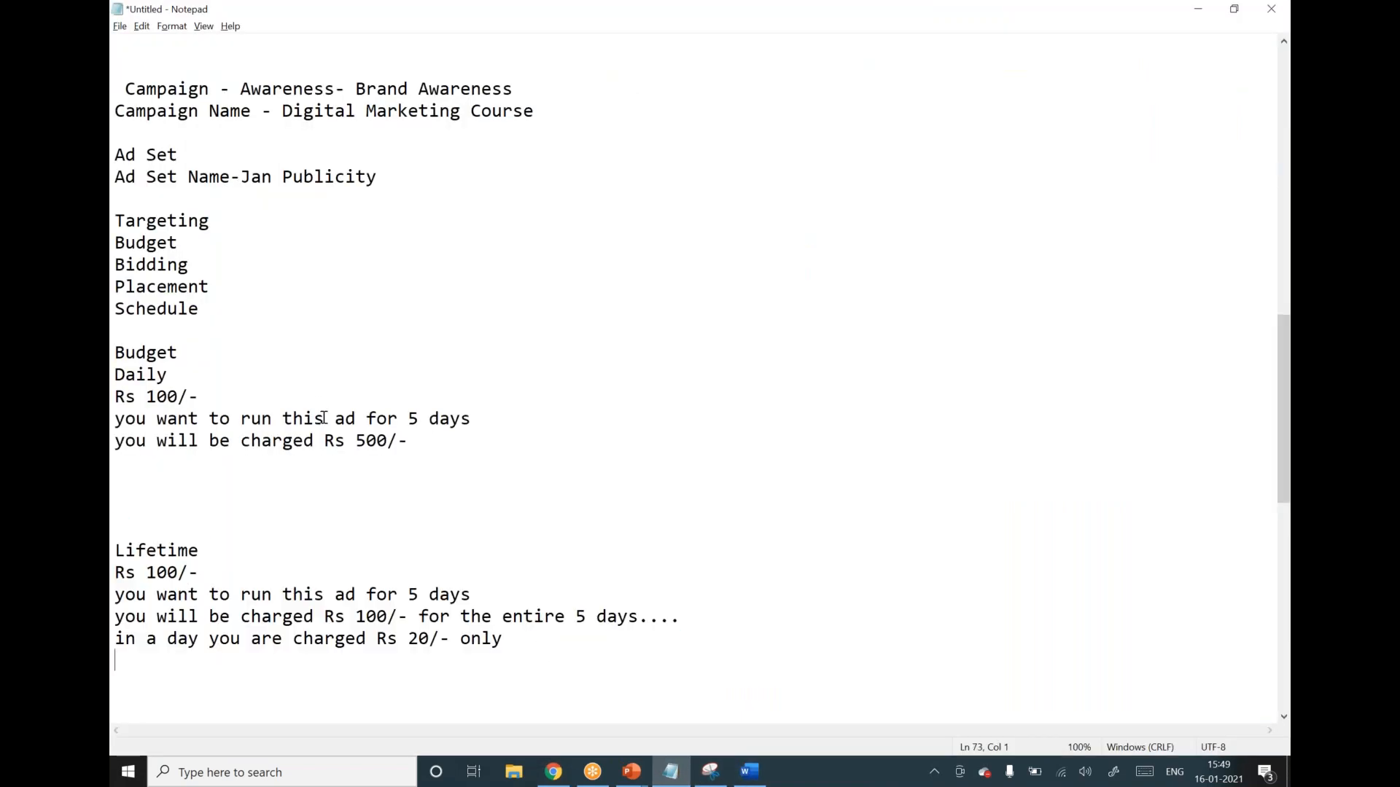
{"action": "scroll", "coordinate": [316, 406], "scroll_direction": "up", "scroll_amount": 2}
{"action": "left_click", "coordinate": [297, 379]}
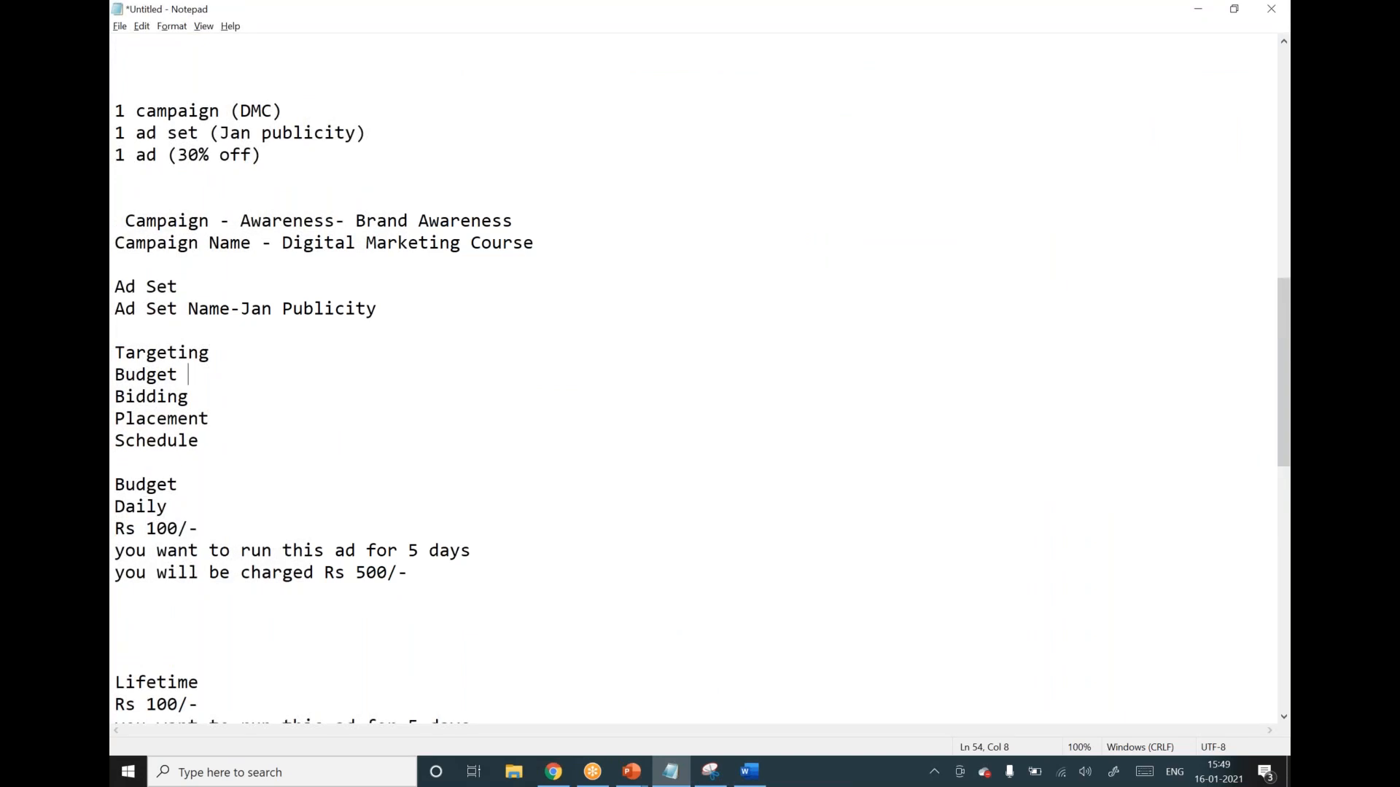
{"action": "type", "text": "- LIf"}
{"action": "key", "text": "BackSpace"}
{"action": "key", "text": "BackSpace"}
{"action": "type", "text": "ifetime-Rs 5000"}
Extend the Schedule line in the notes to read "Schedule-5 days- 9 am to 6 pm".
{"action": "left_click", "coordinate": [247, 442]}
{"action": "type", "text": "-"}
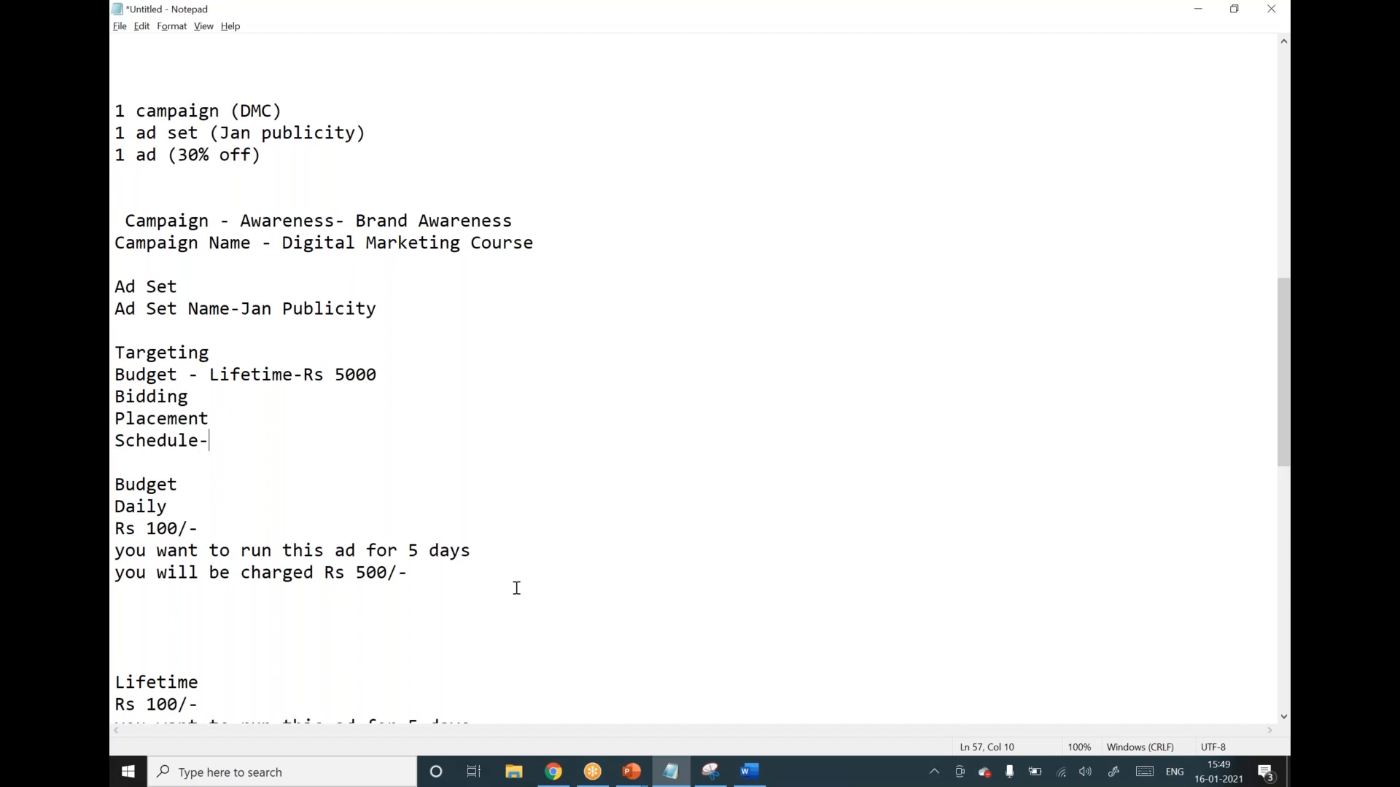
{"action": "type", "text": "7"}
{"action": "key", "text": "BackSpace"}
{"action": "type", "text": "5 days- 9 am t"}
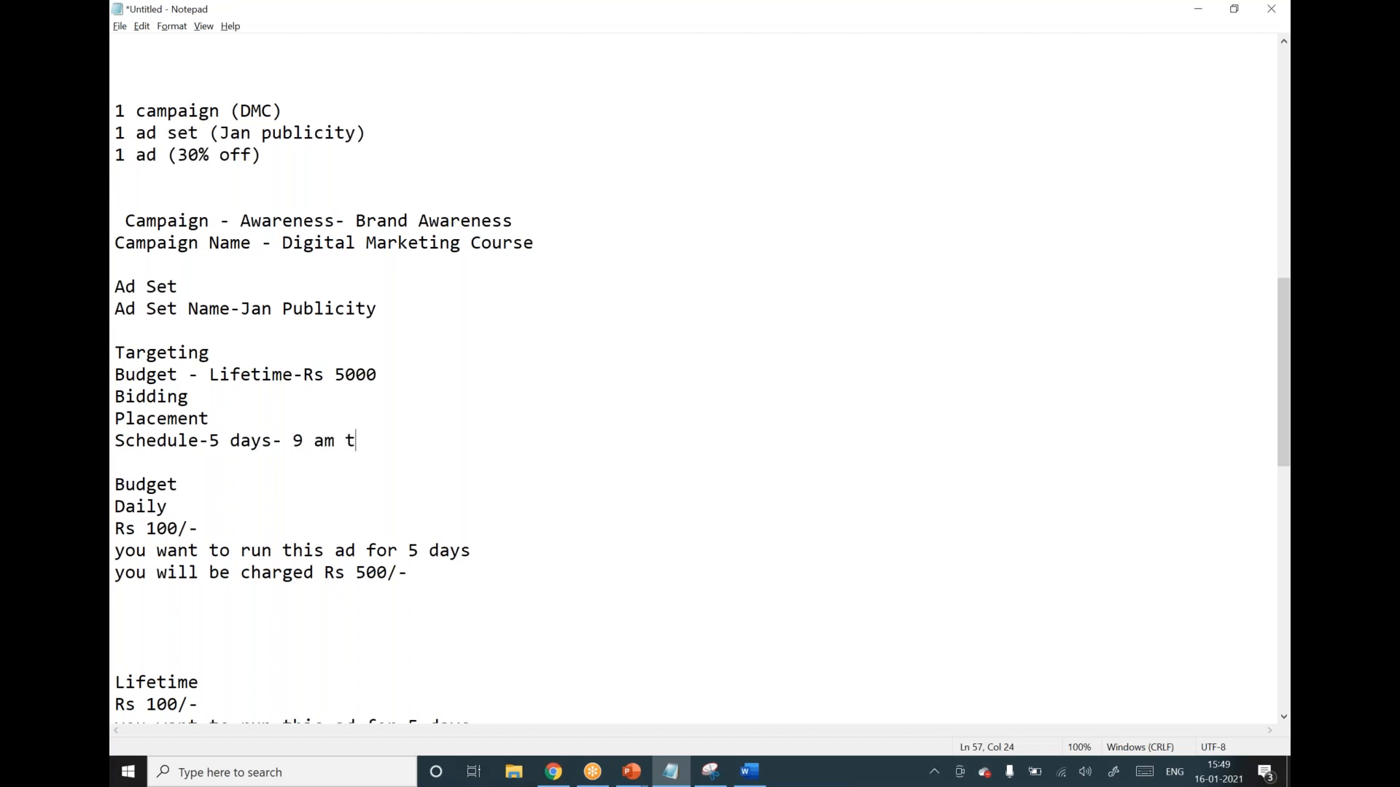
{"action": "type", "text": "o 6 pm"}
Switch to Ads Manager in Chrome and set the Jan Publicity schedule to start Jan 17, 2021 and end Feb 21, 2021.
{"action": "left_click", "coordinate": [553, 772]}
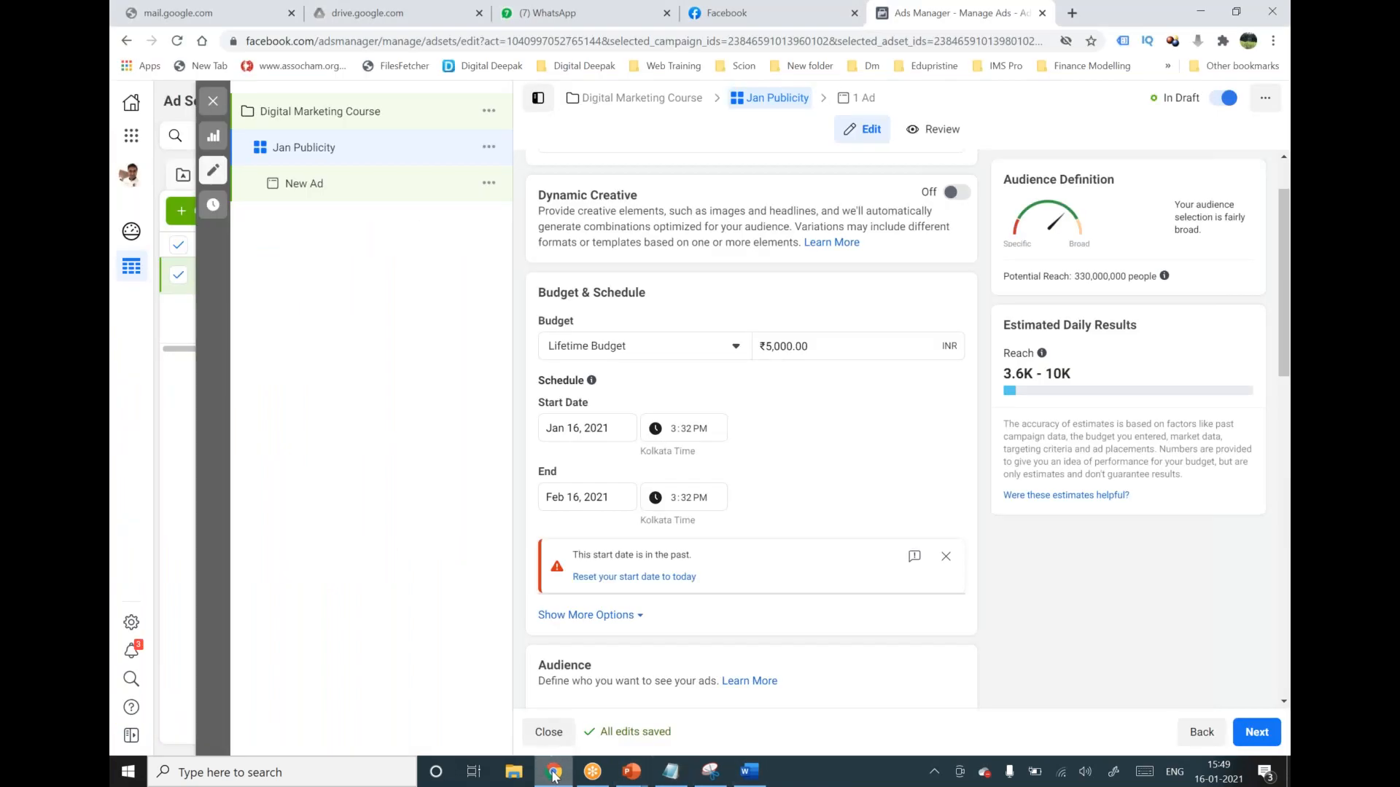
{"action": "left_click", "coordinate": [614, 430]}
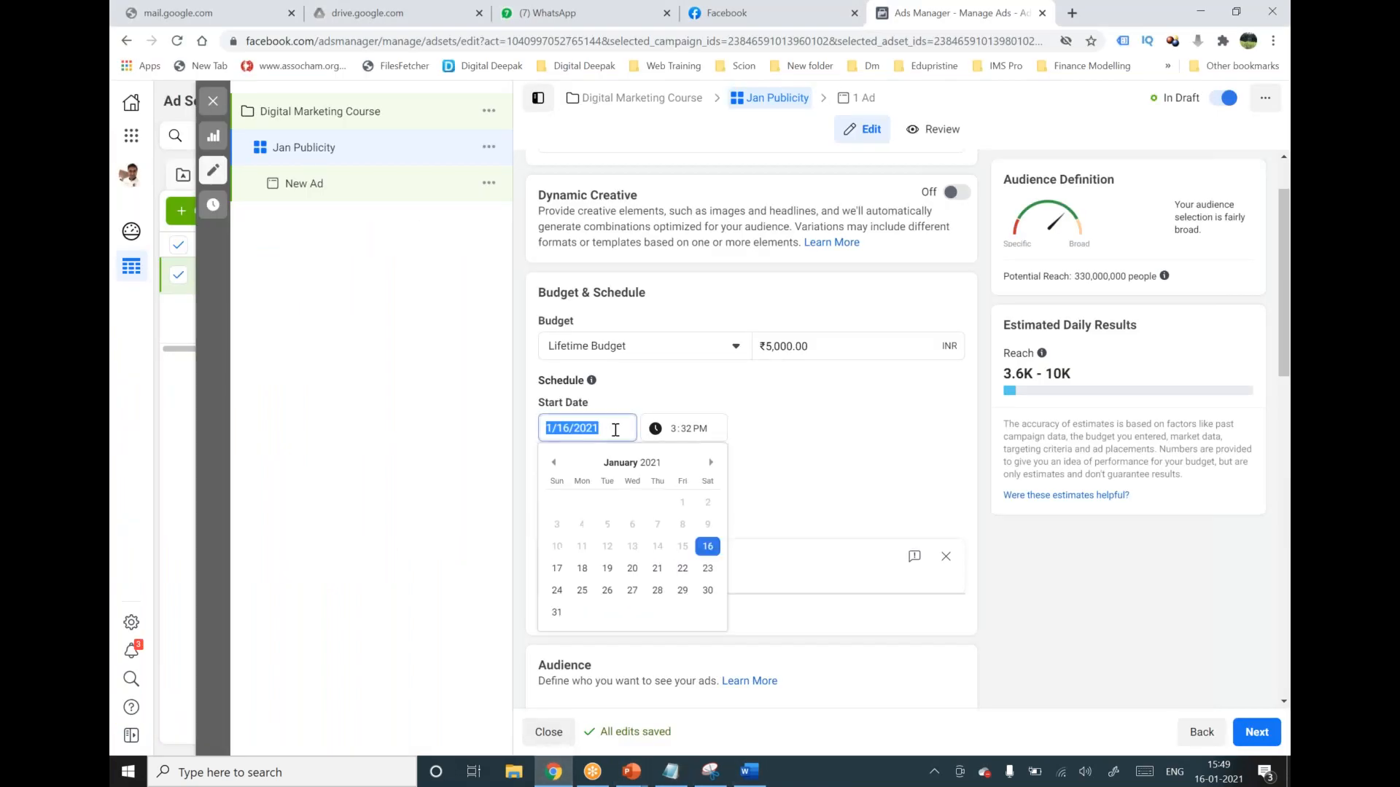
{"action": "left_click", "coordinate": [557, 568]}
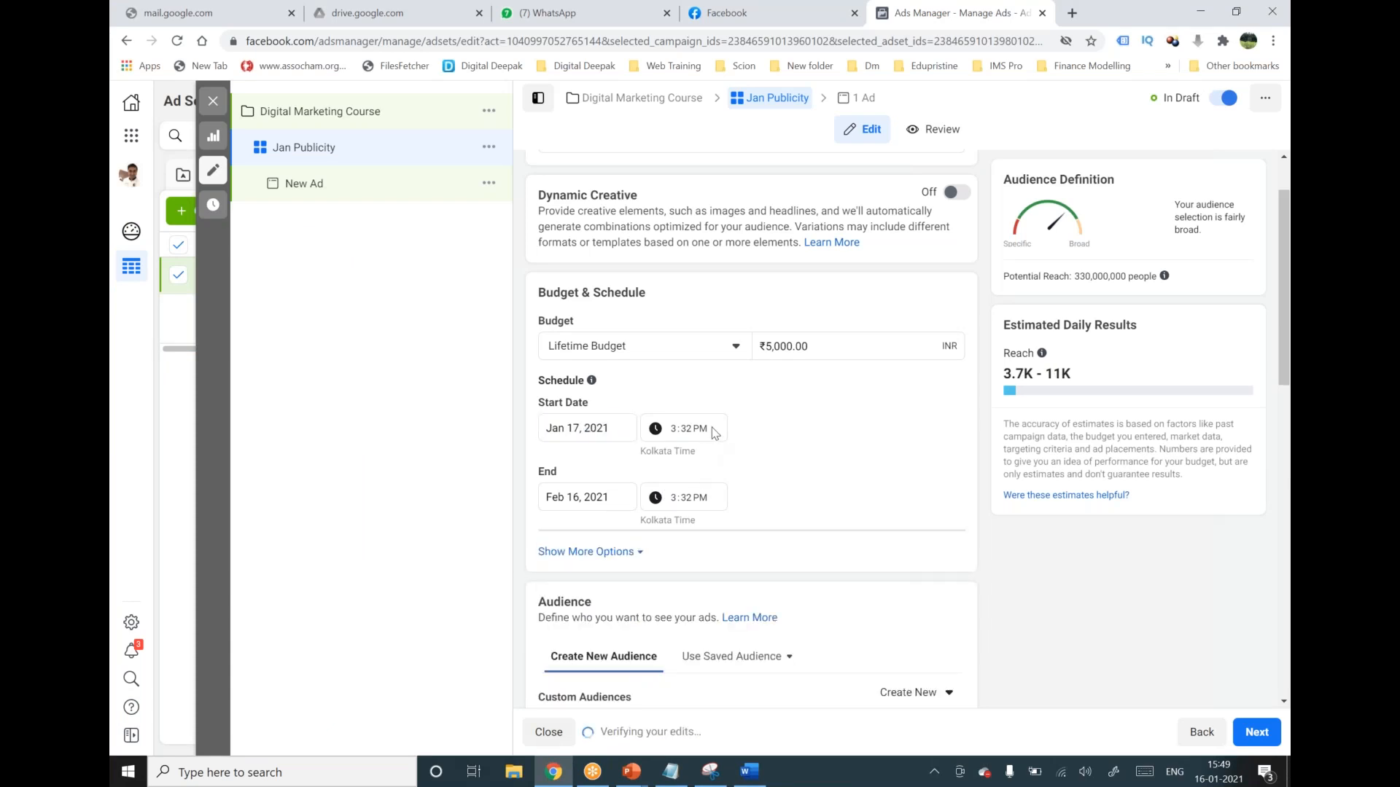
{"action": "left_click", "coordinate": [603, 497]}
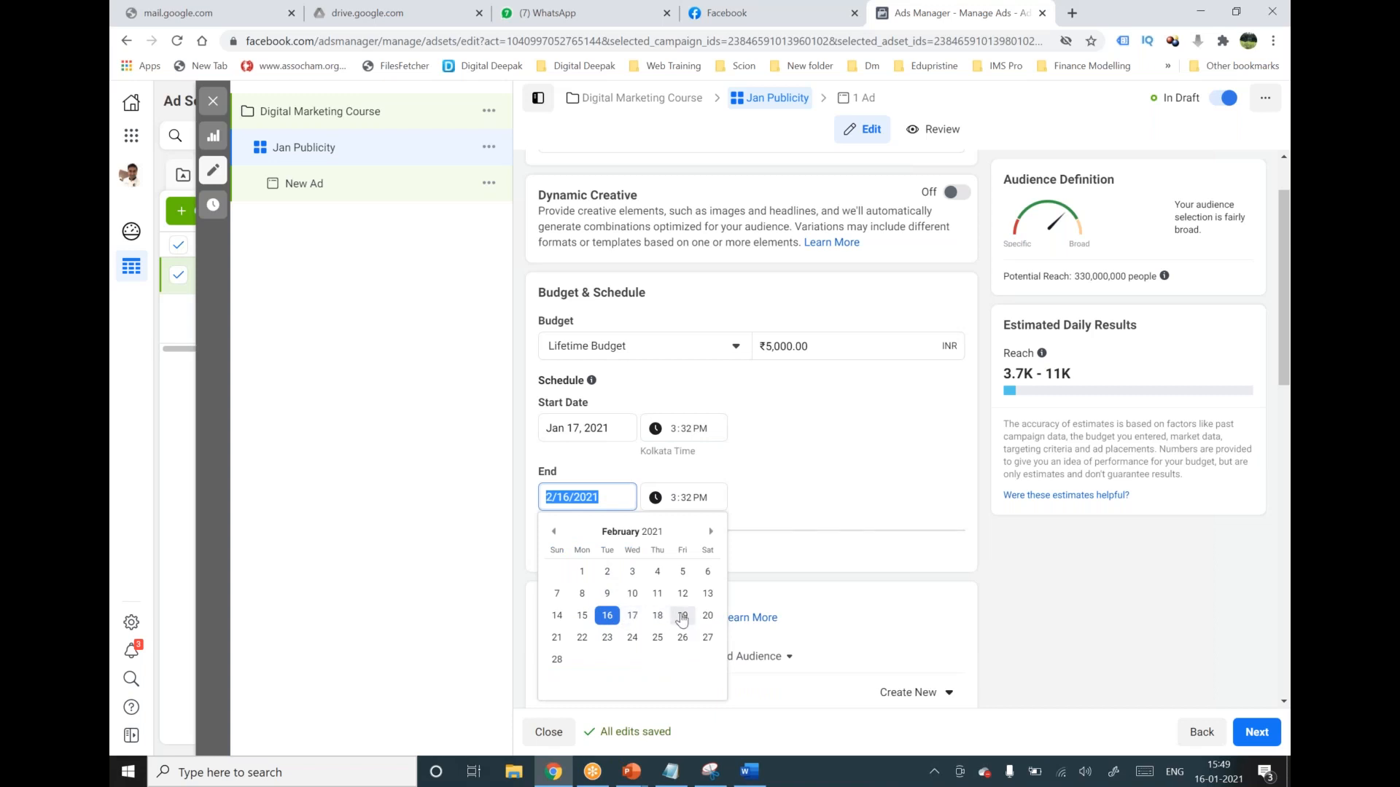
{"action": "left_click", "coordinate": [557, 637]}
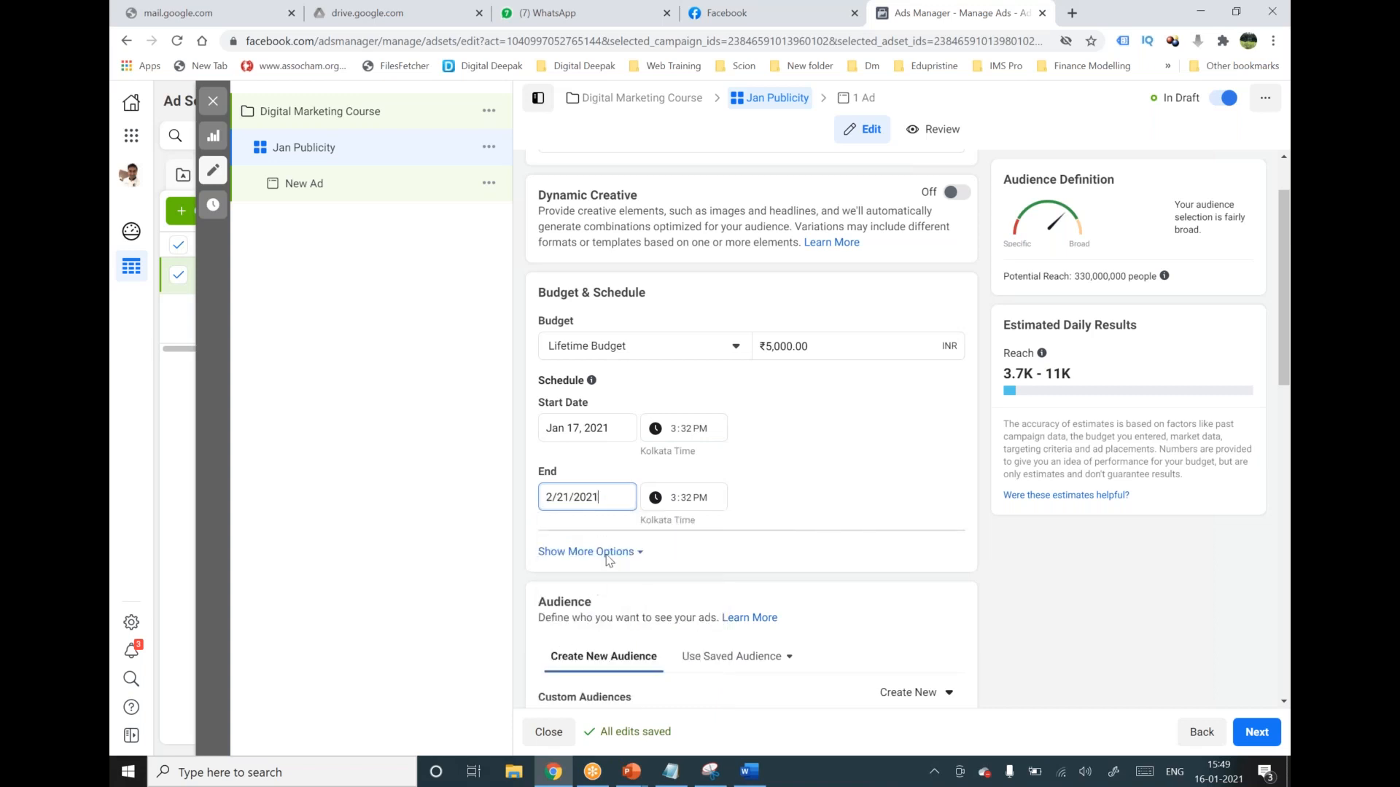
Set the ad set's start time to 9:00 AM and its end time to 6:00 PM.
{"action": "left_click", "coordinate": [674, 431]}
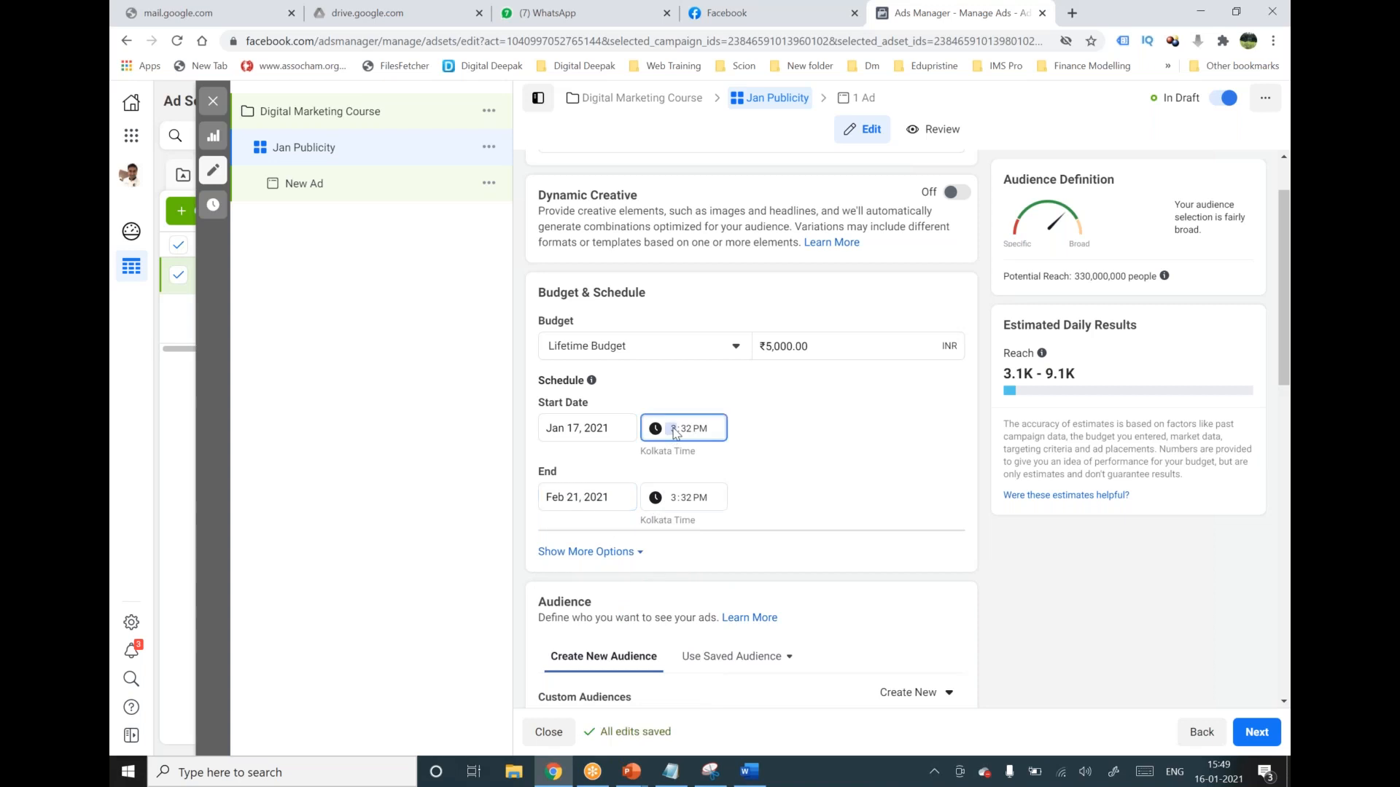
{"action": "type", "text": "9"}
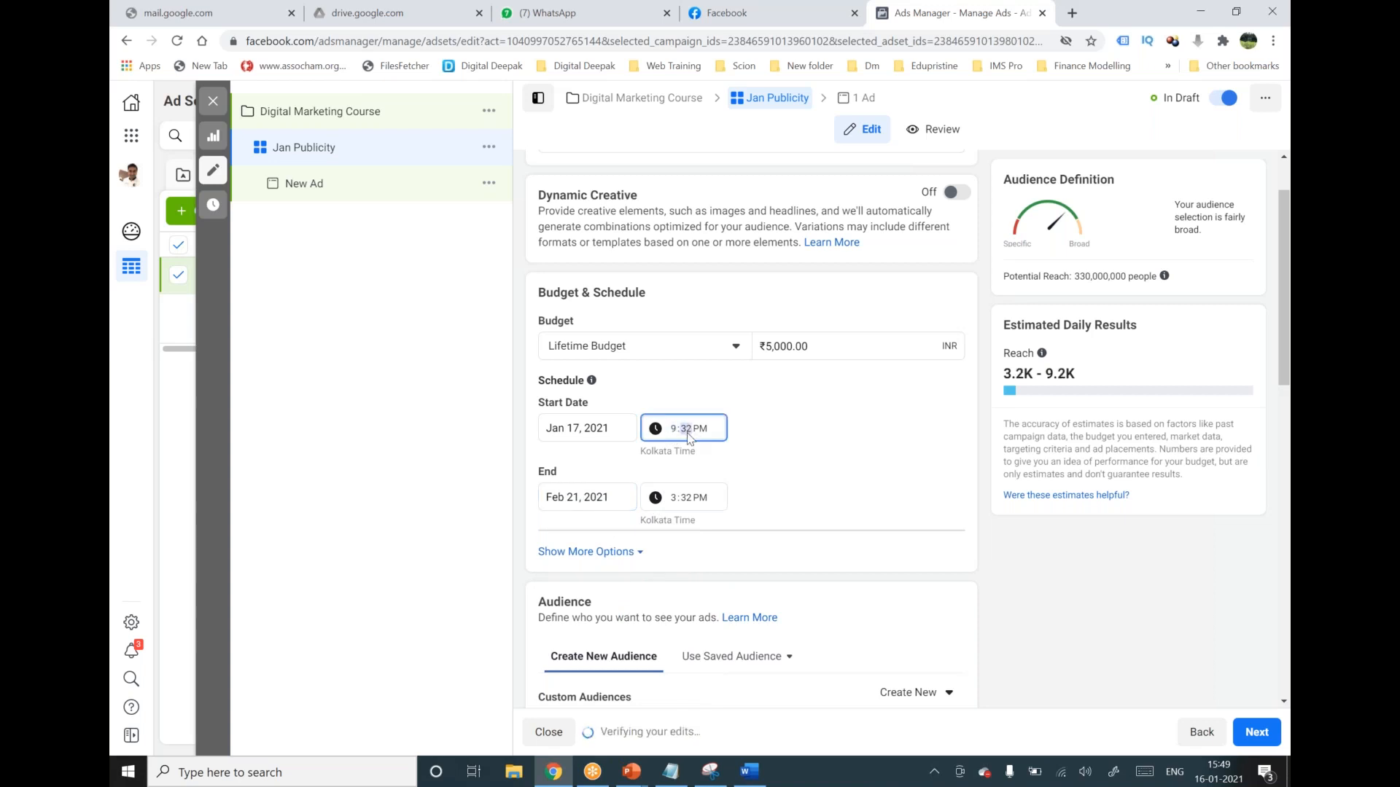
{"action": "type", "text": "00a"}
{"action": "left_click", "coordinate": [673, 501]}
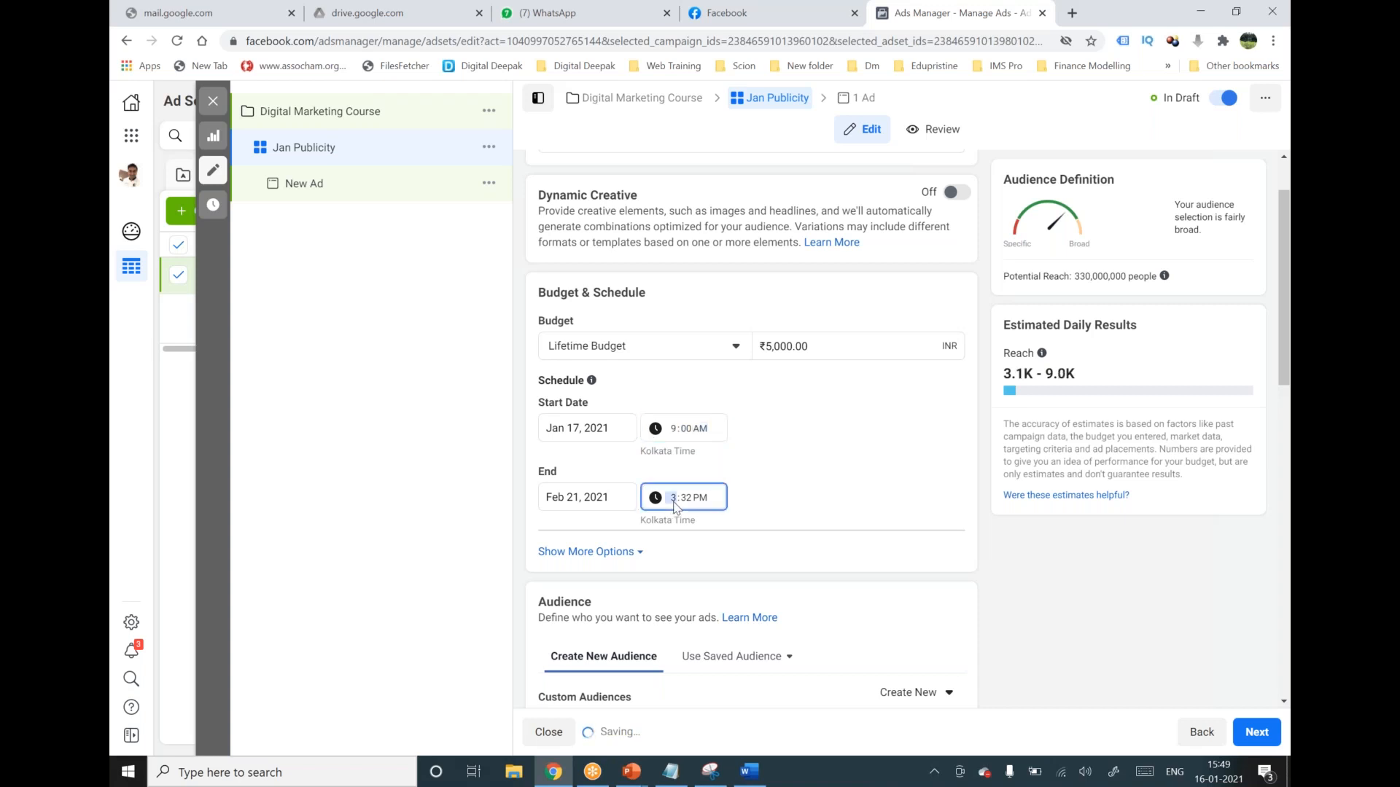
{"action": "type", "text": "60"}
{"action": "left_click", "coordinate": [800, 474]}
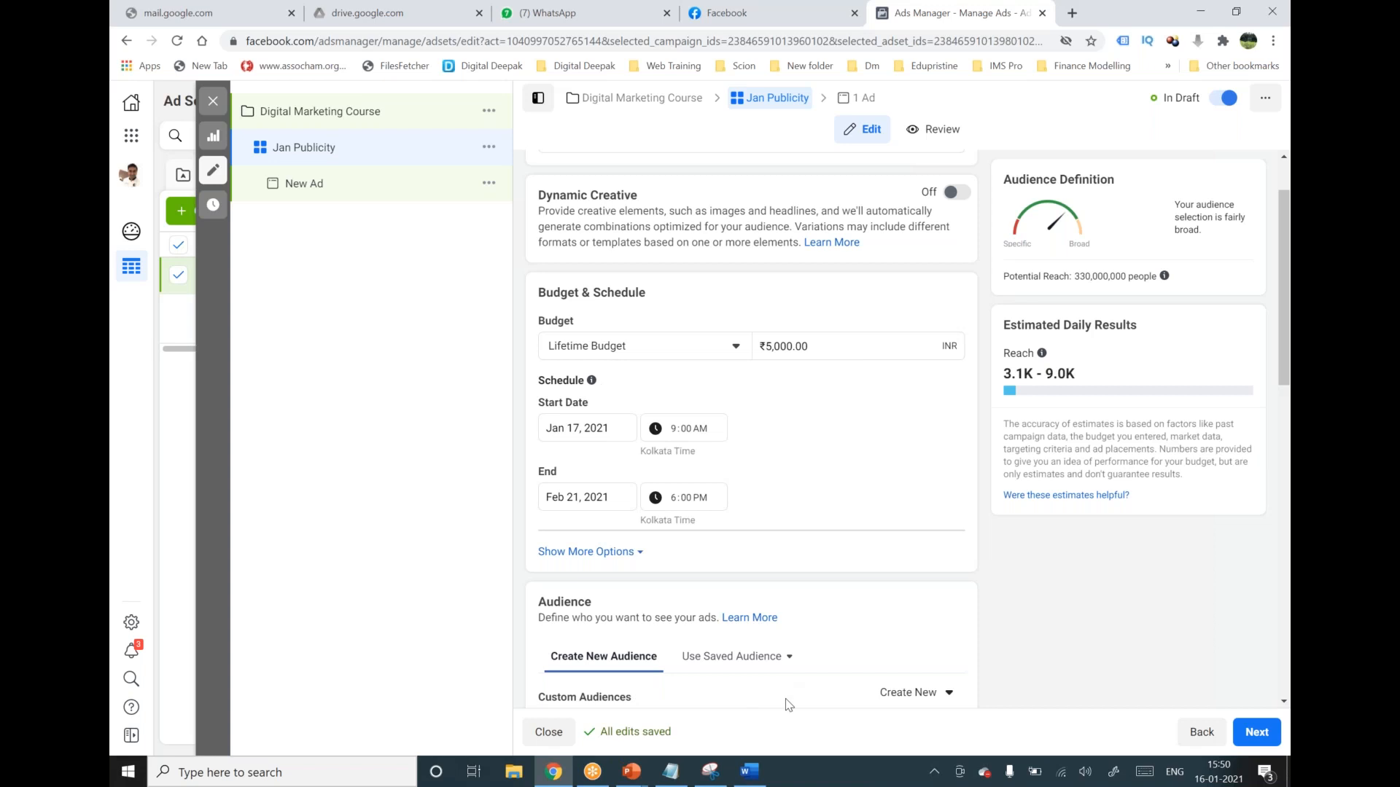
Switch to Notepad, append "( 17th jan to 21st jan)" to the Schedule line, and highlight that line briefly.
{"action": "left_click", "coordinate": [670, 772]}
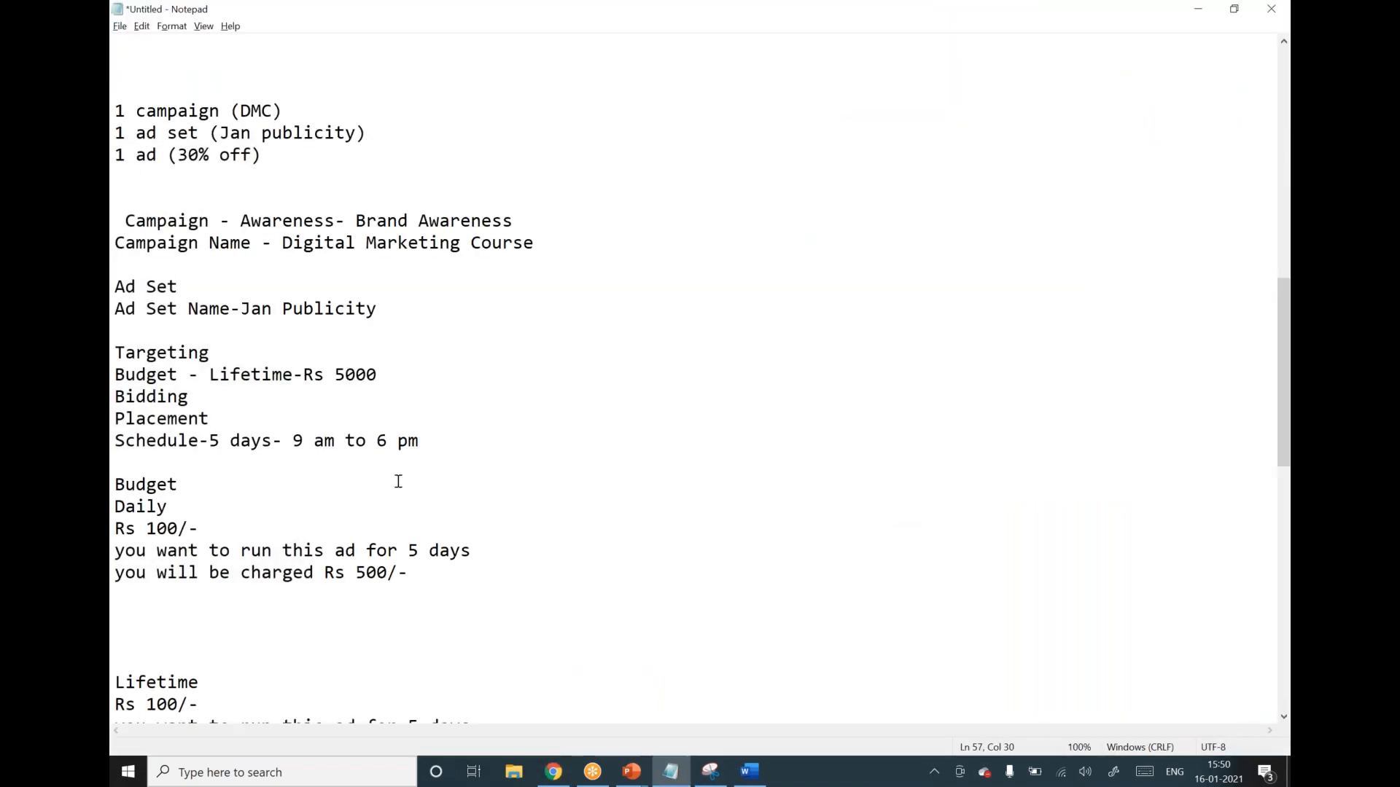
{"action": "type", "text": "( 17th jan to 21st jan"}
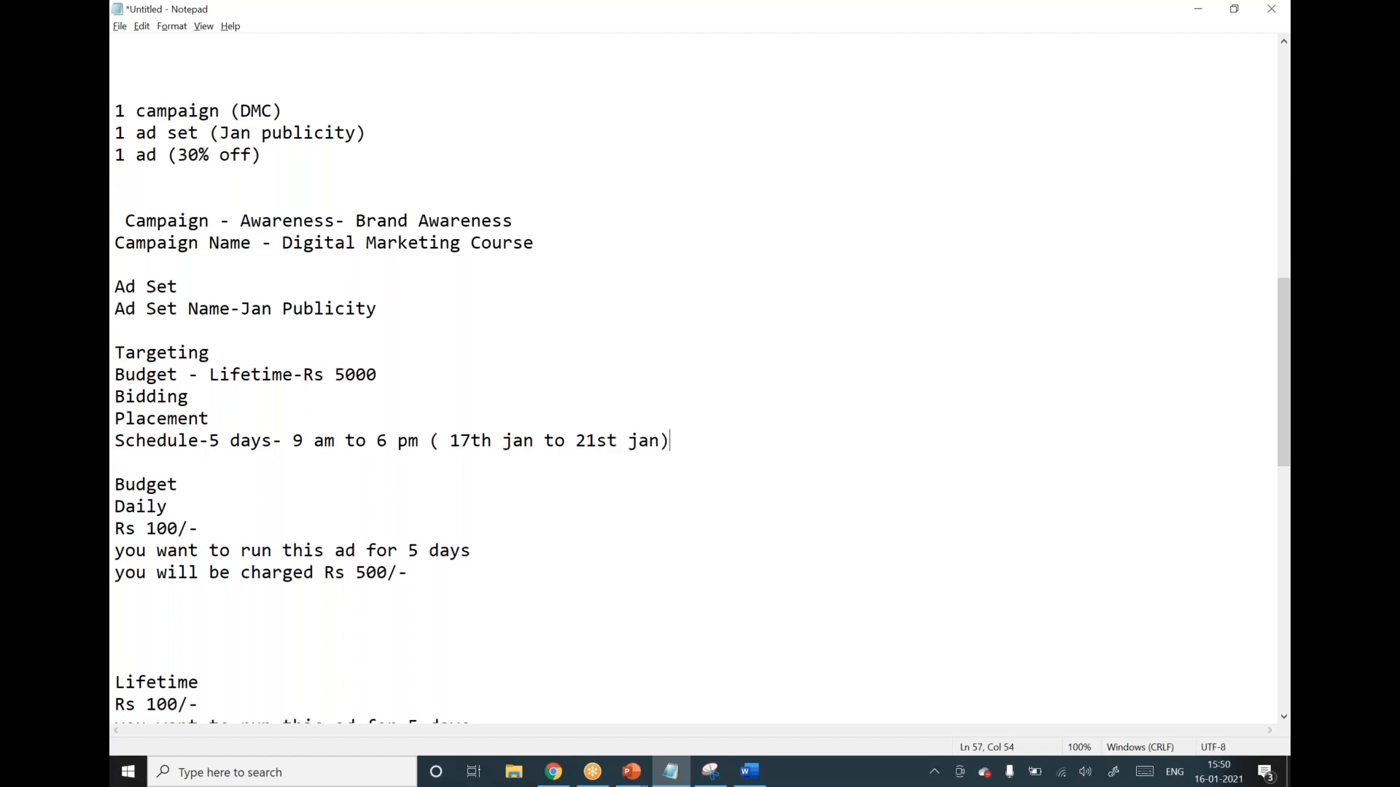
{"action": "type", "text": ")"}
{"action": "left_click_drag", "start_coordinate": [712, 441], "coordinate": [125, 441]}
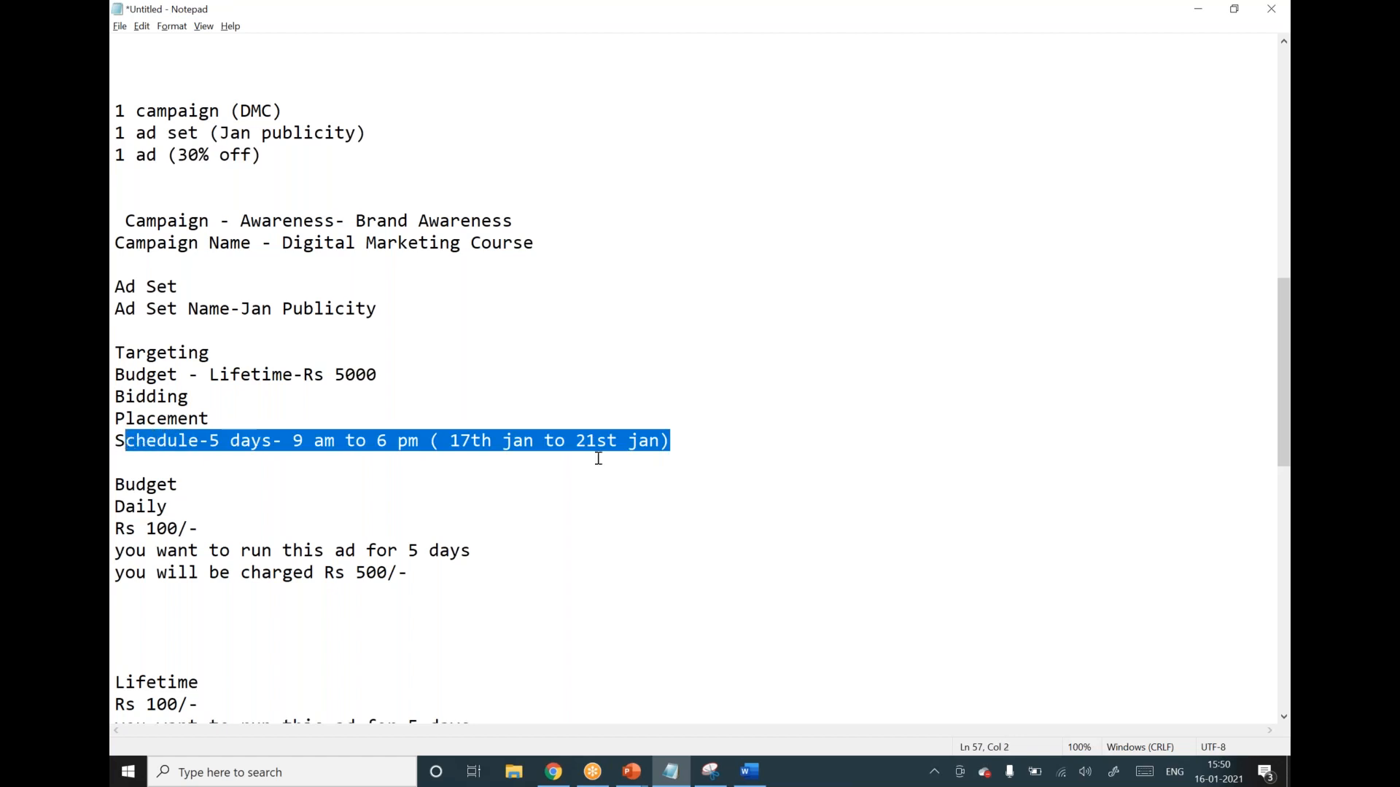
{"action": "left_click", "coordinate": [719, 434]}
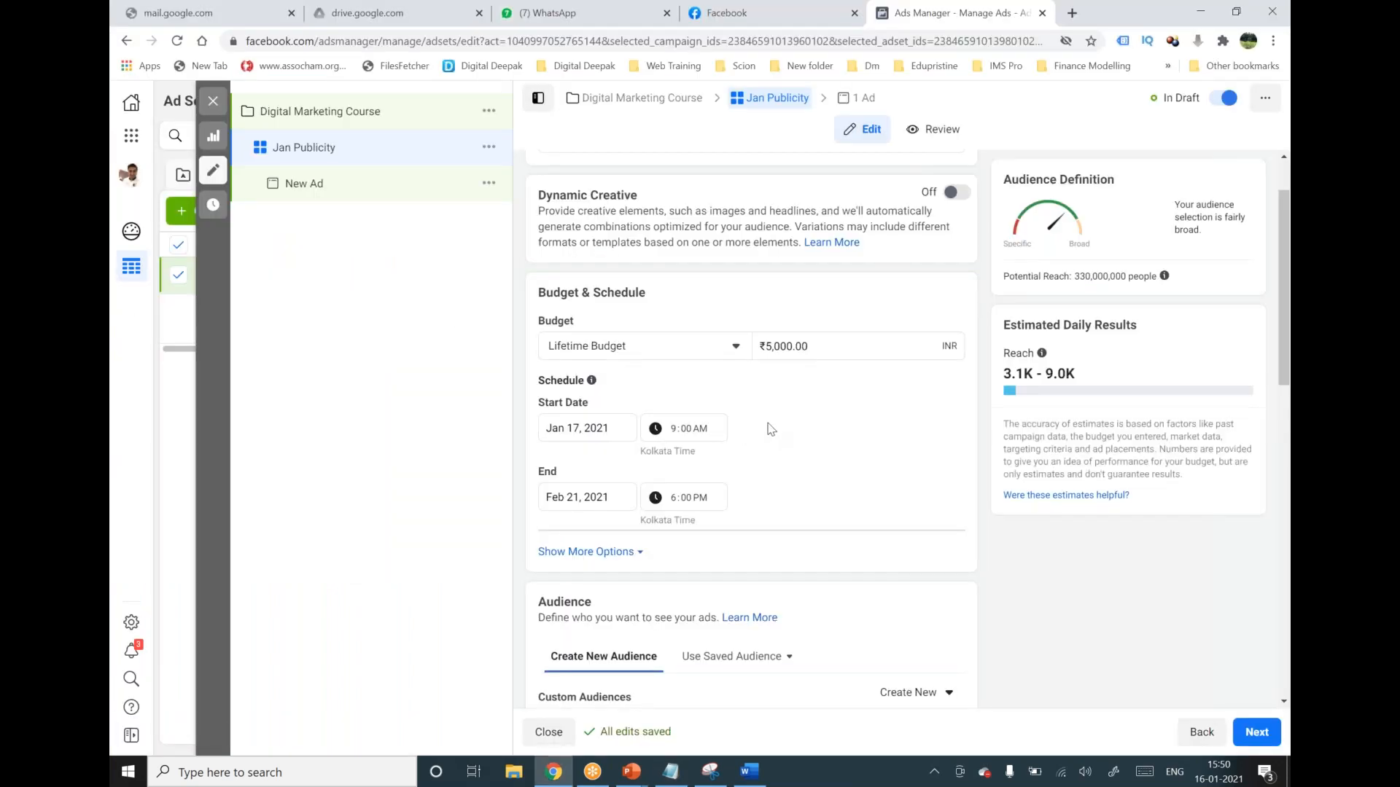
Return to Ads Manager in Chrome and show more options under Budget & Schedule for the Jan Publicity ad set.
{"action": "scroll", "coordinate": [771, 429], "scroll_direction": "down", "scroll_amount": 1}
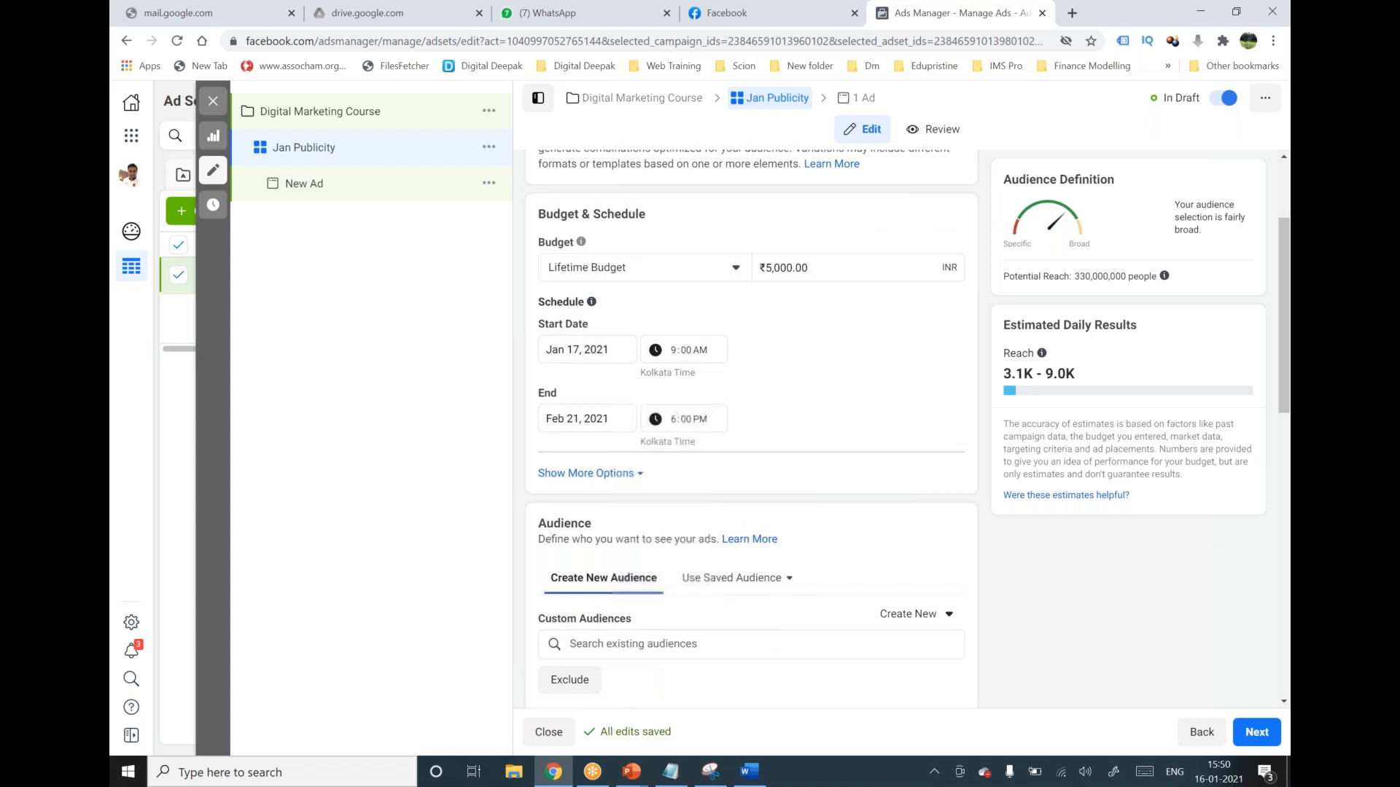
{"action": "left_click", "coordinate": [591, 475]}
{"action": "scroll", "coordinate": [727, 516], "scroll_direction": "down", "scroll_amount": 1}
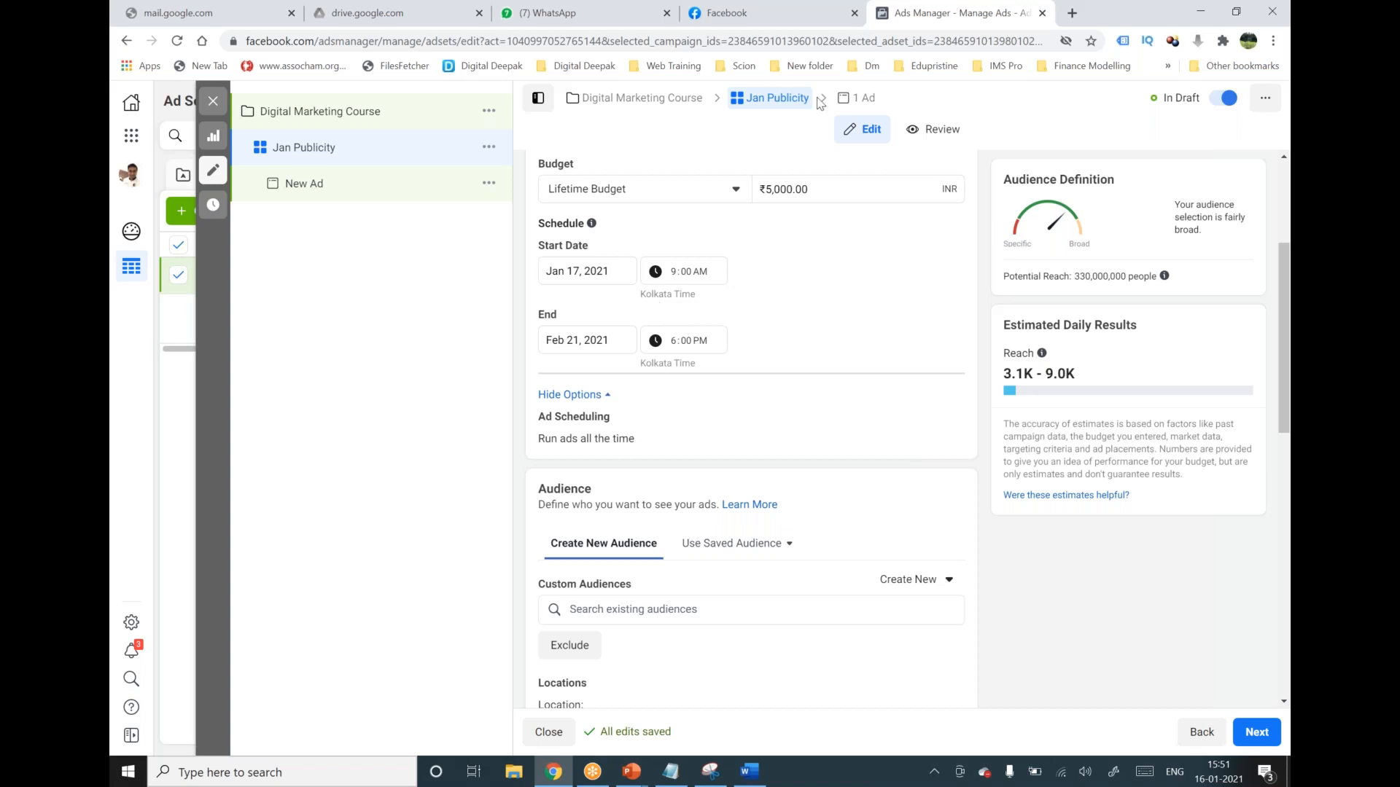
Go to the pages managed on Facebook and open the Insights of the NICT Computer Education page.
{"action": "left_click", "coordinate": [786, 32]}
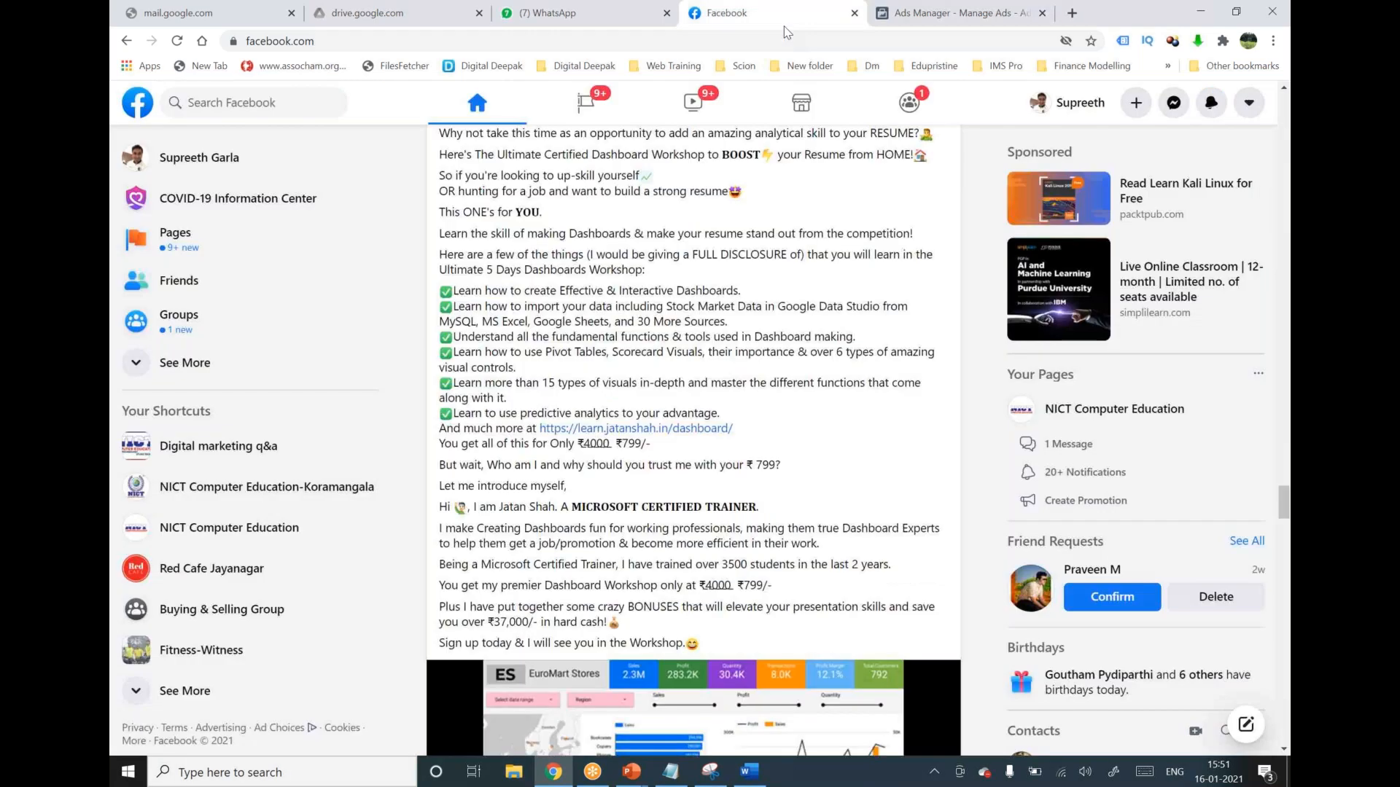
{"action": "left_click", "coordinate": [585, 103]}
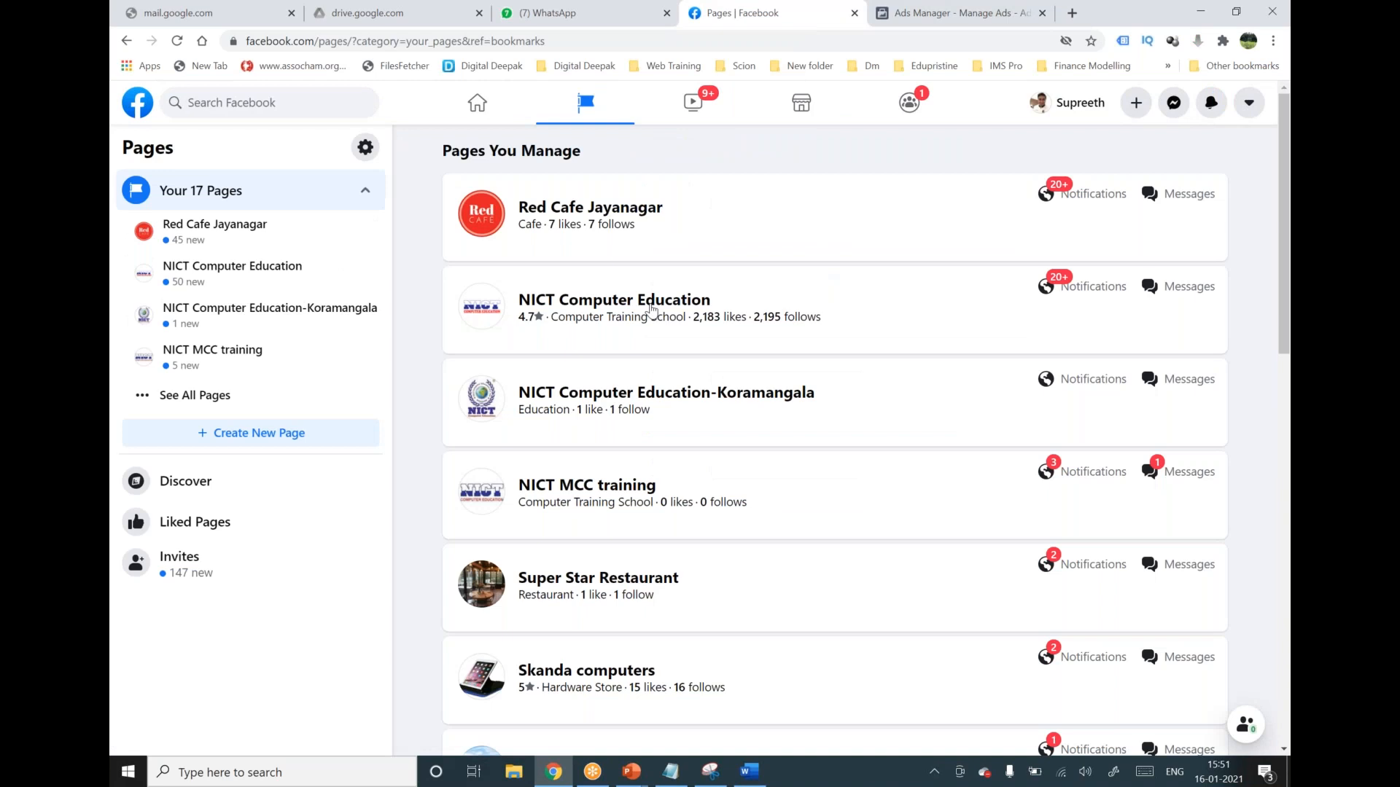
{"action": "left_click", "coordinate": [657, 302]}
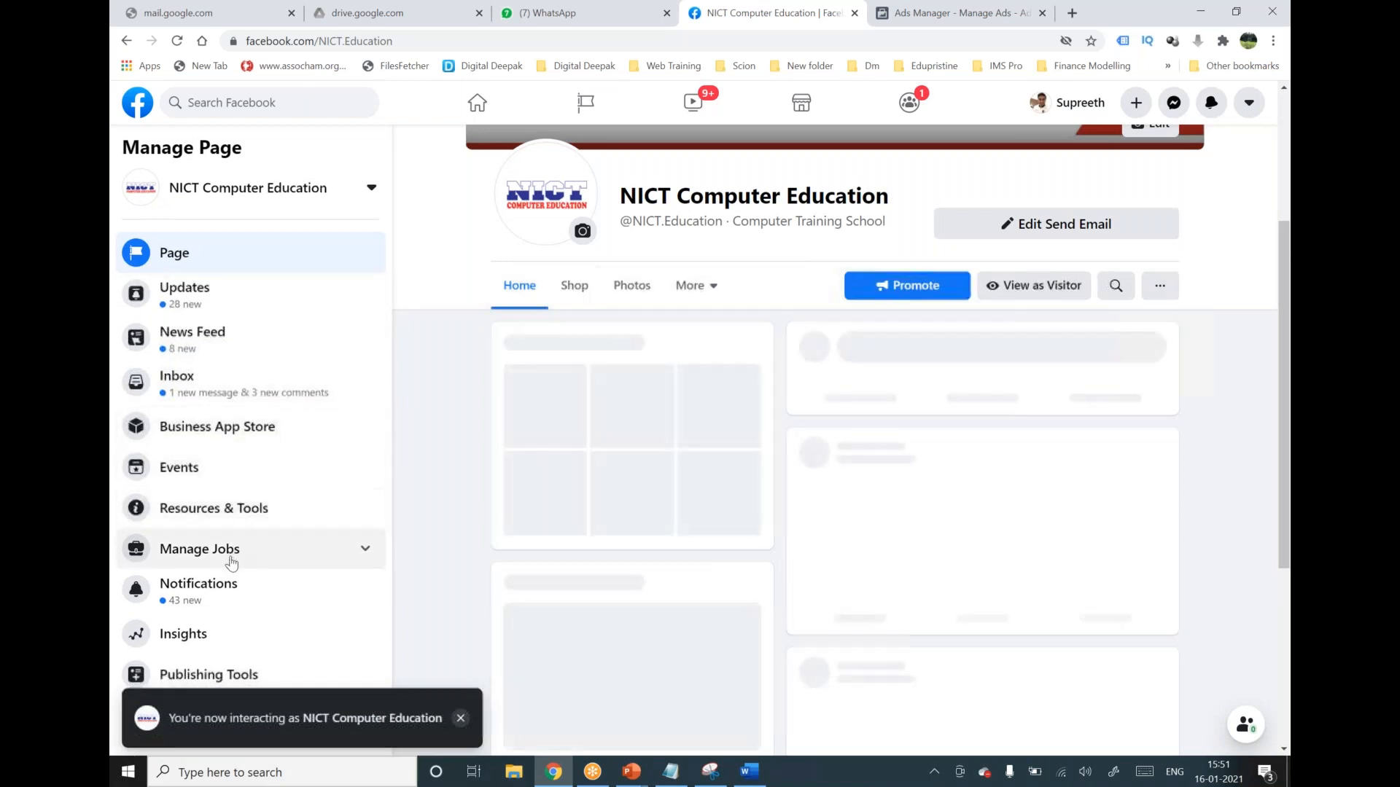
{"action": "scroll", "coordinate": [228, 561], "scroll_direction": "down", "scroll_amount": 1}
{"action": "left_click", "coordinate": [226, 560]}
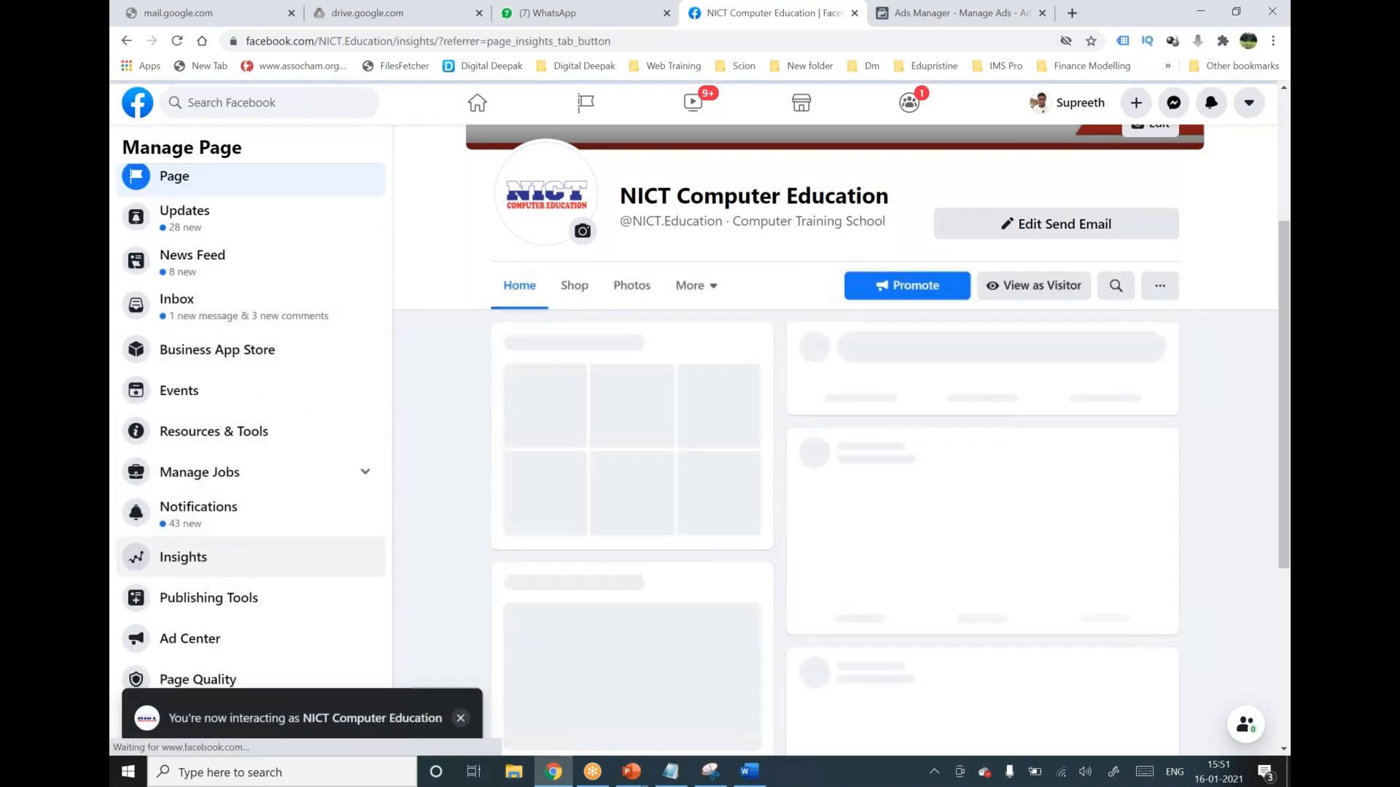
View the People insights and examine the fans' breakdown by age, gender, country, city and language.
{"action": "scroll", "coordinate": [228, 560], "scroll_direction": "down", "scroll_amount": 2}
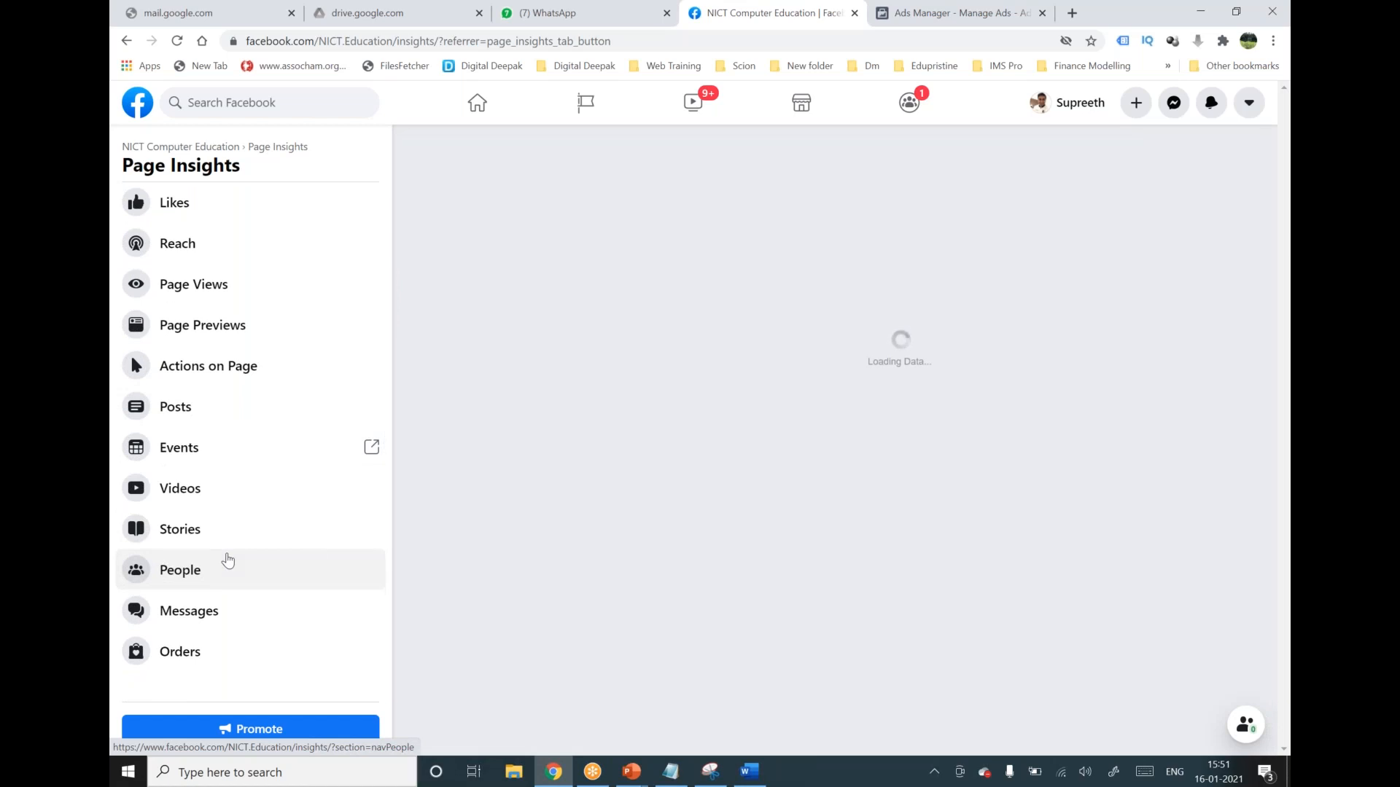
{"action": "left_click", "coordinate": [181, 579]}
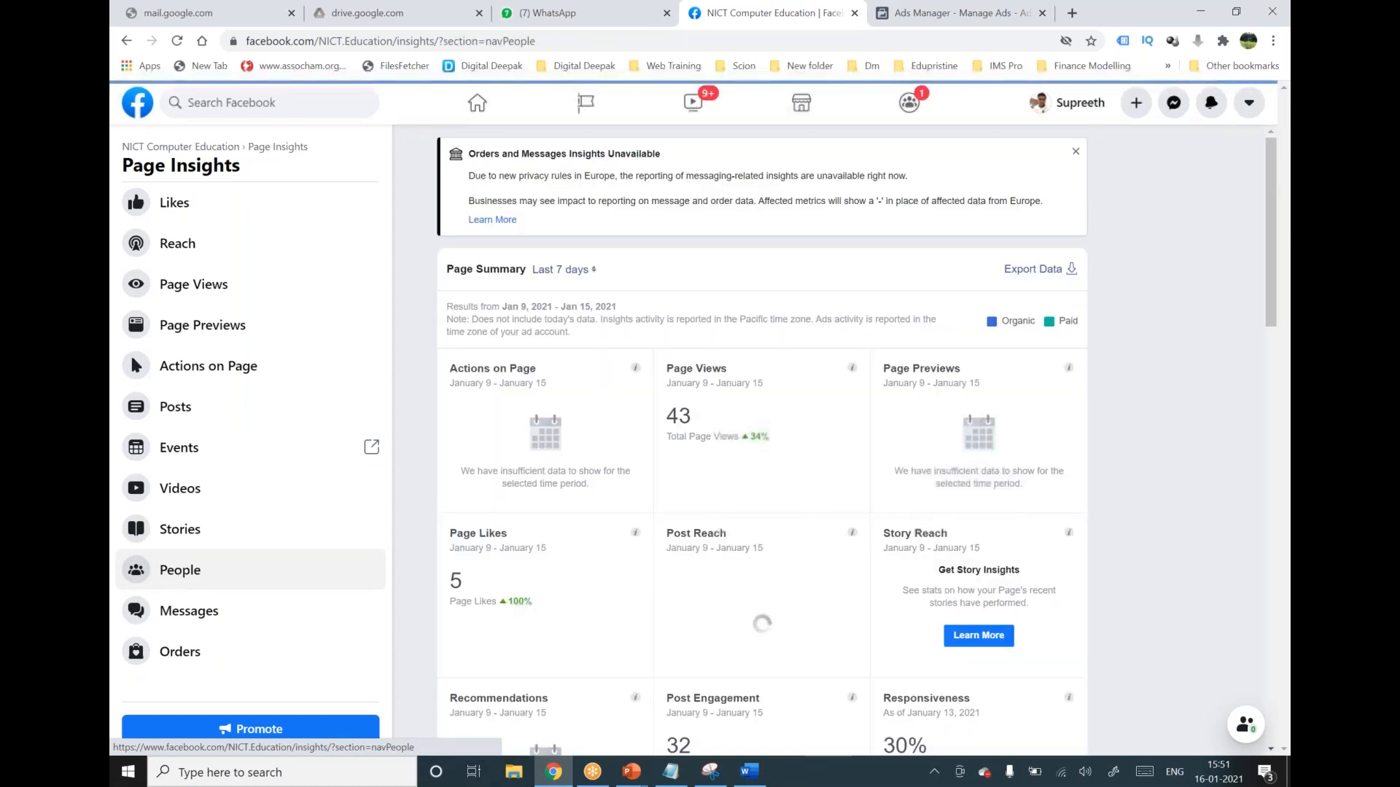
{"action": "scroll", "coordinate": [625, 531], "scroll_direction": "down", "scroll_amount": 4}
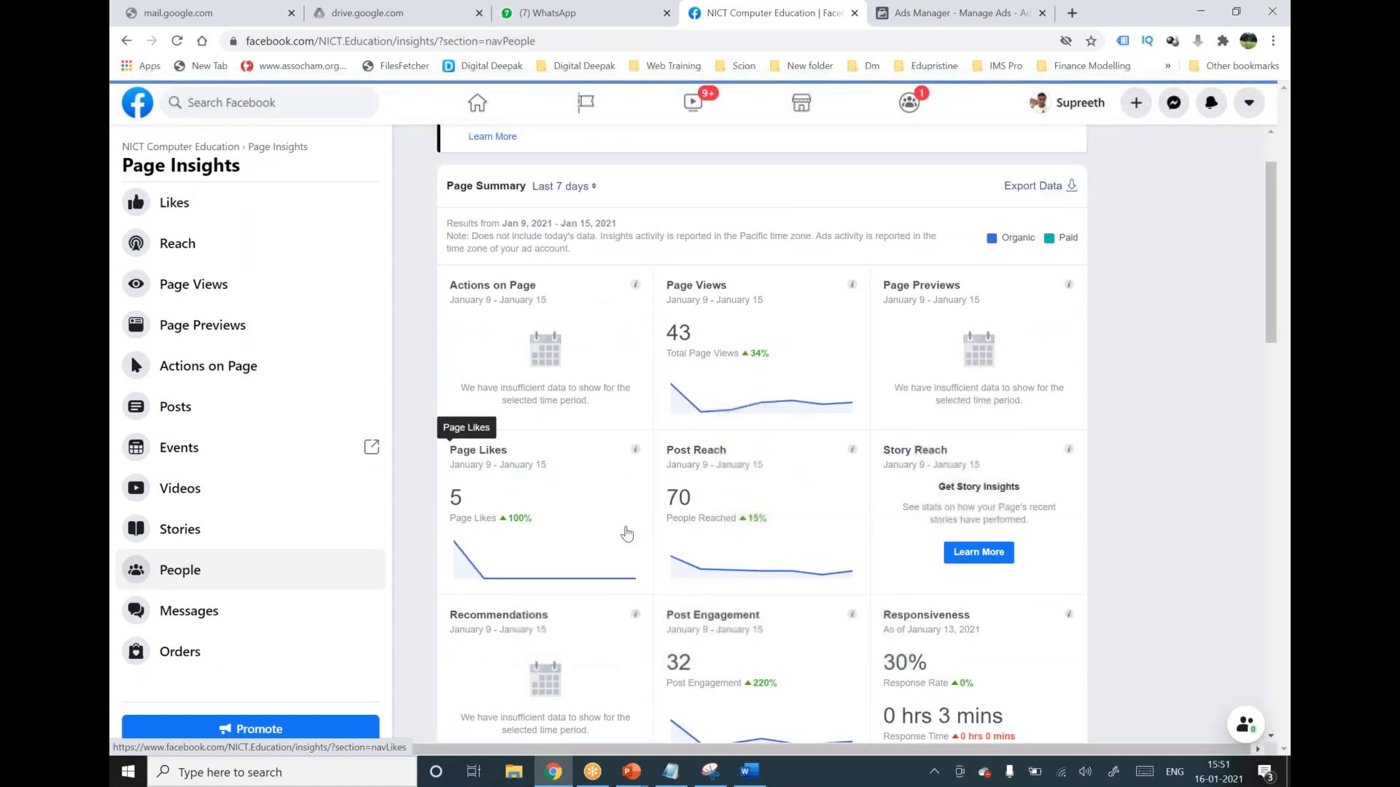
{"action": "left_click", "coordinate": [210, 576]}
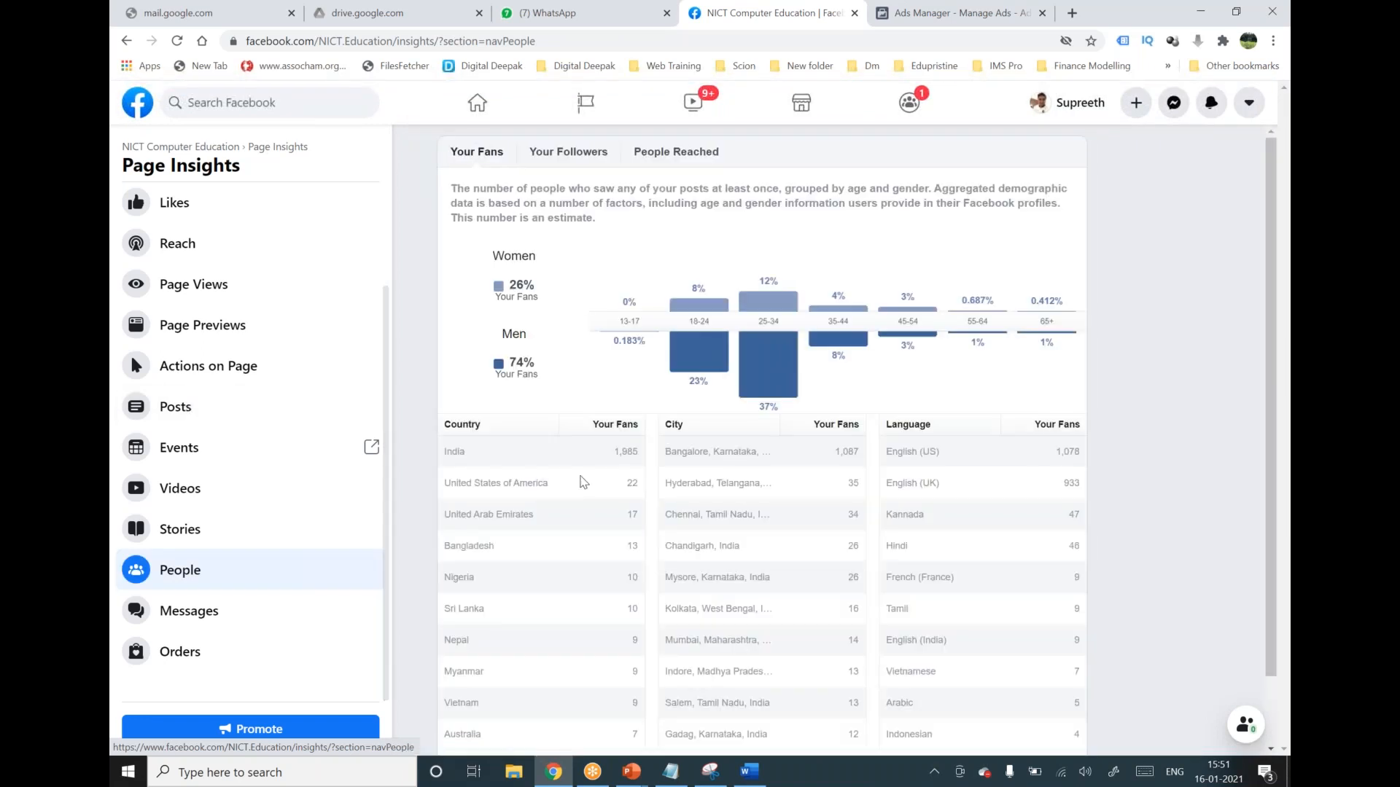
{"action": "scroll", "coordinate": [579, 481], "scroll_direction": "down", "scroll_amount": 1}
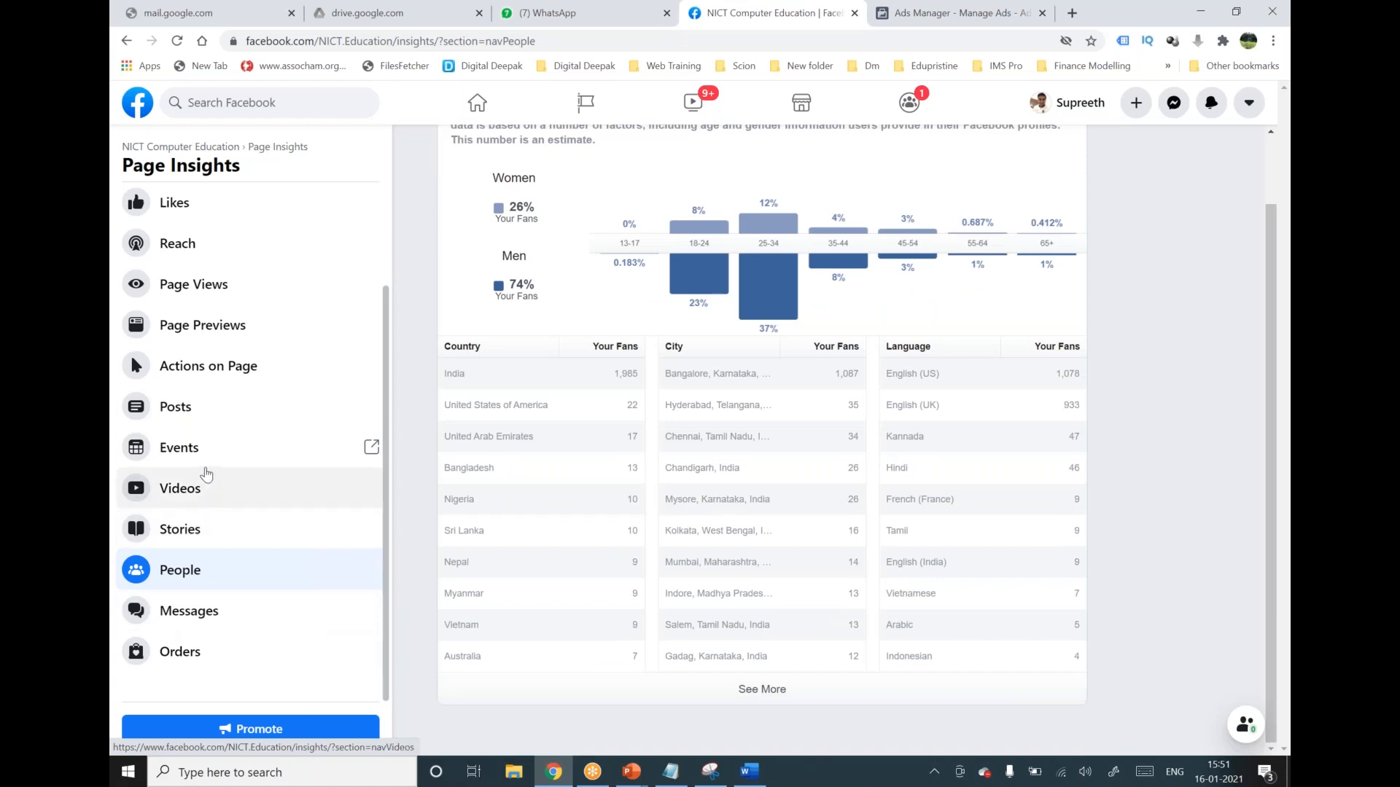
View the Actions on Page and Posts insights to examine when the page's fans are online.
{"action": "scroll", "coordinate": [207, 448], "scroll_direction": "up", "scroll_amount": 1}
{"action": "scroll", "coordinate": [208, 448], "scroll_direction": "up", "scroll_amount": 1}
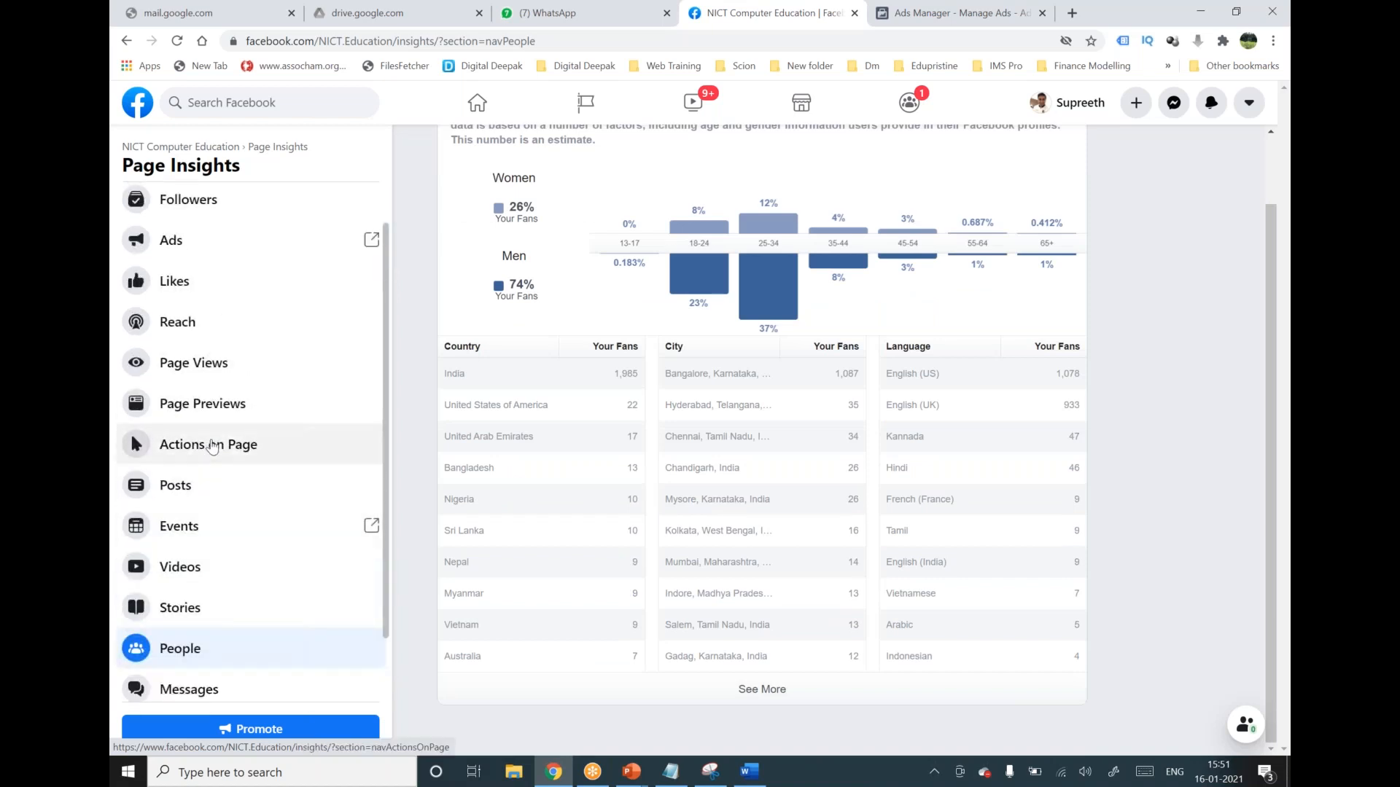
{"action": "left_click", "coordinate": [212, 446]}
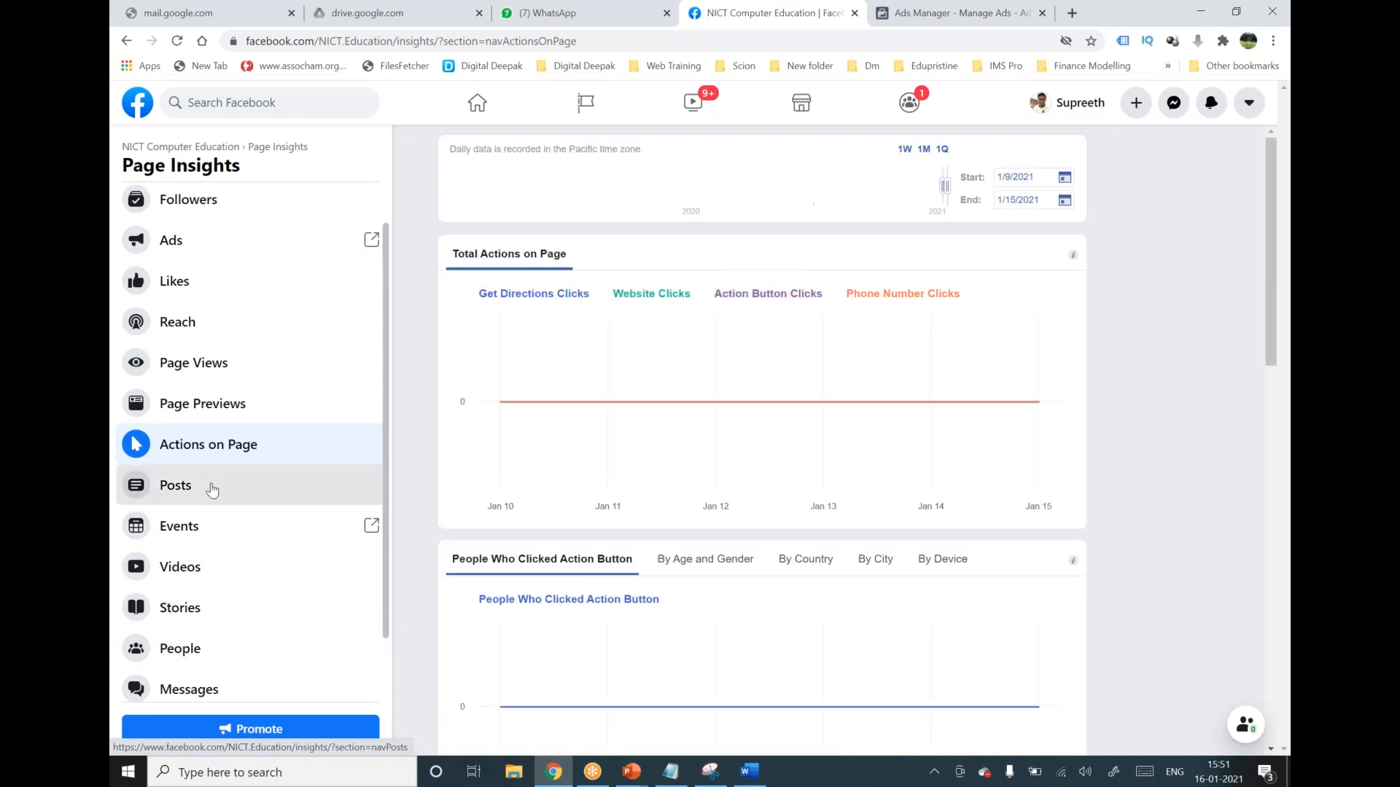
{"action": "left_click", "coordinate": [212, 483]}
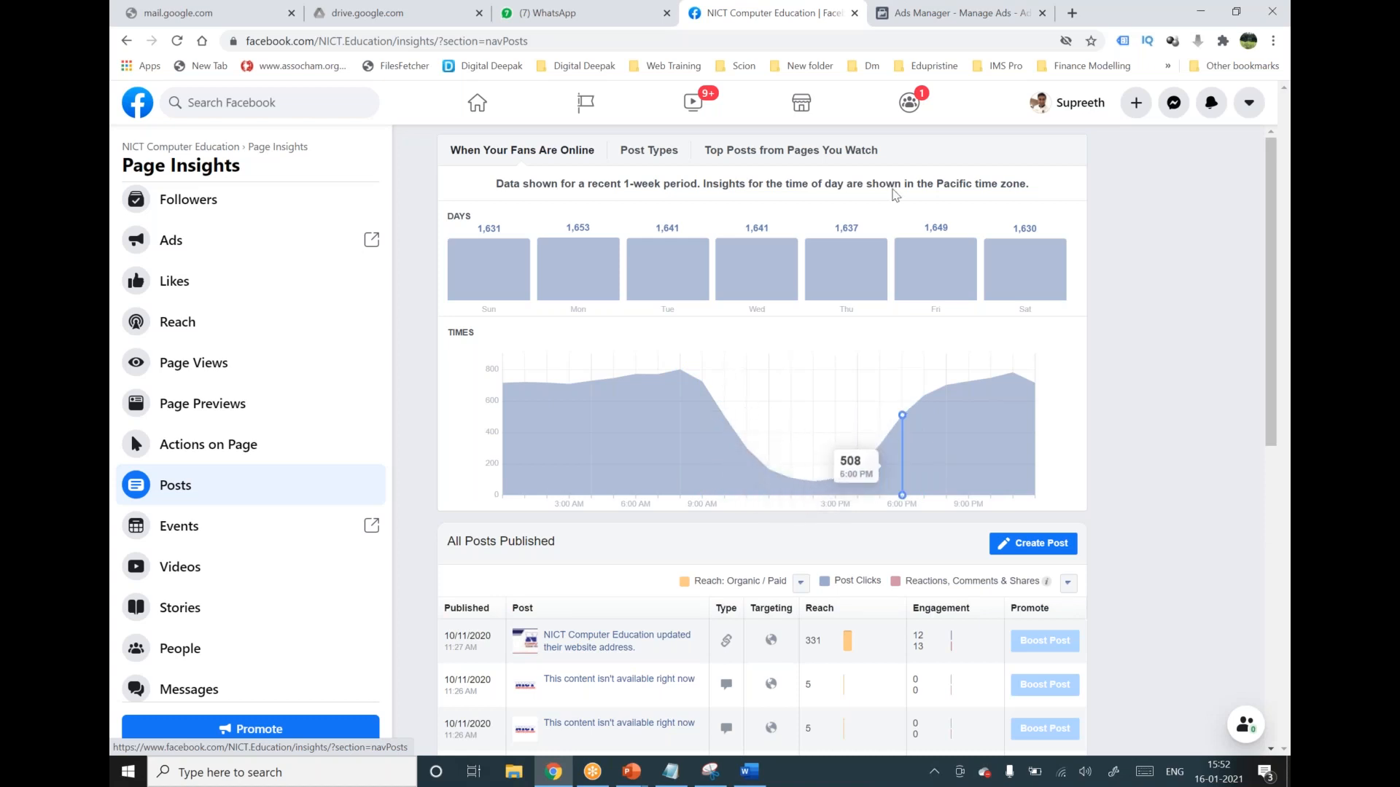
Return to Ads Manager and turn on "Run ads on a schedule" for the Jan Publicity ad set.
{"action": "left_click", "coordinate": [922, 18]}
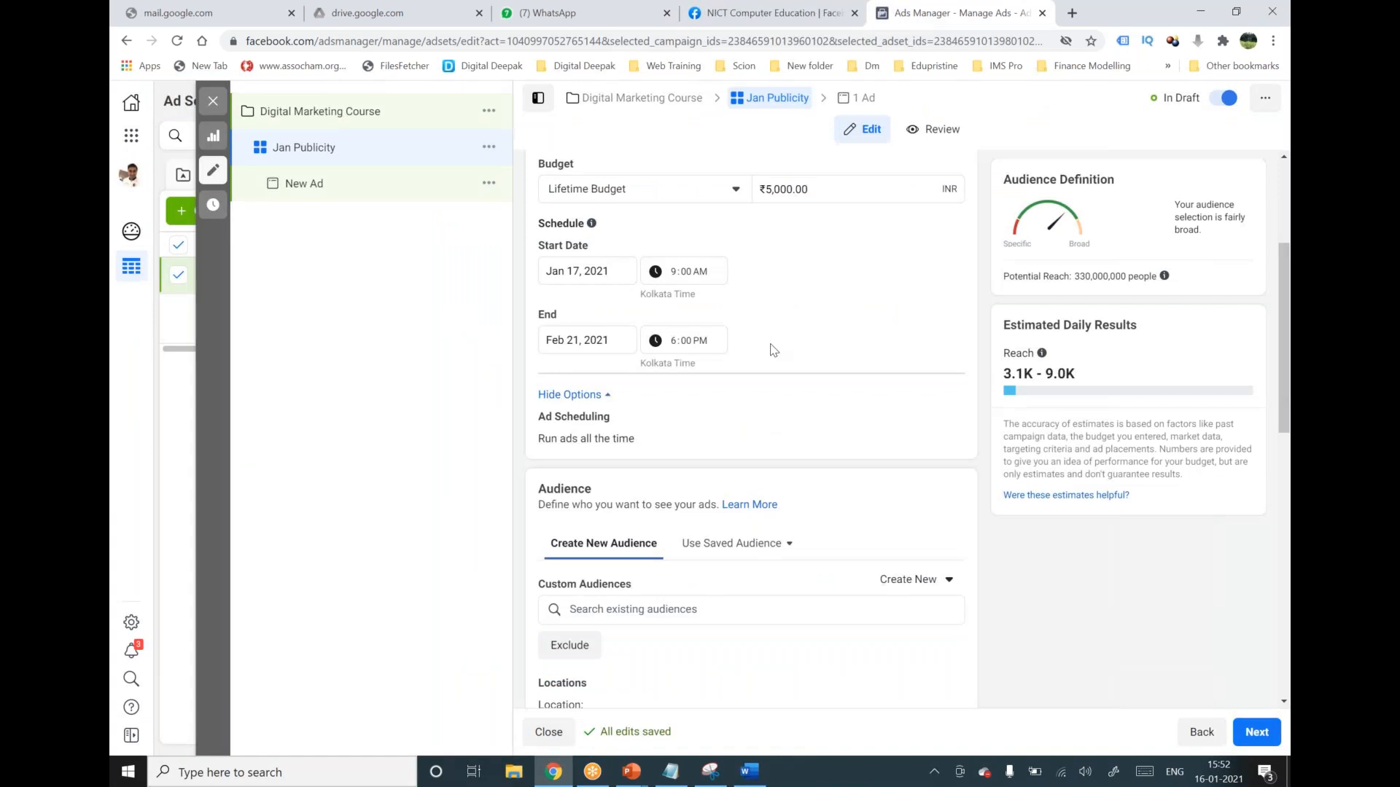
{"action": "scroll", "coordinate": [772, 348], "scroll_direction": "down", "scroll_amount": 1}
{"action": "scroll", "coordinate": [693, 371], "scroll_direction": "up", "scroll_amount": 1}
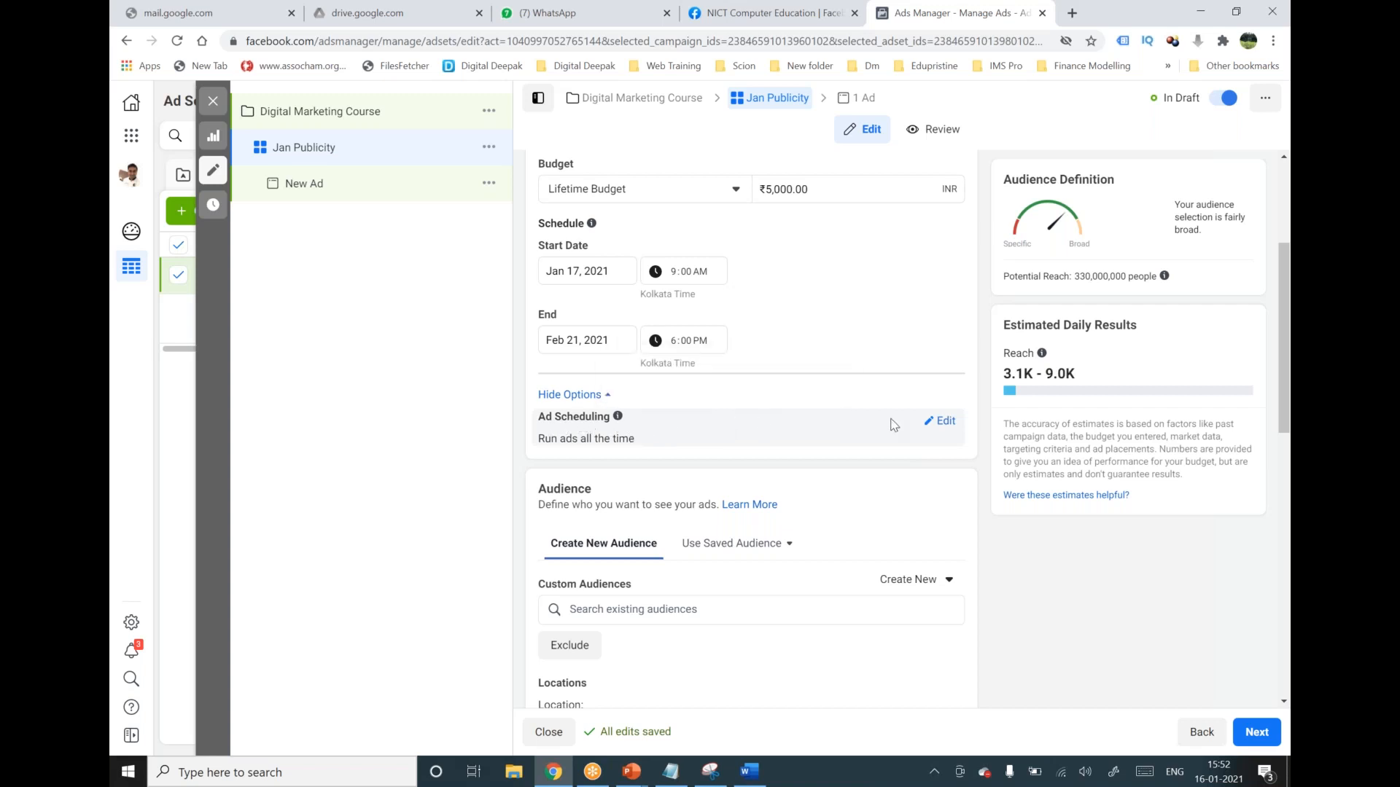
{"action": "left_click", "coordinate": [945, 425]}
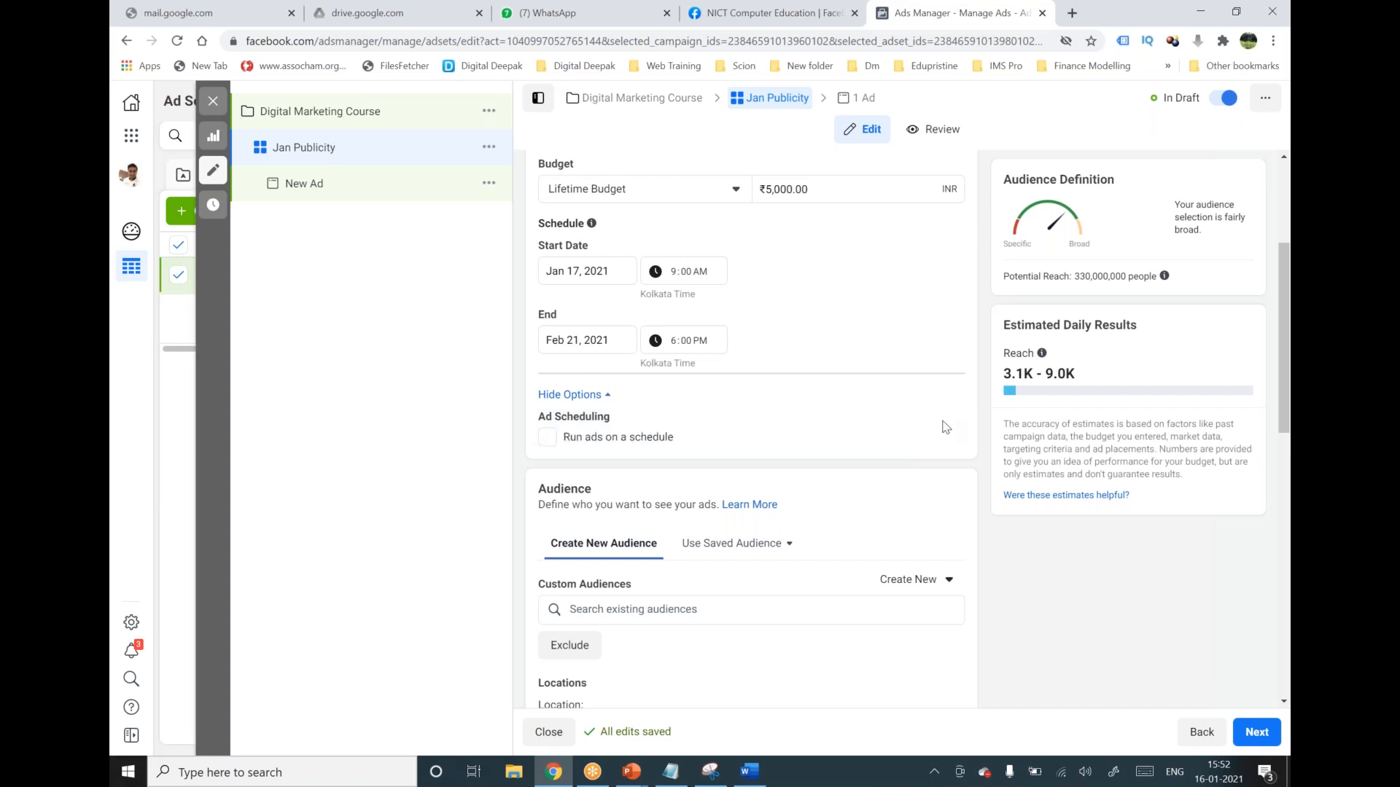
{"action": "left_click", "coordinate": [547, 438]}
Schedule ad hours of about 6am–11am and 5pm–12am on Monday, and 4am–9am and 2pm–10pm on Wednesday.
{"action": "scroll", "coordinate": [545, 446], "scroll_direction": "down", "scroll_amount": 1}
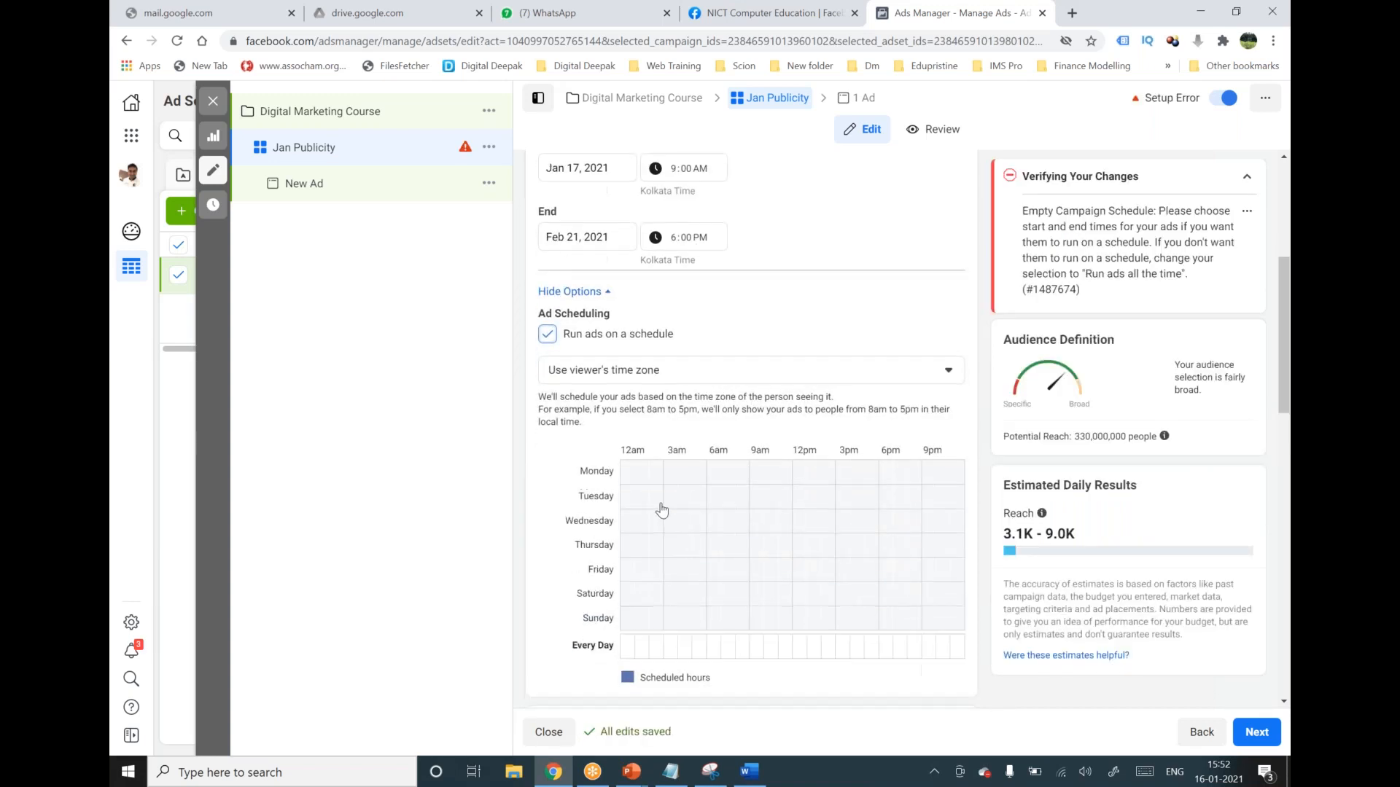
{"action": "scroll", "coordinate": [663, 509], "scroll_direction": "down", "scroll_amount": 1}
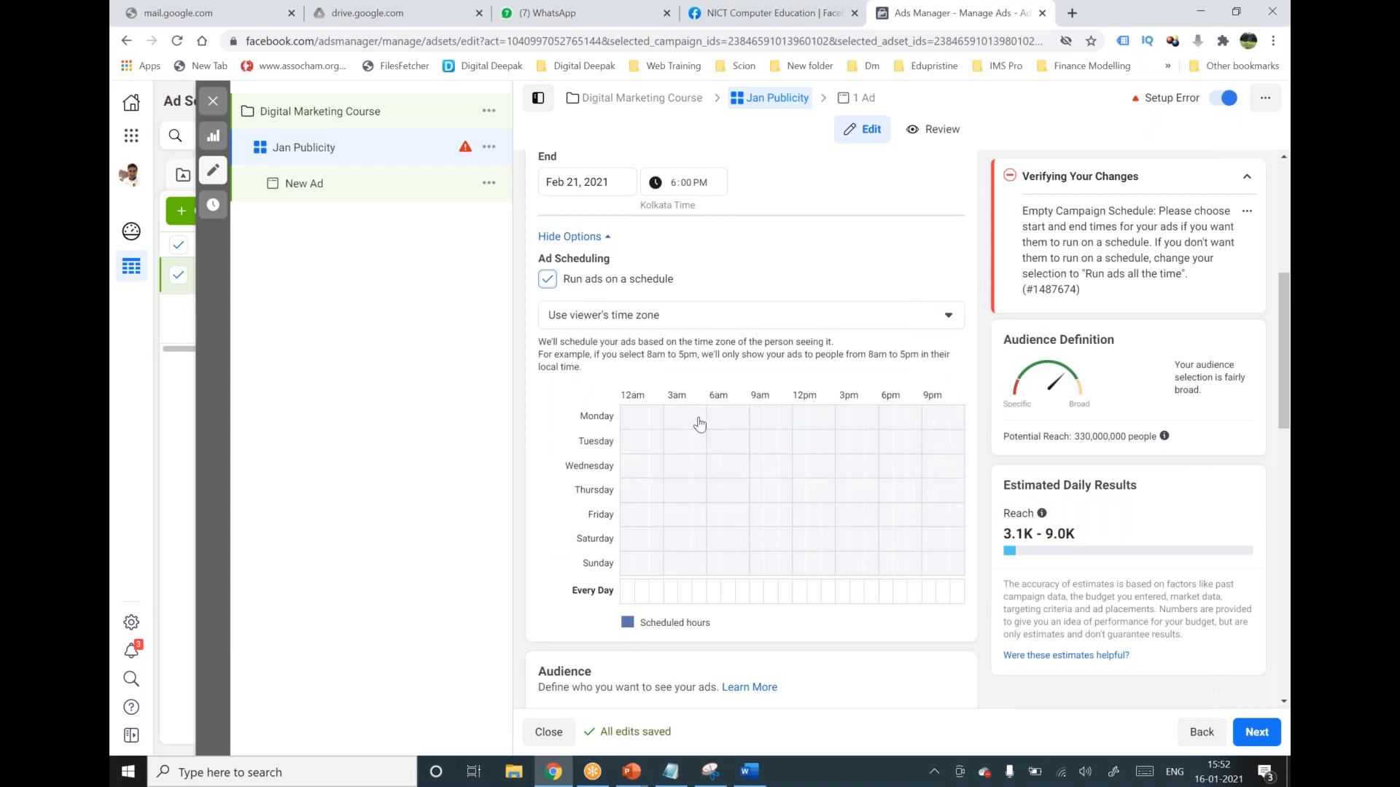
{"action": "left_click_drag", "start_coordinate": [709, 421], "coordinate": [767, 422]}
{"action": "left_click_drag", "start_coordinate": [874, 422], "coordinate": [954, 427]}
{"action": "left_click_drag", "start_coordinate": [682, 466], "coordinate": [742, 465]}
{"action": "left_click_drag", "start_coordinate": [832, 464], "coordinate": [931, 468]}
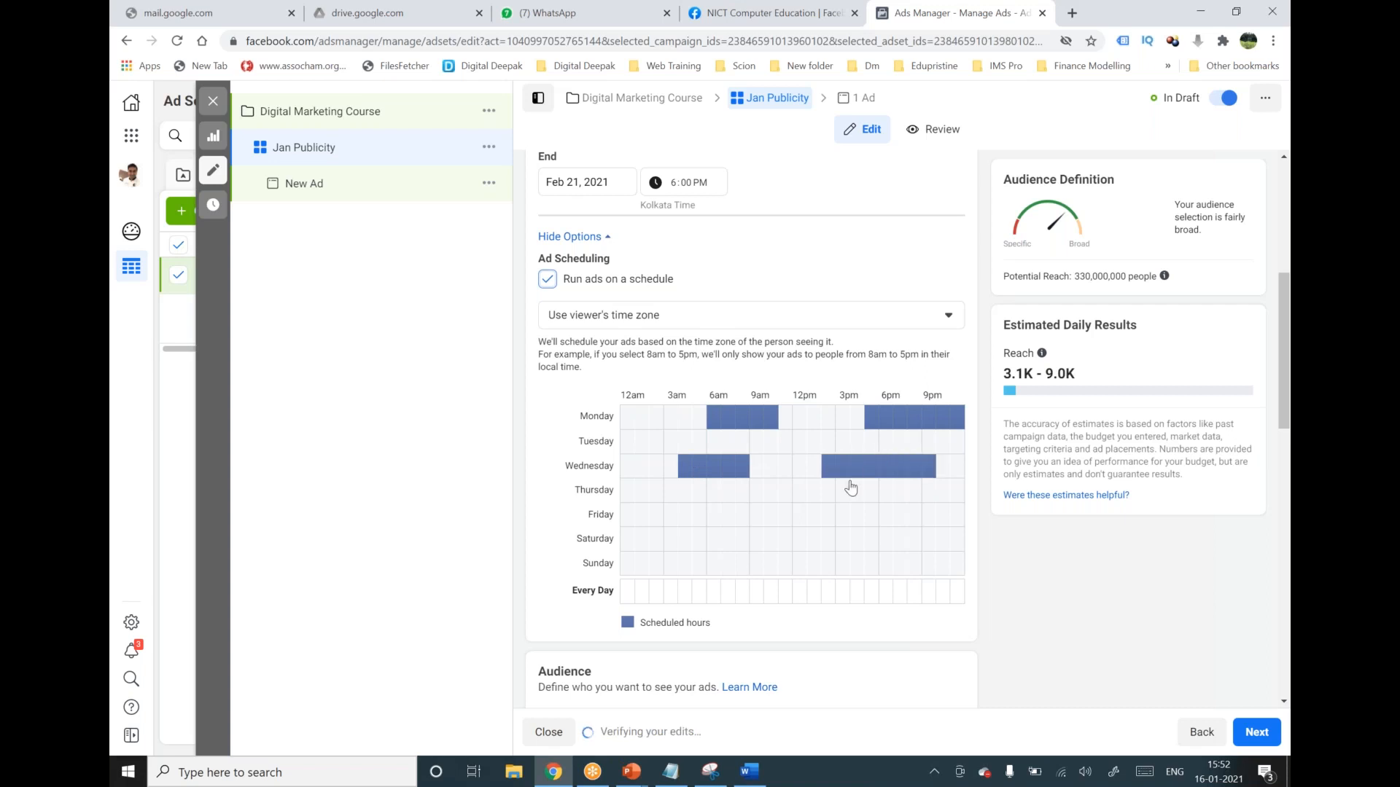
Schedule ad hours of about 3am–9pm on Thursday, 8am–6pm on Friday, 5pm–11pm on Saturday and 2am–9am on Sunday.
{"action": "left_click_drag", "start_coordinate": [669, 490], "coordinate": [912, 503]}
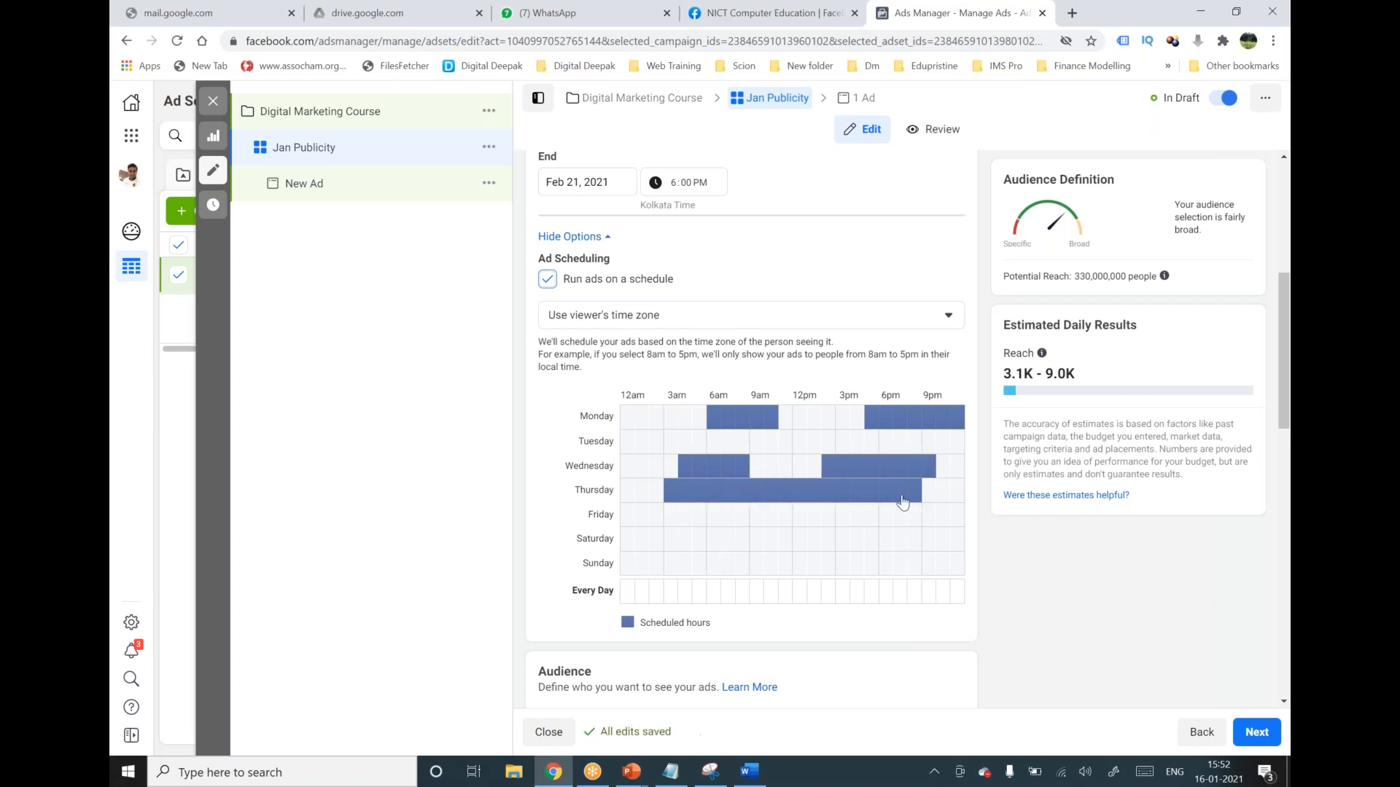
{"action": "mouse_move", "coordinate": [739, 519]}
{"action": "left_mouse_down"}
{"action": "mouse_move", "coordinate": [874, 519]}
{"action": "mouse_move", "coordinate": [948, 543]}
{"action": "left_mouse_up"}
{"action": "left_click", "coordinate": [654, 563]}
{"action": "left_click_drag", "start_coordinate": [711, 572], "coordinate": [747, 575]}
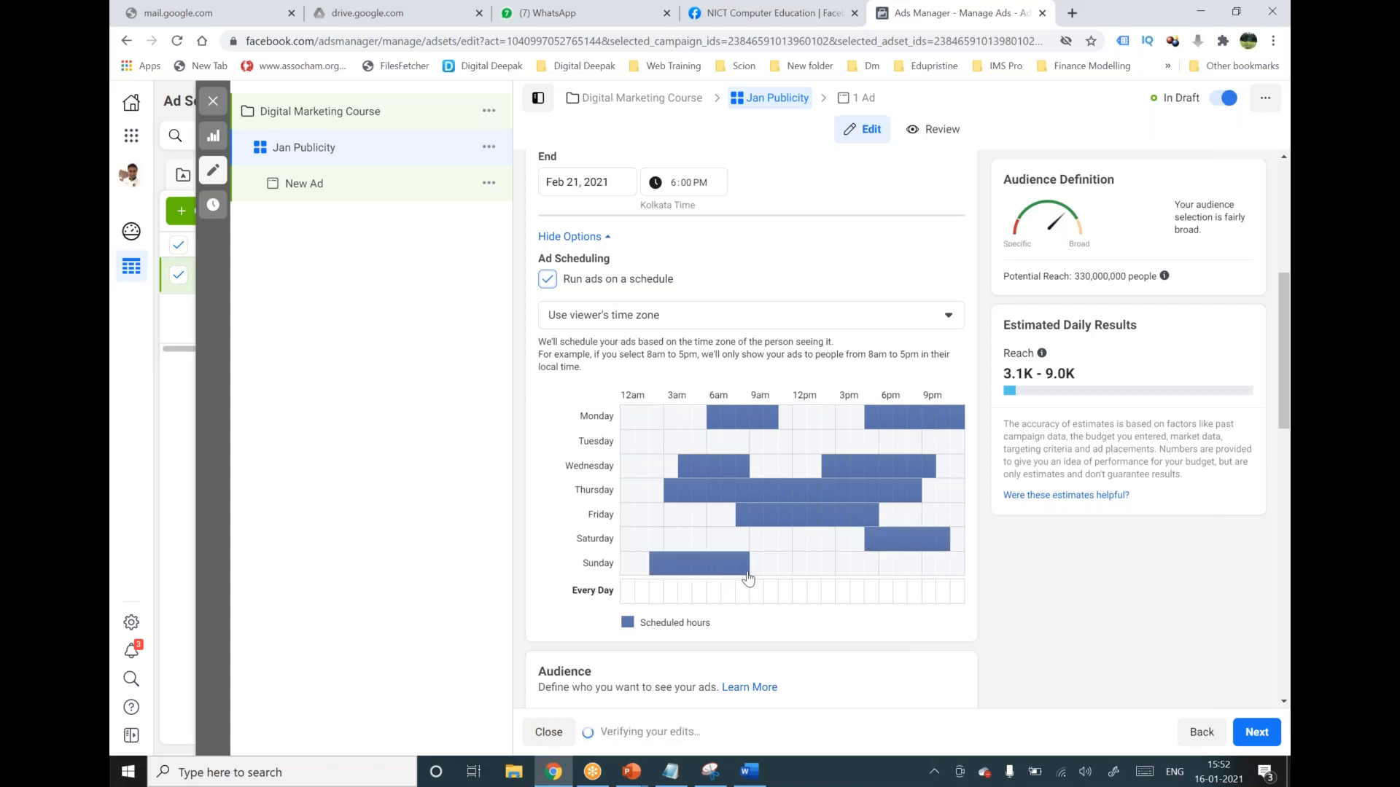
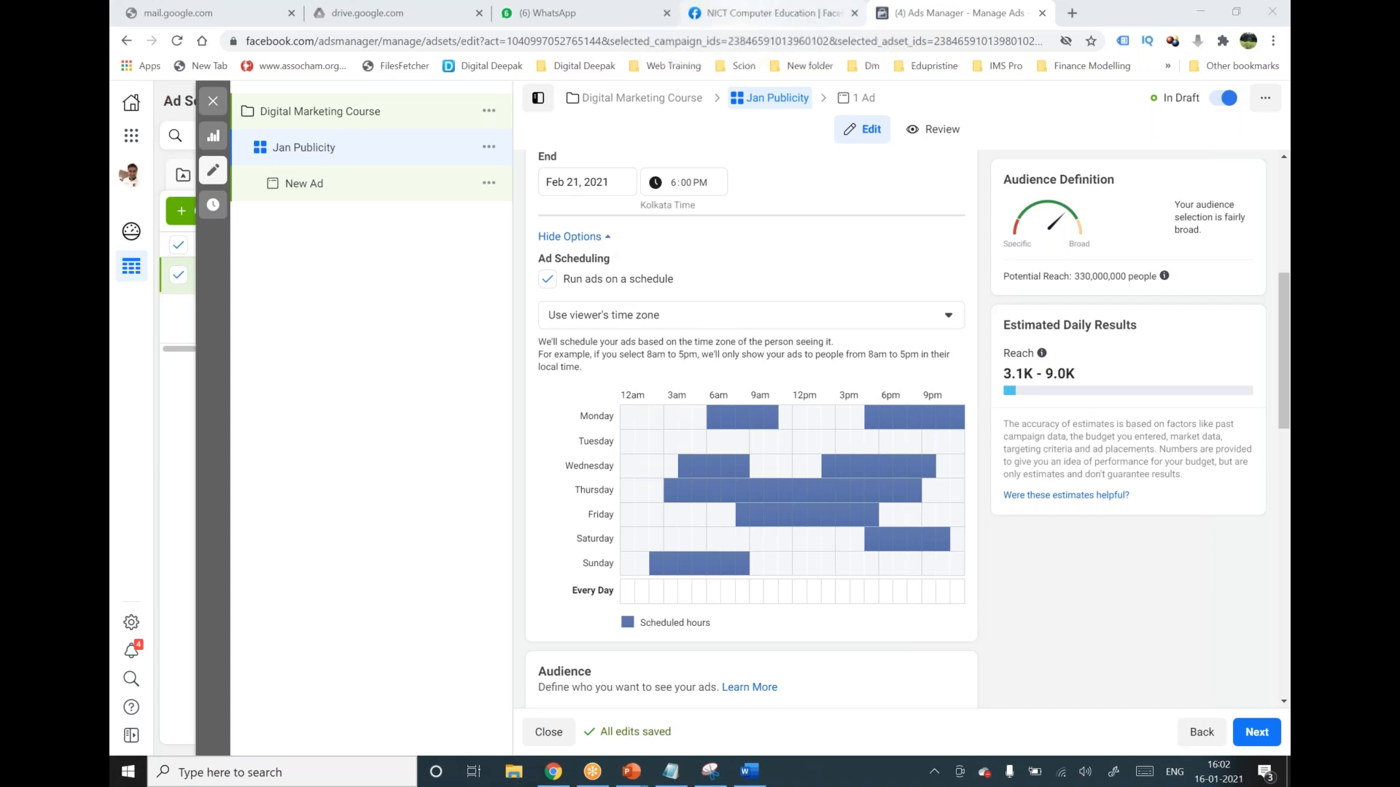
Review the Jan Publicity audience section, then record "Bangalore,chennai,hyderabad,mumbai" as the Targeting in the Notepad notes.
{"action": "scroll", "coordinate": [584, 296], "scroll_direction": "down", "scroll_amount": 5}
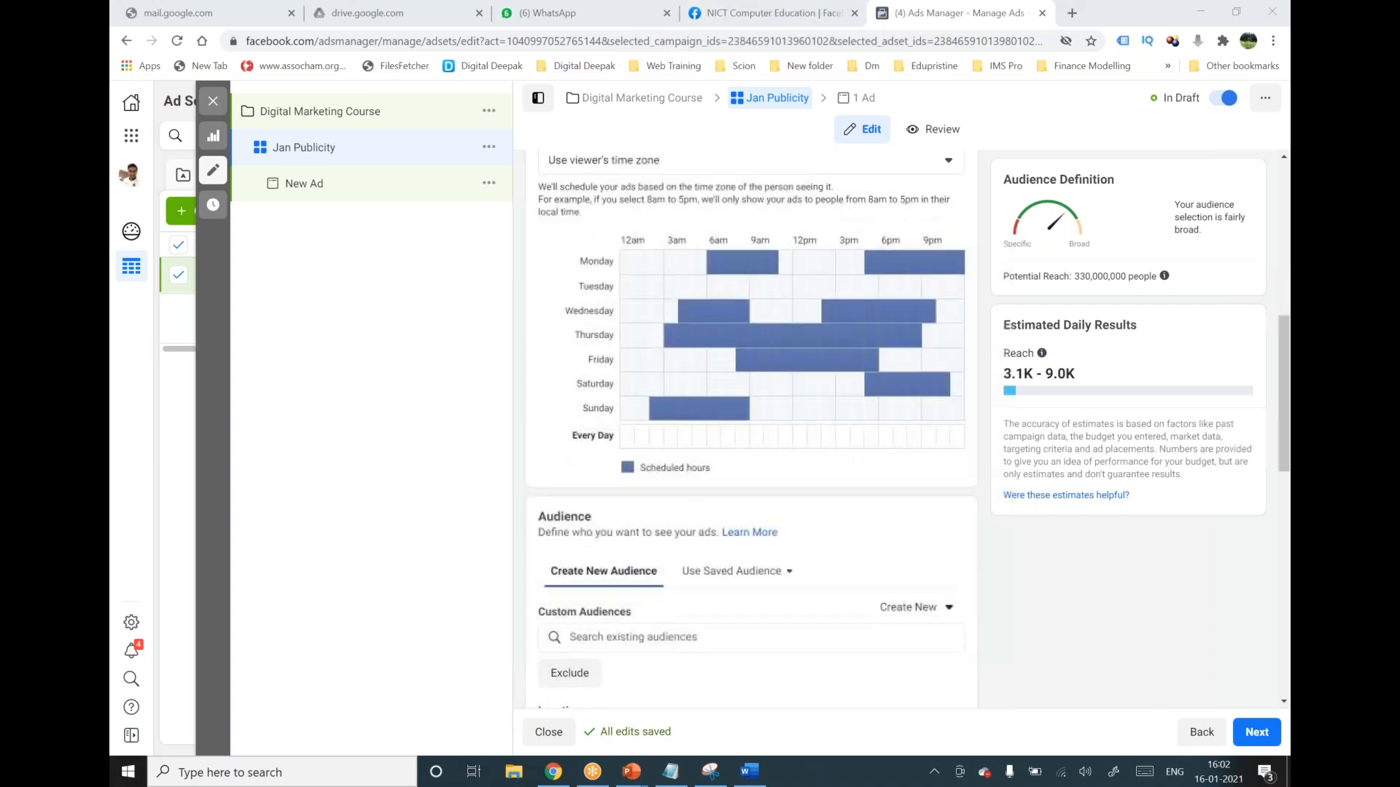
{"action": "left_click_drag", "start_coordinate": [596, 276], "coordinate": [542, 277]}
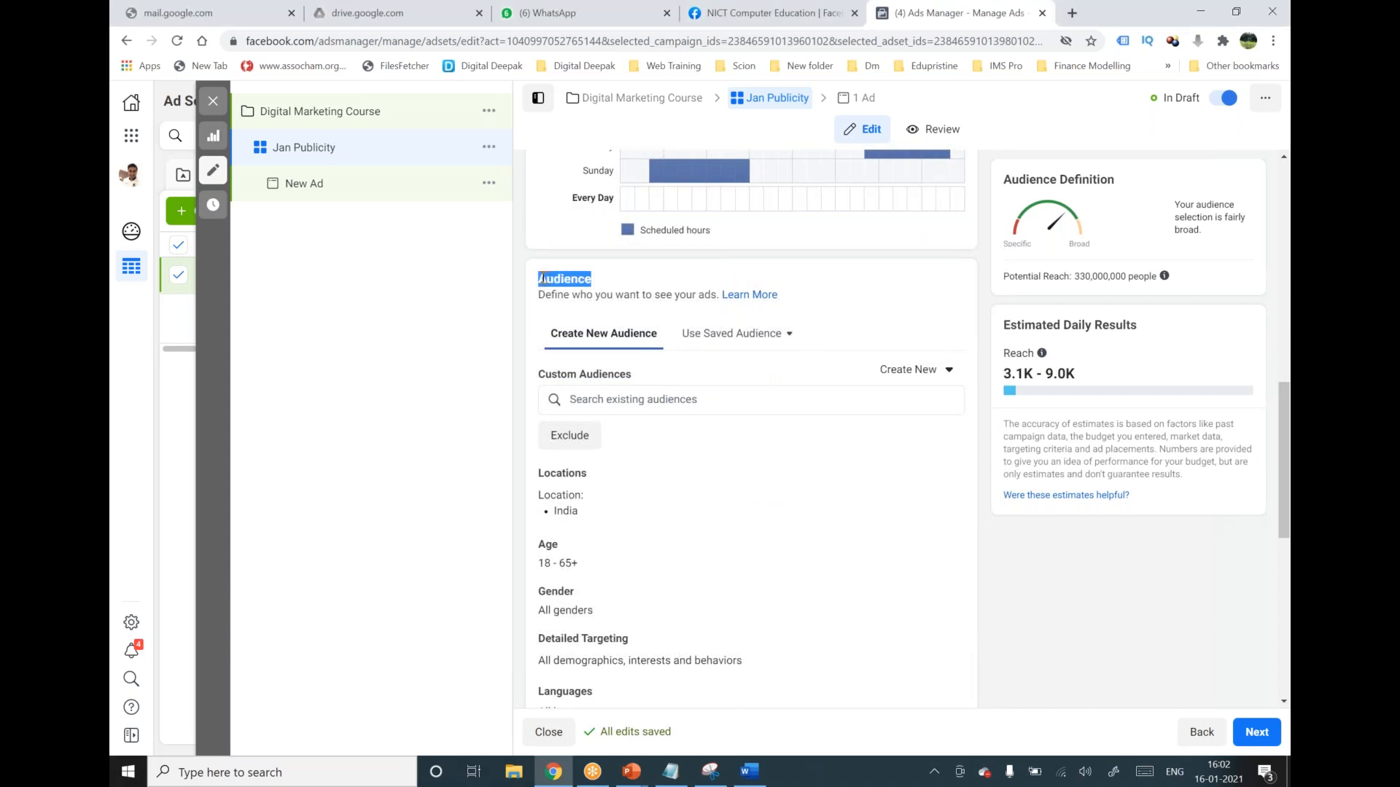
{"action": "left_click", "coordinate": [511, 331]}
{"action": "scroll", "coordinate": [522, 328], "scroll_direction": "down", "scroll_amount": 2}
{"action": "mouse_move", "coordinate": [538, 318]}
{"action": "left_mouse_down"}
{"action": "mouse_move", "coordinate": [552, 316]}
{"action": "mouse_move", "coordinate": [530, 315]}
{"action": "left_mouse_up"}
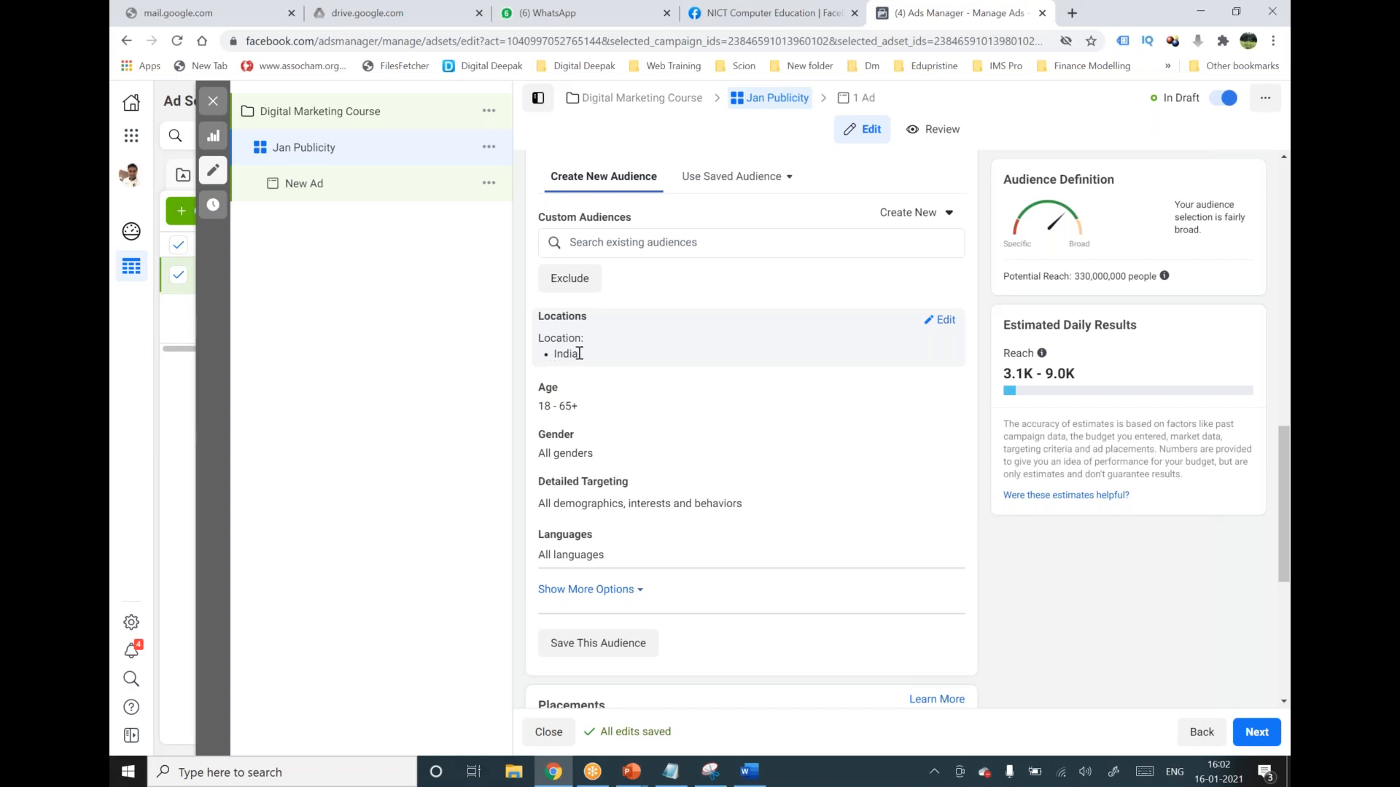
{"action": "left_click", "coordinate": [672, 774]}
{"action": "left_click", "coordinate": [234, 357]}
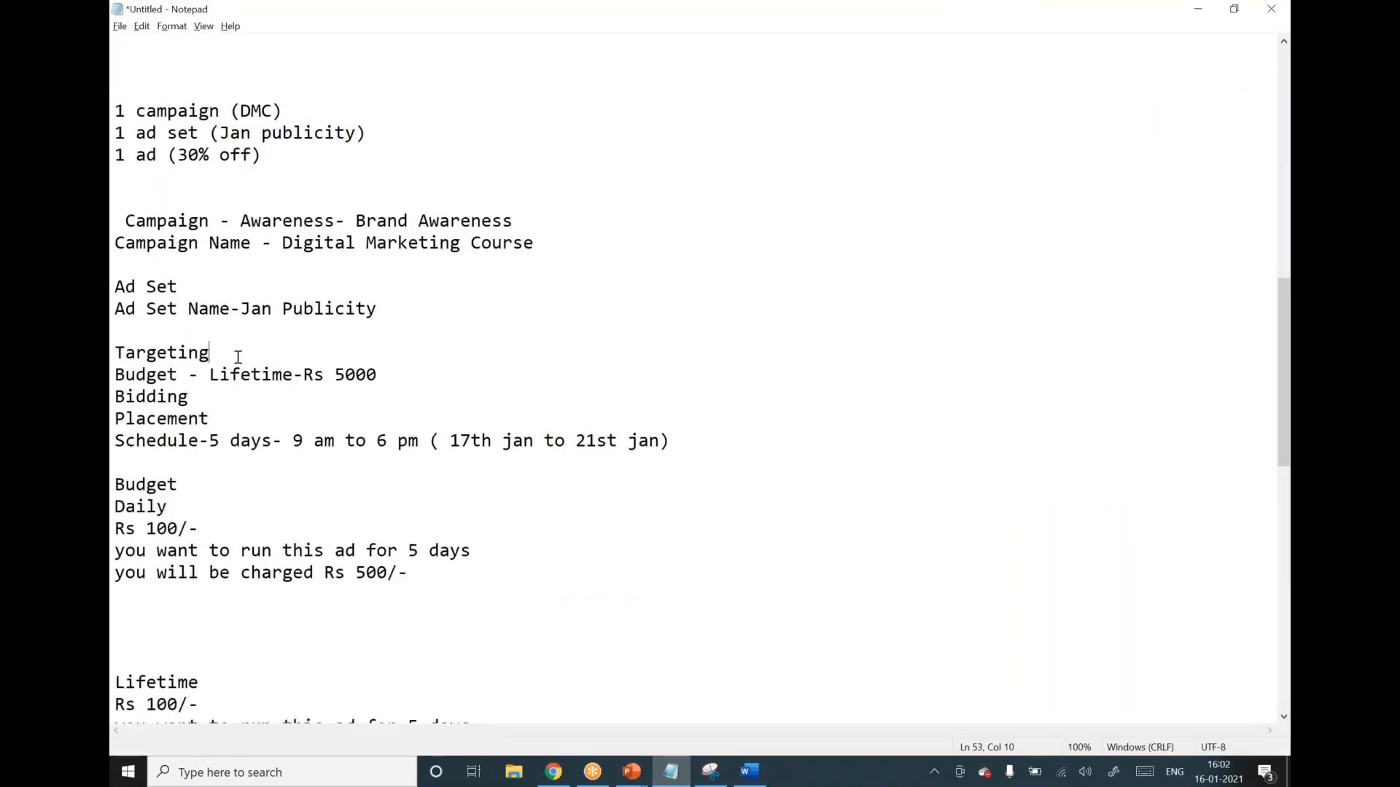
{"action": "type", "text": "- Bangalore,che"}
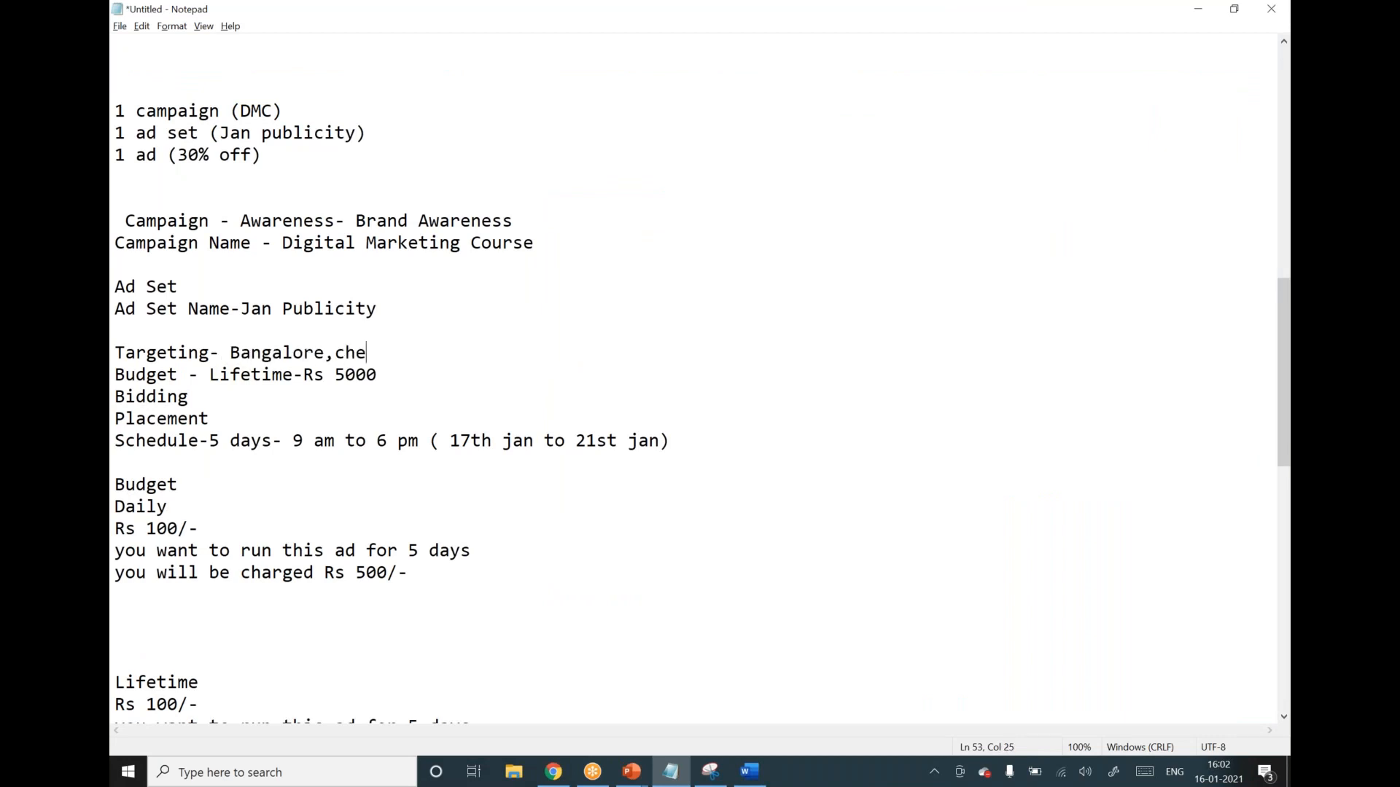
{"action": "type", "text": "nnai,hyderabad,mumbai"}
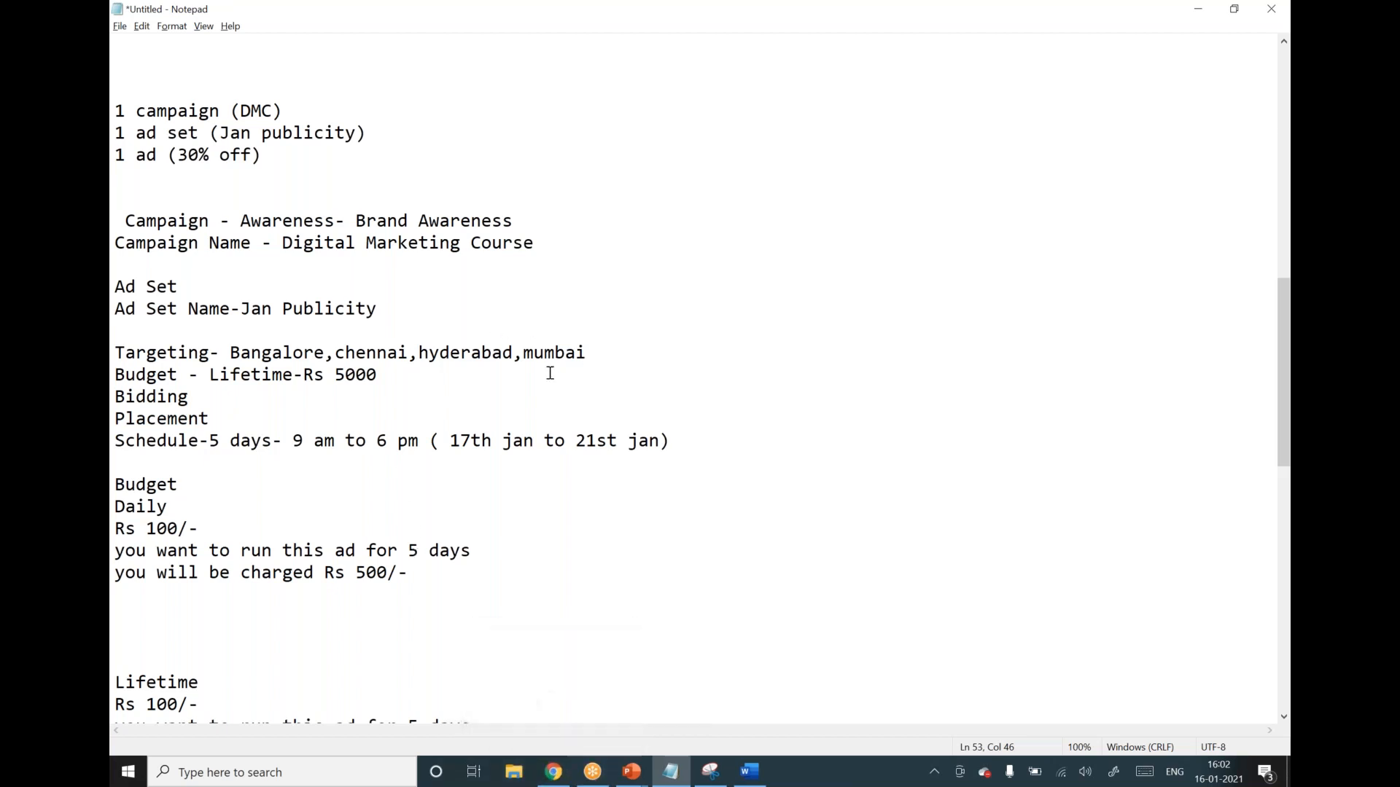
Return to Ads Manager and remove India from the Jan Publicity audience locations.
{"action": "left_click", "coordinate": [548, 771]}
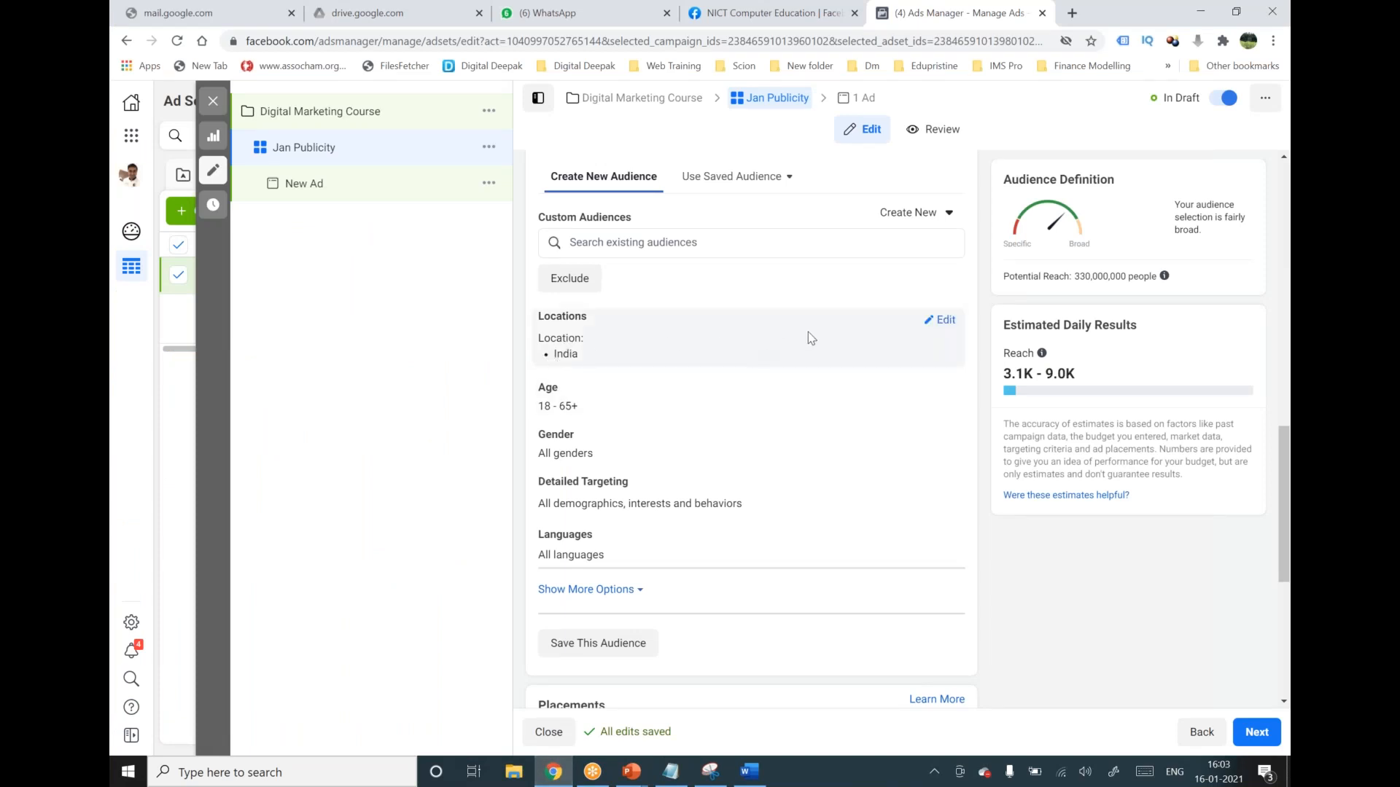
{"action": "left_click", "coordinate": [944, 325]}
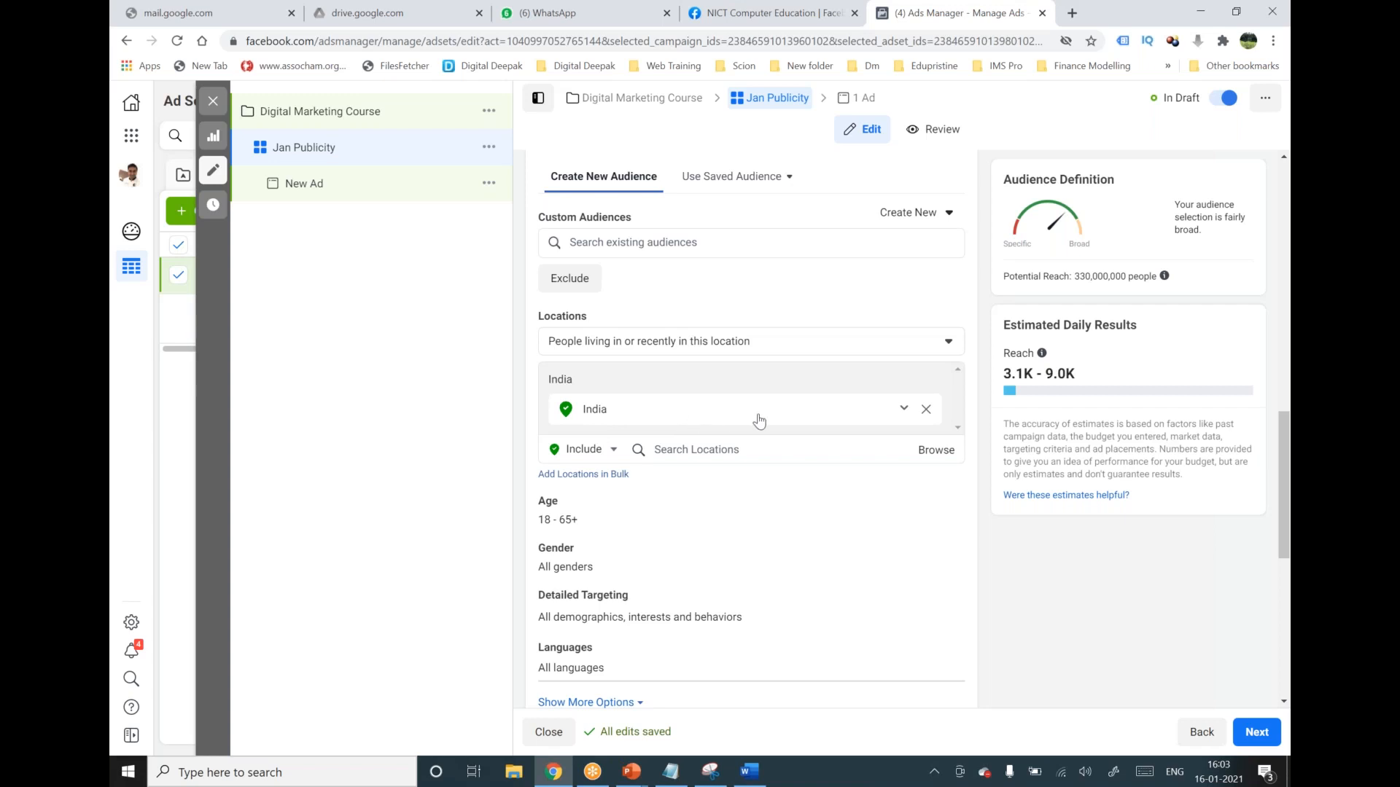
{"action": "left_click", "coordinate": [926, 411]}
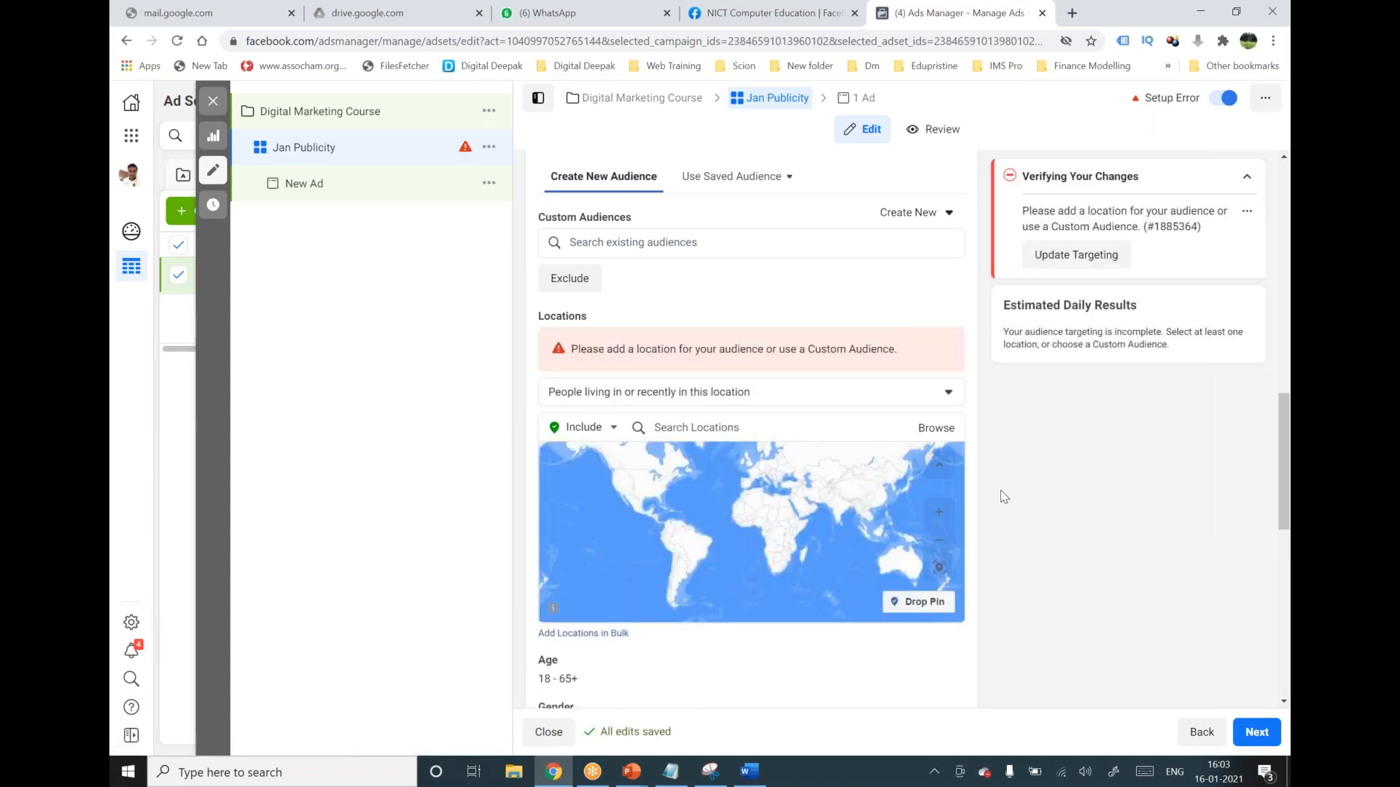
{"action": "scroll", "coordinate": [1003, 496], "scroll_direction": "down", "scroll_amount": 1}
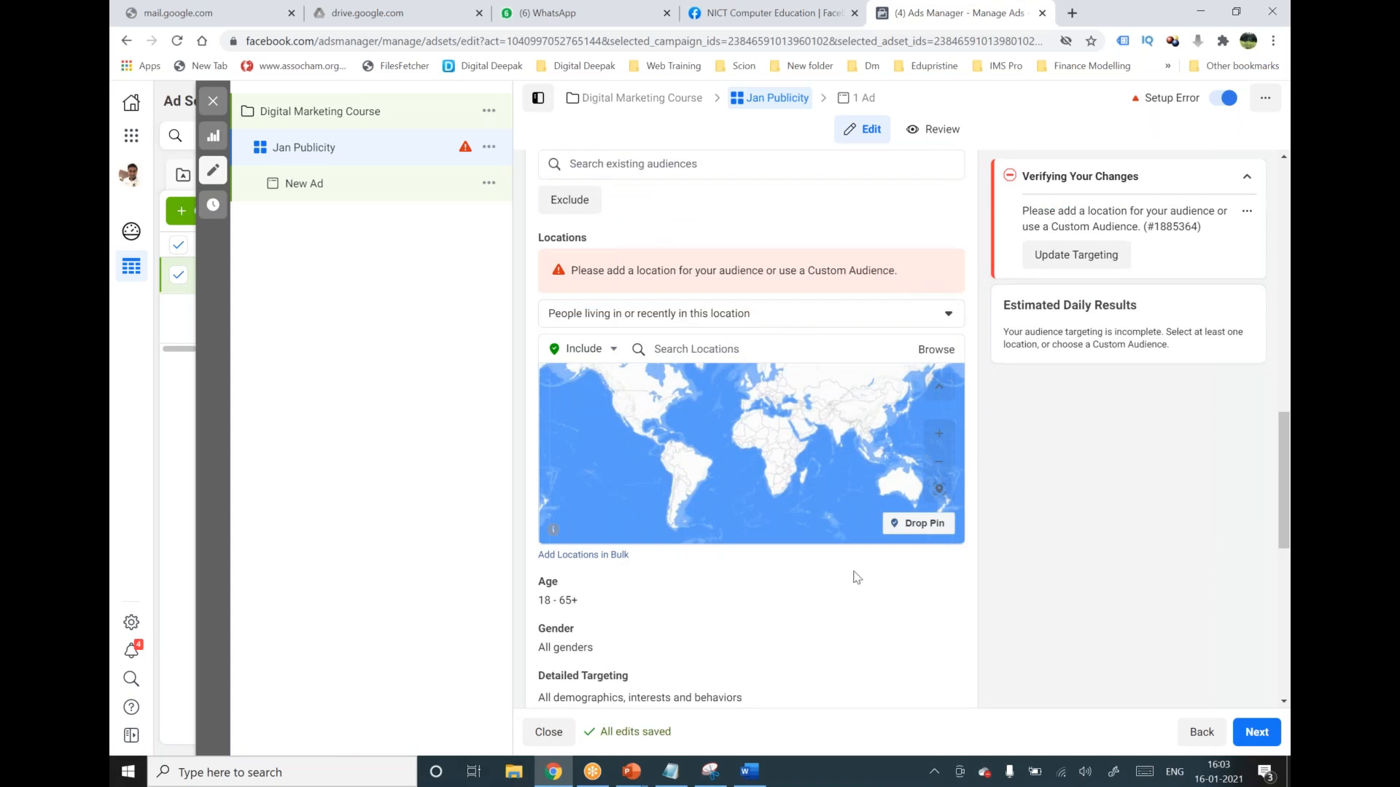
Check the target cities in the Notepad notes, and include Bangalore, Karnataka and Chennai, Tamil Nadu as audience locations in Ads Manager.
{"action": "left_click", "coordinate": [671, 771]}
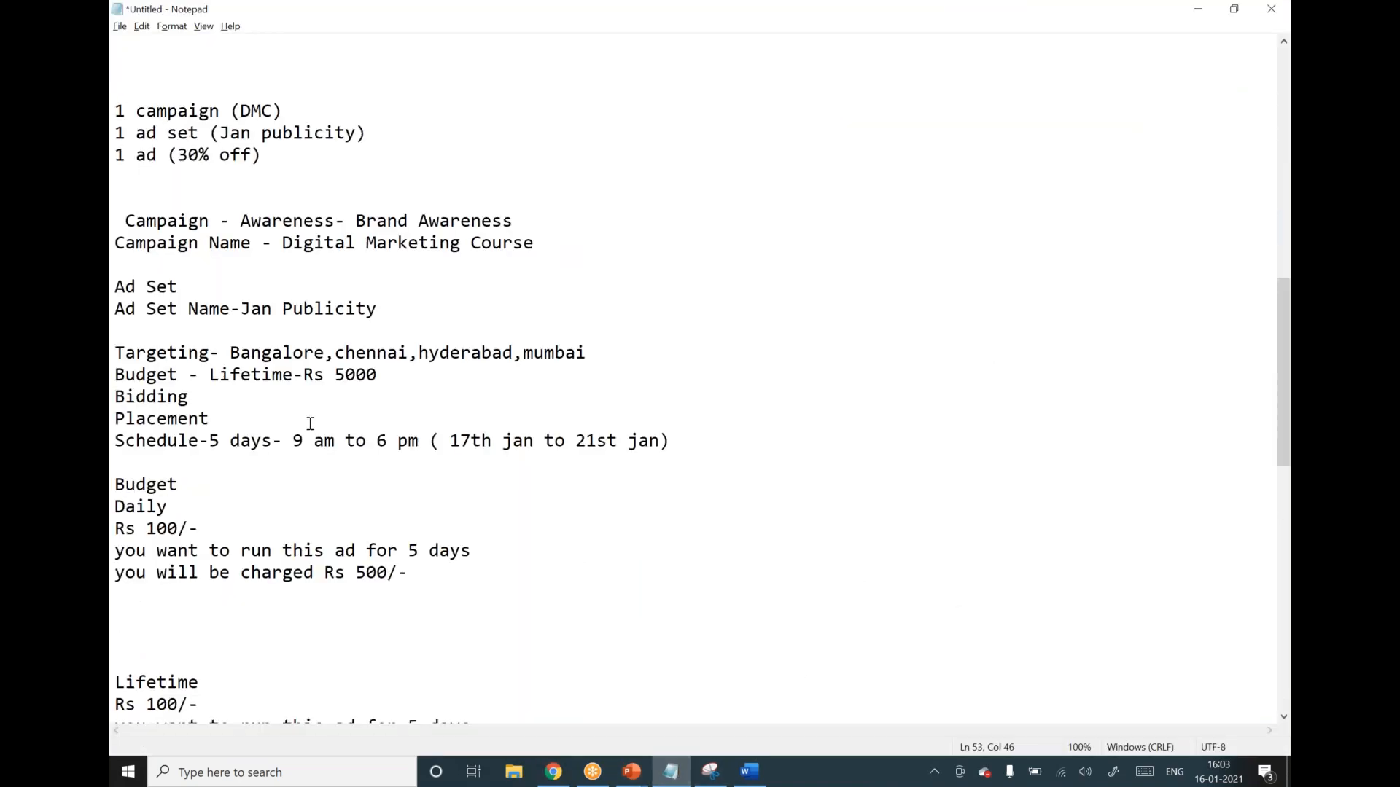
{"action": "left_click_drag", "start_coordinate": [231, 352], "coordinate": [586, 351]}
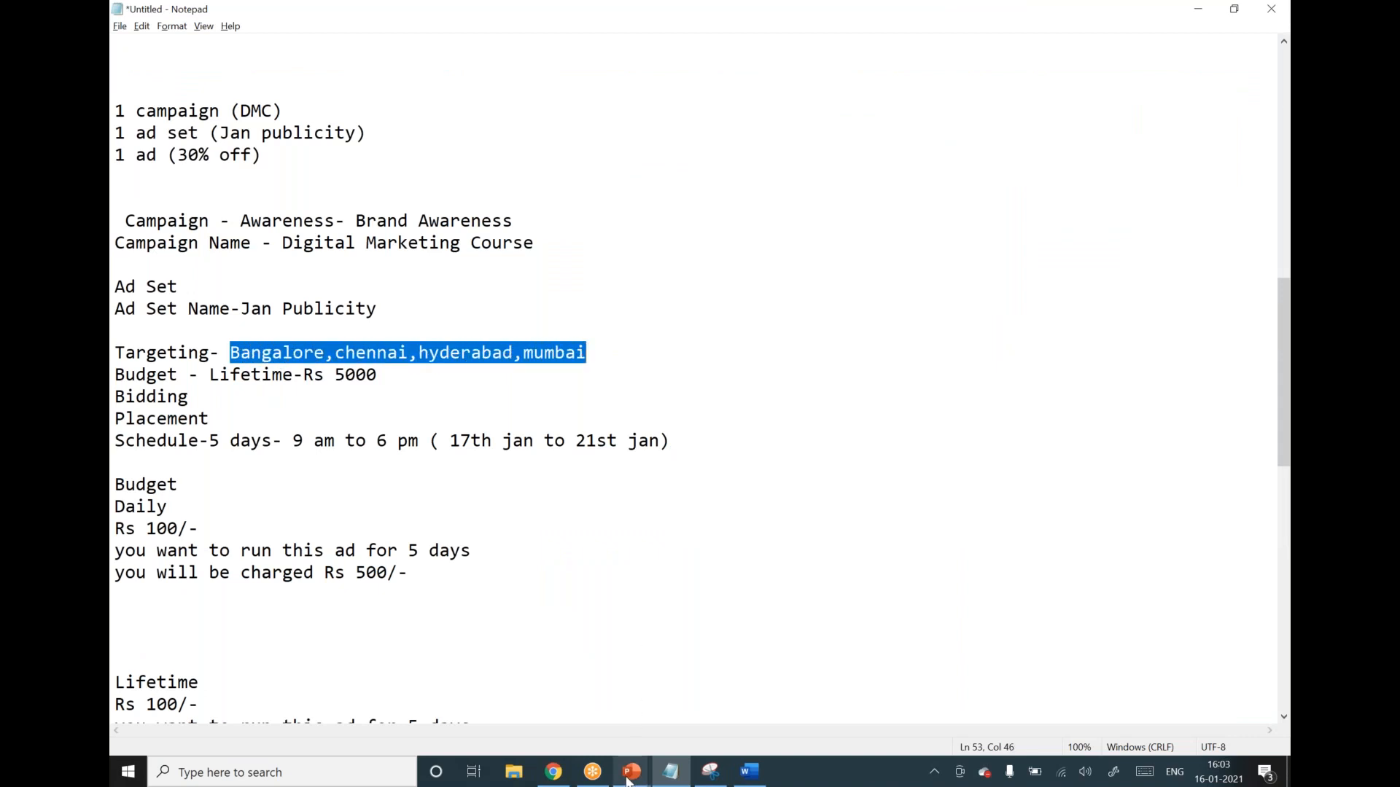
{"action": "left_click", "coordinate": [553, 771]}
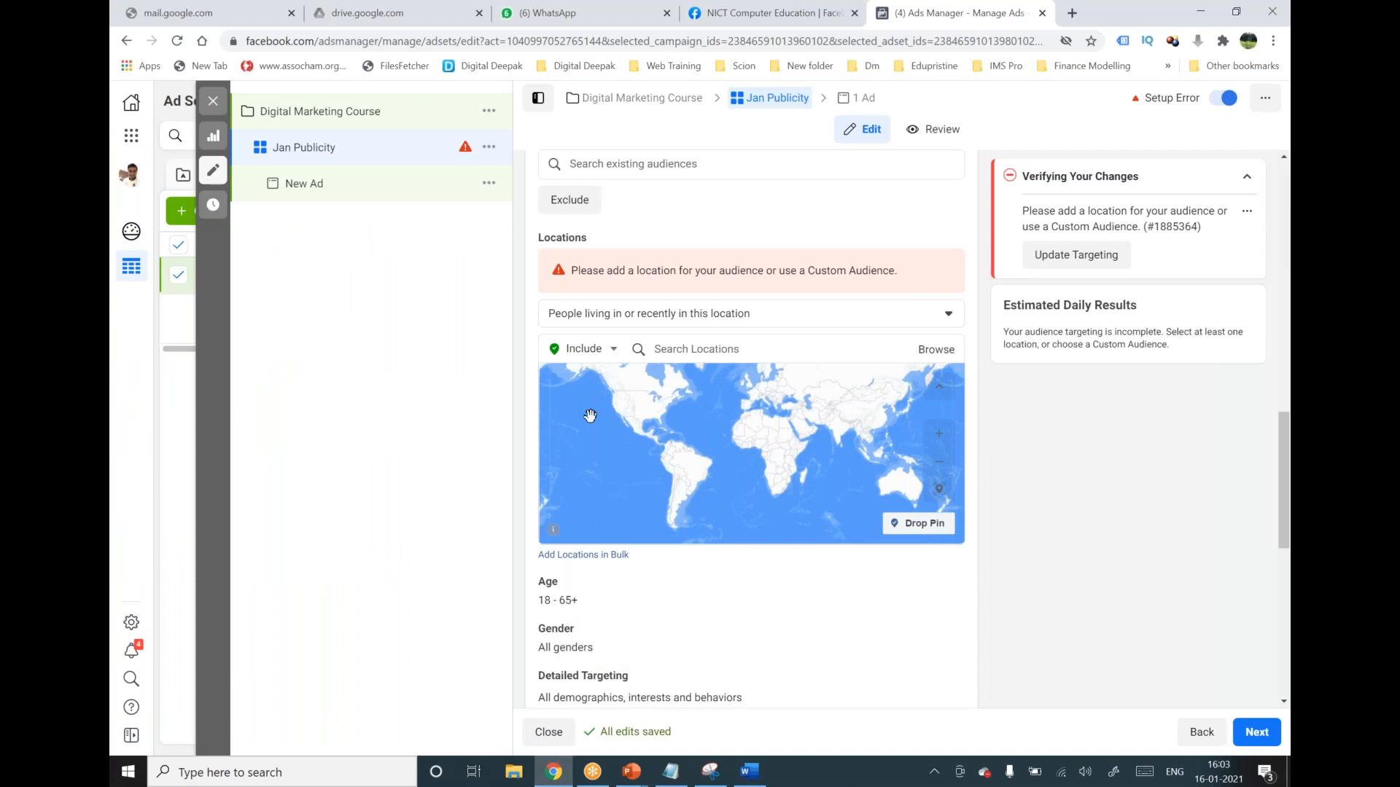
{"action": "left_click", "coordinate": [664, 350]}
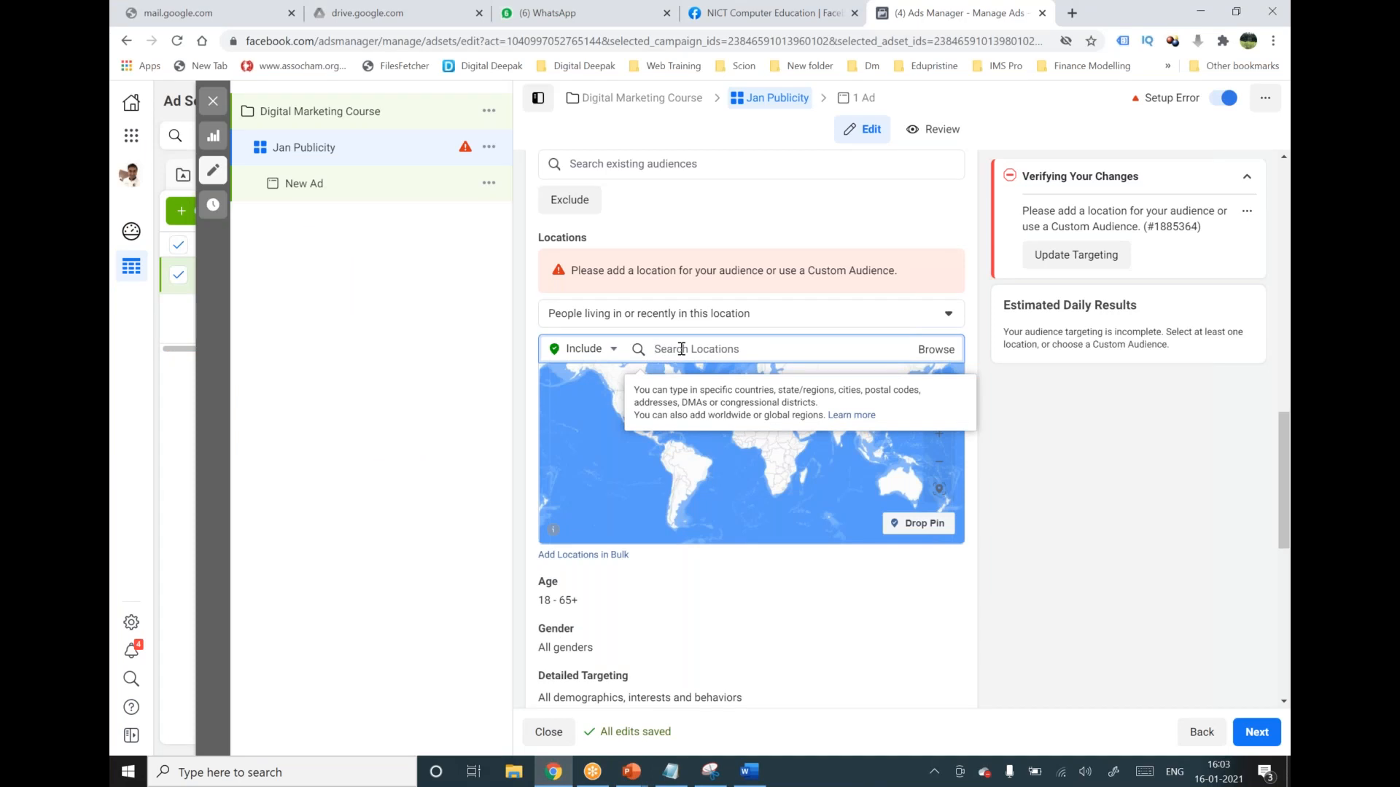
{"action": "type", "text": "bangalore"}
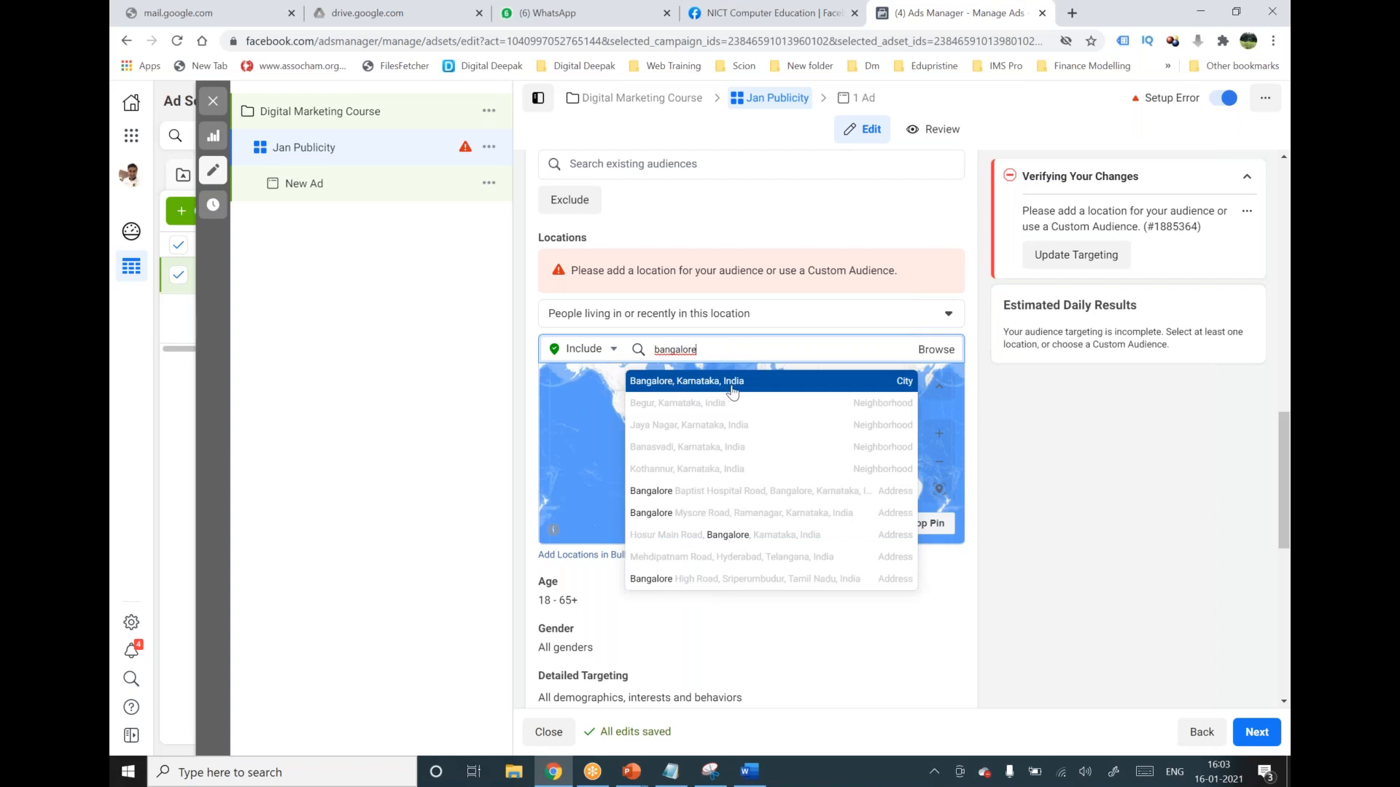
{"action": "left_click", "coordinate": [732, 393]}
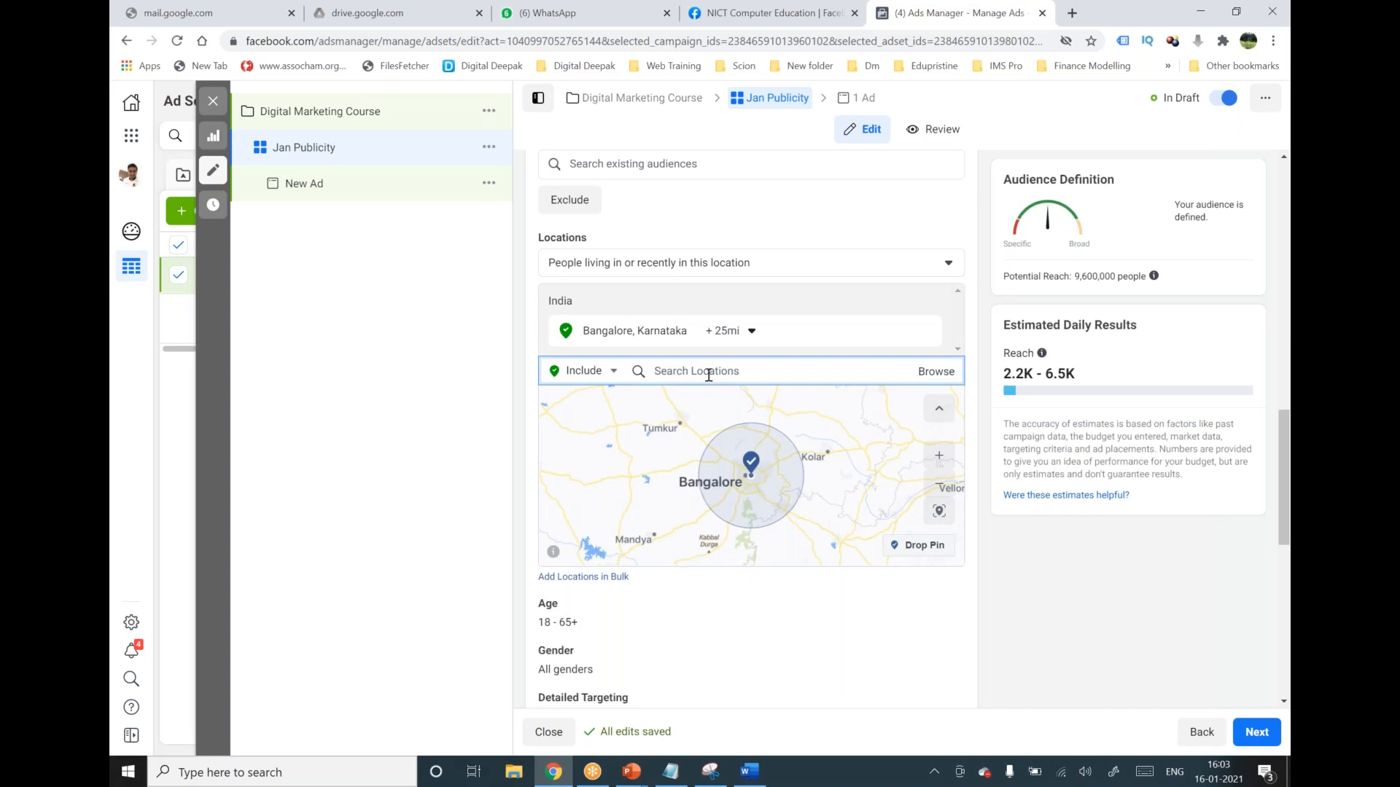
{"action": "type", "text": "chennai"}
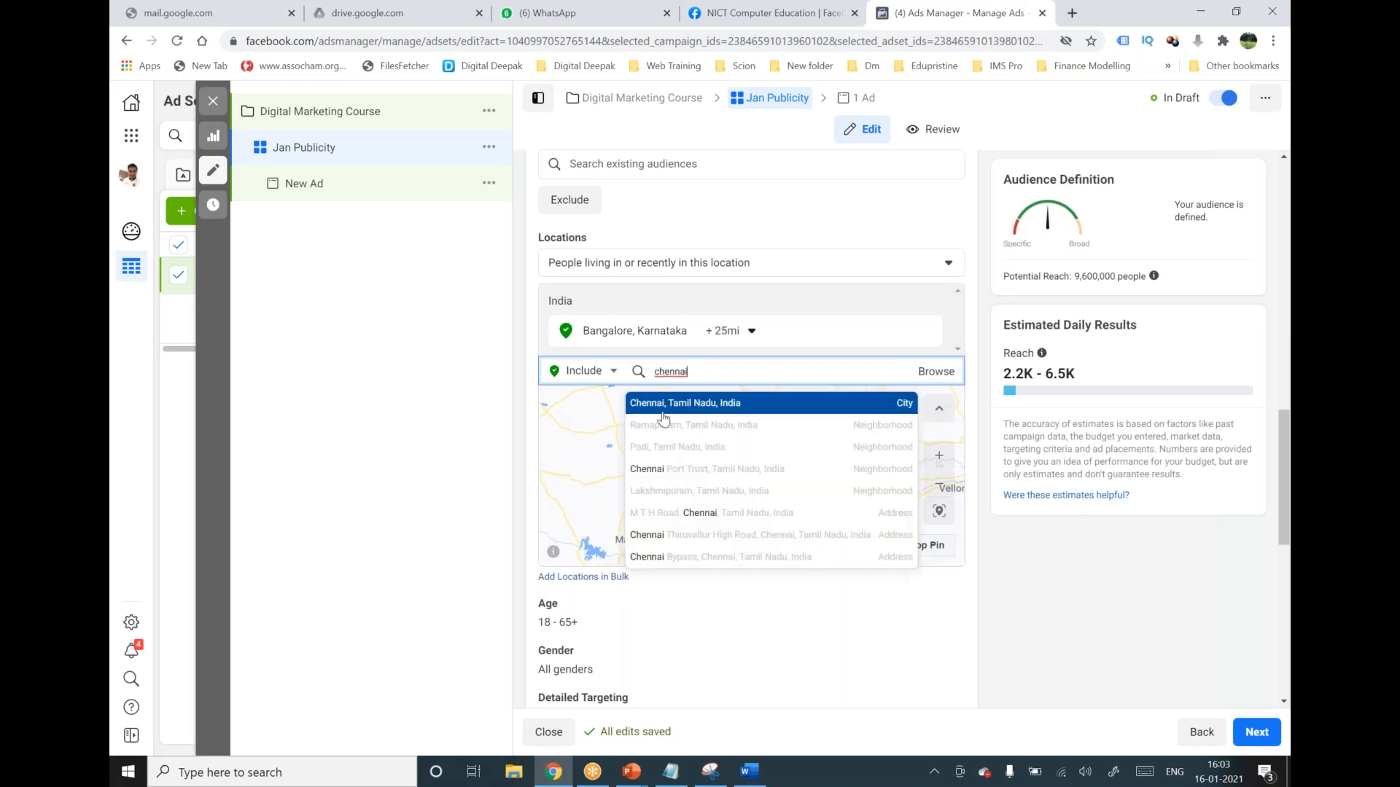
{"action": "left_click", "coordinate": [682, 405]}
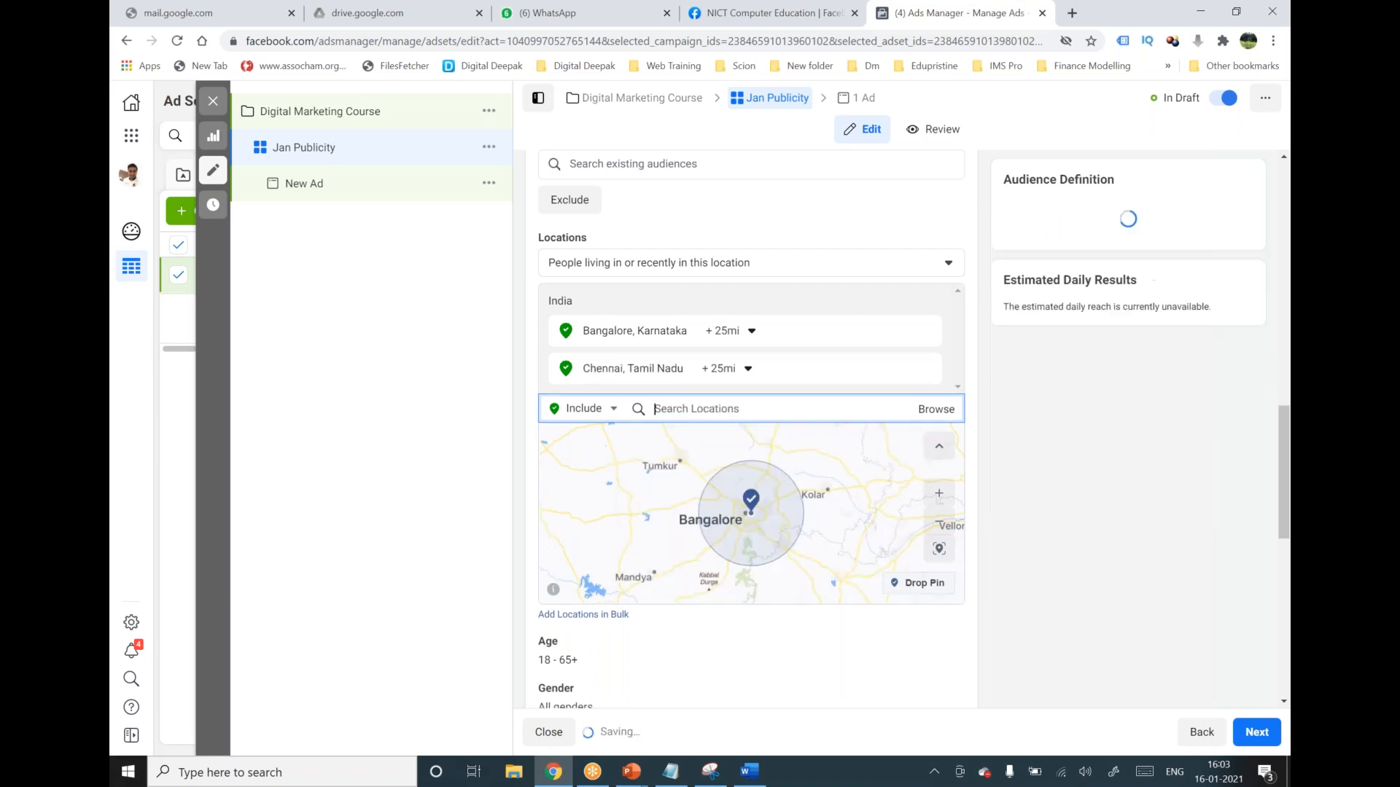
Include the cities Hyderabad, Telangana and Mumbai, Maharashtra in the audience locations.
{"action": "type", "text": "hydera"}
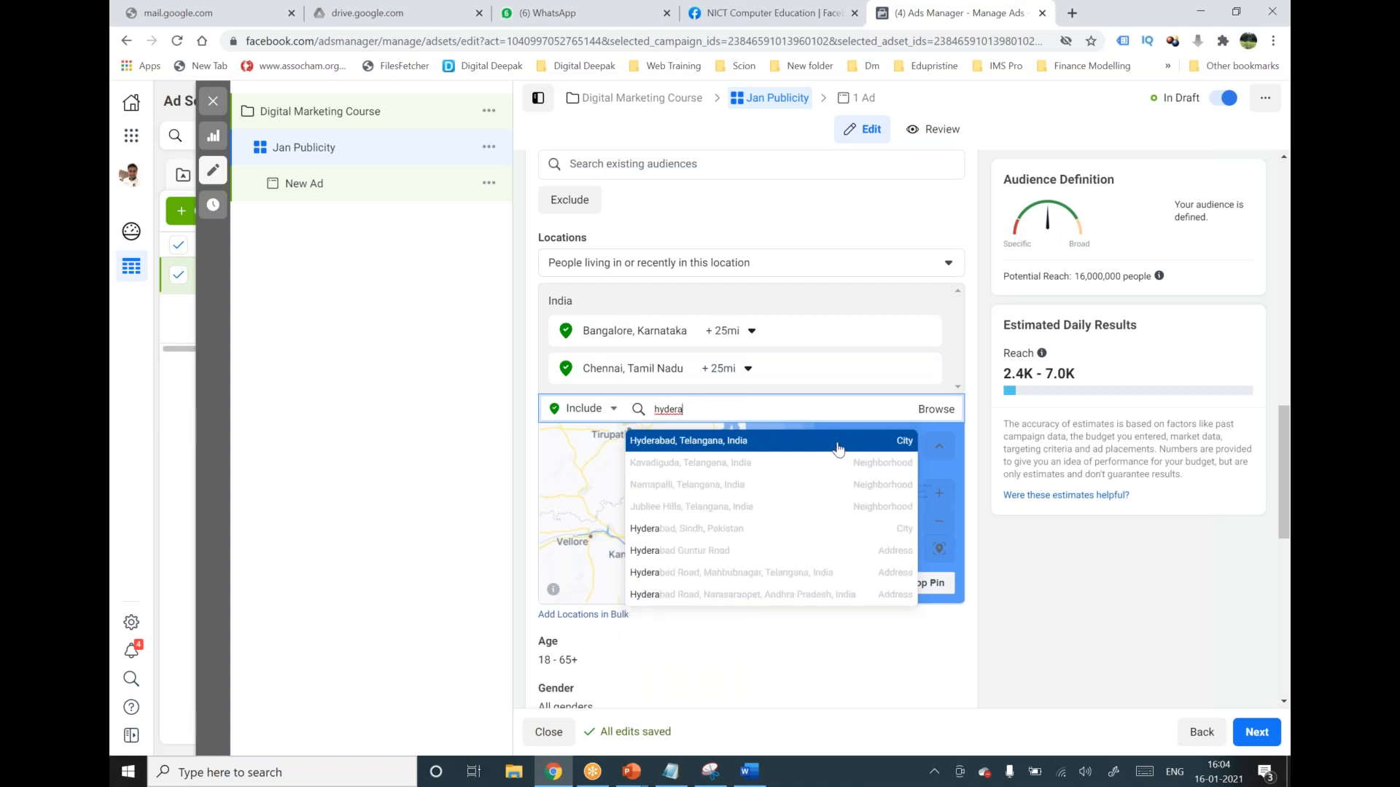
{"action": "left_click", "coordinate": [838, 442]}
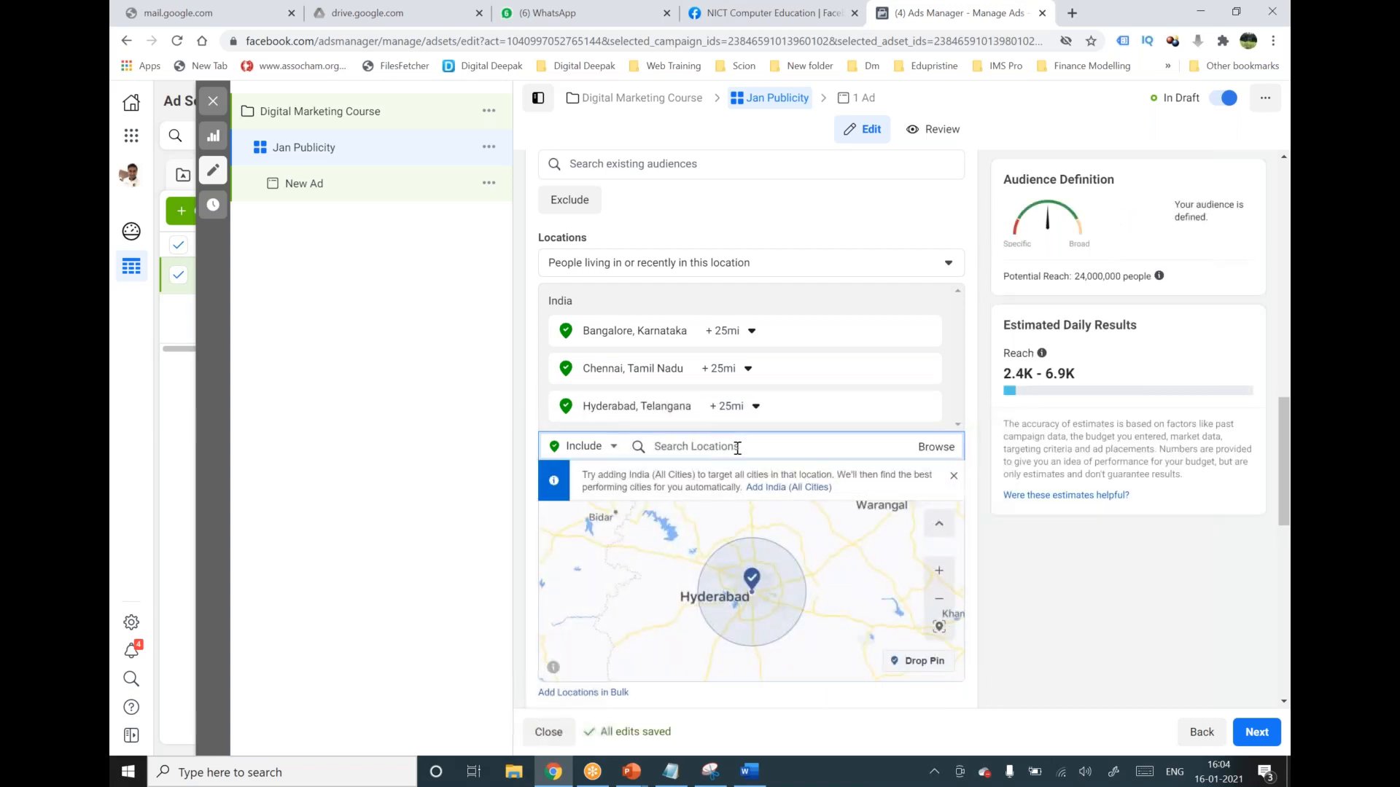
{"action": "type", "text": "muba"}
{"action": "key", "text": "BackSpace"}
{"action": "key", "text": "BackSpace"}
{"action": "type", "text": "mbai"}
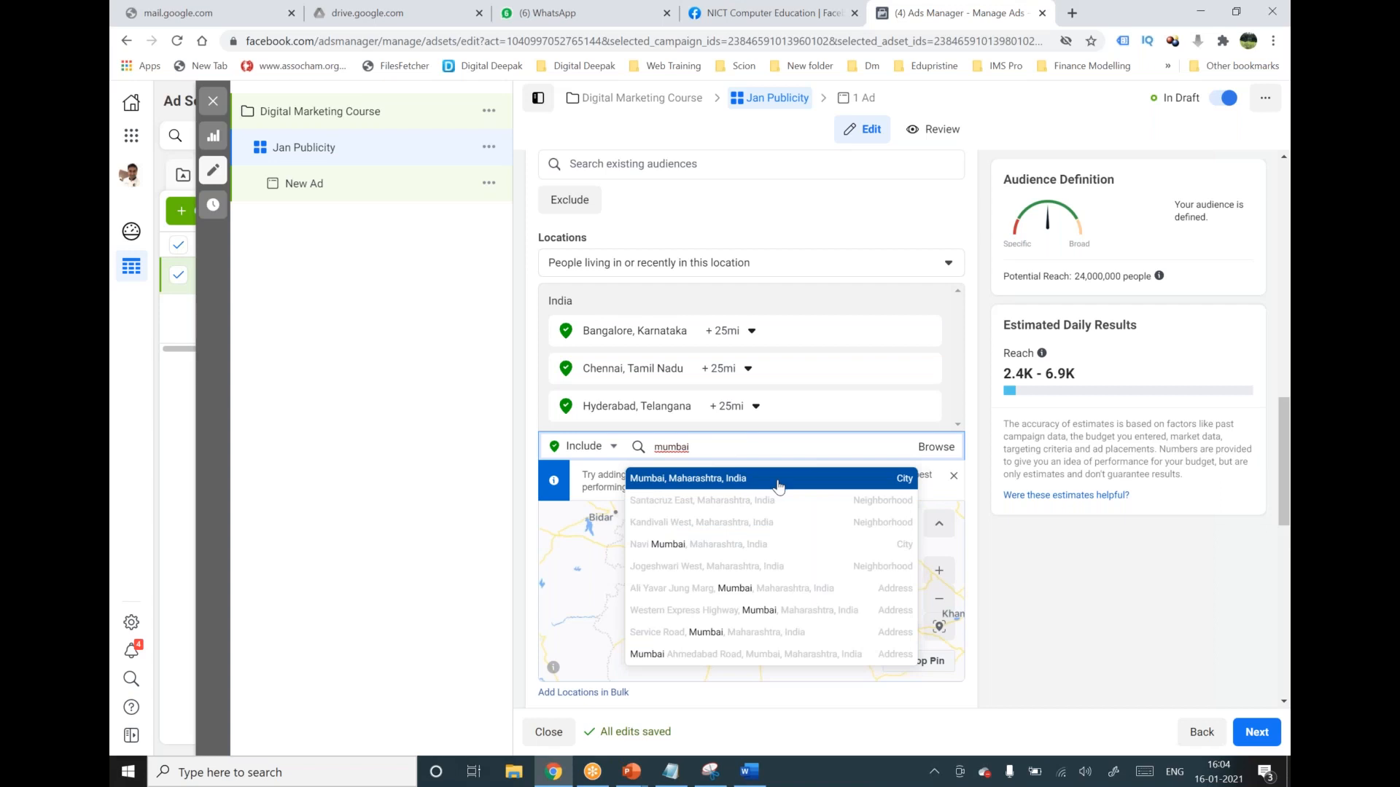
{"action": "key", "text": "Return"}
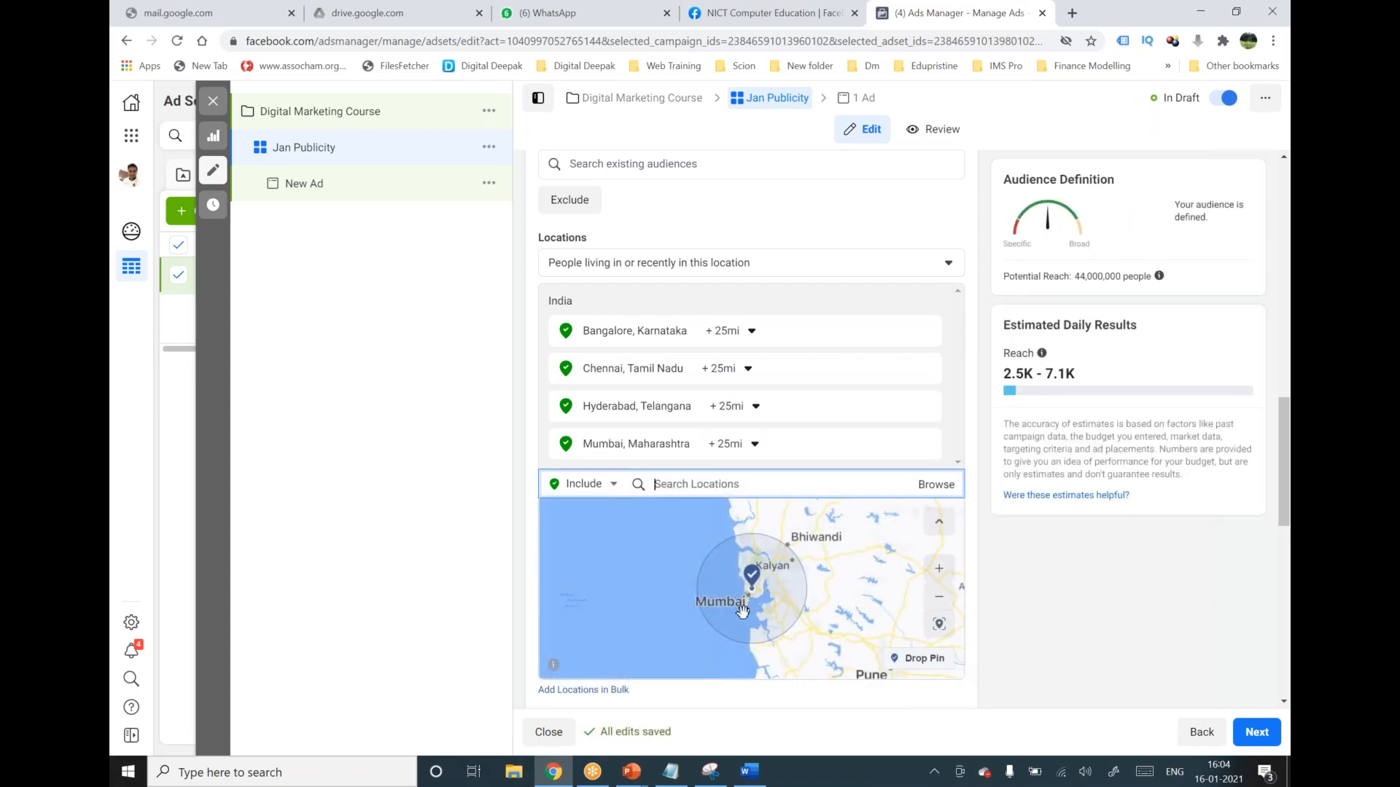
Examine the pins of the four target cities on the location map and the radius around Bangalore.
{"action": "left_click", "coordinate": [940, 602]}
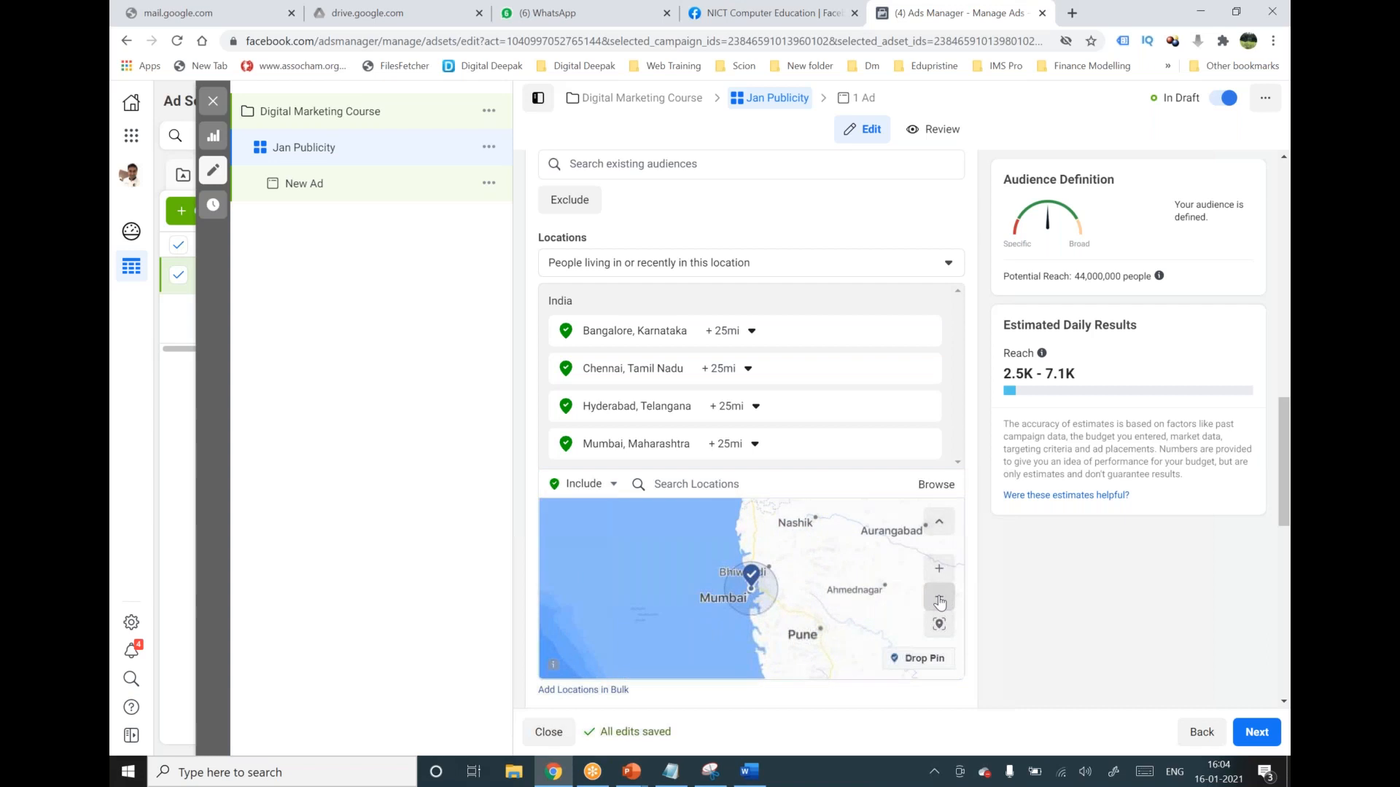
{"action": "left_click", "coordinate": [940, 602]}
{"action": "left_click", "coordinate": [939, 602]}
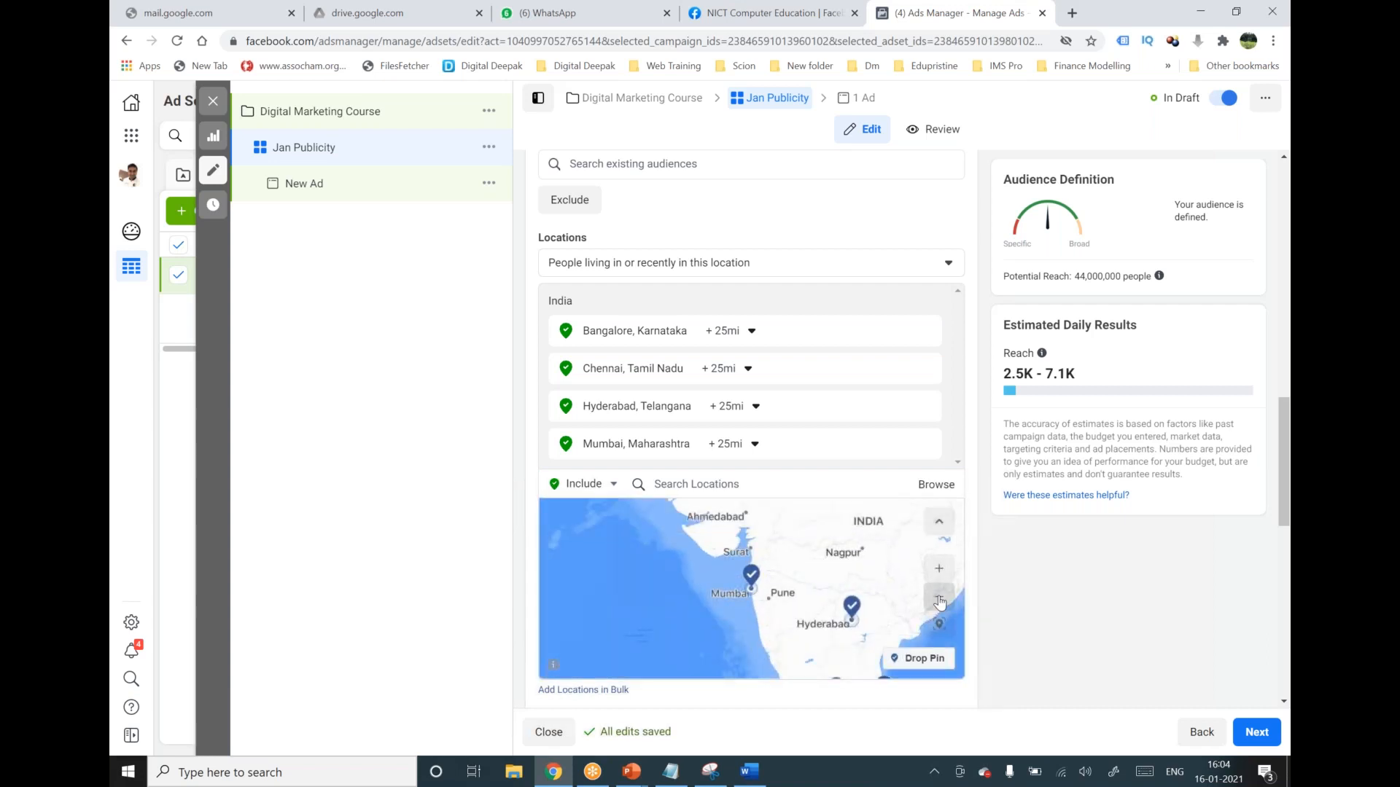
{"action": "left_click", "coordinate": [940, 603]}
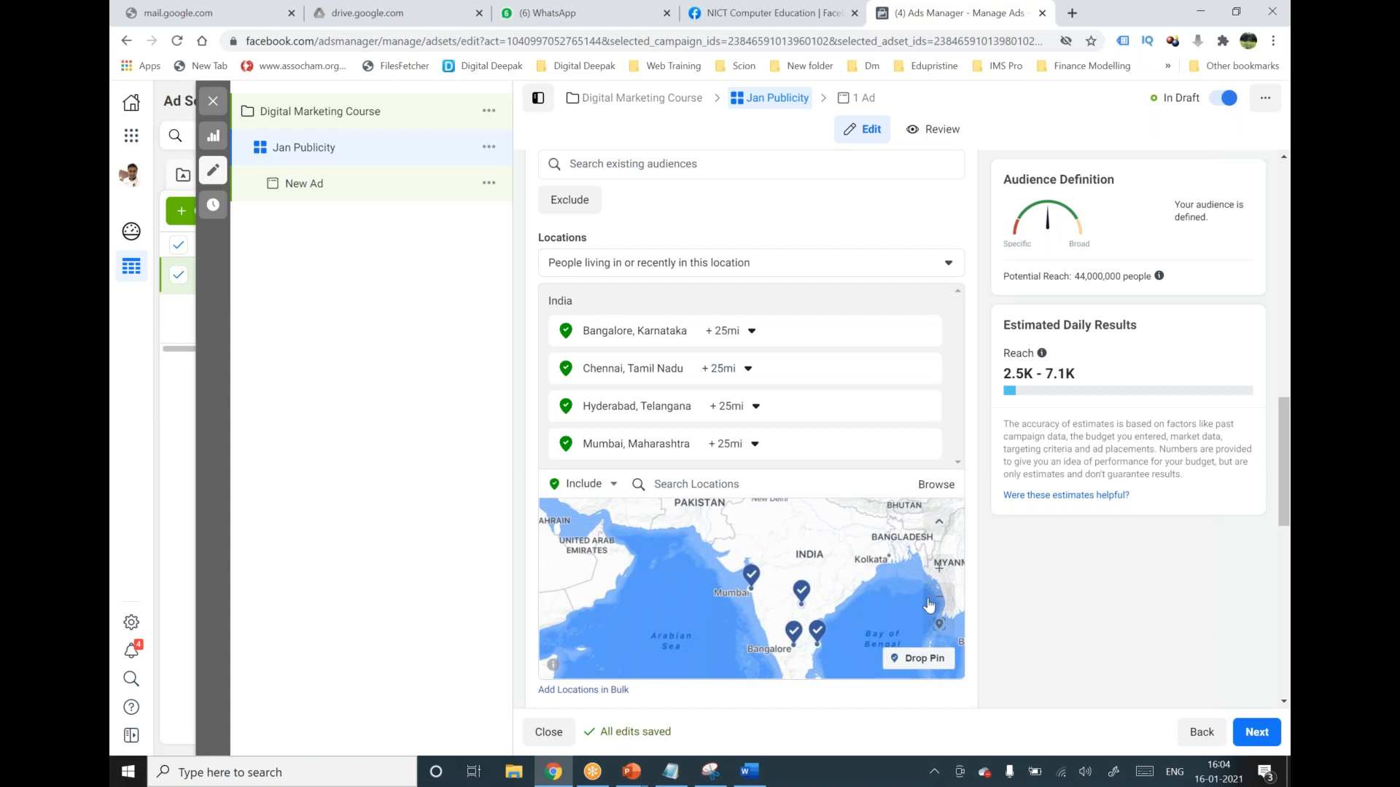
{"action": "scroll", "coordinate": [818, 600], "scroll_direction": "down", "scroll_amount": 1}
{"action": "scroll", "coordinate": [817, 600], "scroll_direction": "up", "scroll_amount": 1}
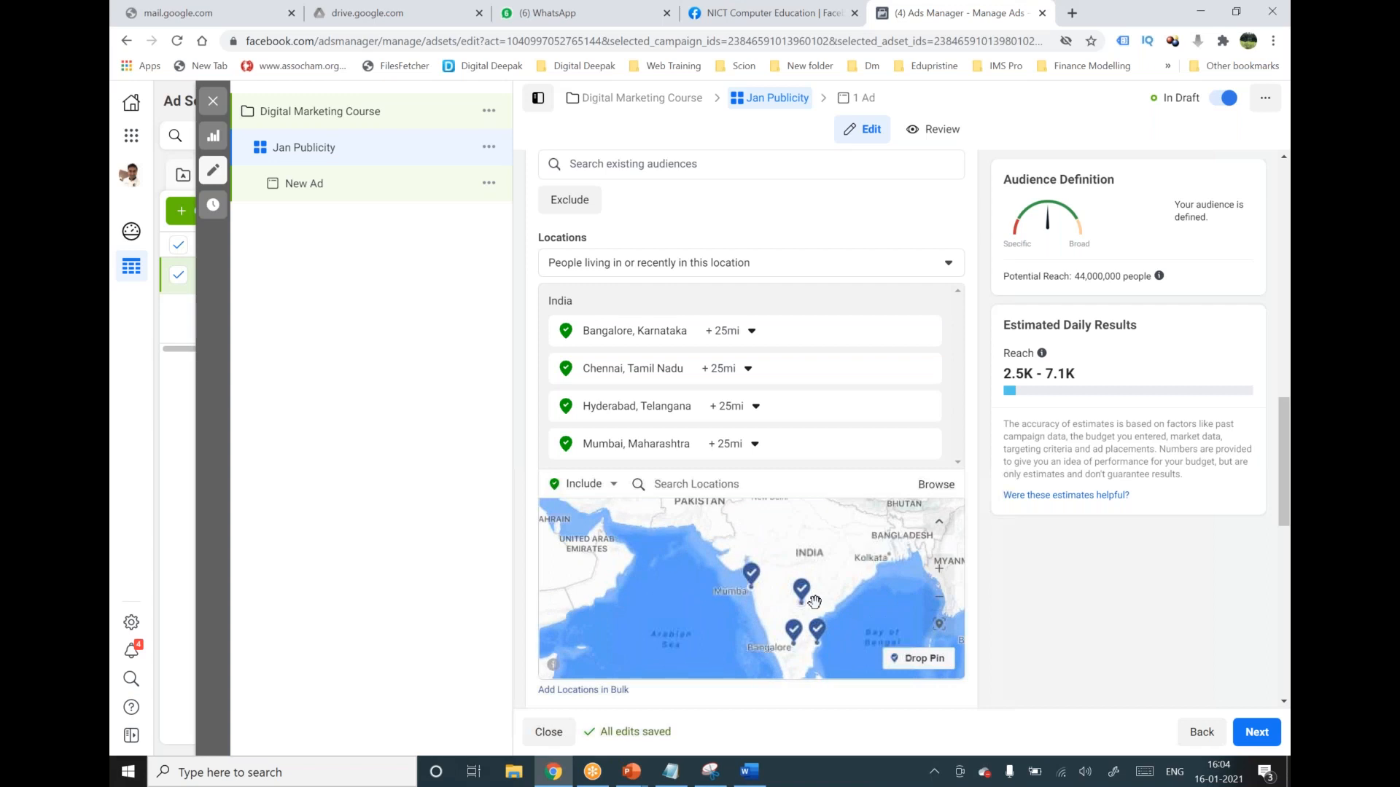
{"action": "left_click_drag", "start_coordinate": [793, 629], "coordinate": [797, 584]}
{"action": "scroll", "coordinate": [797, 584], "scroll_direction": "up", "scroll_amount": 4}
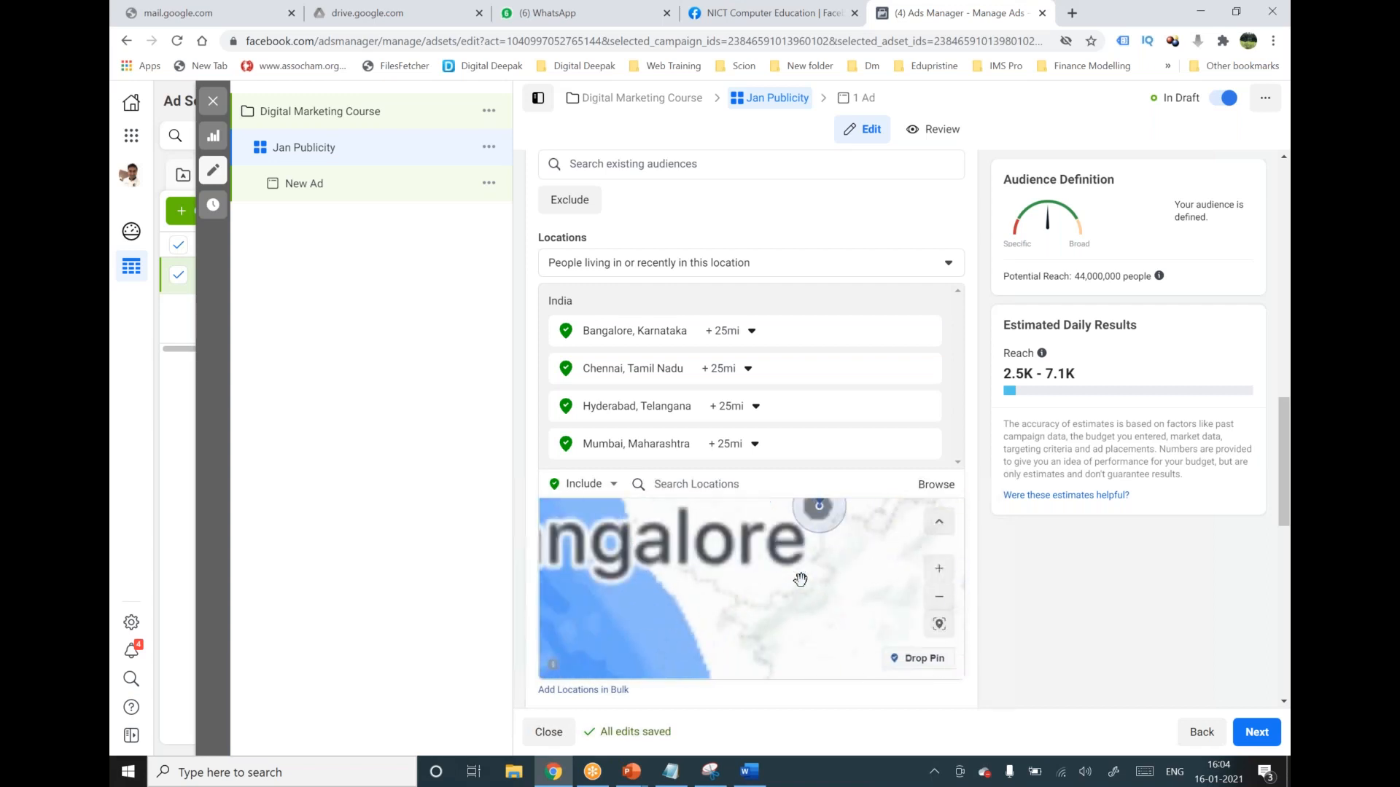
{"action": "left_click", "coordinate": [939, 568]}
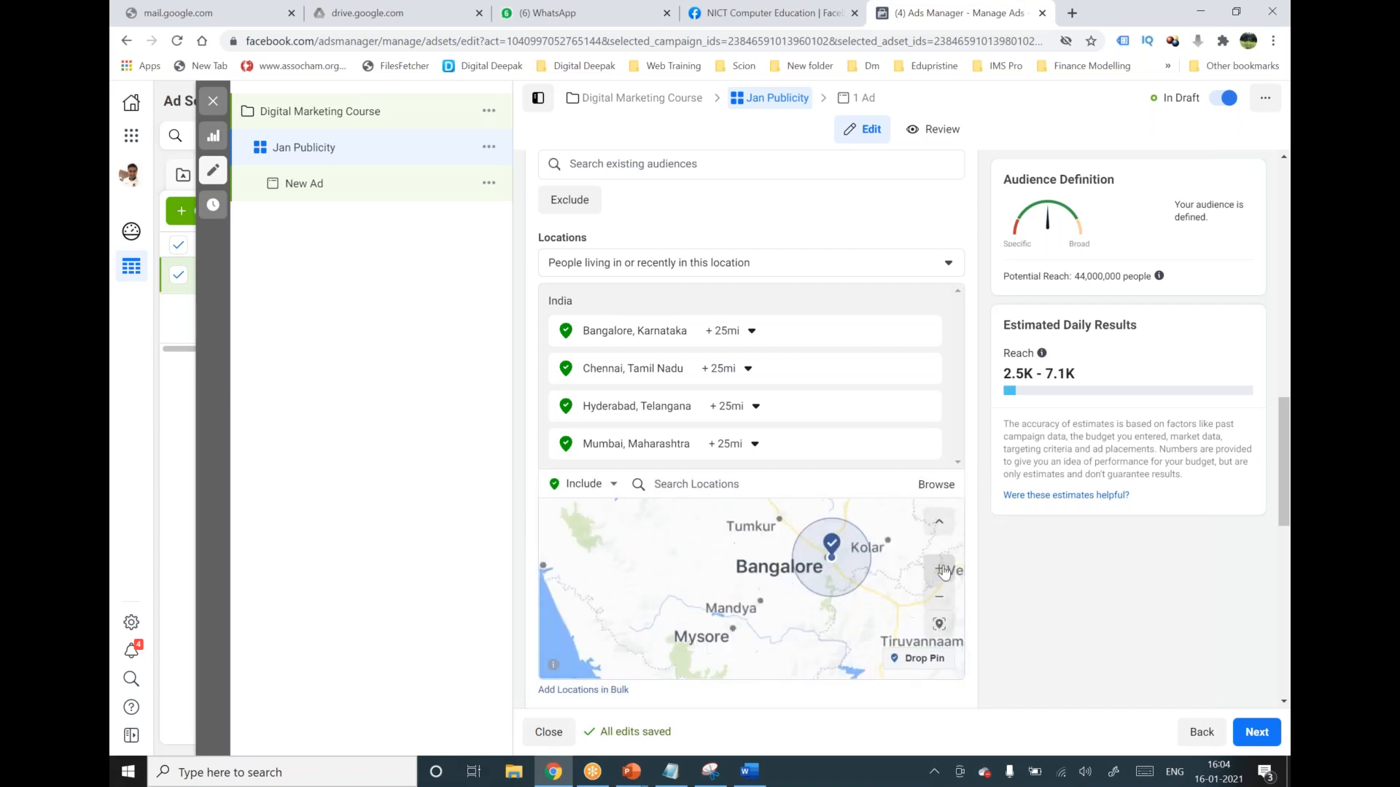
{"action": "left_click", "coordinate": [939, 568]}
{"action": "left_click_drag", "start_coordinate": [798, 570], "coordinate": [636, 605]}
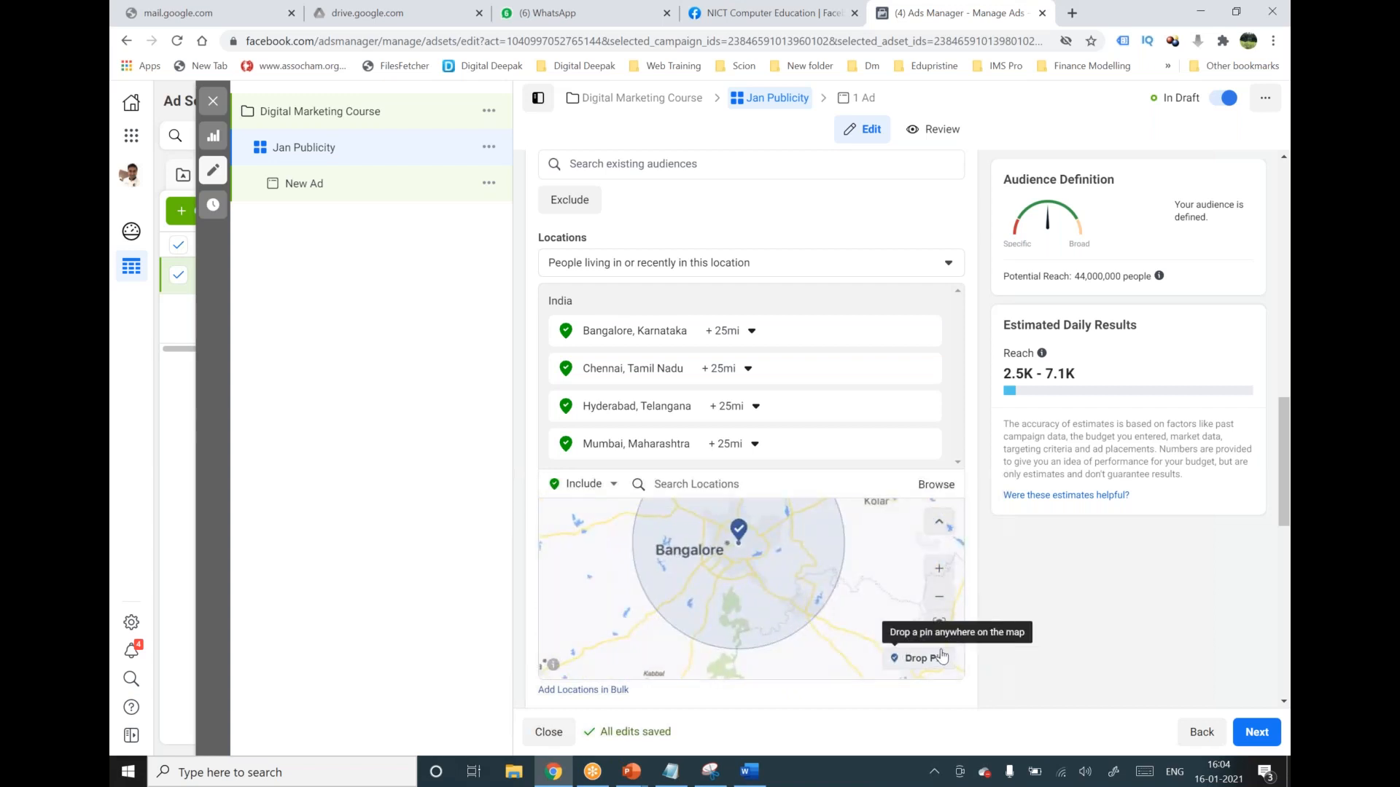
{"action": "left_click", "coordinate": [940, 570]}
{"action": "scroll", "coordinate": [868, 594], "scroll_direction": "down", "scroll_amount": 3}
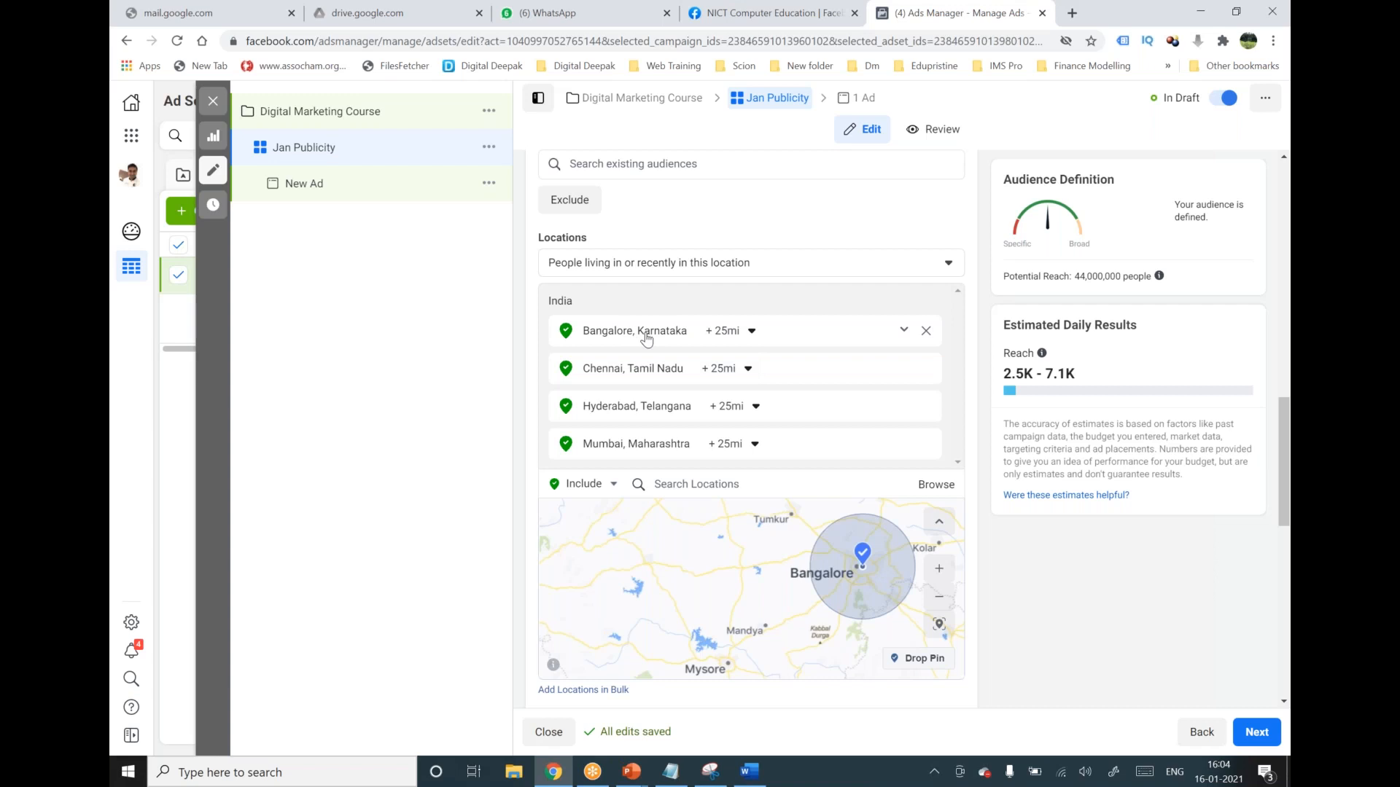
Reduce the targeting radius around Bangalore, Karnataka to 10 mi.
{"action": "left_click", "coordinate": [752, 332]}
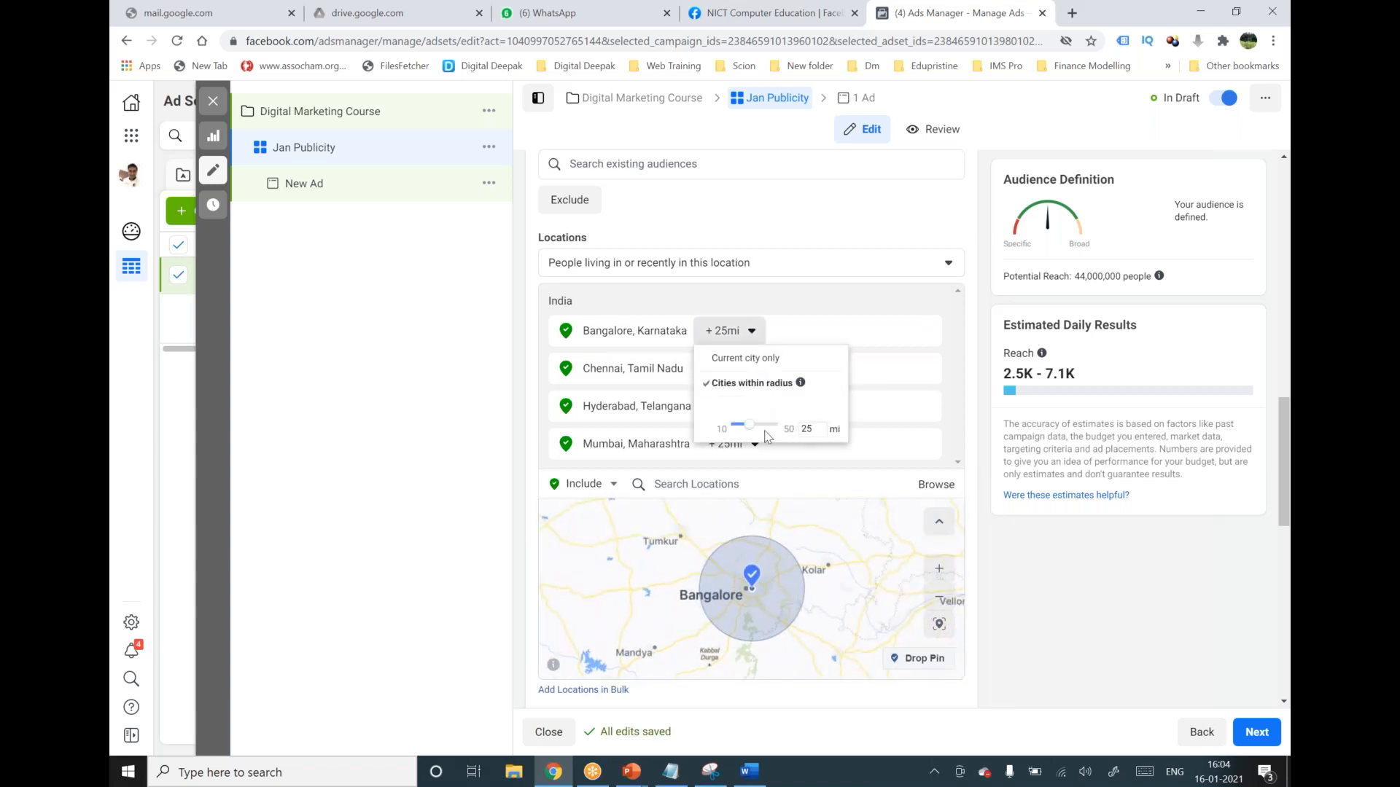
{"action": "mouse_move", "coordinate": [751, 433]}
{"action": "left_mouse_down"}
{"action": "mouse_move", "coordinate": [732, 433]}
{"action": "mouse_move", "coordinate": [795, 430]}
{"action": "mouse_move", "coordinate": [737, 435]}
{"action": "left_mouse_up"}
{"action": "left_click_drag", "start_coordinate": [731, 435], "coordinate": [731, 435]}
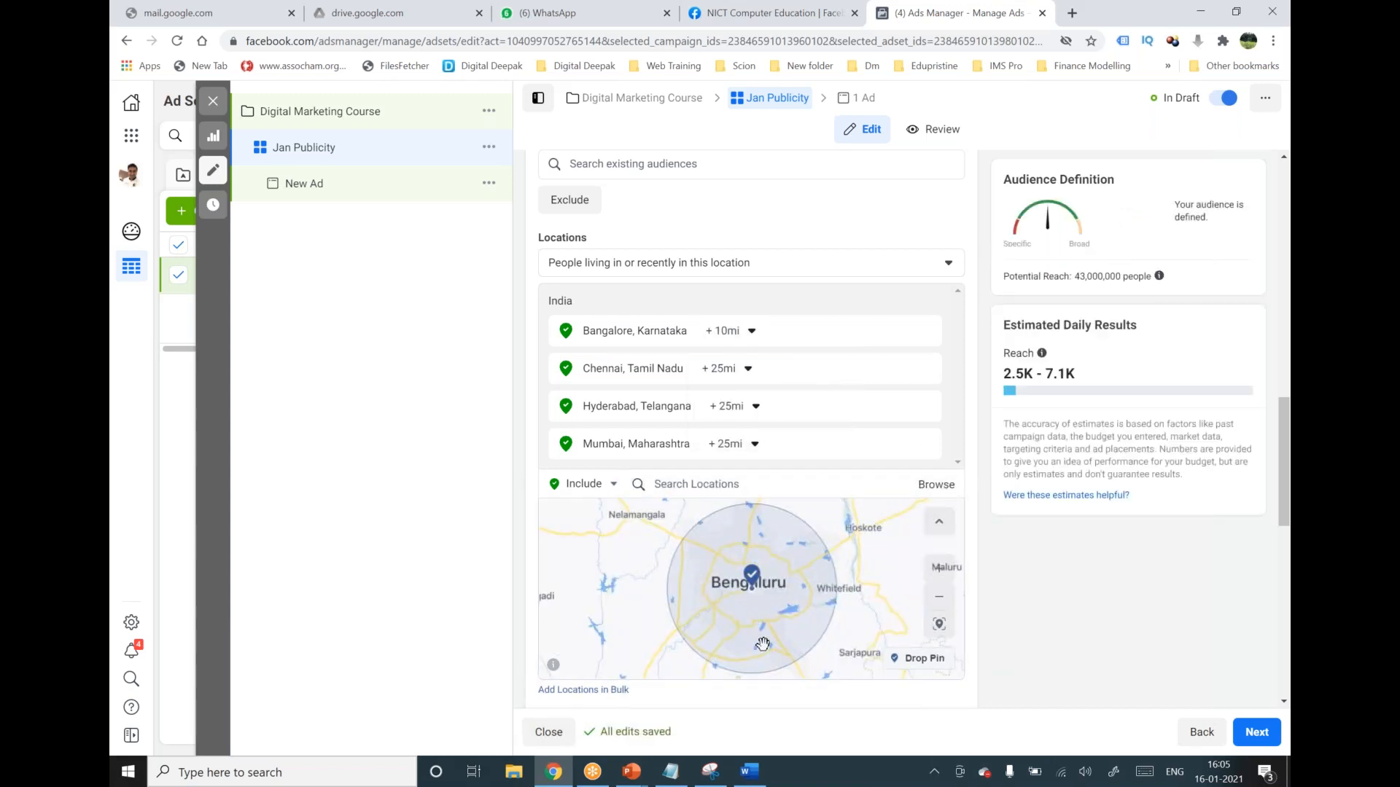
Reduce the targeting radius around Chennai, Tamil Nadu to 10 mi.
{"action": "left_click", "coordinate": [636, 376]}
{"action": "left_click", "coordinate": [746, 369]}
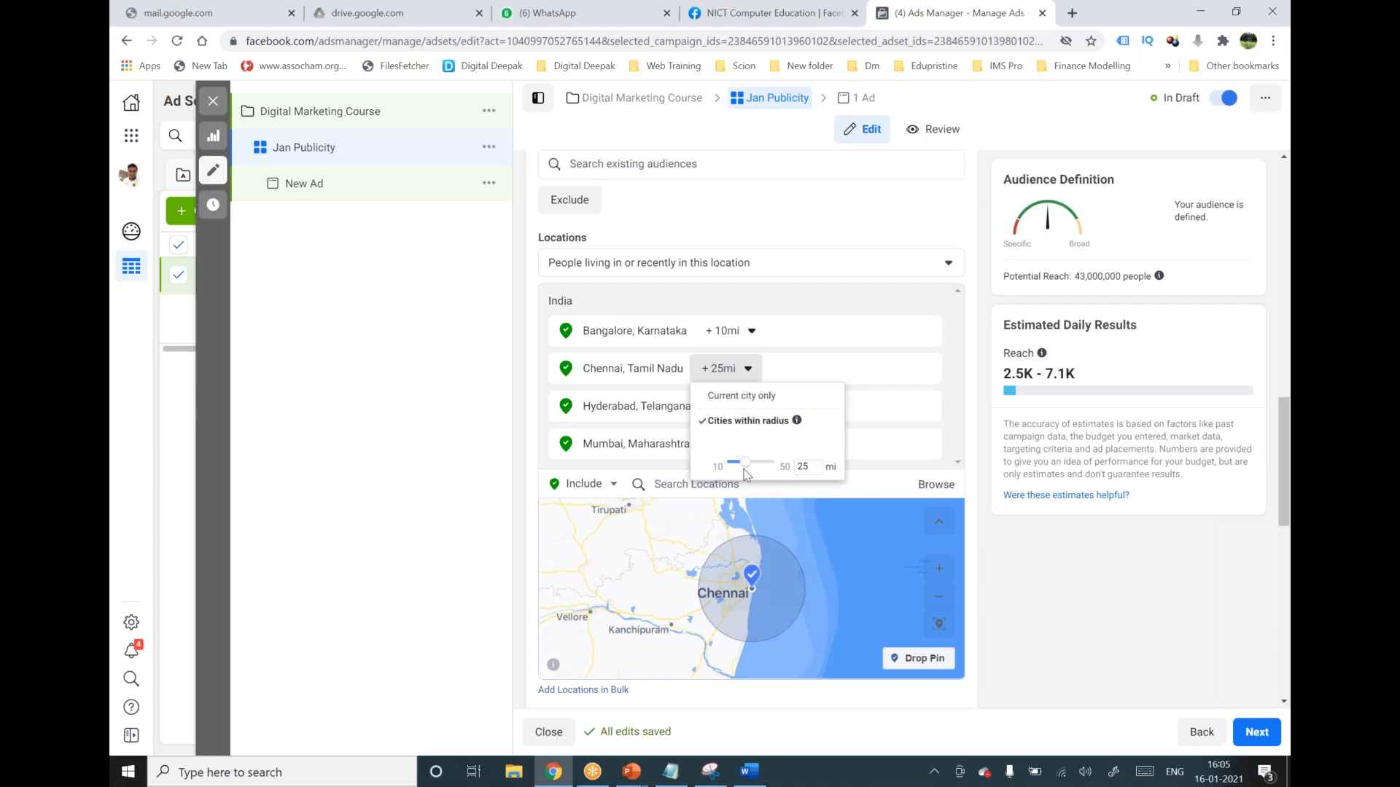
{"action": "left_click_drag", "start_coordinate": [745, 463], "coordinate": [723, 470]}
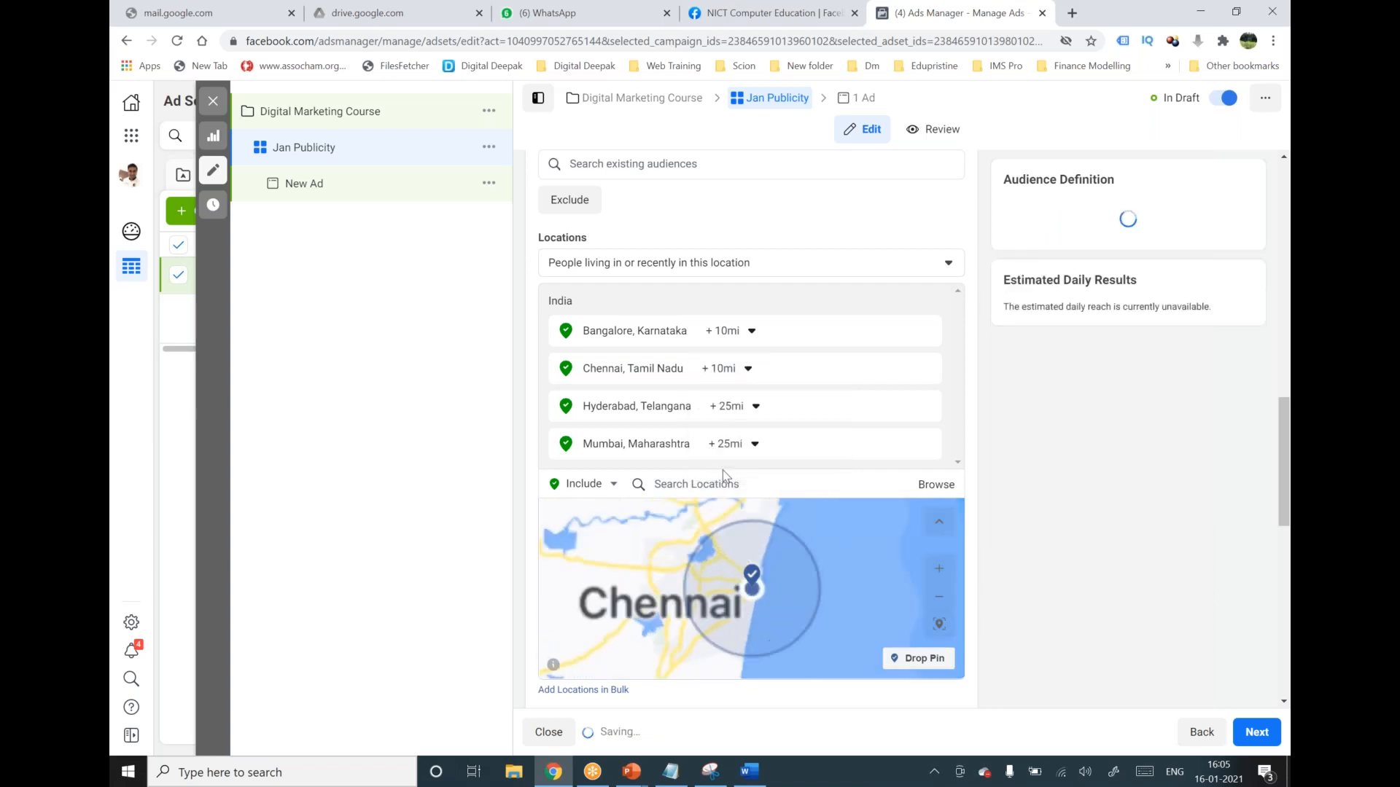
Try to set the targeting radius around Hyderabad, Telangana to 12 mi.
{"action": "left_click", "coordinate": [633, 422]}
{"action": "left_click", "coordinate": [755, 407]}
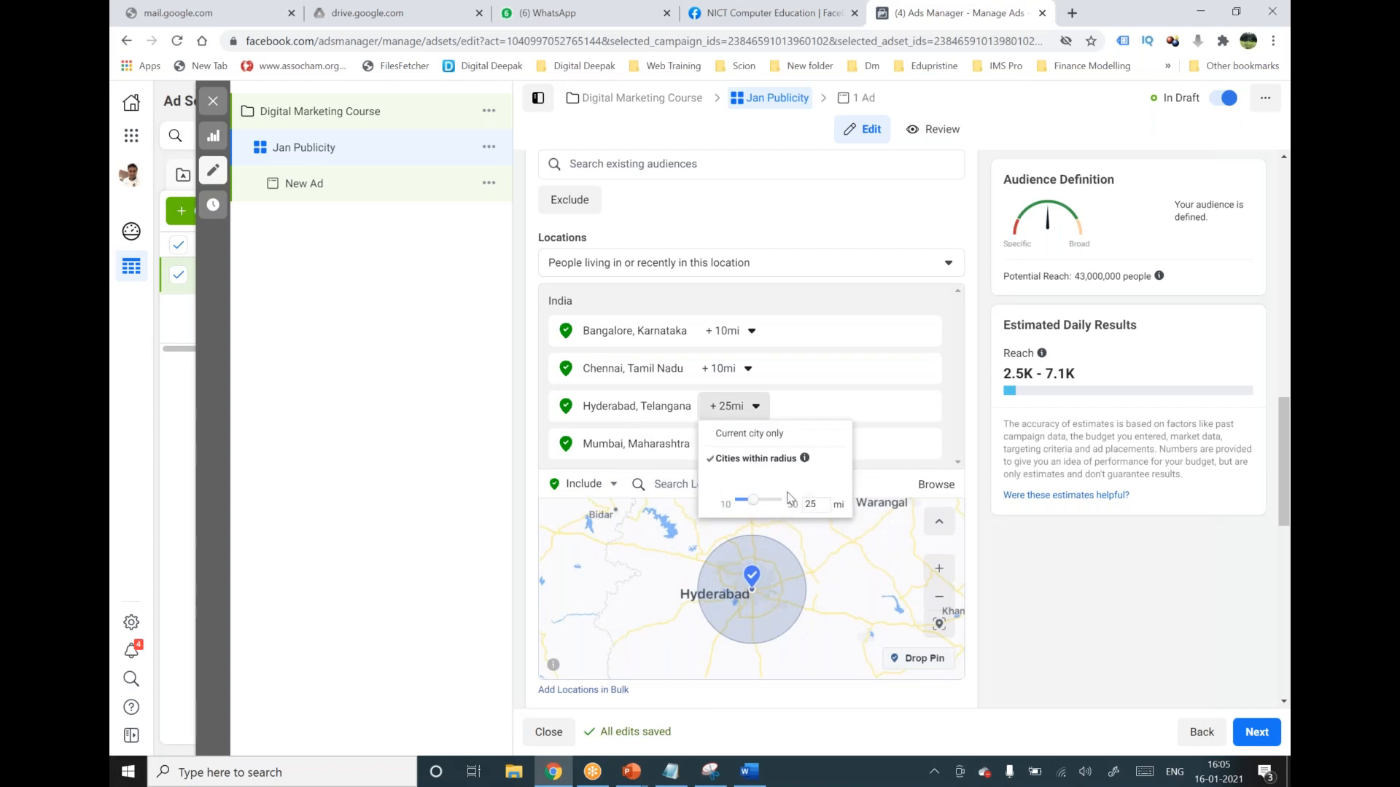
{"action": "left_click_drag", "start_coordinate": [819, 503], "coordinate": [795, 503]}
{"action": "type", "text": "12"}
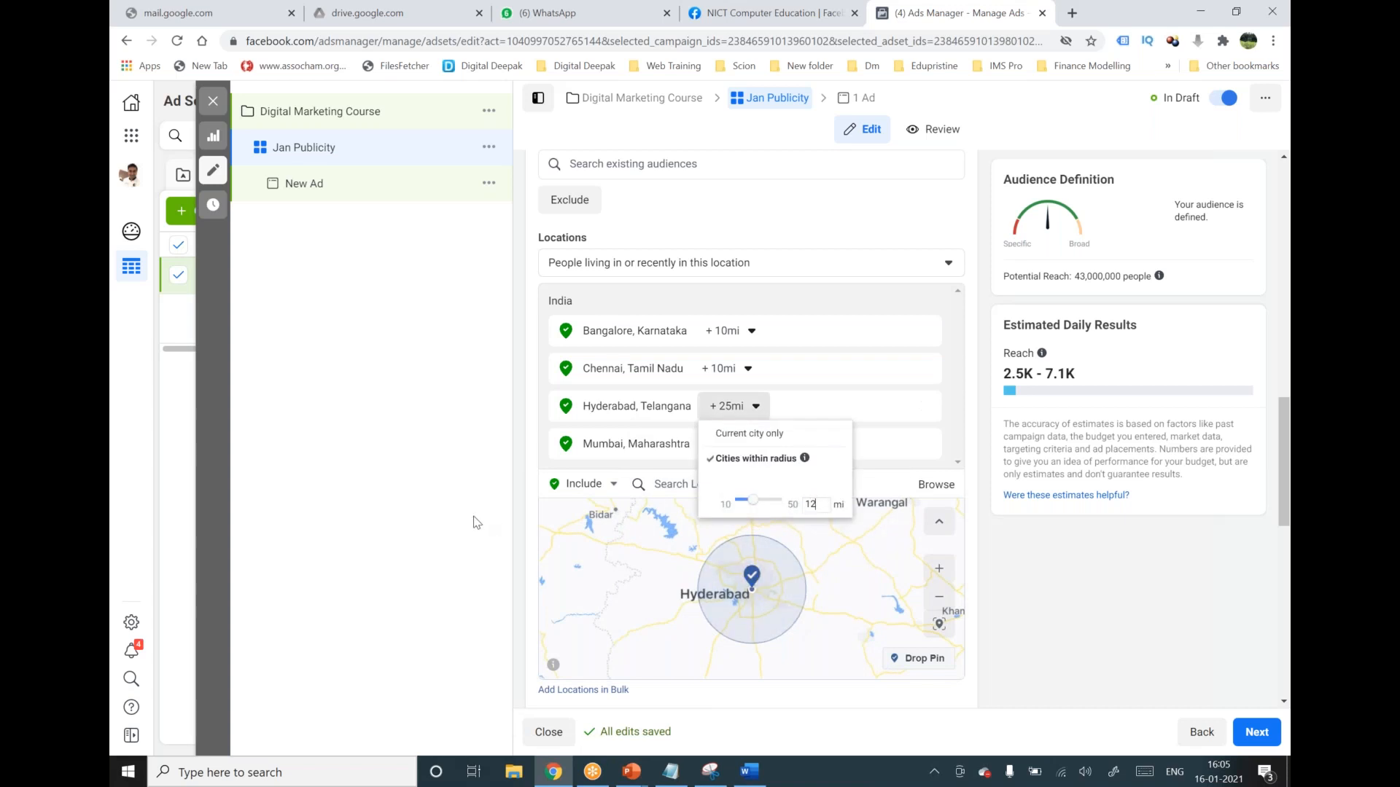
{"action": "left_click", "coordinate": [486, 517]}
{"action": "left_click", "coordinate": [753, 406]}
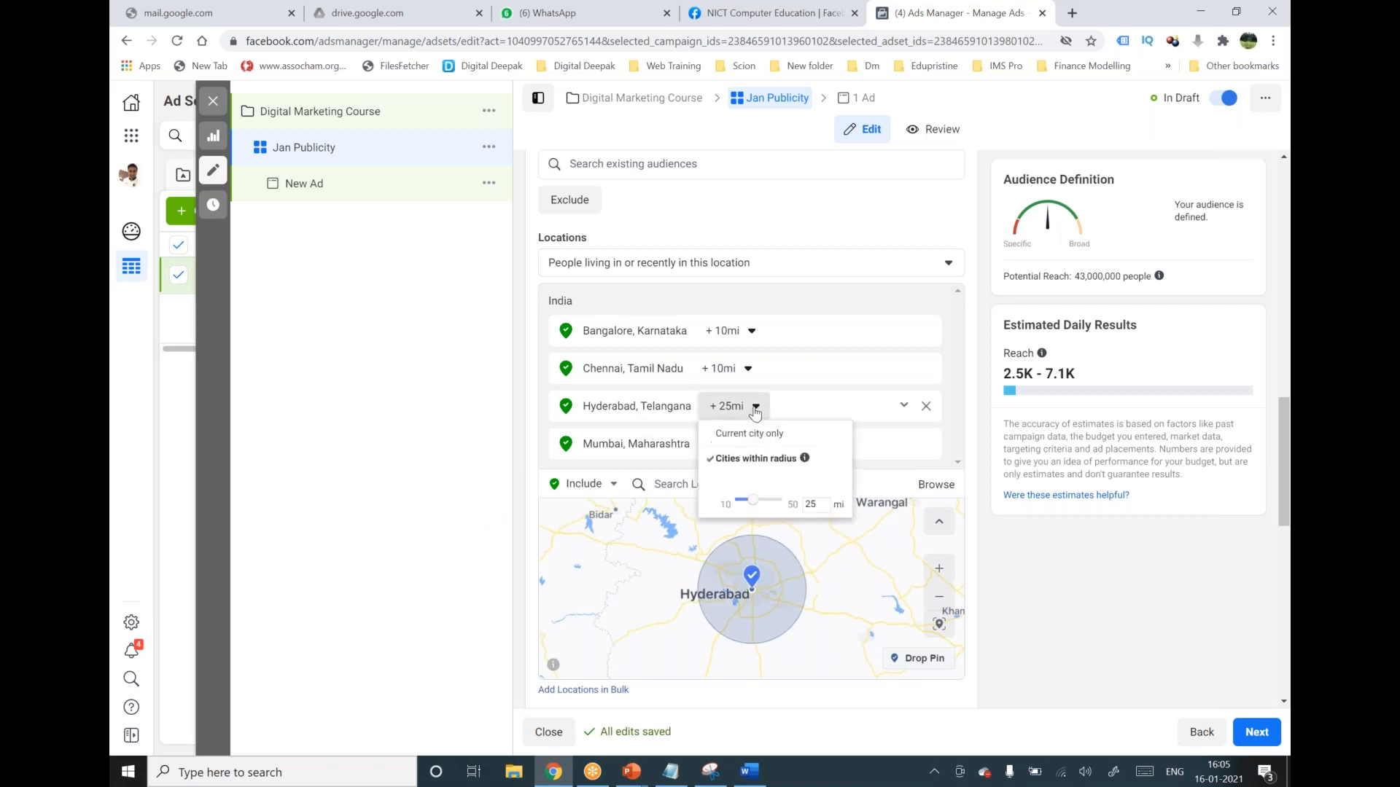
{"action": "left_click_drag", "start_coordinate": [817, 506], "coordinate": [798, 503]}
{"action": "type", "text": "12"}
{"action": "left_click", "coordinate": [816, 462]}
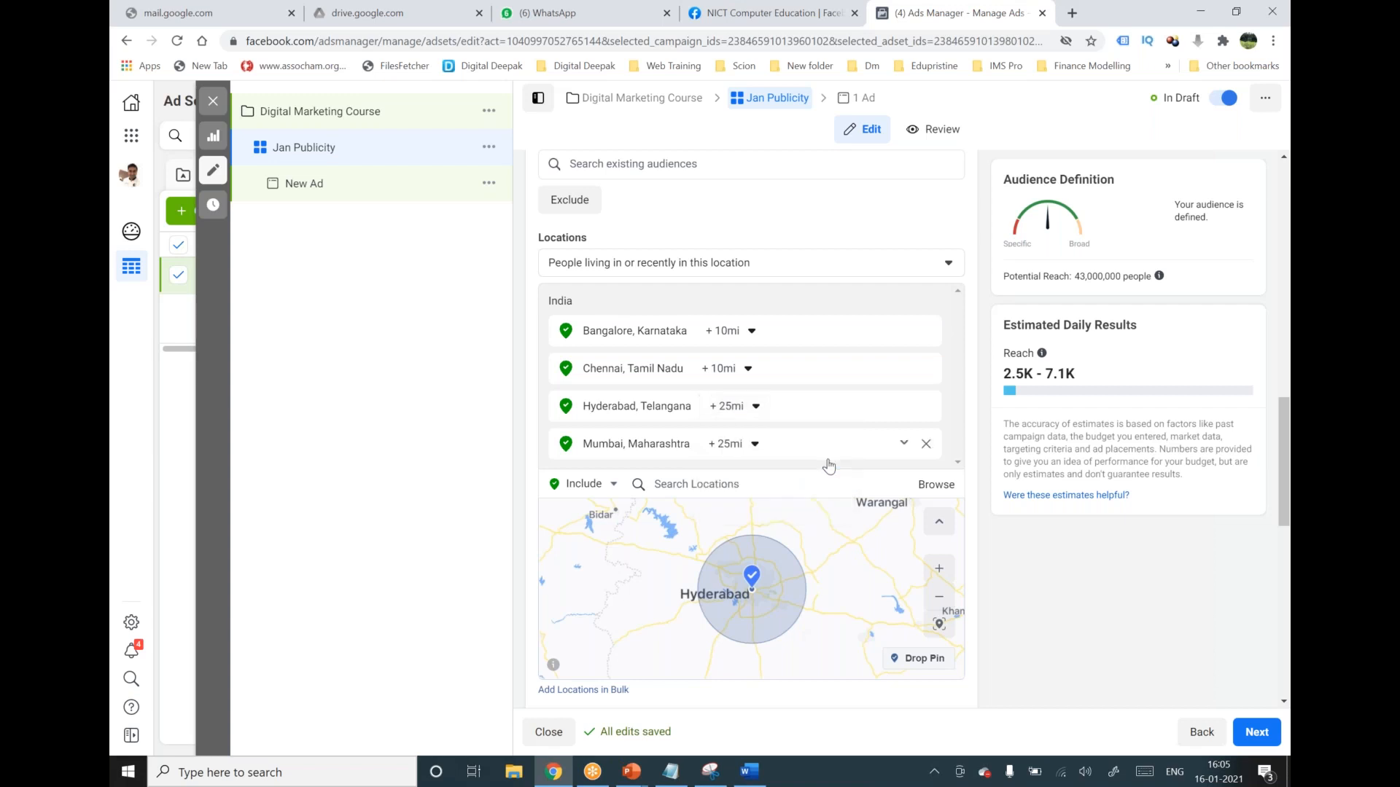
Set the targeting radius to 14 mi around Hyderabad, Telangana and to 31 mi around Mumbai, Maharashtra.
{"action": "left_click", "coordinate": [759, 415]}
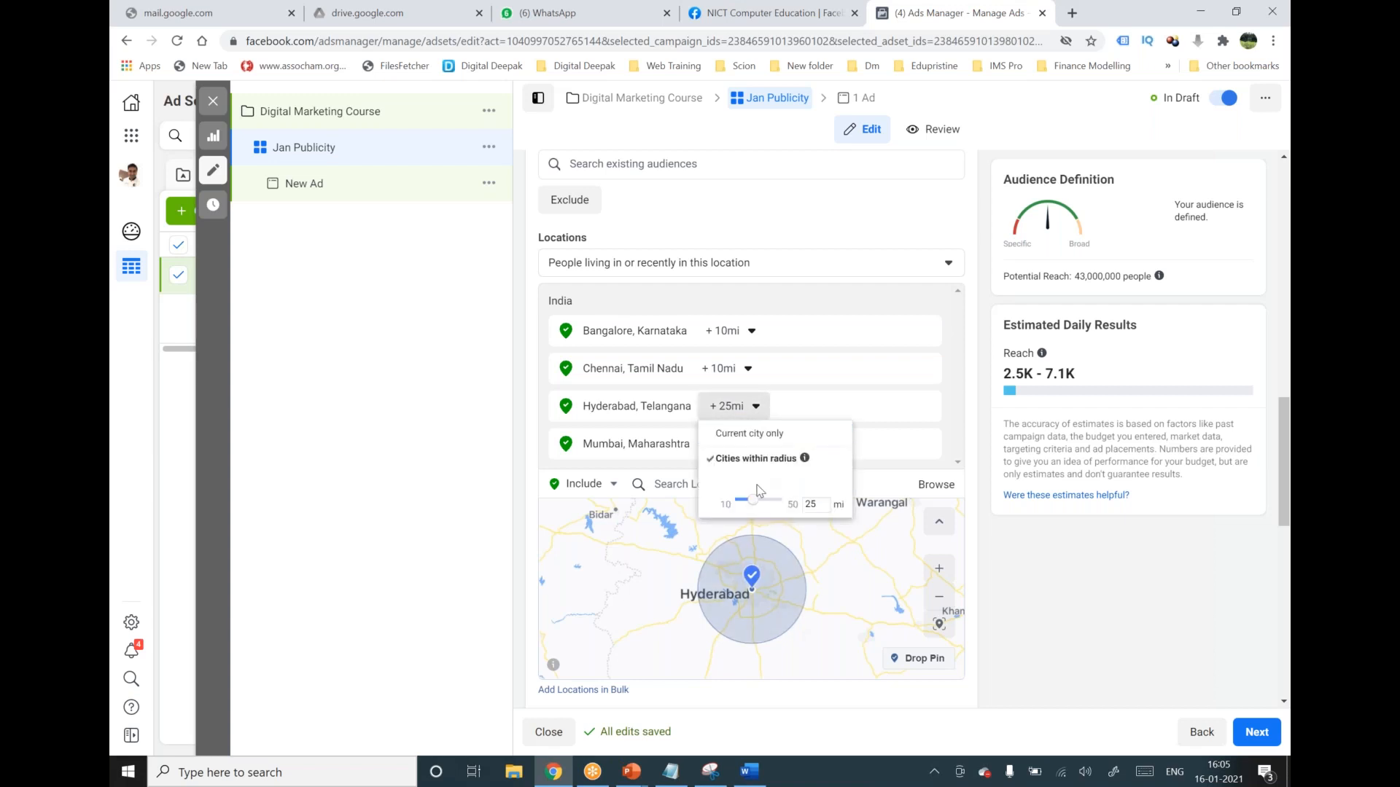
{"action": "left_click_drag", "start_coordinate": [758, 504], "coordinate": [750, 504]}
{"action": "left_click", "coordinate": [431, 476]}
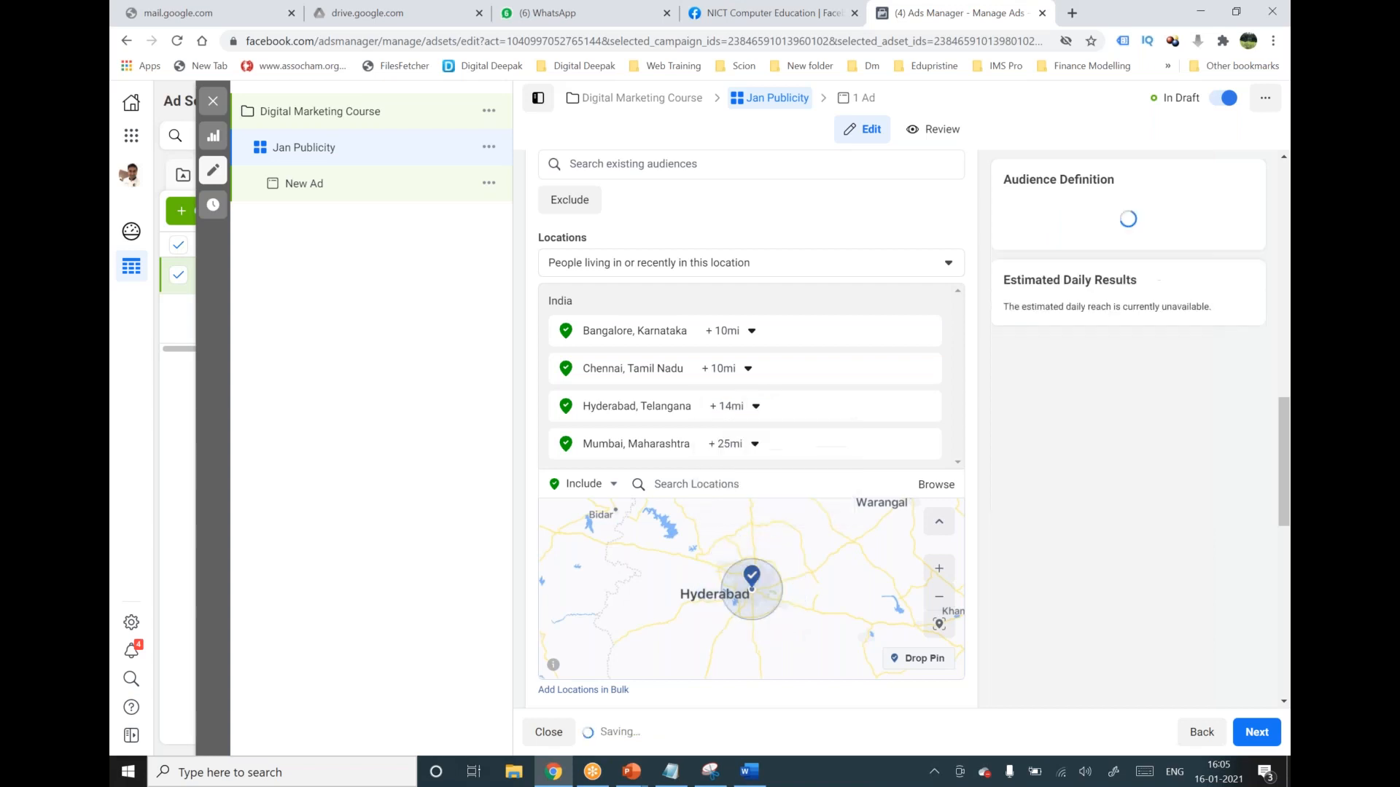
{"action": "left_click", "coordinate": [755, 445]}
{"action": "left_click_drag", "start_coordinate": [756, 547], "coordinate": [753, 538]}
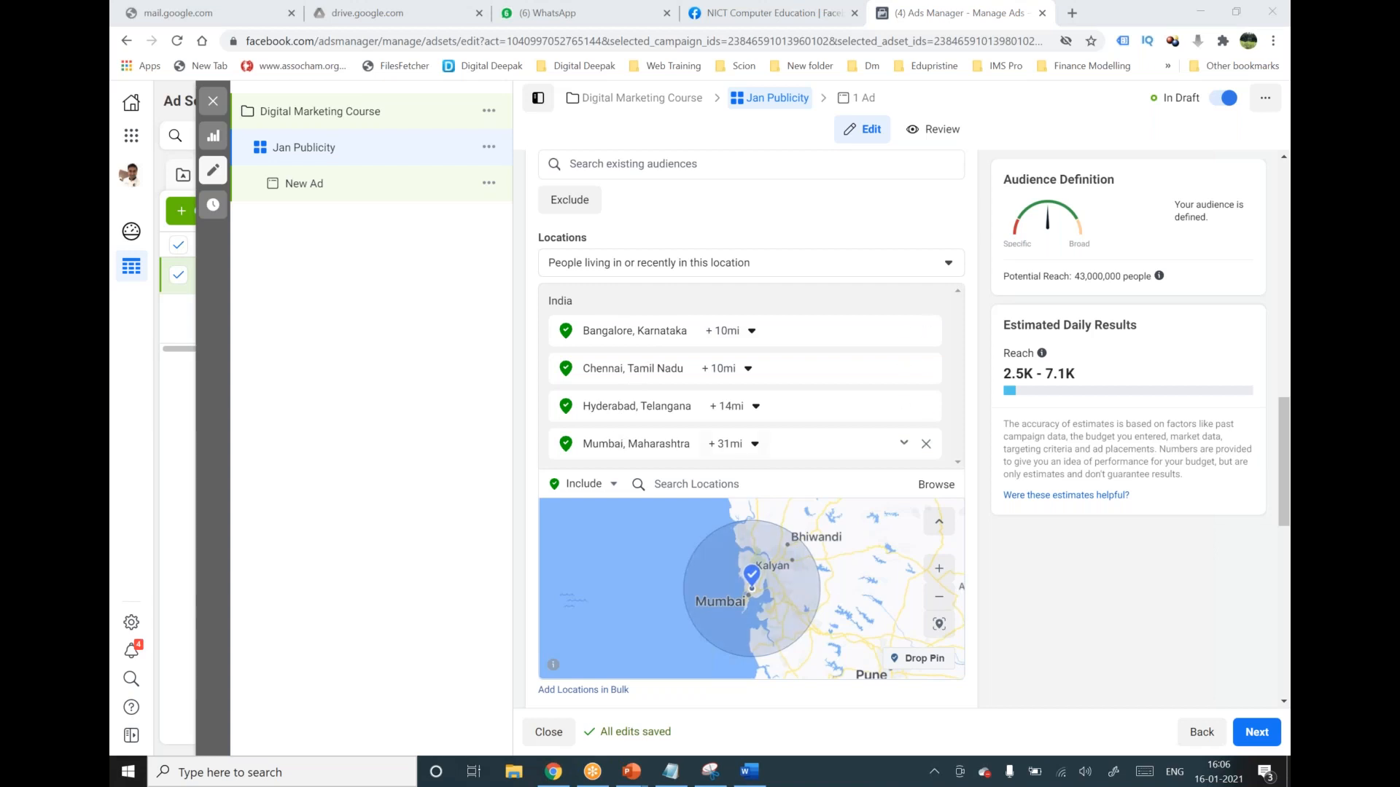
Show Bangalore on the location map and drop an included pin on Nelamangala, northwest of the city.
{"action": "left_click", "coordinate": [618, 337]}
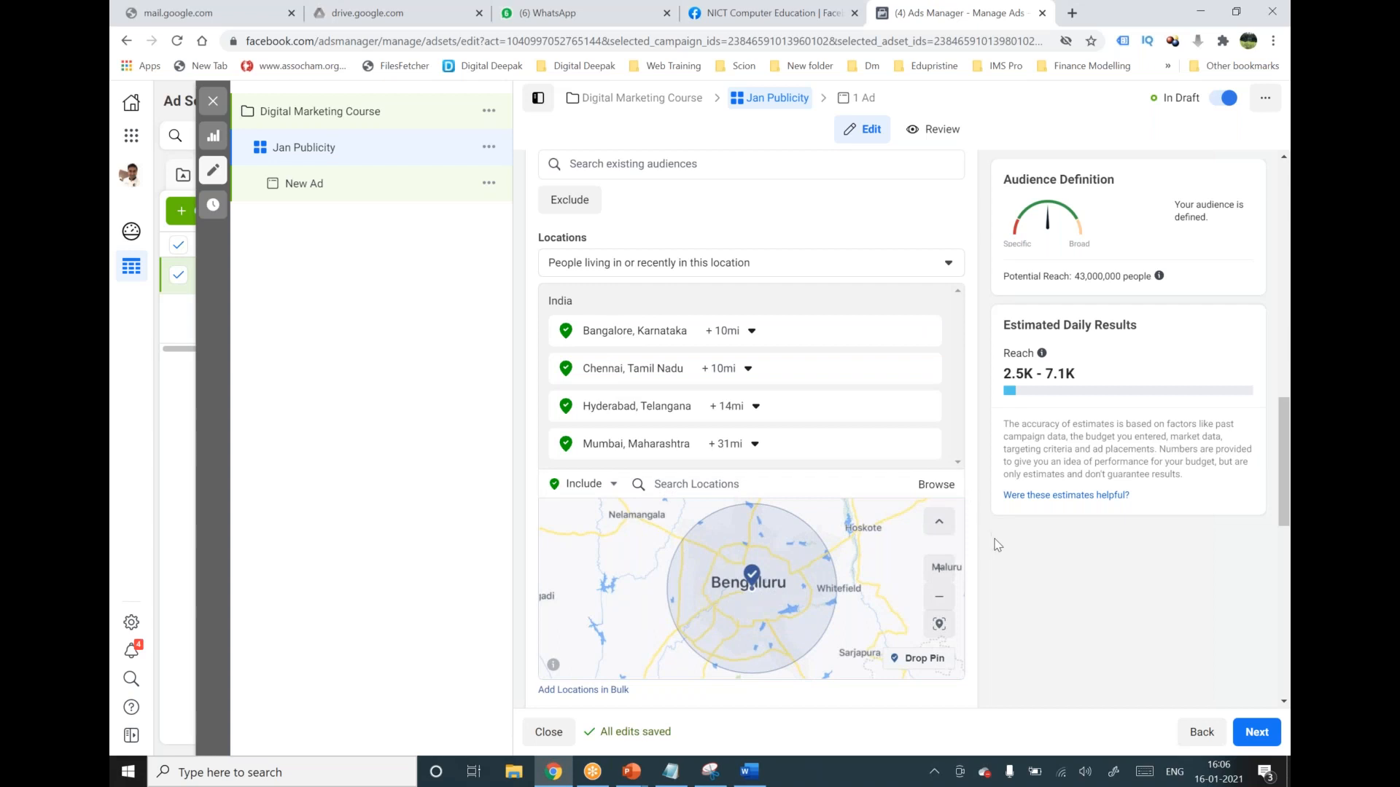
{"action": "left_click_drag", "start_coordinate": [625, 541], "coordinate": [657, 557]}
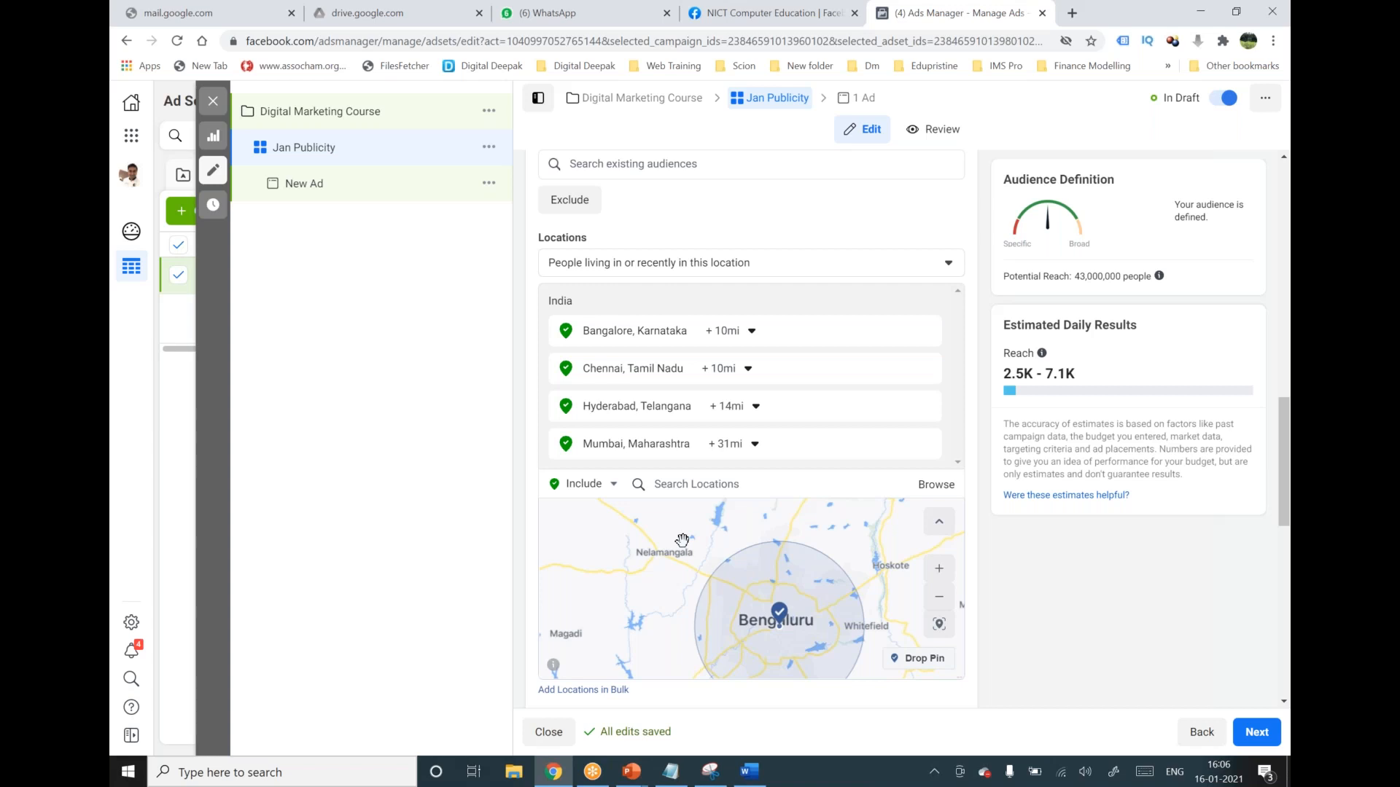
{"action": "left_click", "coordinate": [909, 664]}
{"action": "left_click", "coordinate": [908, 662]}
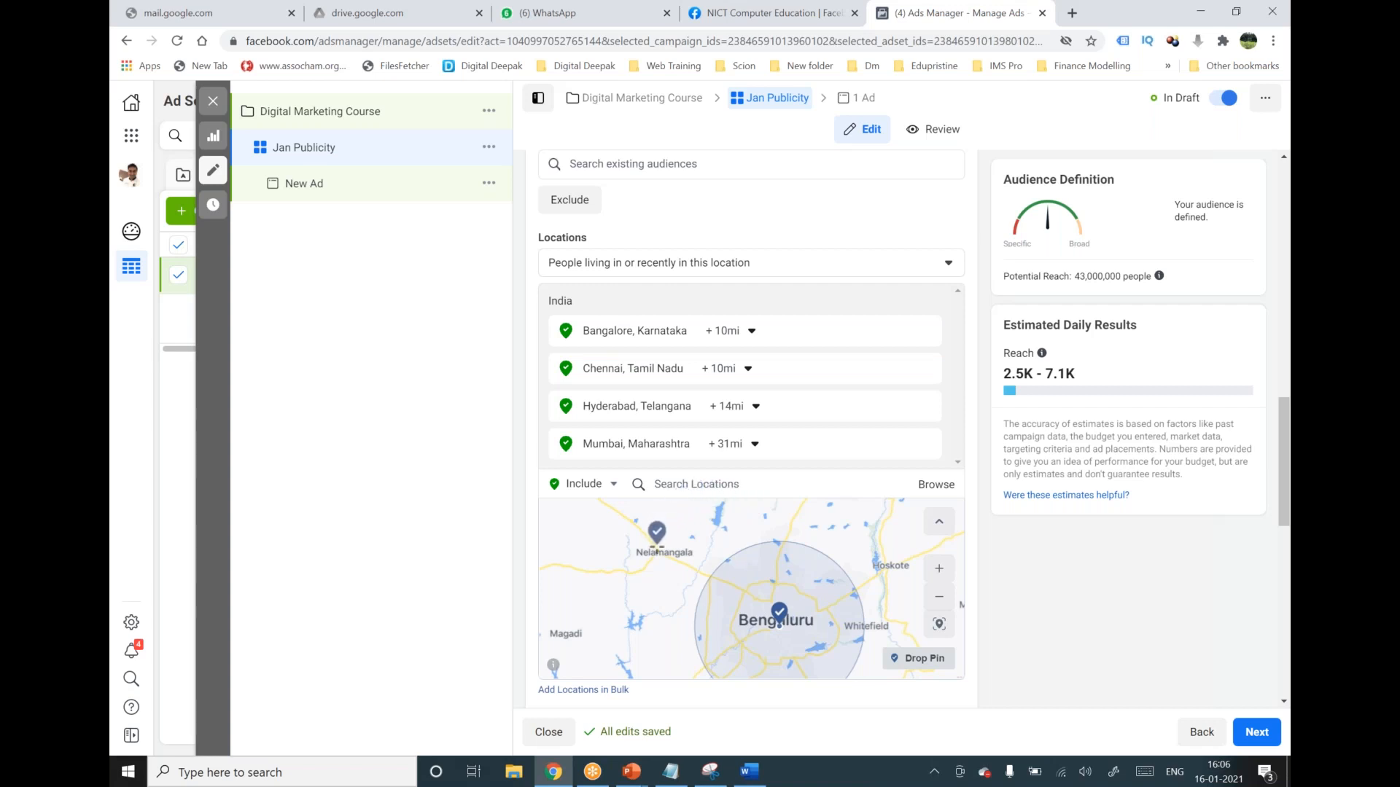
{"action": "left_click", "coordinate": [657, 548]}
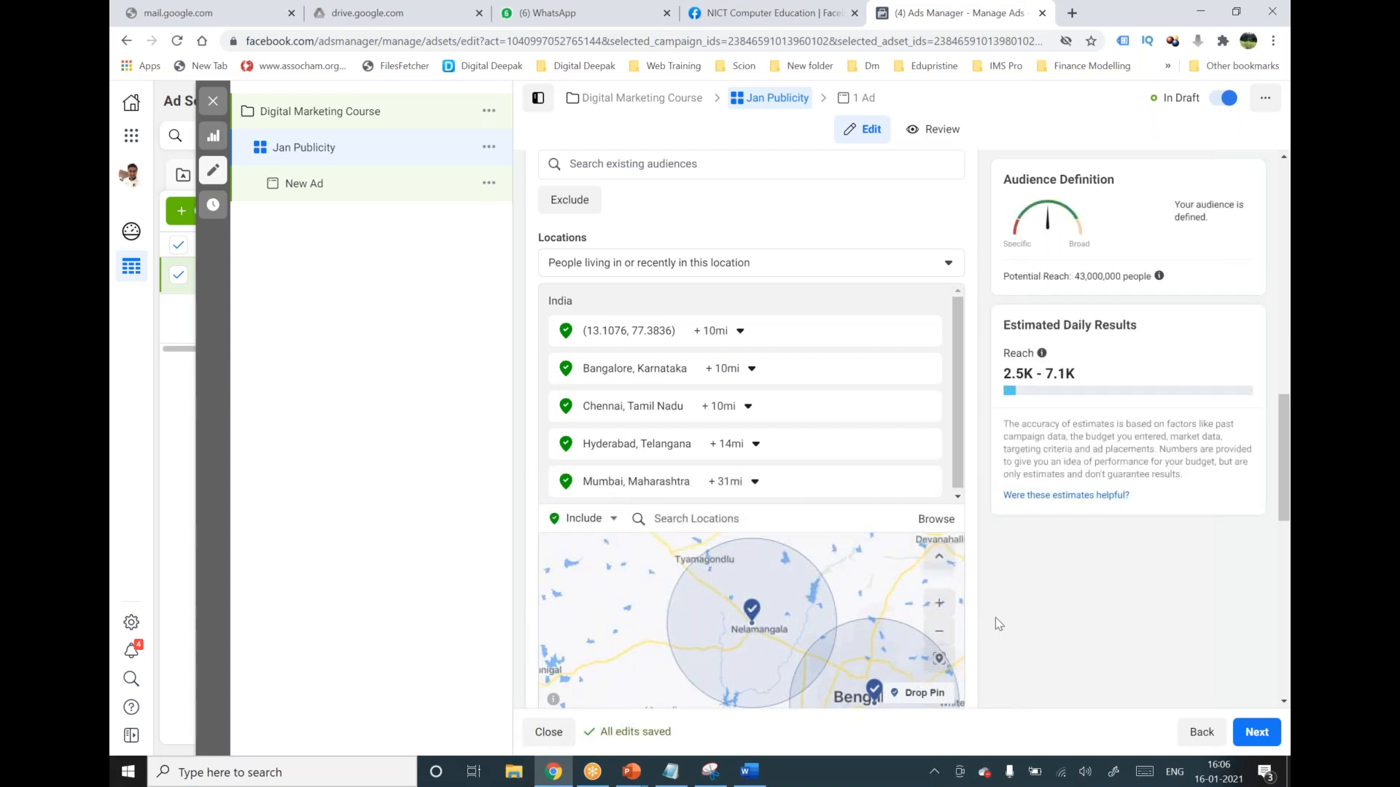
Set the targeting radius around the dropped Nelamangala pin to 3 mi.
{"action": "scroll", "coordinate": [995, 618], "scroll_direction": "down", "scroll_amount": 2}
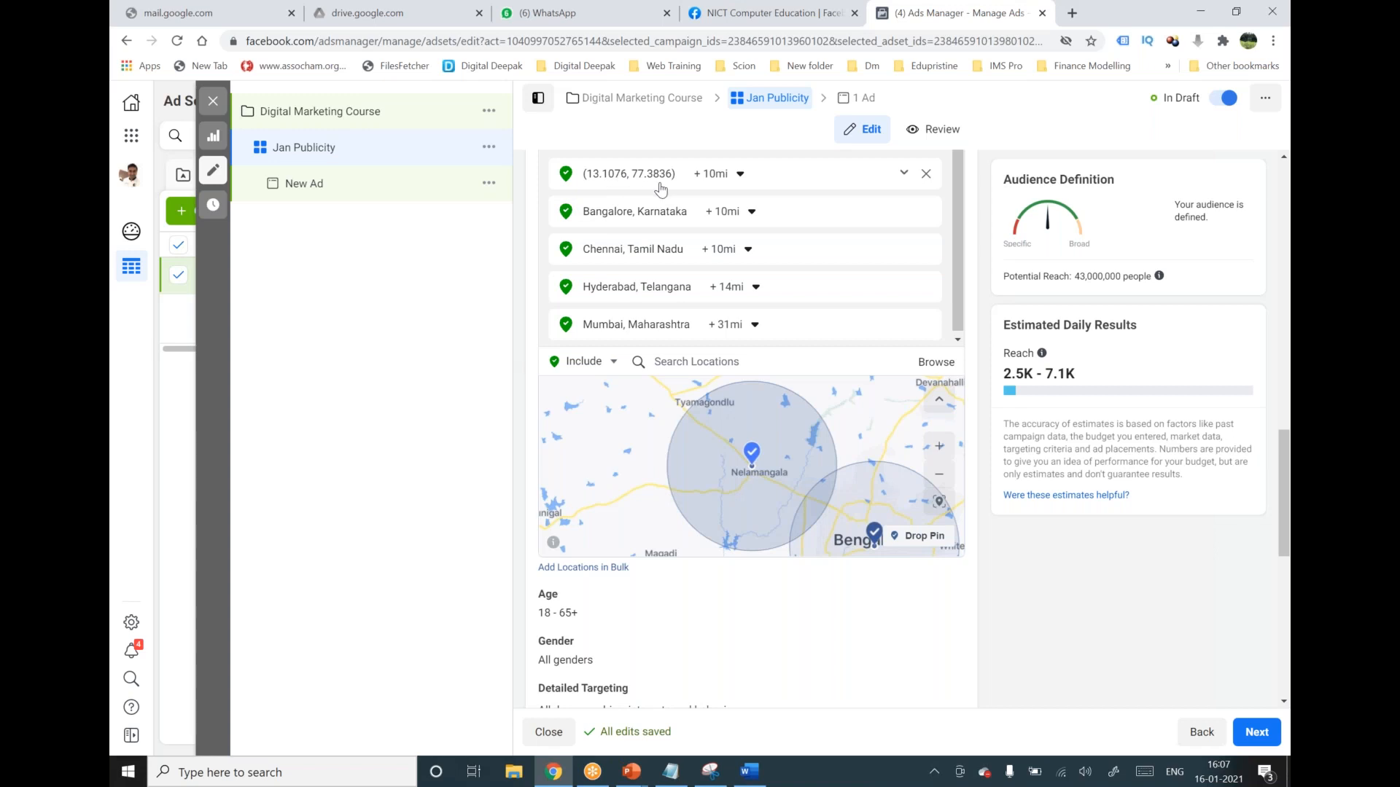
{"action": "left_click", "coordinate": [740, 175]}
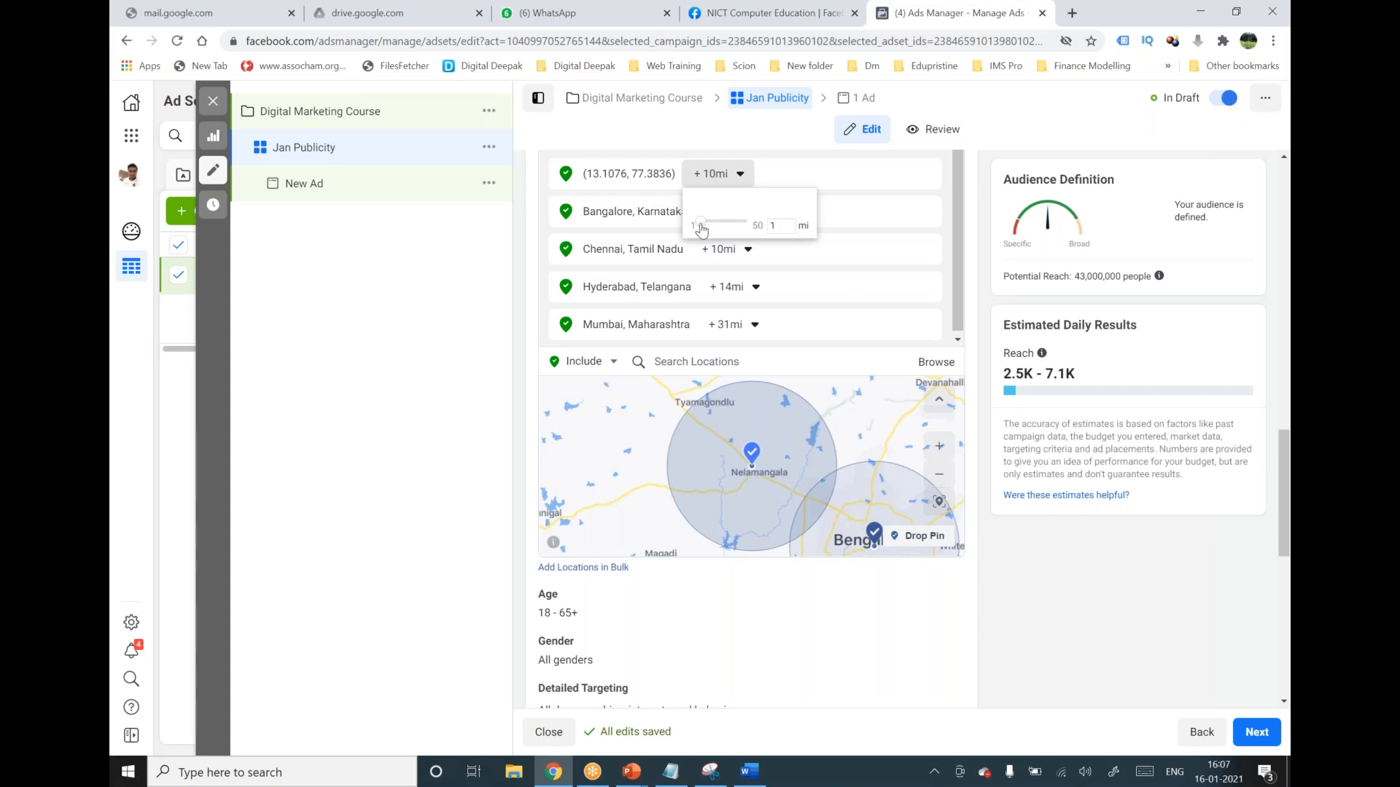
{"action": "left_click", "coordinate": [701, 230]}
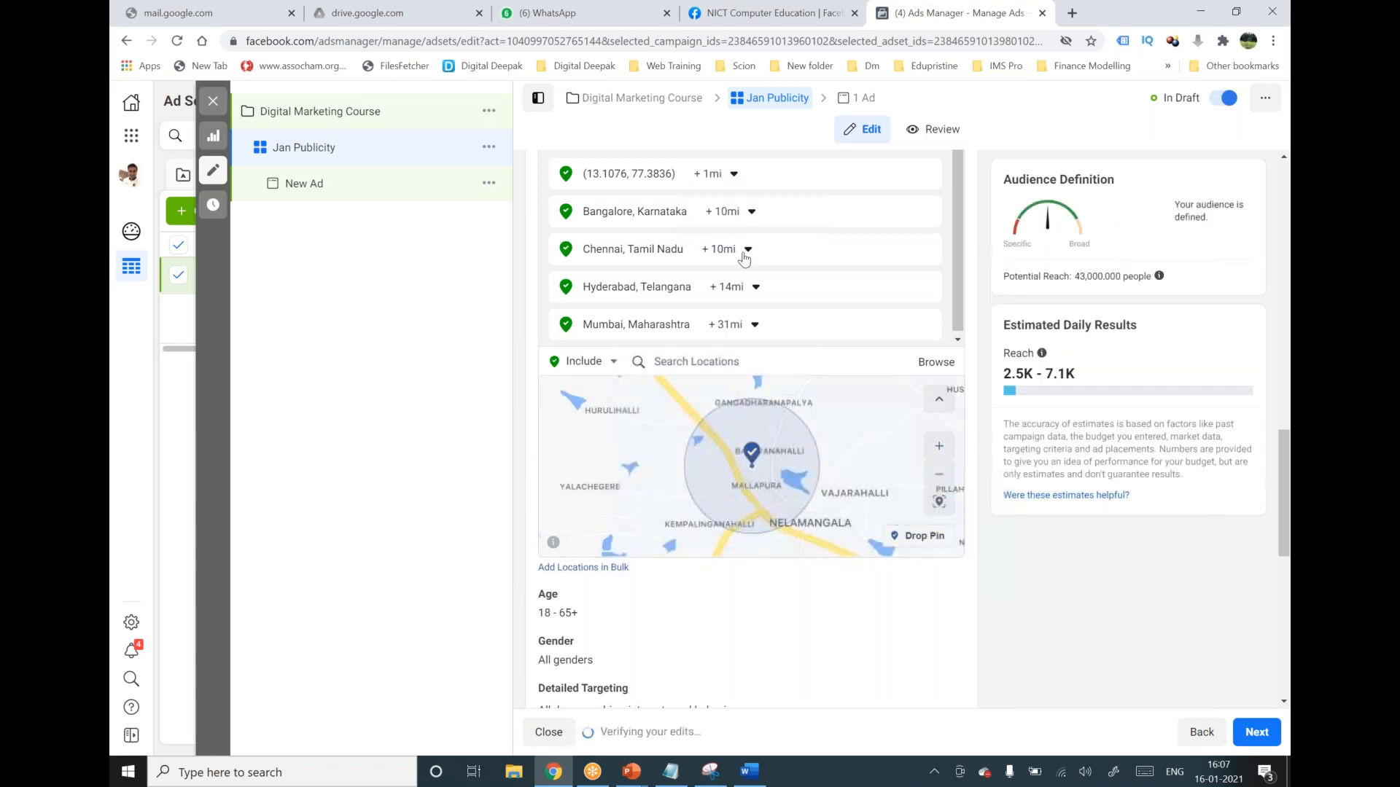
{"action": "left_click", "coordinate": [732, 173]}
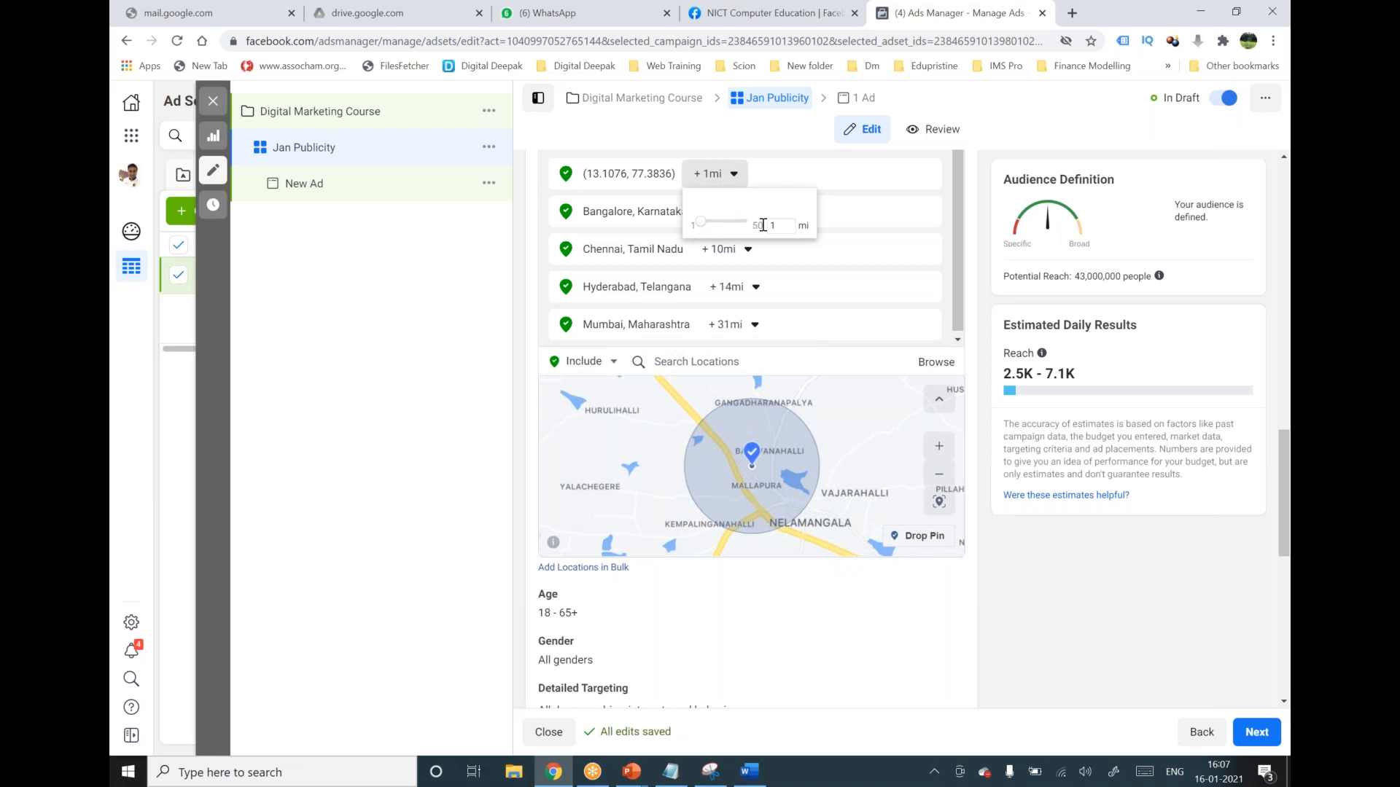
{"action": "type", "text": "3"}
{"action": "key", "text": "Return"}
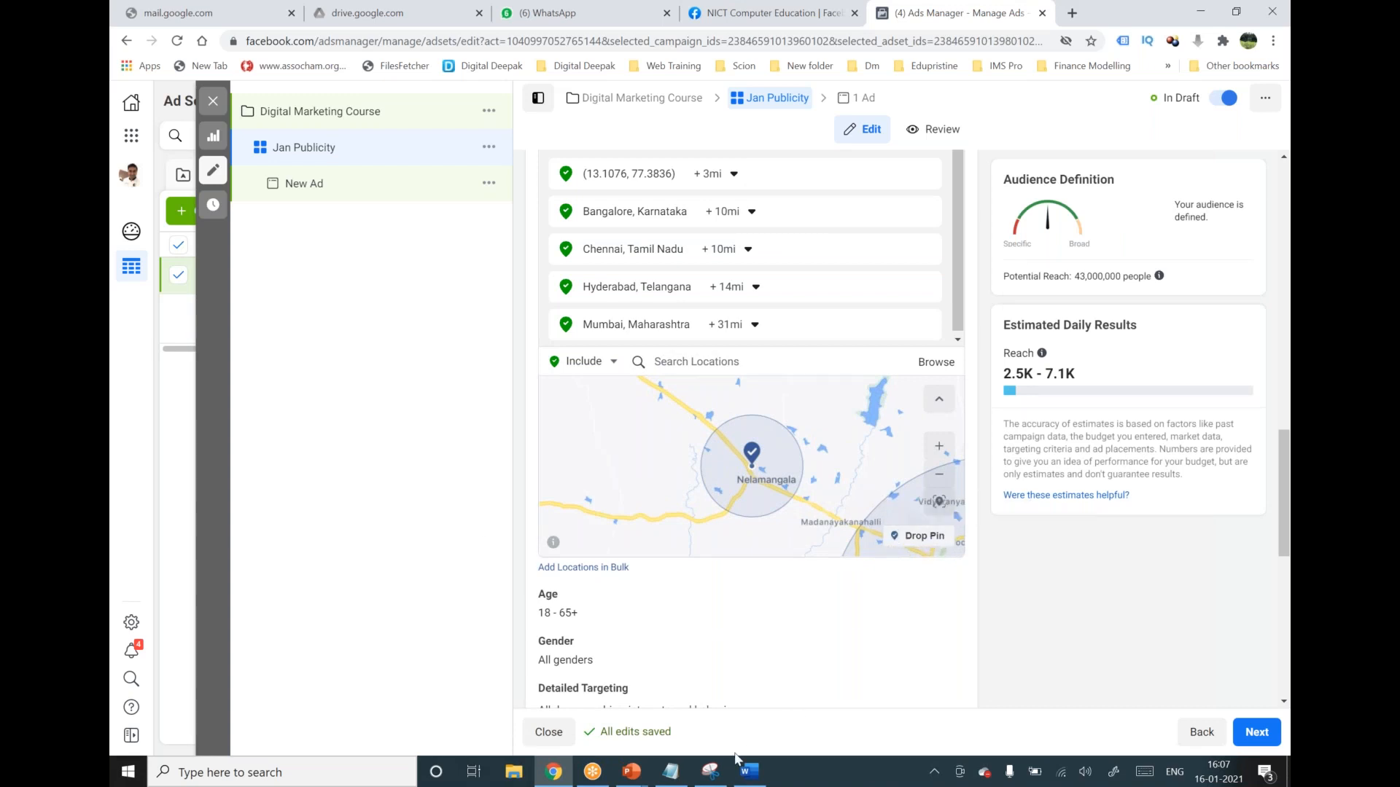
Switch to the Notepad notes and add kerala after mumbai in the Targeting line.
{"action": "left_click", "coordinate": [671, 771]}
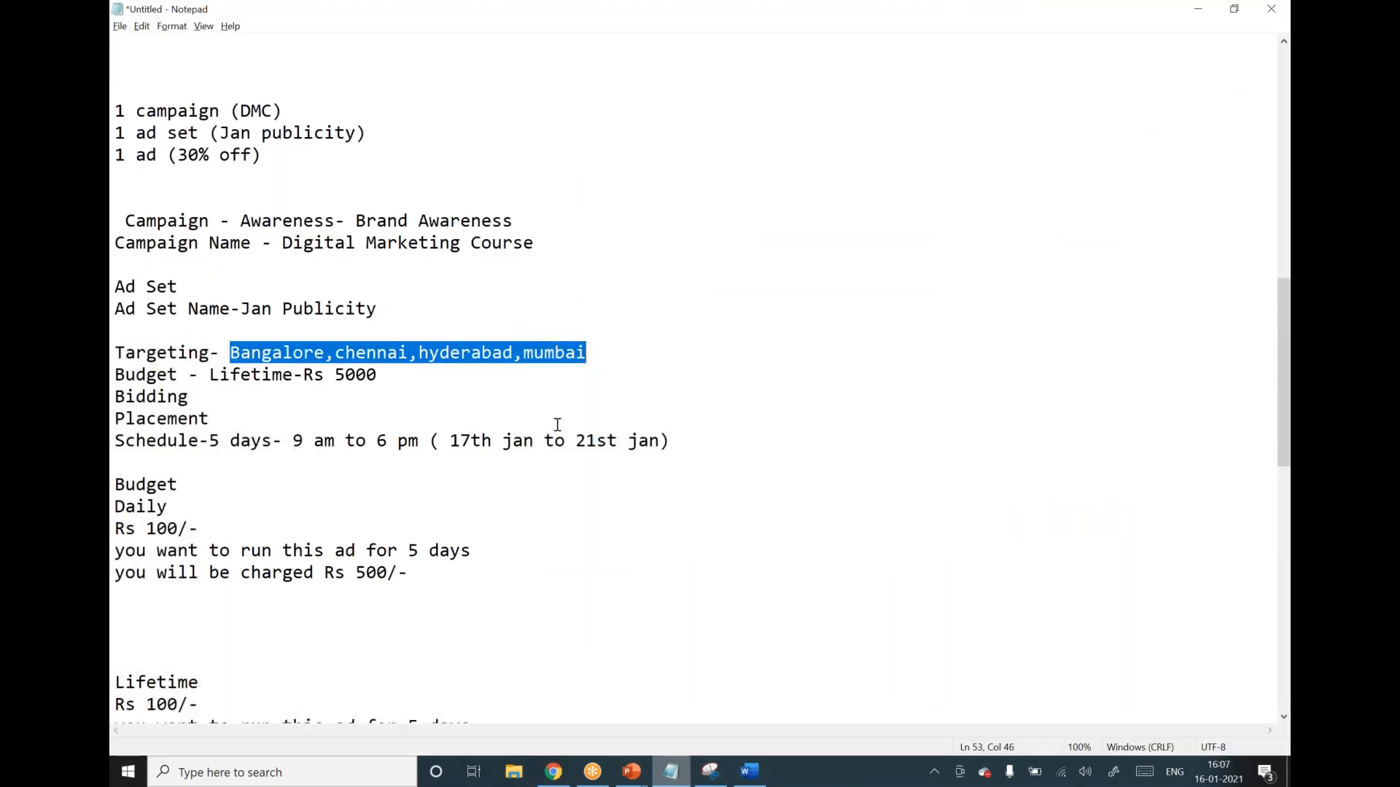
{"action": "left_click", "coordinate": [638, 360]}
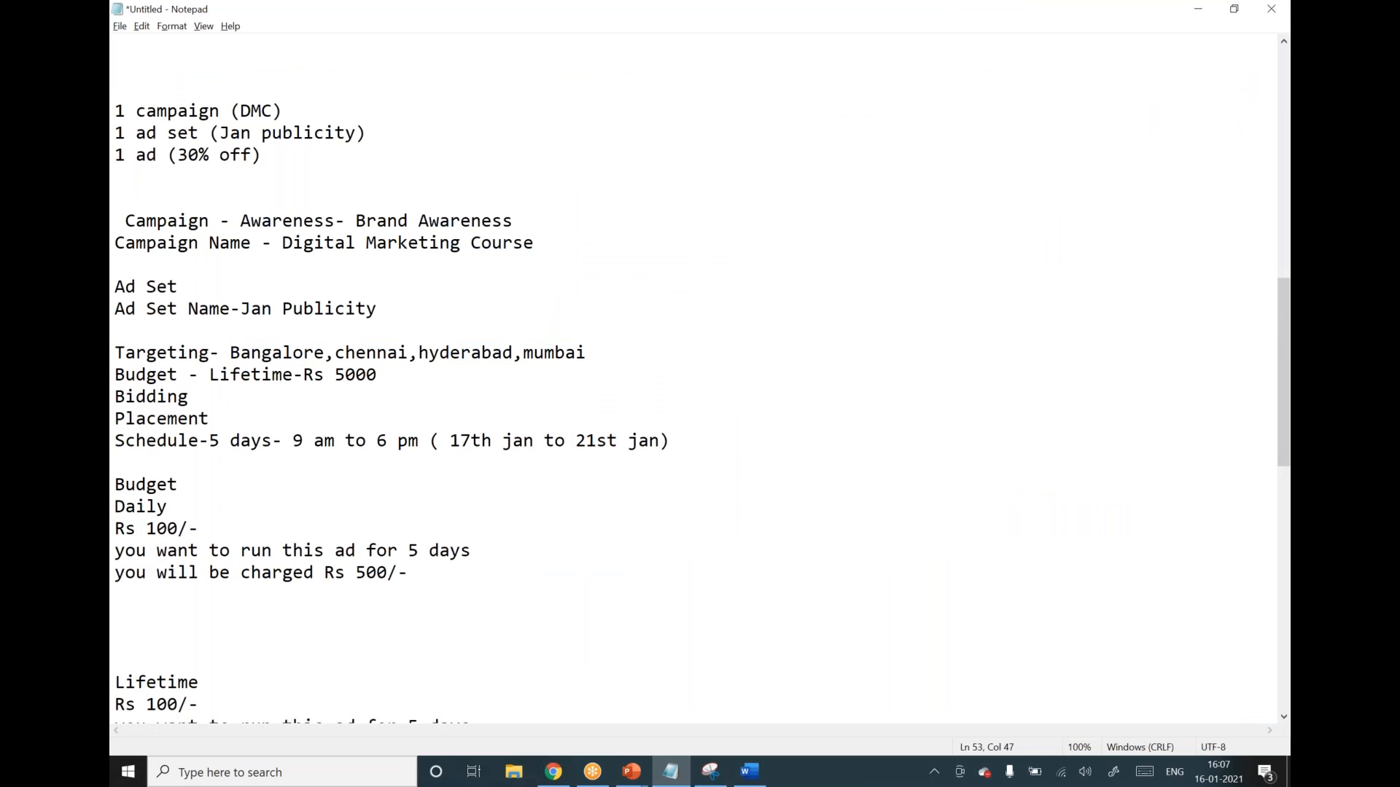
{"action": "type", "text": "kerala"}
Back in Ads Manager, include the state Kerala, India and the country Sri Lanka in the audience locations.
{"action": "left_click", "coordinate": [553, 771]}
{"action": "left_click", "coordinate": [713, 363]}
{"action": "type", "text": "k"}
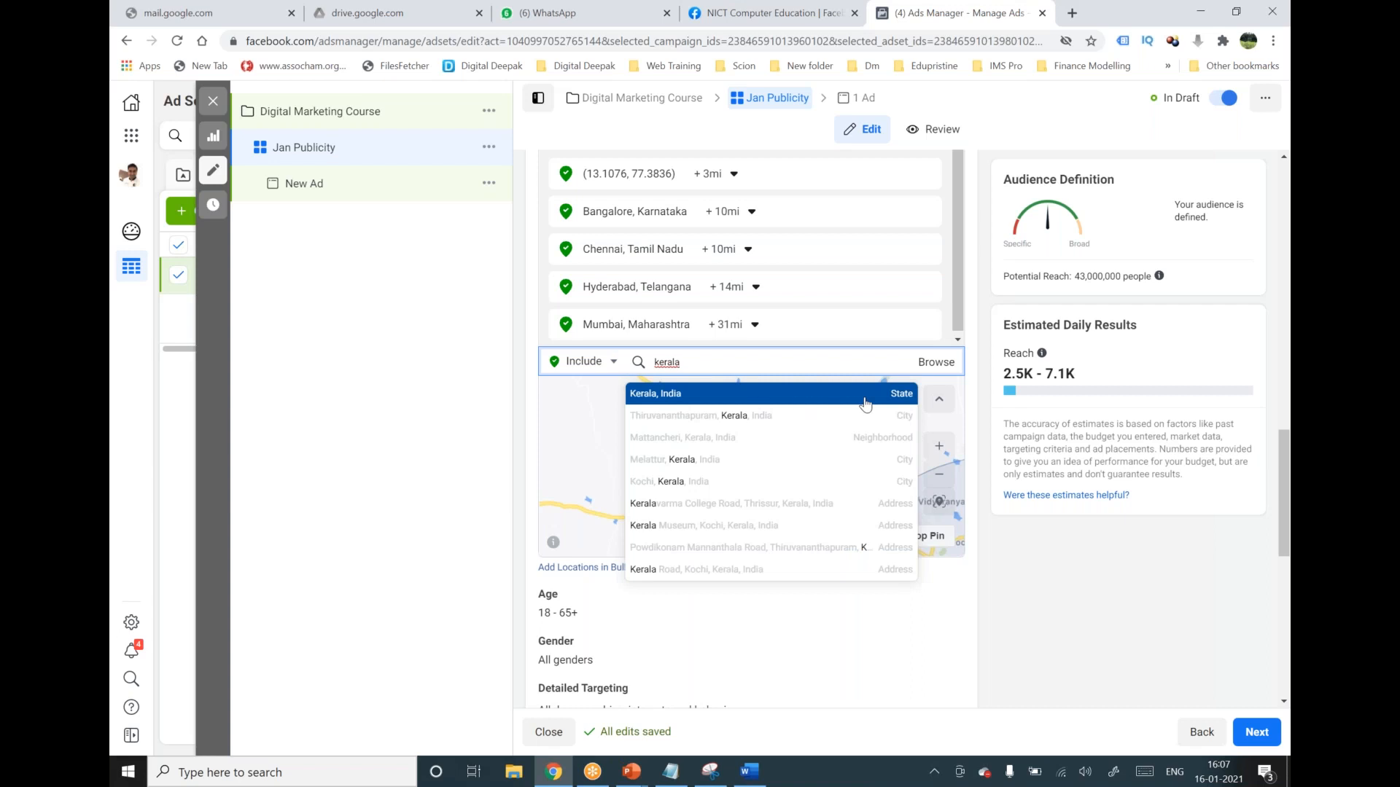
{"action": "left_click", "coordinate": [640, 397]}
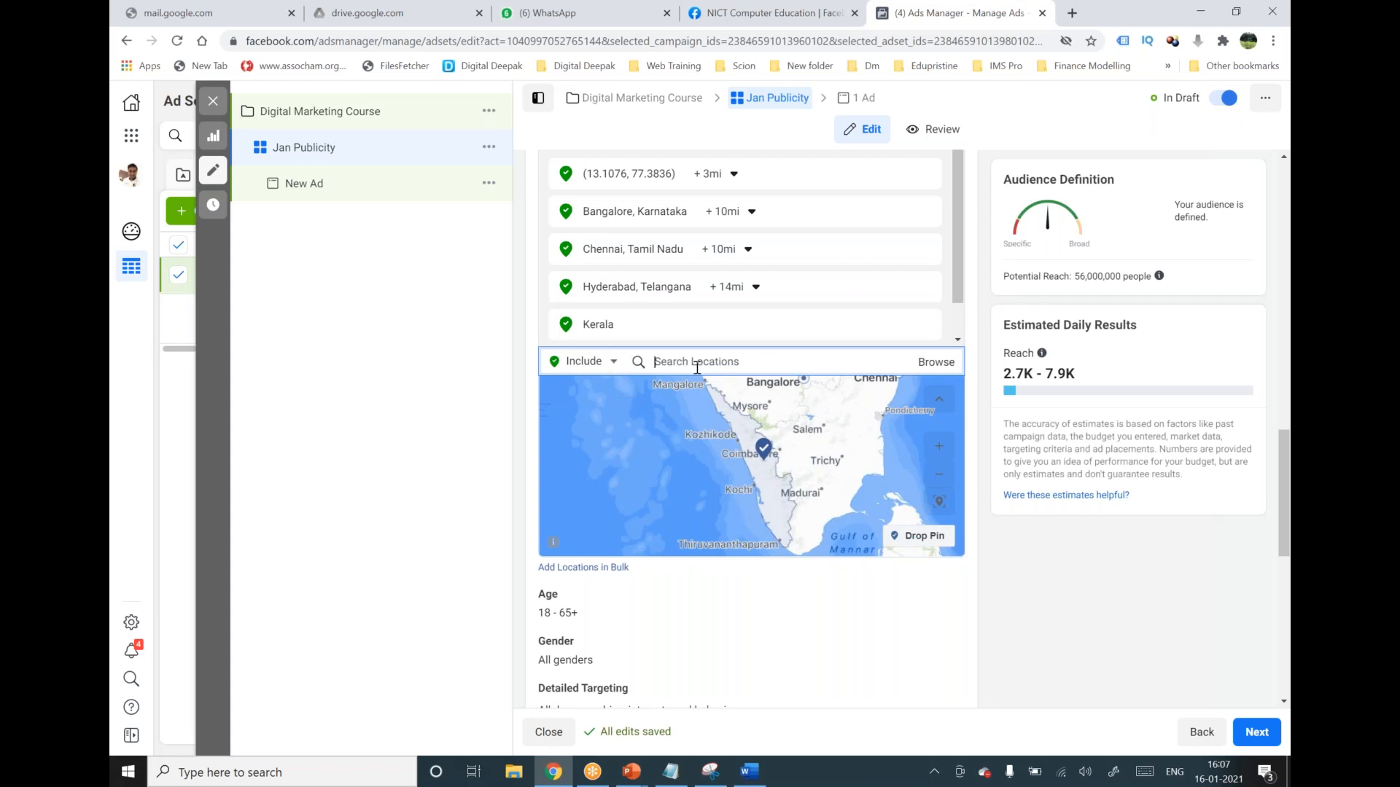
{"action": "type", "text": "sri"}
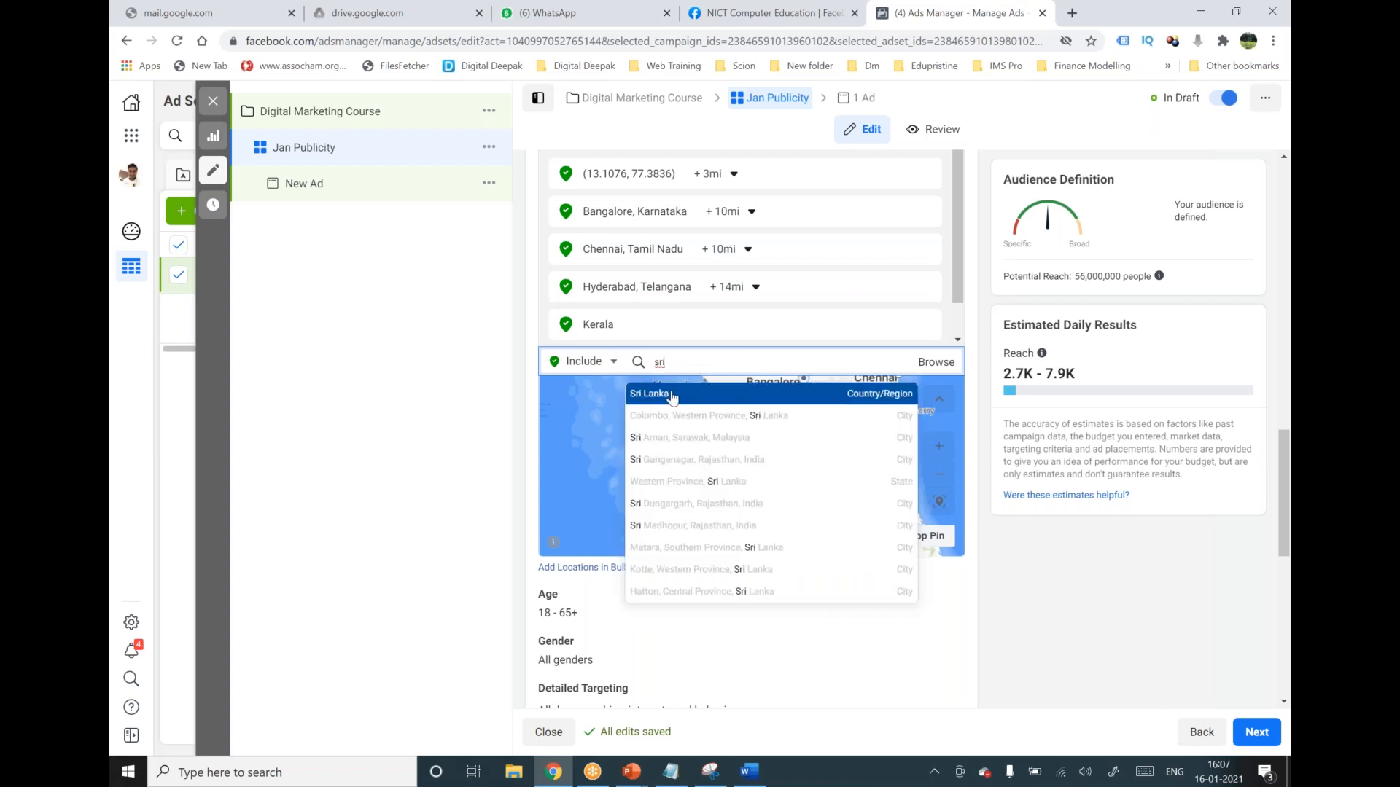
{"action": "left_click", "coordinate": [670, 394]}
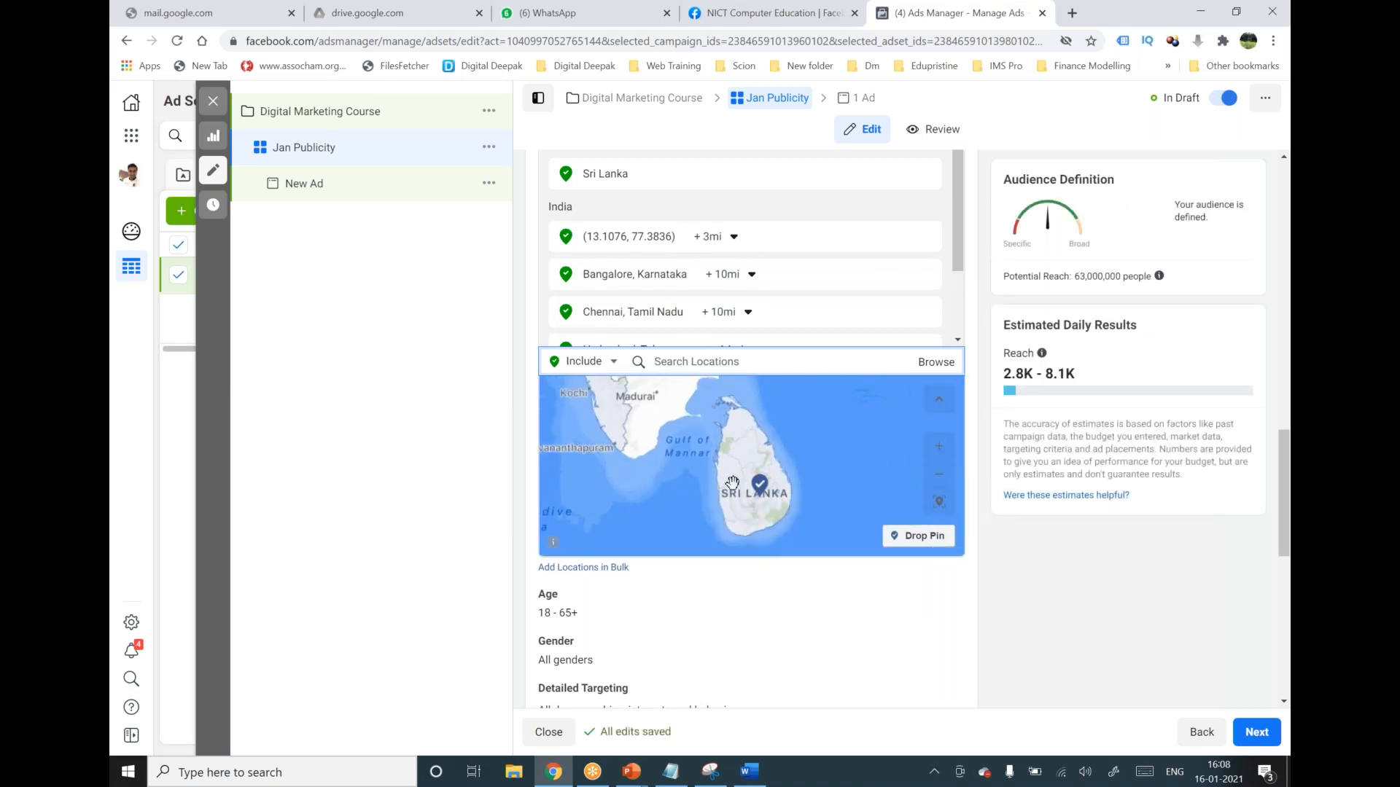
Remove Kerala and Sri Lanka from the included audience locations.
{"action": "scroll", "coordinate": [755, 314], "scroll_direction": "down", "scroll_amount": 1}
{"action": "scroll", "coordinate": [755, 313], "scroll_direction": "down", "scroll_amount": 2}
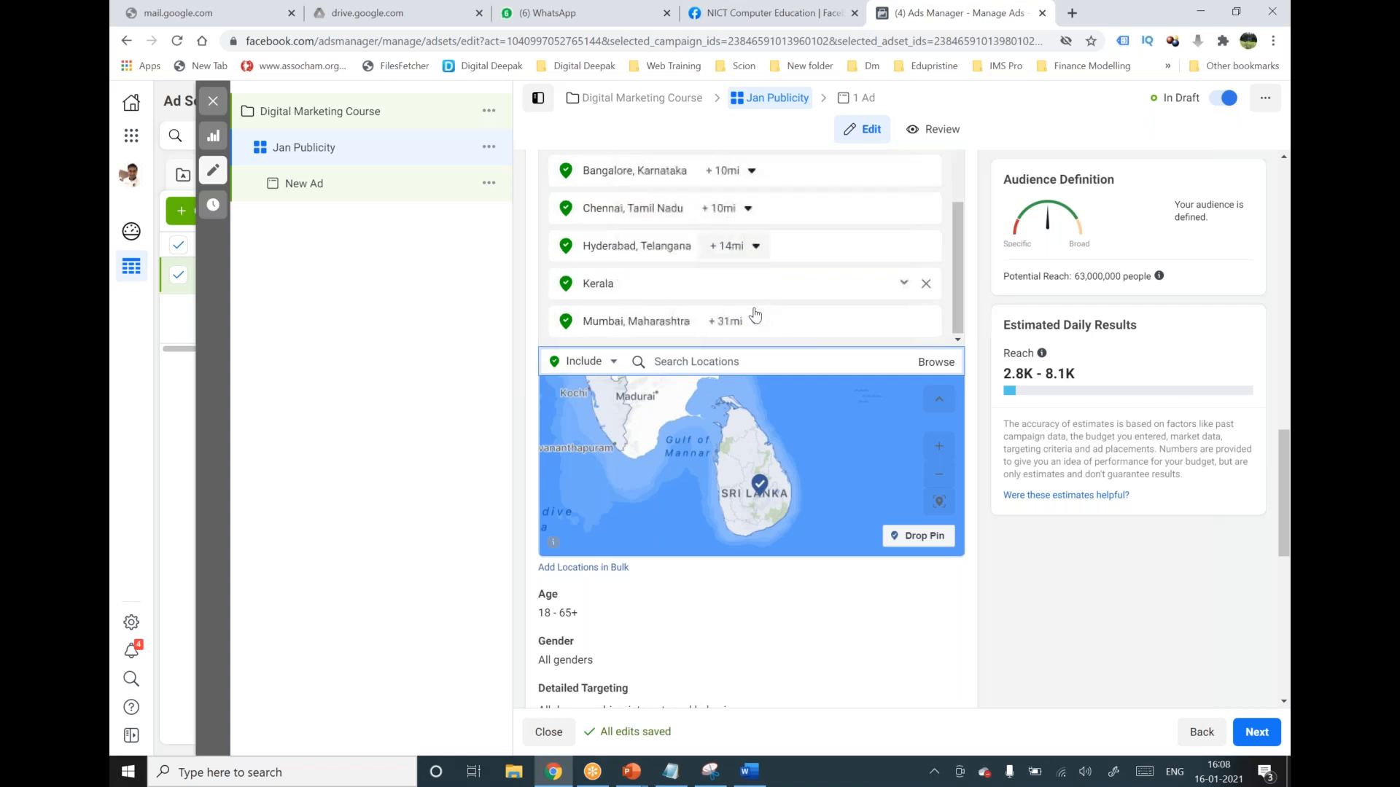
{"action": "scroll", "coordinate": [971, 338], "scroll_direction": "down", "scroll_amount": 5}
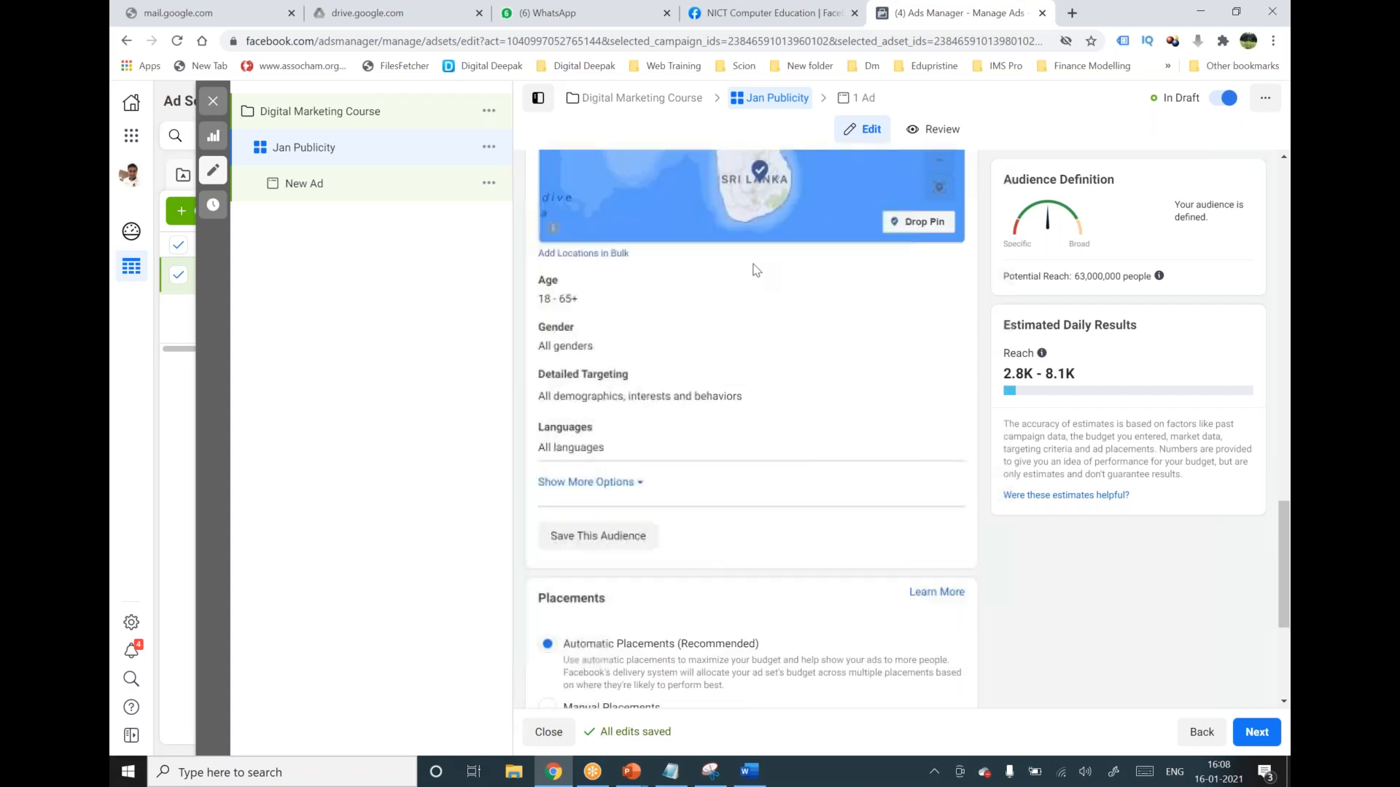
{"action": "scroll", "coordinate": [948, 343], "scroll_direction": "up", "scroll_amount": 4}
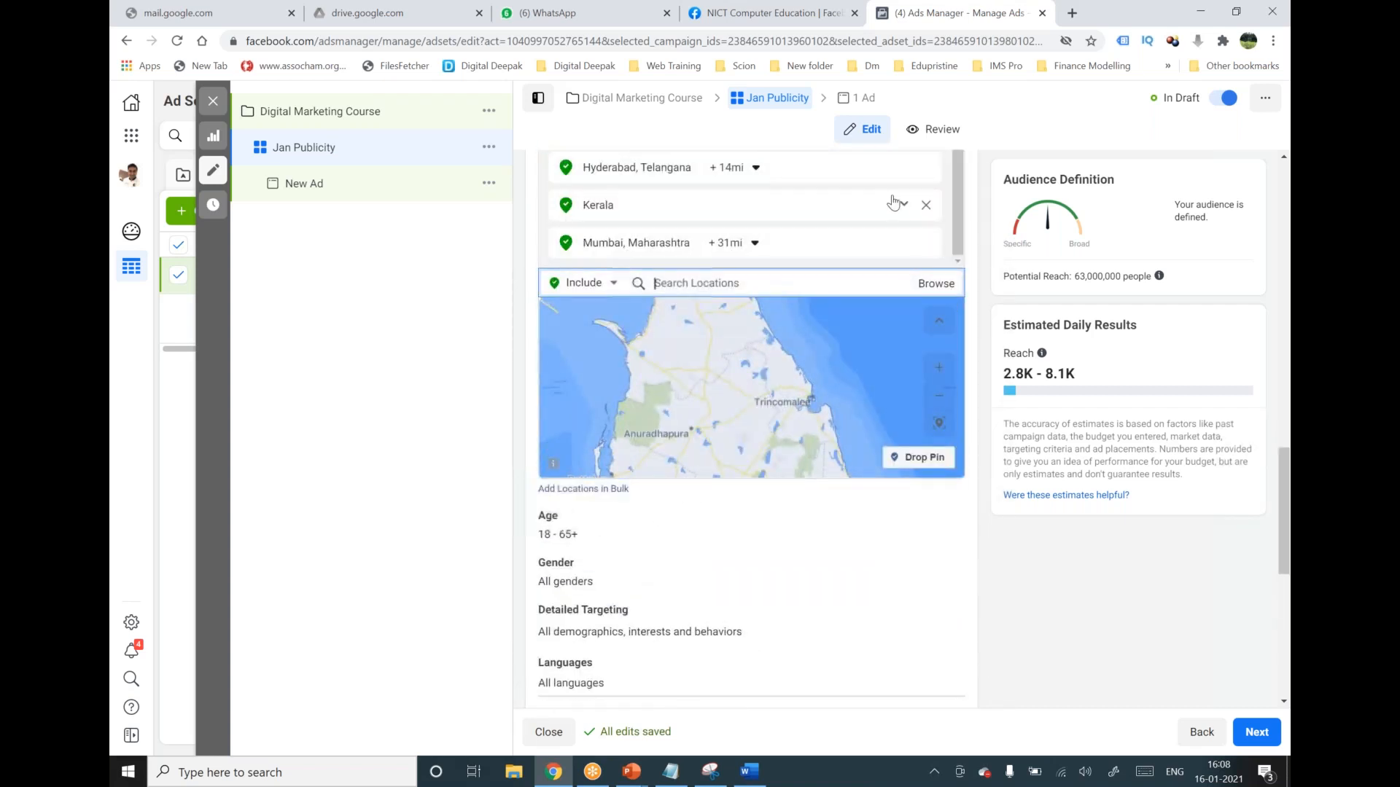
{"action": "left_click", "coordinate": [927, 207]}
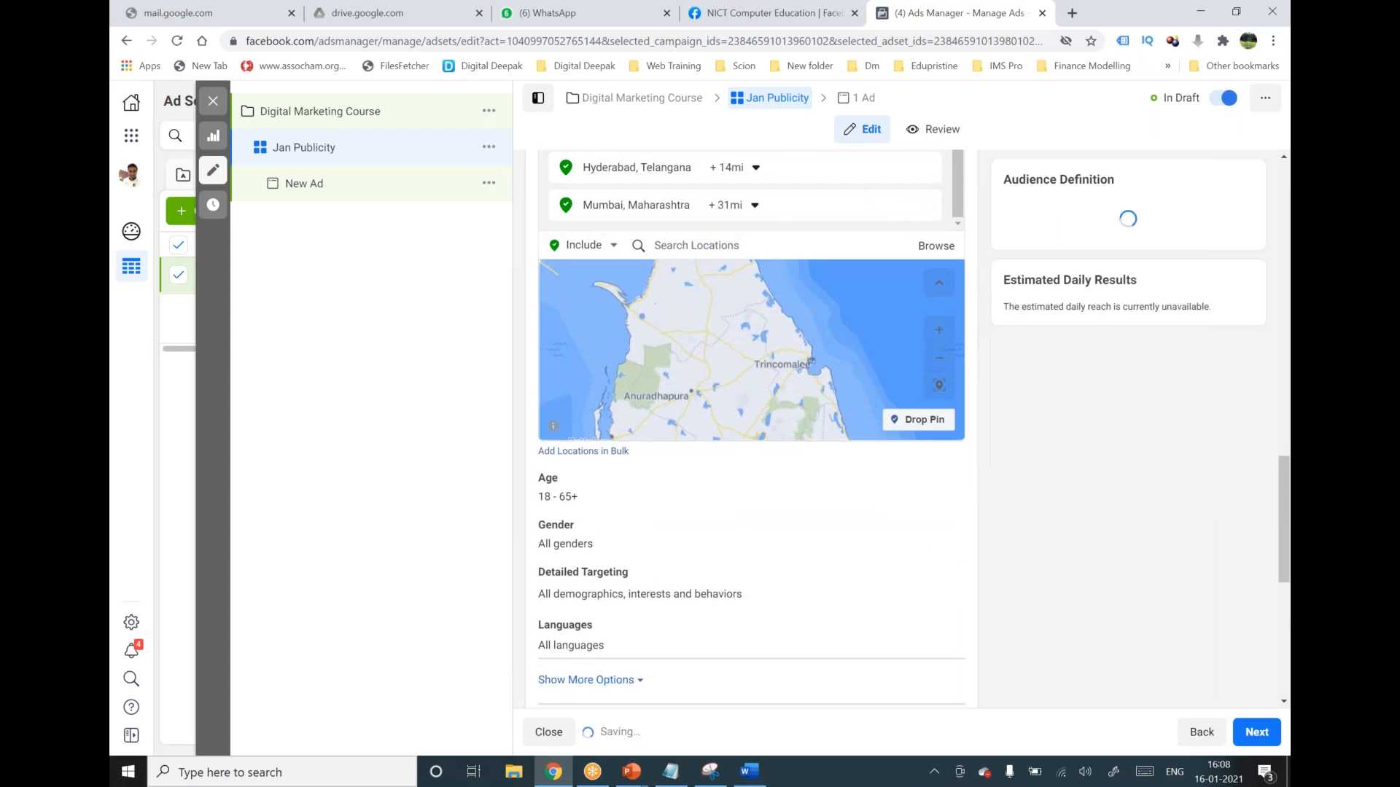
{"action": "scroll", "coordinate": [948, 473], "scroll_direction": "up", "scroll_amount": 2}
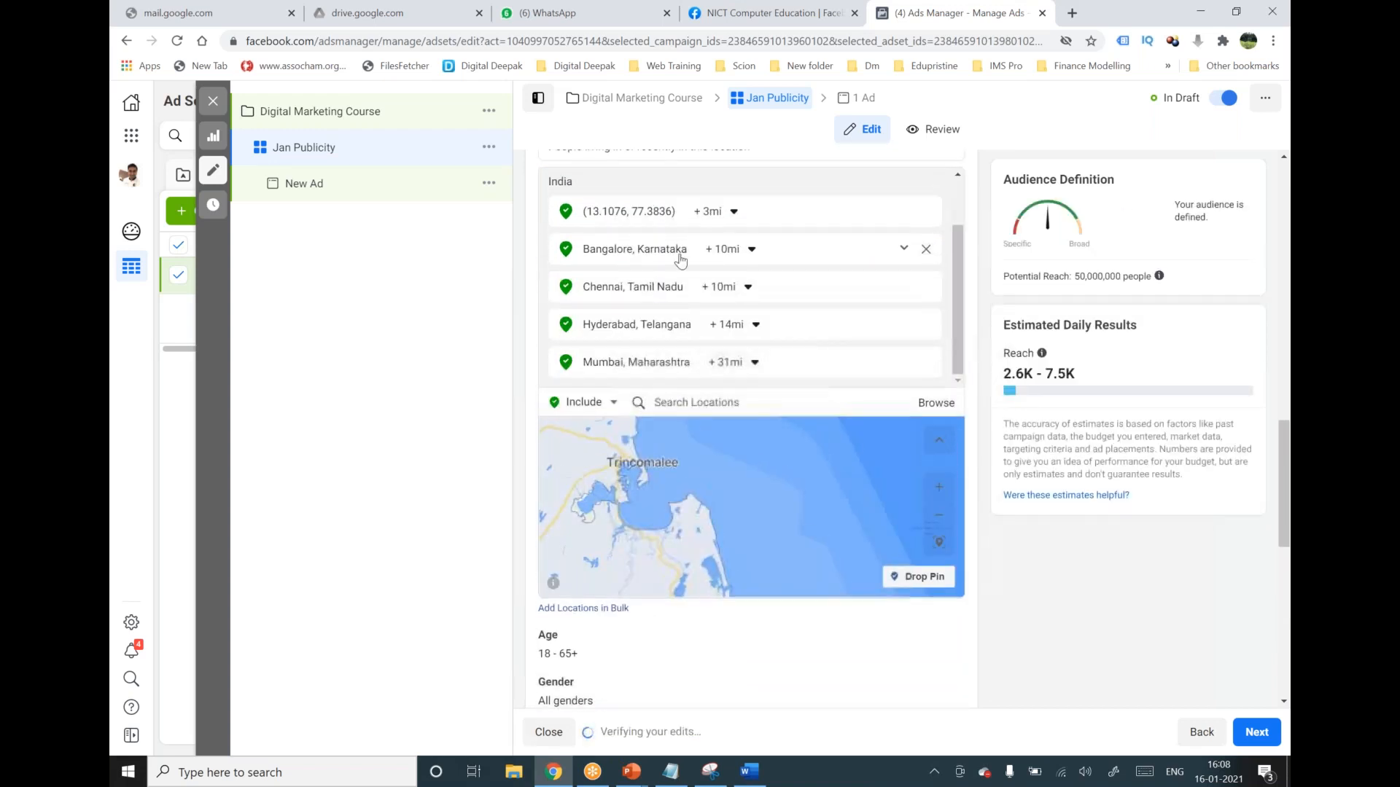
{"action": "scroll", "coordinate": [684, 258], "scroll_direction": "up", "scroll_amount": 1}
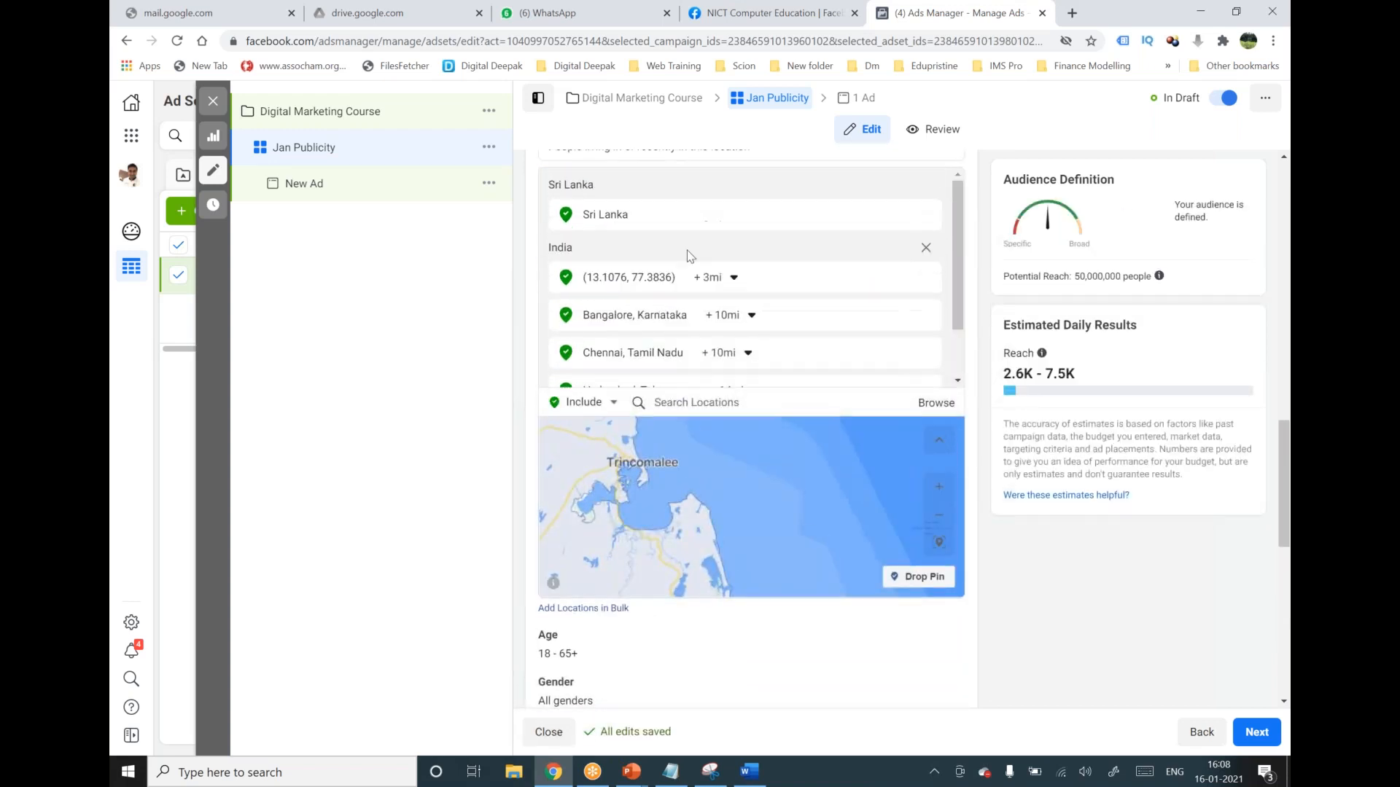
{"action": "left_click", "coordinate": [926, 216]}
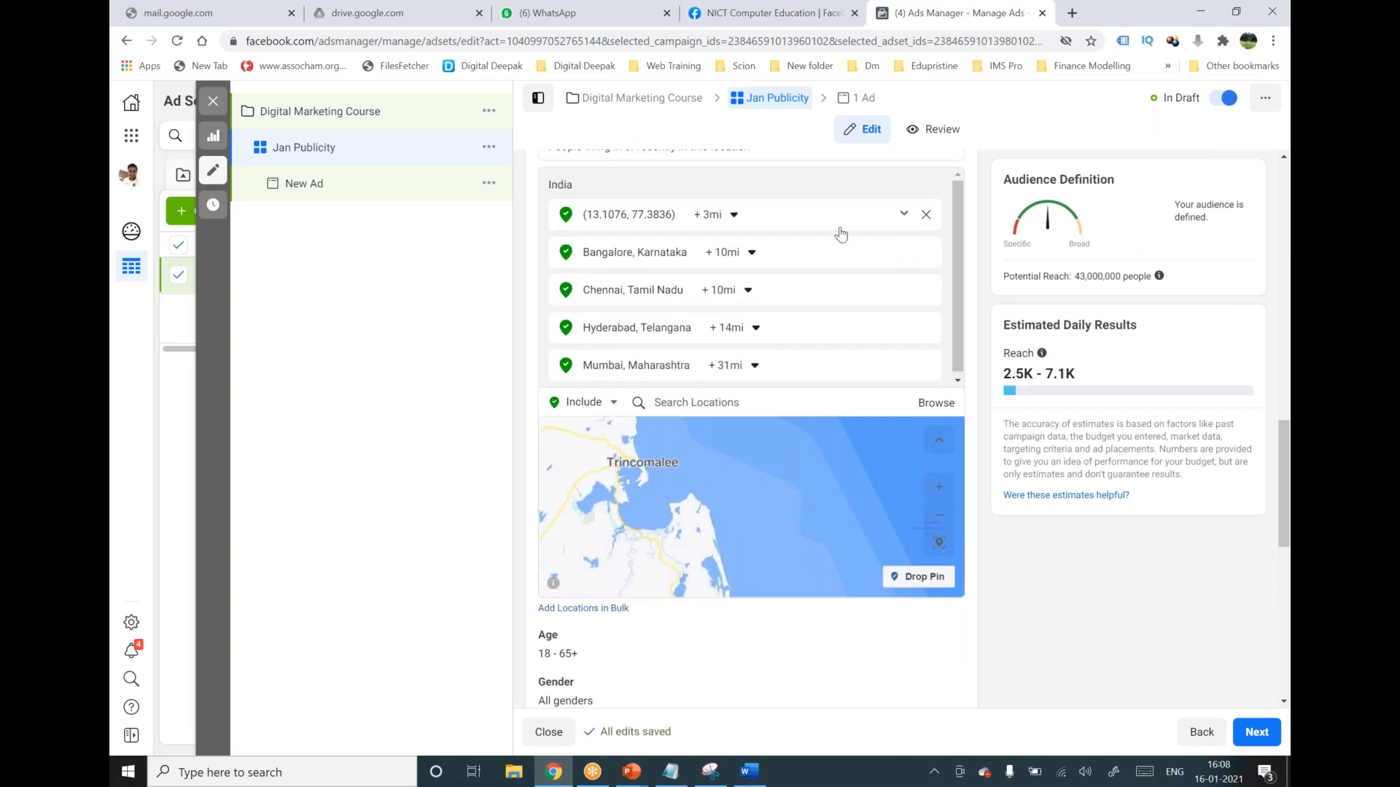
Switch to the Notepad notes and append (KOLKATA-BLOCK) to the Targeting line.
{"action": "left_click", "coordinate": [669, 773]}
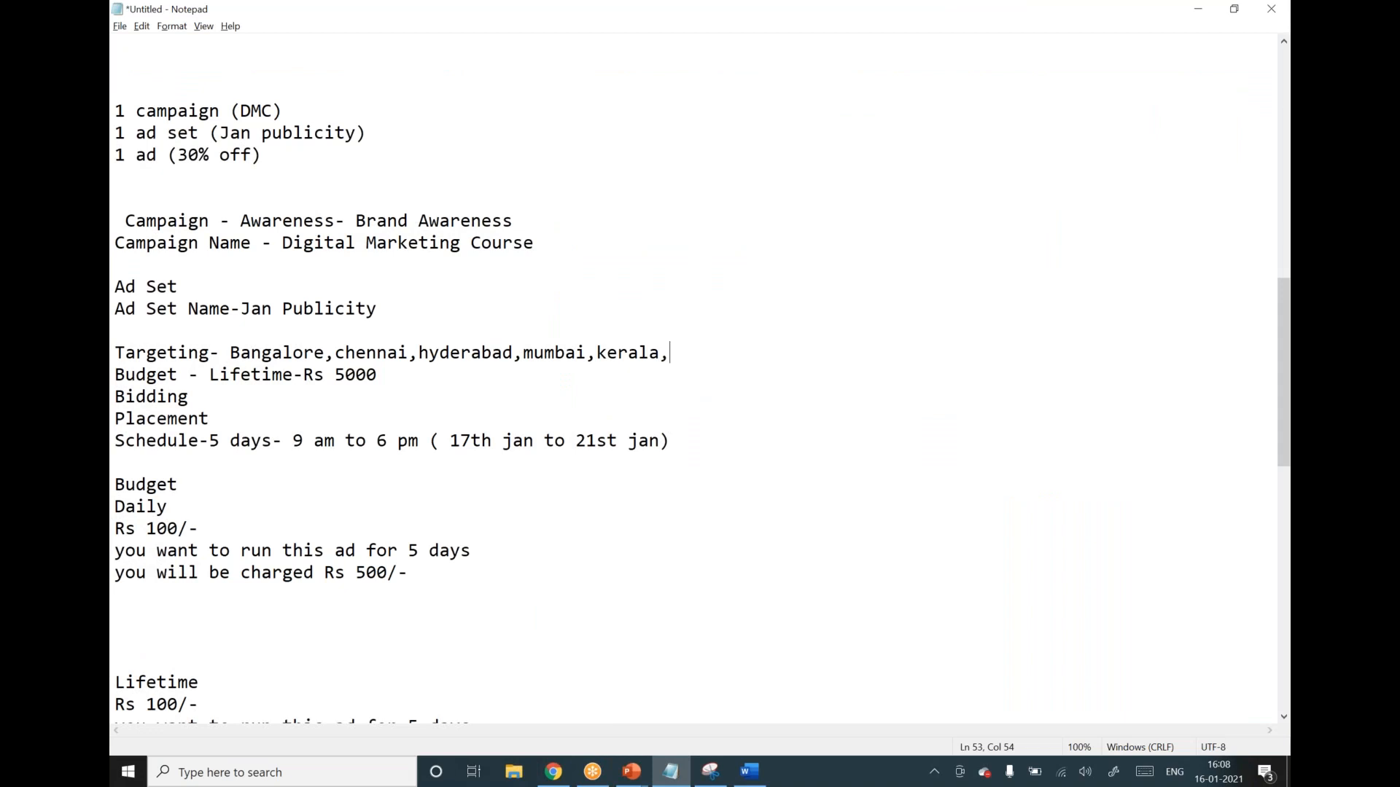
{"action": "type", "text": "(KOLKATA"}
{"action": "type", "text": "-BLOCK)"}
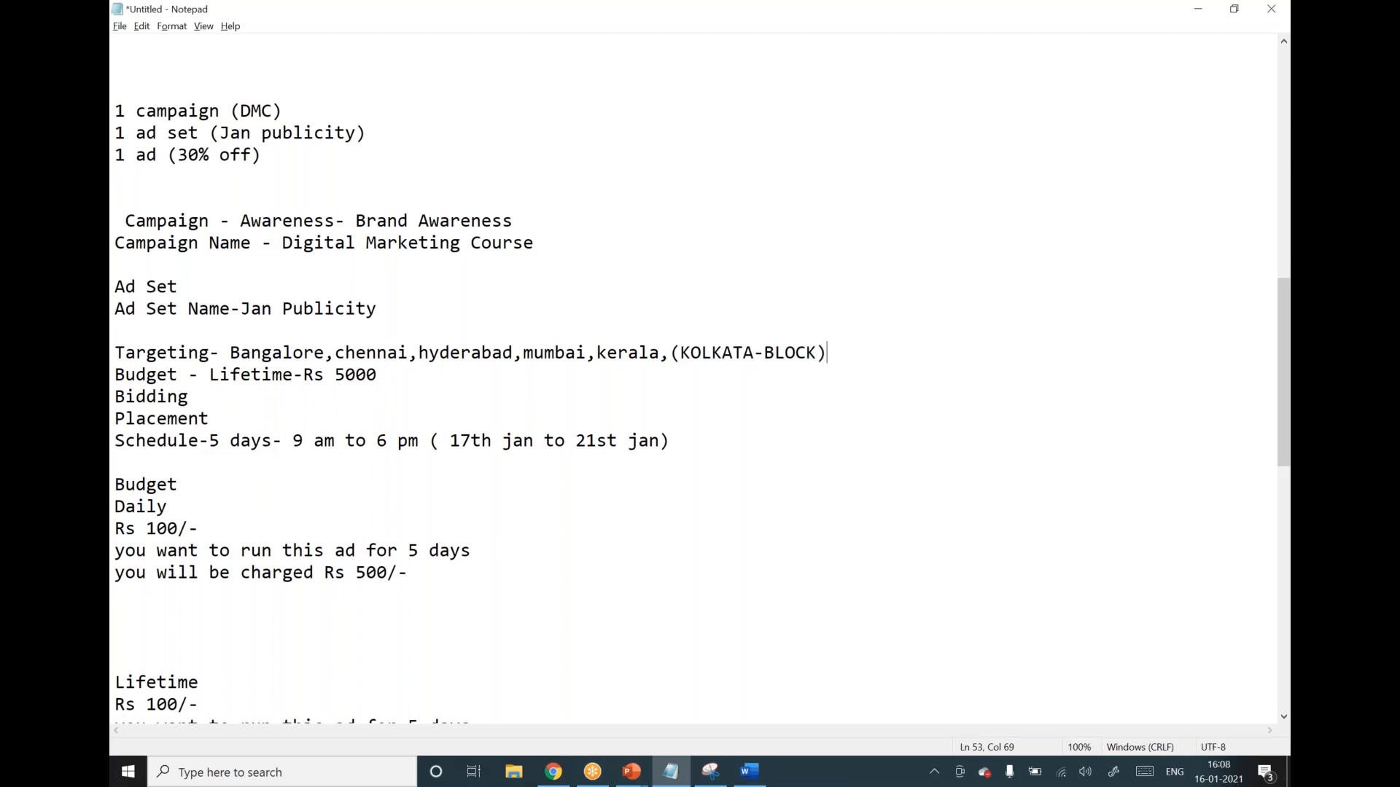
Back in Ads Manager, exclude the city Kolkata, West Bengal, India from the audience locations.
{"action": "left_click", "coordinate": [554, 771]}
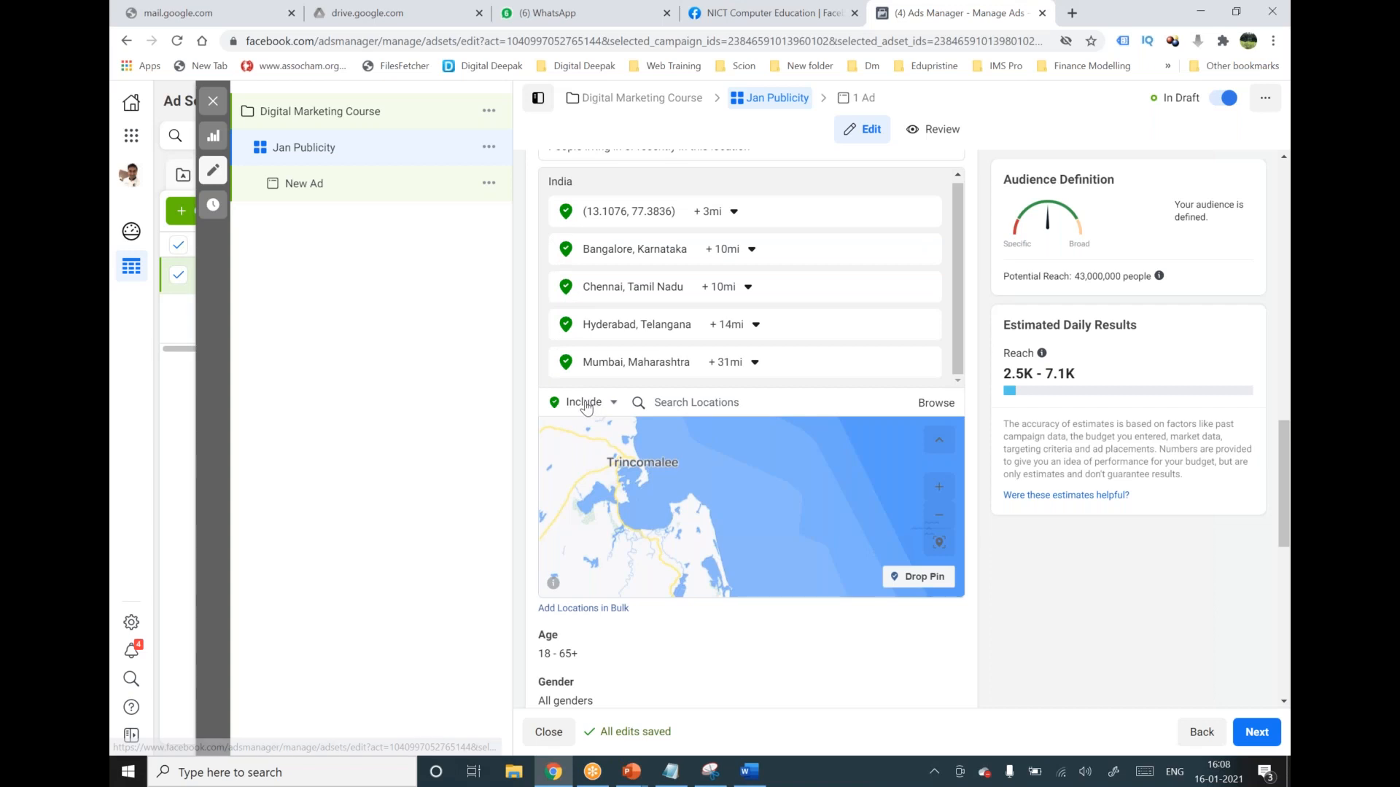
{"action": "left_click", "coordinate": [613, 408]}
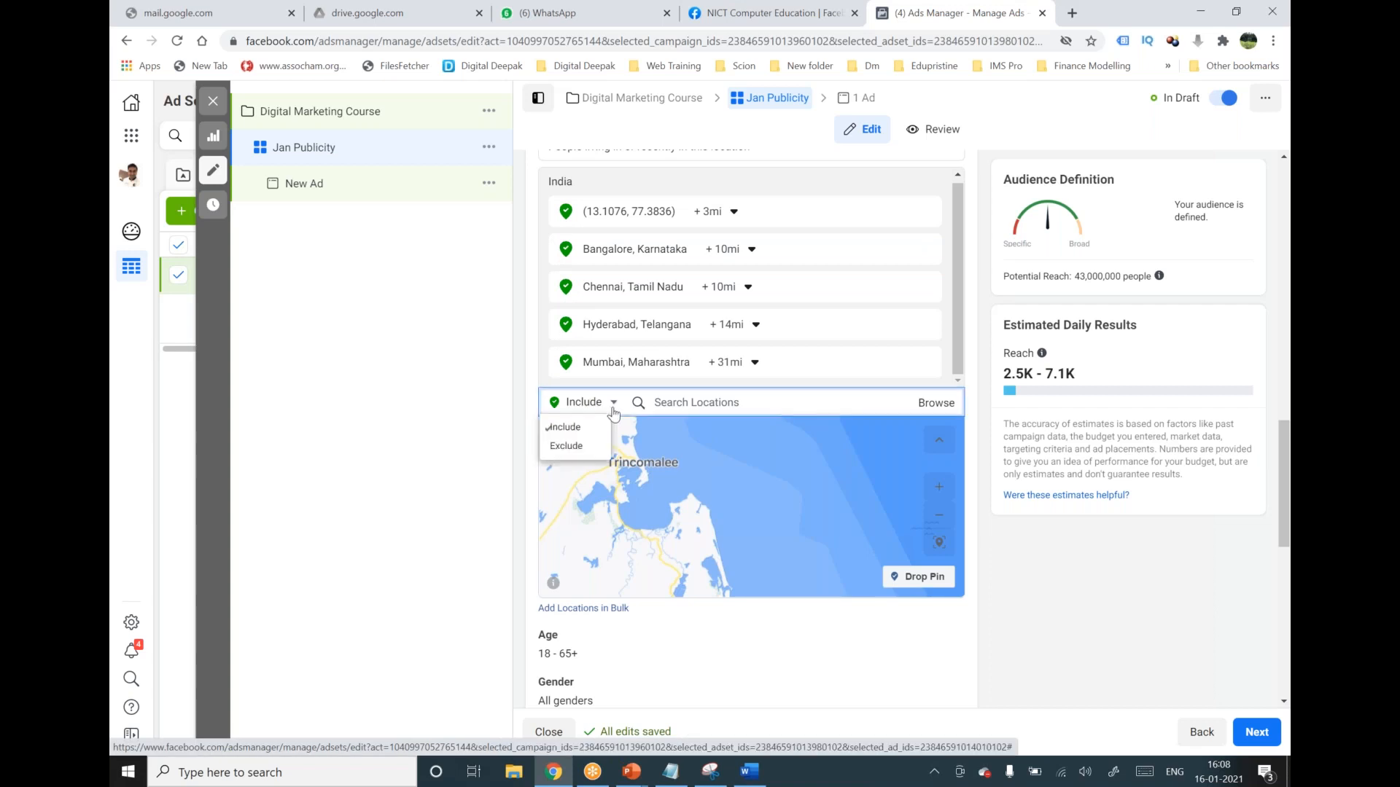
{"action": "left_click", "coordinate": [582, 457]}
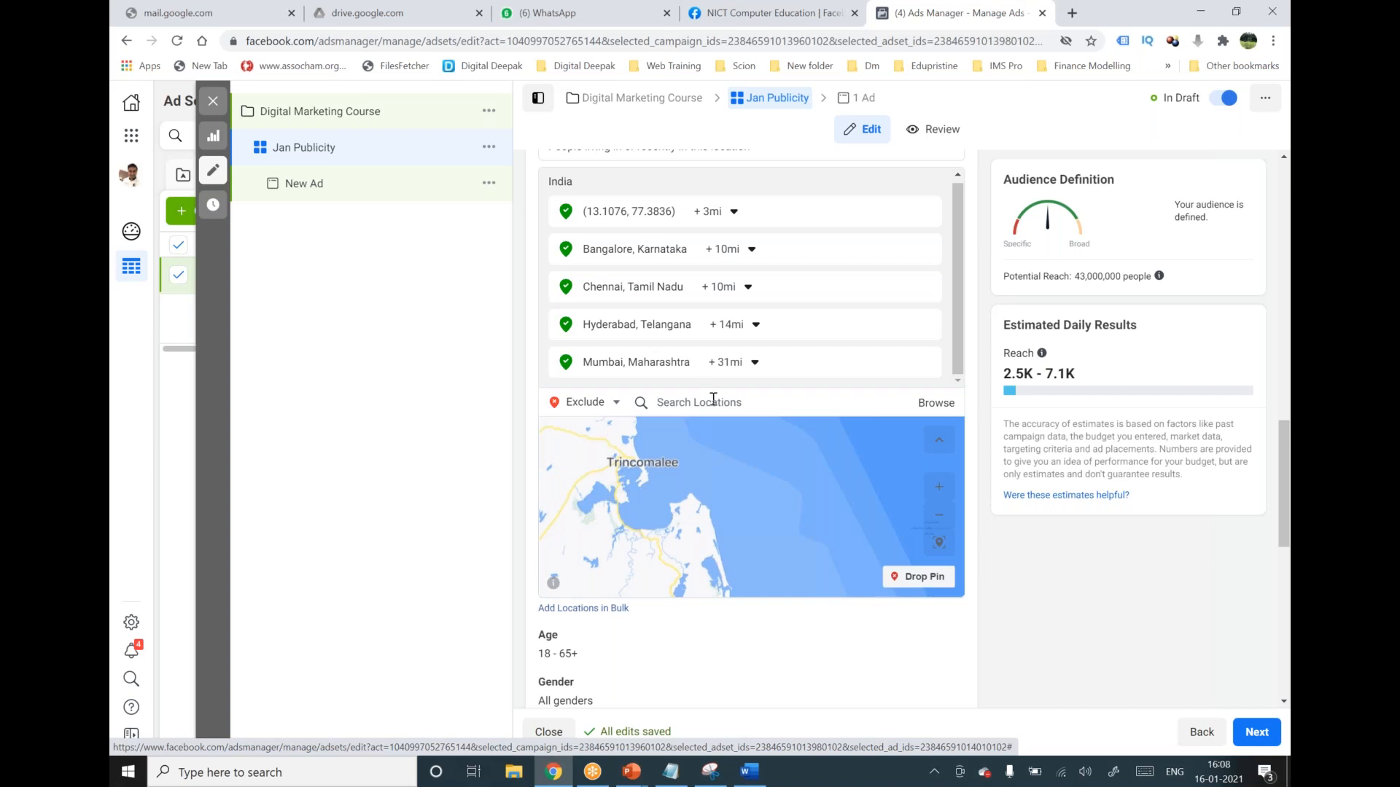
{"action": "type", "text": "KOL"}
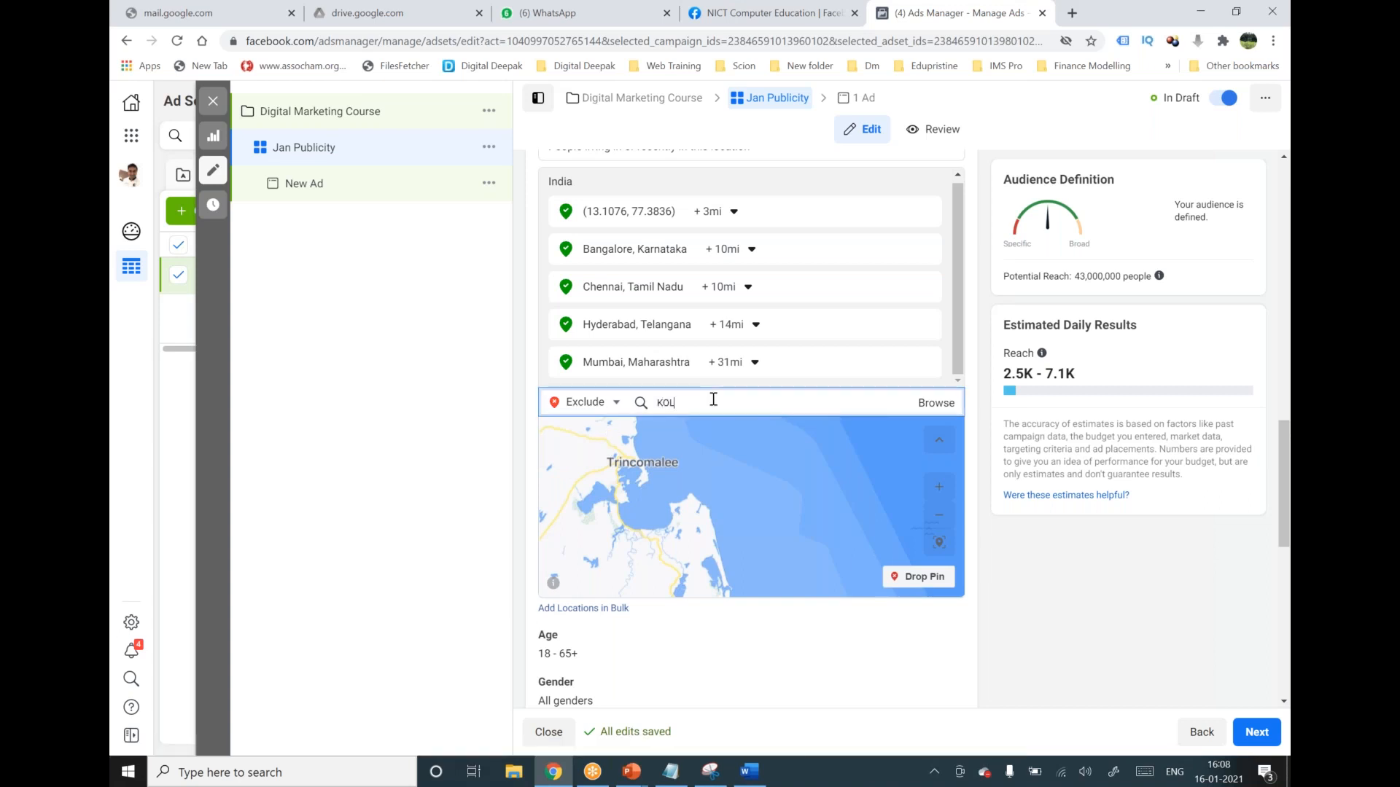
{"action": "type", "text": "K"}
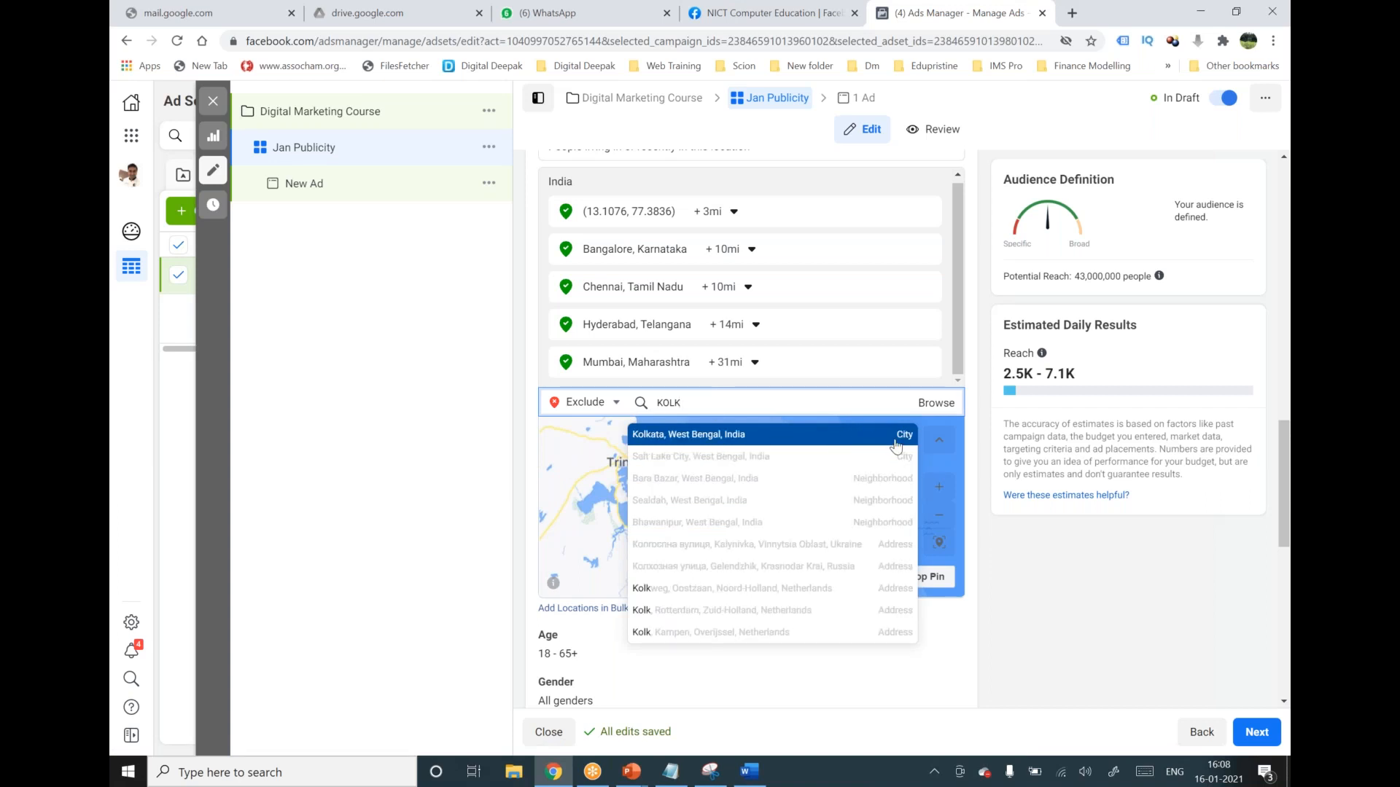
{"action": "left_click", "coordinate": [842, 440]}
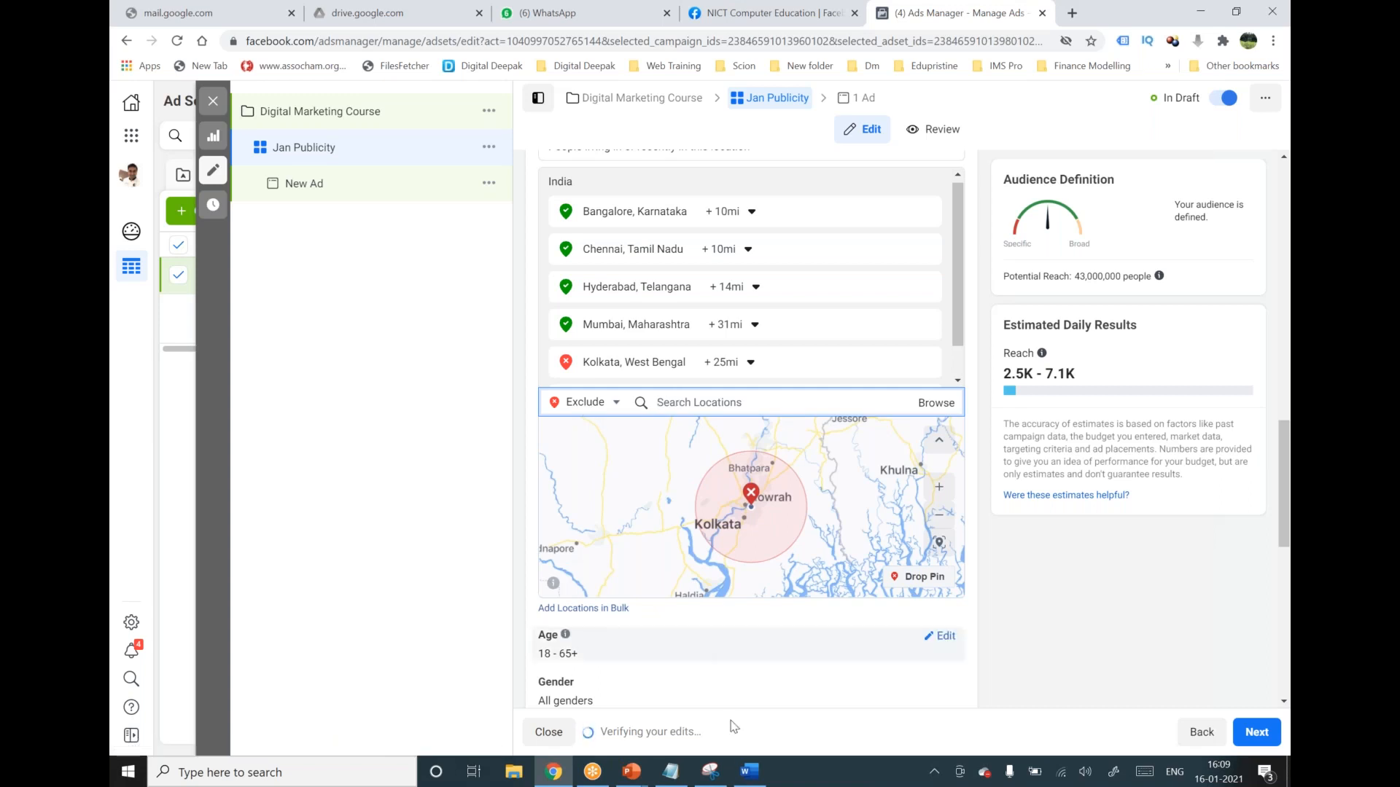
Switch to the Notepad notes and append (DISTANCE,Drop pin,block,add) to the Targeting line.
{"action": "left_click", "coordinate": [671, 775]}
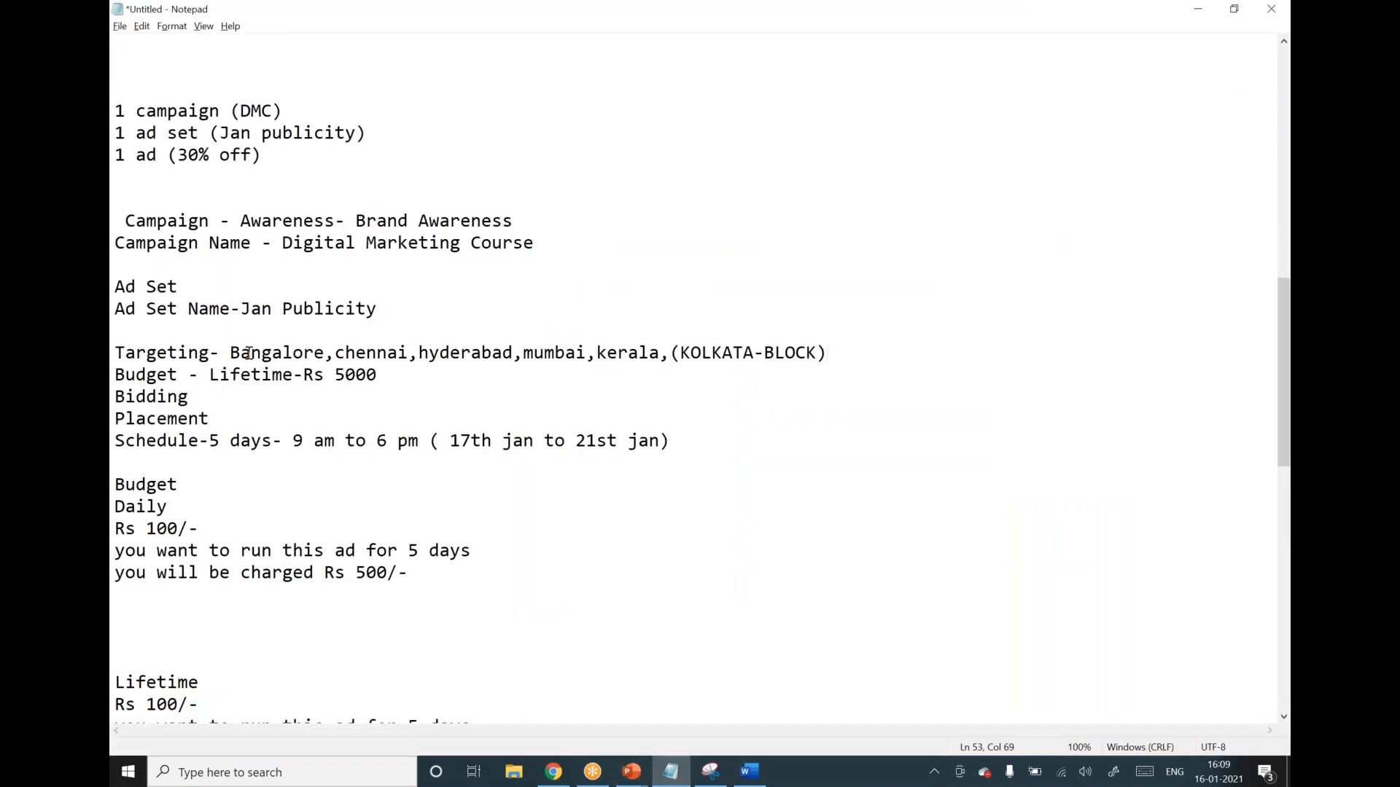
{"action": "left_click_drag", "start_coordinate": [229, 353], "coordinate": [643, 354]}
{"action": "left_click", "coordinate": [883, 353]}
{"action": "type", "text": "("}
{"action": "type", "text": "DISTANCE,"}
{"action": "type", "text": "M"}
{"action": "key", "text": "BackSpace"}
{"action": "type", "text": "Drop pin,bl"}
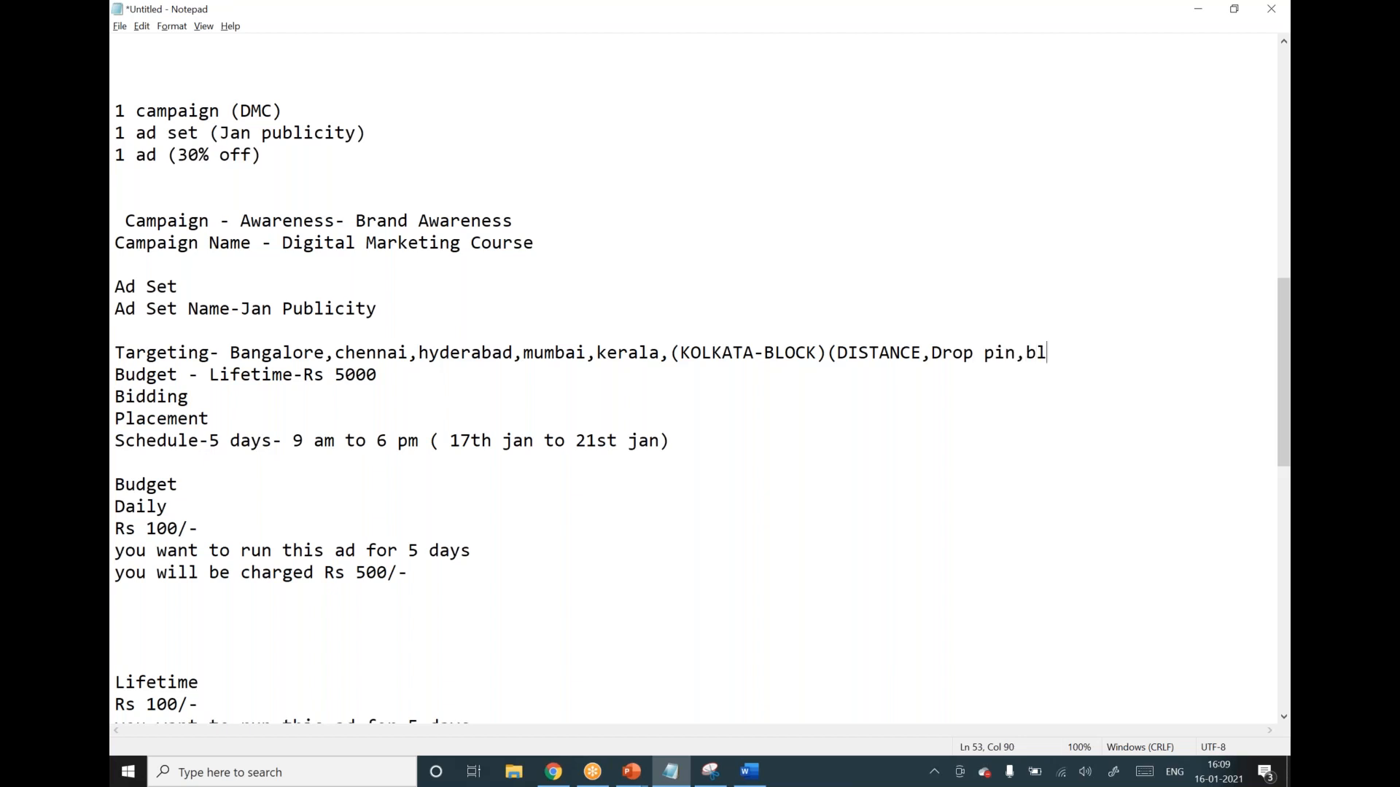
{"action": "type", "text": "ock,add)"}
Back in Ads Manager, set the audience age range to 20 to 50 and open the gender setting for editing.
{"action": "left_click", "coordinate": [628, 771]}
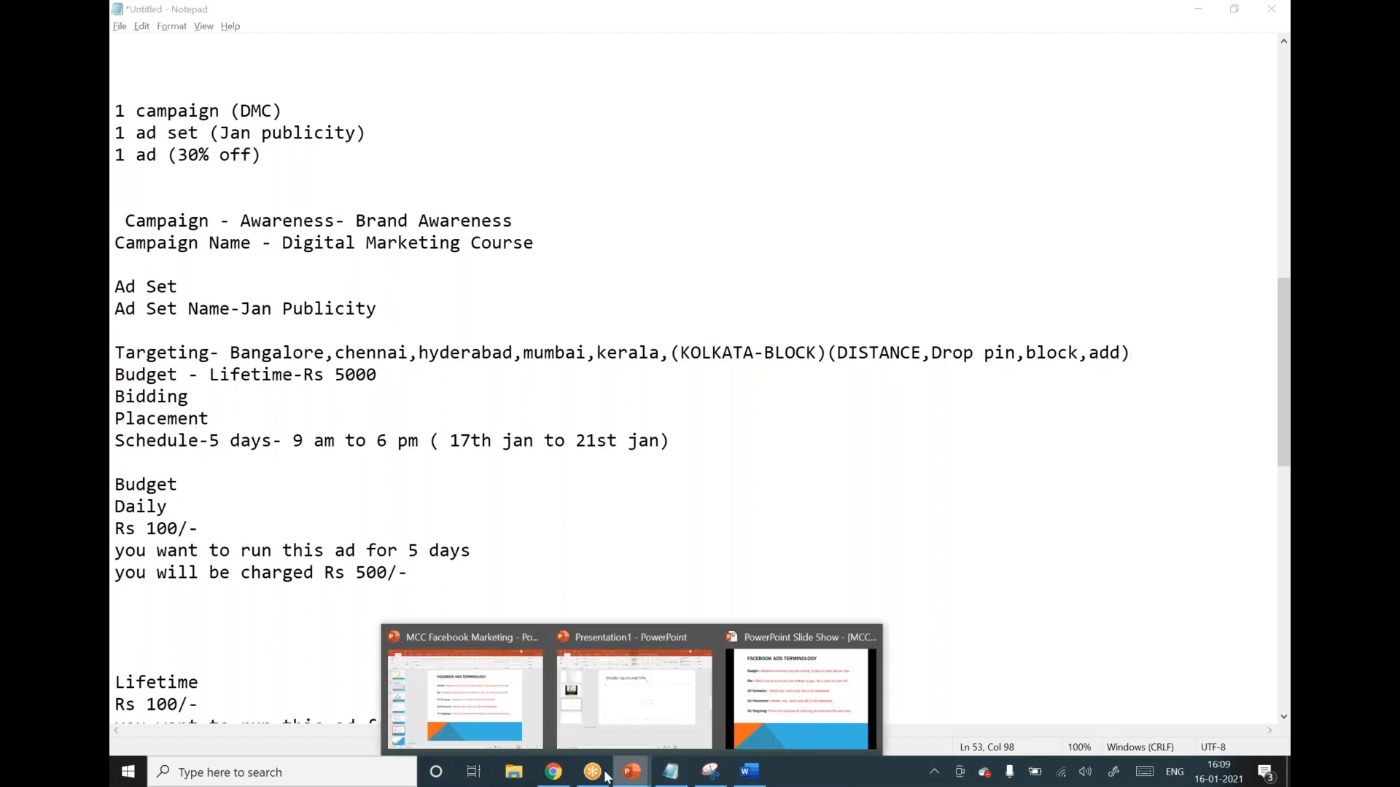
{"action": "left_click", "coordinate": [554, 772]}
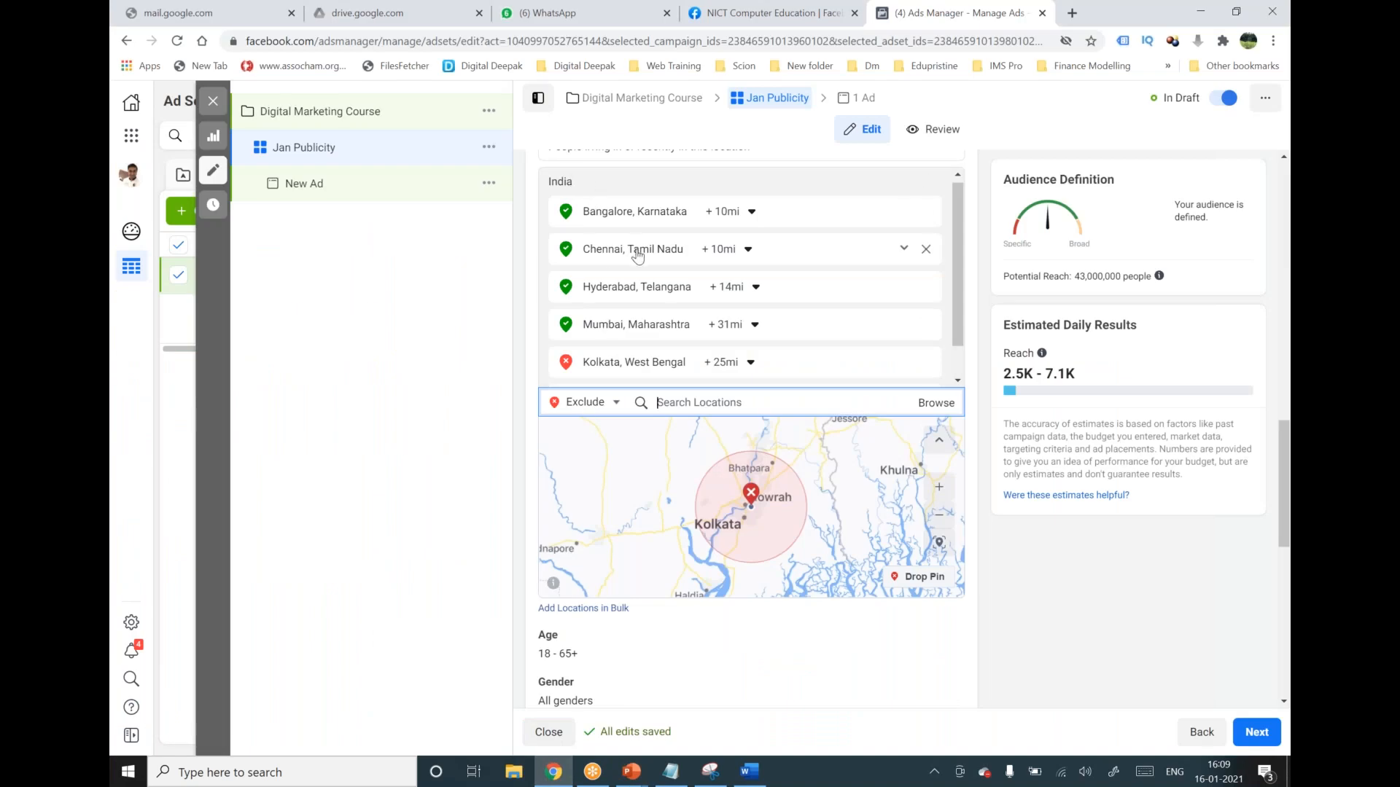
{"action": "scroll", "coordinate": [854, 472], "scroll_direction": "down", "scroll_amount": 3}
{"action": "scroll", "coordinate": [982, 536], "scroll_direction": "up", "scroll_amount": 1}
{"action": "scroll", "coordinate": [982, 540], "scroll_direction": "down", "scroll_amount": 6}
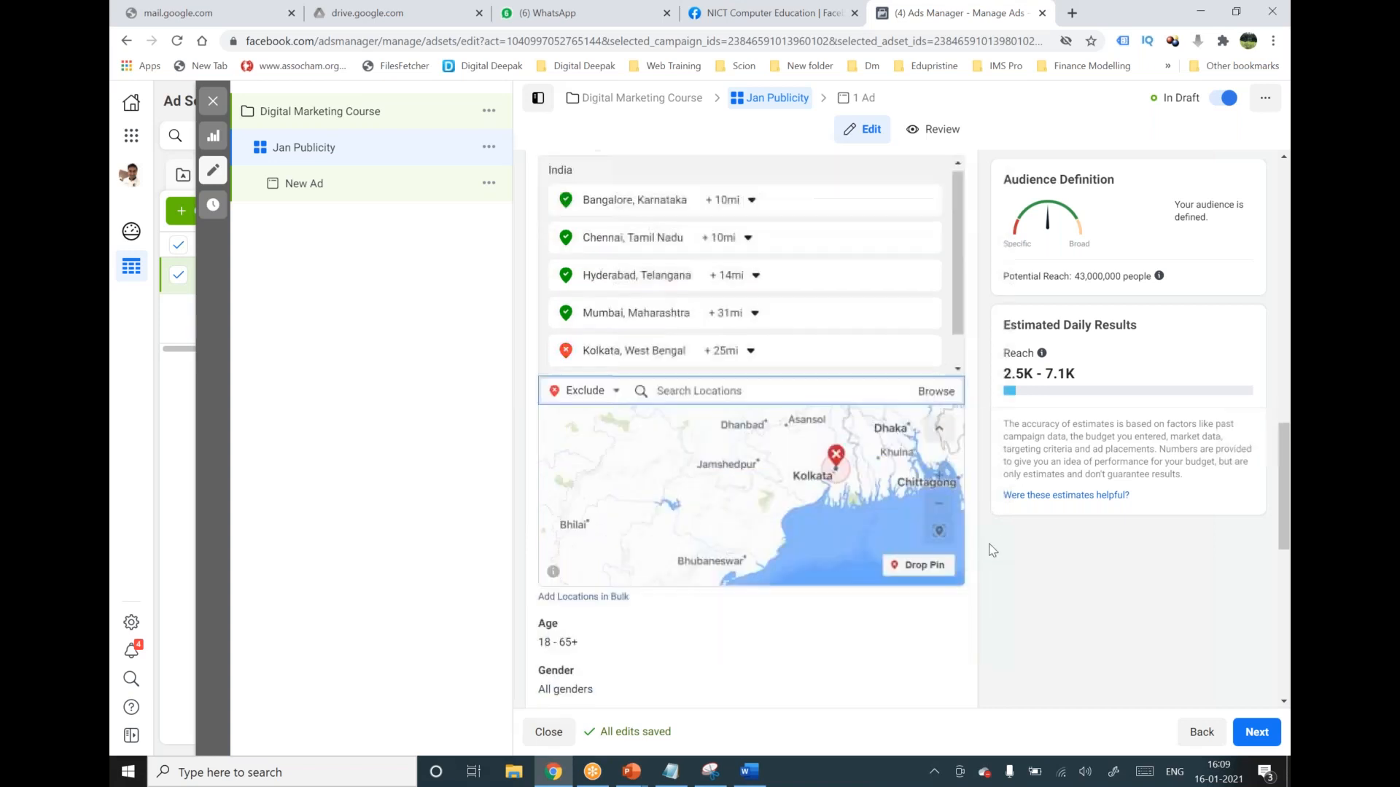
{"action": "mouse_move", "coordinate": [549, 257]}
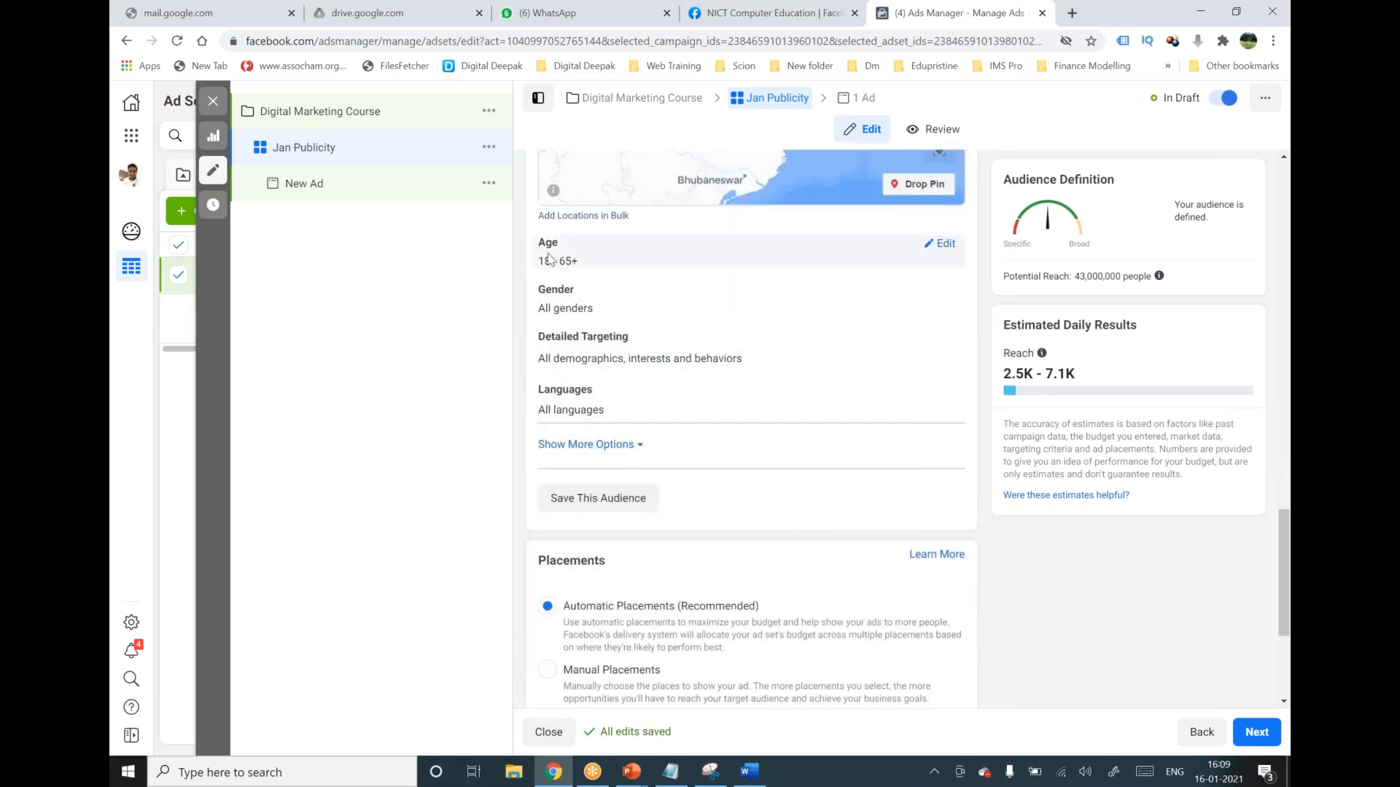
{"action": "left_click", "coordinate": [945, 245]}
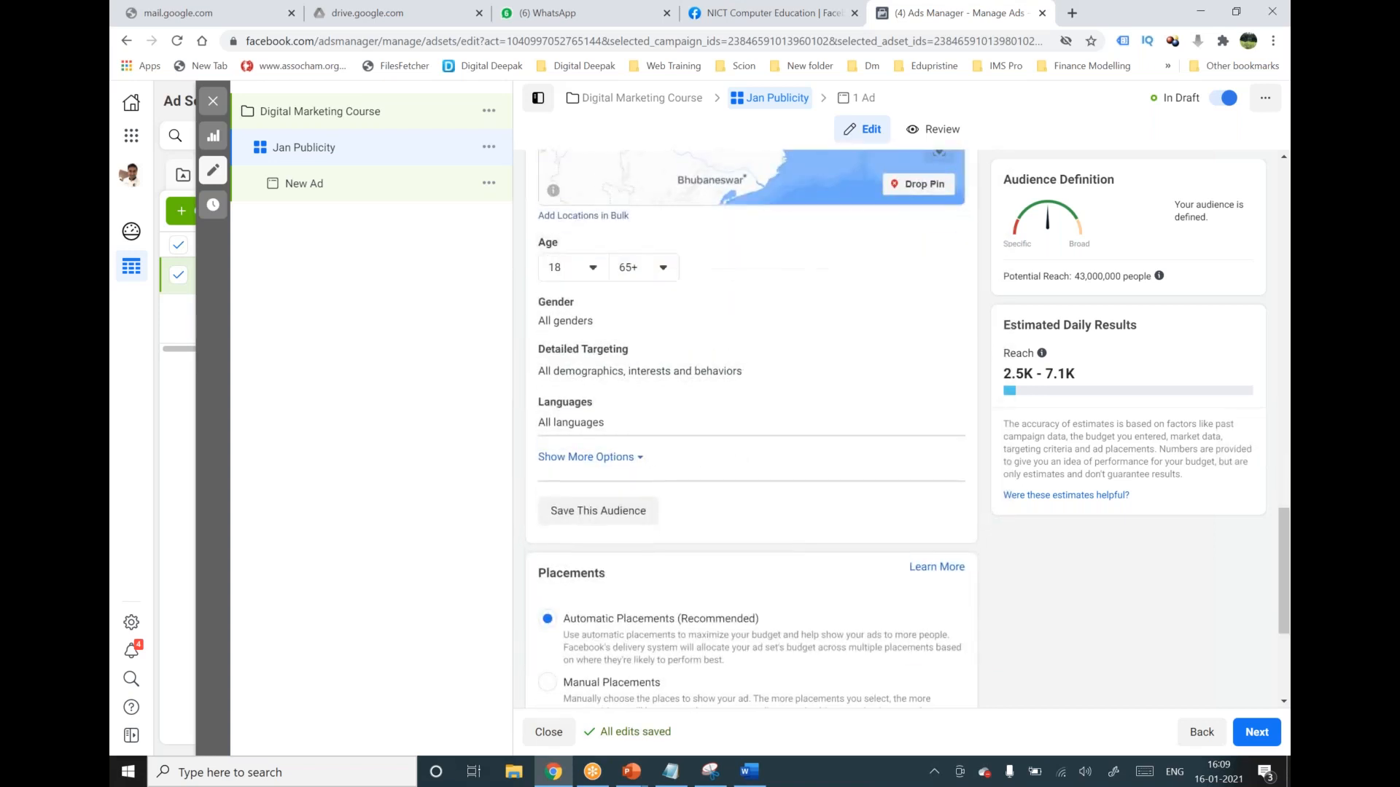
{"action": "left_click", "coordinate": [595, 270]}
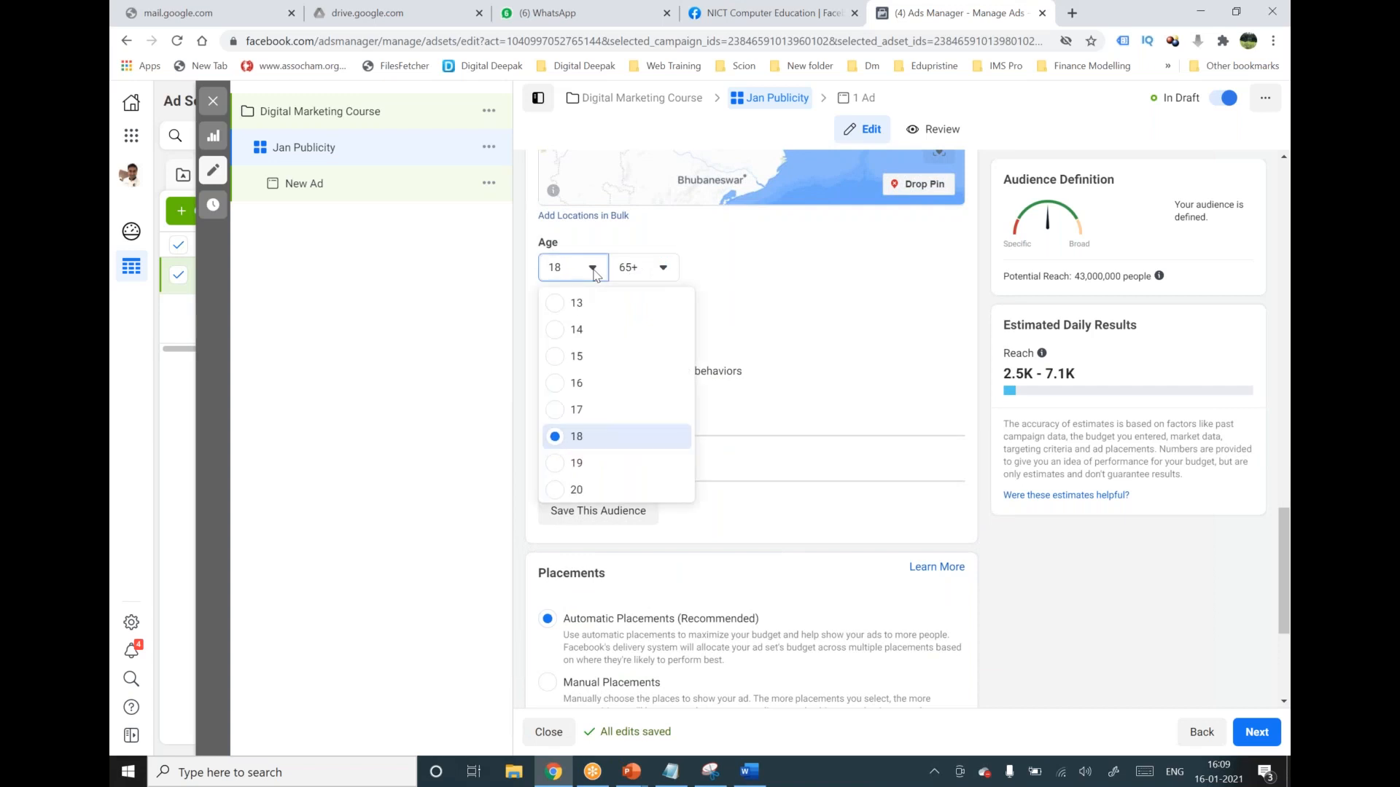
{"action": "scroll", "coordinate": [604, 366], "scroll_direction": "down", "scroll_amount": 1}
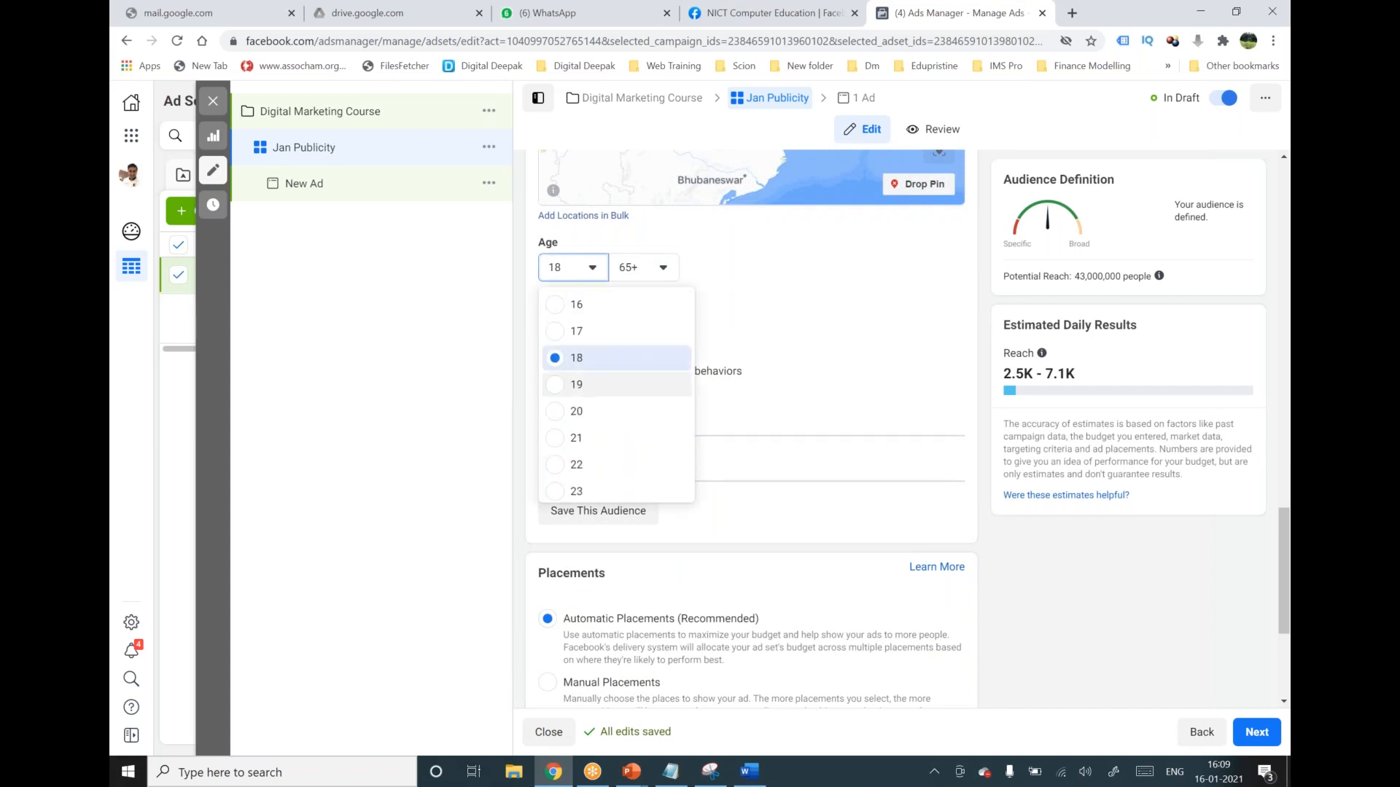
{"action": "left_click", "coordinate": [563, 411]}
{"action": "left_click", "coordinate": [654, 269]}
{"action": "scroll", "coordinate": [648, 325], "scroll_direction": "up", "scroll_amount": 3}
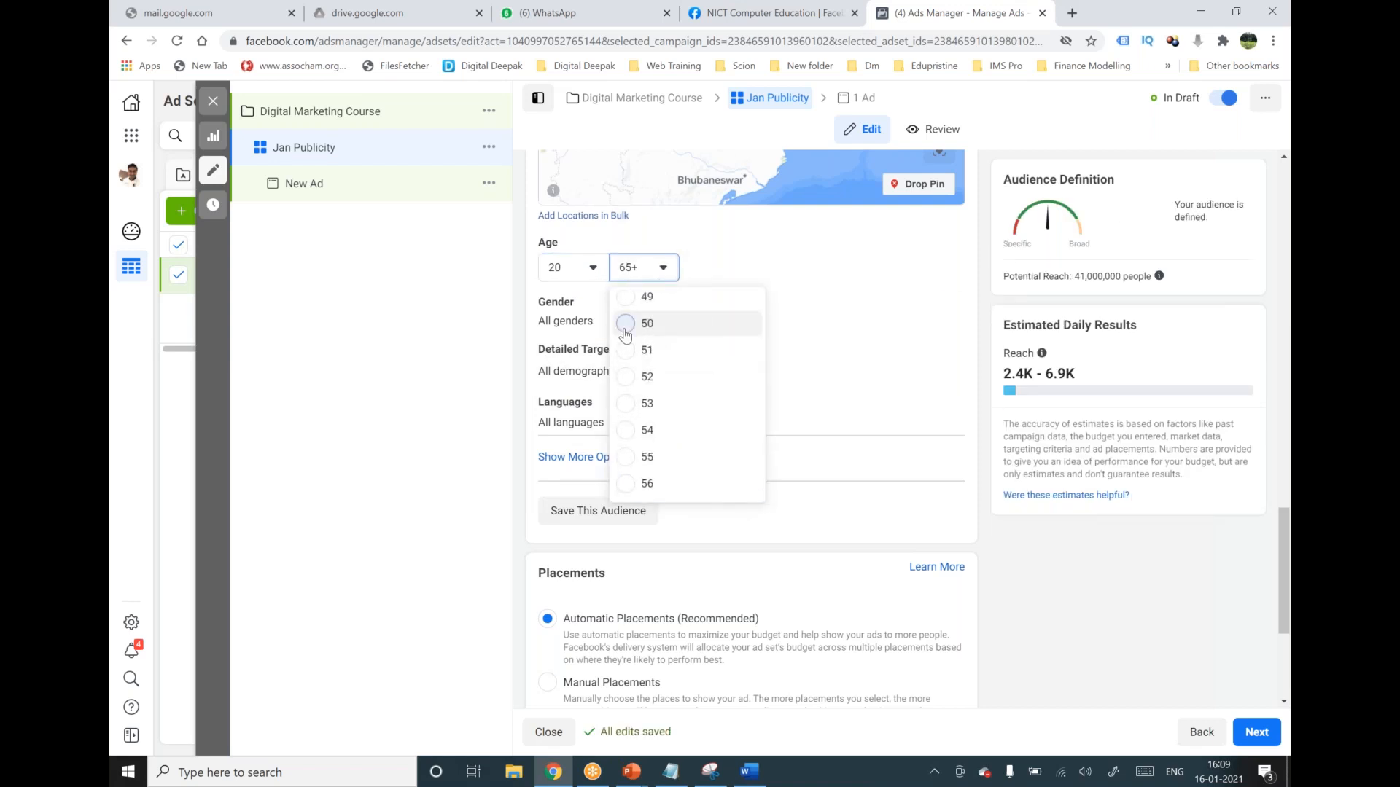
{"action": "left_click", "coordinate": [625, 324]}
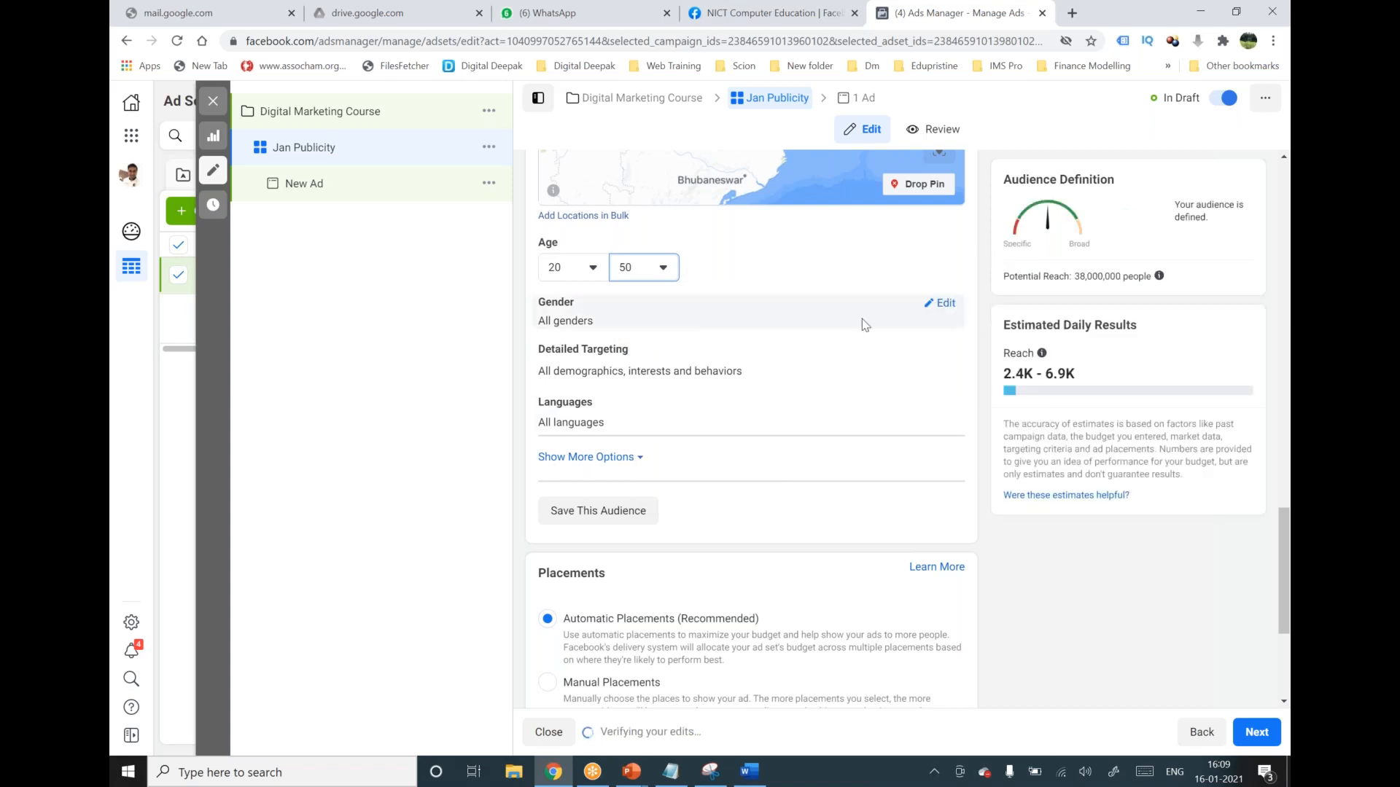
{"action": "left_click", "coordinate": [669, 321]}
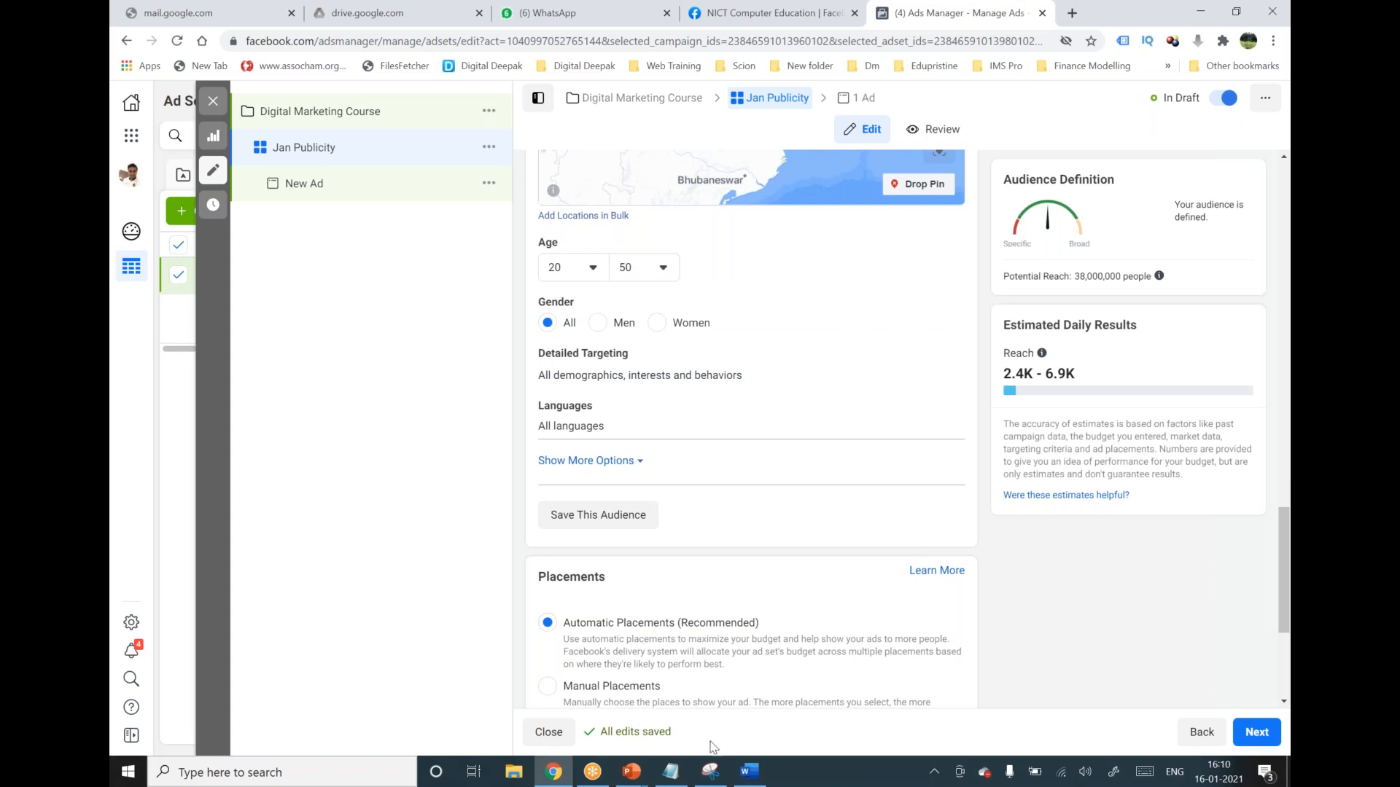
Switch to the Notepad notes and add the line age- 20 to 50 below the Targeting line.
{"action": "left_click", "coordinate": [744, 772]}
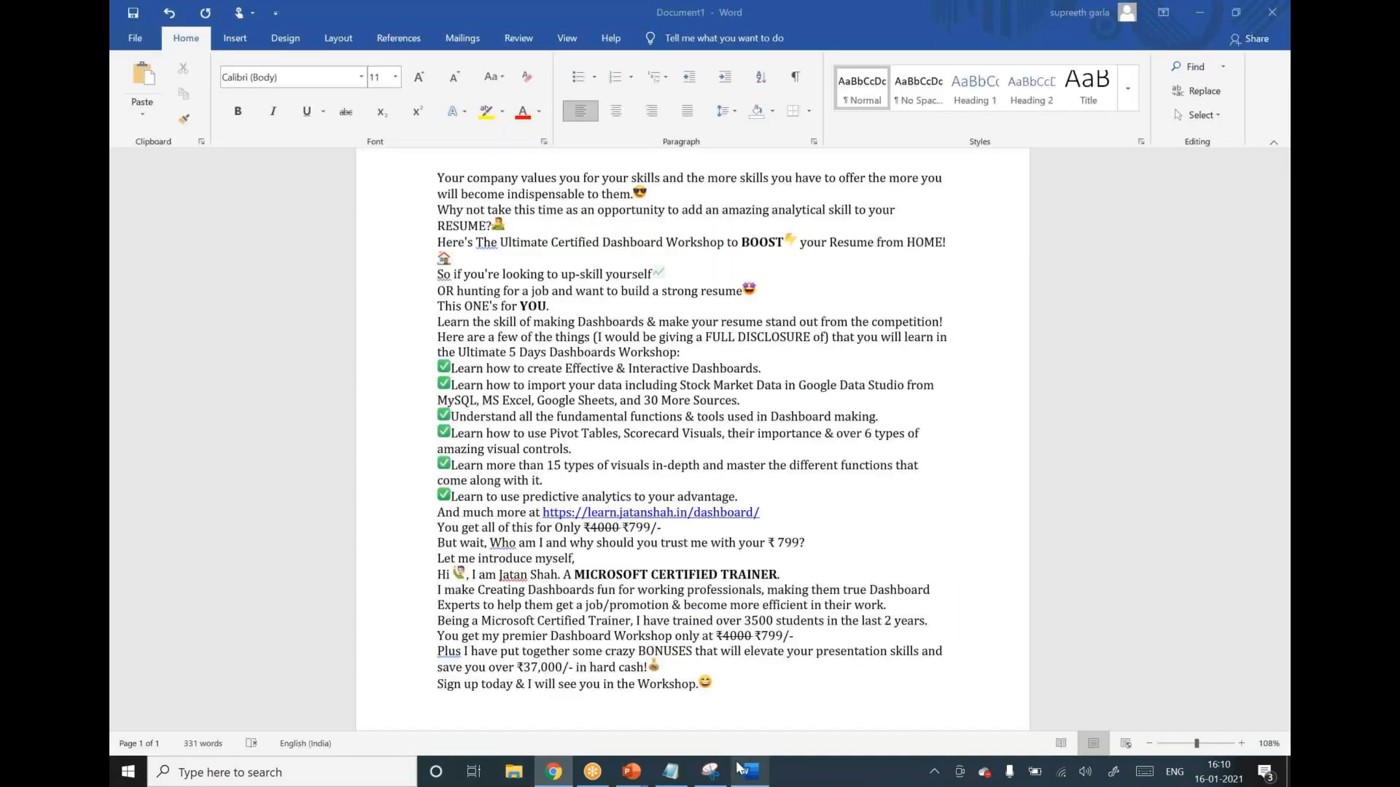
{"action": "left_click", "coordinate": [670, 771]}
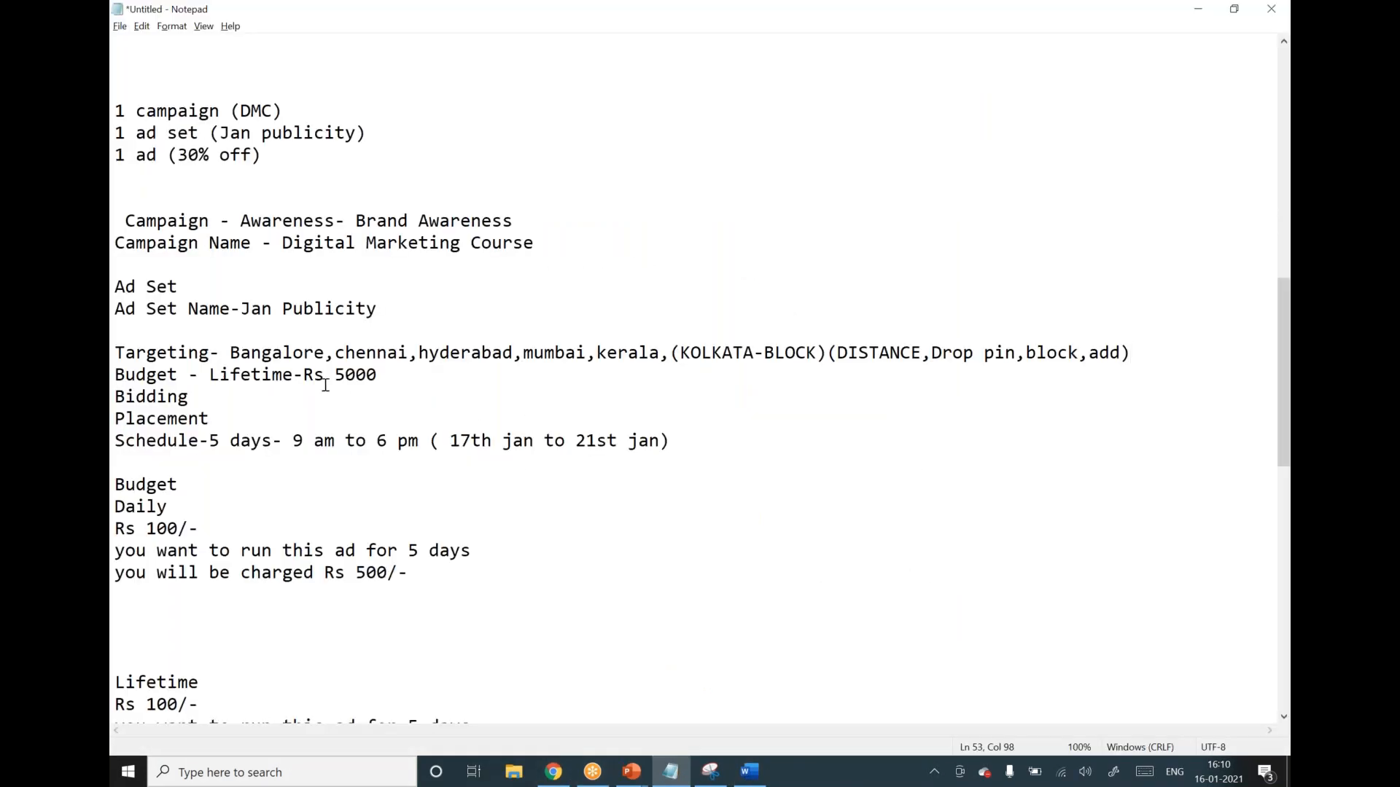
{"action": "left_click", "coordinate": [1033, 93]}
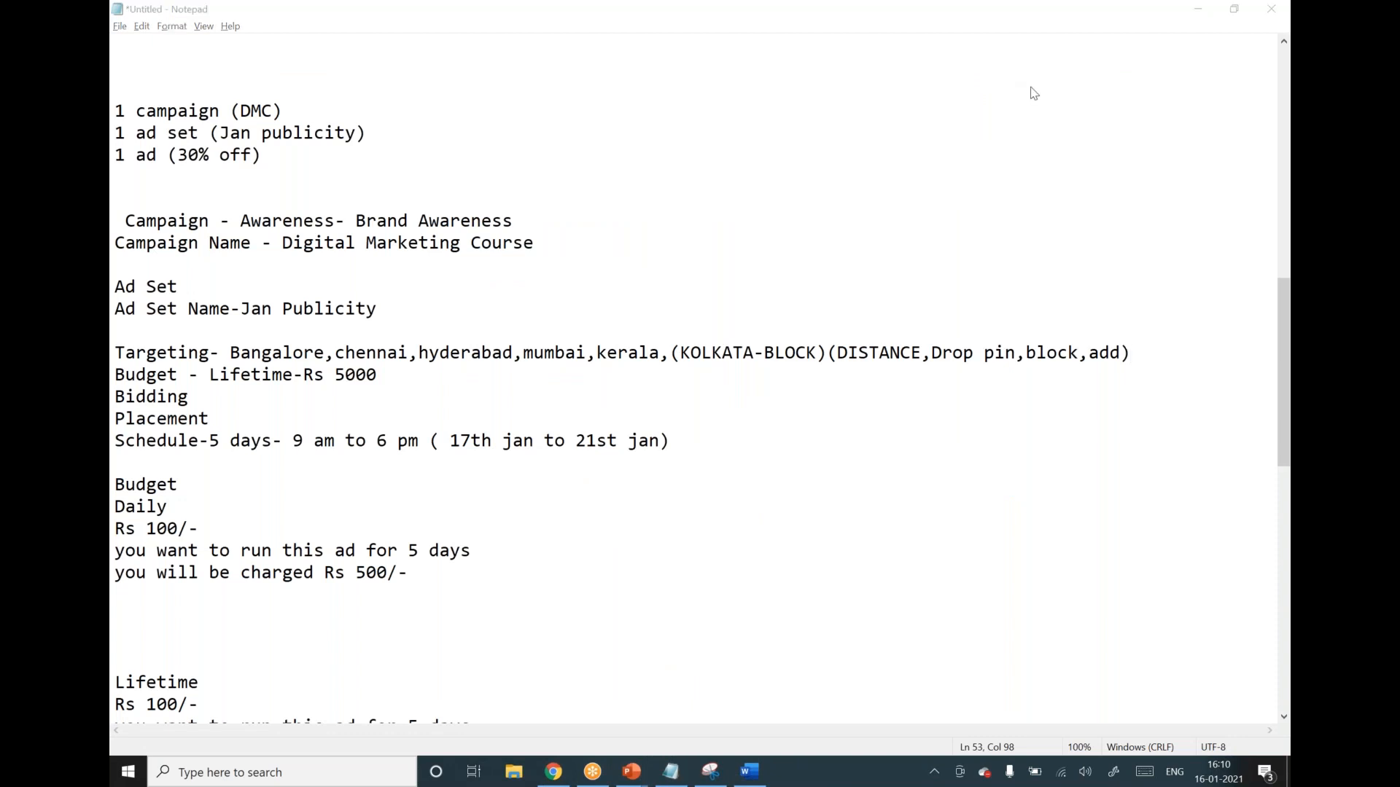
{"action": "left_click", "coordinate": [1144, 353]}
{"action": "key", "text": "Return"}
{"action": "type", "text": "ag"}
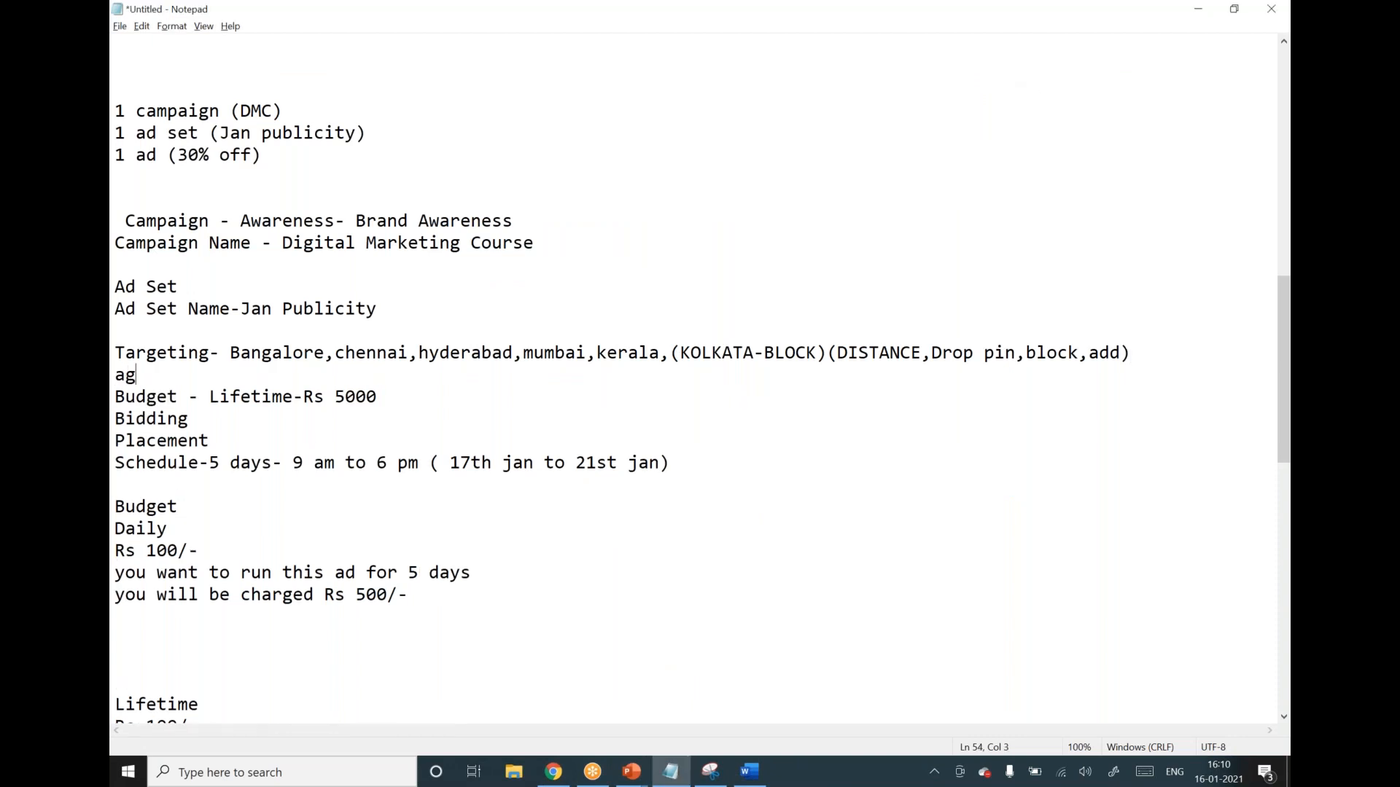
{"action": "type", "text": "e- 20 to 50"}
Add the line Gender both men and women below the age line in the notes.
{"action": "key", "text": "Return"}
{"action": "type", "text": "Gend"}
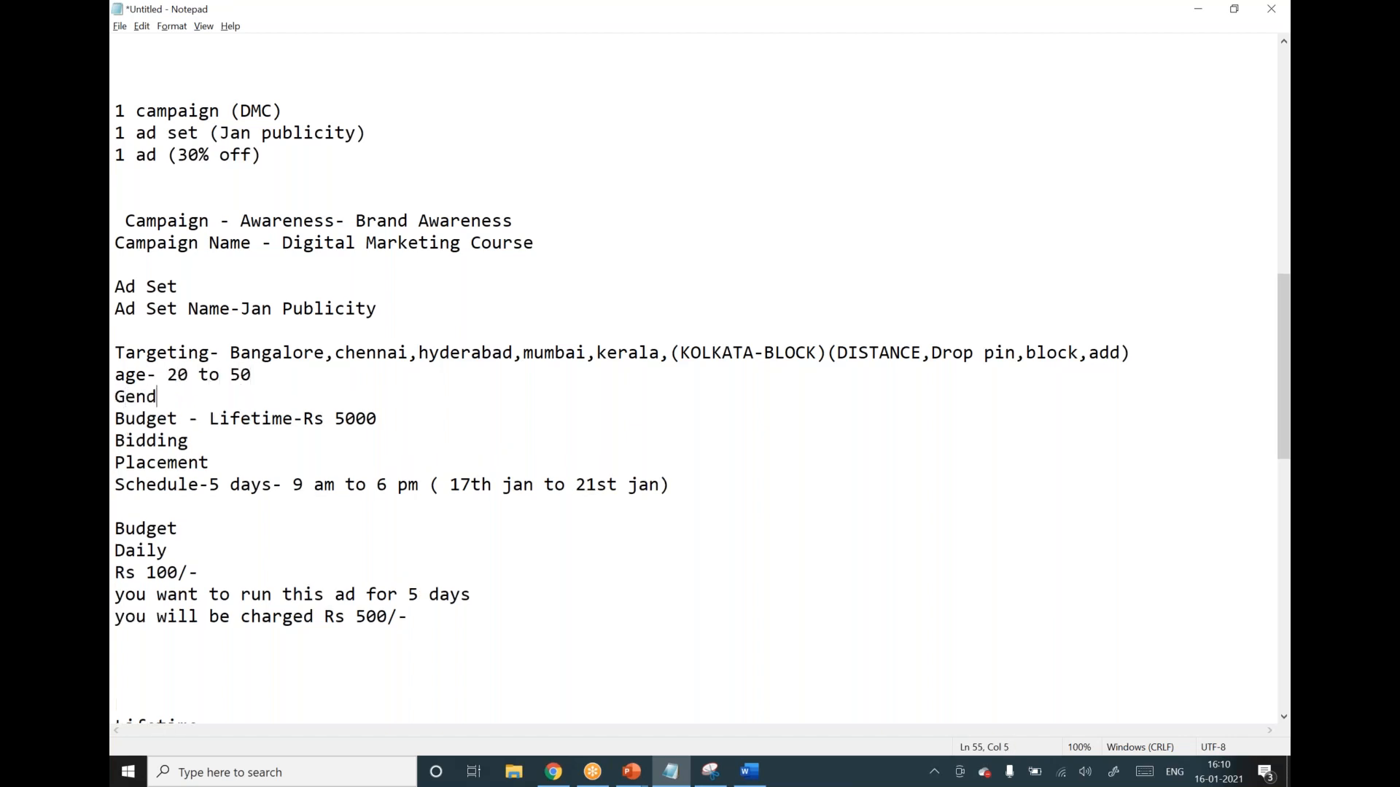
{"action": "type", "text": "er both men and "}
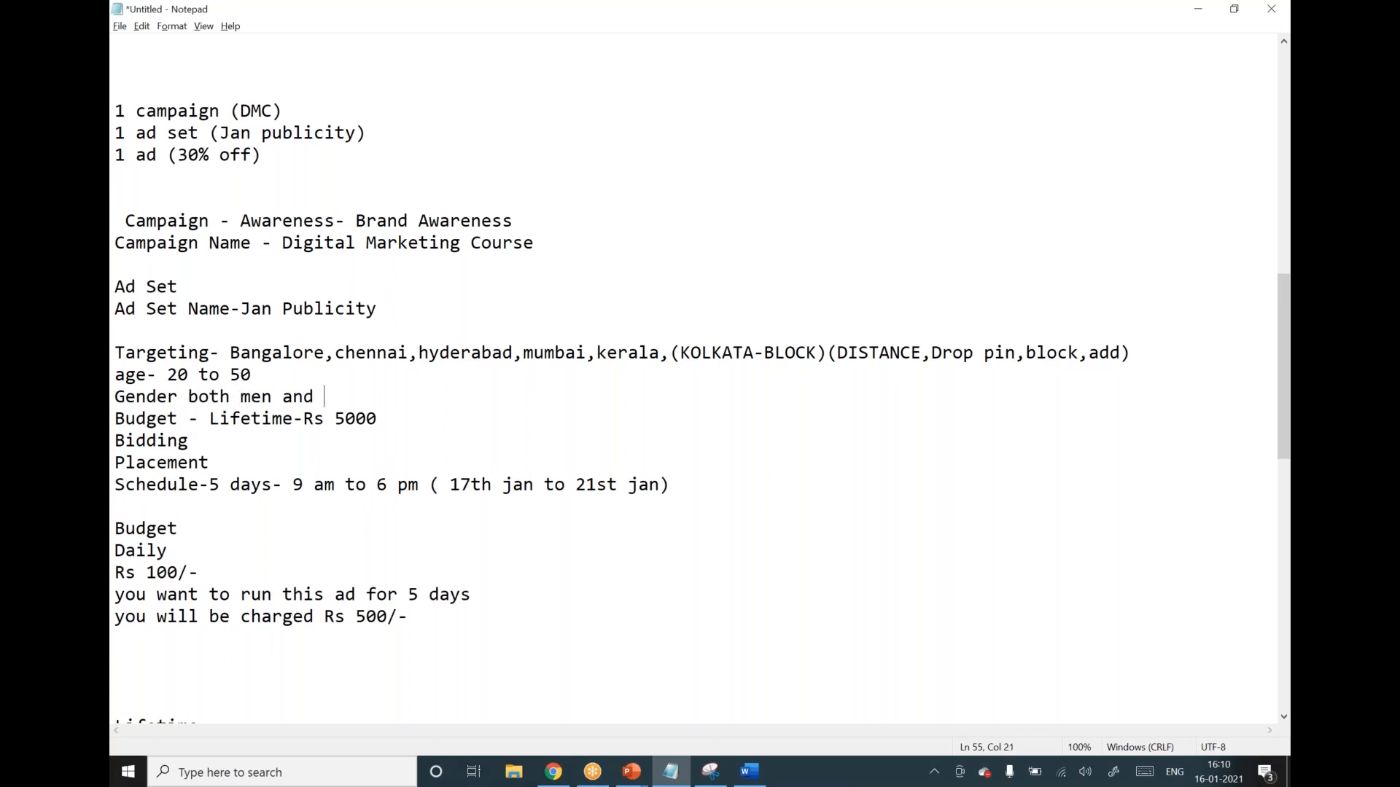
{"action": "type", "text": "woem"}
{"action": "key", "text": "BackSpace"}
{"action": "key", "text": "BackSpace"}
{"action": "type", "text": "men"}
Back in Ads Manager, switch the ad set to Manual Placements and dismiss the Select Multiple Placements recommendation.
{"action": "left_click", "coordinate": [554, 772]}
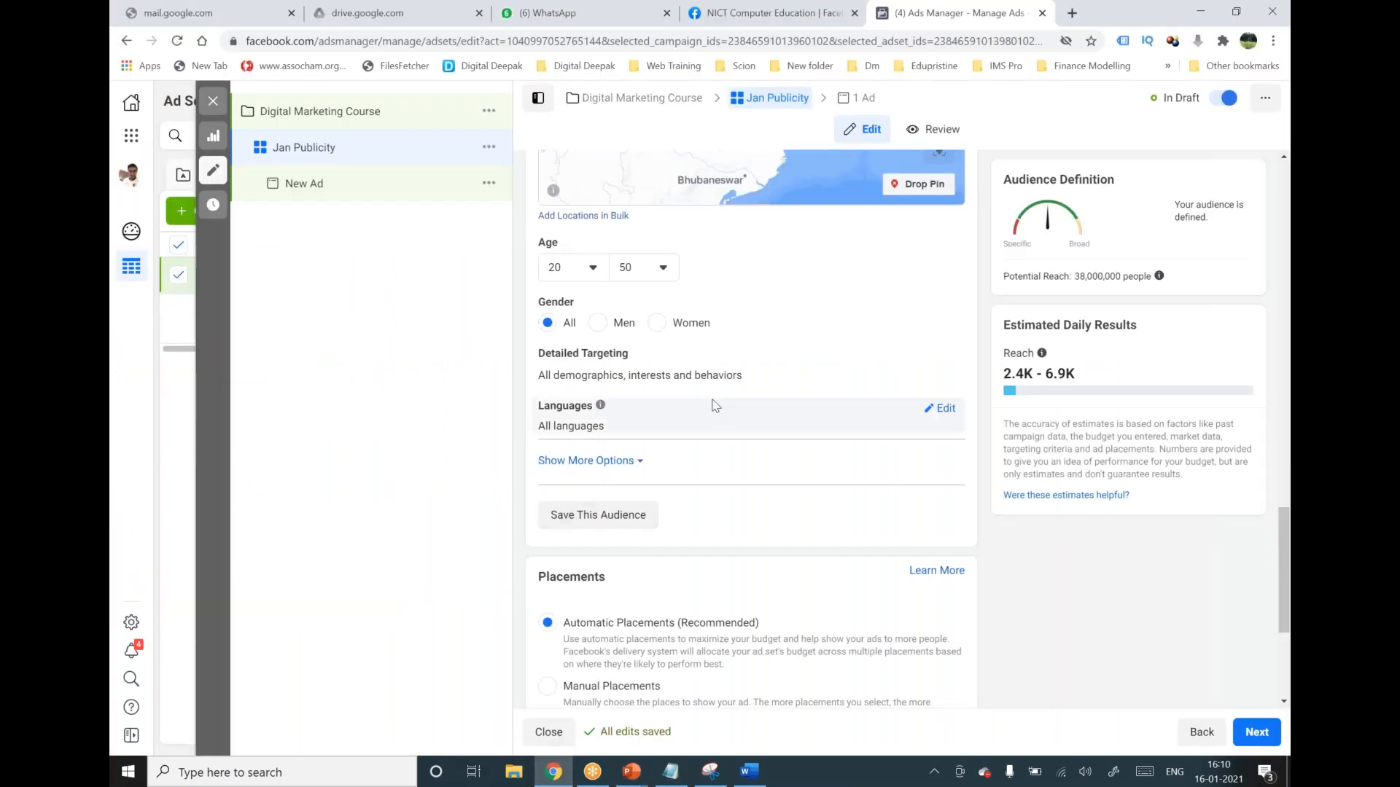
{"action": "scroll", "coordinate": [715, 406], "scroll_direction": "down", "scroll_amount": 3}
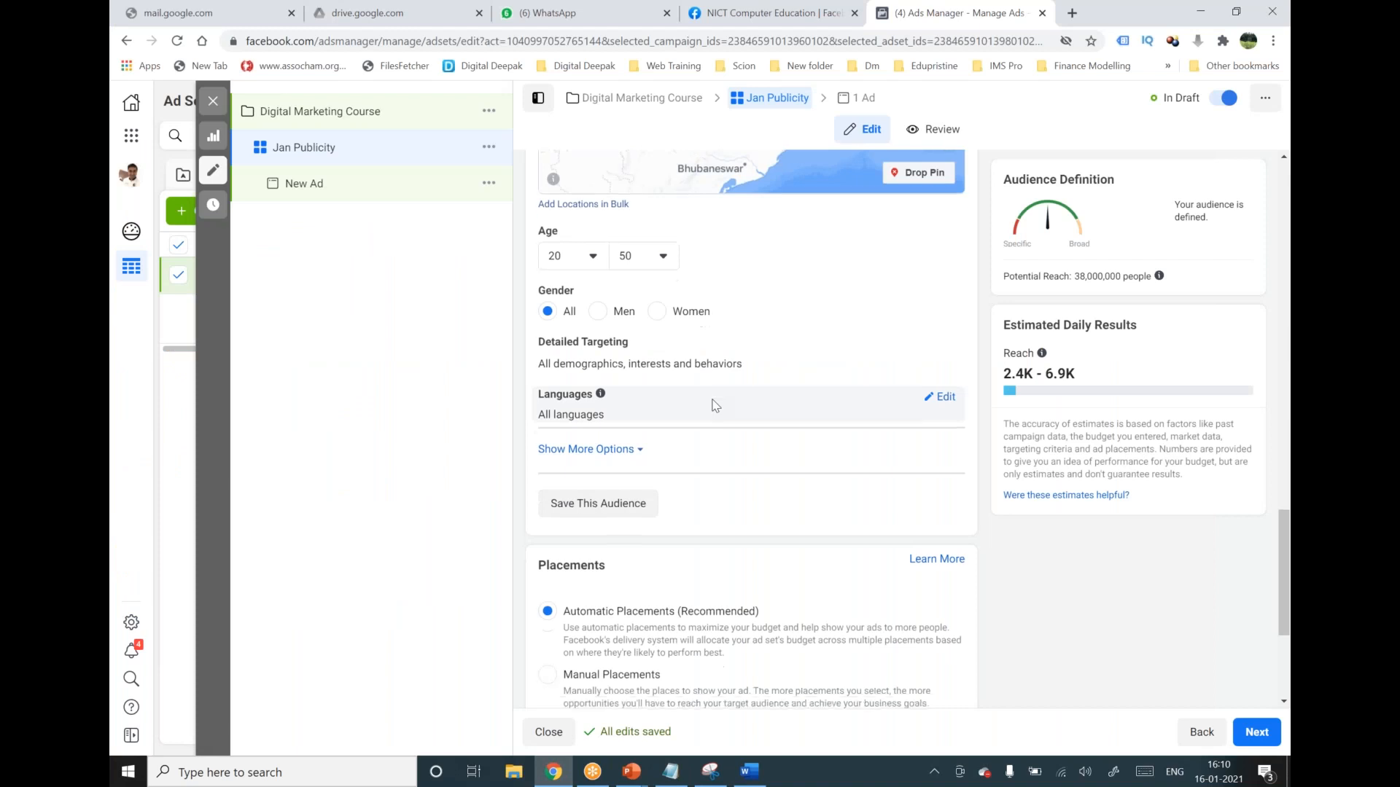
{"action": "left_click_drag", "start_coordinate": [609, 342], "coordinate": [539, 341]}
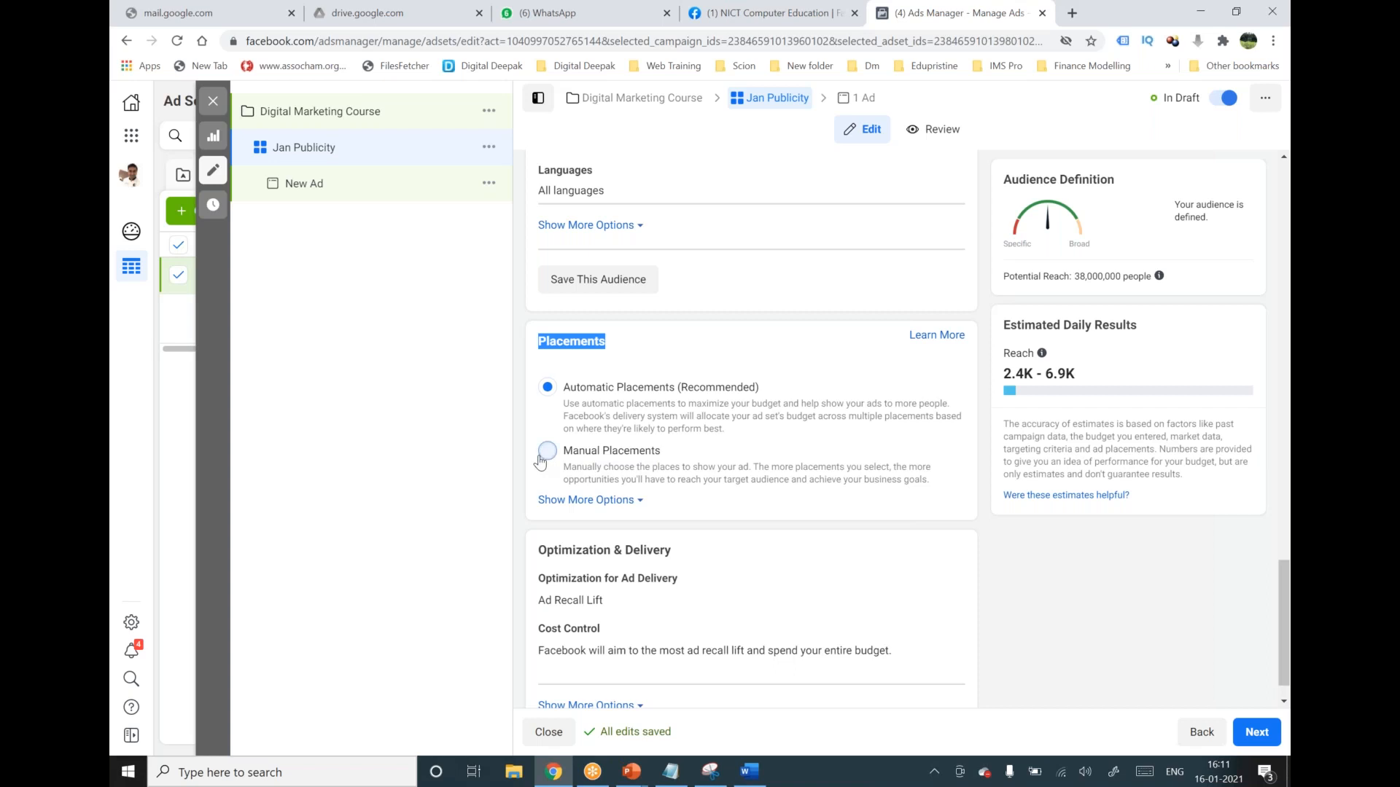
{"action": "left_click", "coordinate": [547, 451]}
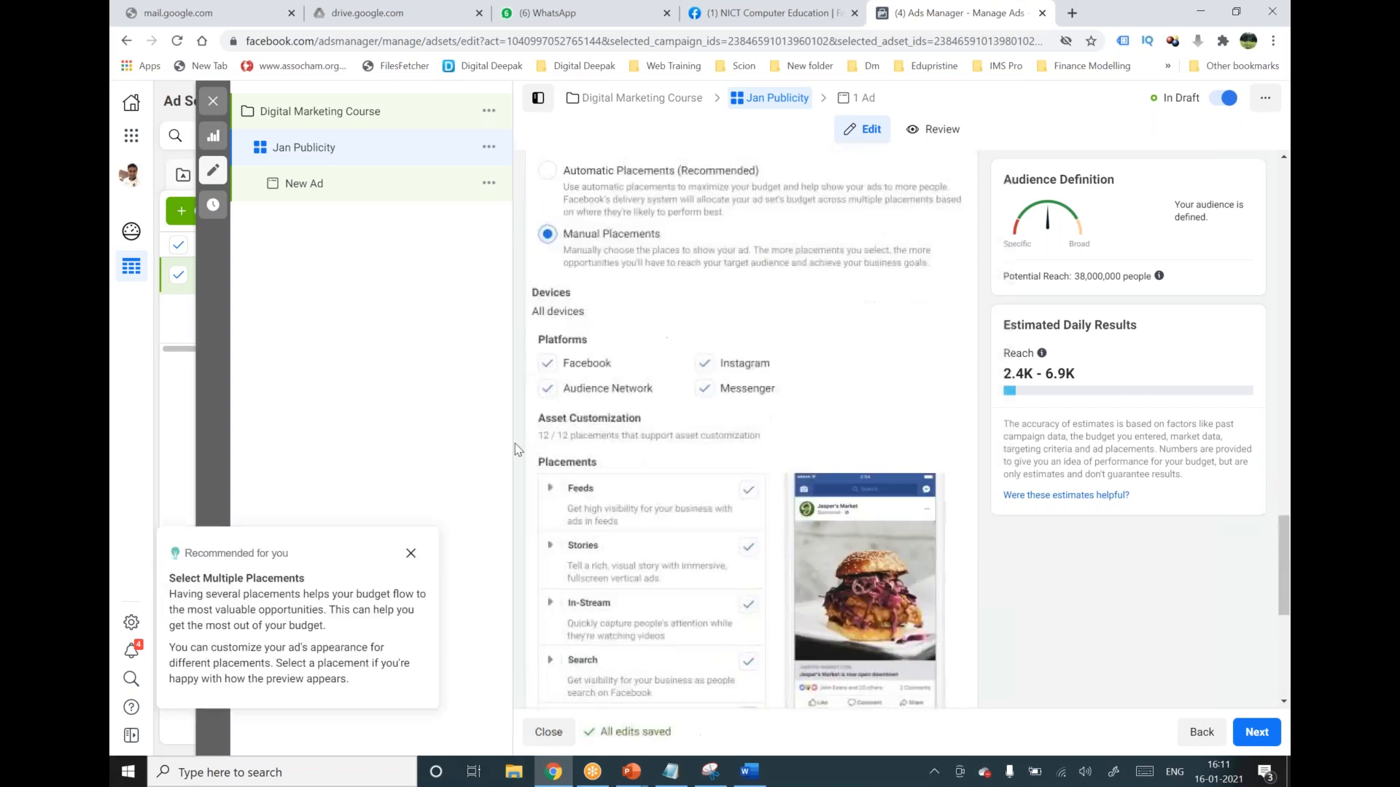
{"action": "left_click", "coordinate": [411, 553]}
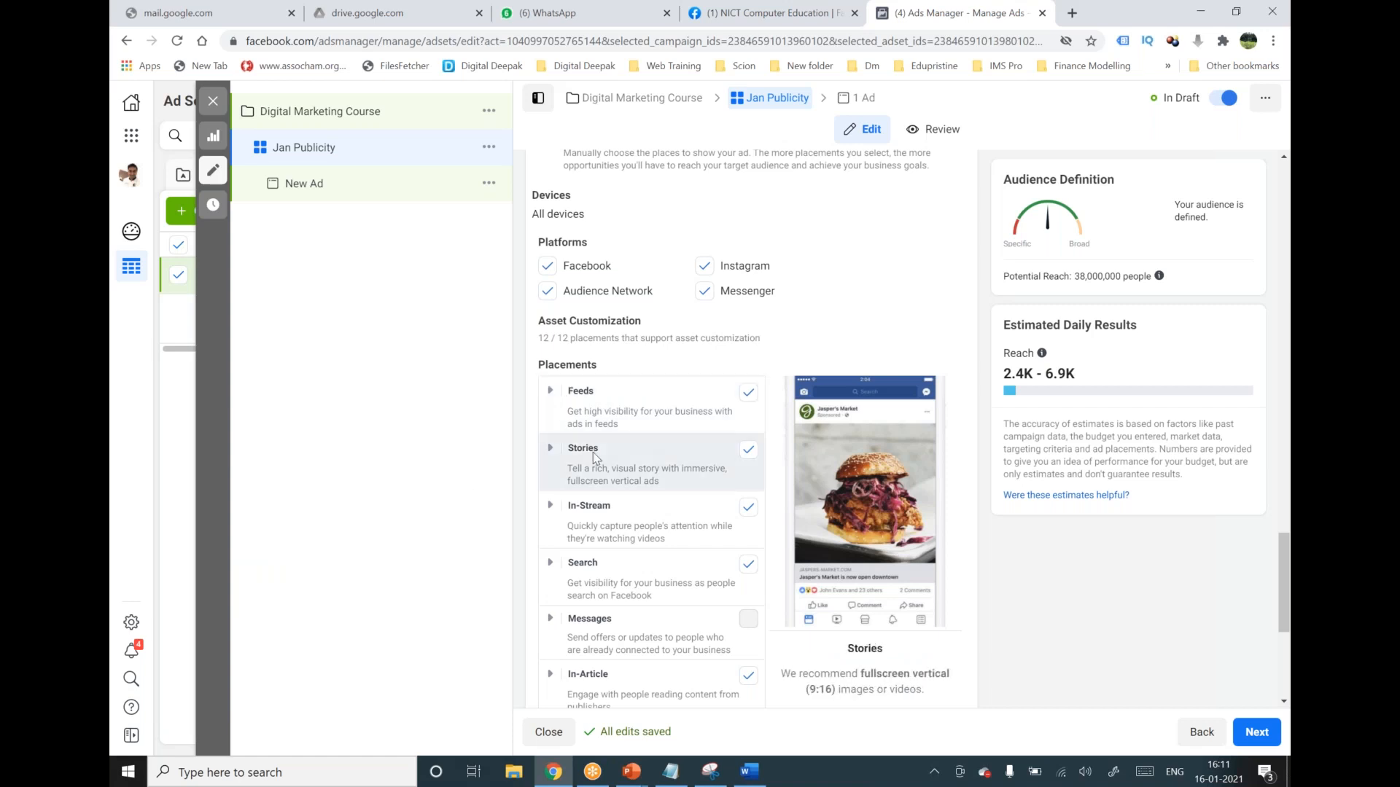
Review the manual placement categories, including Stories, In-Stream and Apps and Sites, and try to enable Messages.
{"action": "left_click_drag", "start_coordinate": [568, 448], "coordinate": [602, 444]}
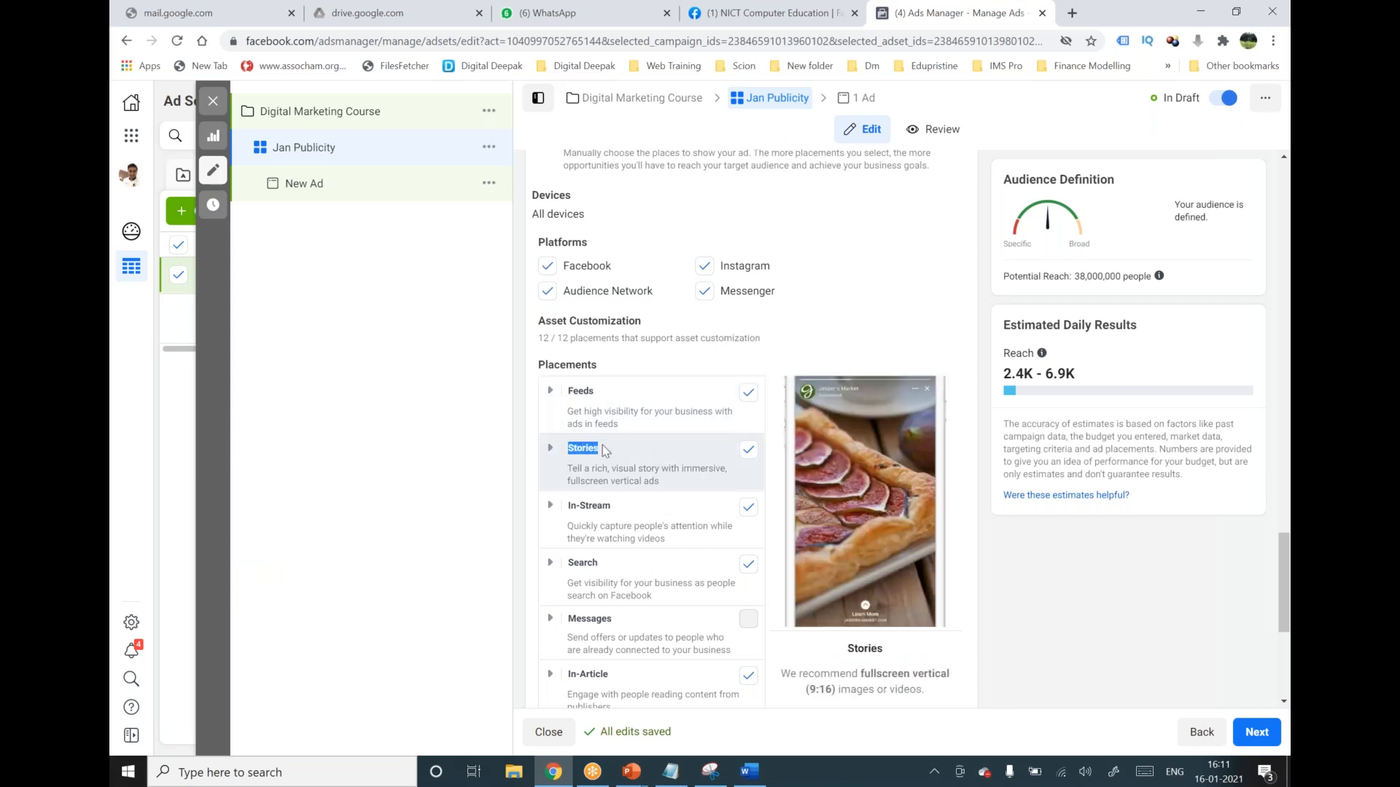
{"action": "scroll", "coordinate": [602, 452], "scroll_direction": "down", "scroll_amount": 1}
{"action": "left_click_drag", "start_coordinate": [567, 427], "coordinate": [613, 428]}
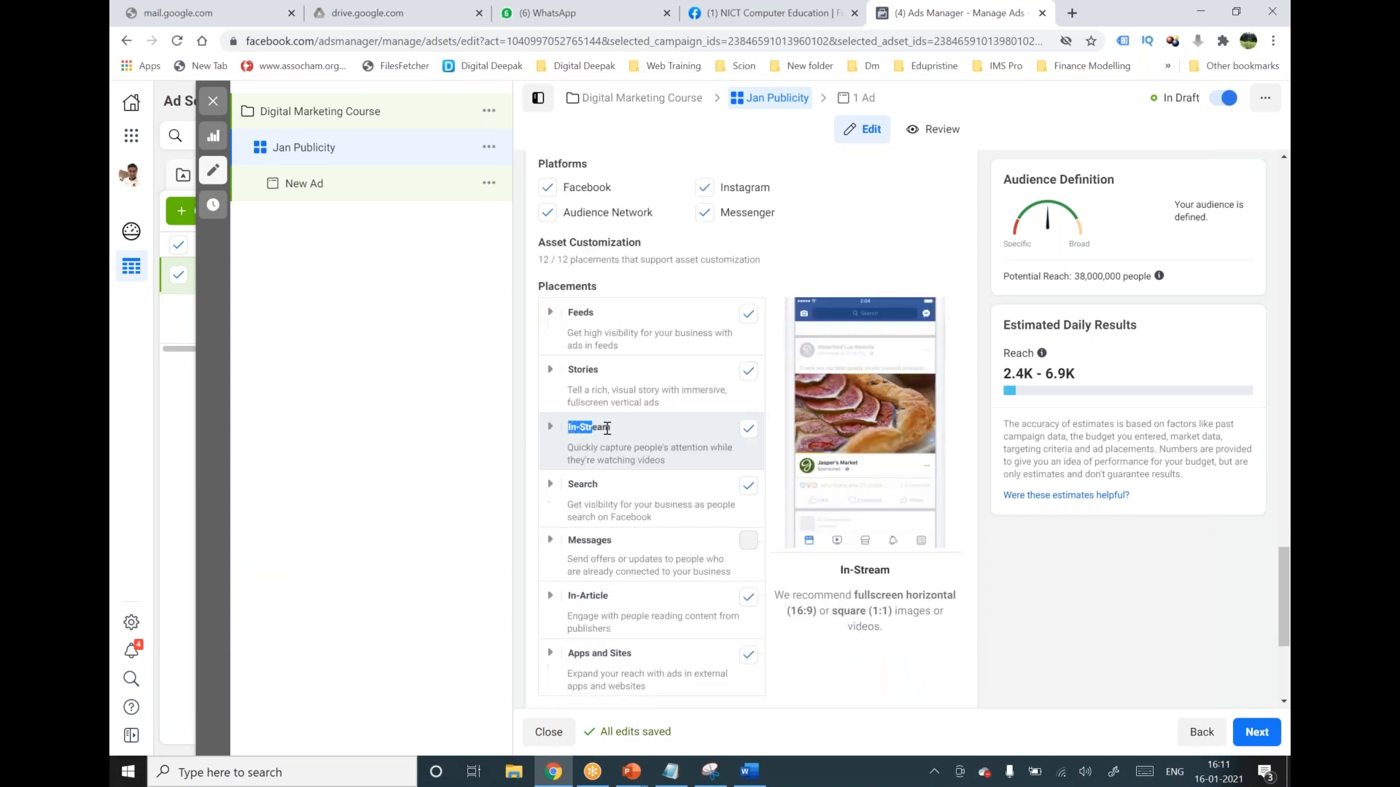
{"action": "scroll", "coordinate": [594, 423], "scroll_direction": "down", "scroll_amount": 2}
{"action": "left_click_drag", "start_coordinate": [568, 383], "coordinate": [632, 419]}
{"action": "scroll", "coordinate": [619, 438], "scroll_direction": "down", "scroll_amount": 1}
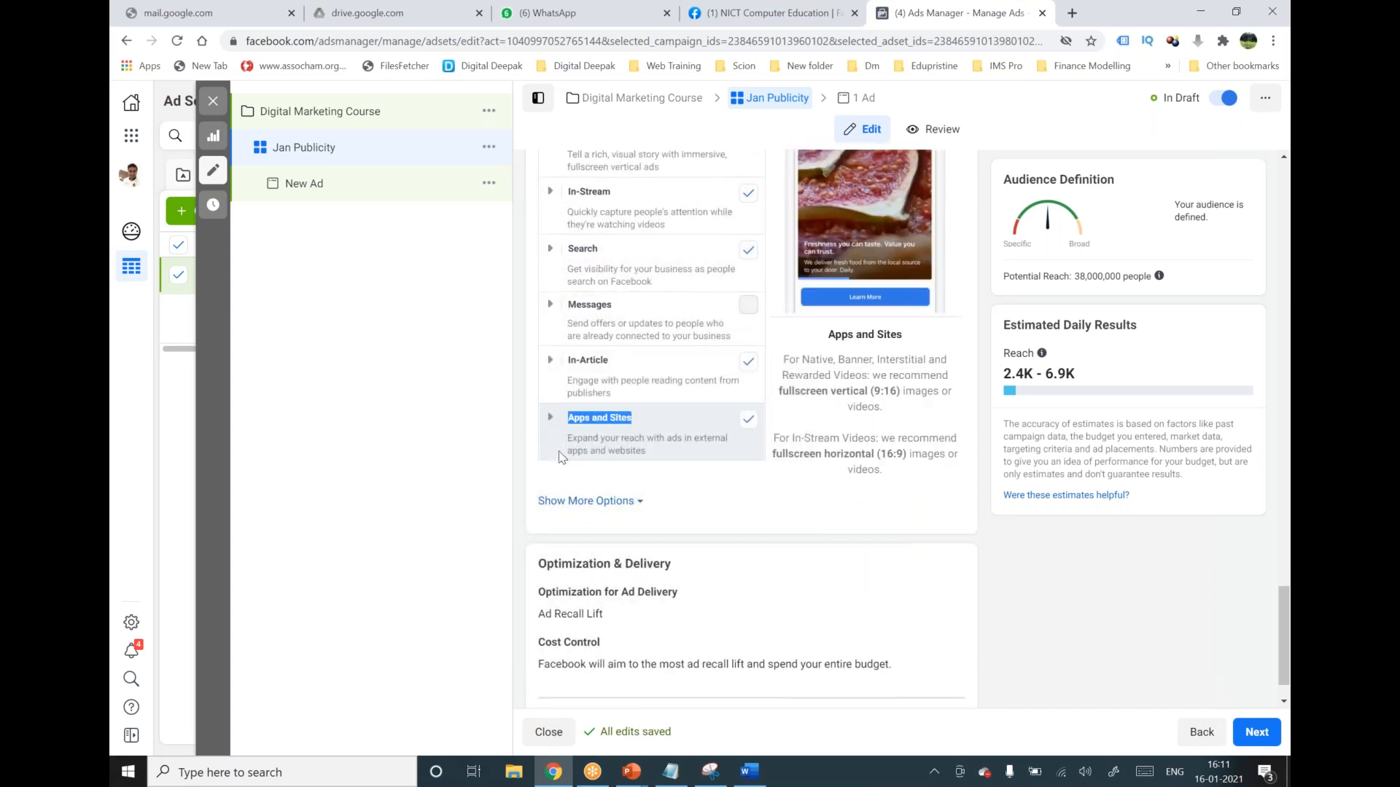
{"action": "scroll", "coordinate": [548, 457], "scroll_direction": "up", "scroll_amount": 2}
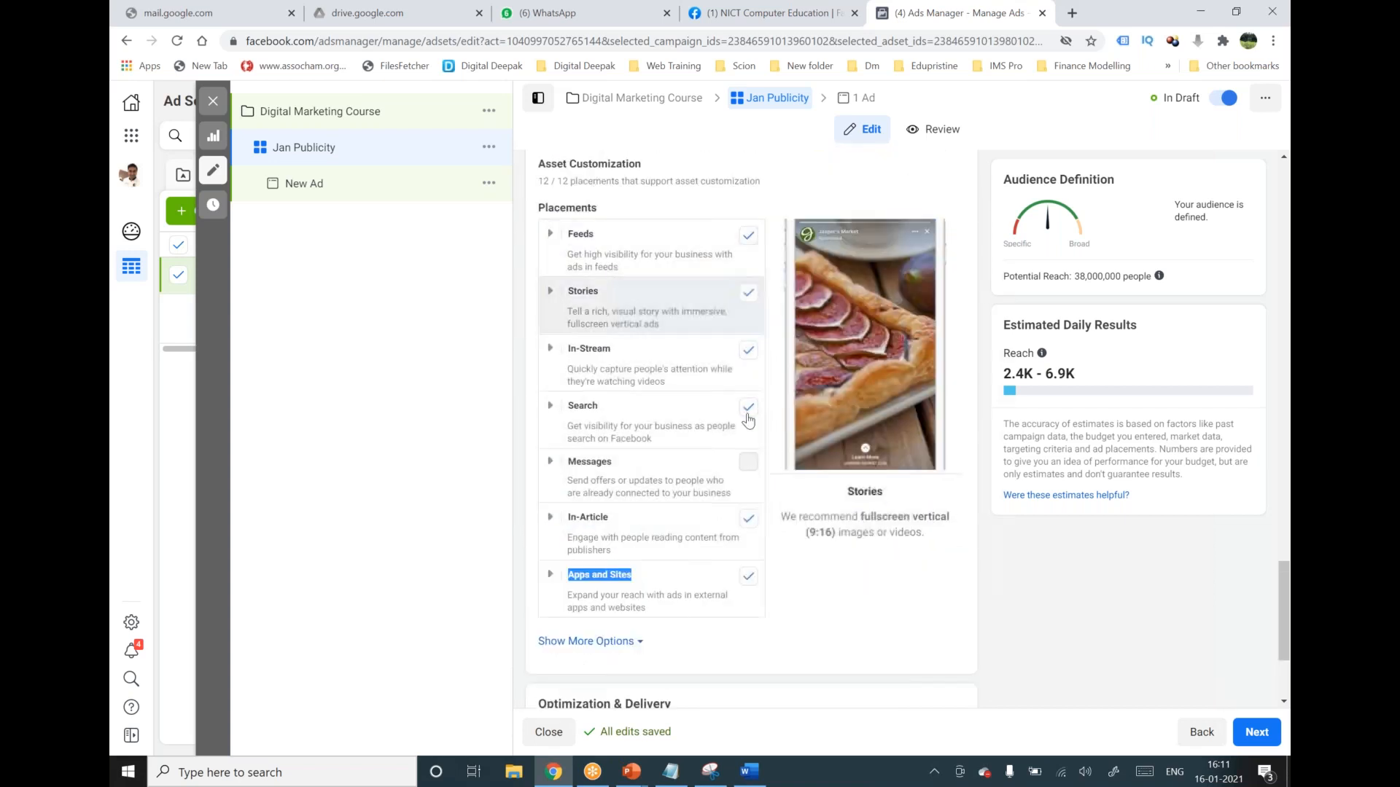
{"action": "left_click", "coordinate": [750, 464]}
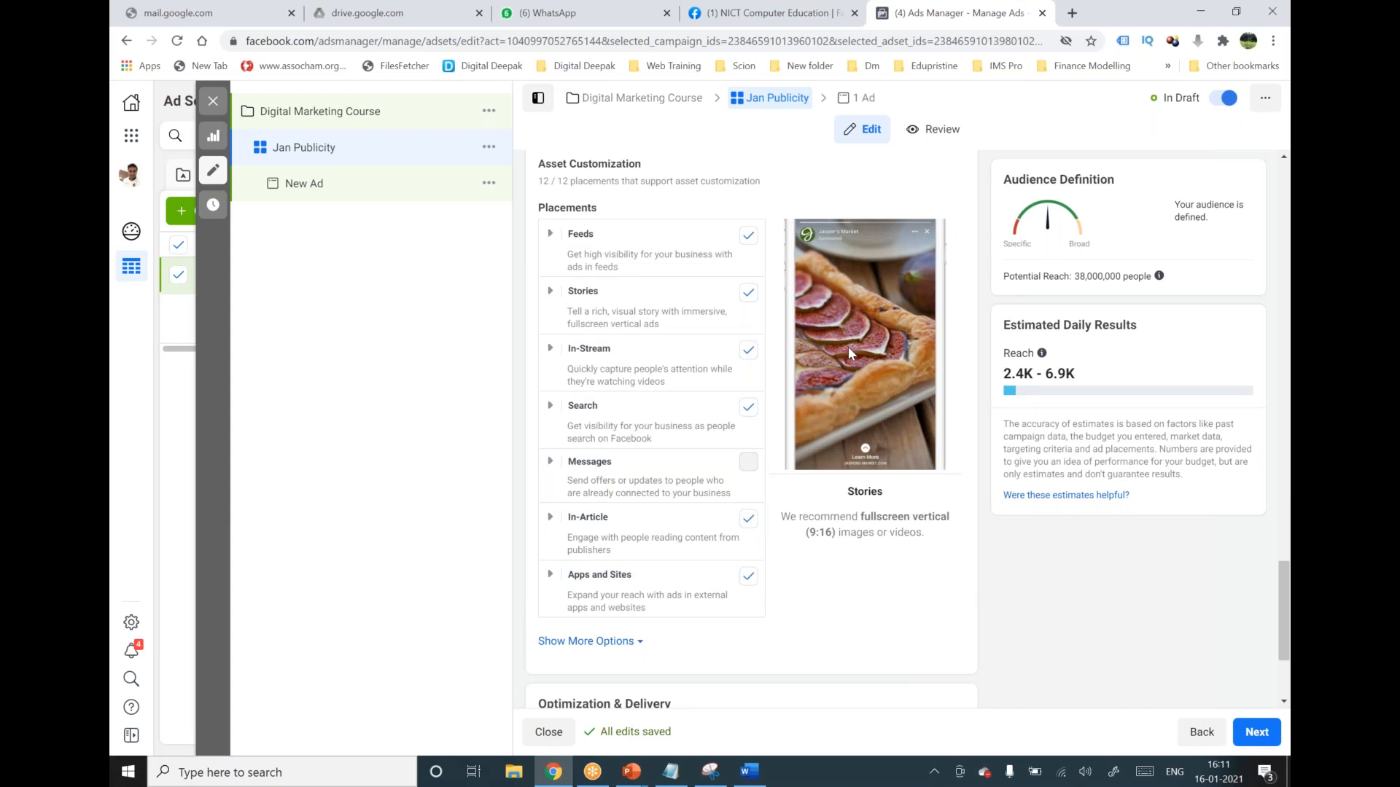
{"action": "scroll", "coordinate": [847, 347], "scroll_direction": "down", "scroll_amount": 3}
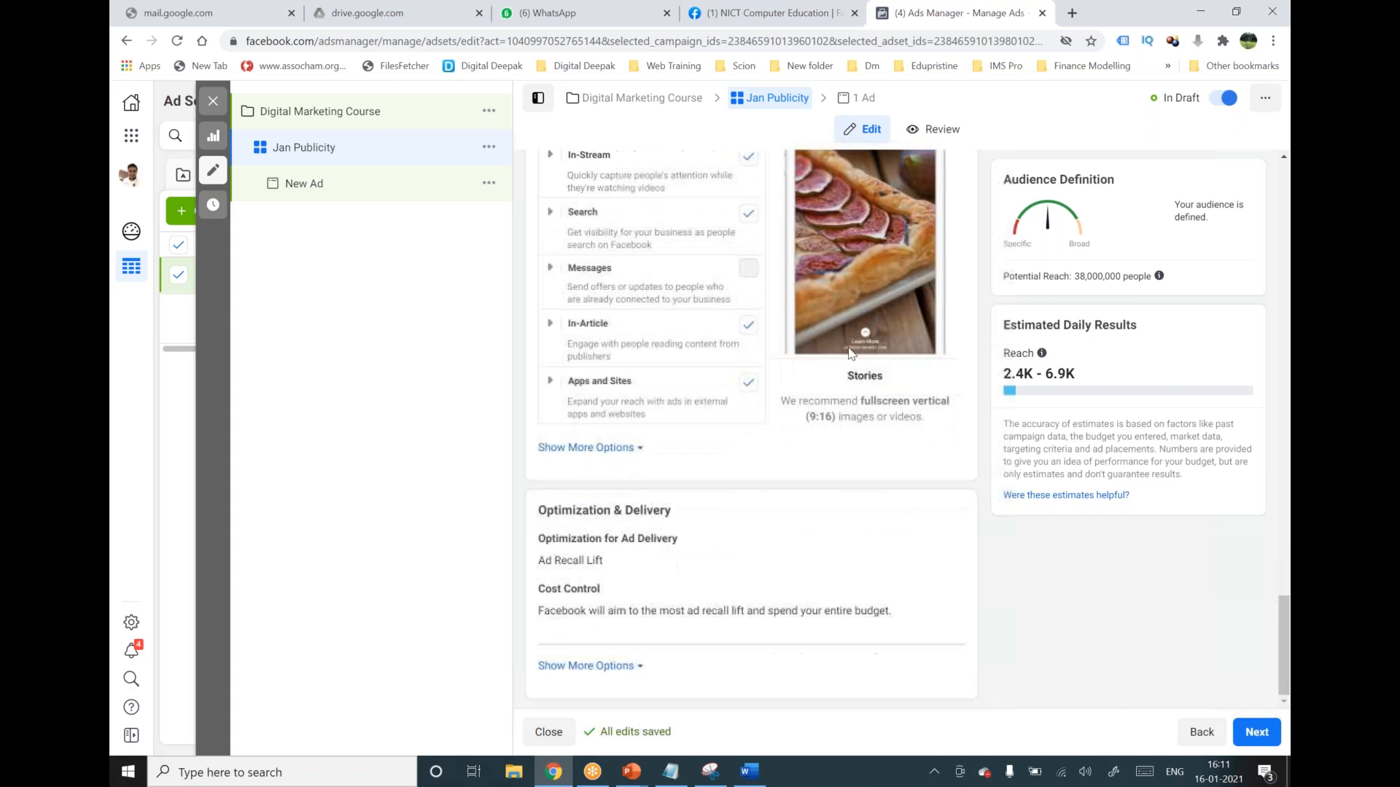
Show the additional Optimization & Delivery options and switch the ad set back to Automatic Placements (Recommended).
{"action": "left_click", "coordinate": [567, 667]}
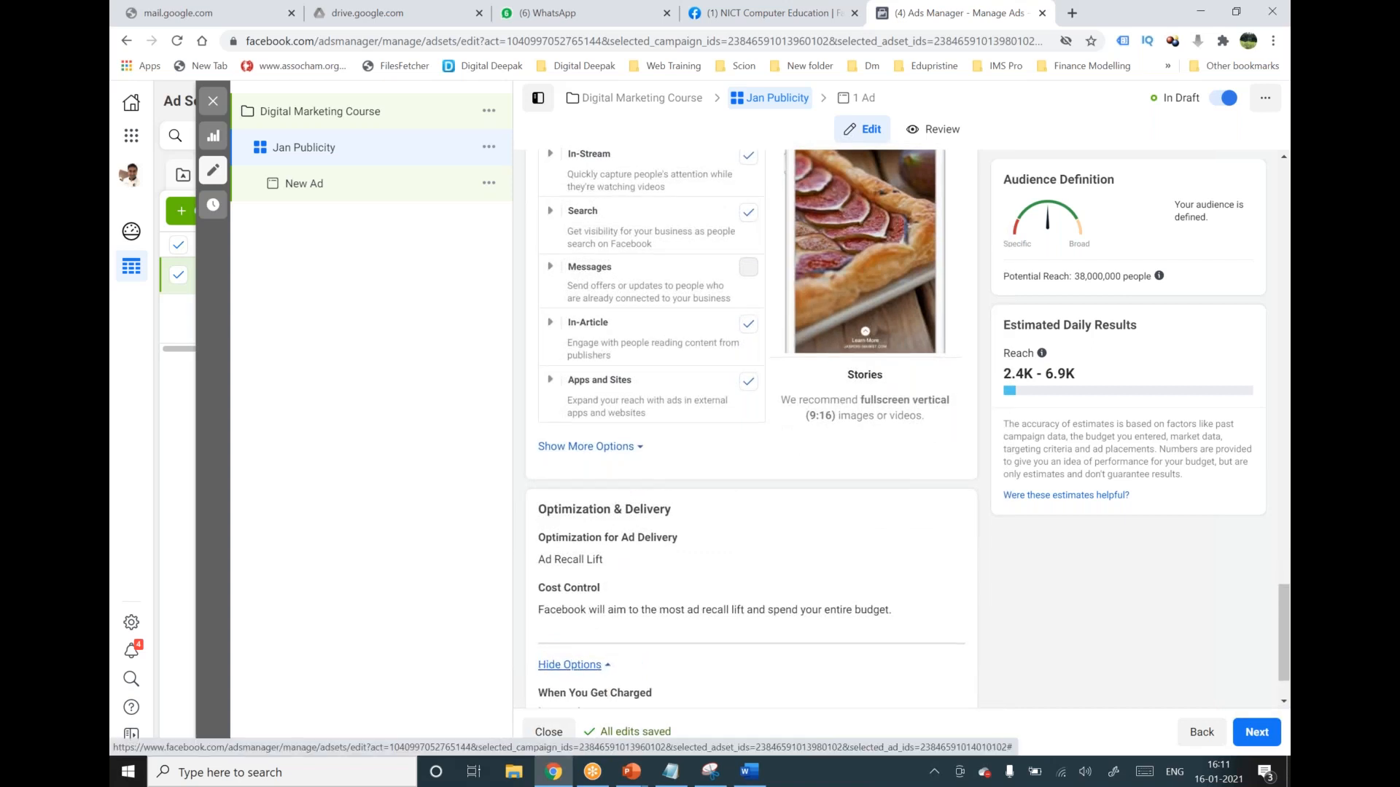
{"action": "scroll", "coordinate": [566, 667], "scroll_direction": "down", "scroll_amount": 1}
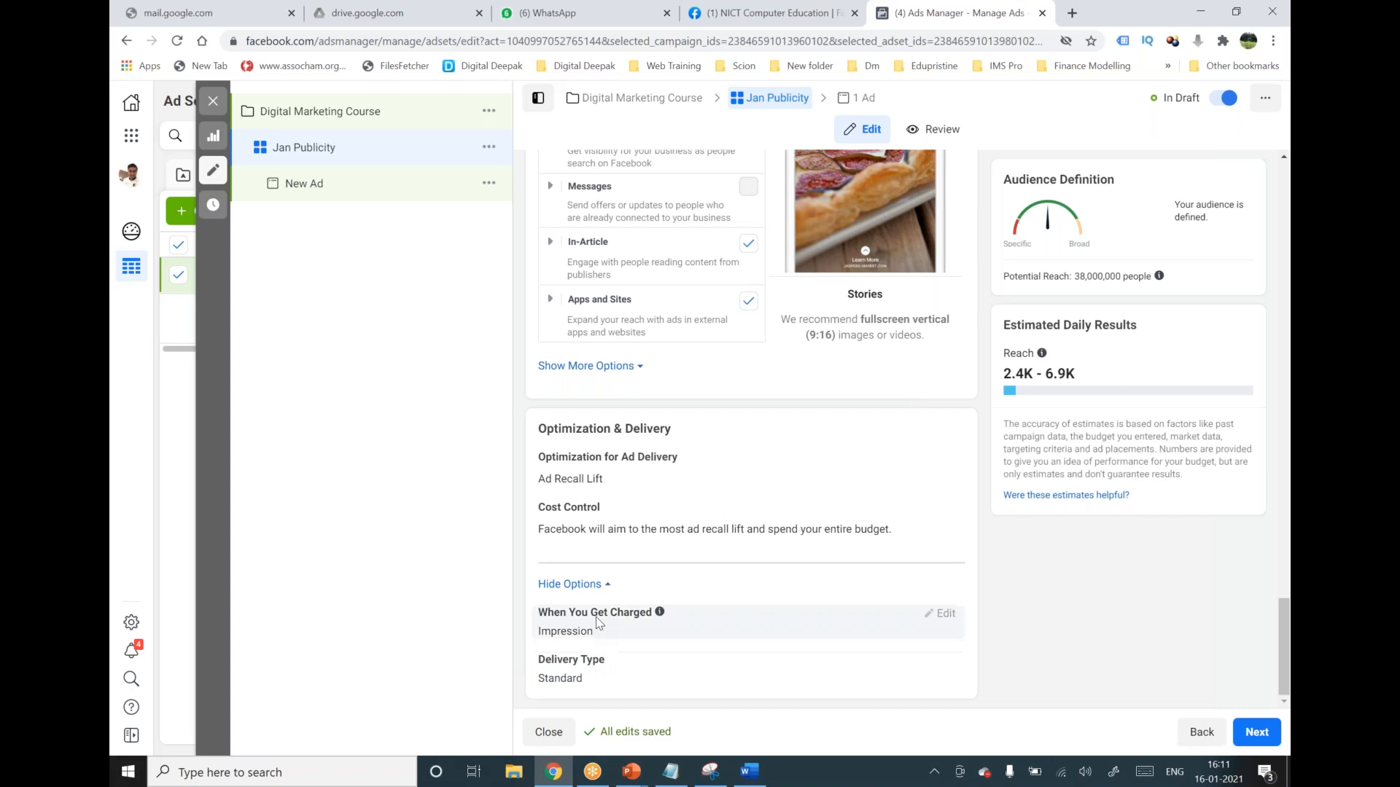
{"action": "scroll", "coordinate": [597, 616], "scroll_direction": "up", "scroll_amount": 4}
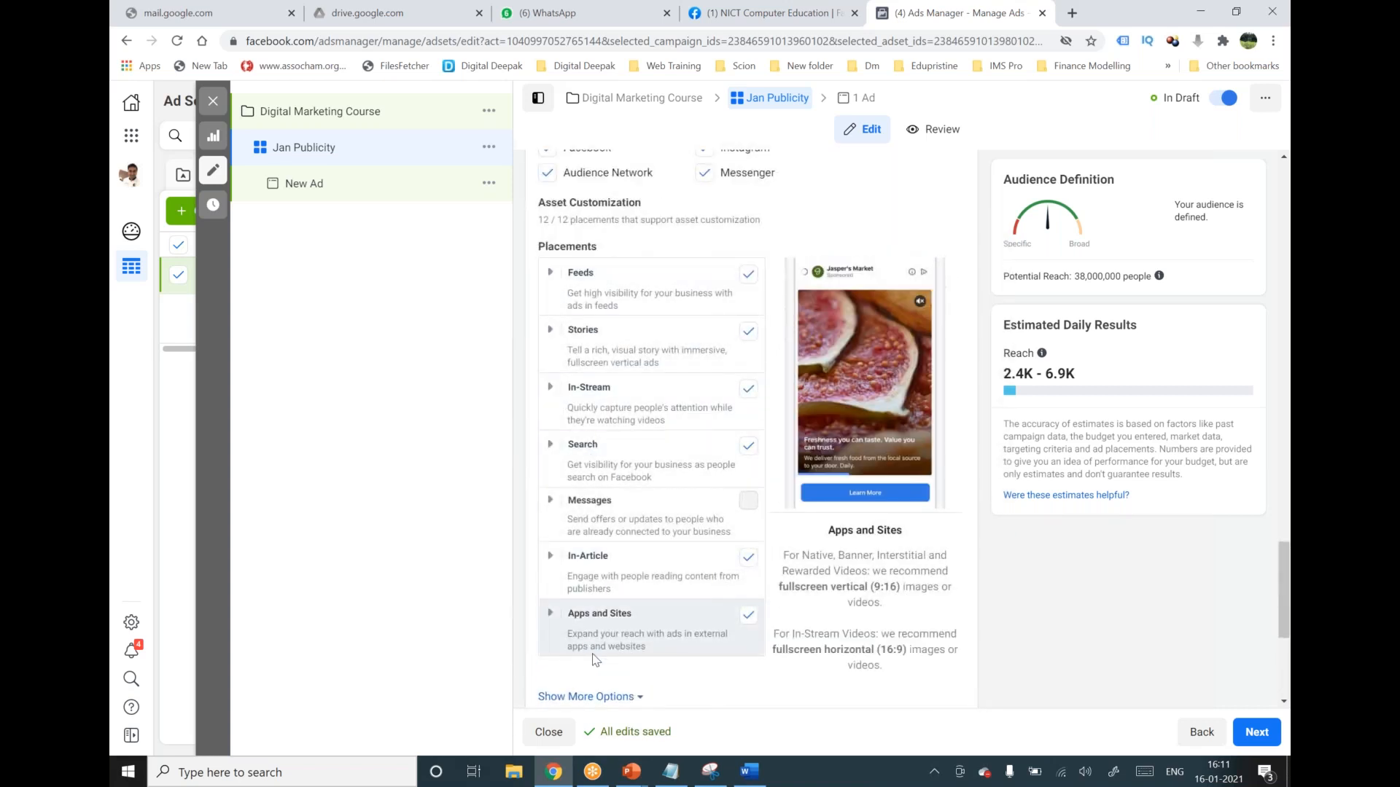
{"action": "scroll", "coordinate": [656, 438], "scroll_direction": "up", "scroll_amount": 2}
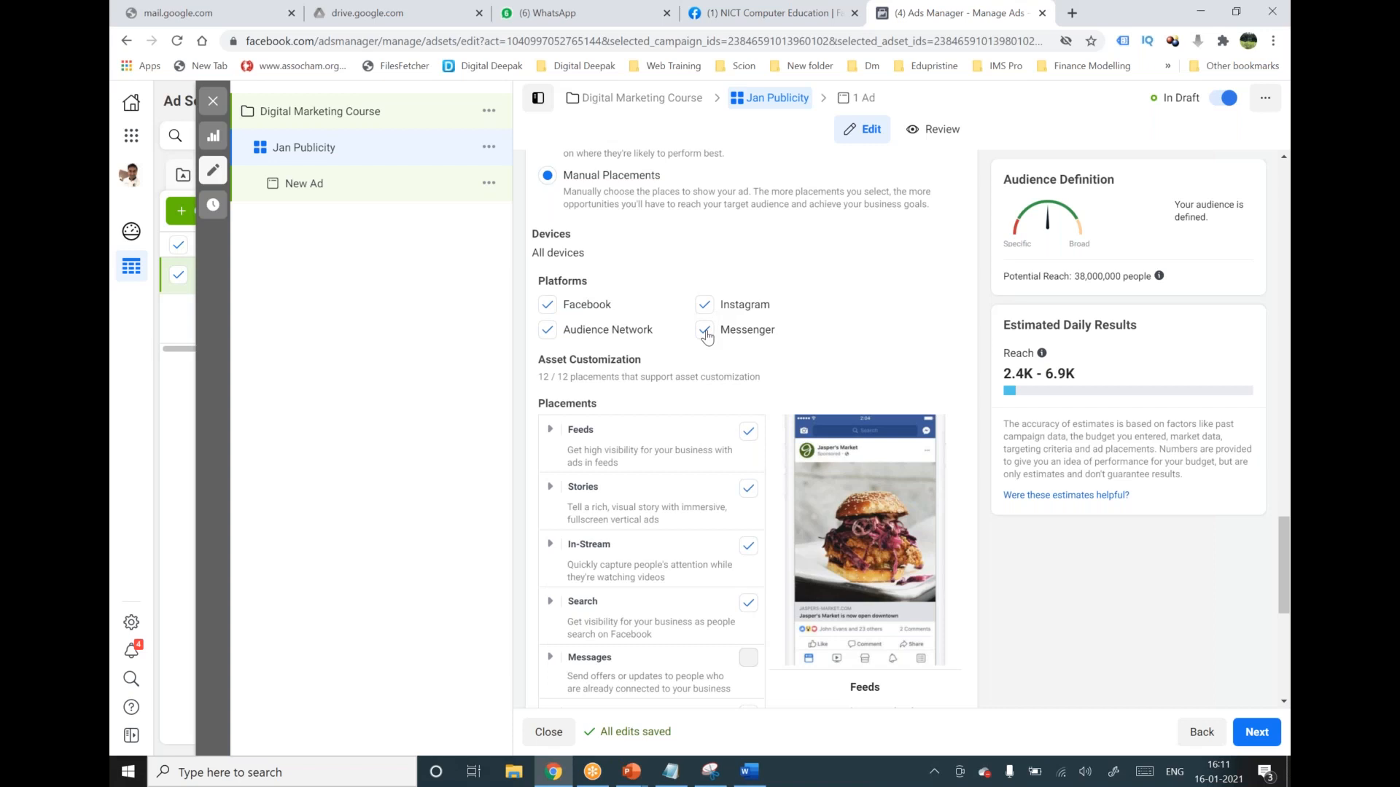
{"action": "scroll", "coordinate": [685, 310], "scroll_direction": "up", "scroll_amount": 1}
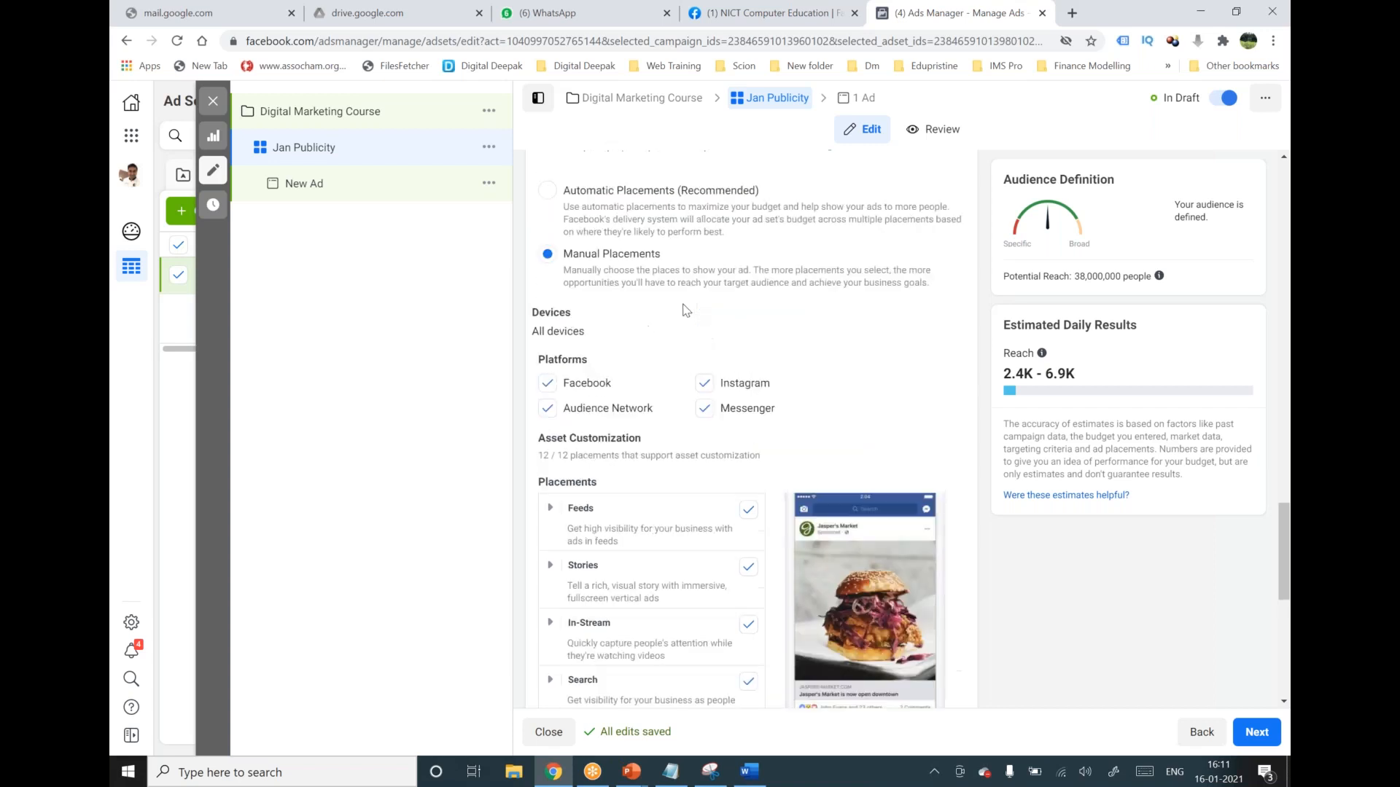
{"action": "scroll", "coordinate": [686, 310], "scroll_direction": "up", "scroll_amount": 1}
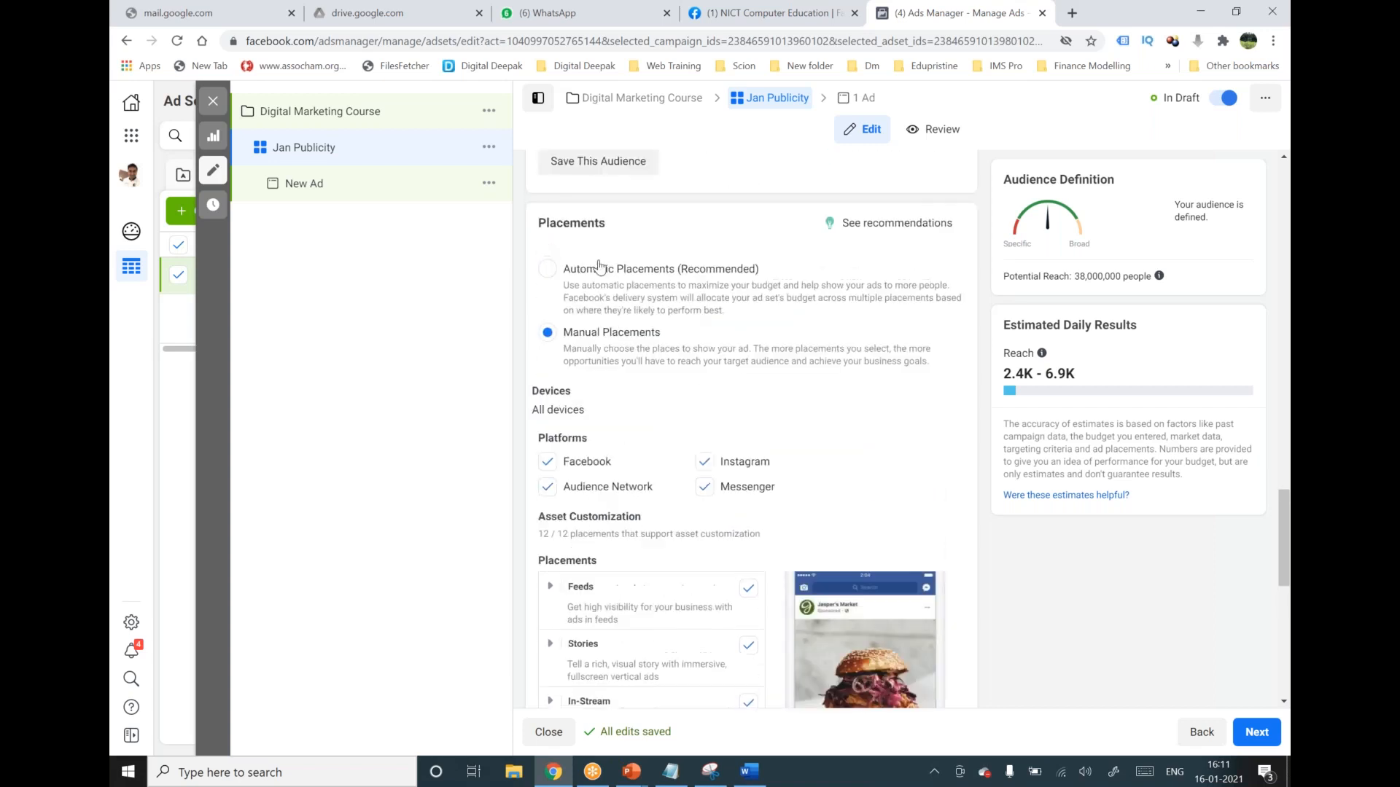
{"action": "left_click", "coordinate": [548, 274]}
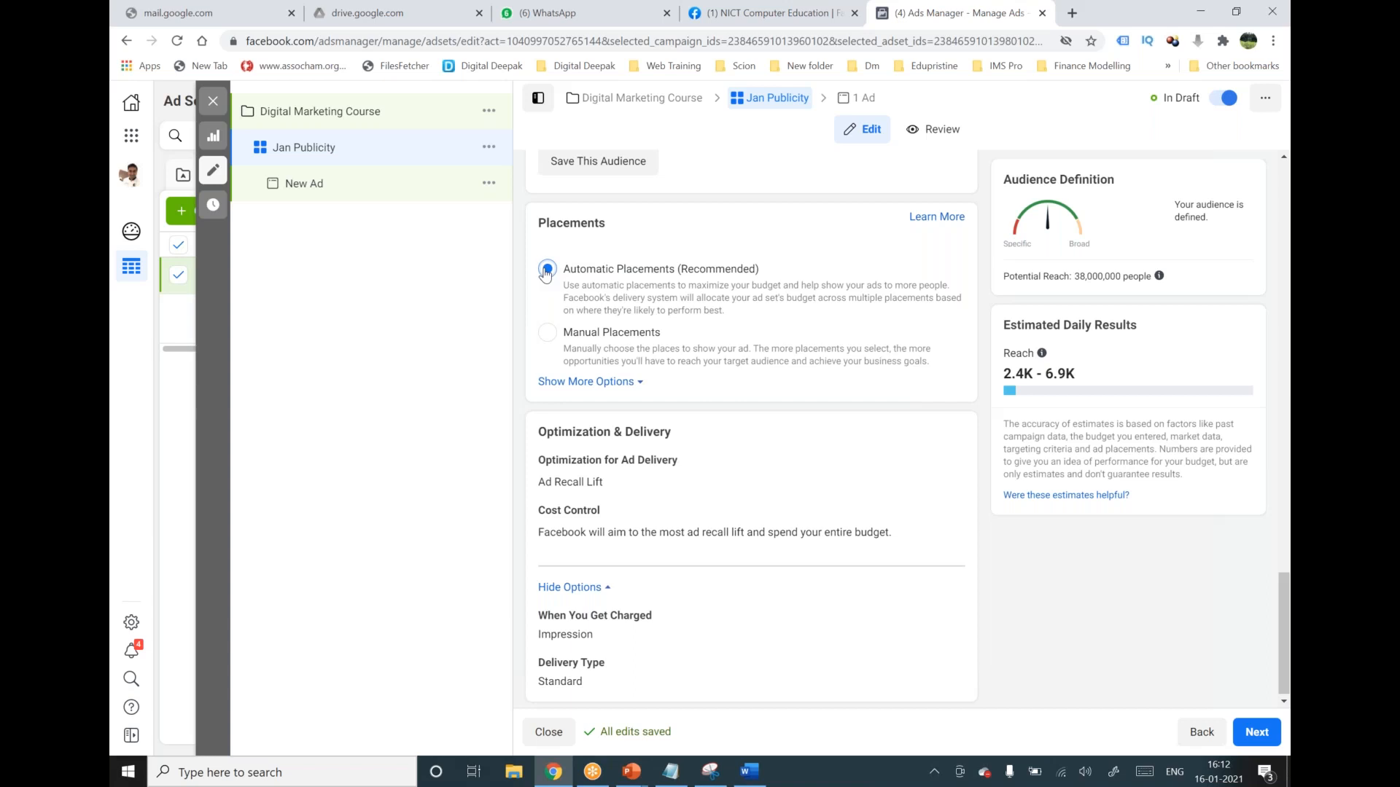
Complete the Placement line in the Notepad notes with - Automatic, and continue to the New Ad settings in Ads Manager.
{"action": "left_click_drag", "start_coordinate": [610, 225], "coordinate": [538, 223]}
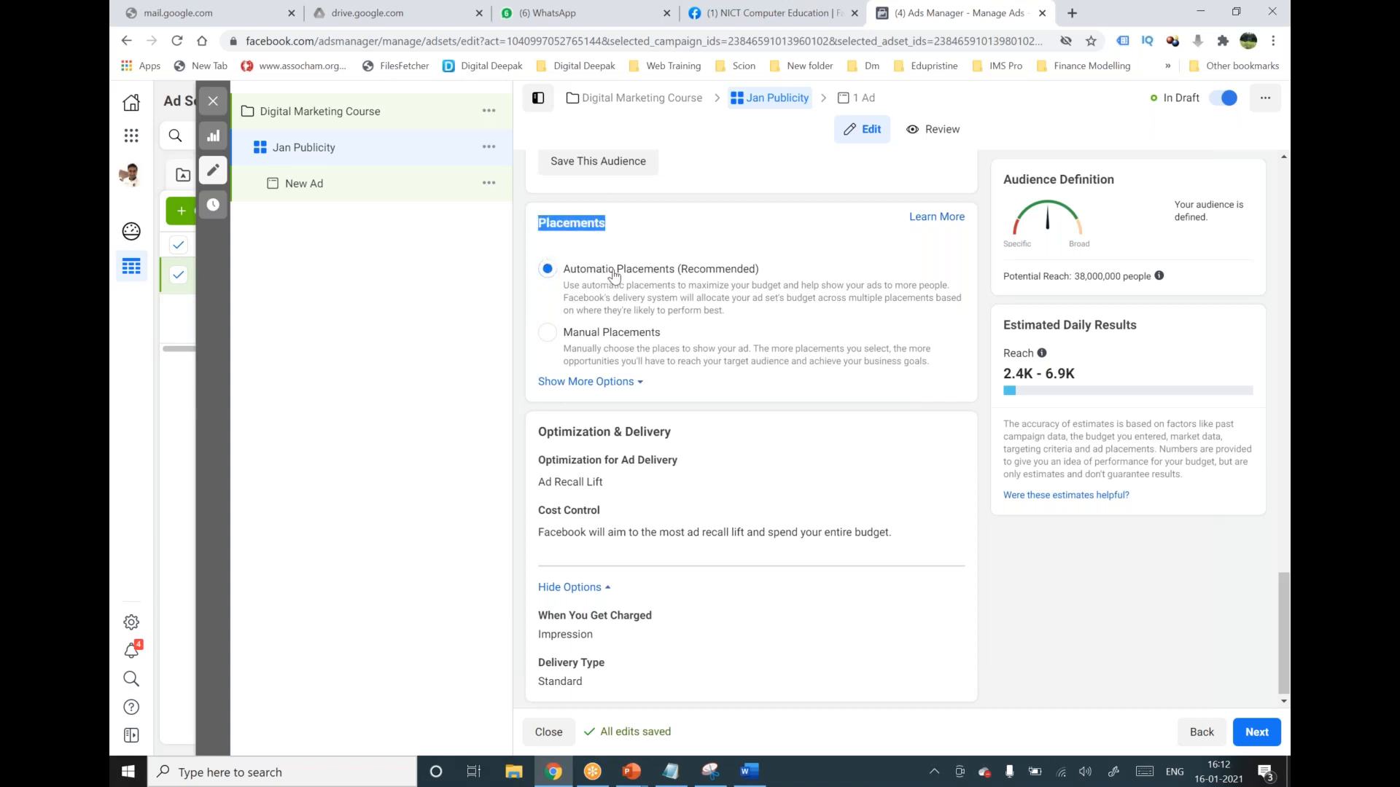
{"action": "left_click", "coordinate": [671, 771]}
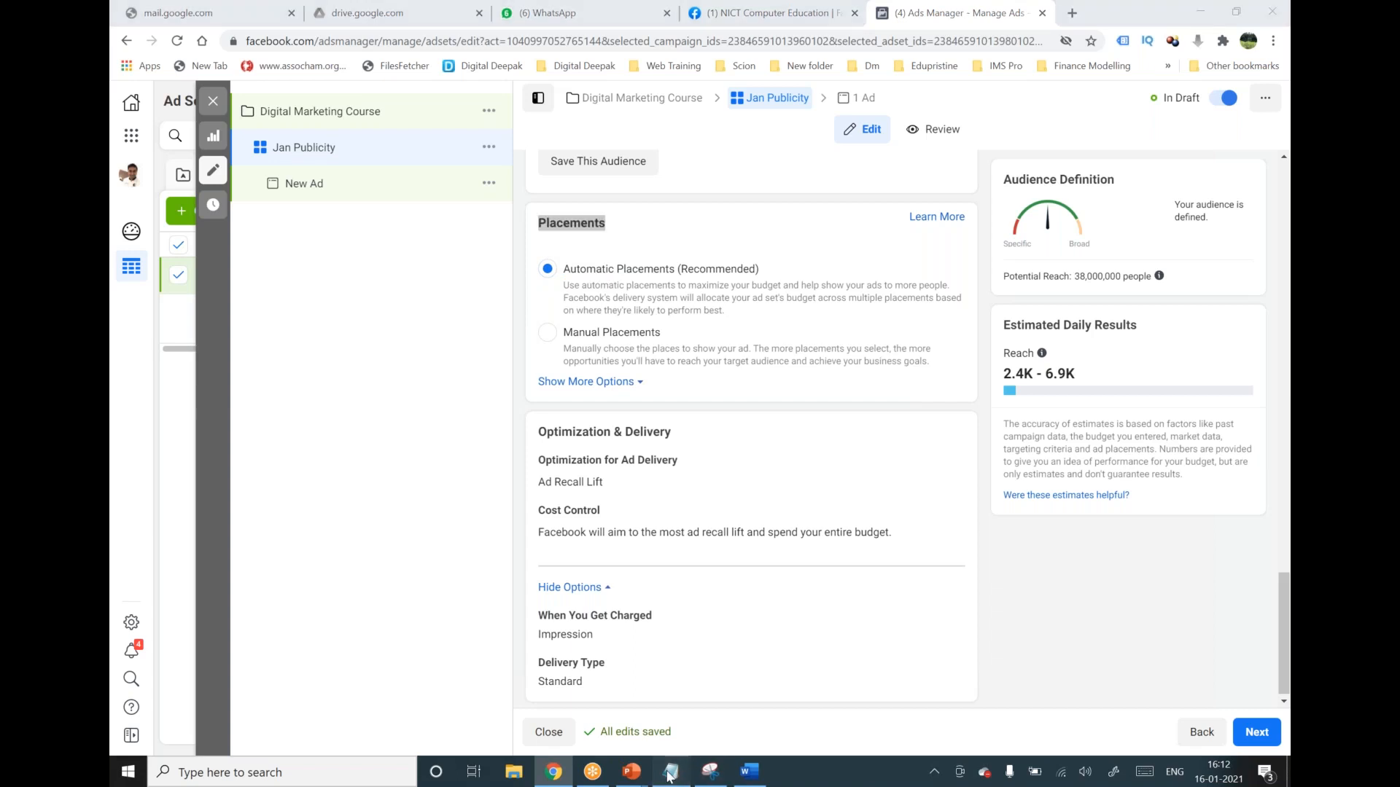
{"action": "type", "text": "- Automatic"}
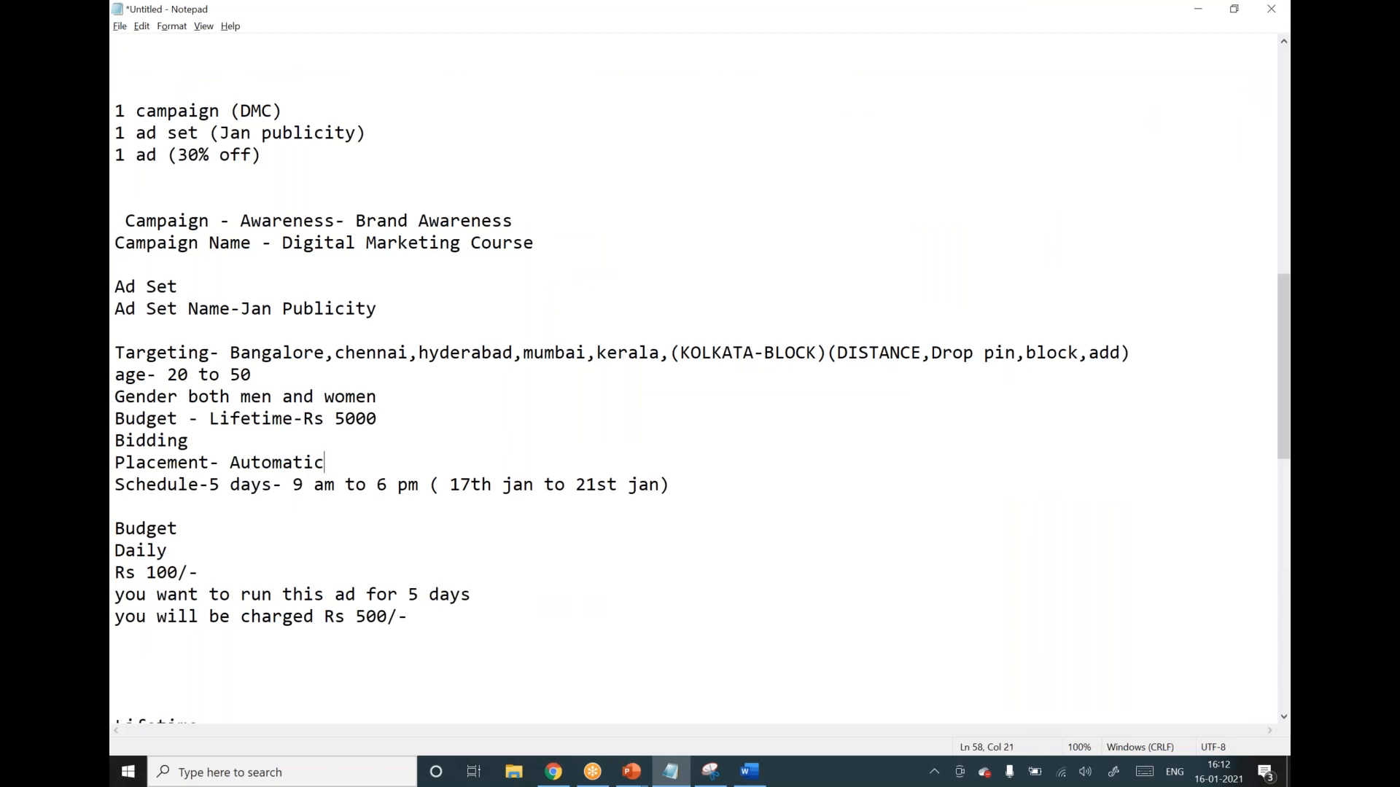
{"action": "key", "text": "alt+Tab"}
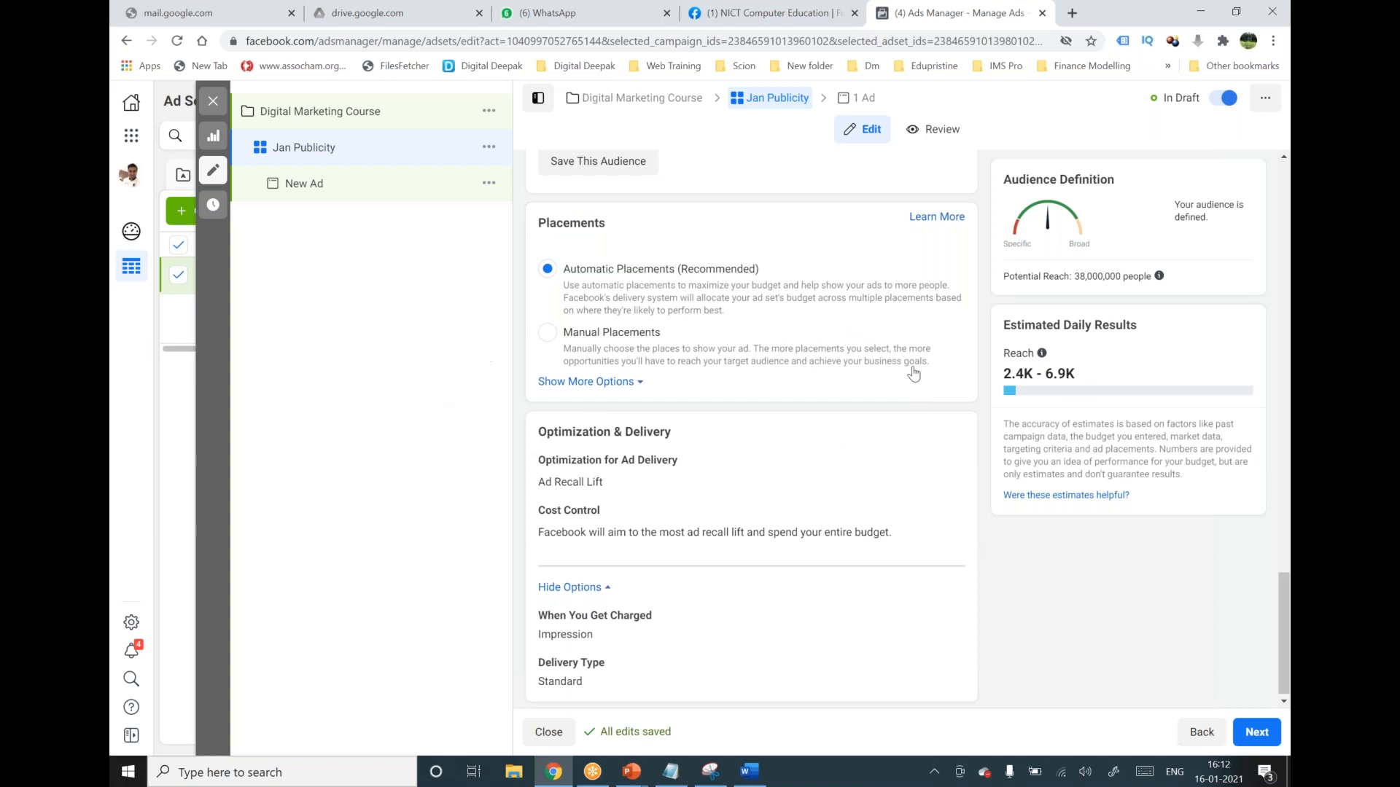
{"action": "left_click", "coordinate": [1261, 737]}
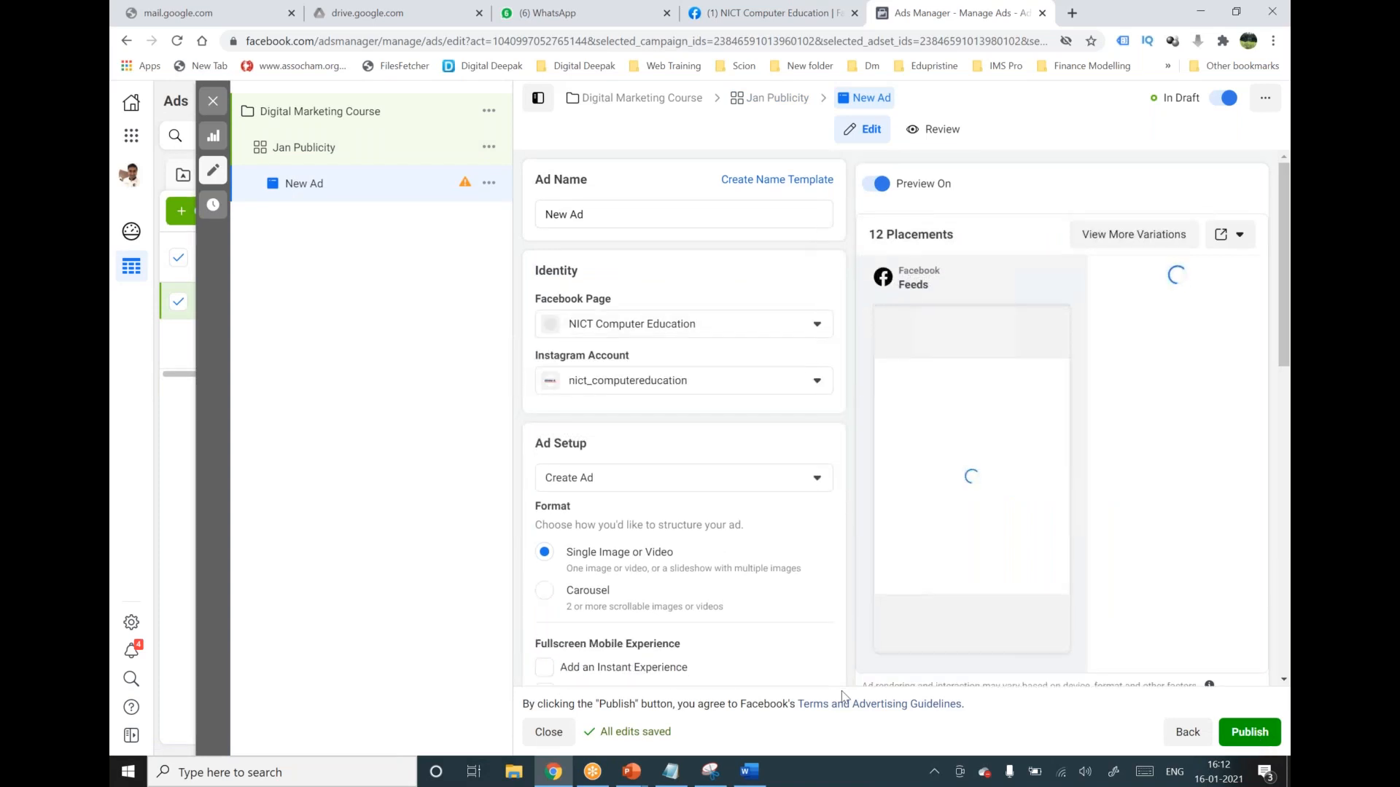
Switch to the Notepad notes and review the Campaign and Ad Set sections.
{"action": "left_click", "coordinate": [670, 771]}
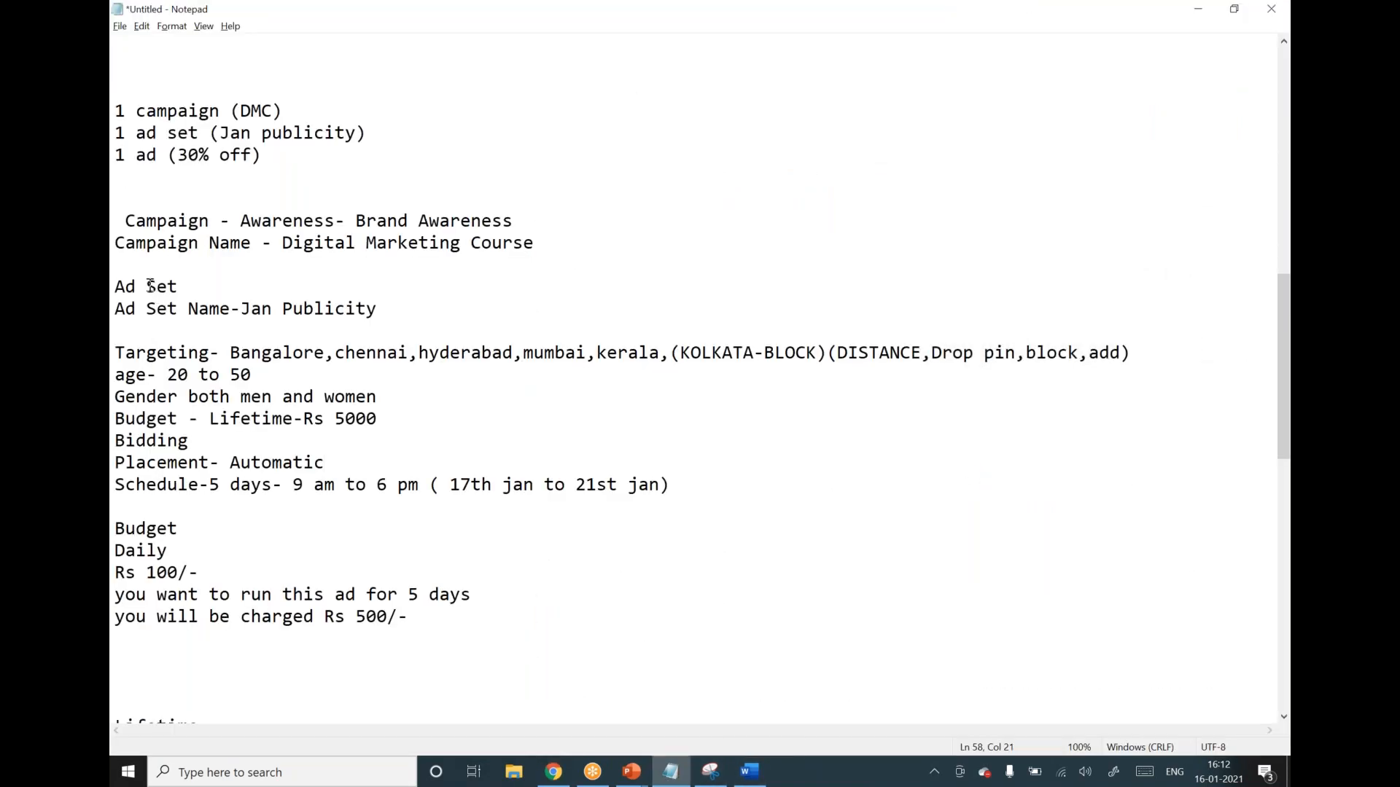
{"action": "scroll", "coordinate": [149, 226], "scroll_direction": "up", "scroll_amount": 2}
{"action": "left_click_drag", "start_coordinate": [210, 352], "coordinate": [117, 351]}
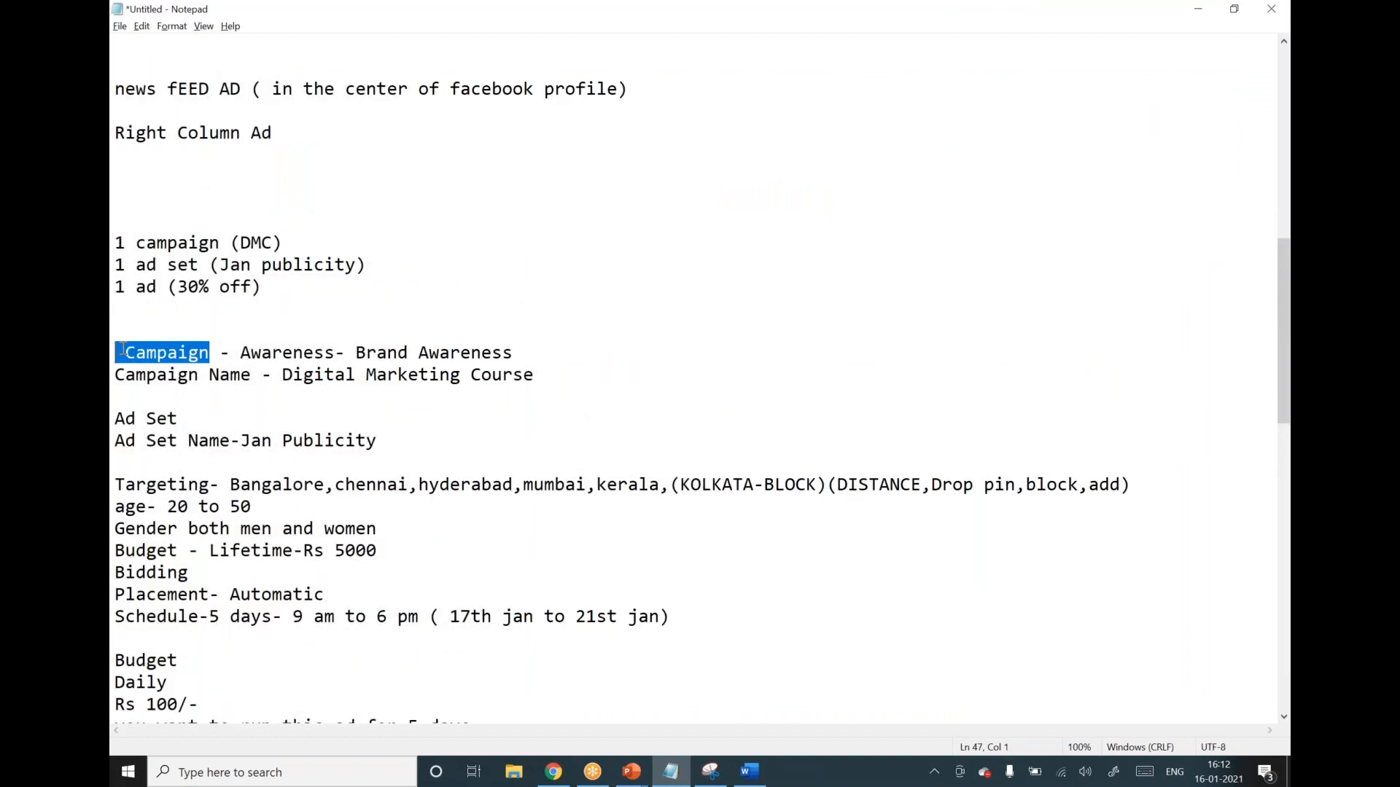
{"action": "left_click", "coordinate": [260, 397]}
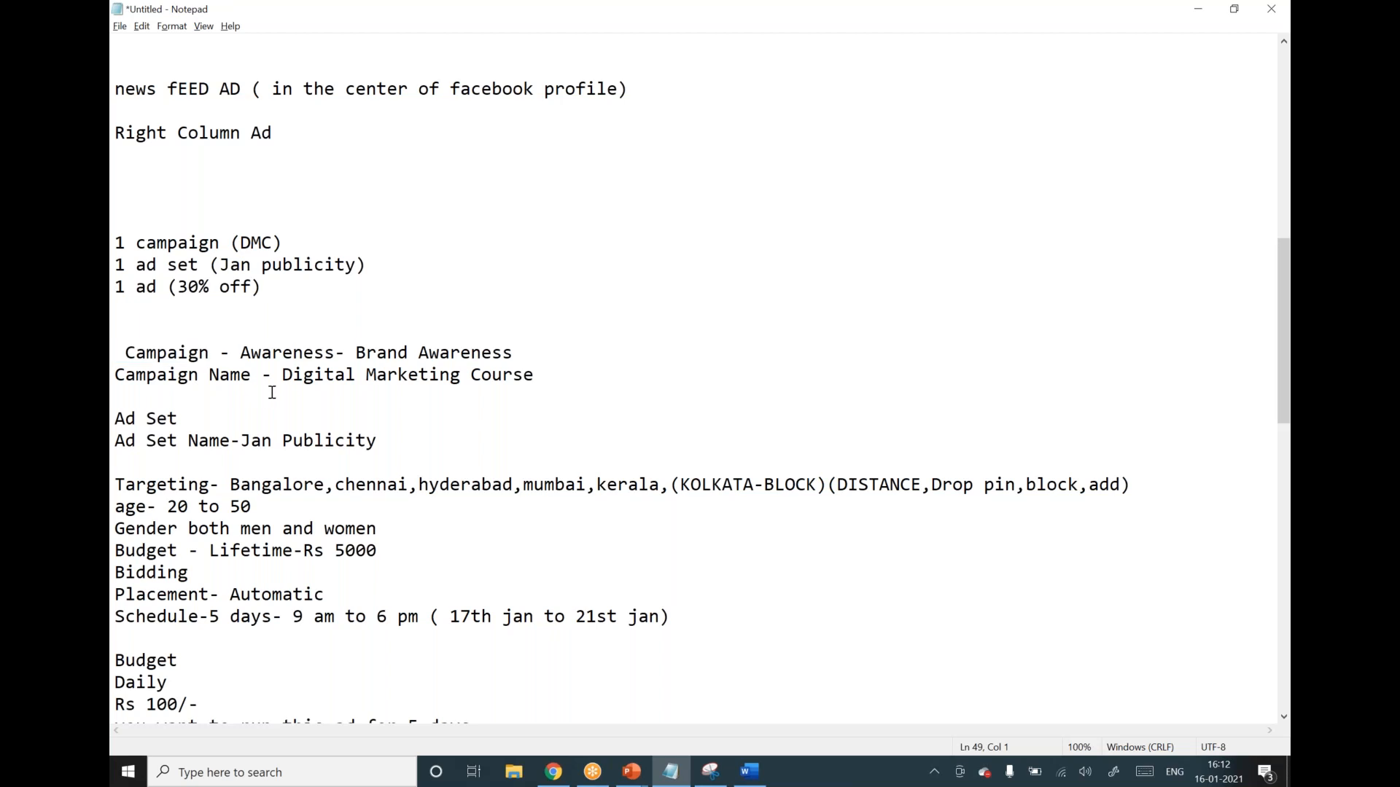
{"action": "scroll", "coordinate": [272, 392], "scroll_direction": "down", "scroll_amount": 2}
{"action": "left_click_drag", "start_coordinate": [179, 287], "coordinate": [118, 287]}
{"action": "scroll", "coordinate": [438, 566], "scroll_direction": "down", "scroll_amount": 1}
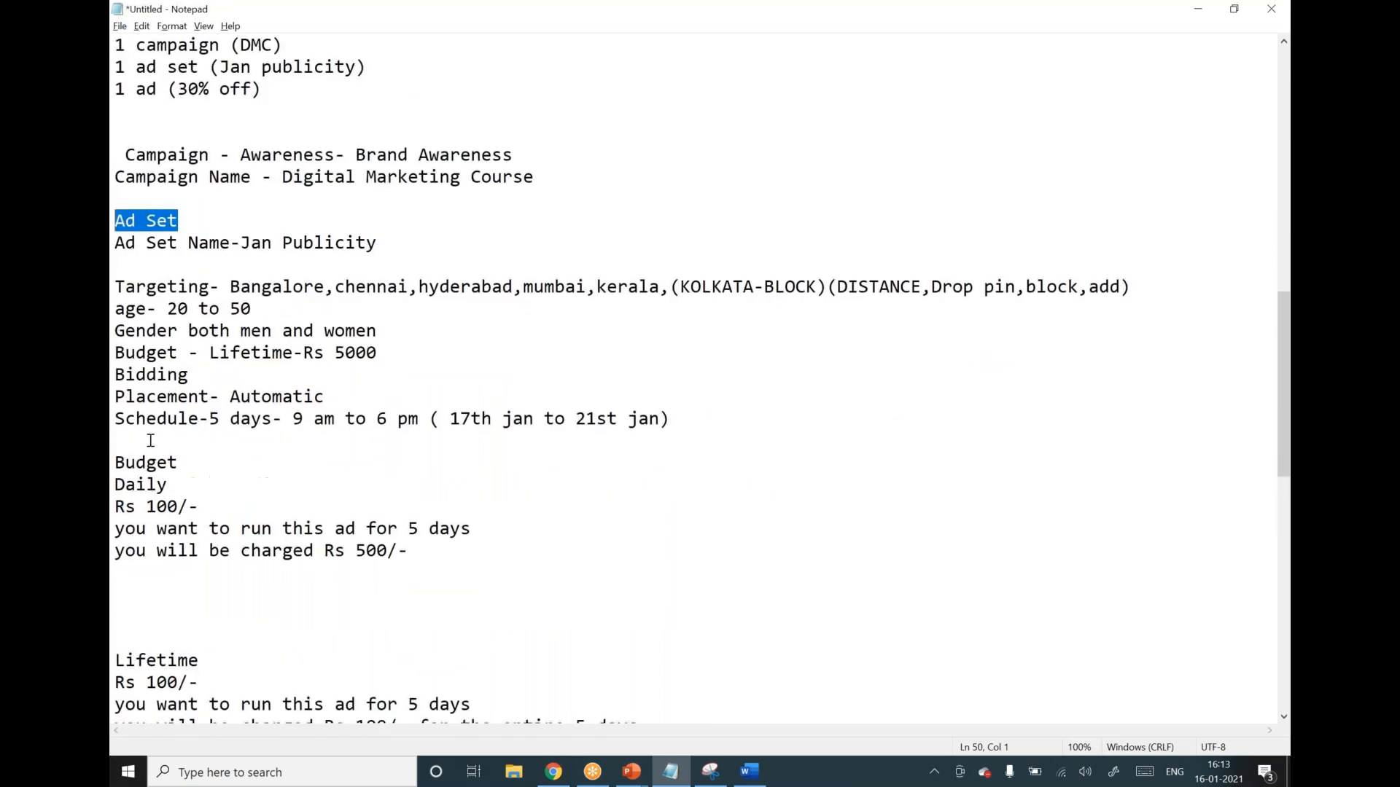
Insert blank lines below the Schedule line in the notes, add the heading Ad there, and start a new line beneath it.
{"action": "left_click", "coordinate": [711, 417]}
{"action": "key", "text": "Down"}
{"action": "key", "text": "Return"}
{"action": "key", "text": "Return"}
{"action": "key", "text": "Return"}
{"action": "key", "text": "Return"}
{"action": "key", "text": "Return"}
{"action": "key", "text": "Return"}
{"action": "key", "text": "Return"}
{"action": "key", "text": "Return"}
{"action": "key", "text": "Return"}
{"action": "key", "text": "Return"}
{"action": "key", "text": "Up"}
{"action": "key", "text": "Up"}
{"action": "key", "text": "Up"}
{"action": "key", "text": "Up"}
{"action": "key", "text": "Up"}
{"action": "type", "text": "Ad"}
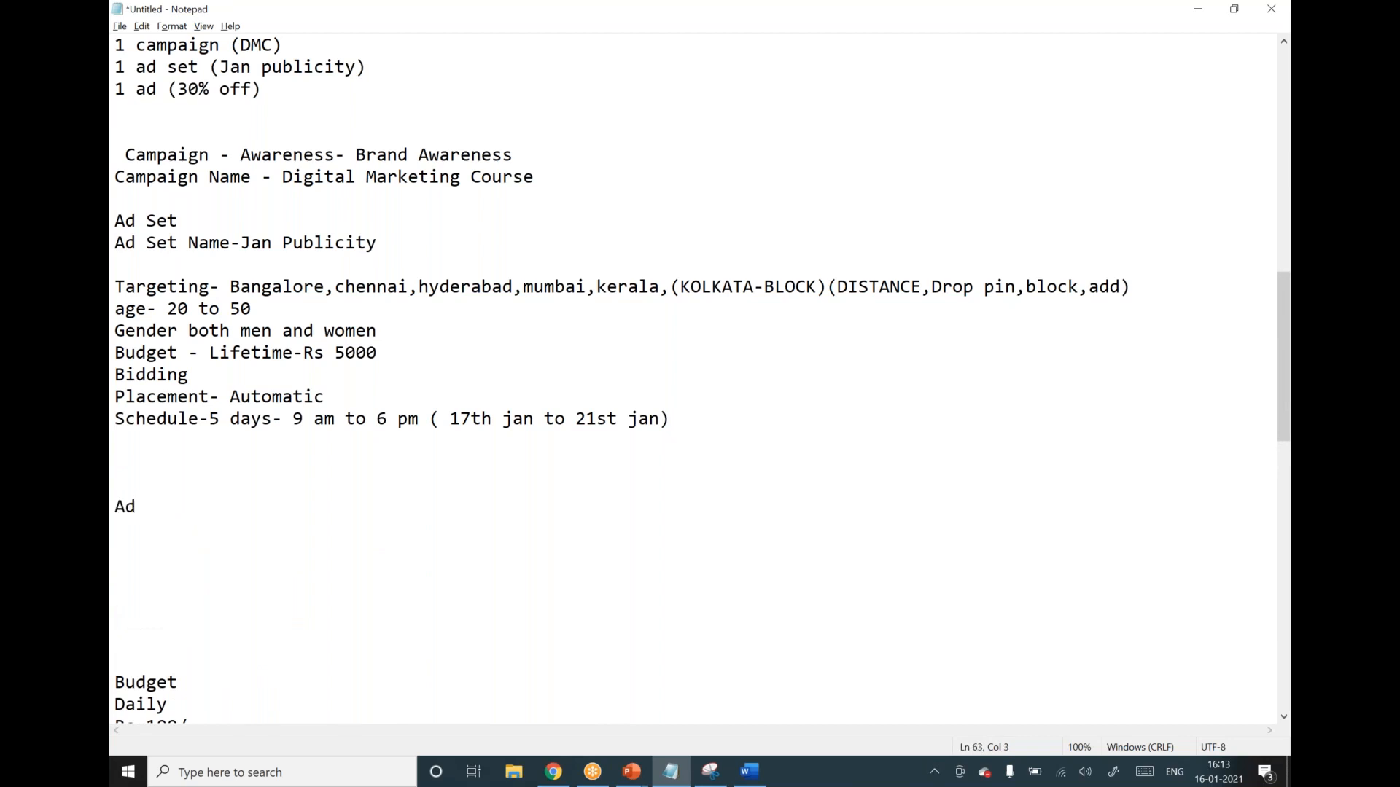
{"action": "left_click", "coordinate": [979, 21]}
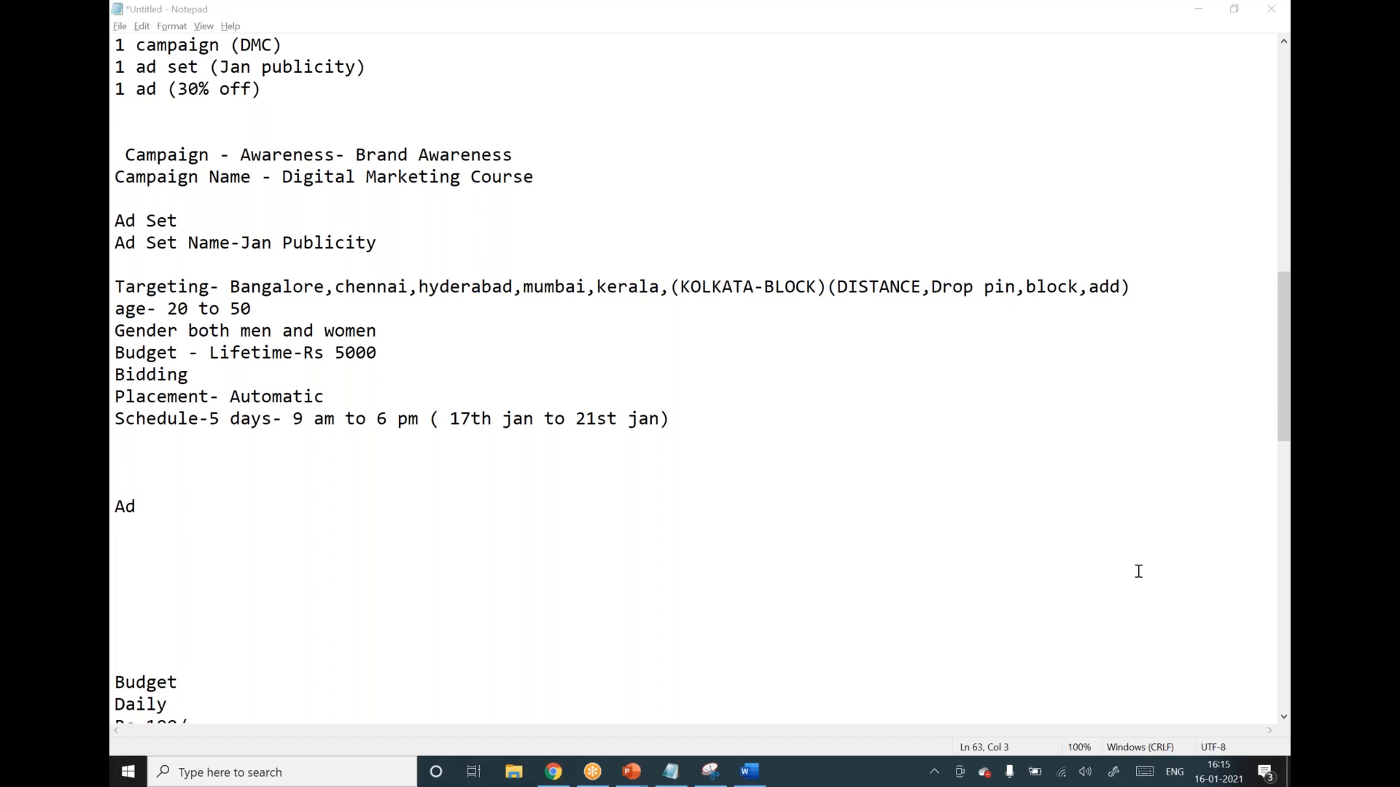
{"action": "left_click", "coordinate": [255, 506]}
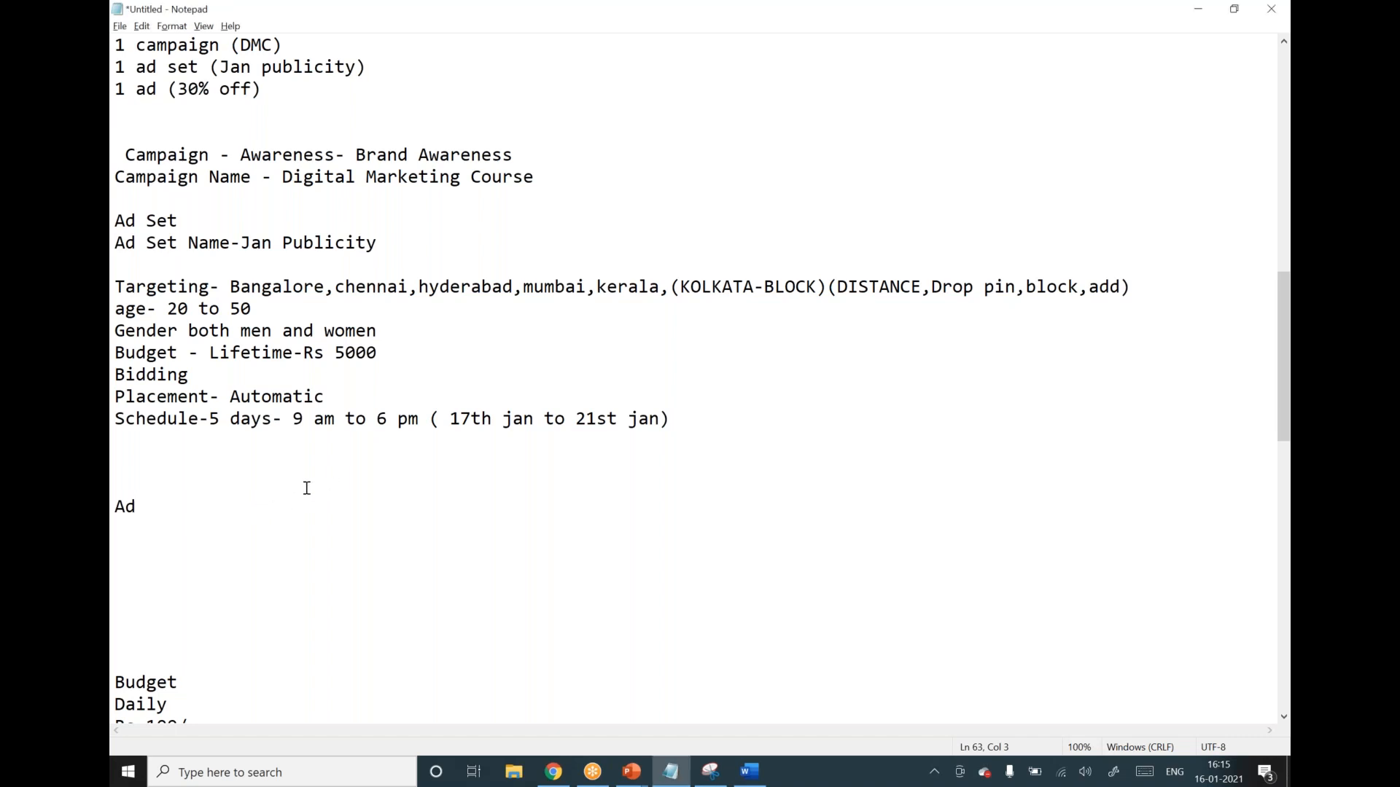
{"action": "key", "text": "Return"}
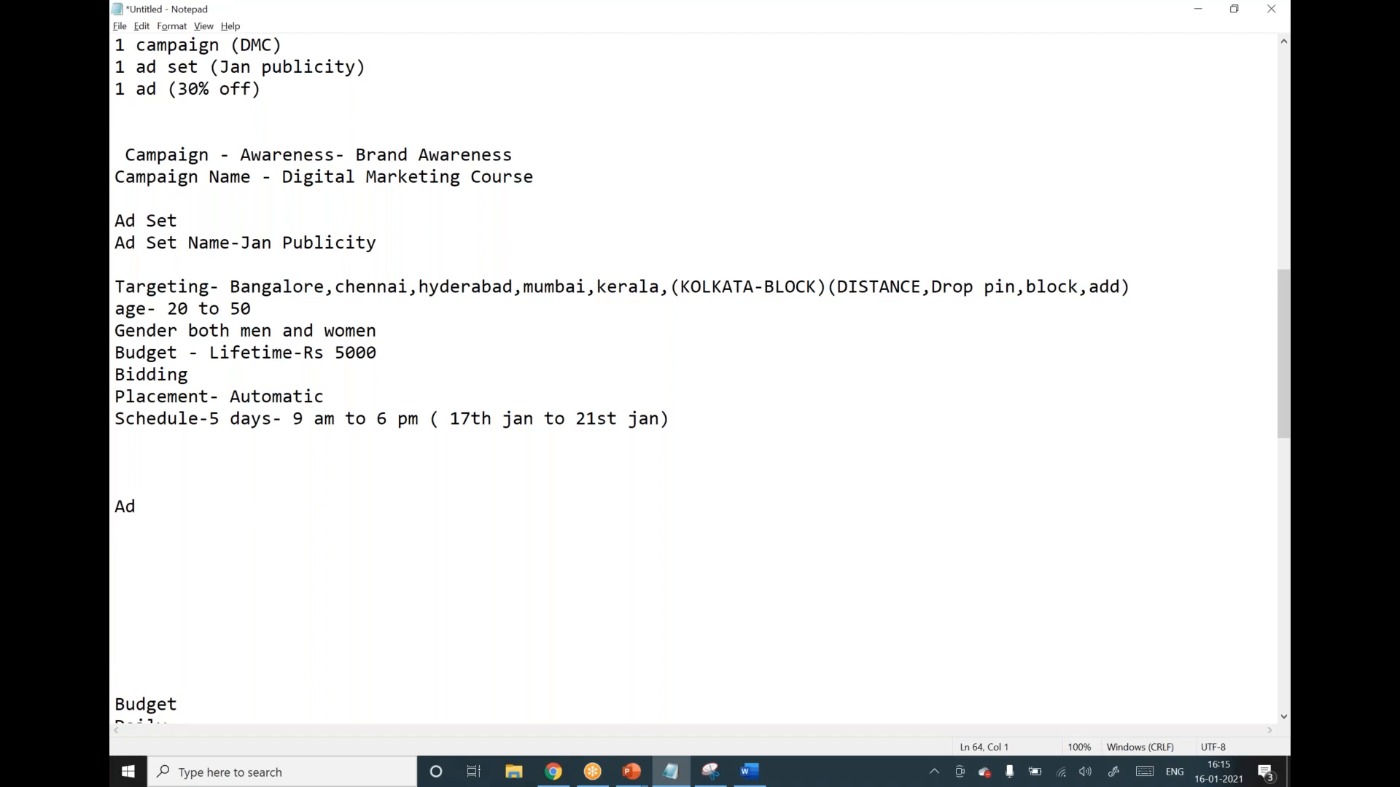
Switch to Ads Manager and rename the new ad as 30% off.
{"action": "left_click", "coordinate": [569, 771]}
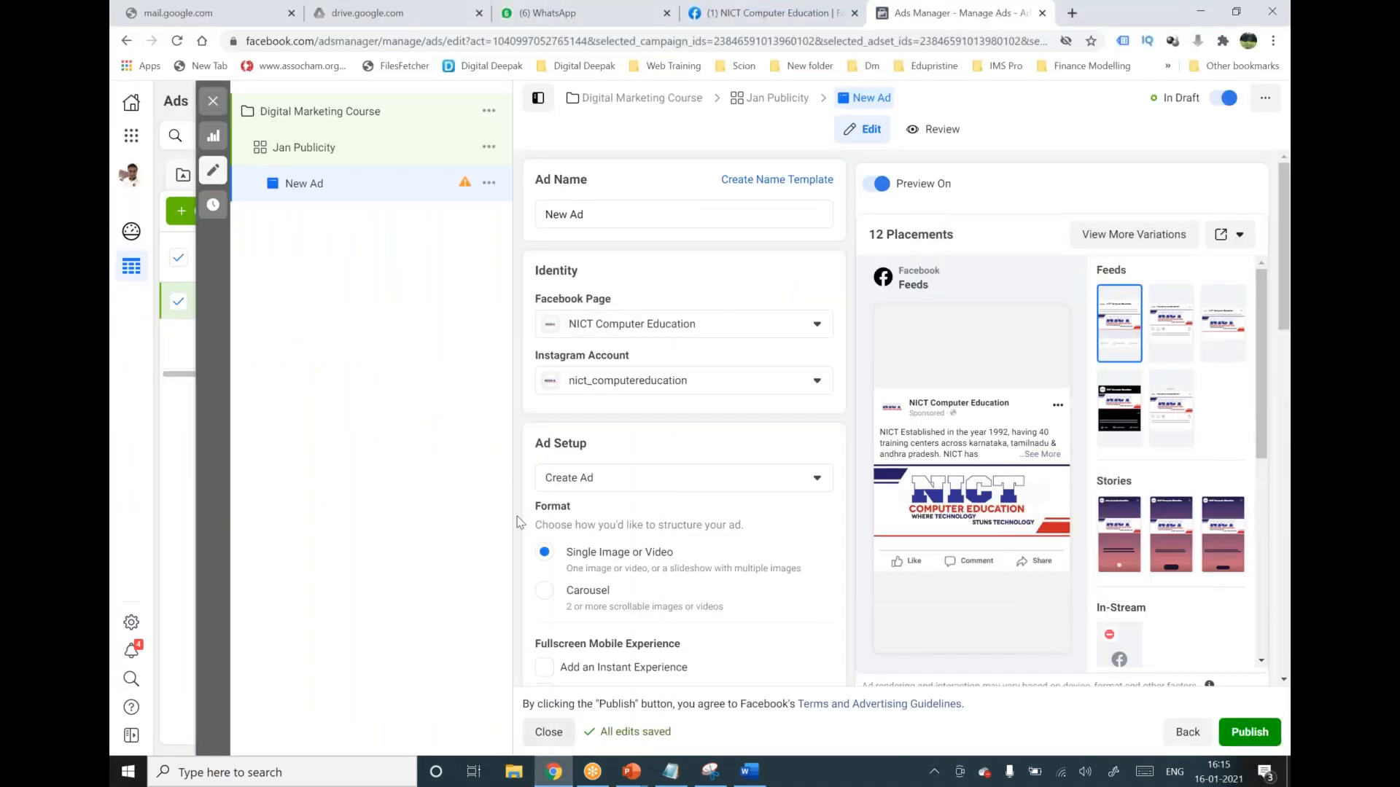
{"action": "left_click_drag", "start_coordinate": [592, 181], "coordinate": [525, 214]}
{"action": "left_click", "coordinate": [554, 212]}
{"action": "type", "text": "30% off"}
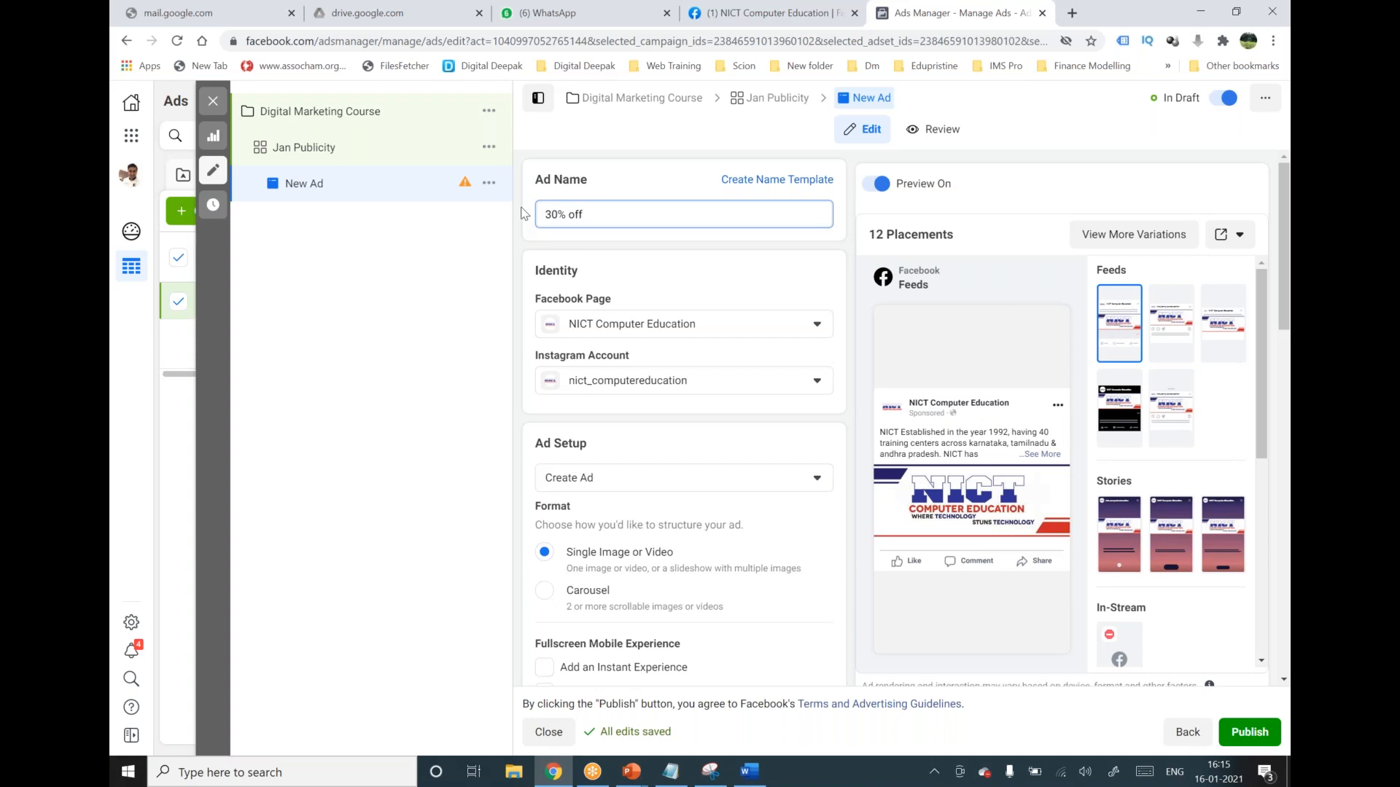
Add the line Ad name : 30% off.... below the Ad heading in the Notepad notes.
{"action": "left_click", "coordinate": [684, 774]}
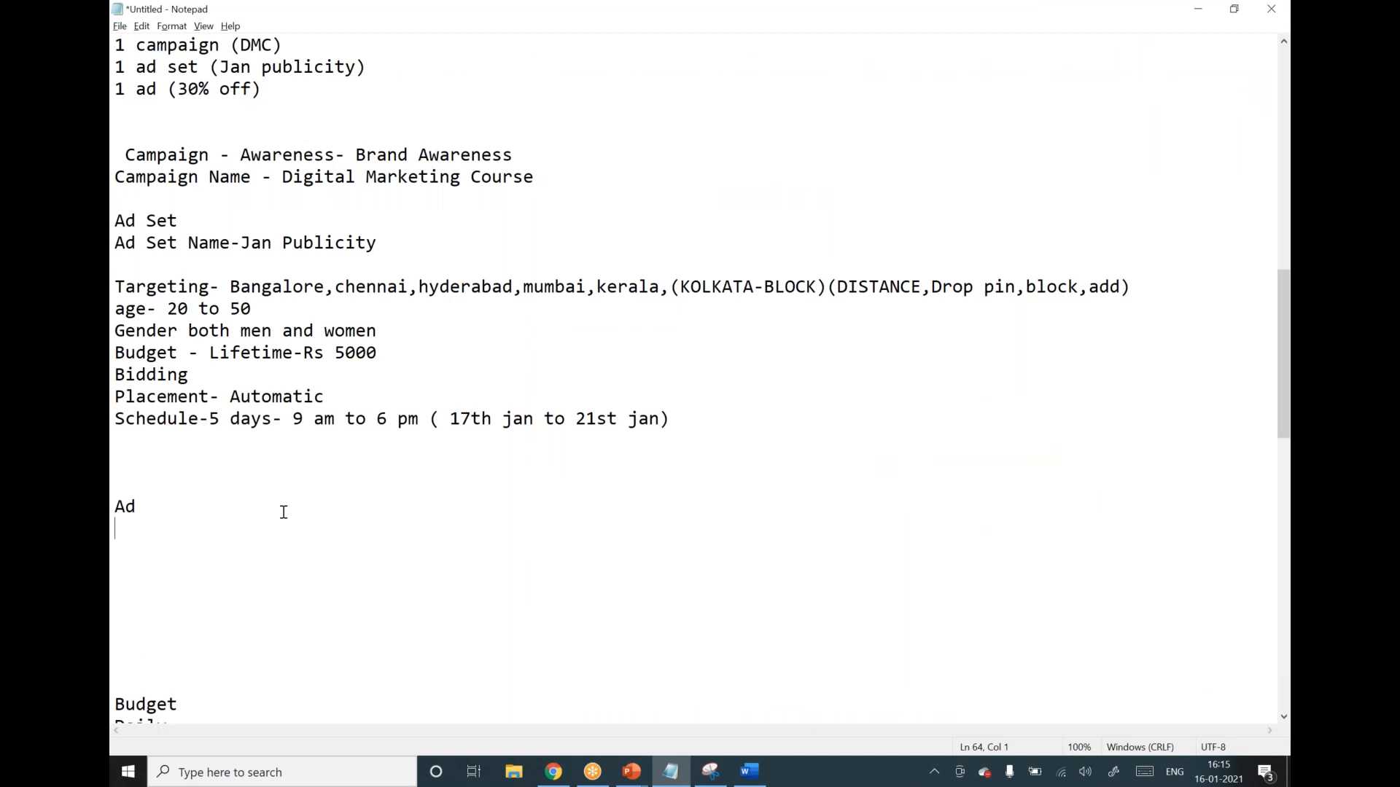
{"action": "type", "text": "Ad name : 30% off...."}
{"action": "key", "text": "Return"}
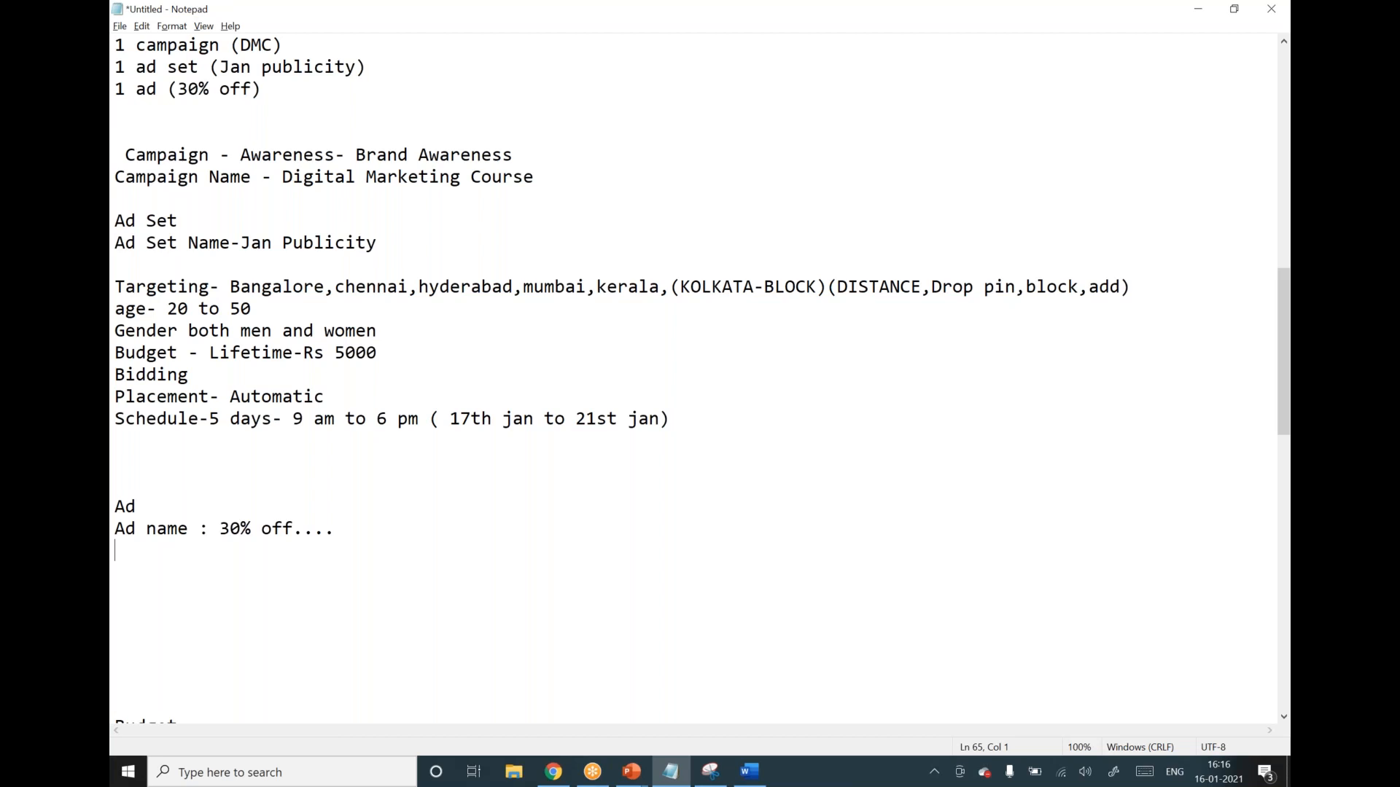
Back in Ads Manager, review the ad's Ad Name, Identity and Ad Setup sections.
{"action": "left_click", "coordinate": [560, 767]}
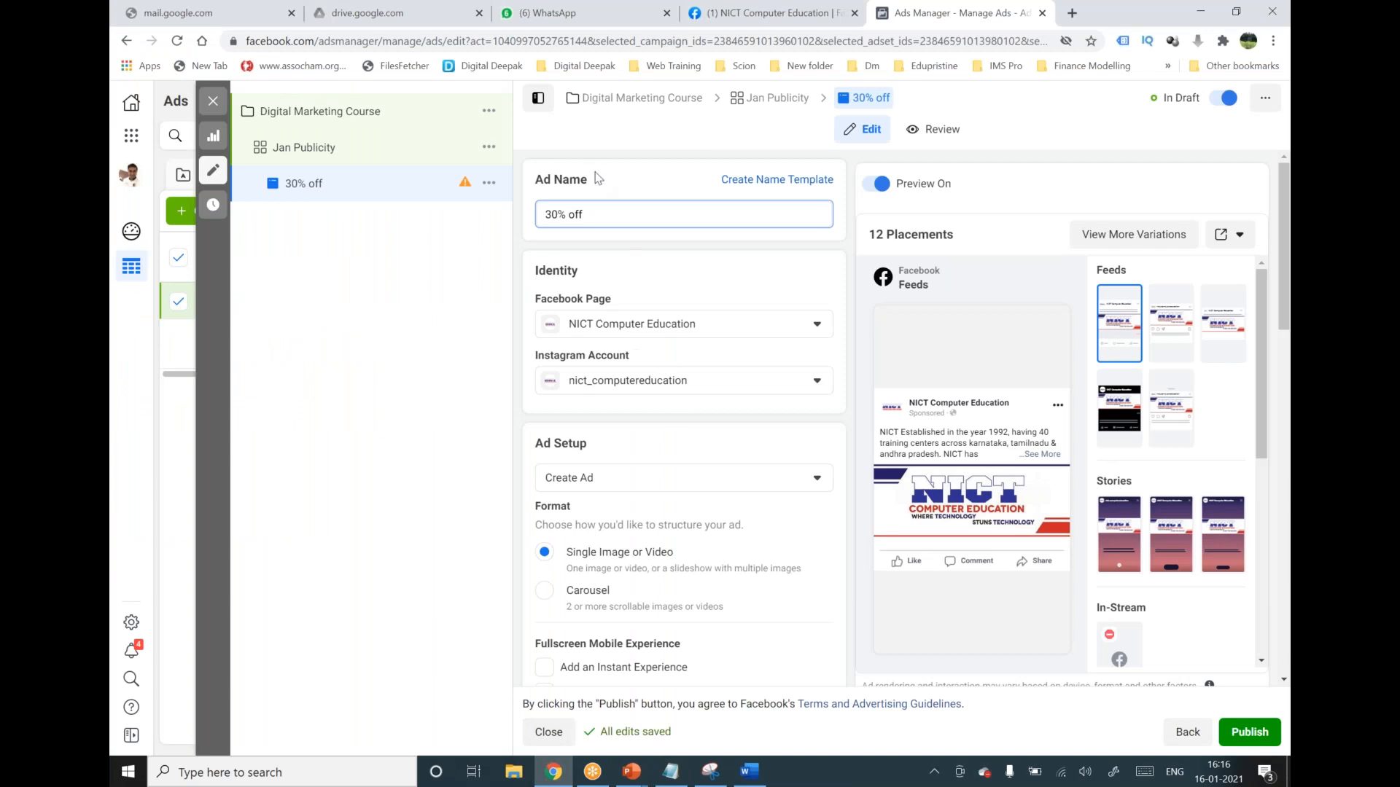
{"action": "left_click_drag", "start_coordinate": [589, 182], "coordinate": [536, 181]}
{"action": "left_click_drag", "start_coordinate": [588, 276], "coordinate": [533, 271]}
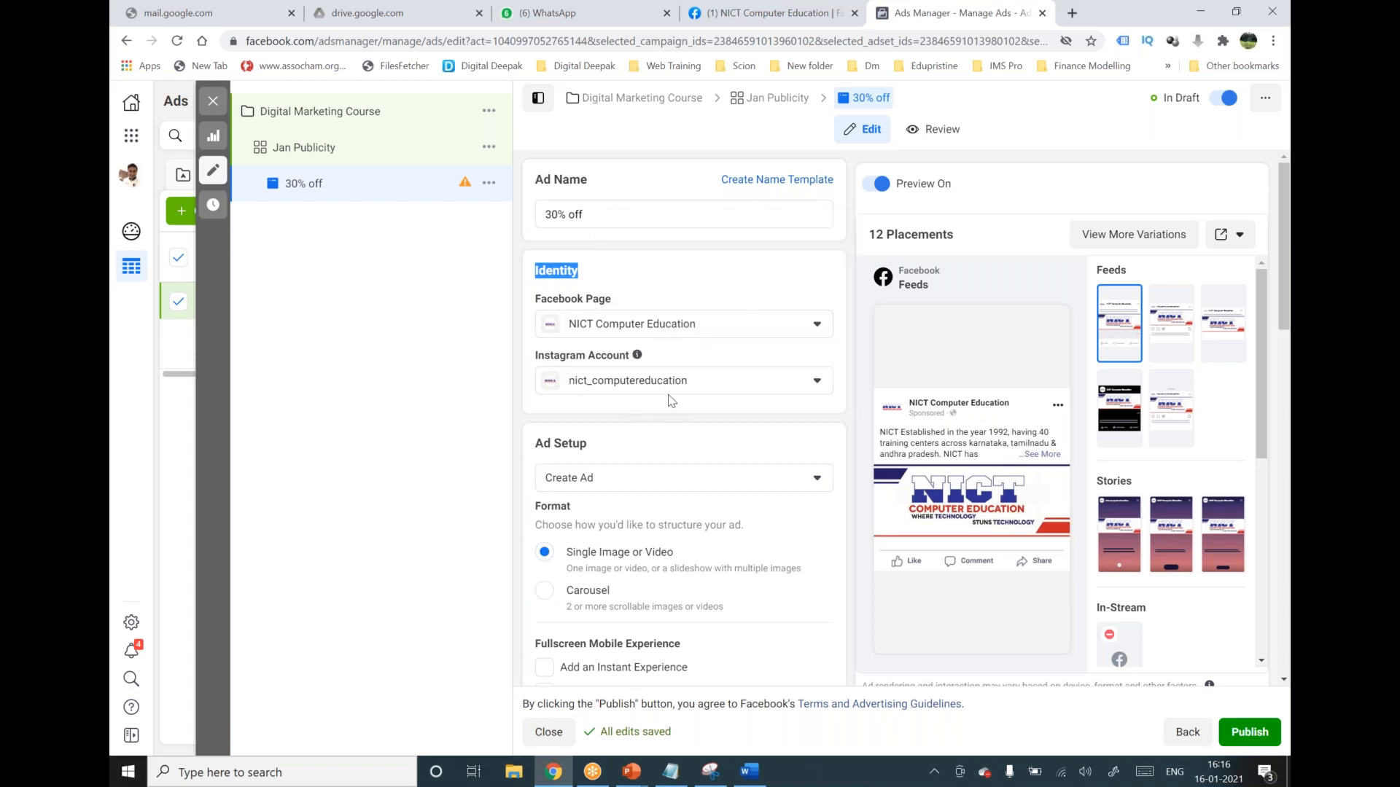
{"action": "scroll", "coordinate": [672, 400], "scroll_direction": "down", "scroll_amount": 1}
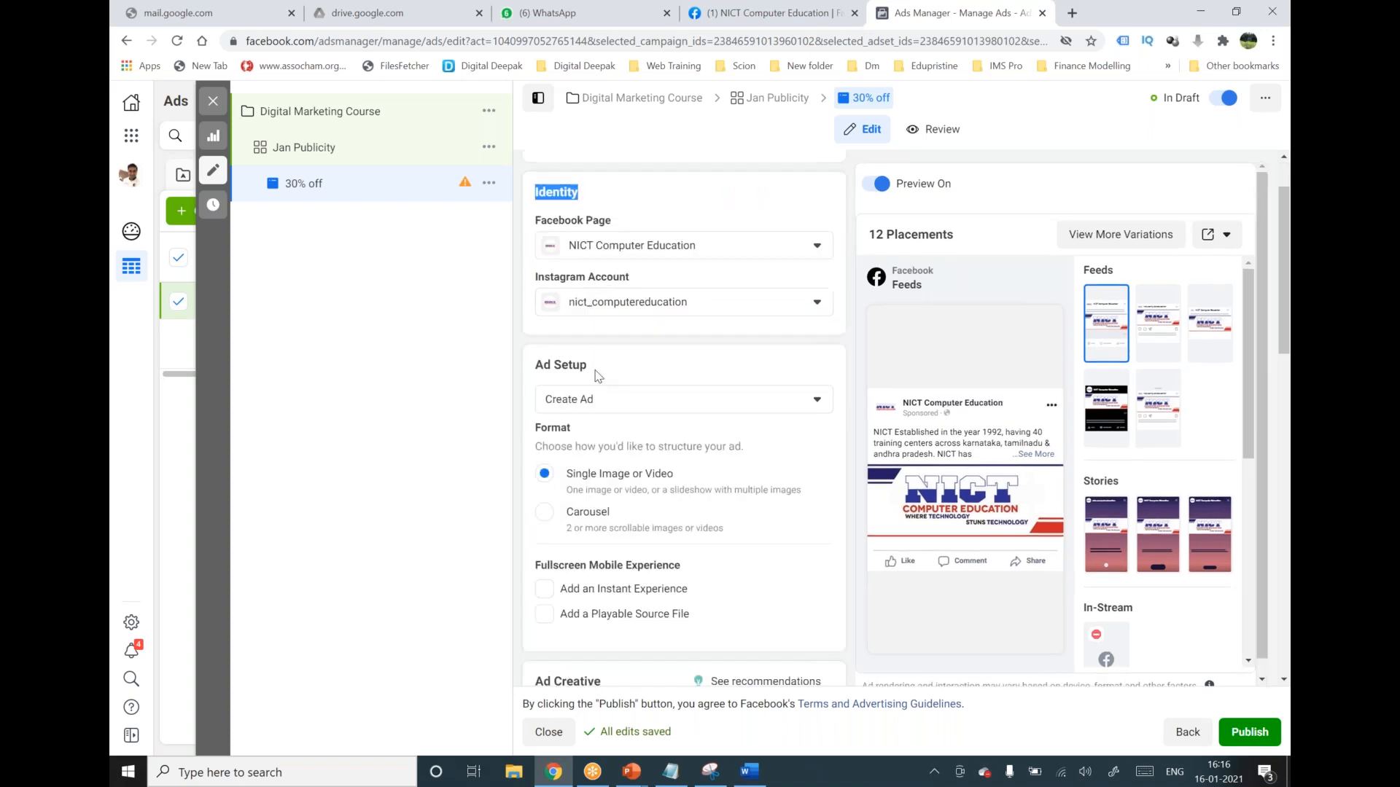
{"action": "left_click_drag", "start_coordinate": [587, 365], "coordinate": [537, 366]}
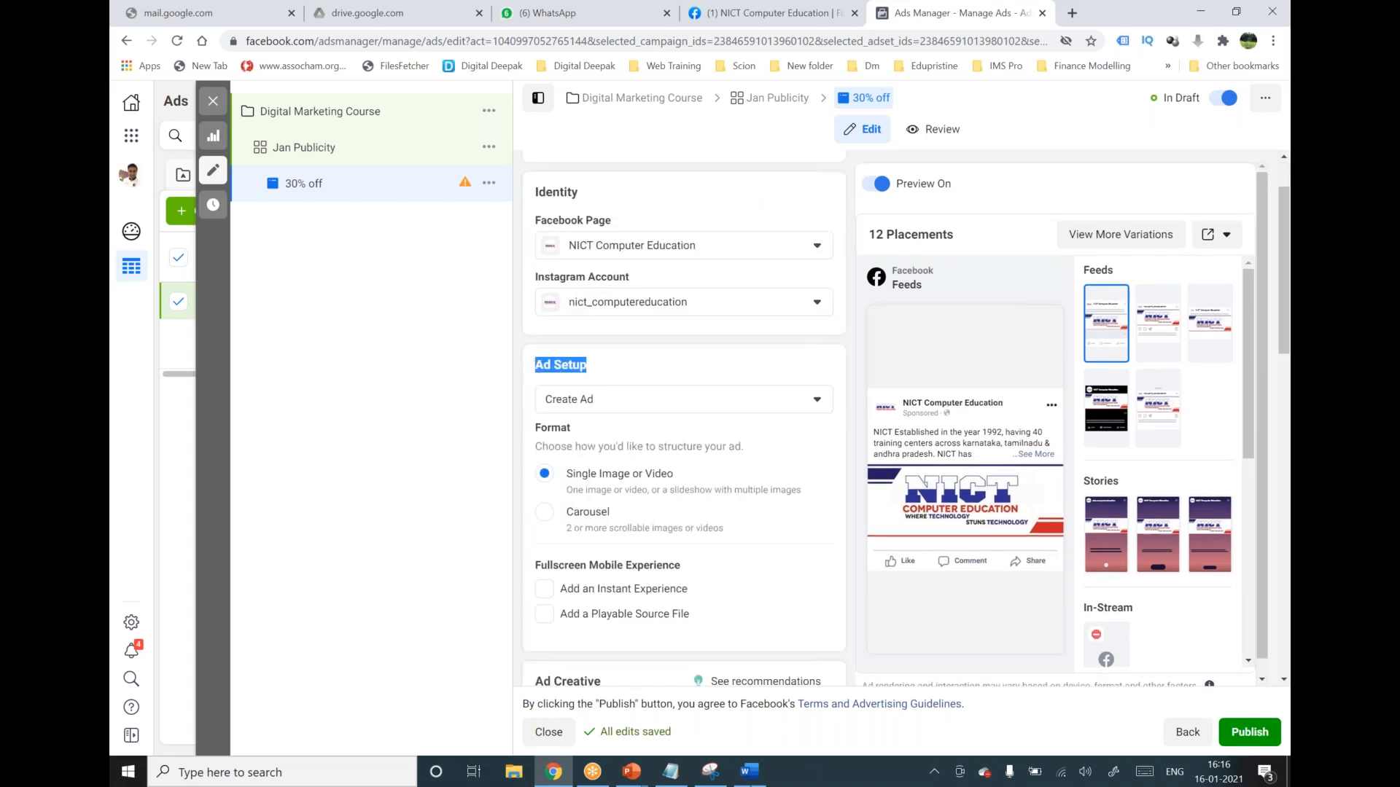
In the Notepad notes, add the line ad set up followed by the items 1) Text, 2) Image and 3)Headline.
{"action": "left_click", "coordinate": [671, 772]}
{"action": "type", "text": "a"}
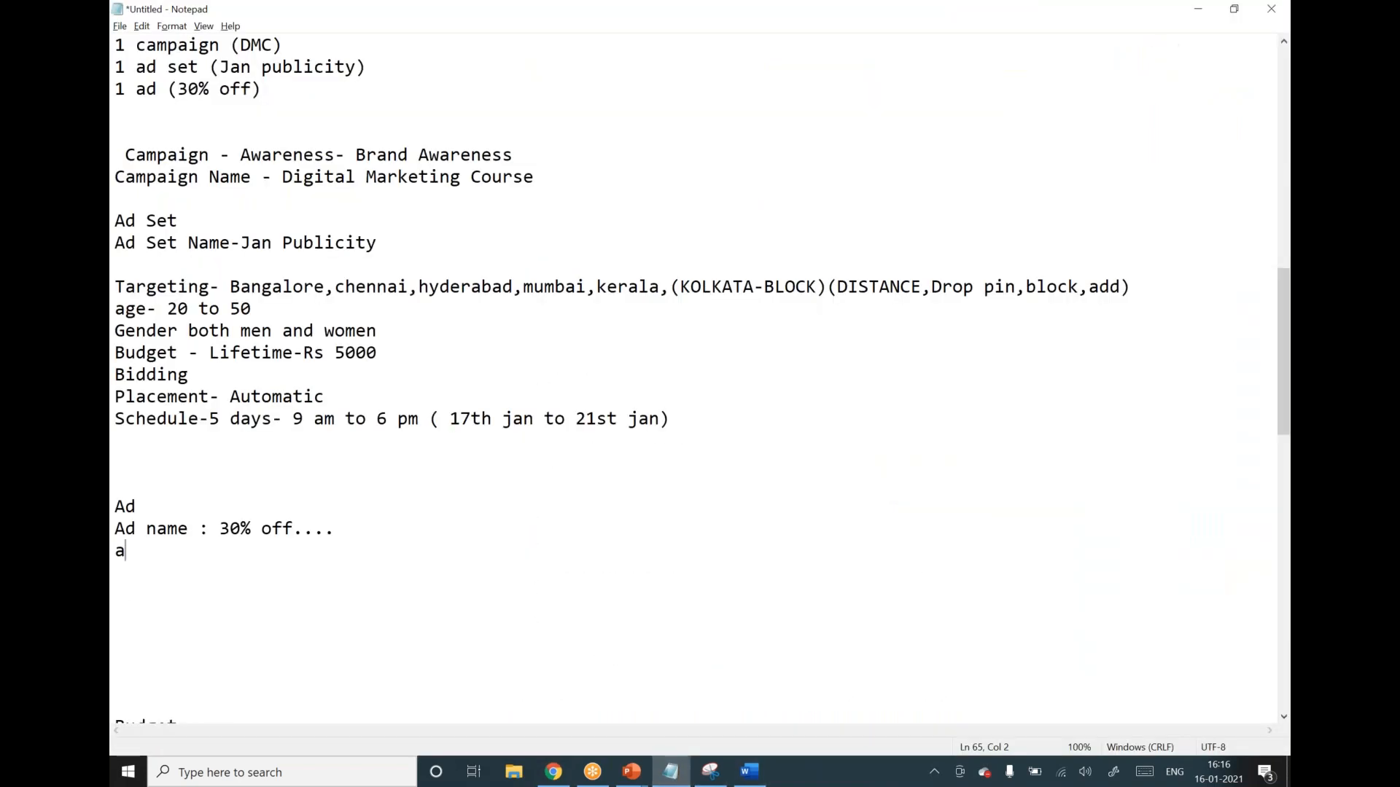
{"action": "type", "text": "d set up"}
{"action": "key", "text": "Return"}
{"action": "type", "text": "1) Text"}
{"action": "key", "text": "Return"}
{"action": "type", "text": "2) Ima"}
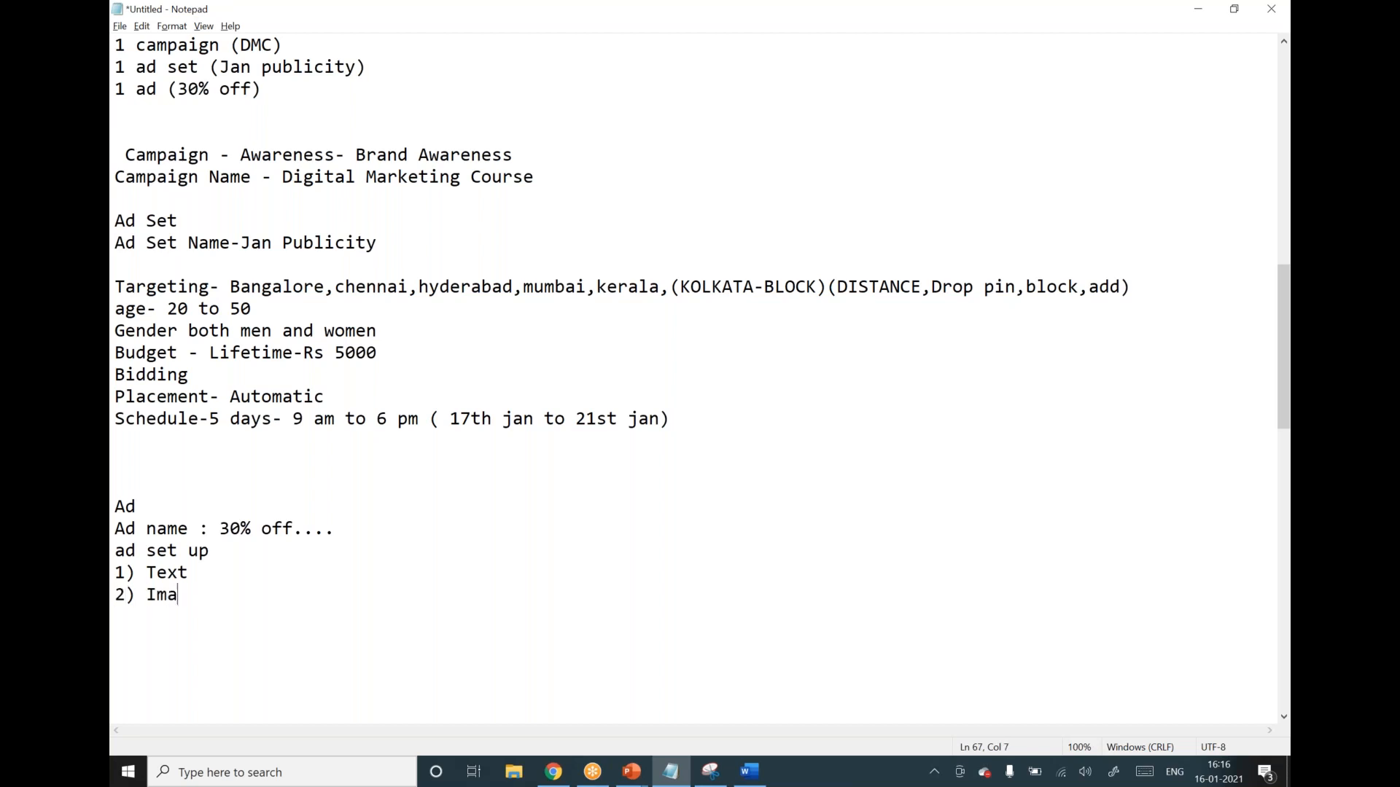
{"action": "type", "text": "ge 3)Headline"}
{"action": "key", "text": "Return"}
Extend the ad set up list in the notes with 4) URL, 5) Description and 6) CTA.
{"action": "type", "text": "4) "}
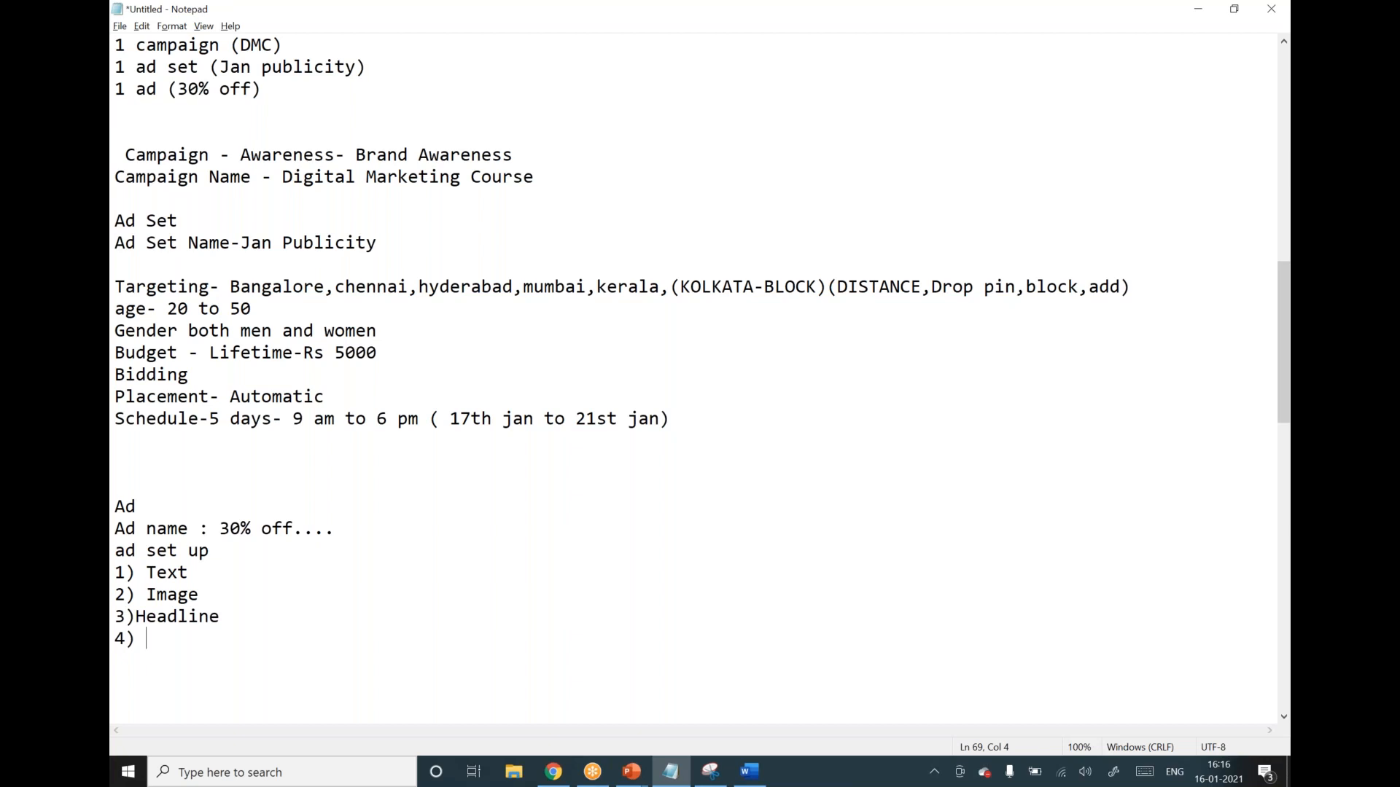
{"action": "type", "text": "URL"}
{"action": "key", "text": "Return"}
{"action": "type", "text": "5) dES"}
{"action": "key", "text": "BackSpace"}
{"action": "key", "text": "BackSpace"}
{"action": "key", "text": "BackSpace"}
{"action": "type", "text": "Desc"}
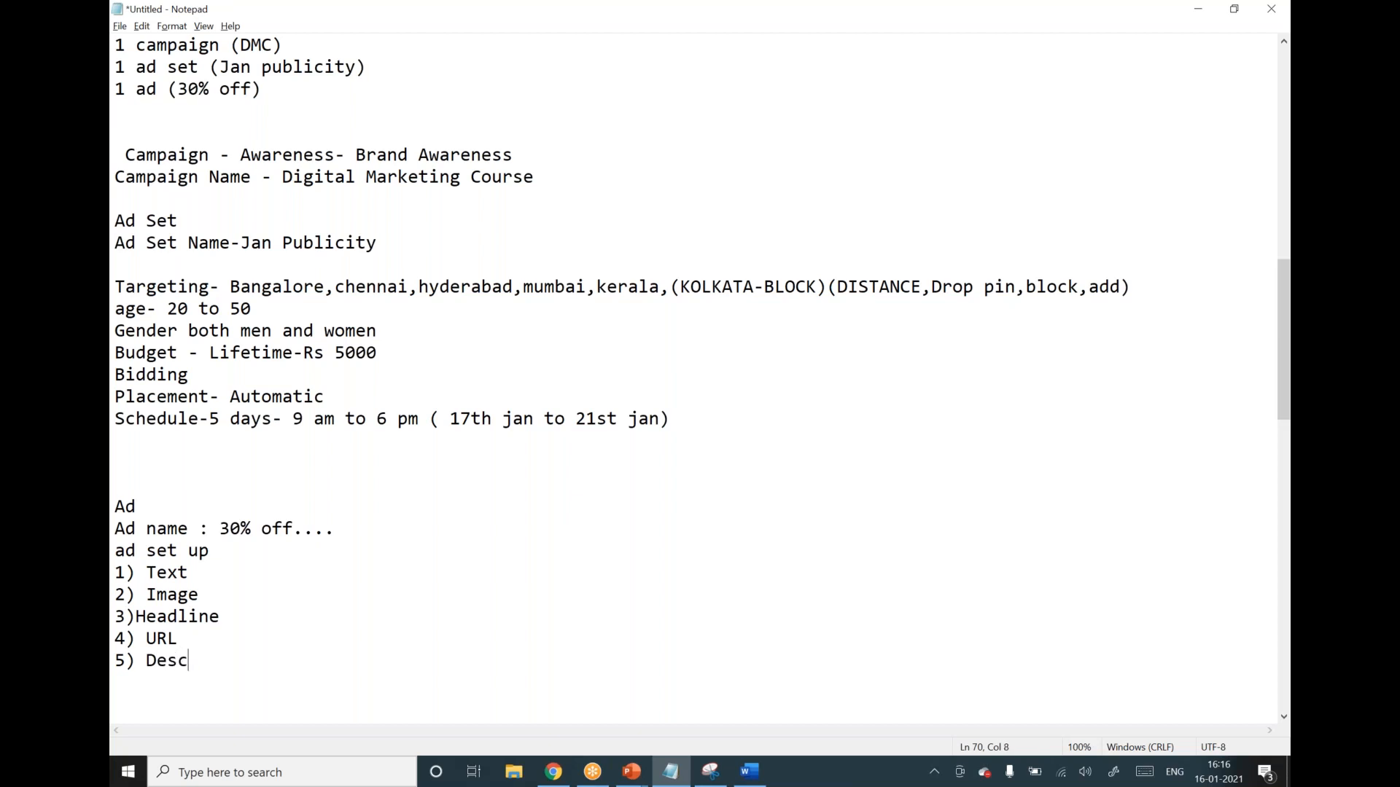
{"action": "type", "text": "ription "}
{"action": "type", "text": "6) CT"}
{"action": "type", "text": "A"}
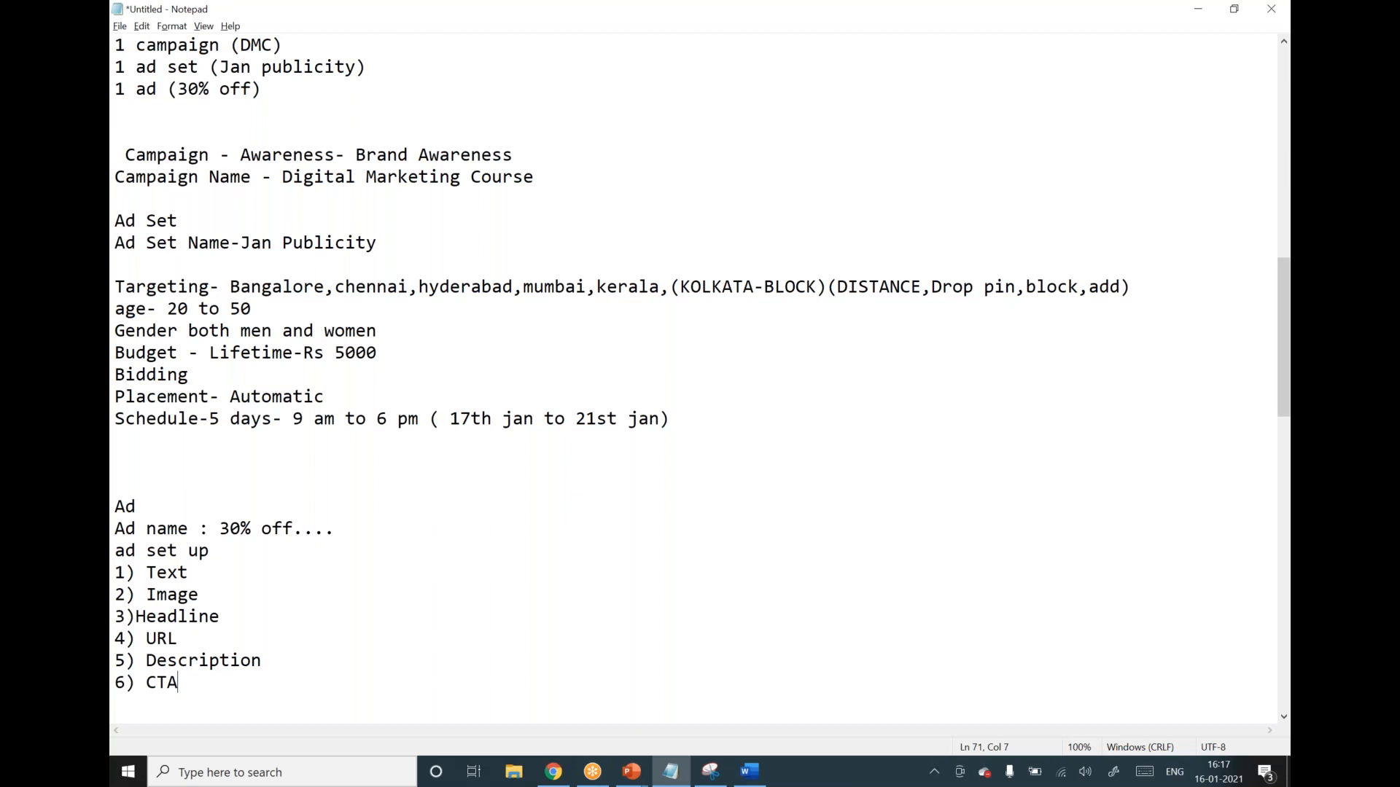
Switch to the MCC Facebook Marketing presentation and open slide 211, the Wistia ad example with its labelled components.
{"action": "left_click", "coordinate": [553, 771]}
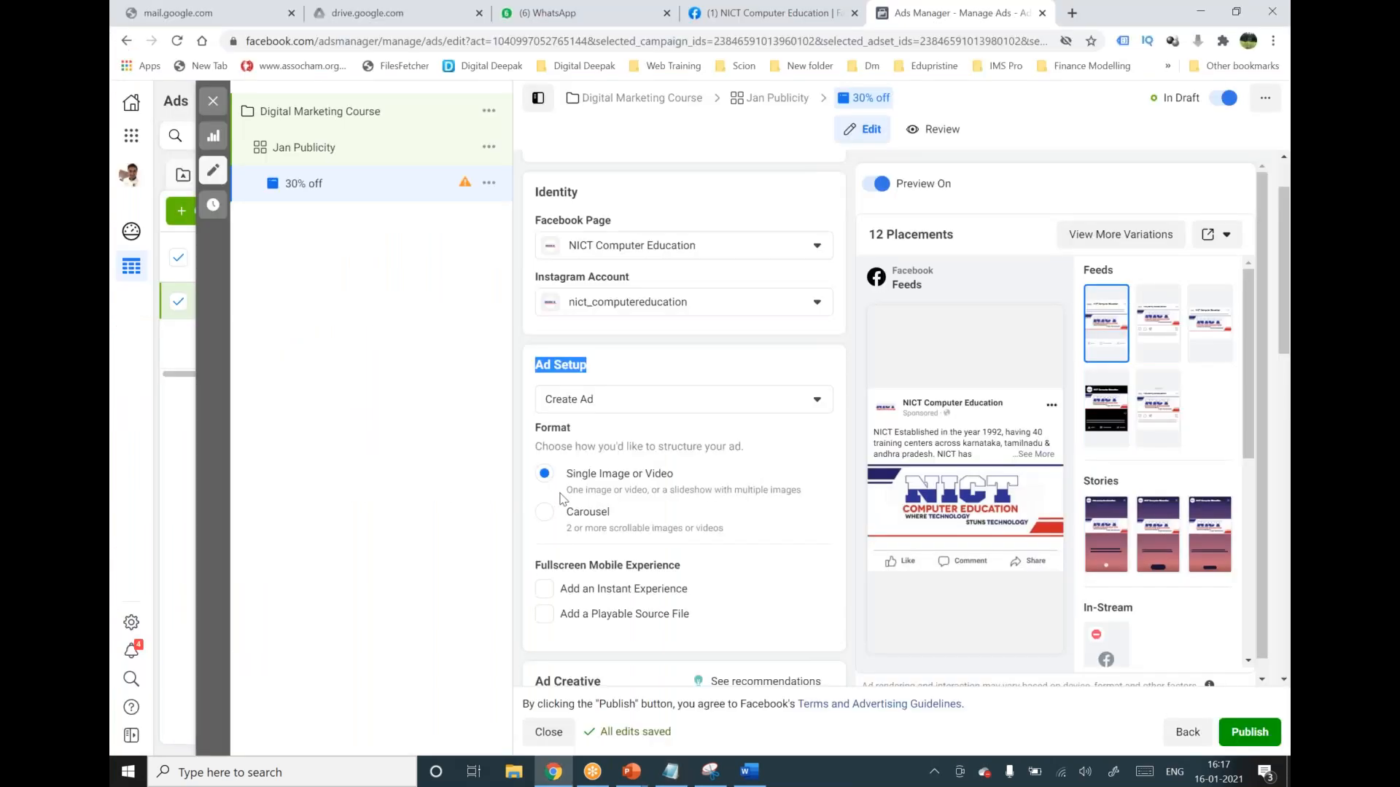
{"action": "left_click", "coordinate": [671, 771]}
{"action": "mouse_move", "coordinate": [631, 772]}
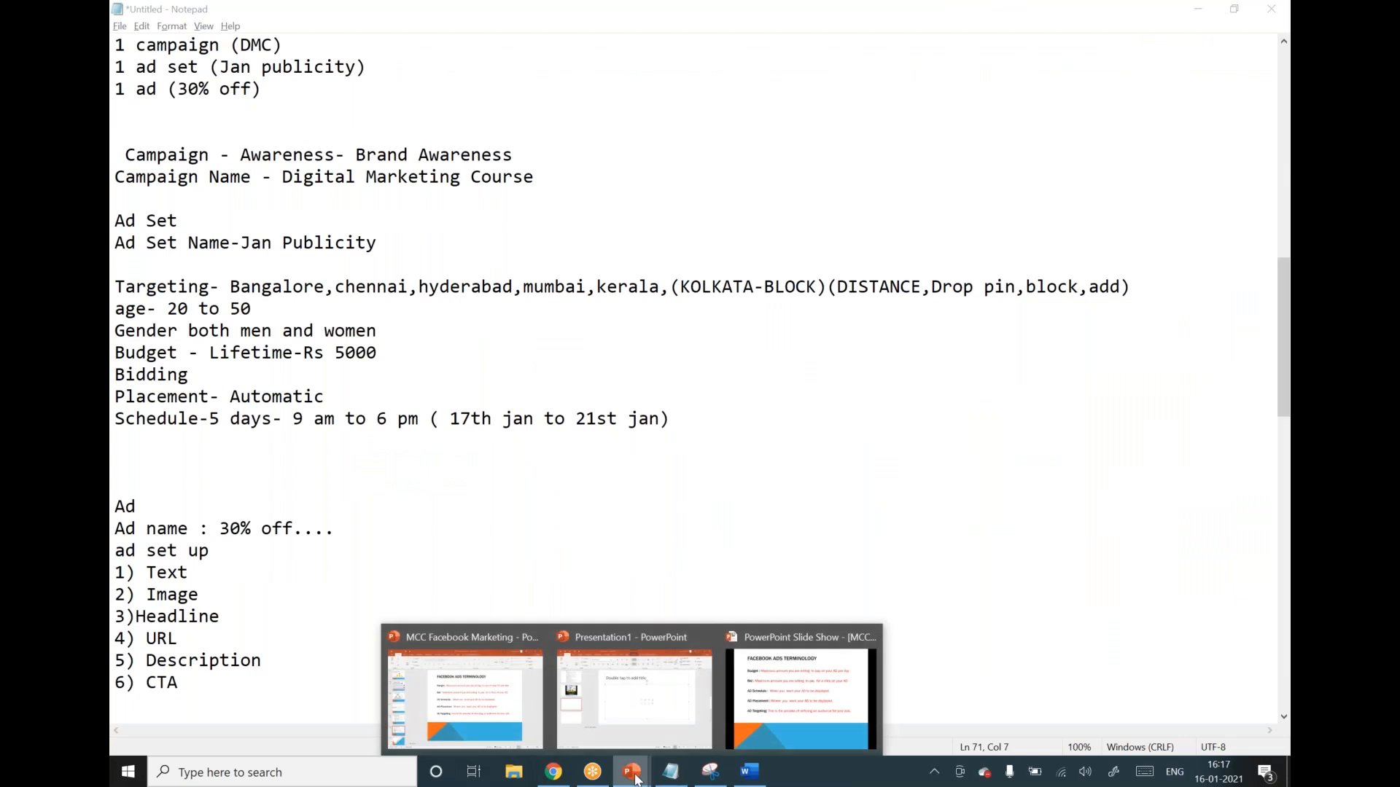
{"action": "left_click", "coordinate": [481, 722]}
{"action": "scroll", "coordinate": [192, 502], "scroll_direction": "down", "scroll_amount": 5}
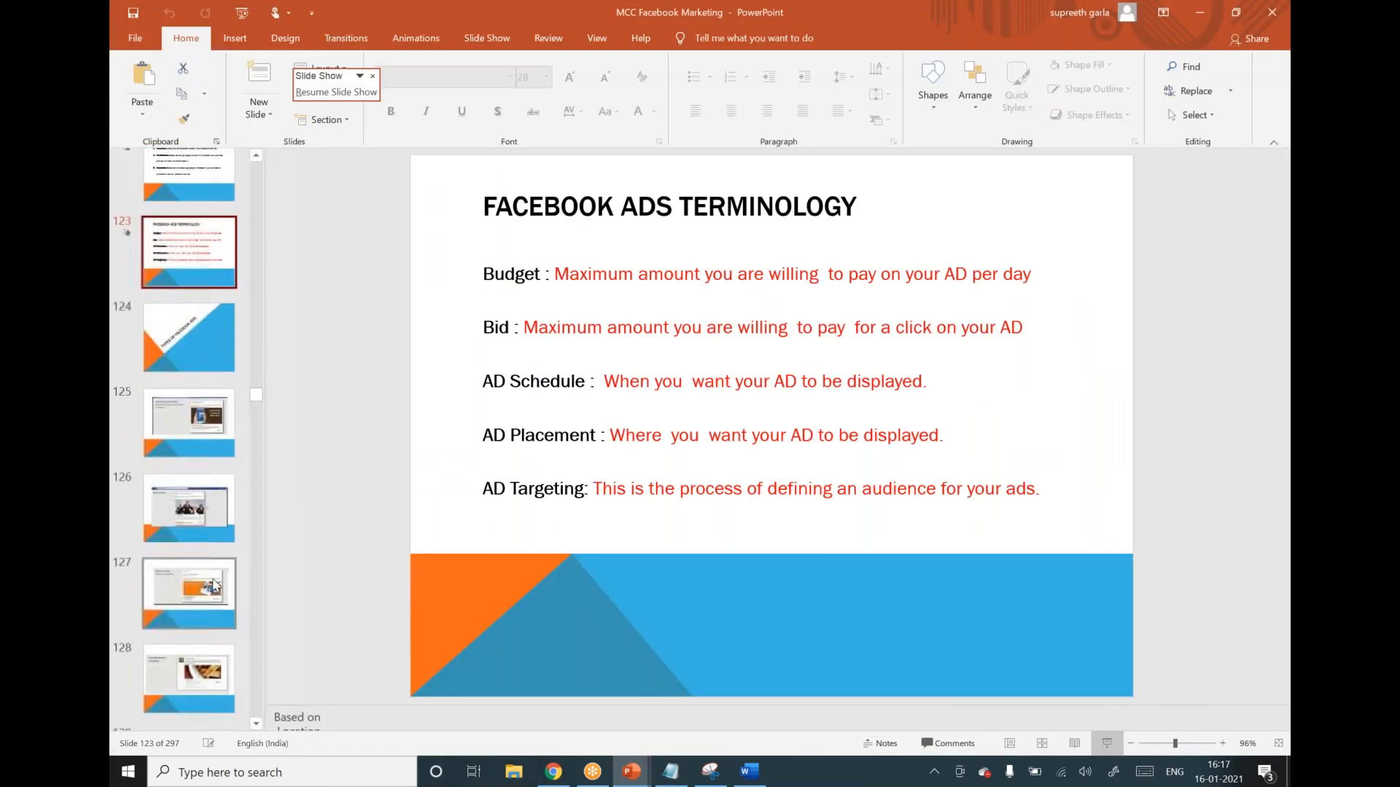
{"action": "scroll", "coordinate": [191, 502], "scroll_direction": "down", "scroll_amount": 5}
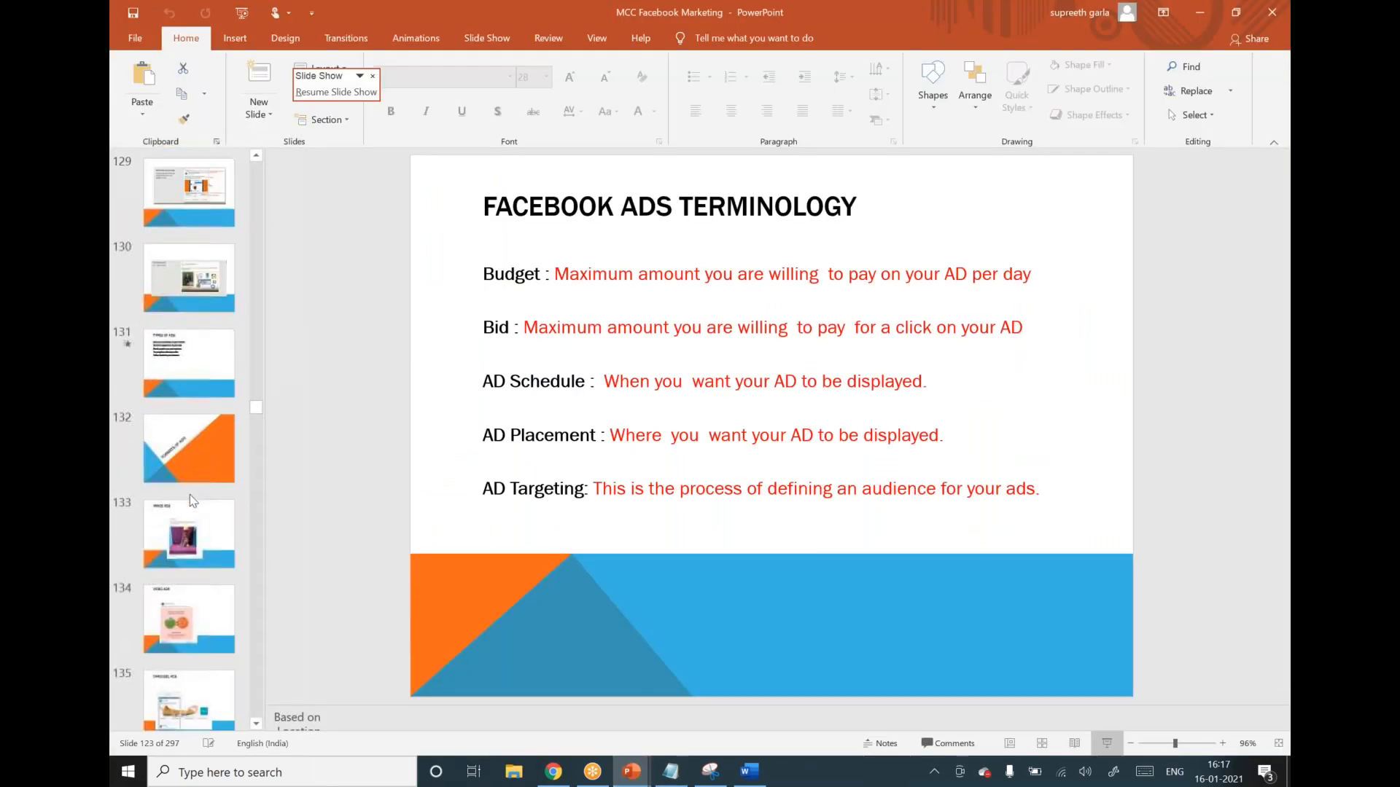
{"action": "scroll", "coordinate": [195, 493], "scroll_direction": "down", "scroll_amount": 14}
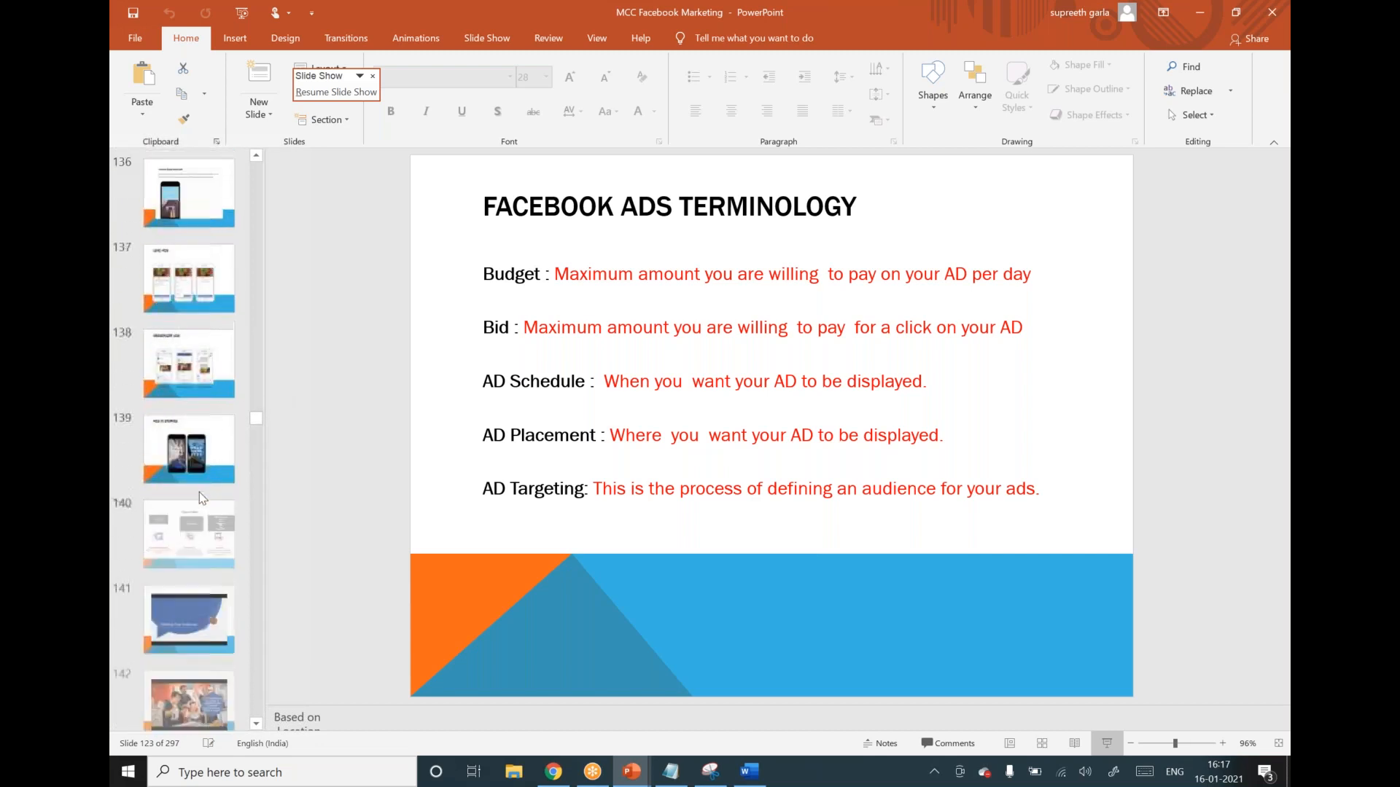
{"action": "scroll", "coordinate": [202, 498], "scroll_direction": "down", "scroll_amount": 15}
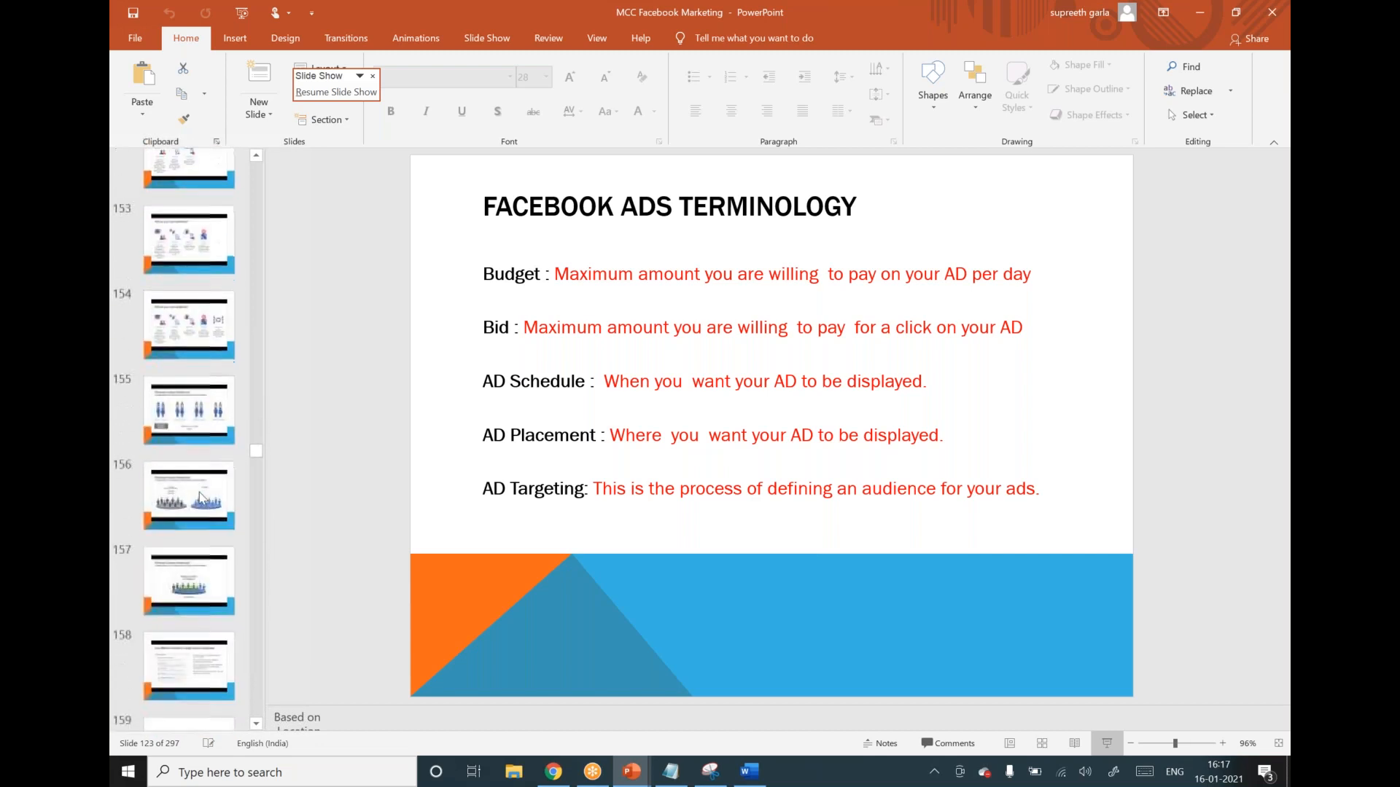
{"action": "scroll", "coordinate": [202, 498], "scroll_direction": "down", "scroll_amount": 13}
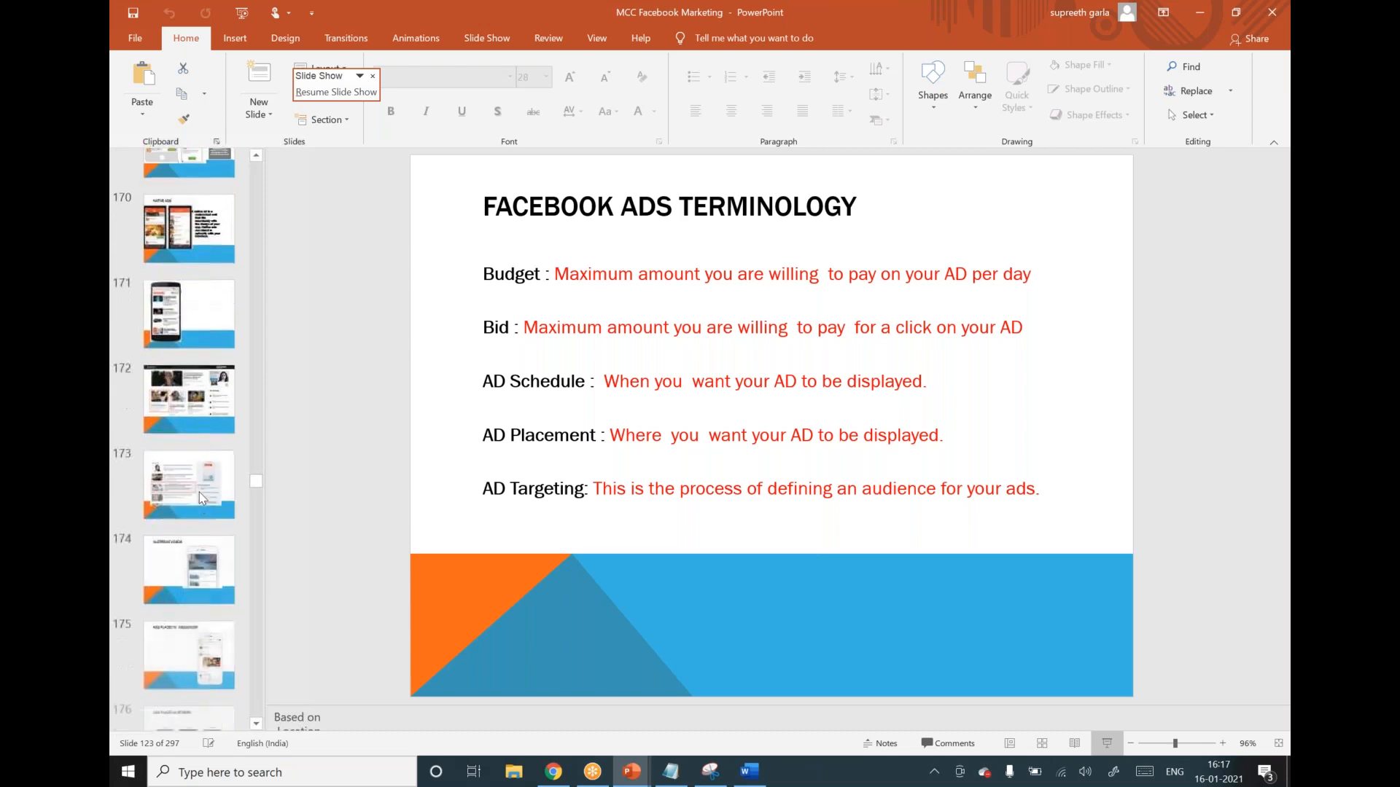
{"action": "scroll", "coordinate": [210, 495], "scroll_direction": "down", "scroll_amount": 10}
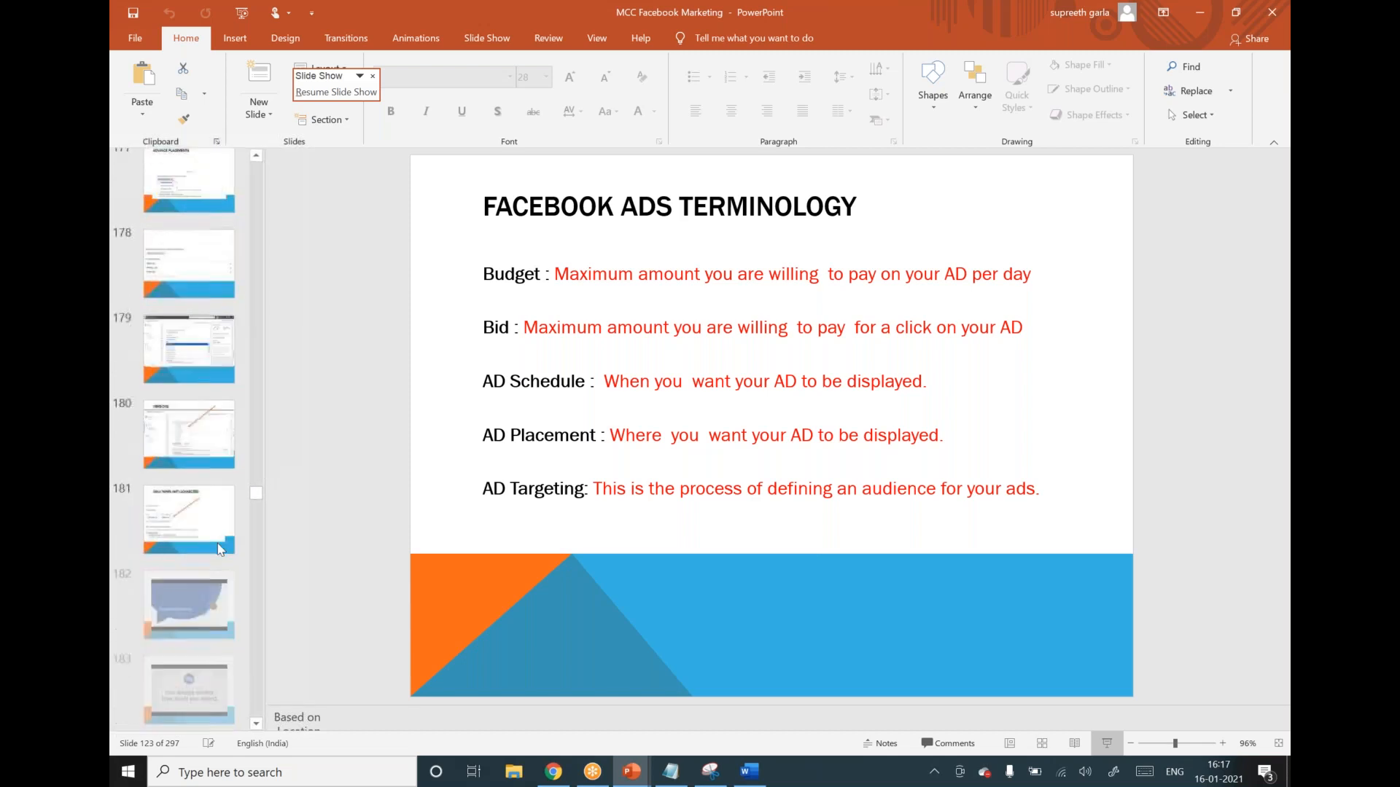
{"action": "scroll", "coordinate": [219, 554], "scroll_direction": "down", "scroll_amount": 14}
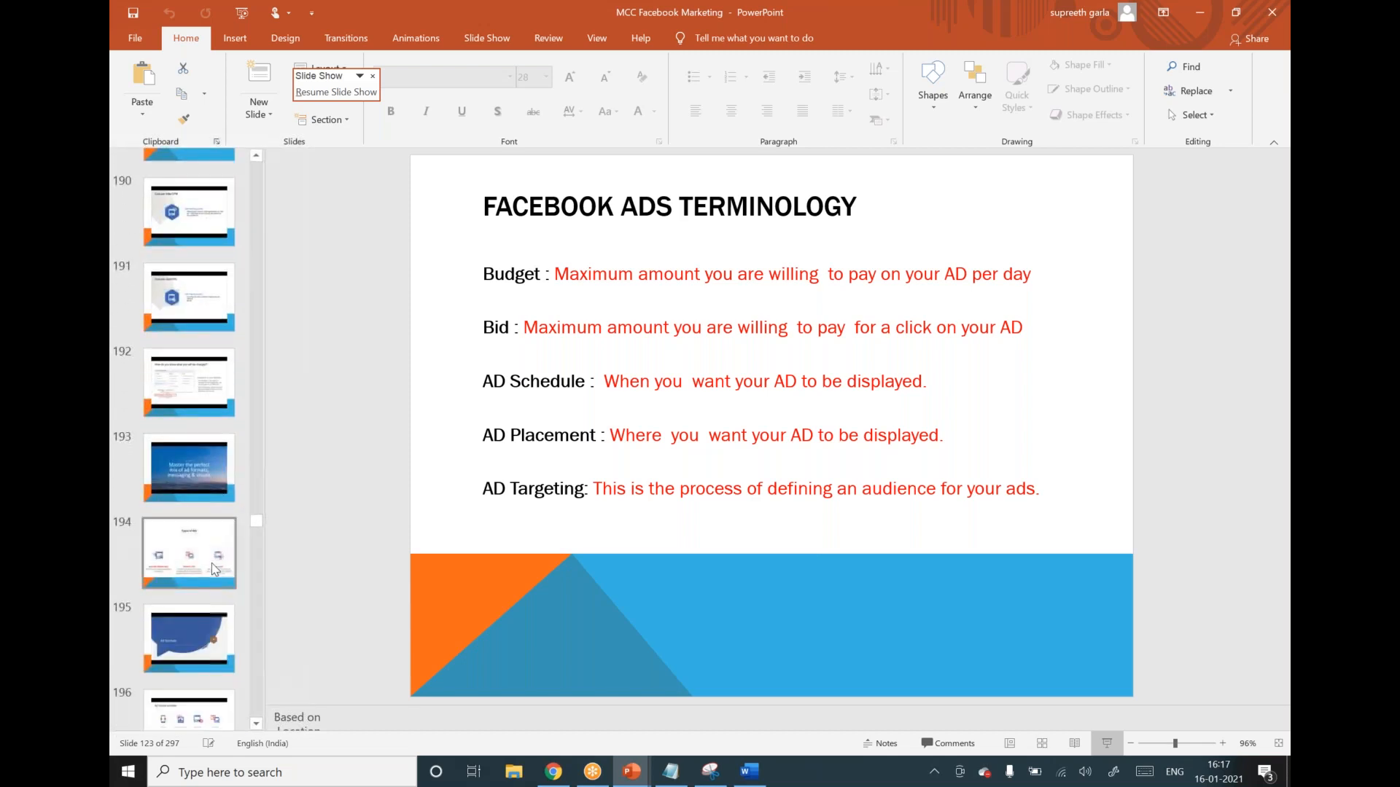
{"action": "scroll", "coordinate": [216, 576], "scroll_direction": "down", "scroll_amount": 13}
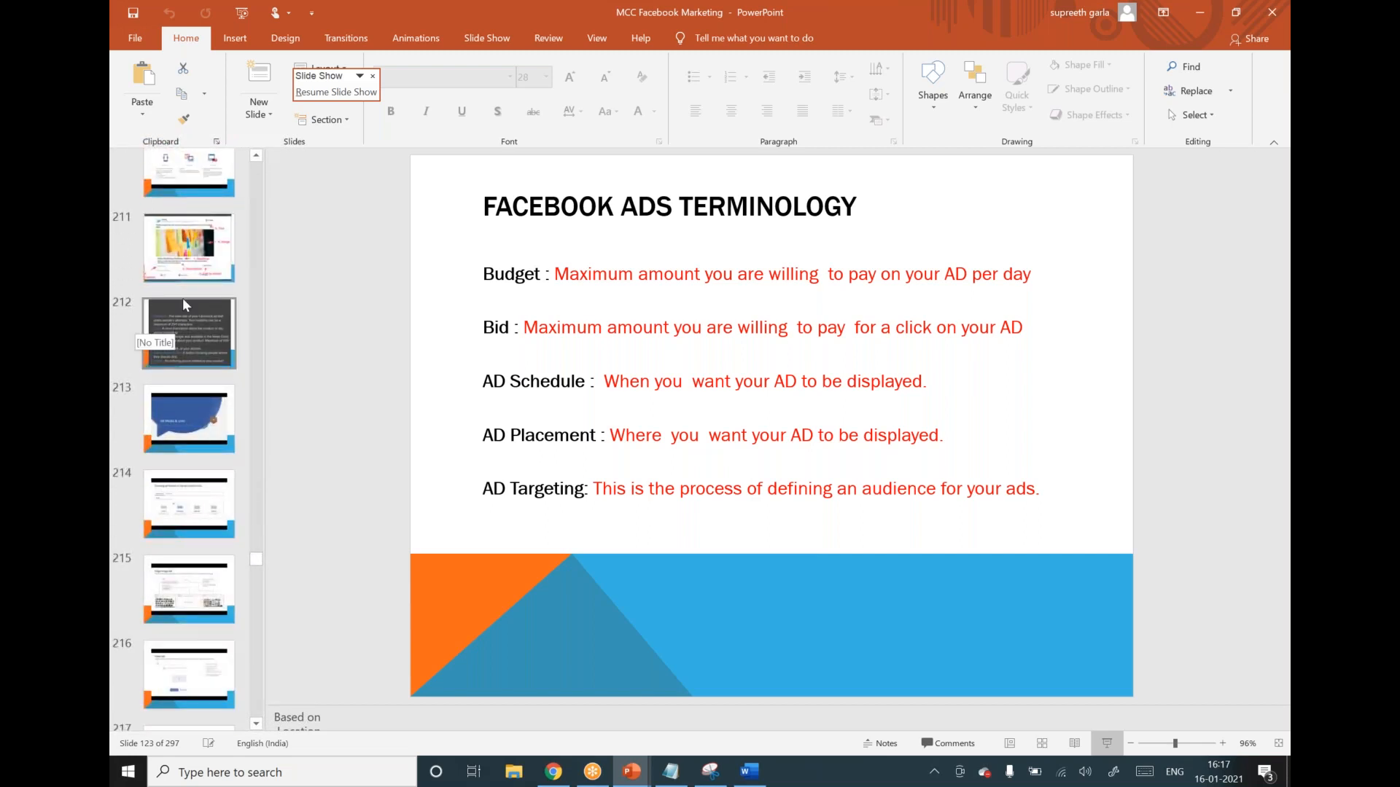
{"action": "left_click", "coordinate": [184, 270]}
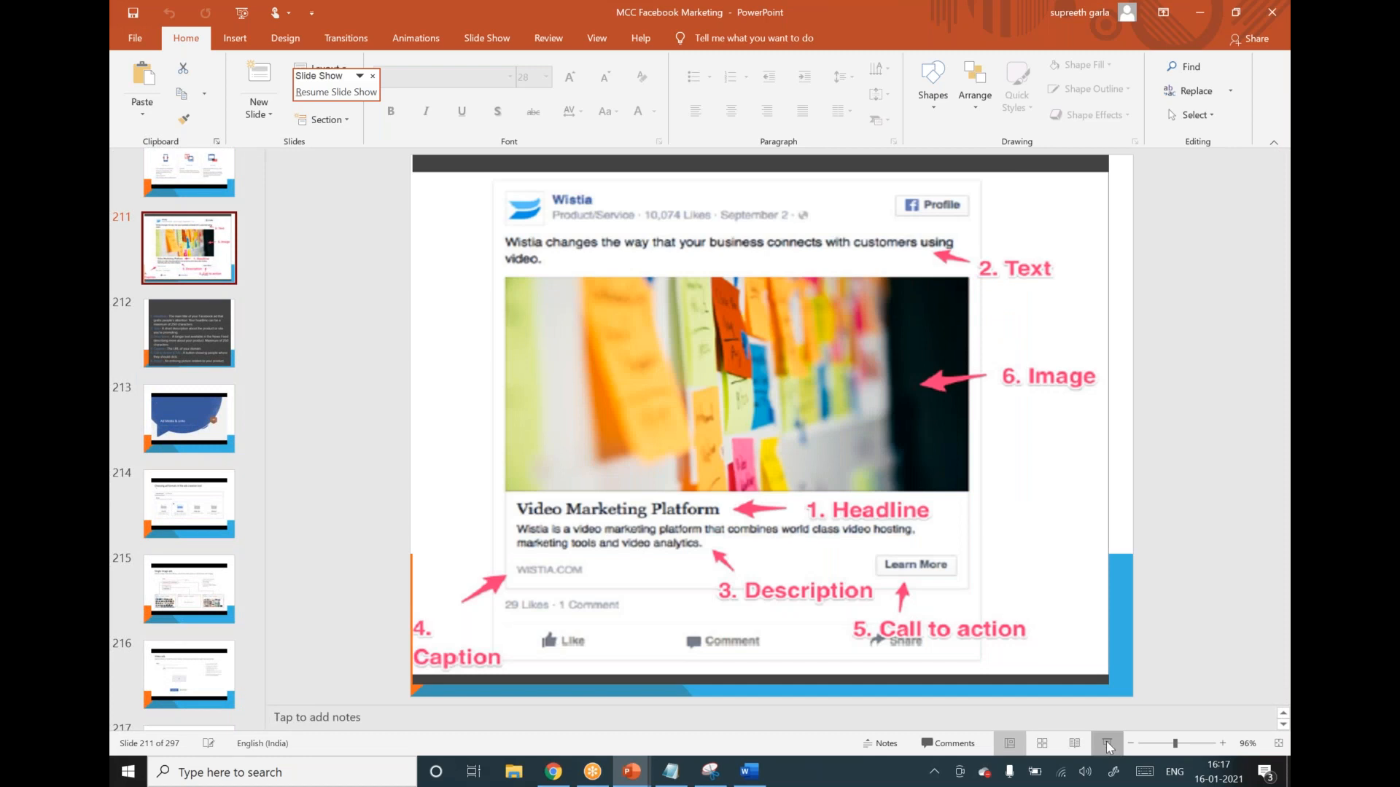
Run the slide show through to the ad component definitions and the labelled Wistia ad, and review Headline, Text, Description, Caption, Call to Action and Image.
{"action": "left_click", "coordinate": [1107, 743]}
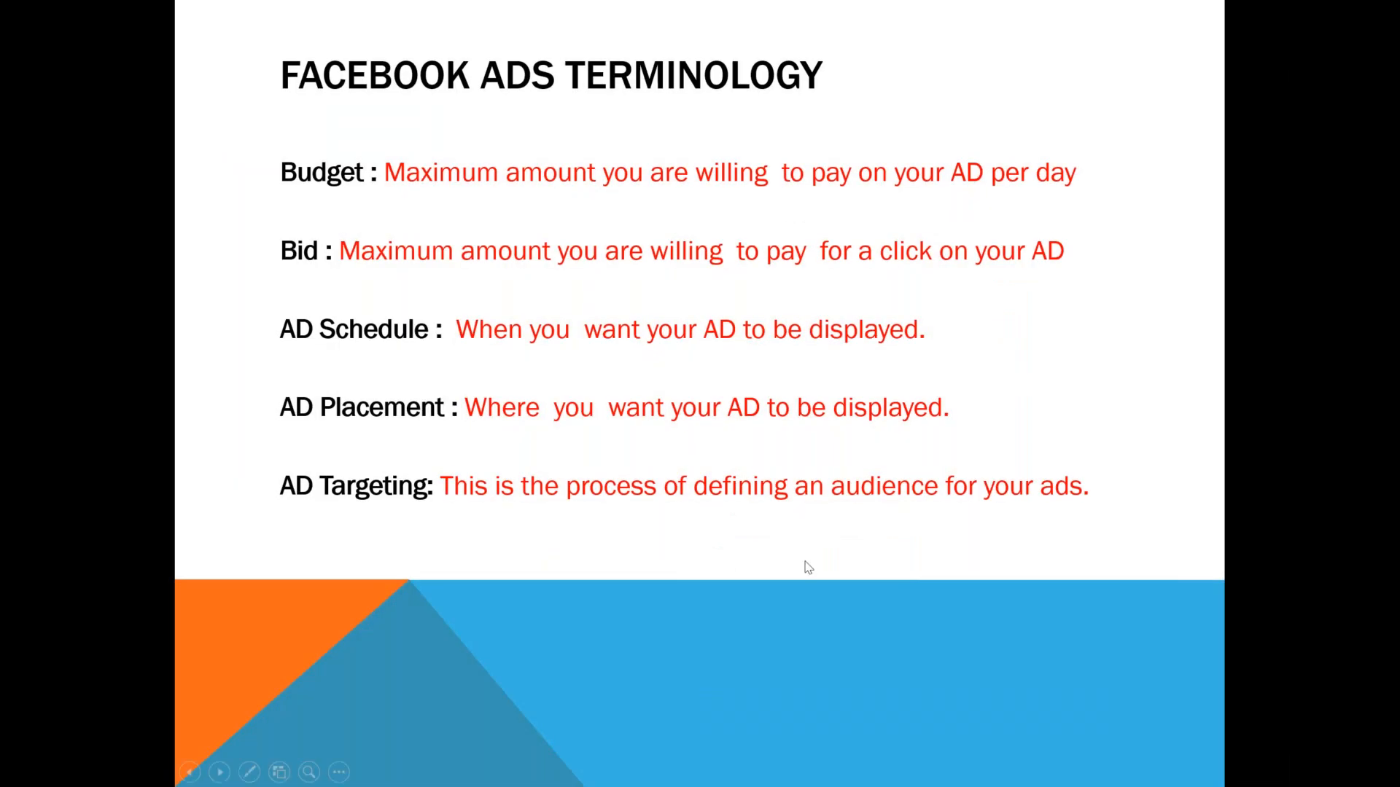
{"action": "key", "text": "Right"}
{"action": "key", "text": "Right"}
{"action": "key", "text": "Right"}
{"action": "key", "text": "Right"}
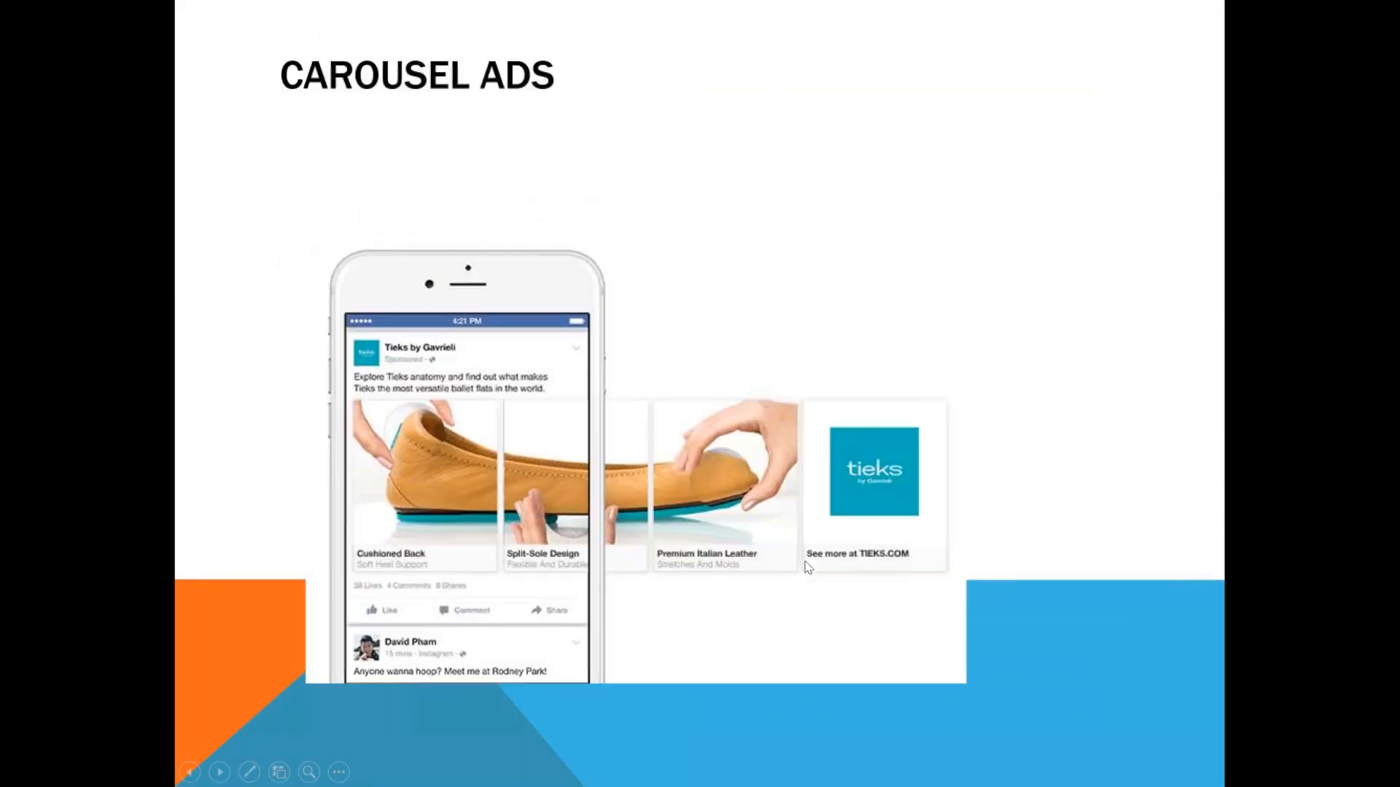
{"action": "key", "text": "Right"}
{"action": "key", "text": "Right"}
{"action": "key", "text": "Right"}
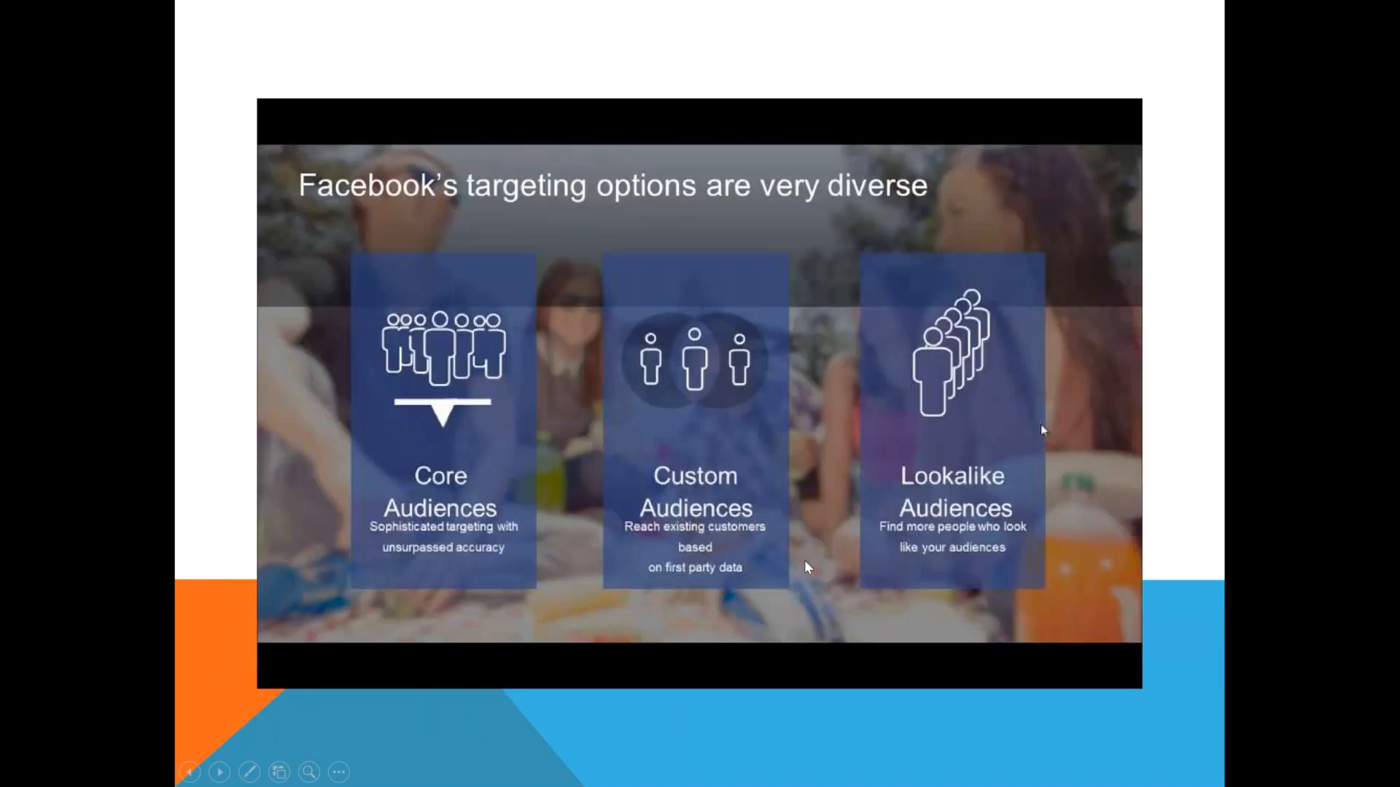
{"action": "key", "text": "Right"}
{"action": "key", "text": "Right"}
{"action": "key", "text": "Right"}
{"action": "key", "text": "Right"}
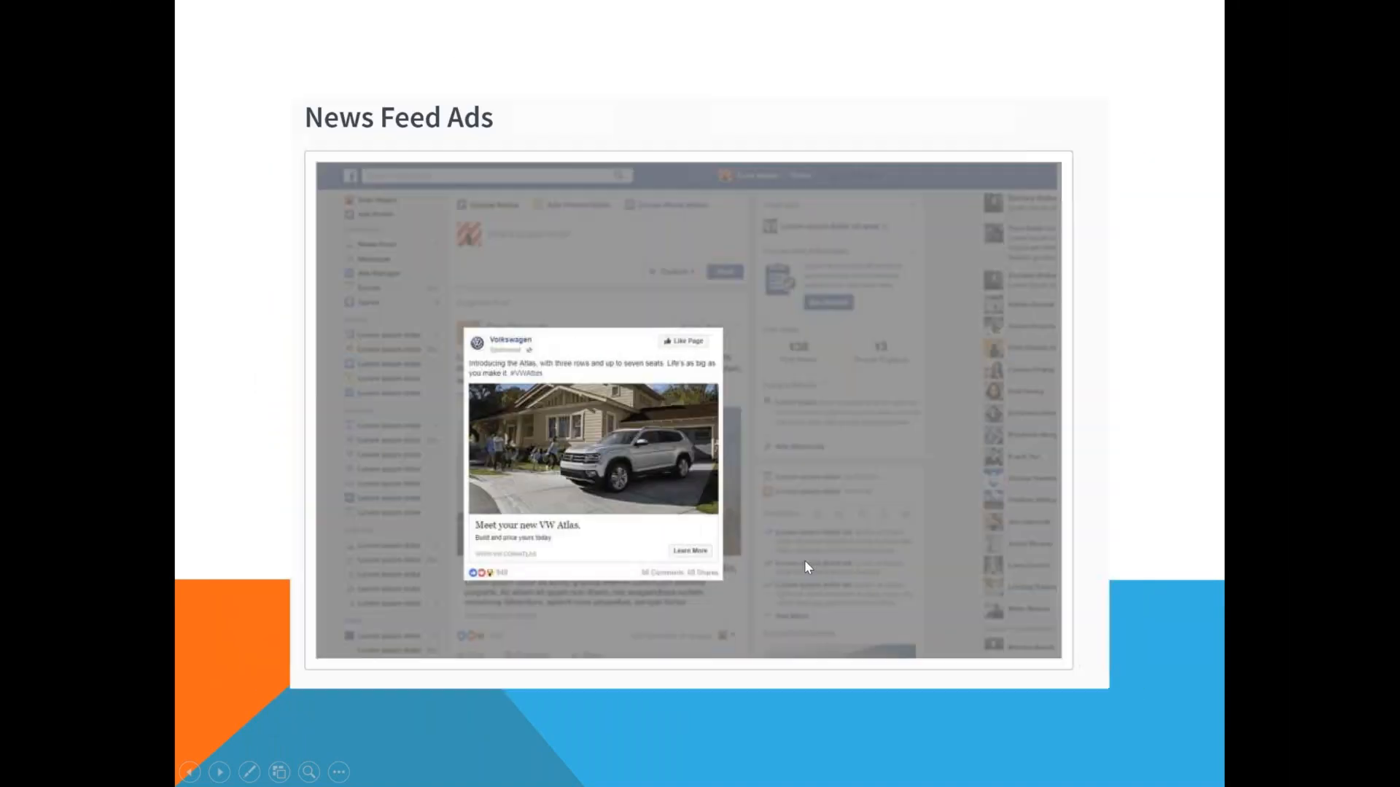
{"action": "key", "text": "Right"}
{"action": "key", "text": "Right"}
{"action": "key", "text": "Right"}
{"action": "key", "text": "Right"}
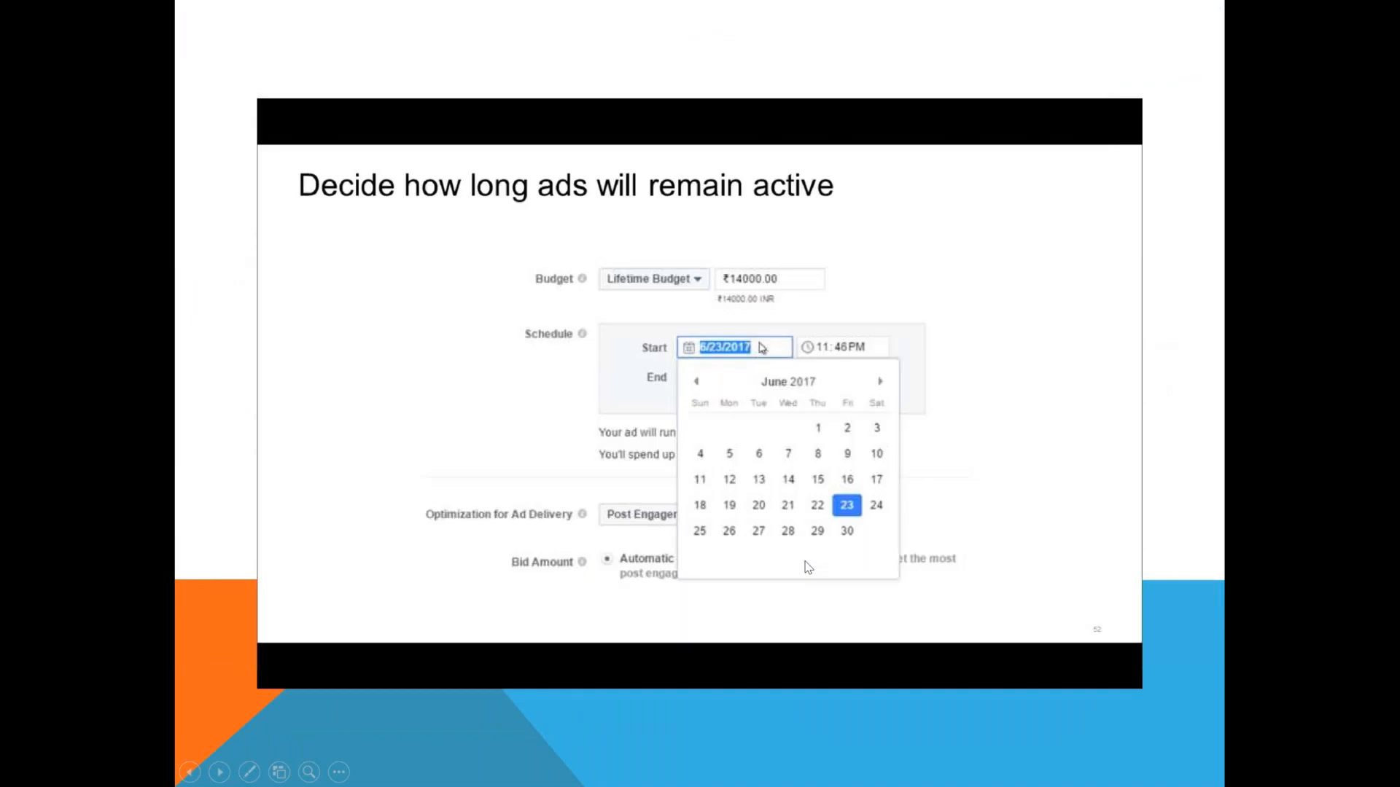
{"action": "key", "text": "Right"}
{"action": "key", "text": "Right"}
{"action": "key", "text": "Right"}
{"action": "key", "text": "Right"}
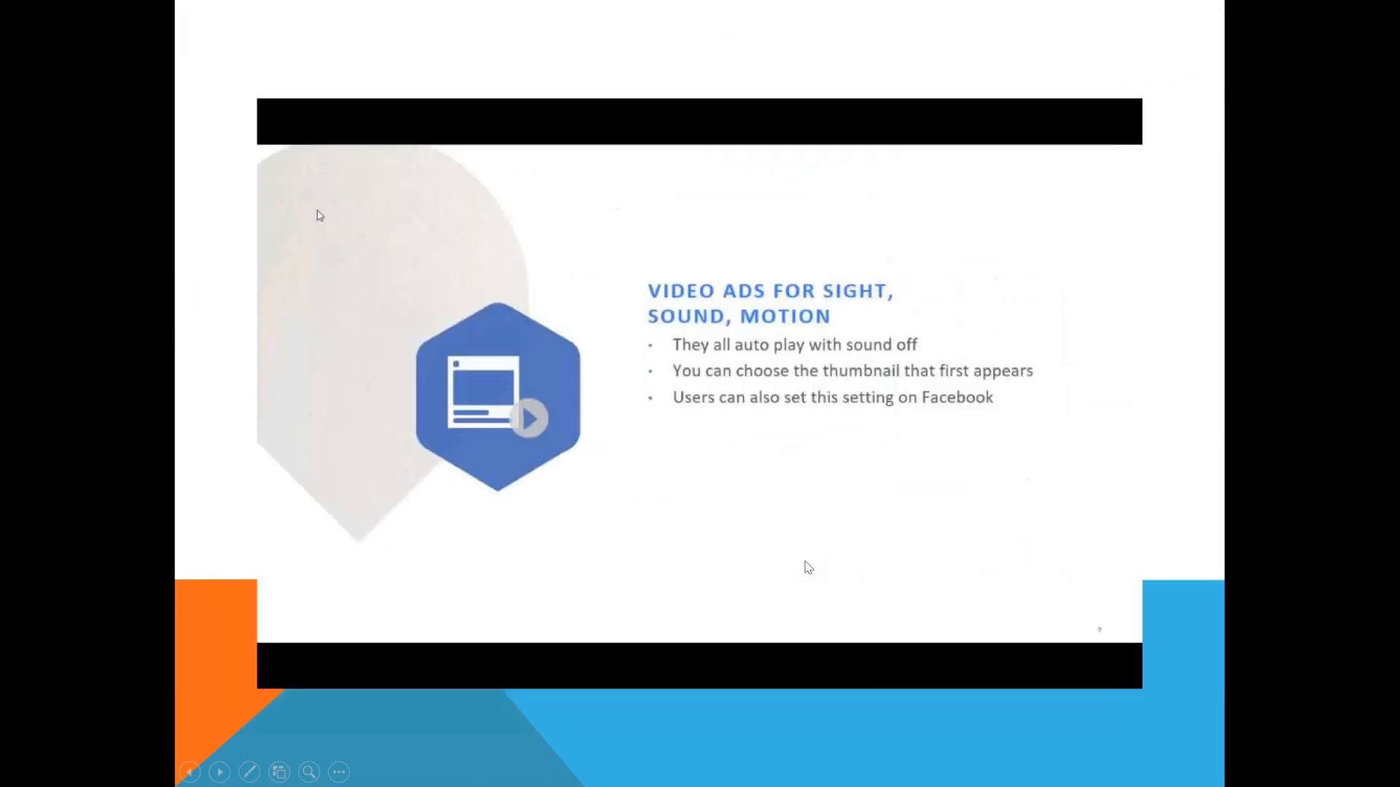
{"action": "key", "text": "Right"}
{"action": "key", "text": "Right"}
{"action": "key", "text": "Right"}
{"action": "key", "text": "Right"}
{"action": "key", "text": "Right"}
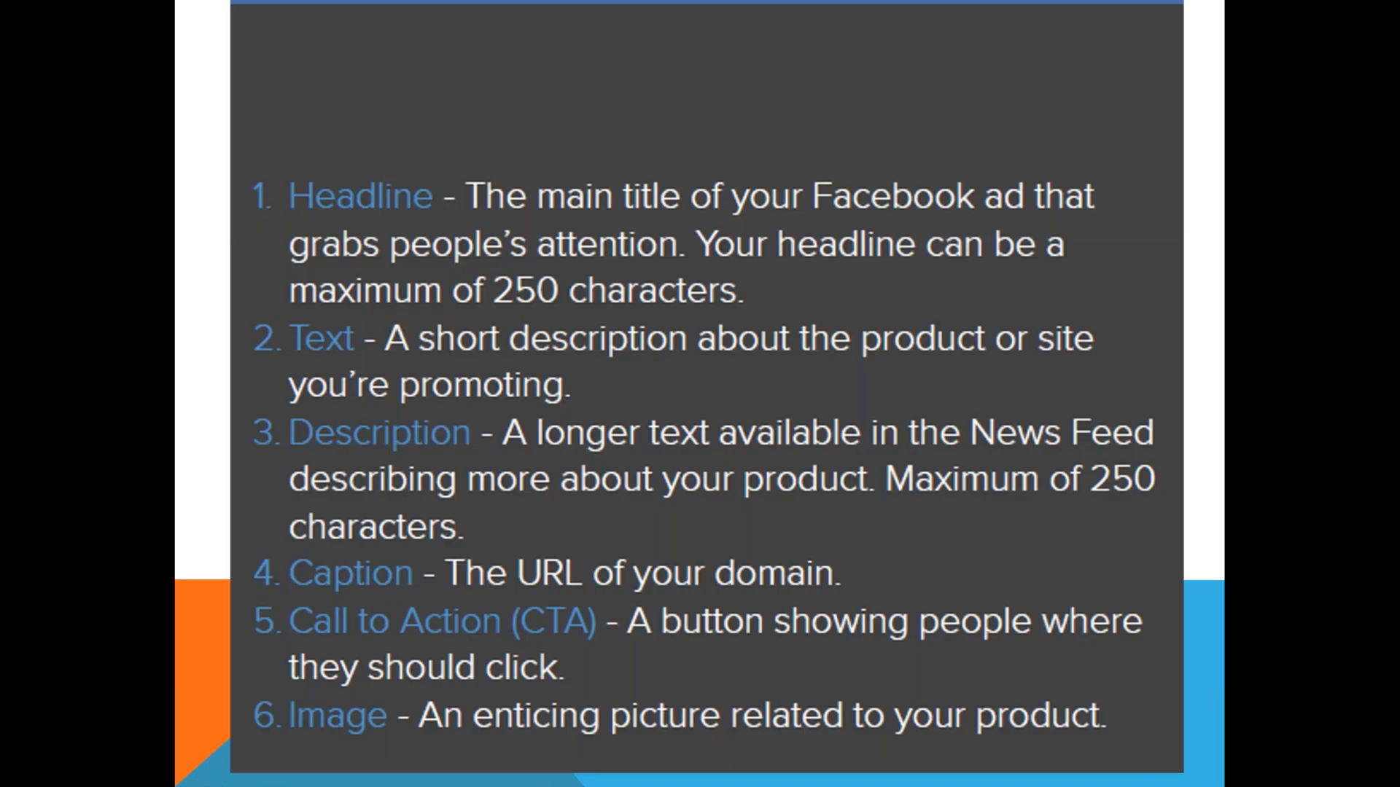
{"action": "key", "text": "Right"}
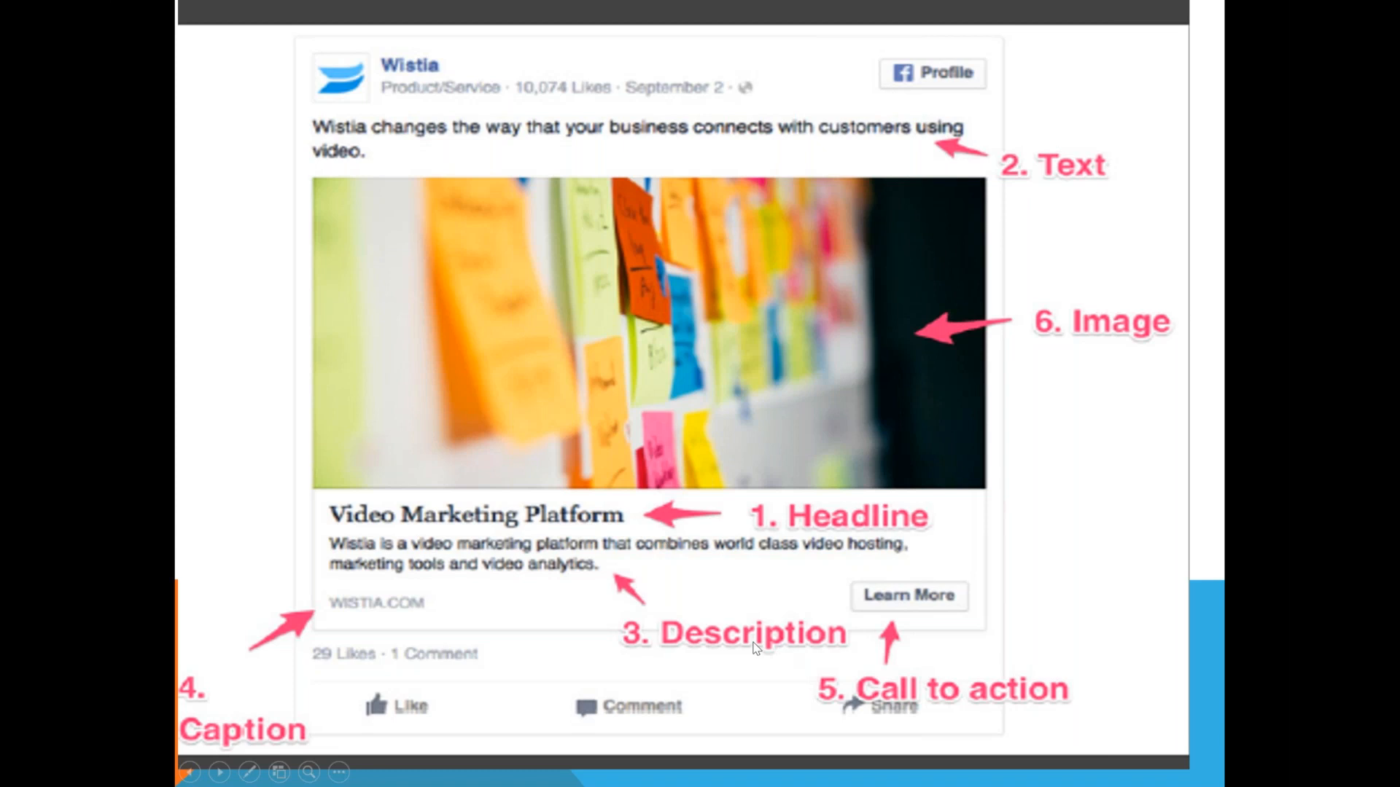
In Presentation1, open slide 2 with the dashboard workshop ad and shift the ad screenshot slightly left on the slide.
{"action": "key", "text": "alt+Tab"}
{"action": "key", "text": "alt+Tab"}
{"action": "key", "text": "alt+Tab"}
{"action": "key", "text": "alt+Tab"}
{"action": "key", "text": "alt+Tab"}
{"action": "key", "text": "alt+Tab"}
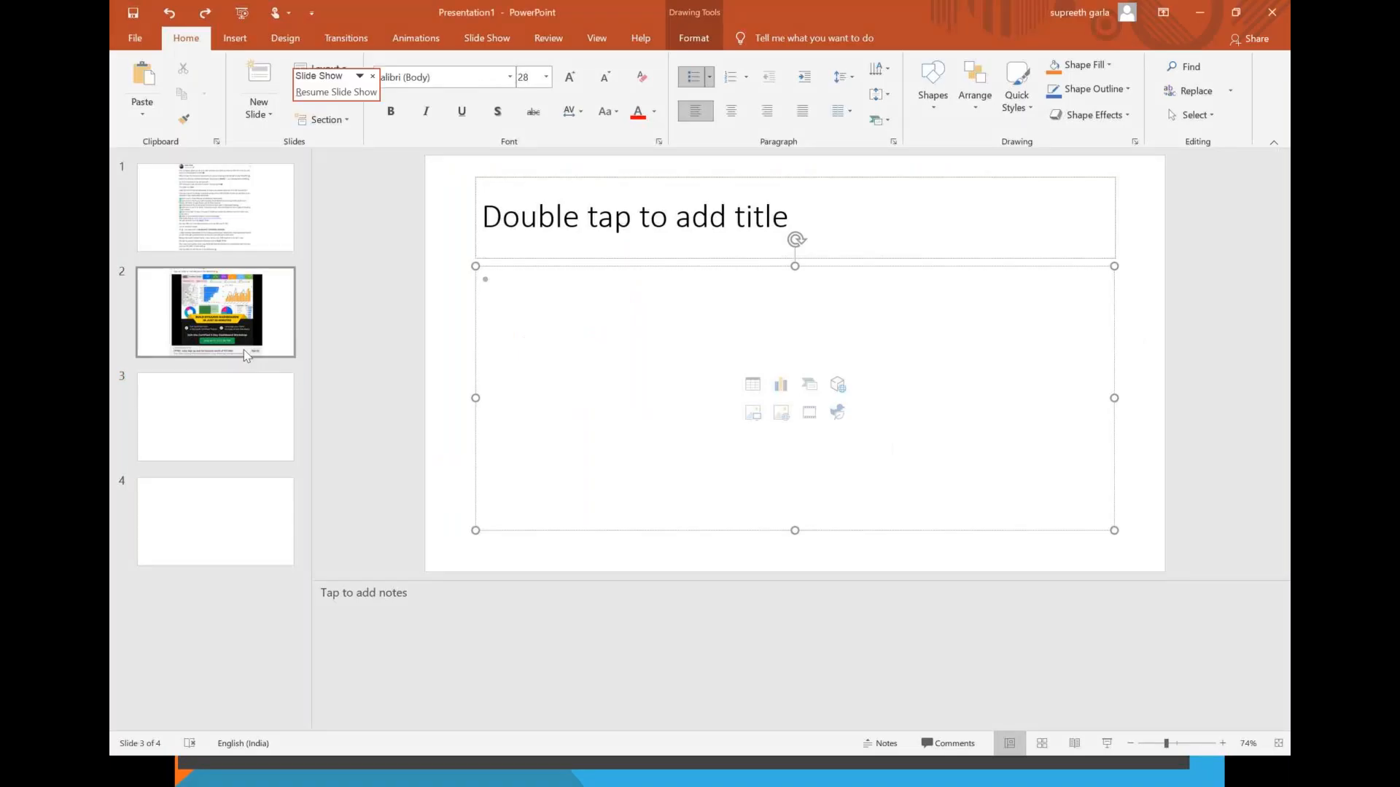
{"action": "left_click", "coordinate": [249, 351]}
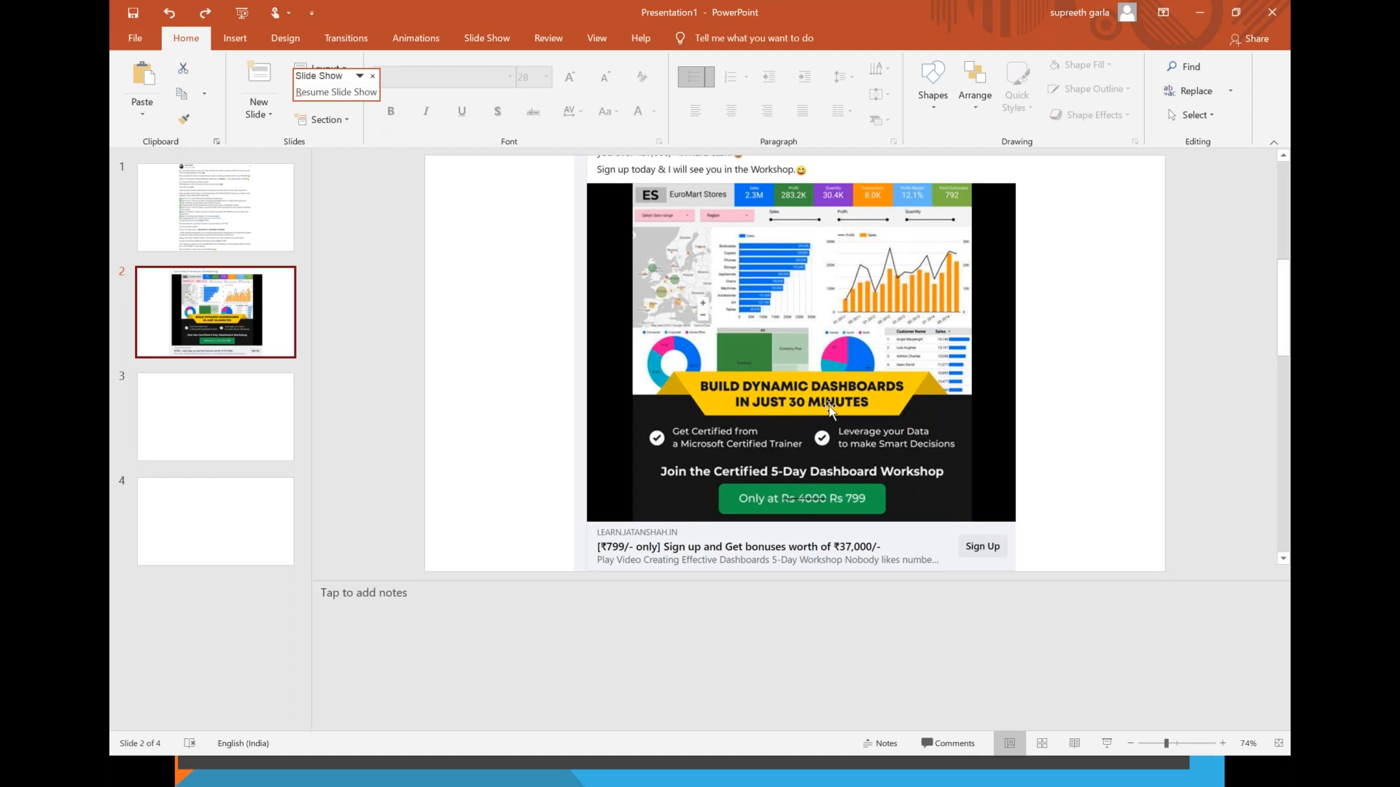
{"action": "left_click", "coordinate": [748, 405]}
{"action": "left_click_drag", "start_coordinate": [748, 405], "coordinate": [708, 405]}
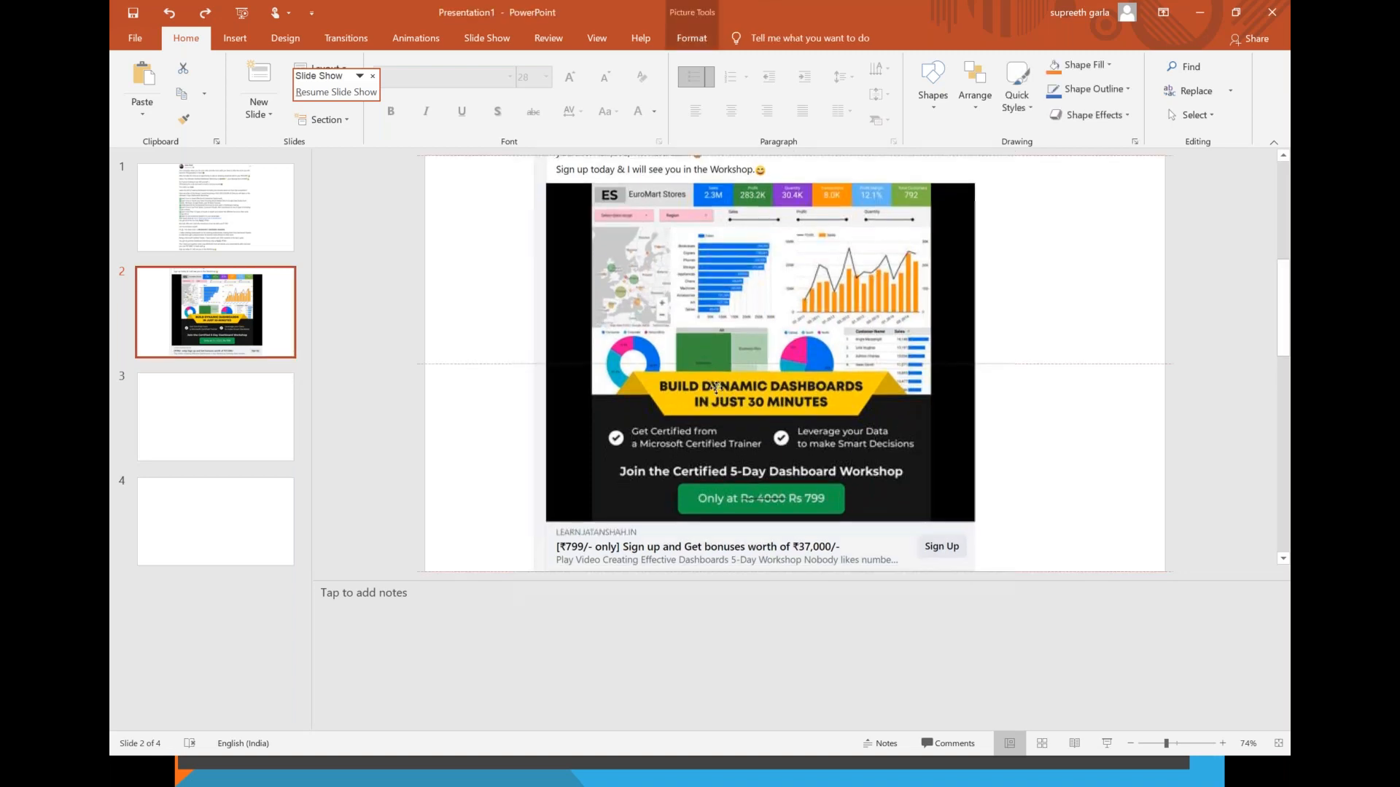
Switch to Facebook in Chrome and go back from the NICT Computer Education Page Insights to the home news feed.
{"action": "key", "text": "alt+Tab"}
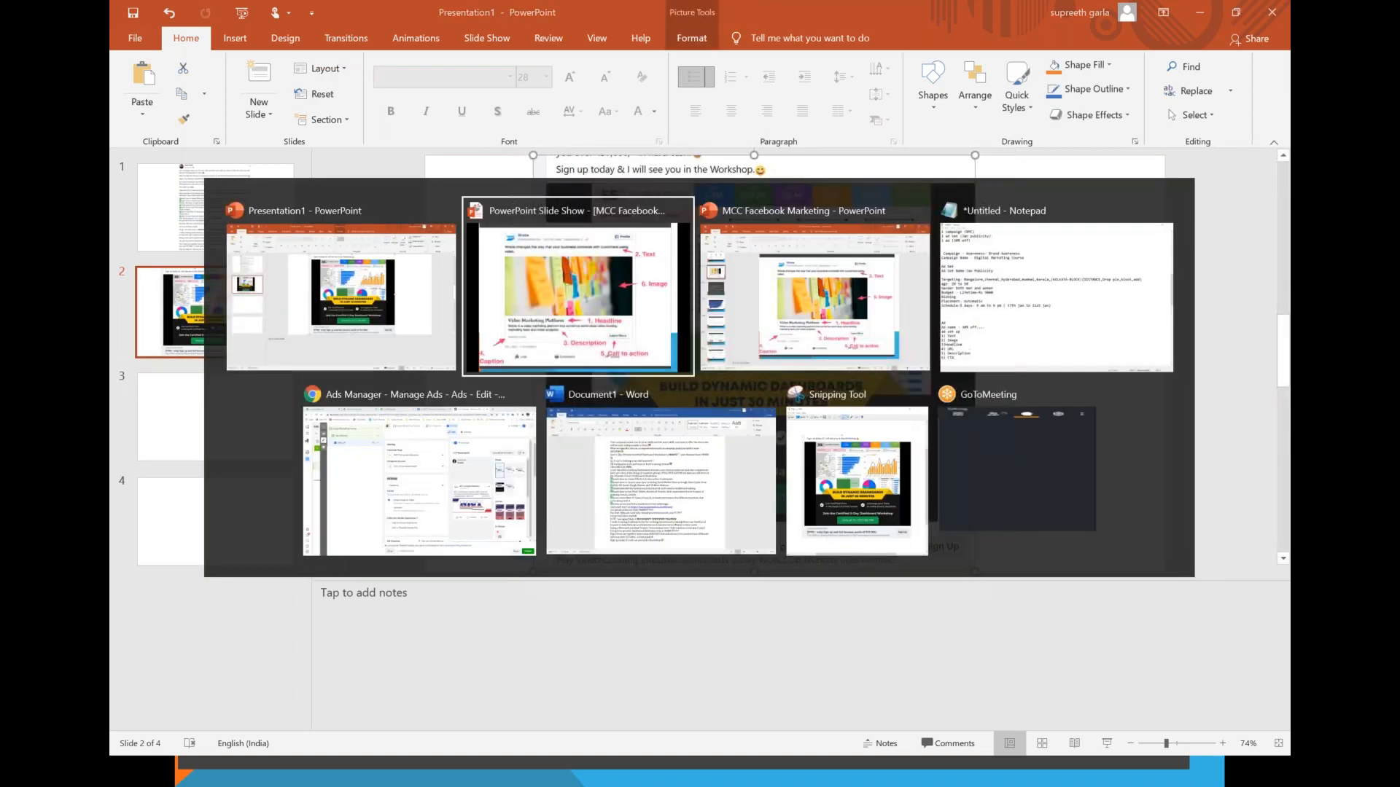
{"action": "key", "text": "alt+Tab"}
{"action": "key", "text": "alt+Tab"}
{"action": "key", "text": "alt+Tab"}
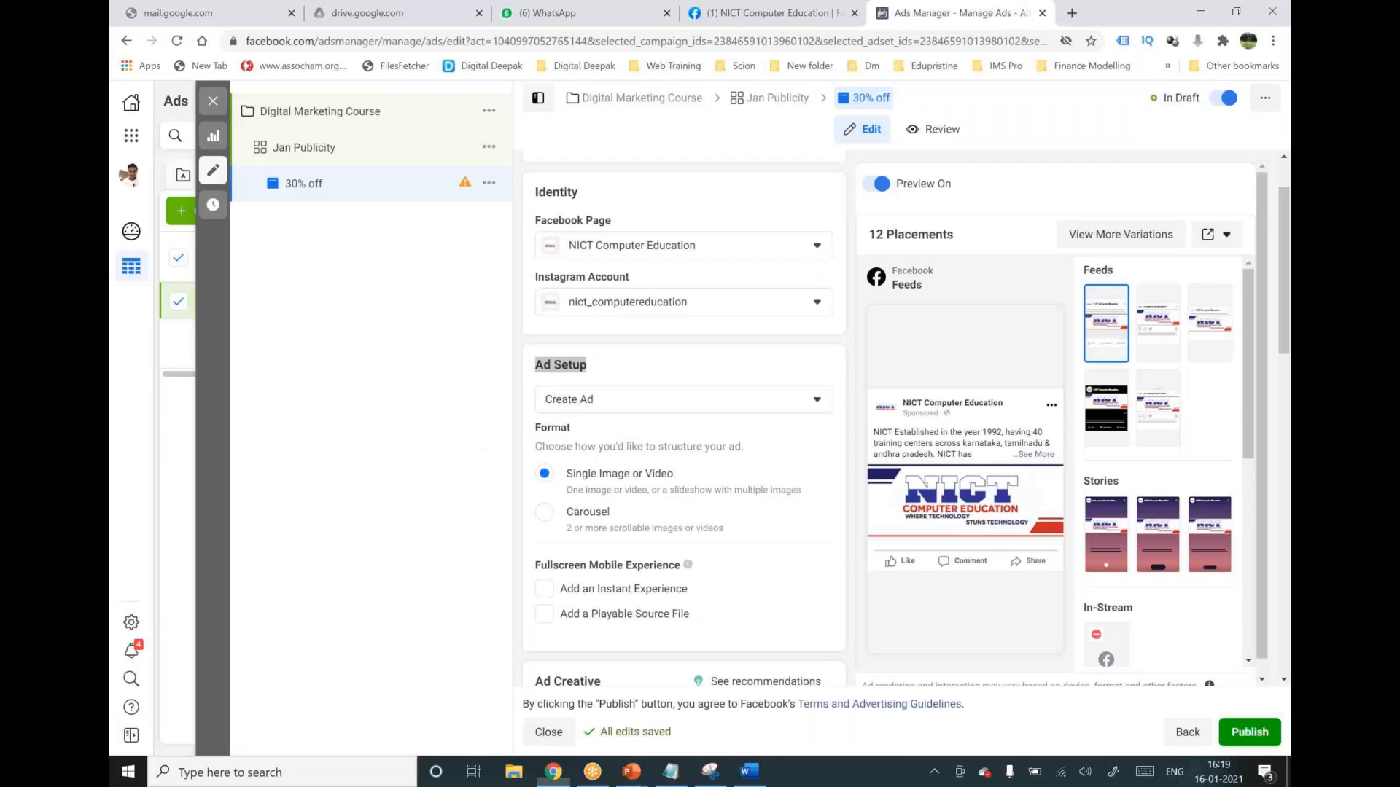
{"action": "left_click", "coordinate": [773, 13]}
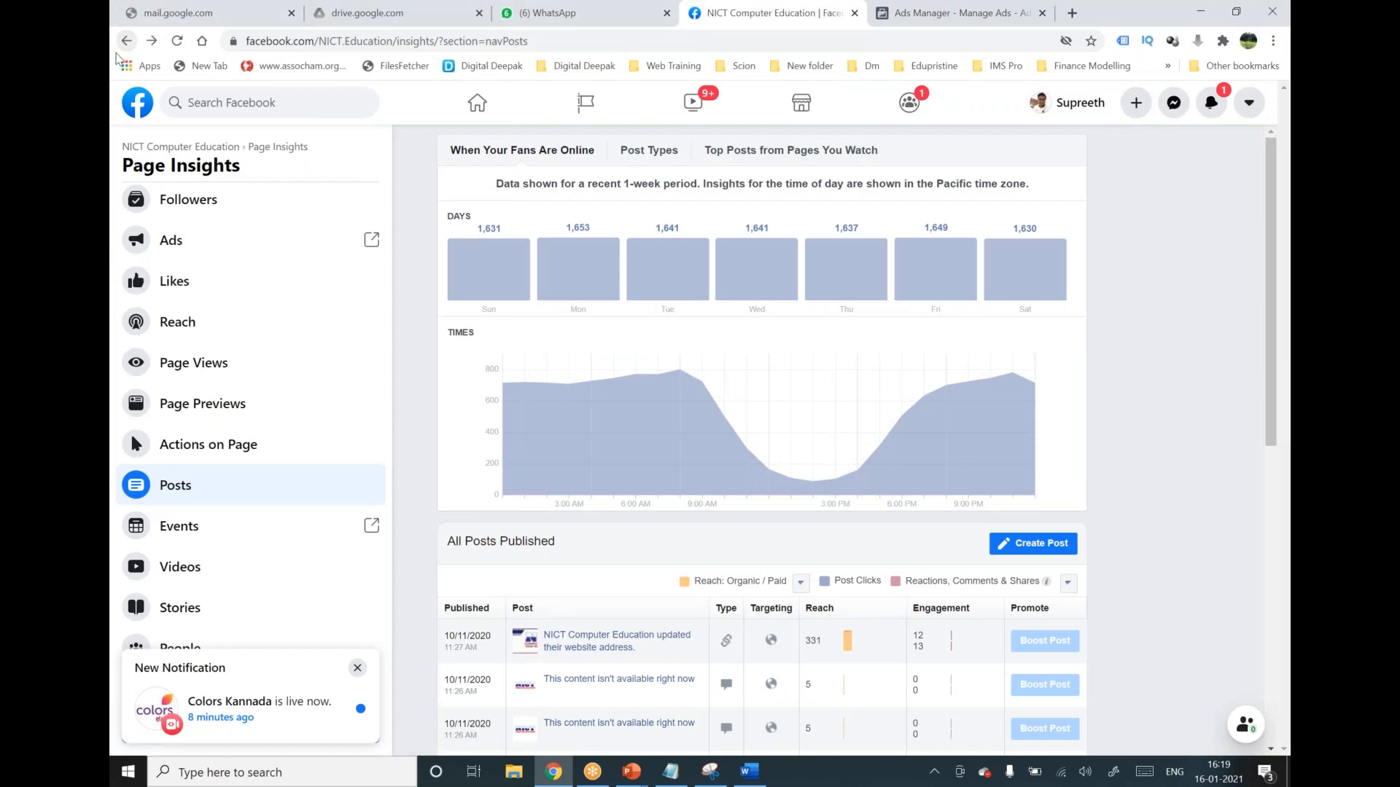
{"action": "left_click", "coordinate": [127, 42]}
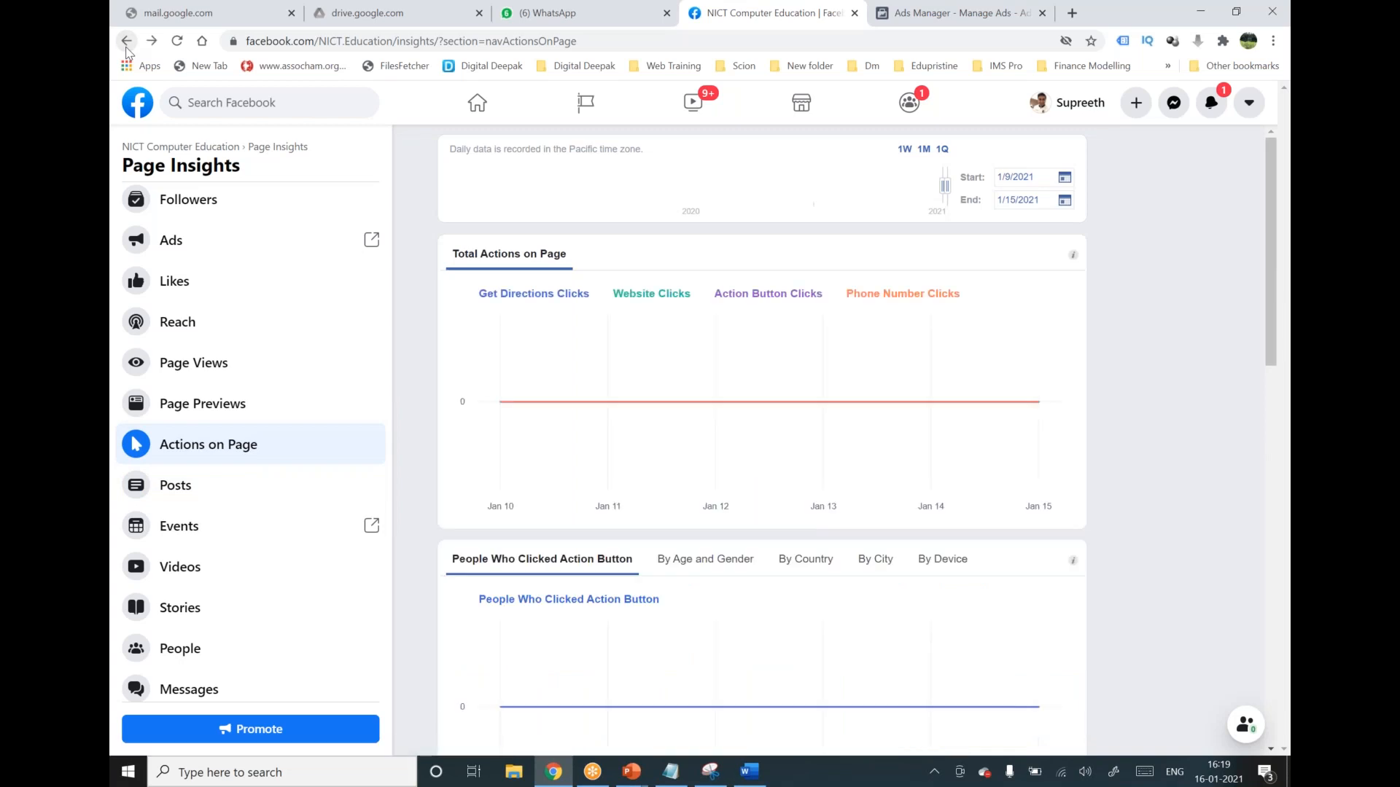
{"action": "left_click", "coordinate": [126, 48]}
{"action": "left_click", "coordinate": [127, 41]}
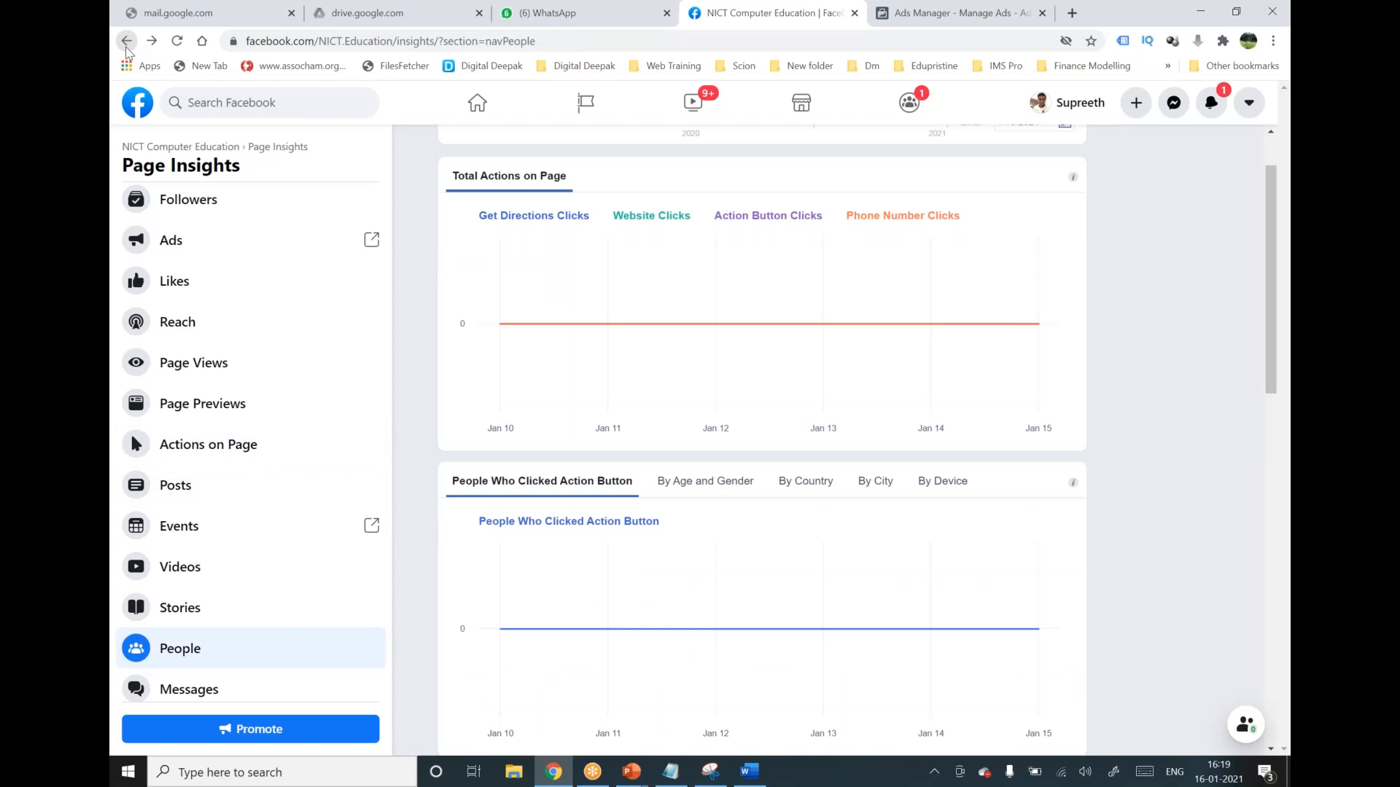
{"action": "left_click", "coordinate": [126, 47]}
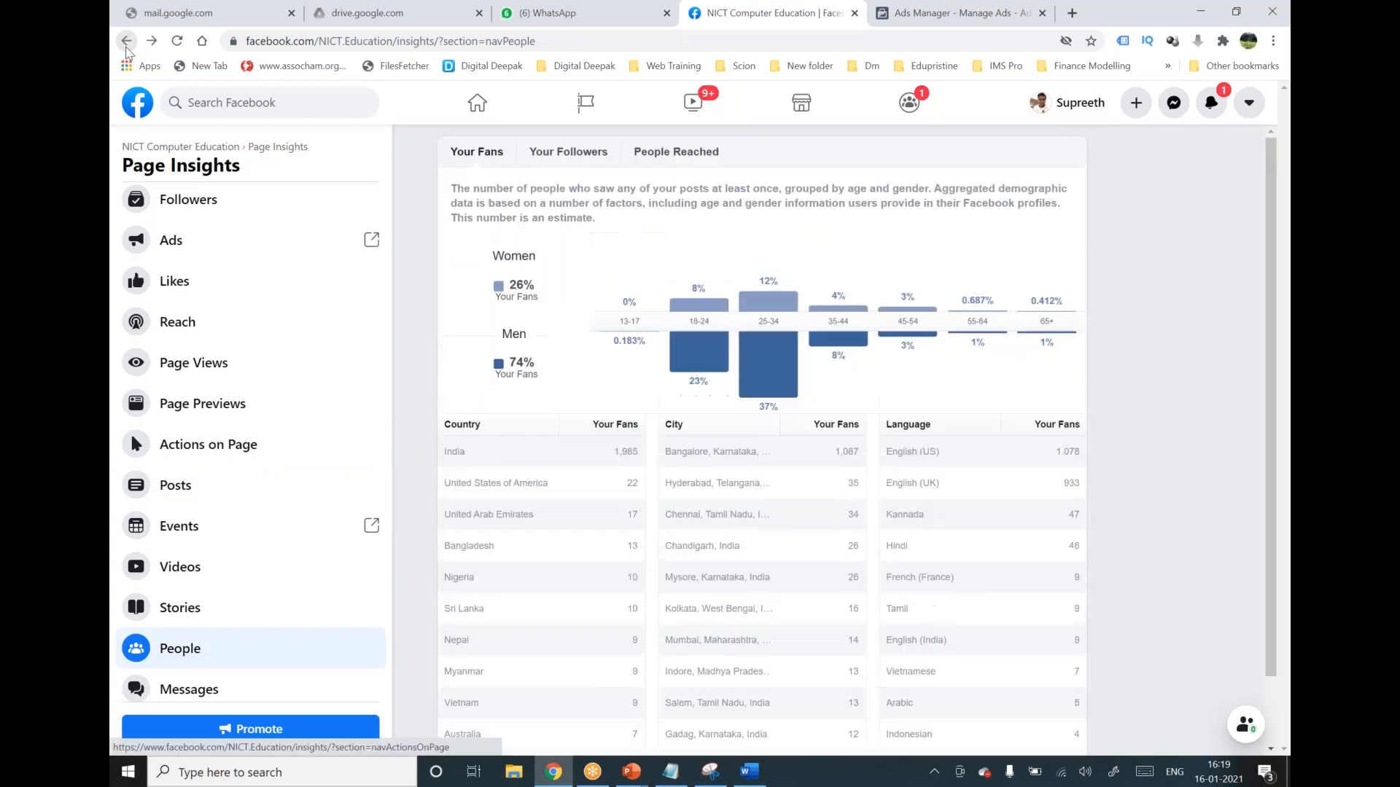
{"action": "left_click", "coordinate": [126, 47]}
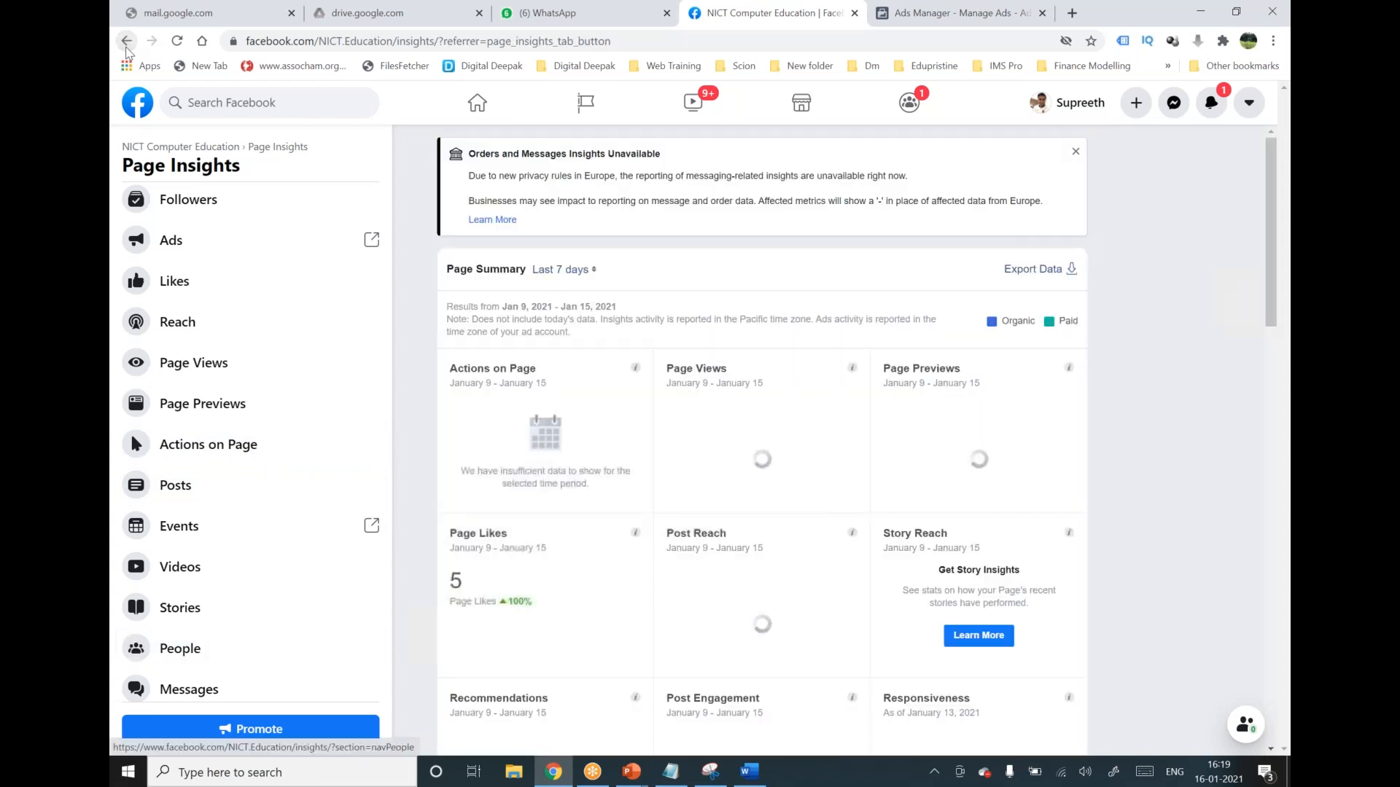
{"action": "left_click", "coordinate": [127, 47]}
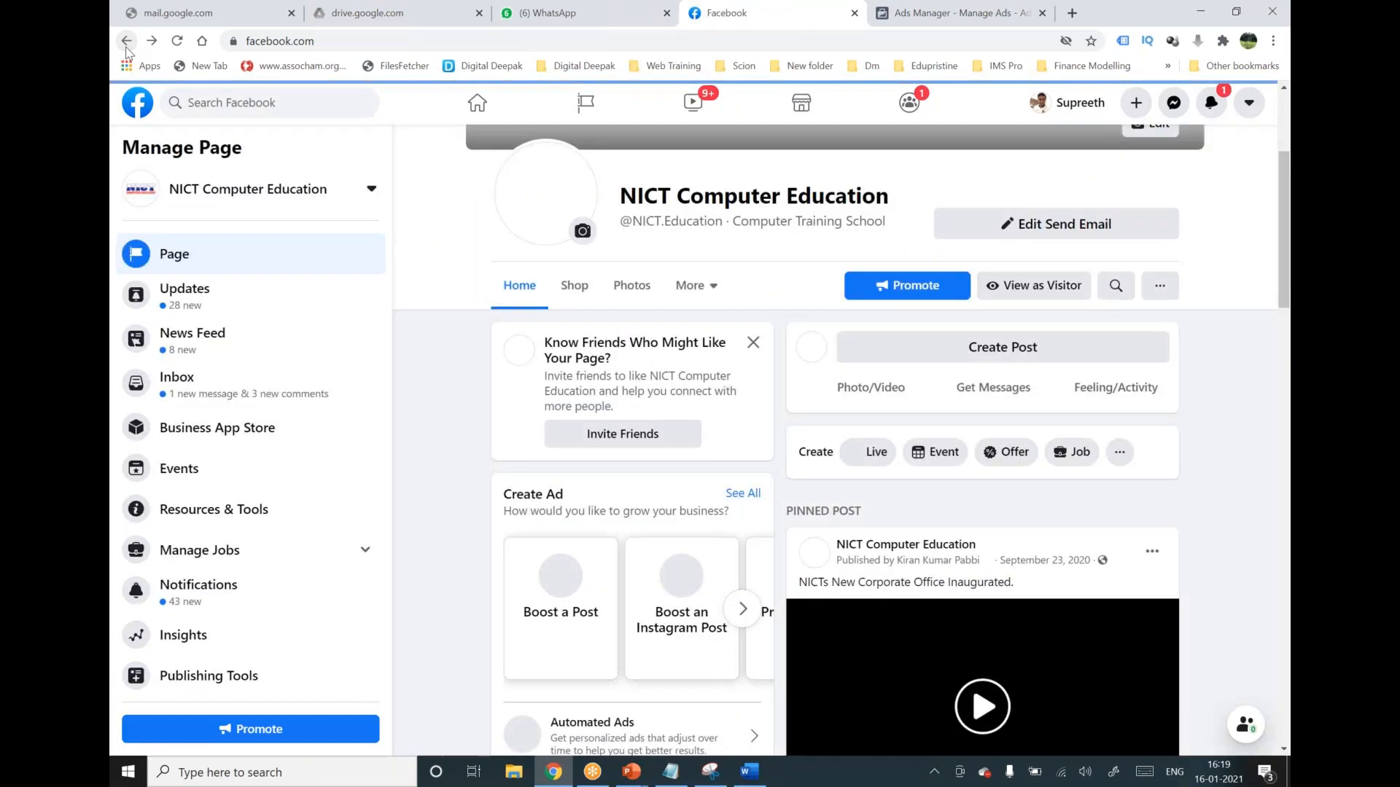
{"action": "left_click", "coordinate": [126, 44]}
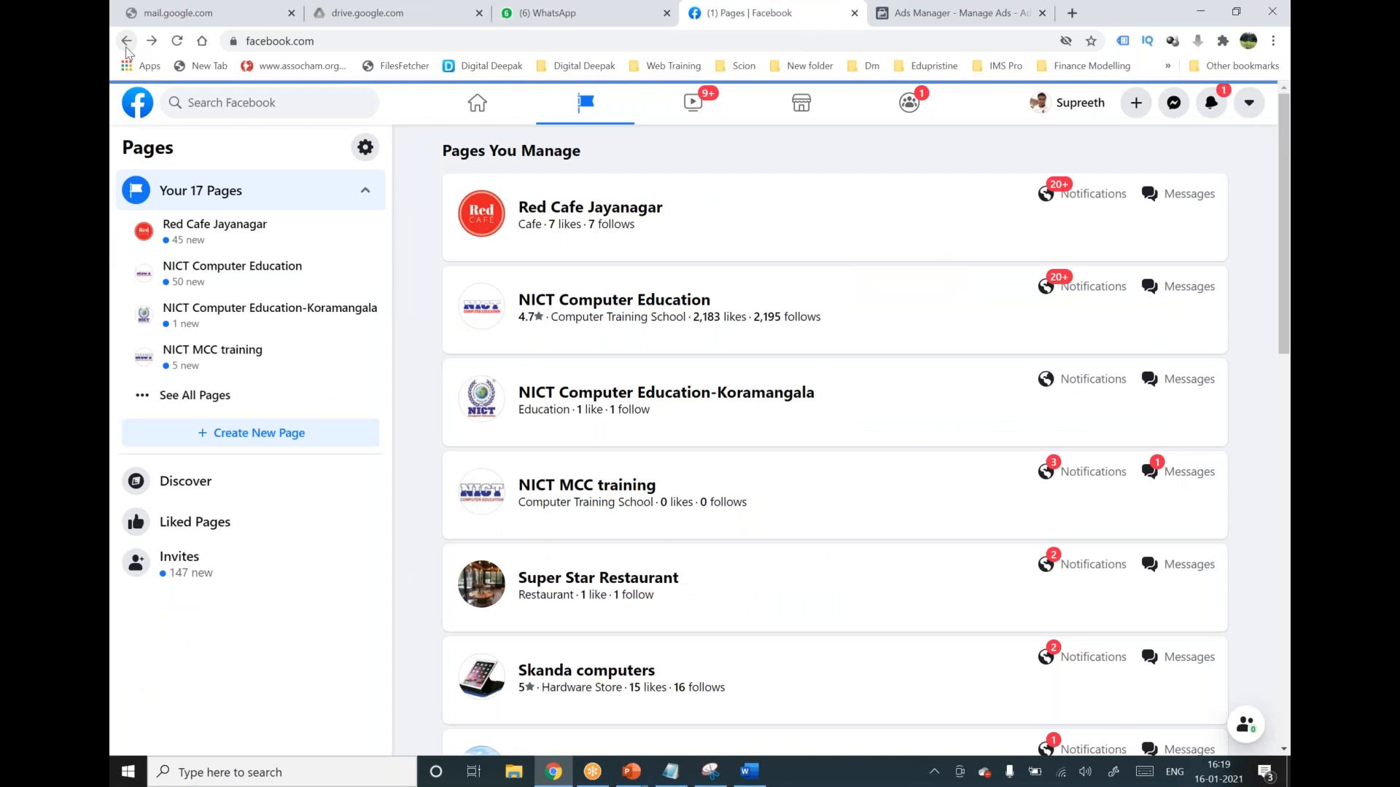
{"action": "left_click", "coordinate": [126, 44]}
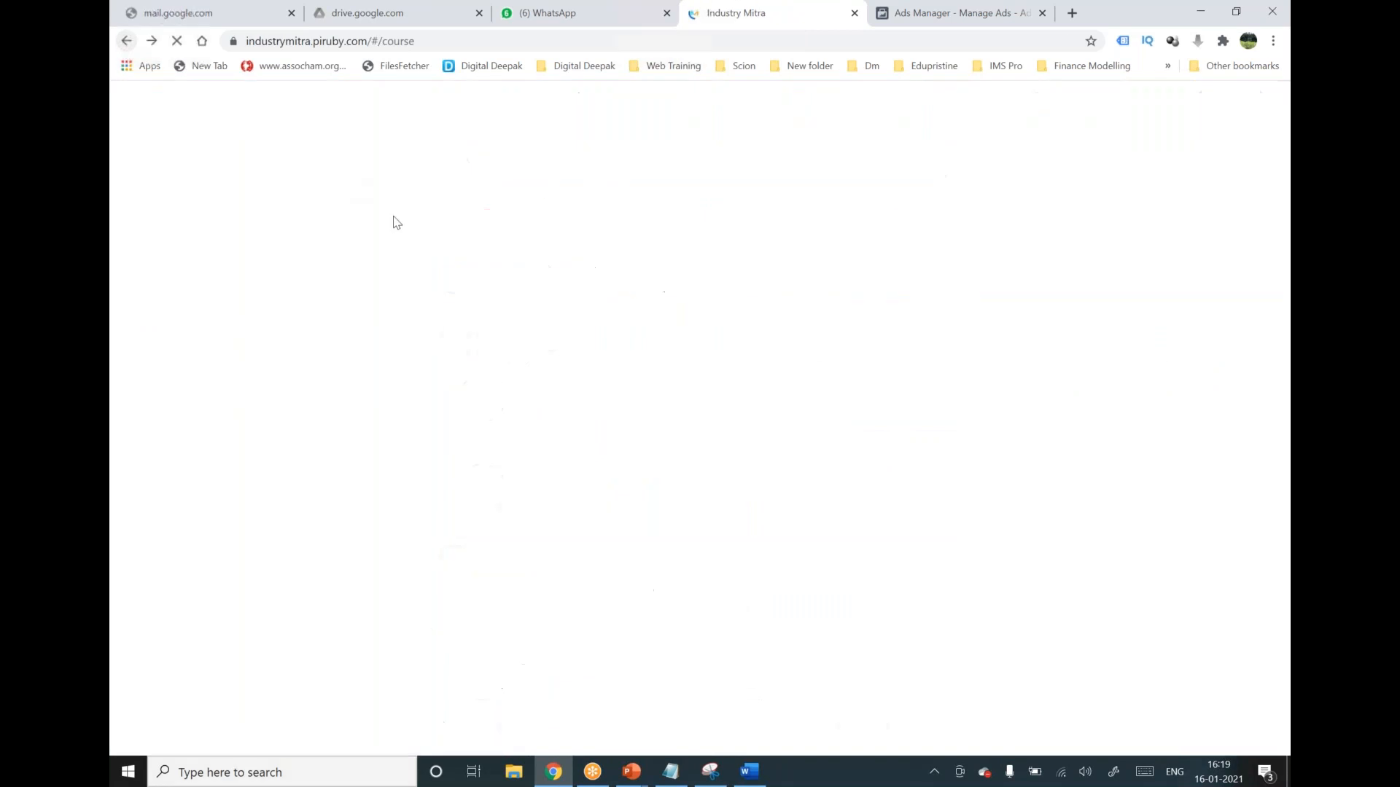
{"action": "left_click", "coordinate": [154, 41]}
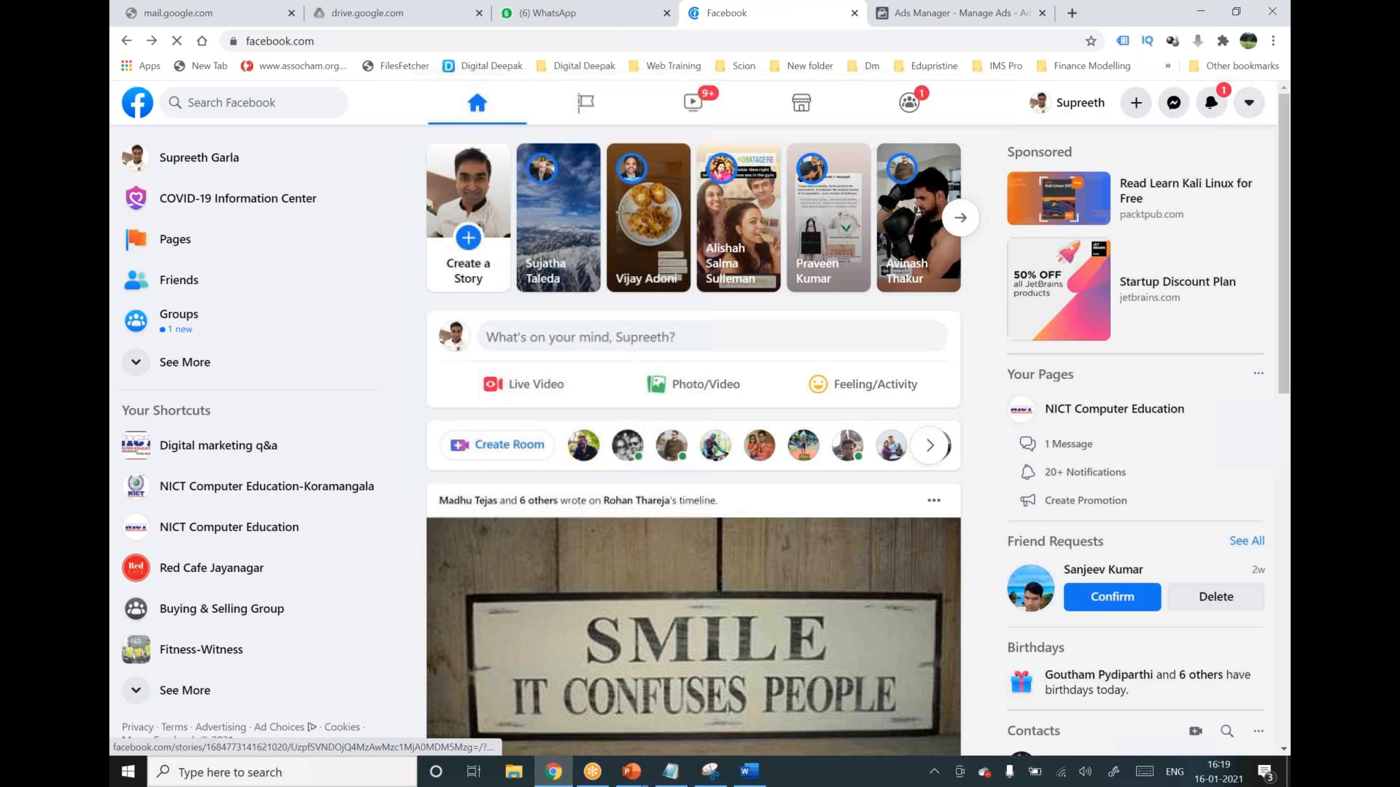
Browse the Facebook news feed for sponsored posts, stopping at the Success Gyan video ad.
{"action": "scroll", "coordinate": [604, 410], "scroll_direction": "down", "scroll_amount": 10}
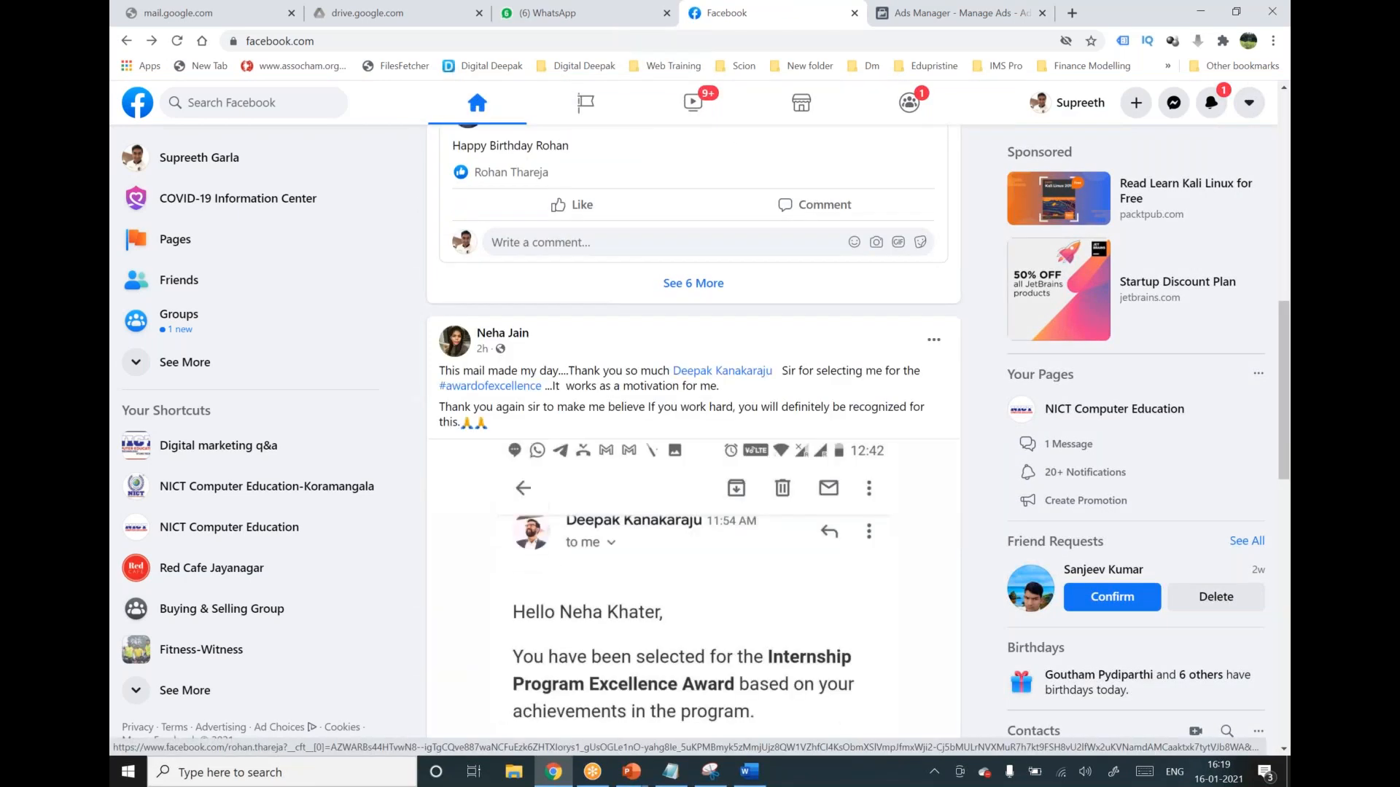
{"action": "scroll", "coordinate": [692, 438], "scroll_direction": "down", "scroll_amount": 6}
{"action": "scroll", "coordinate": [650, 401], "scroll_direction": "down", "scroll_amount": 5}
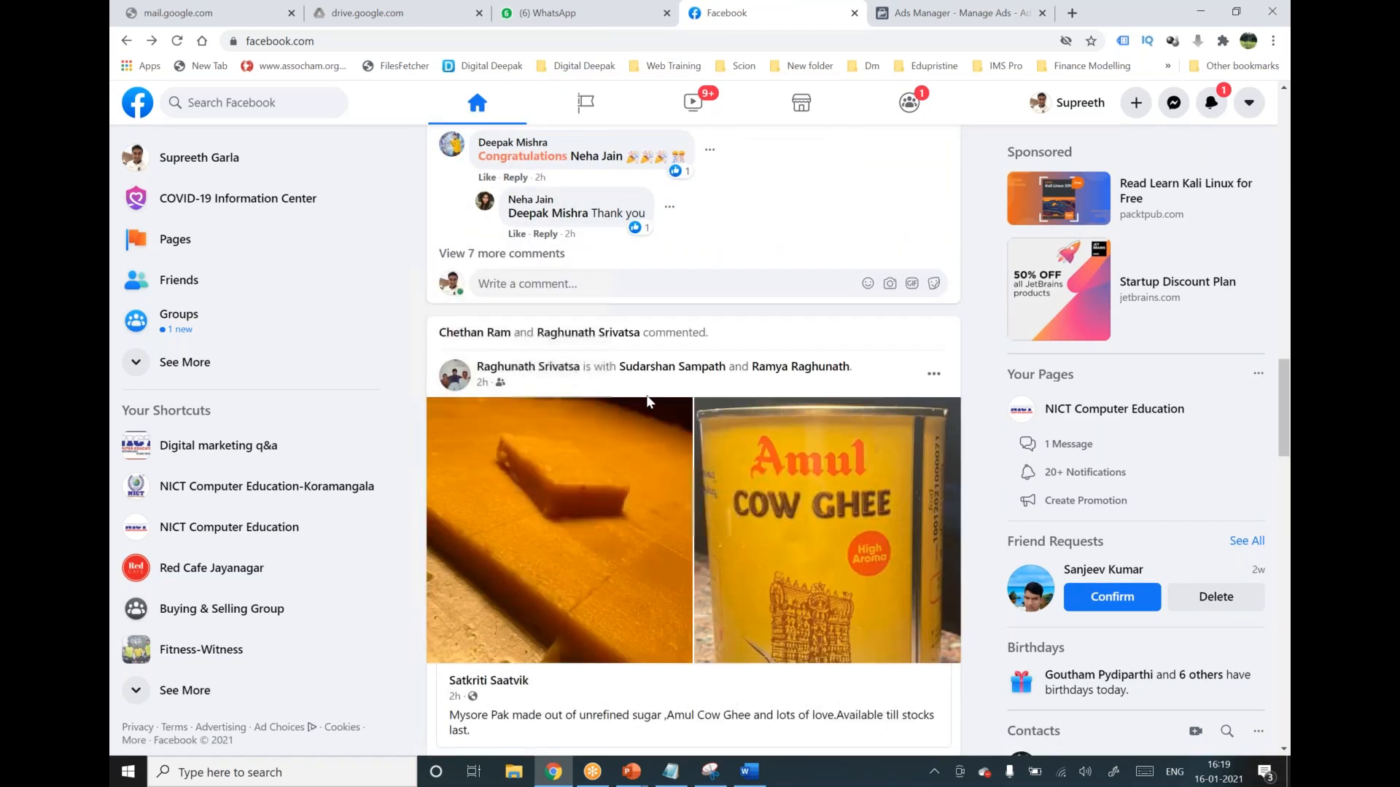
{"action": "scroll", "coordinate": [648, 398], "scroll_direction": "down", "scroll_amount": 11}
{"action": "scroll", "coordinate": [647, 397], "scroll_direction": "down", "scroll_amount": 2}
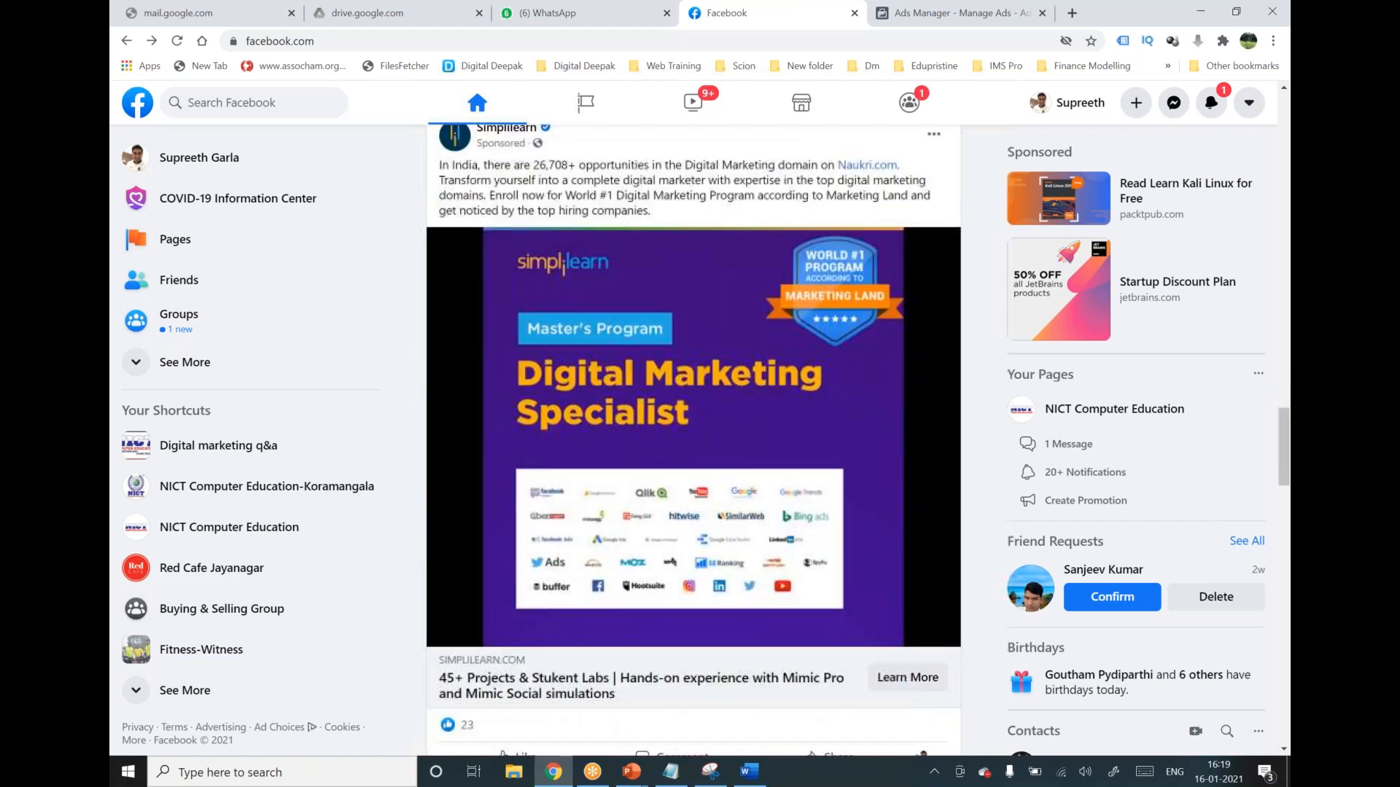
{"action": "scroll", "coordinate": [693, 438], "scroll_direction": "down", "scroll_amount": 17}
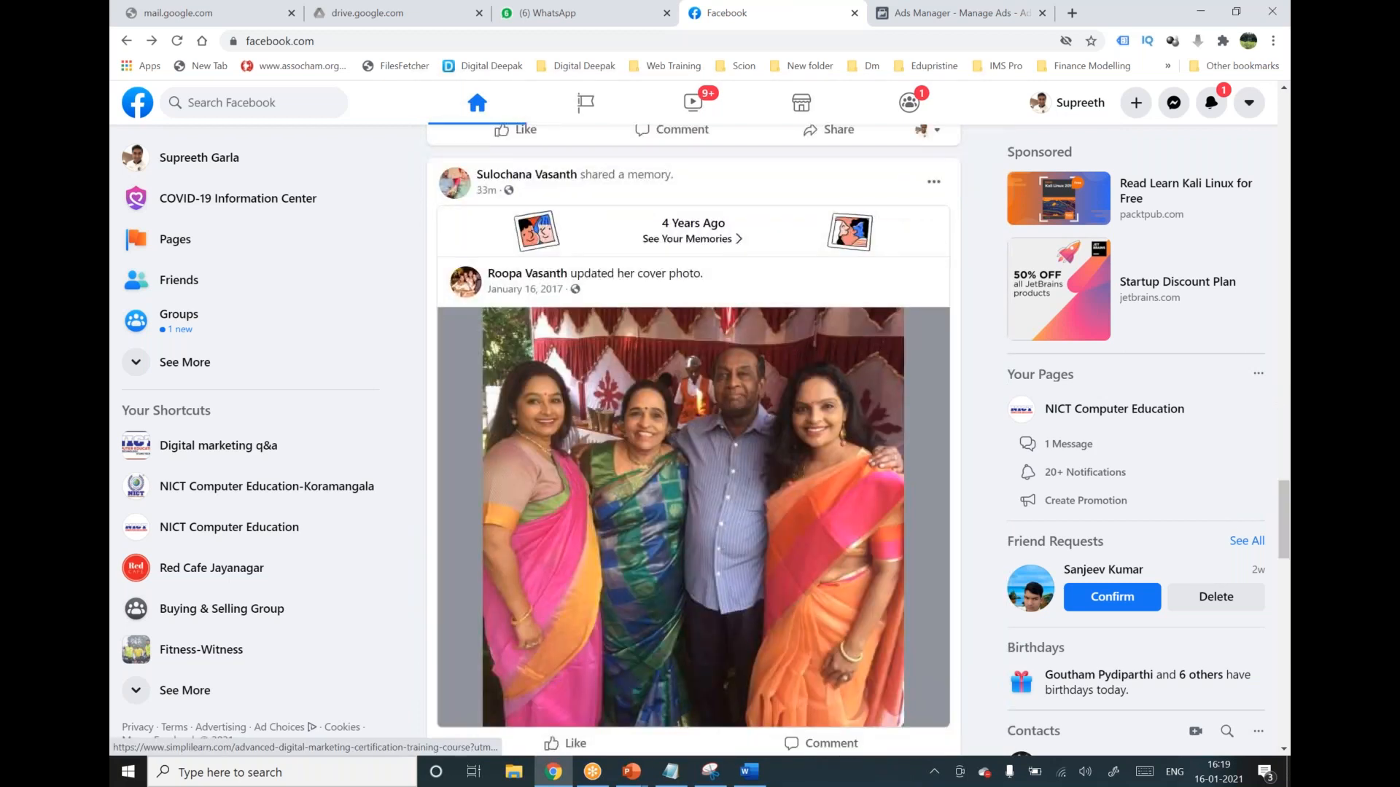
{"action": "scroll", "coordinate": [694, 438], "scroll_direction": "down", "scroll_amount": 8}
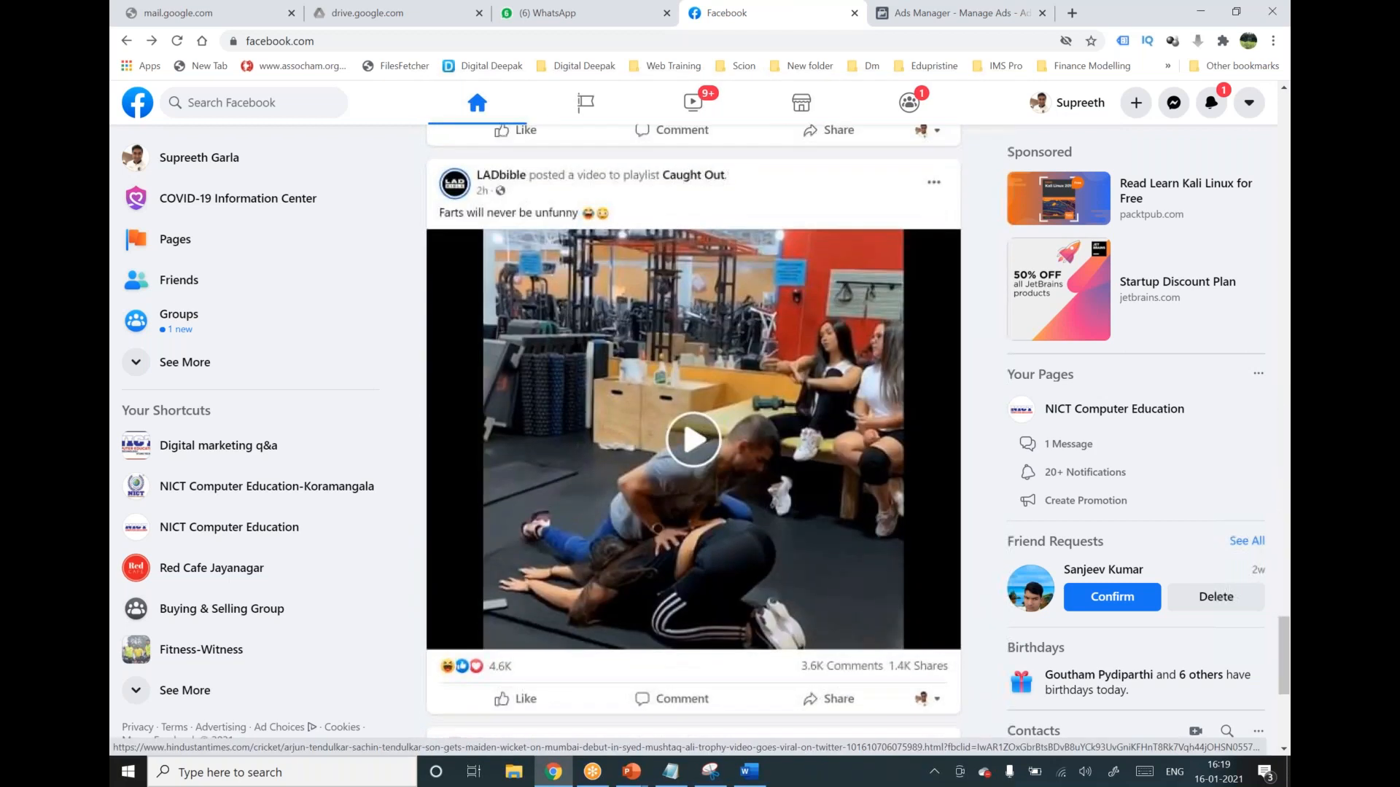
{"action": "scroll", "coordinate": [693, 438], "scroll_direction": "down", "scroll_amount": 6}
{"action": "scroll", "coordinate": [643, 413], "scroll_direction": "down", "scroll_amount": 1}
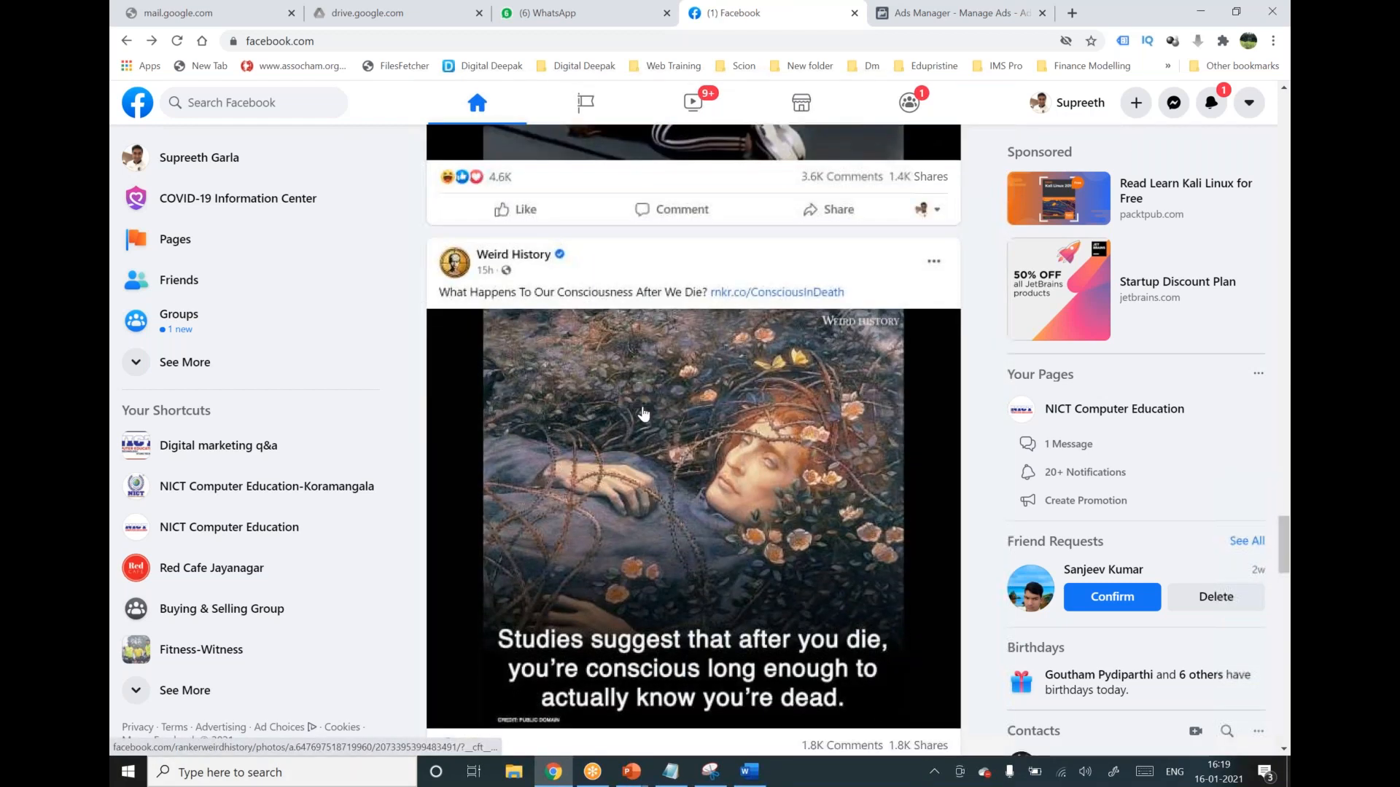
{"action": "scroll", "coordinate": [643, 413], "scroll_direction": "down", "scroll_amount": 7}
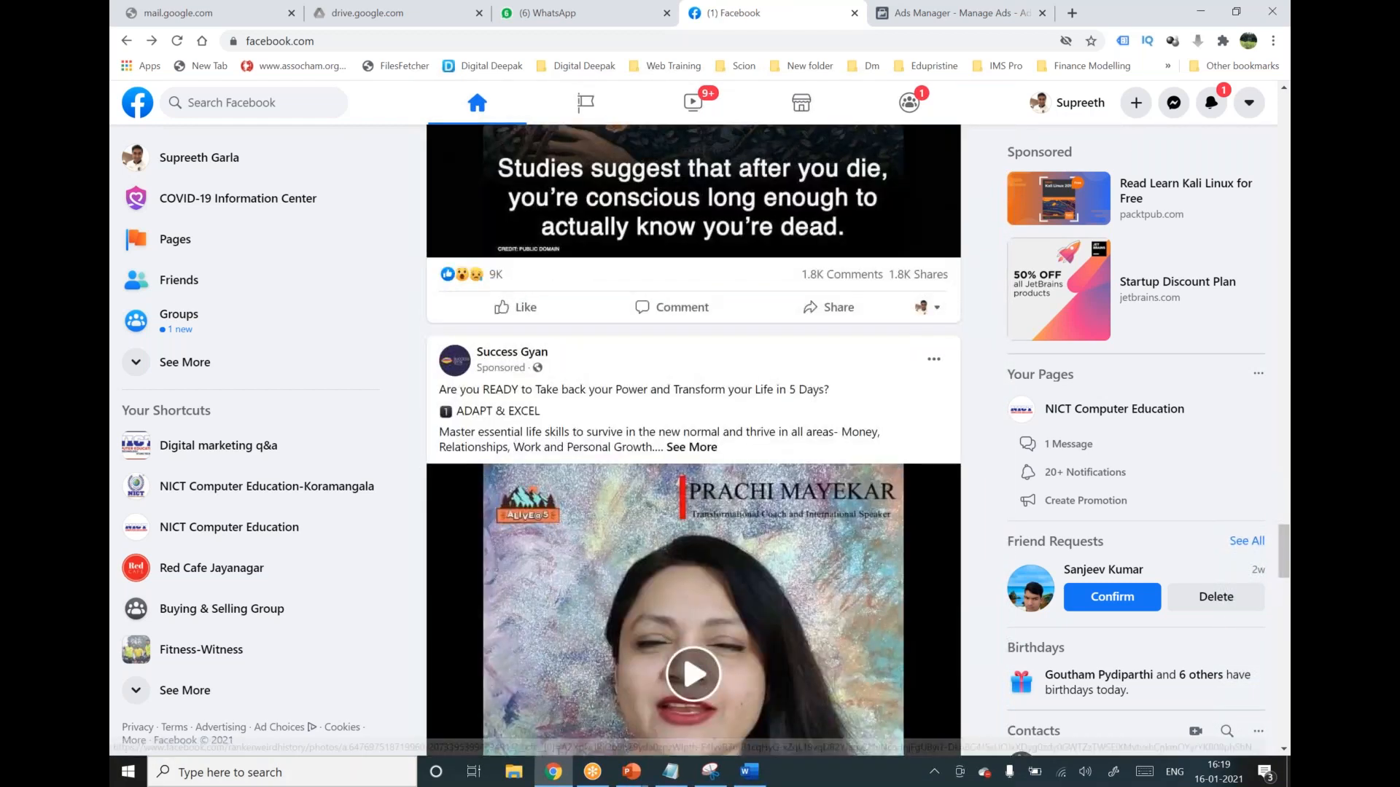
{"action": "scroll", "coordinate": [643, 413], "scroll_direction": "down", "scroll_amount": 5}
{"action": "scroll", "coordinate": [444, 180], "scroll_direction": "up", "scroll_amount": 2}
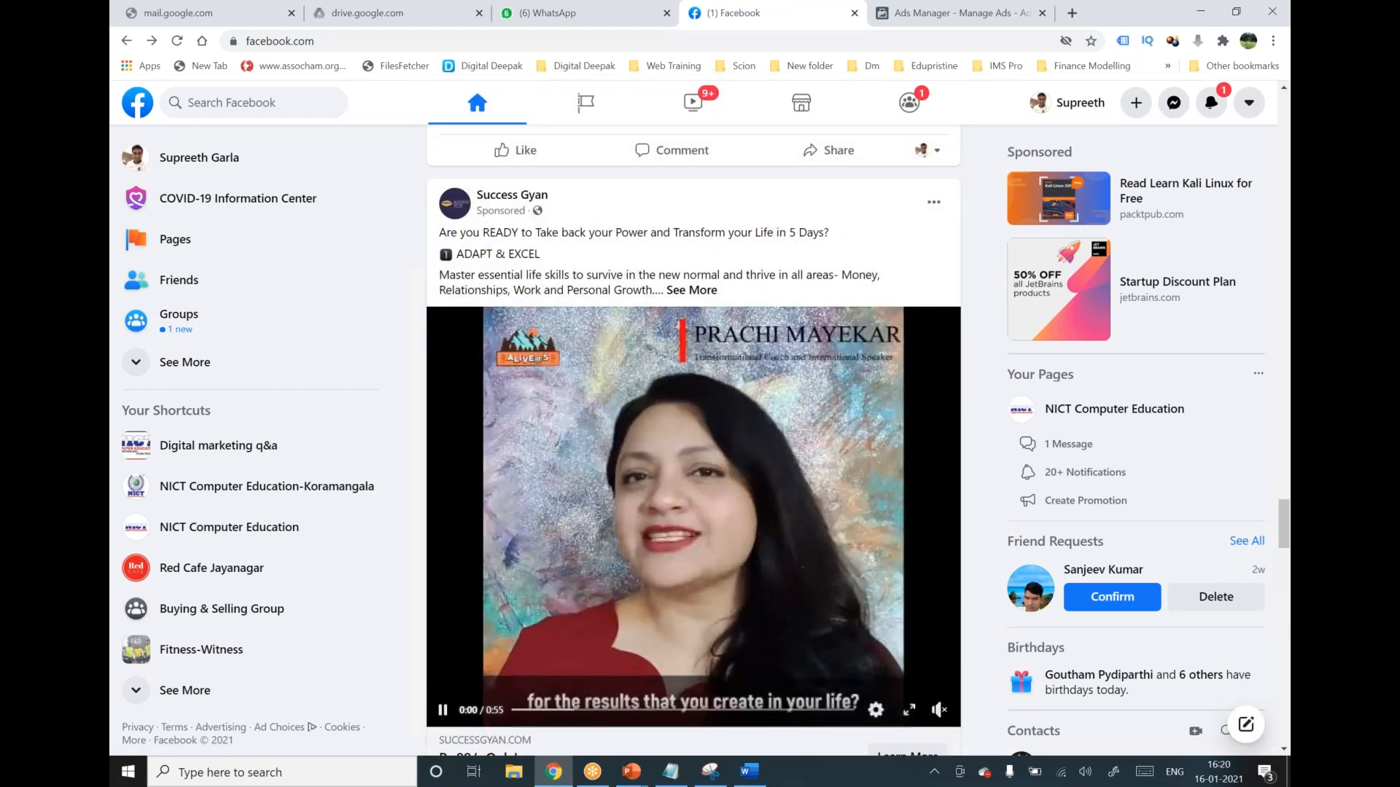
Expand the Success Gyan ad's full text, pause its video, and examine the headline, description and Learn More call to action.
{"action": "left_click_drag", "start_coordinate": [440, 233], "coordinate": [635, 276]}
{"action": "left_click", "coordinate": [691, 290]}
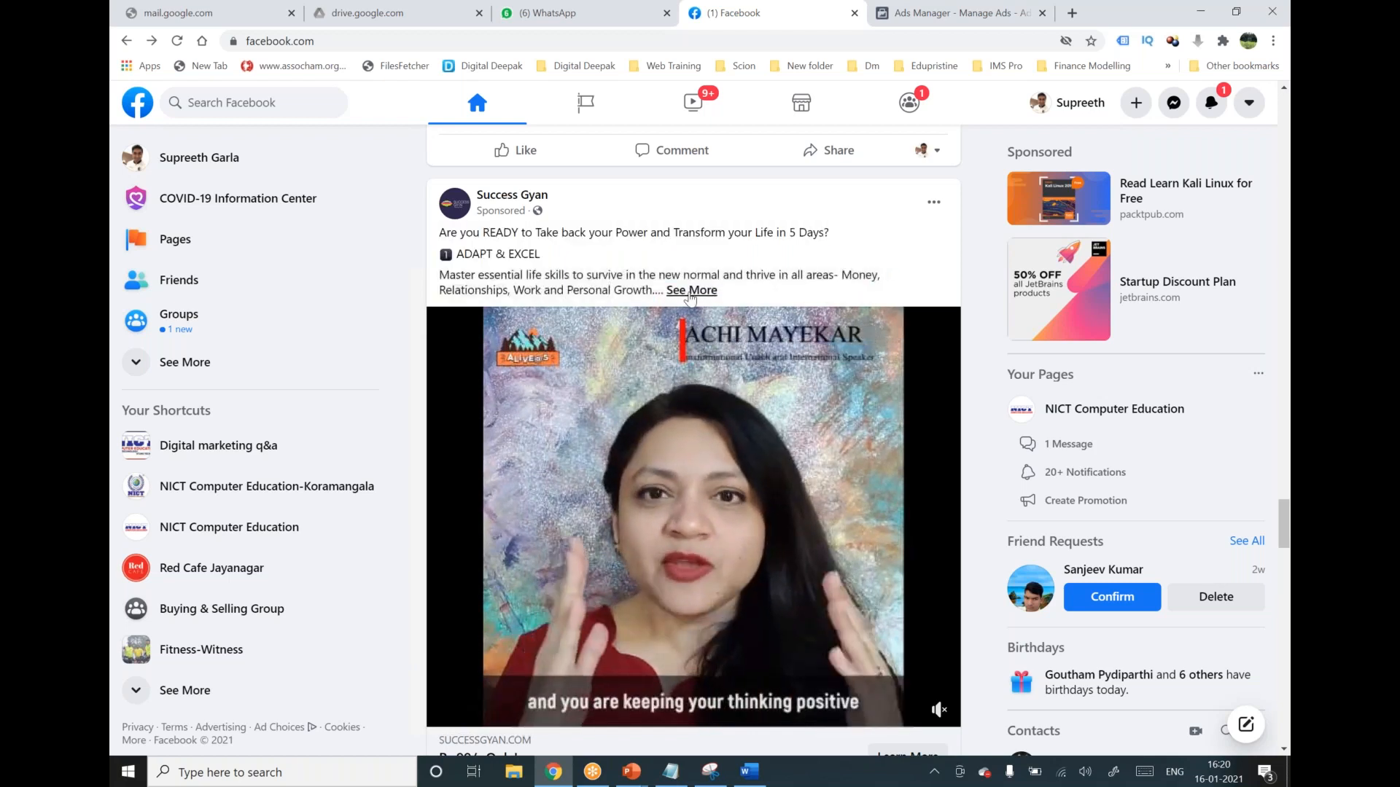
{"action": "left_click_drag", "start_coordinate": [440, 232], "coordinate": [714, 512]}
{"action": "scroll", "coordinate": [713, 508], "scroll_direction": "down", "scroll_amount": 4}
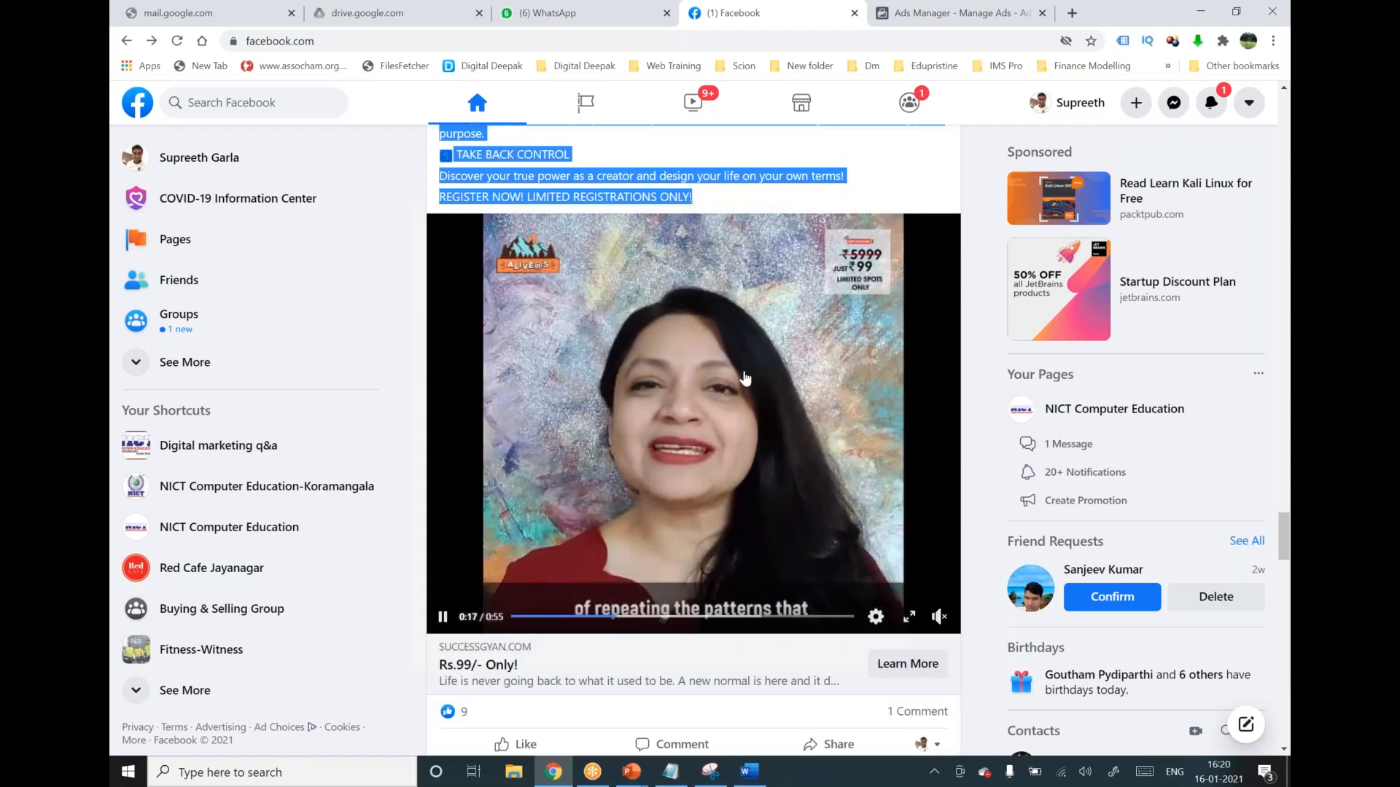
{"action": "left_click", "coordinate": [442, 619]}
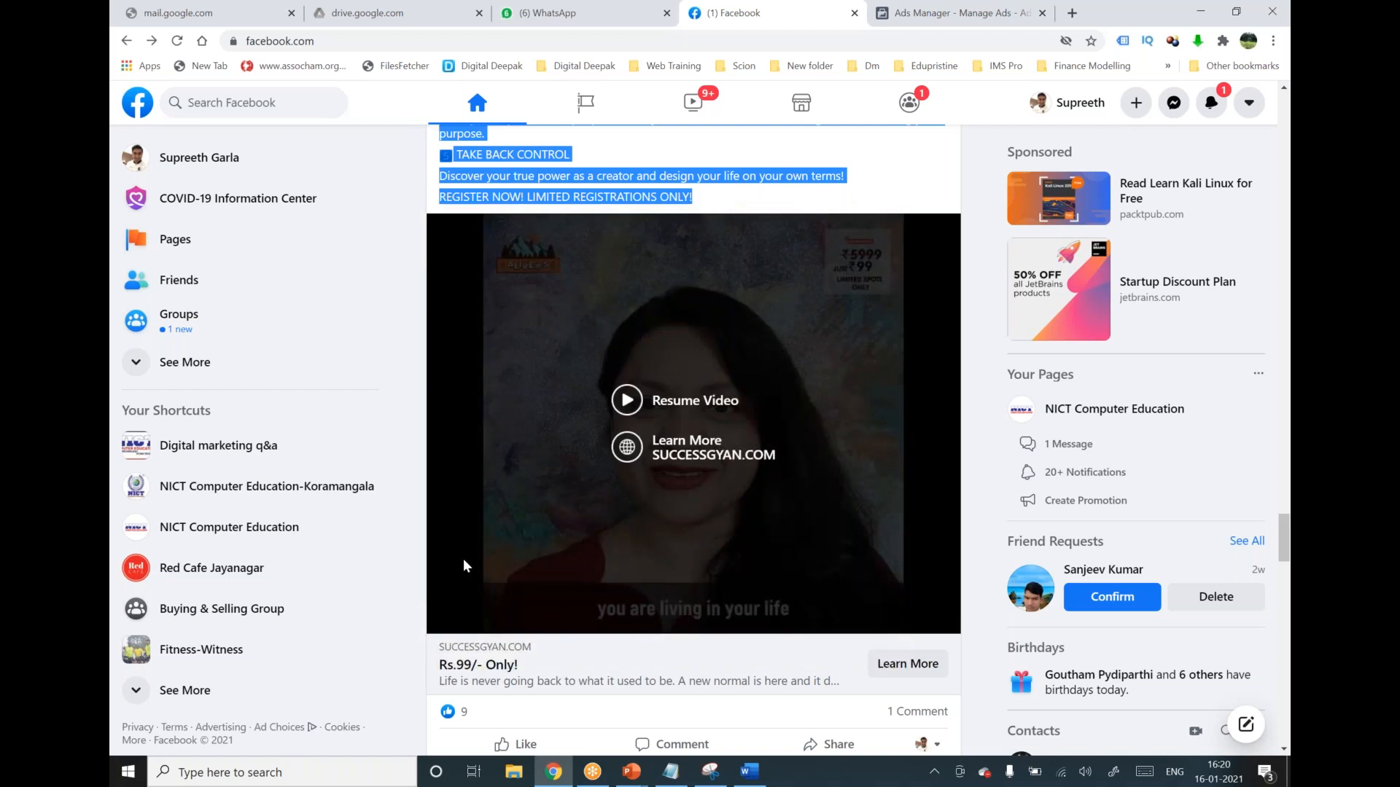
{"action": "scroll", "coordinate": [463, 563], "scroll_direction": "down", "scroll_amount": 3}
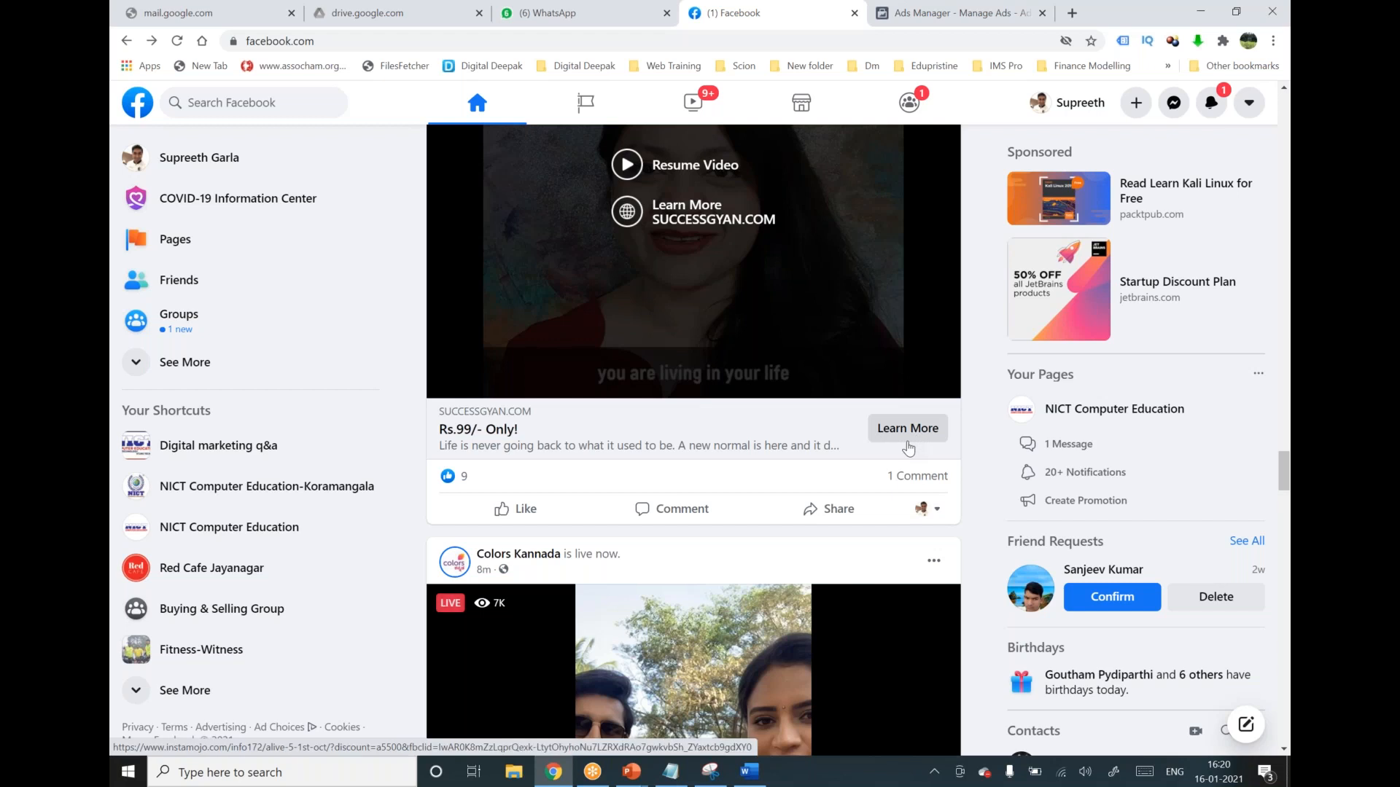
Look through further feed posts for more sponsored examples, including the Great Learning M.Tech degree ad.
{"action": "scroll", "coordinate": [908, 448], "scroll_direction": "down", "scroll_amount": 9}
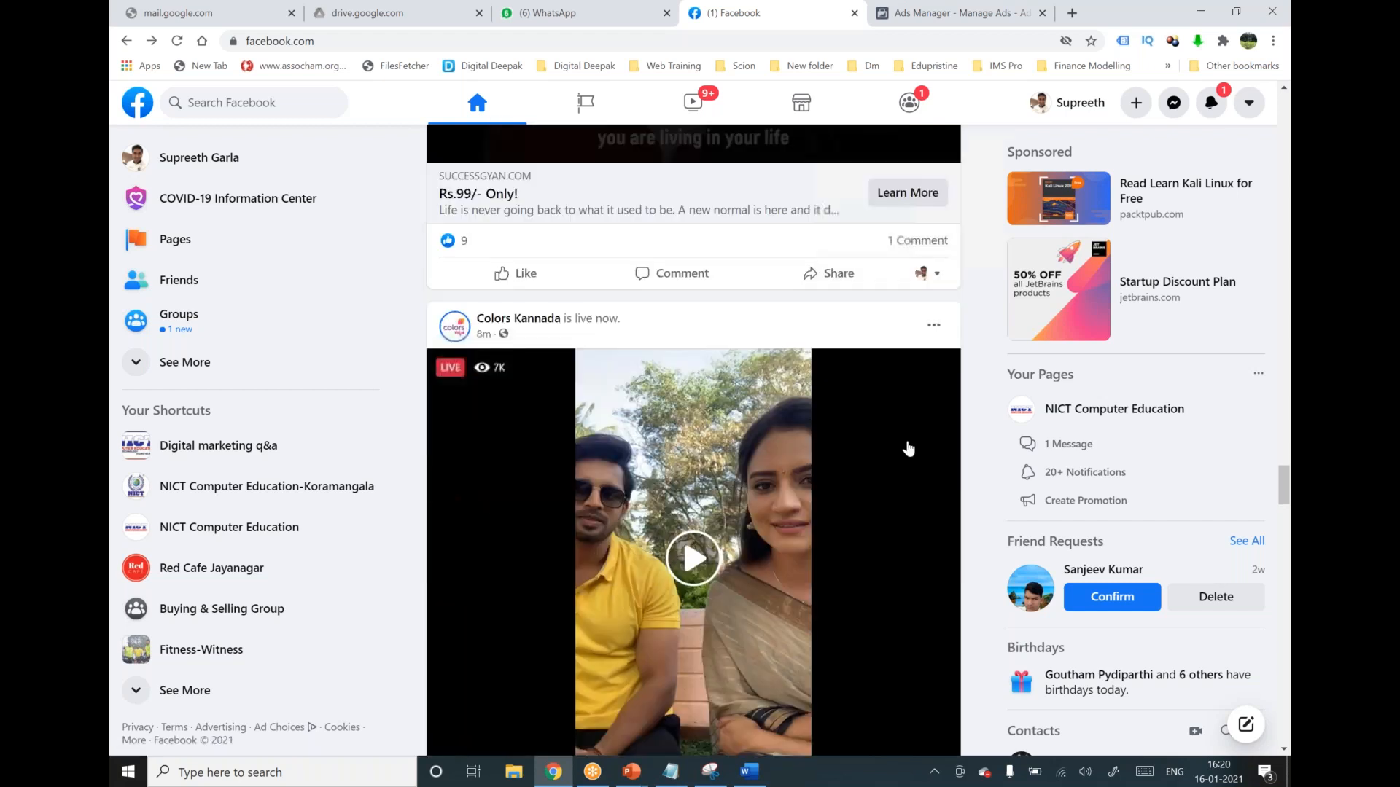
{"action": "scroll", "coordinate": [902, 449], "scroll_direction": "down", "scroll_amount": 8}
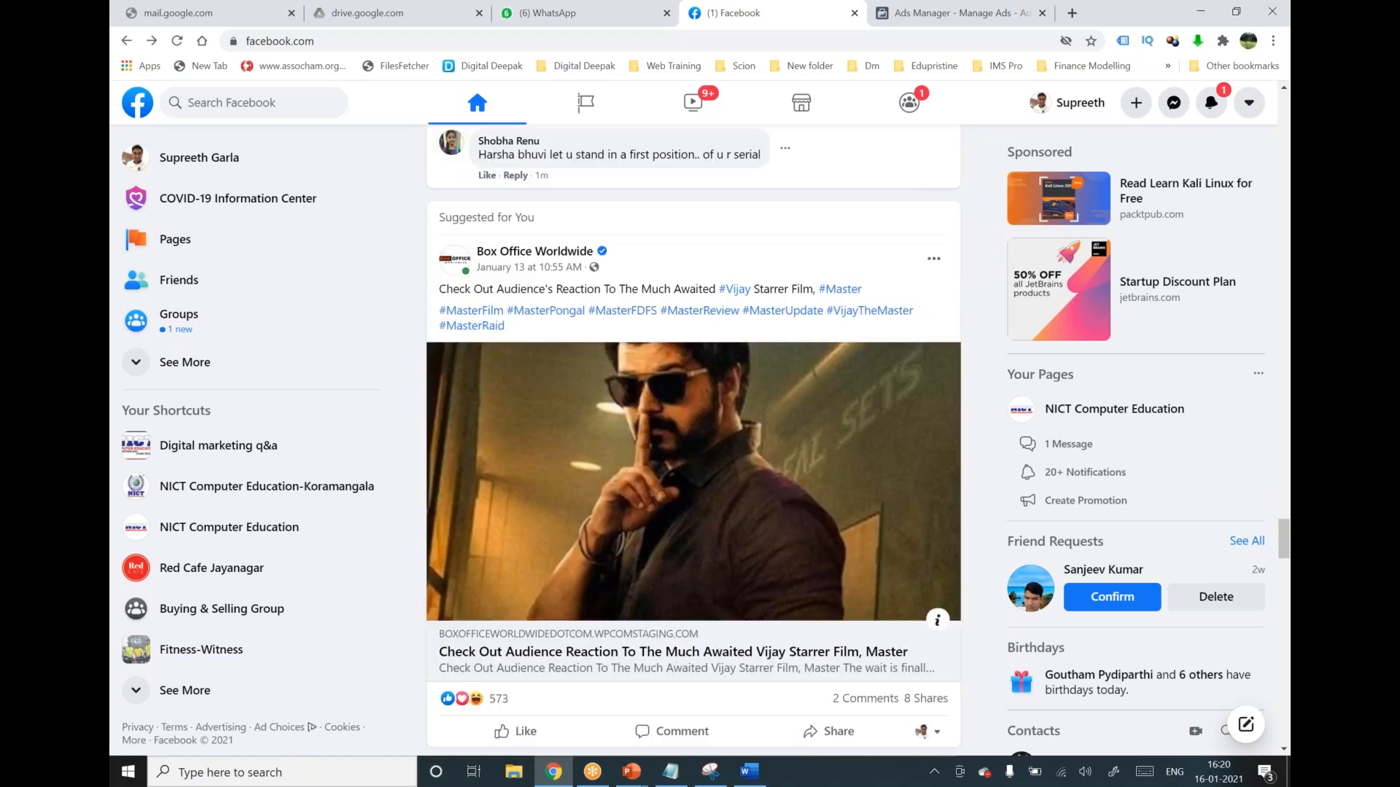
{"action": "scroll", "coordinate": [872, 480], "scroll_direction": "down", "scroll_amount": 5}
{"action": "scroll", "coordinate": [872, 480], "scroll_direction": "down", "scroll_amount": 15}
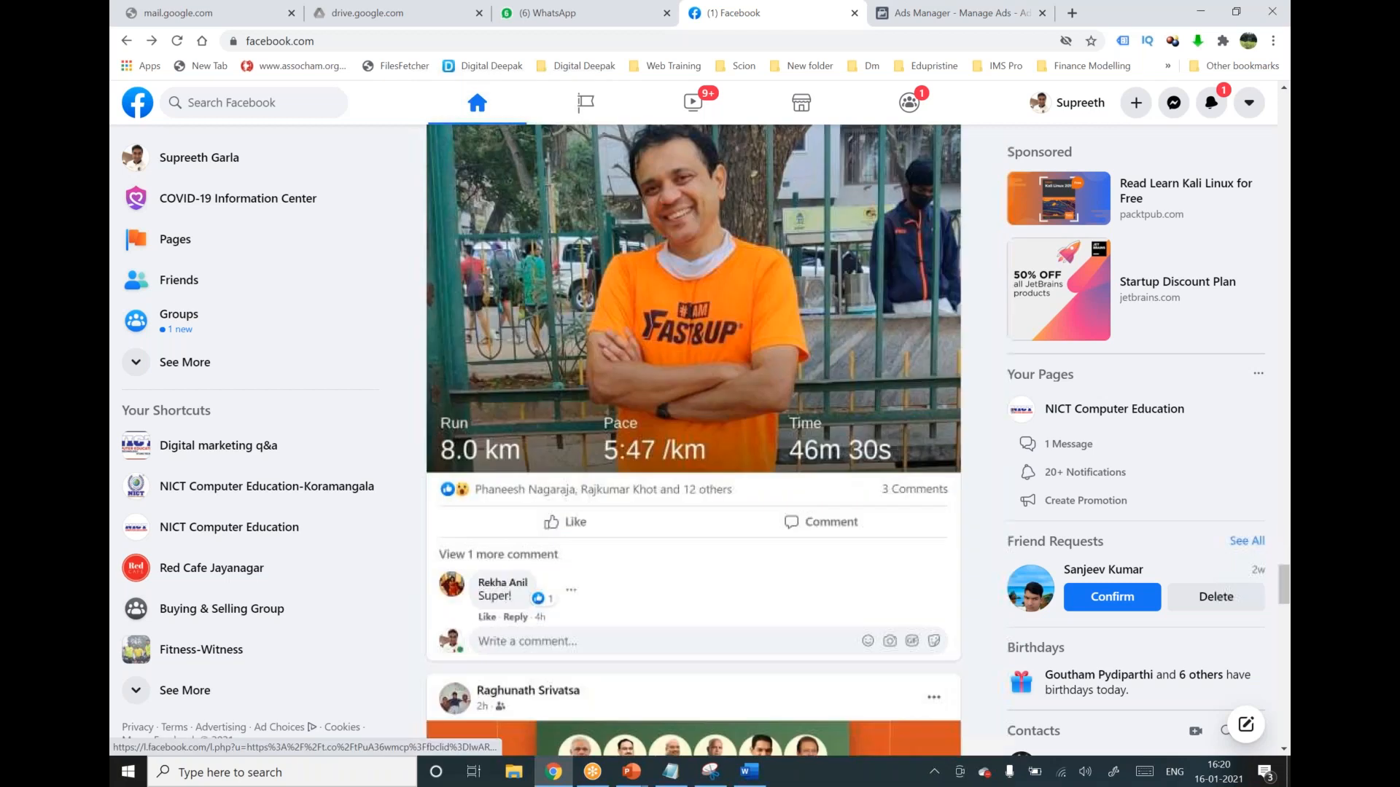
{"action": "scroll", "coordinate": [873, 479], "scroll_direction": "up", "scroll_amount": 2}
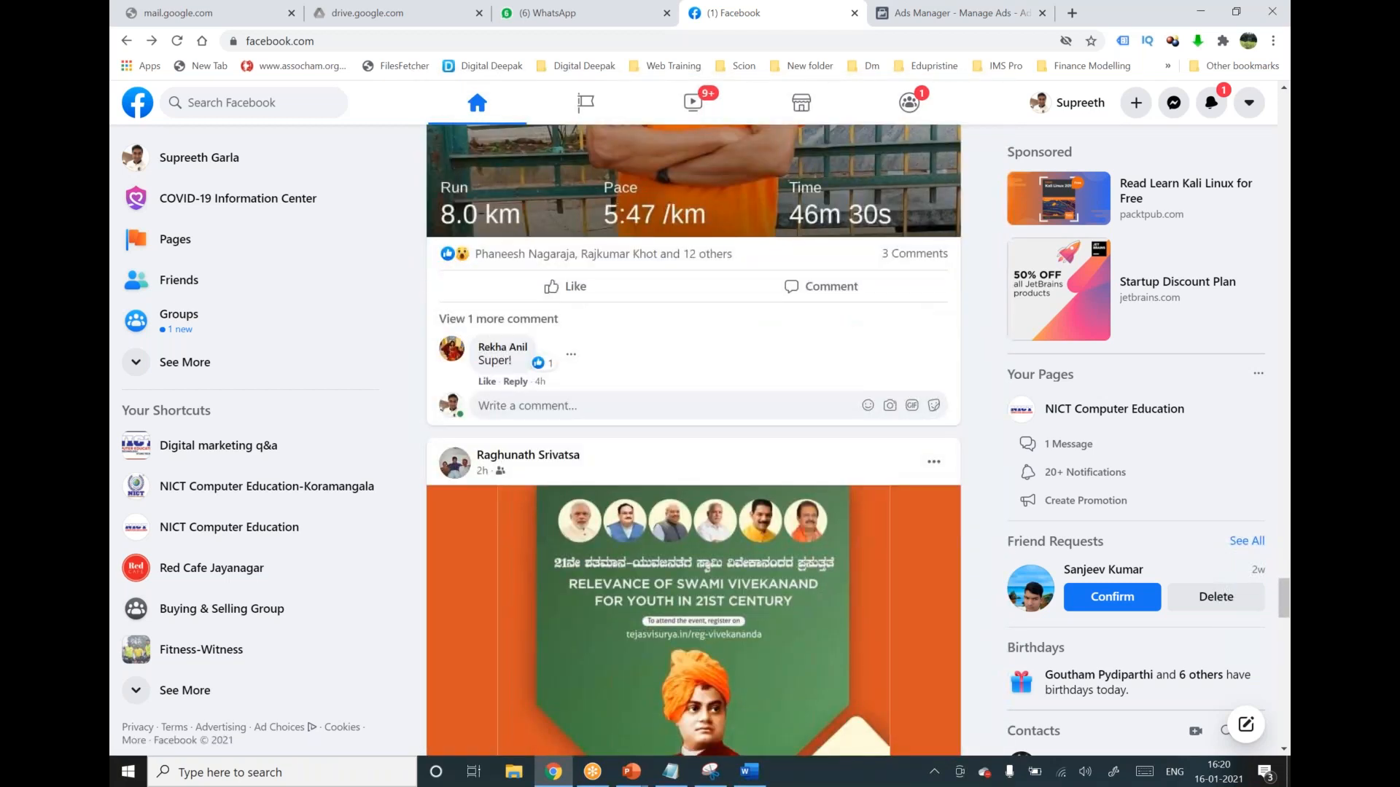
{"action": "scroll", "coordinate": [872, 480], "scroll_direction": "down", "scroll_amount": 9}
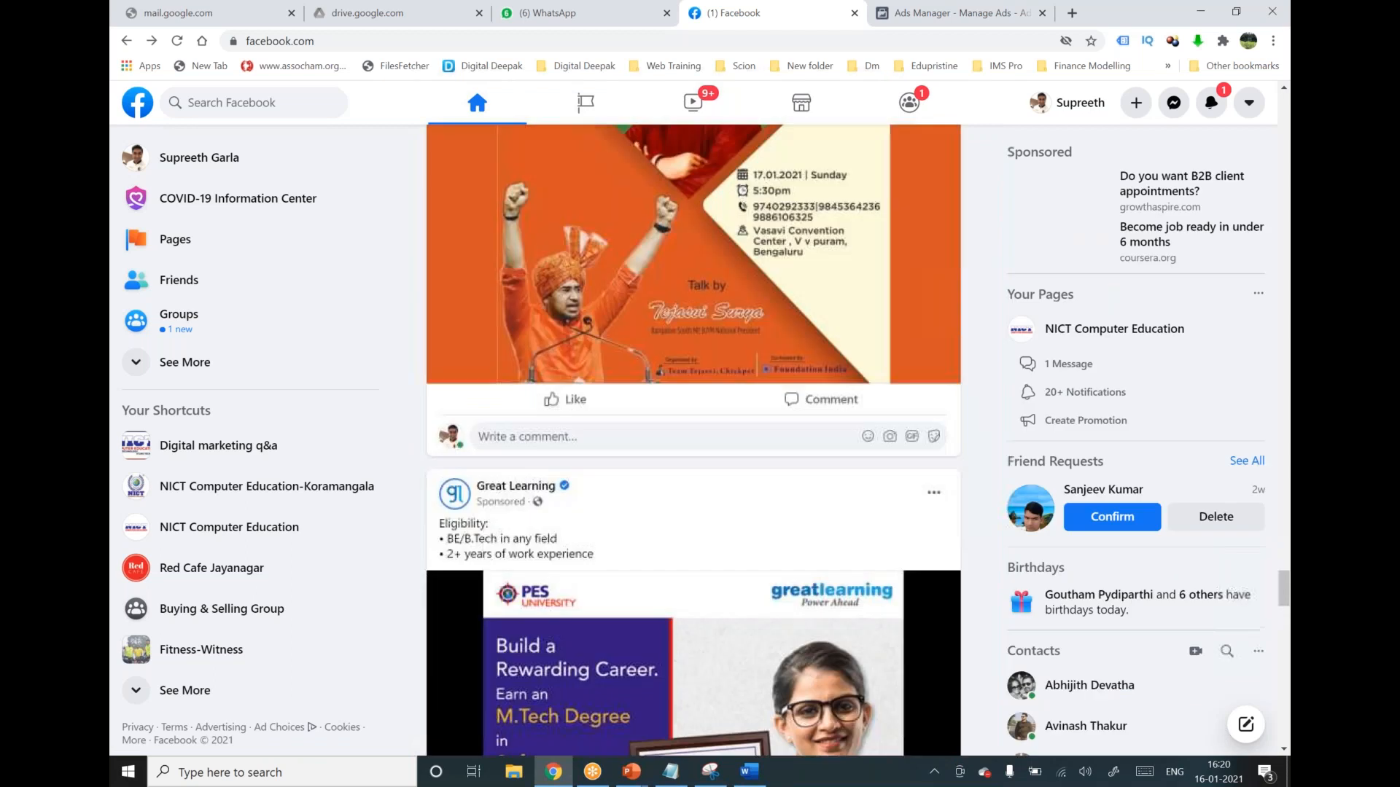
{"action": "scroll", "coordinate": [694, 437], "scroll_direction": "down", "scroll_amount": 10}
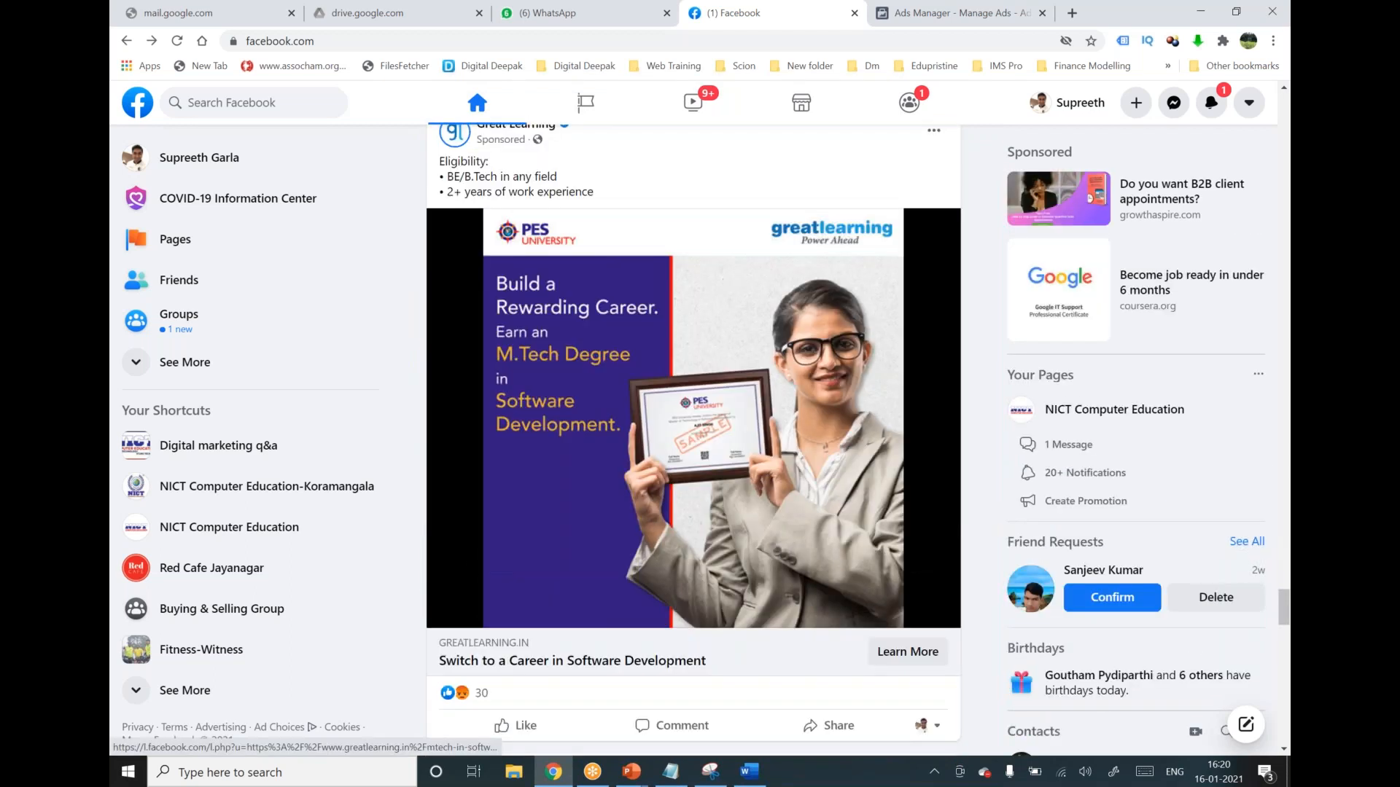
{"action": "scroll", "coordinate": [693, 437], "scroll_direction": "down", "scroll_amount": 15}
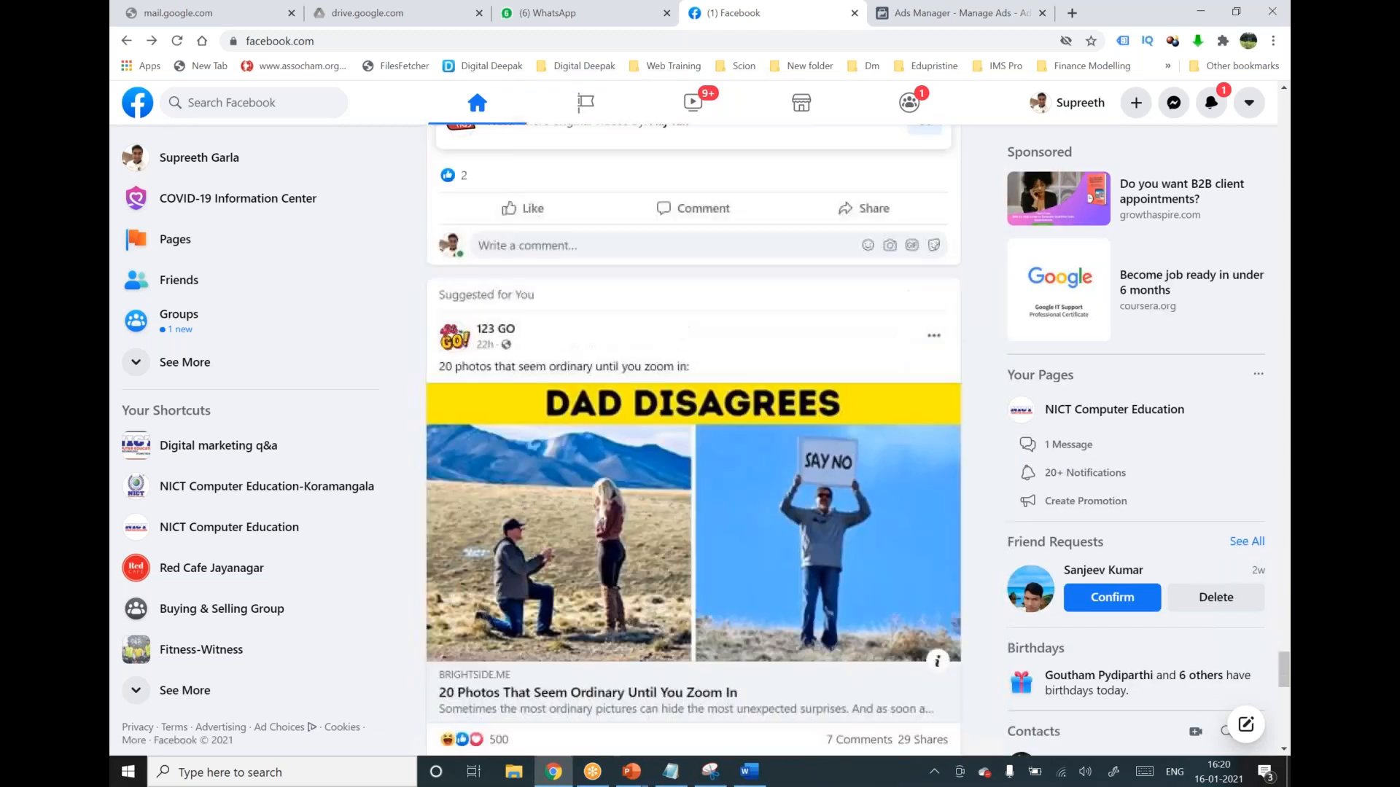
{"action": "scroll", "coordinate": [693, 437], "scroll_direction": "down", "scroll_amount": 8}
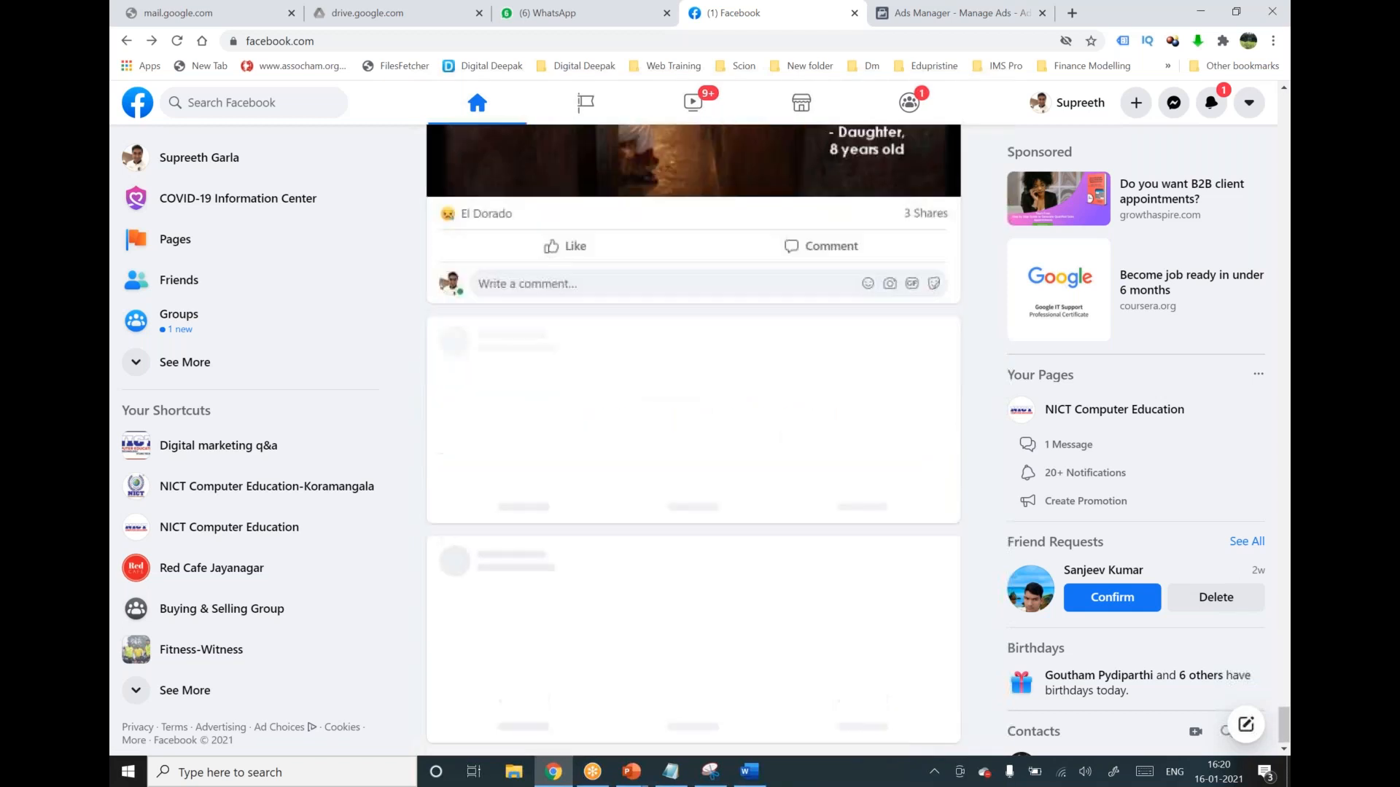
Check the dashboard workshop ad in Presentation1 and return to the 30% off ad in Chrome's Ads Manager.
{"action": "left_click", "coordinate": [633, 771]}
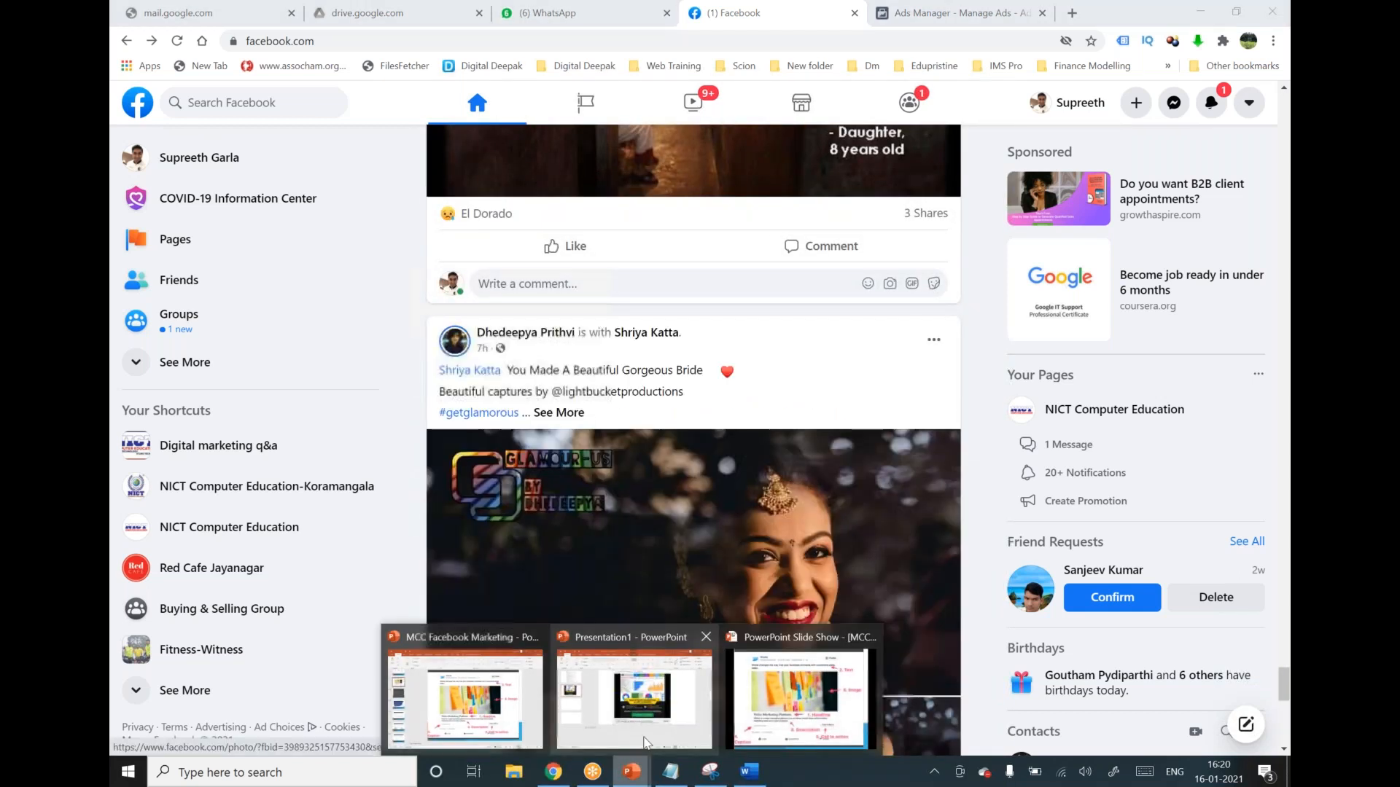
{"action": "left_click", "coordinate": [672, 720]}
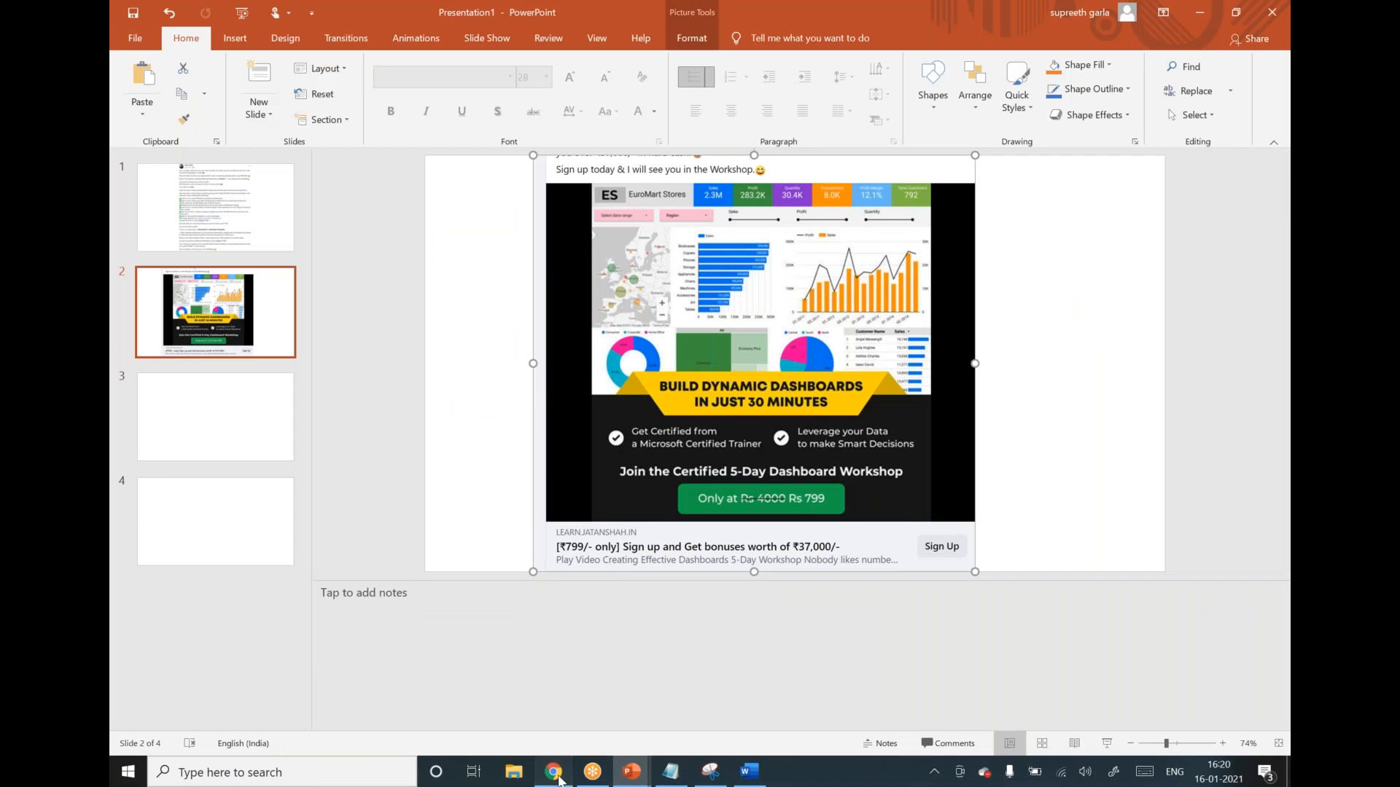
{"action": "left_click", "coordinate": [553, 772]}
{"action": "left_click", "coordinate": [917, 24]}
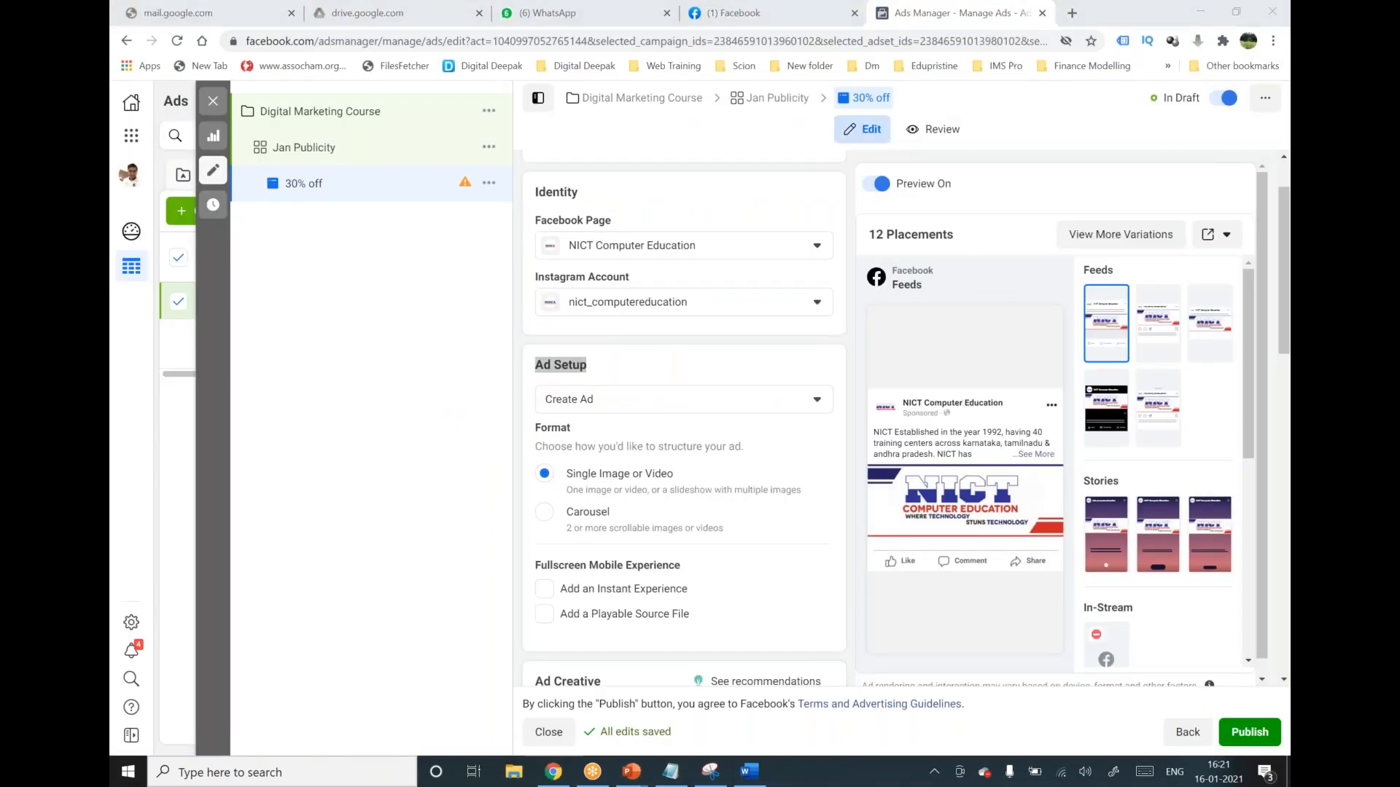
Review the 30% off ad's Format options and the Media section under Ad Creative.
{"action": "scroll", "coordinate": [684, 417], "scroll_direction": "down", "scroll_amount": 1}
{"action": "left_click_drag", "start_coordinate": [571, 348], "coordinate": [530, 357]}
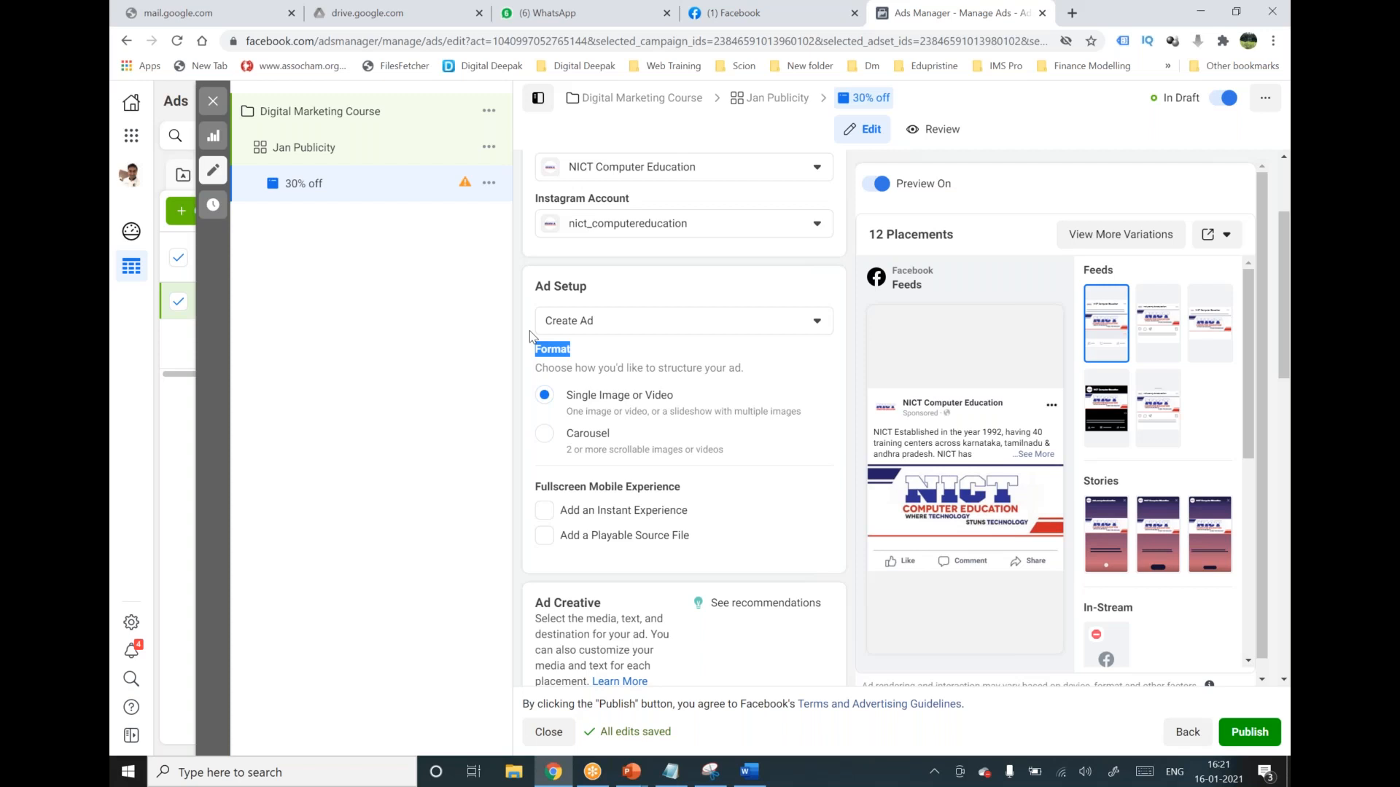
{"action": "left_click", "coordinate": [553, 399]}
{"action": "scroll", "coordinate": [596, 403], "scroll_direction": "down", "scroll_amount": 4}
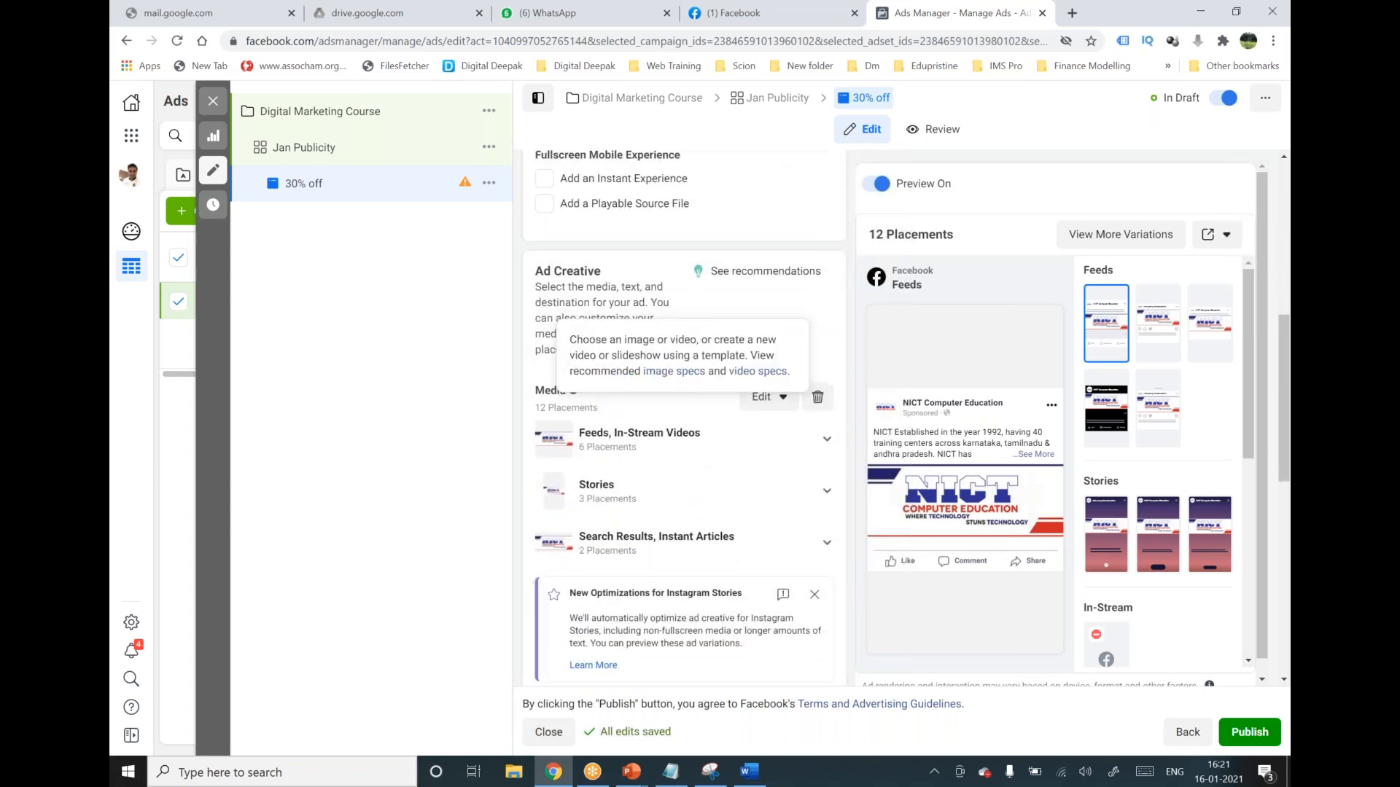
{"action": "scroll", "coordinate": [758, 350], "scroll_direction": "down", "scroll_amount": 2}
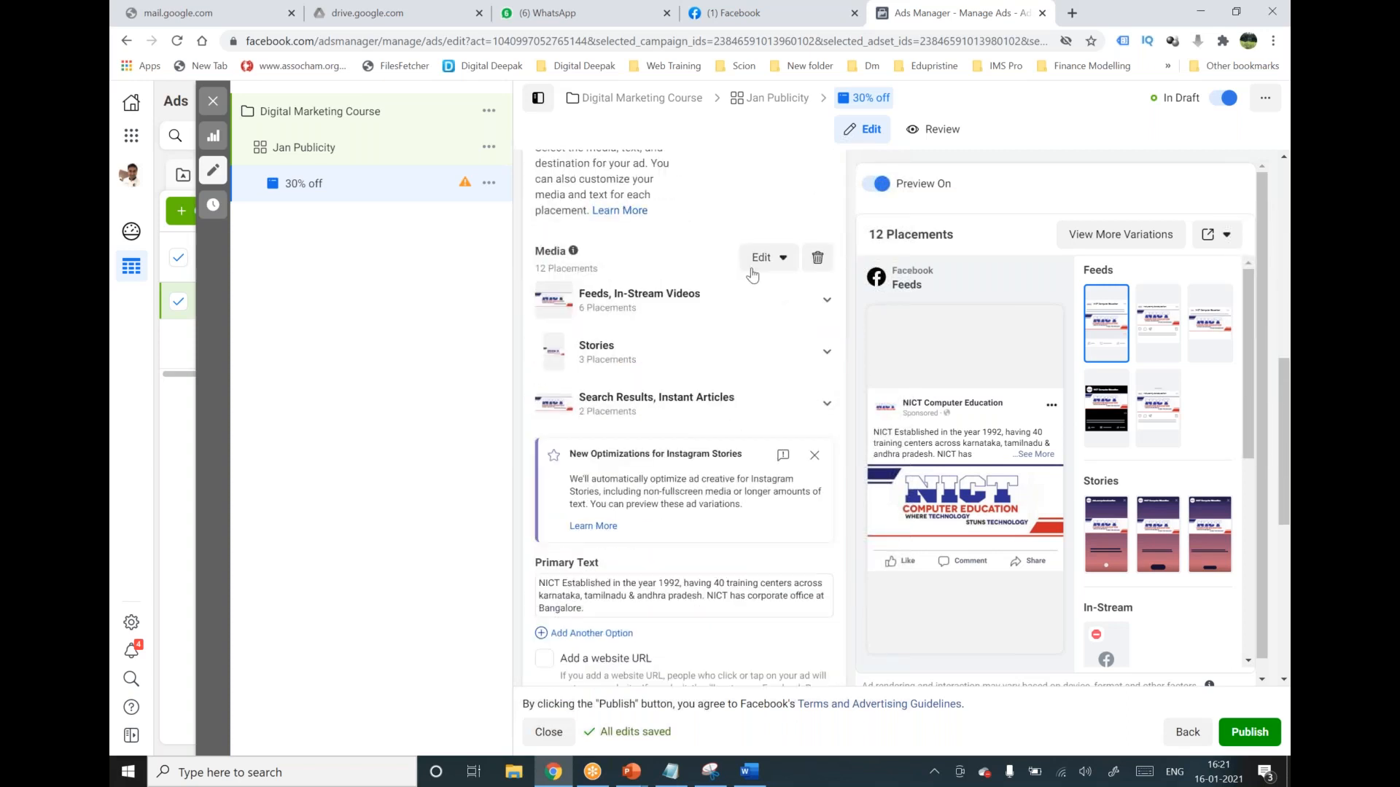
Remove the existing media from the 30% off ad and open the image selection for adding a new image.
{"action": "left_click", "coordinate": [814, 267]}
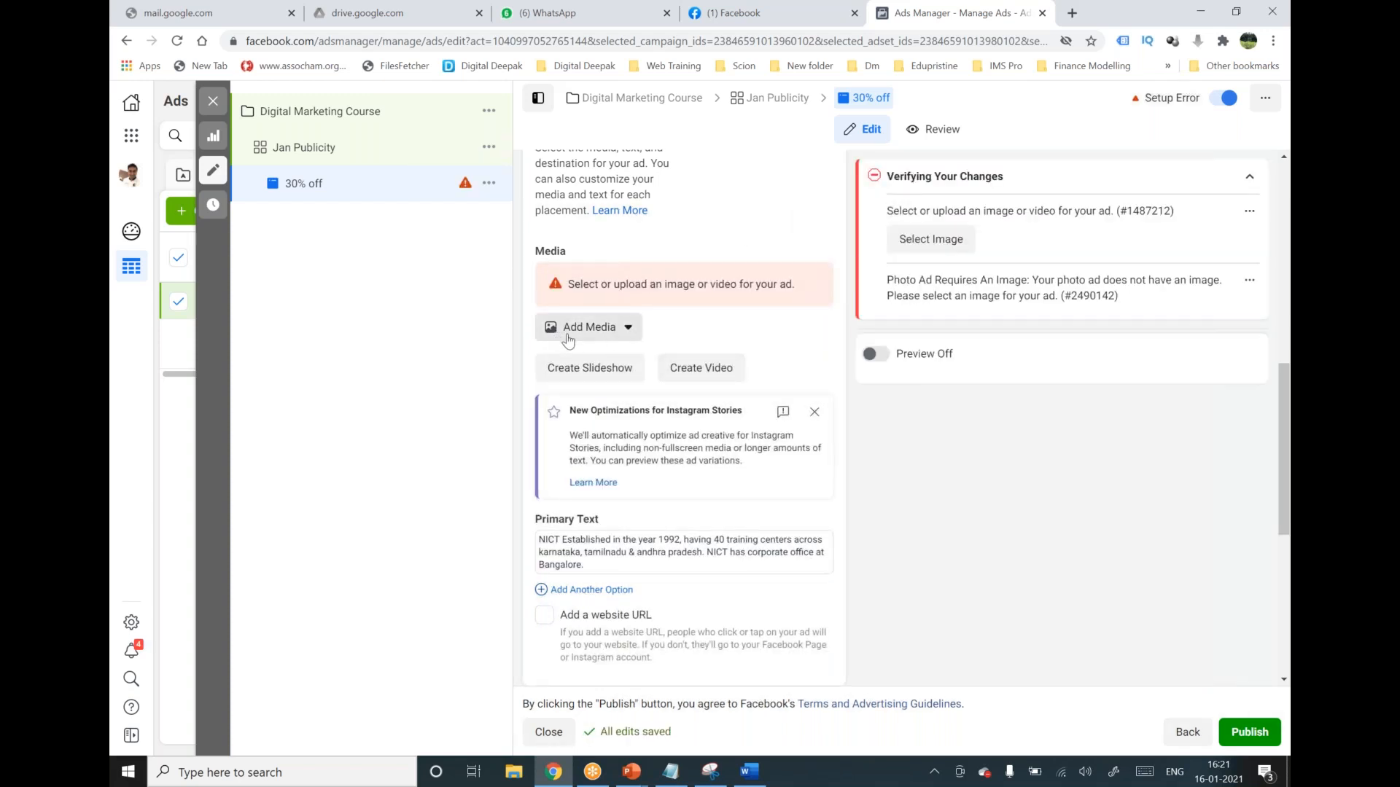
{"action": "left_click", "coordinate": [628, 332]}
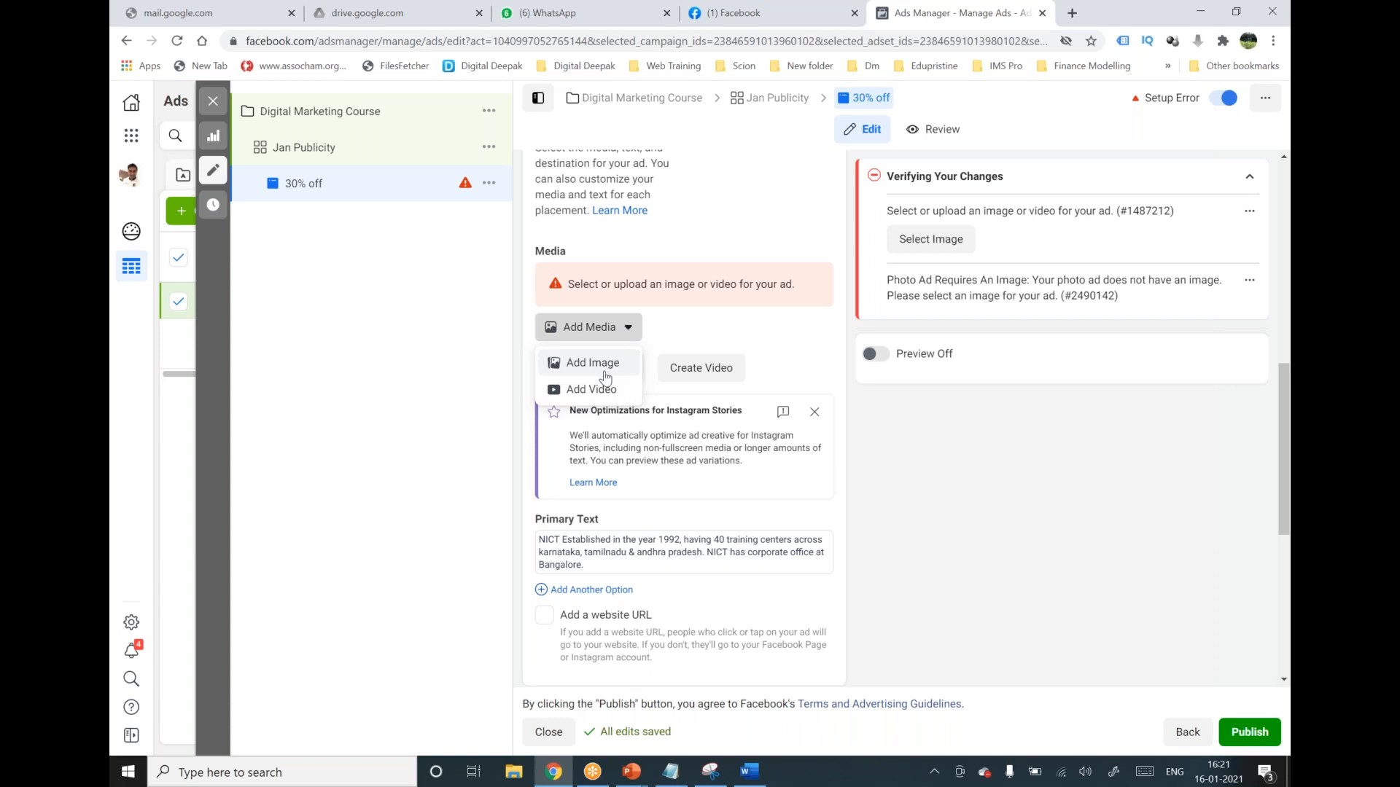
{"action": "left_click", "coordinate": [604, 376]}
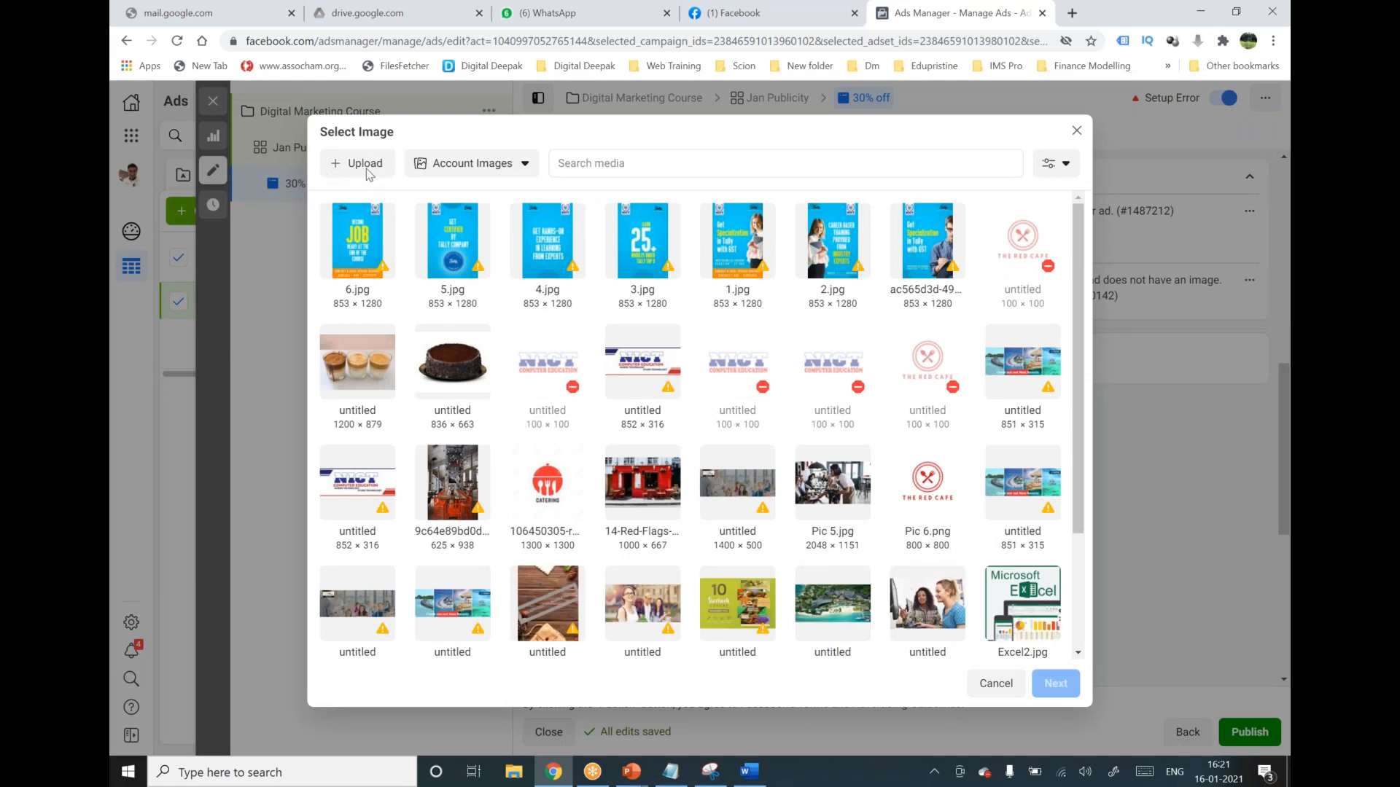
{"action": "left_click", "coordinate": [524, 167]}
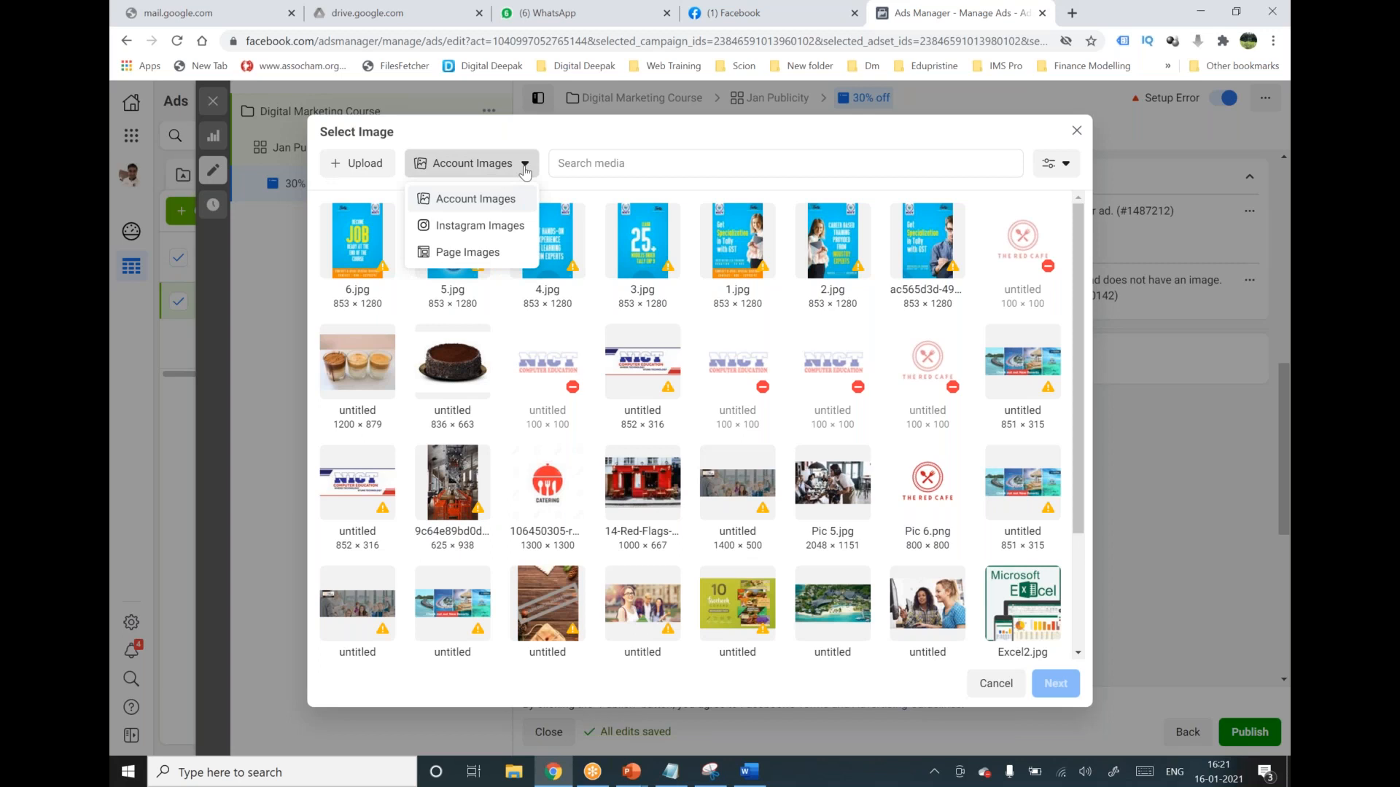
{"action": "left_click", "coordinate": [348, 163]}
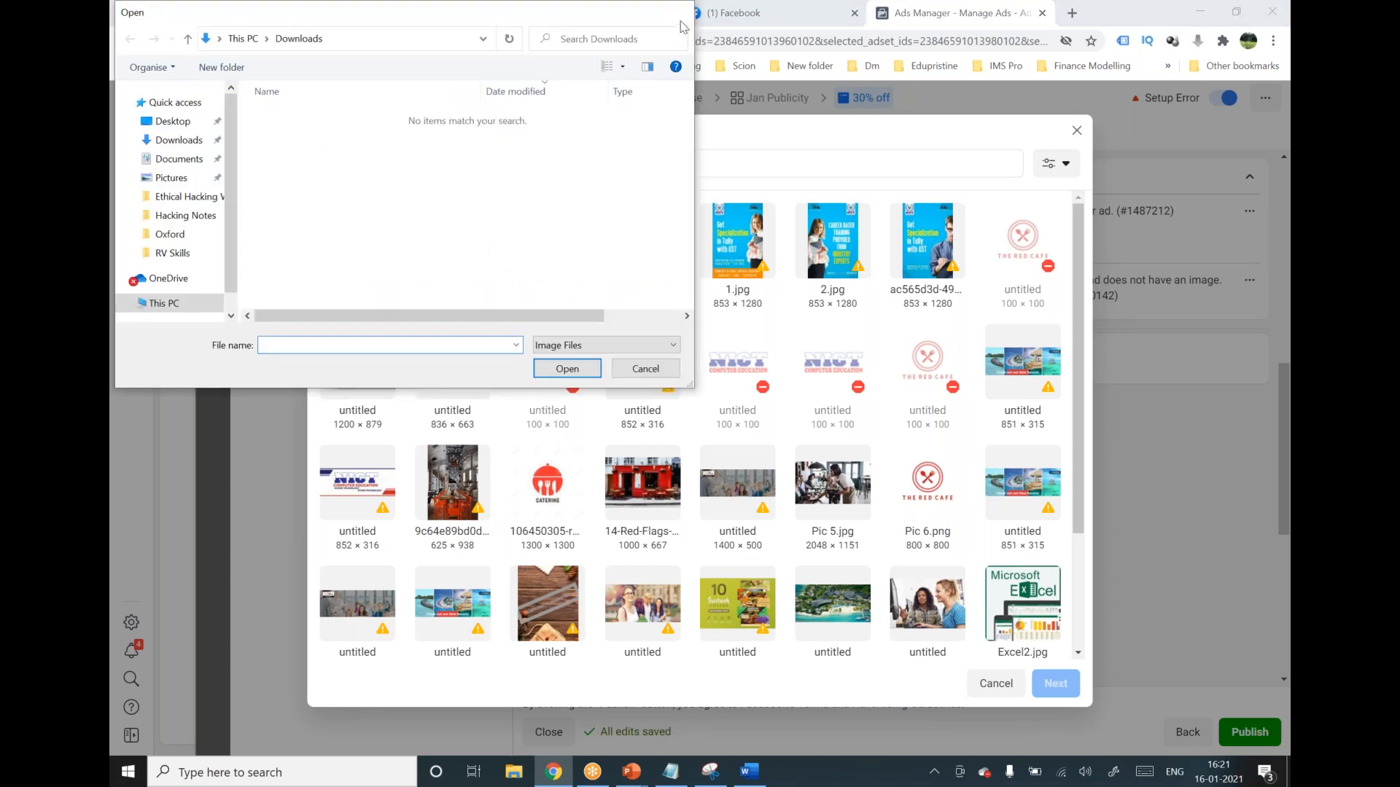
{"action": "left_click", "coordinate": [681, 11]}
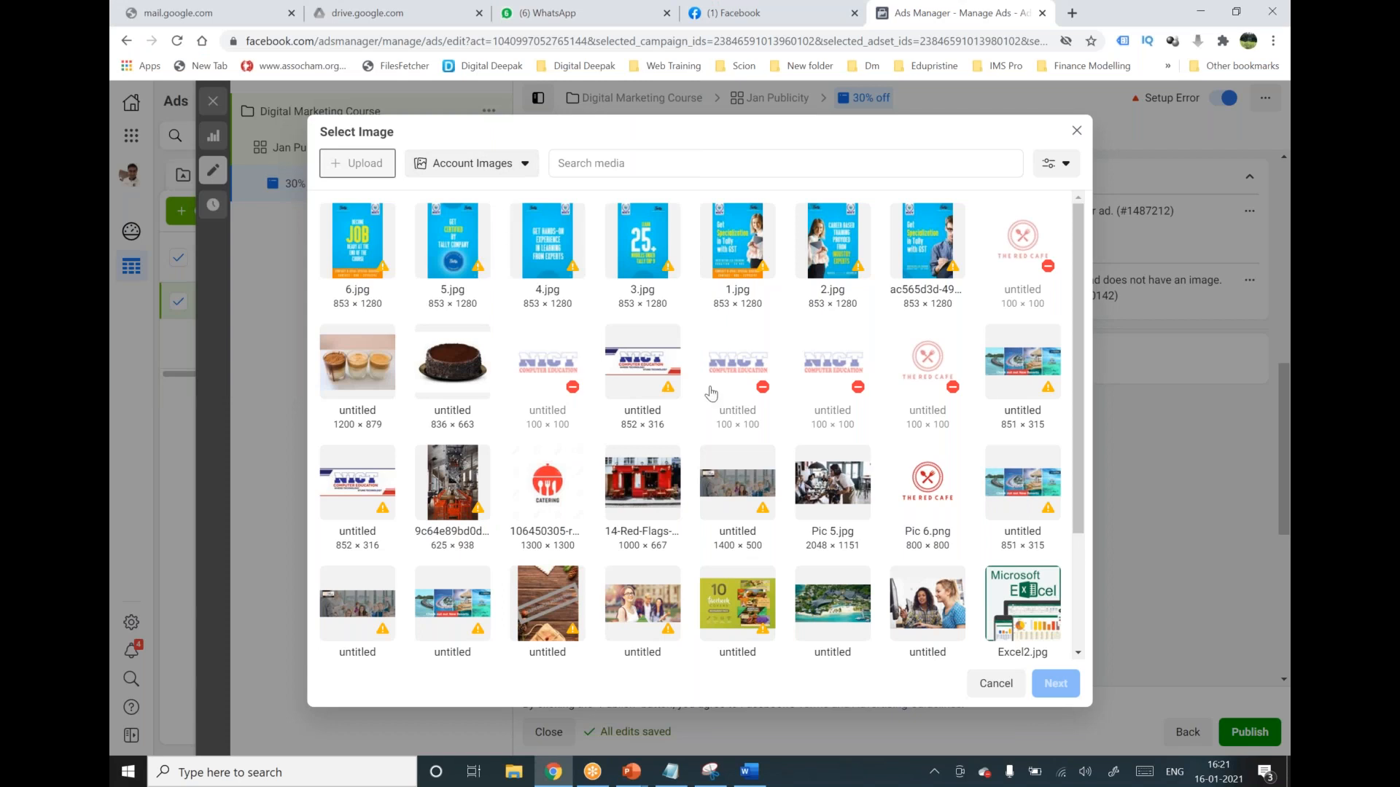
Select the untitled 1000 × 667 photo of smiling people from the account images, keeping Account Images as the source.
{"action": "scroll", "coordinate": [711, 394], "scroll_direction": "down", "scroll_amount": 1}
{"action": "left_click", "coordinate": [890, 529]}
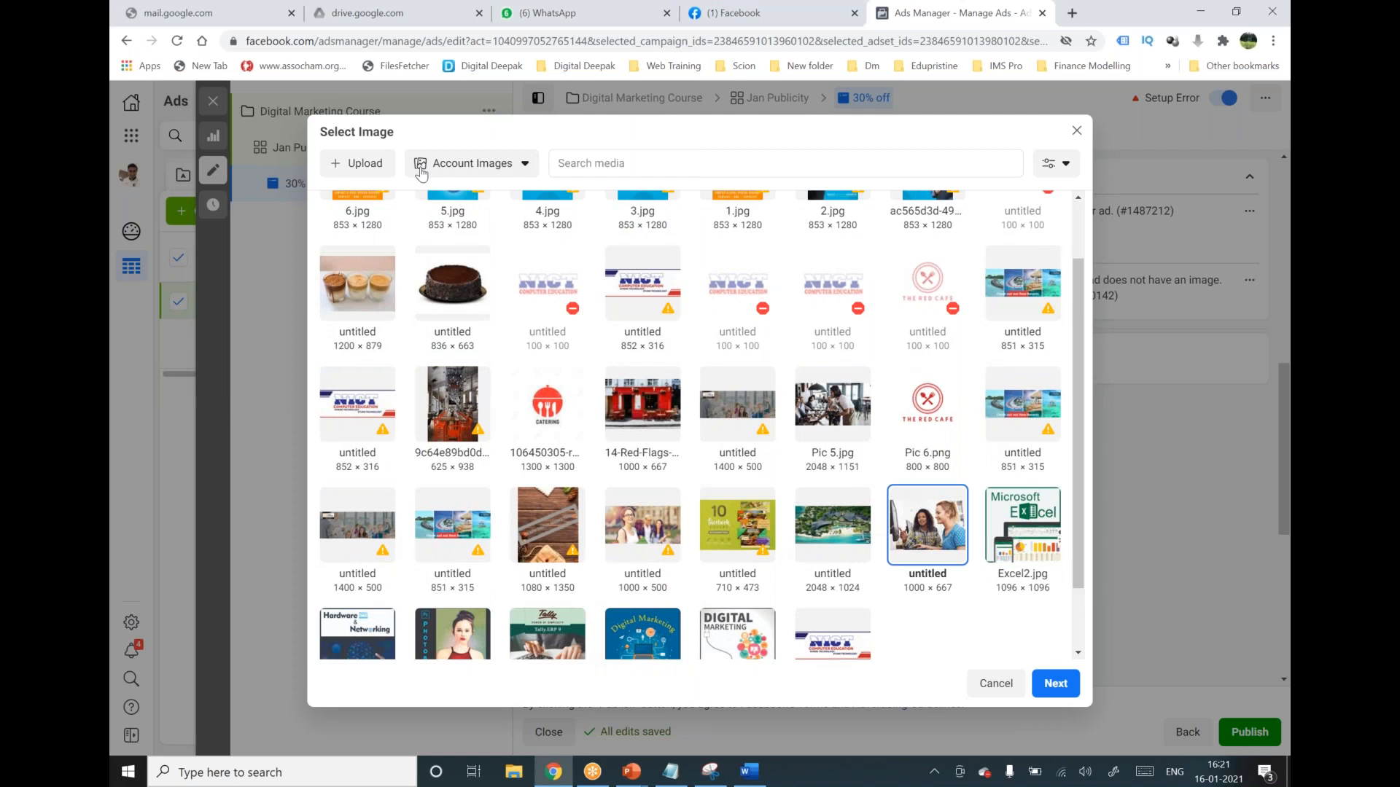
{"action": "left_click", "coordinate": [513, 167]}
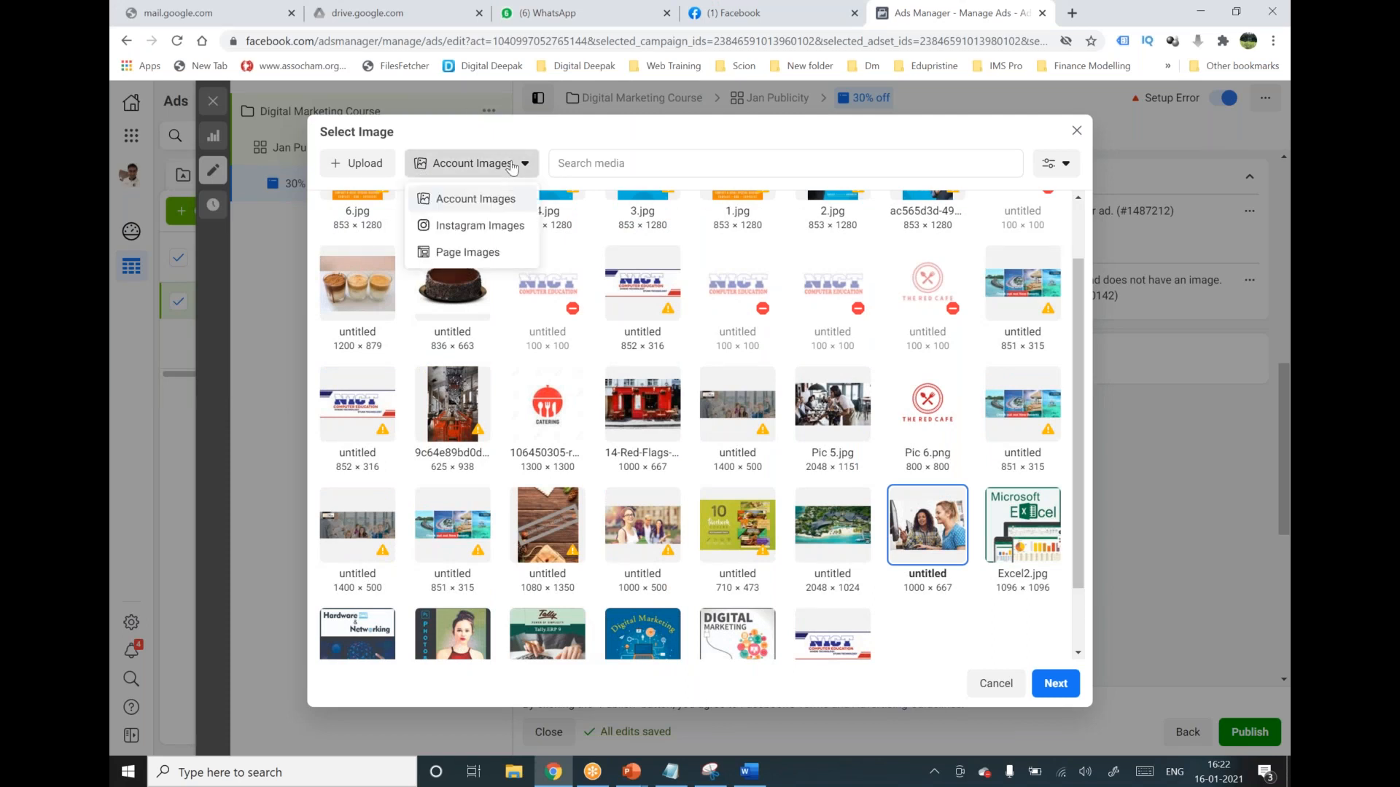
{"action": "left_click", "coordinate": [671, 140]}
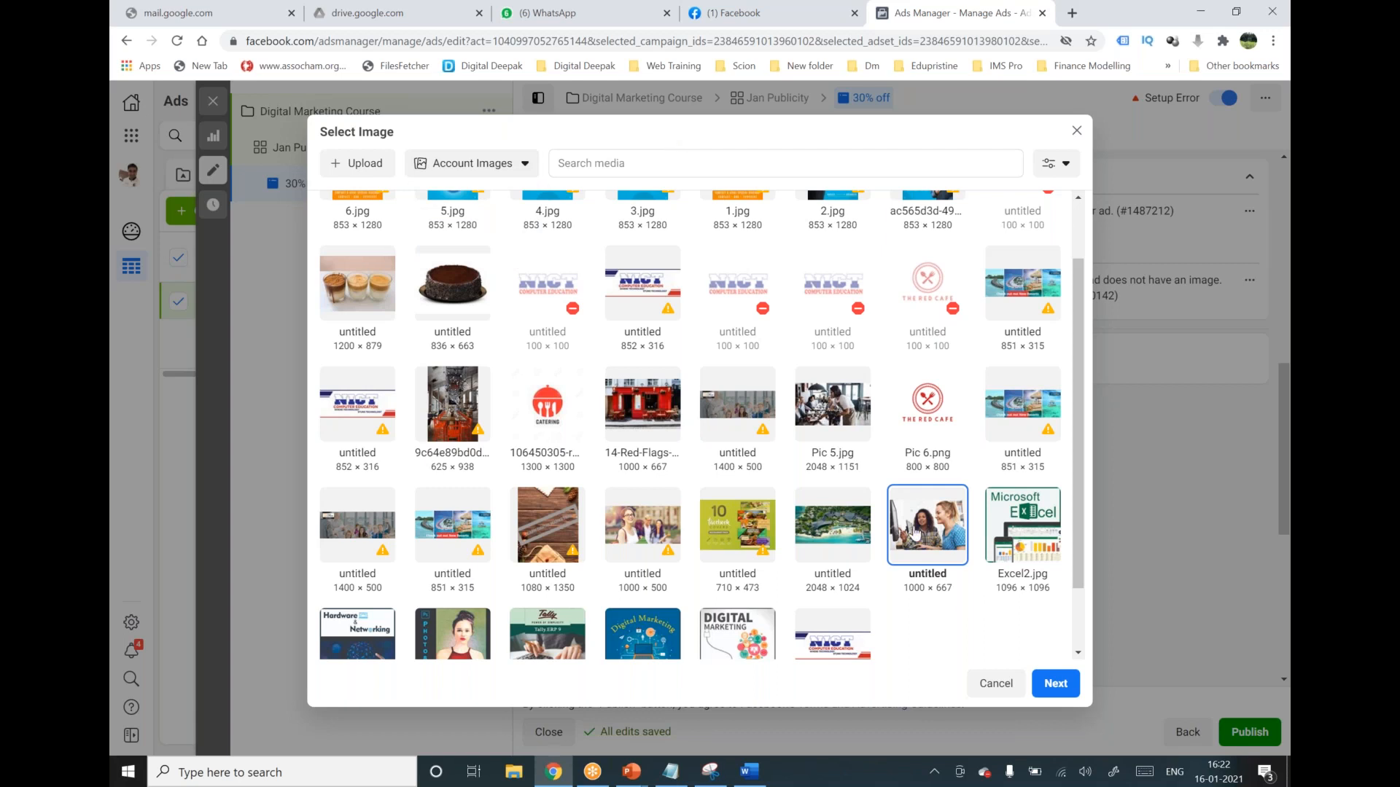
Apply the selected photo to all placements of the 30% off ad without any placement cropping.
{"action": "left_click", "coordinate": [1052, 690]}
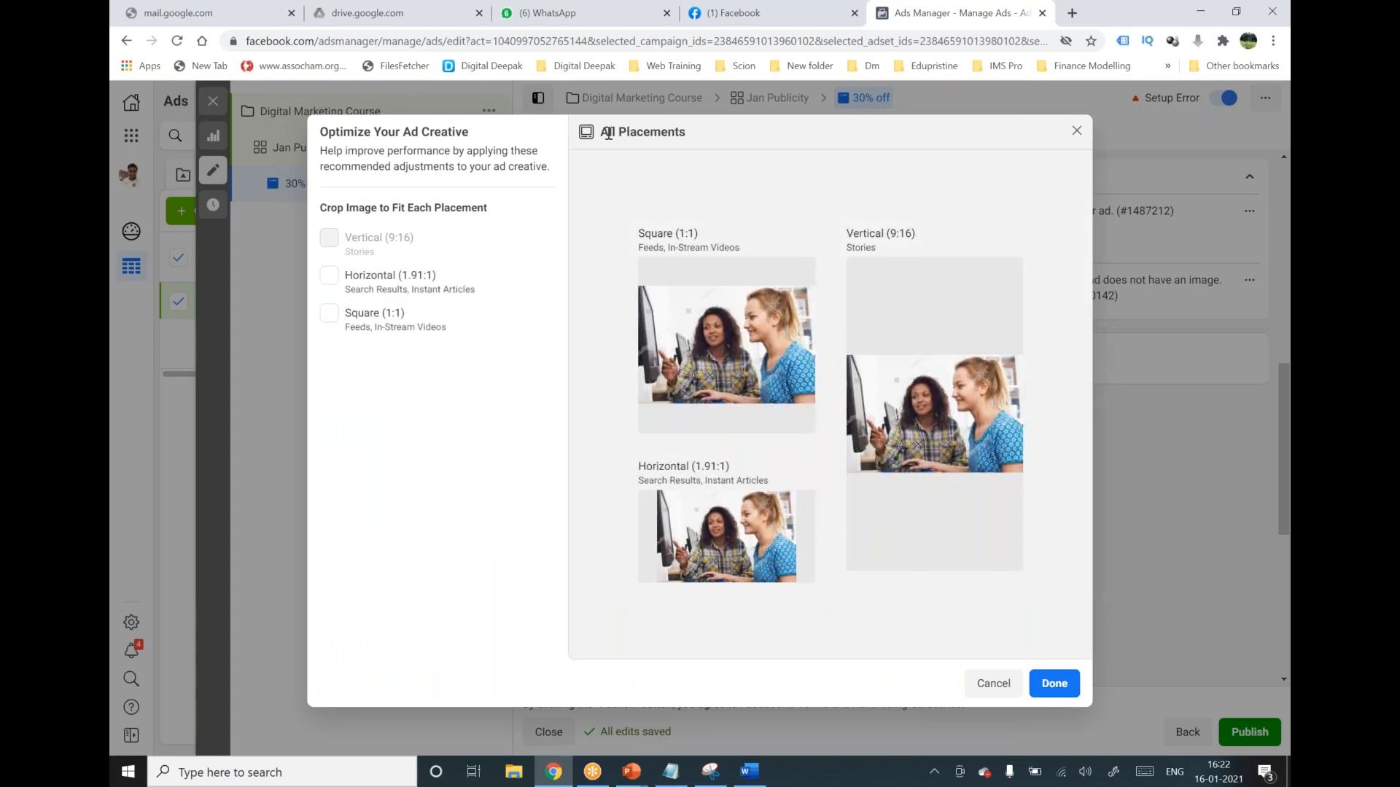
{"action": "left_click_drag", "start_coordinate": [611, 131], "coordinate": [686, 132]}
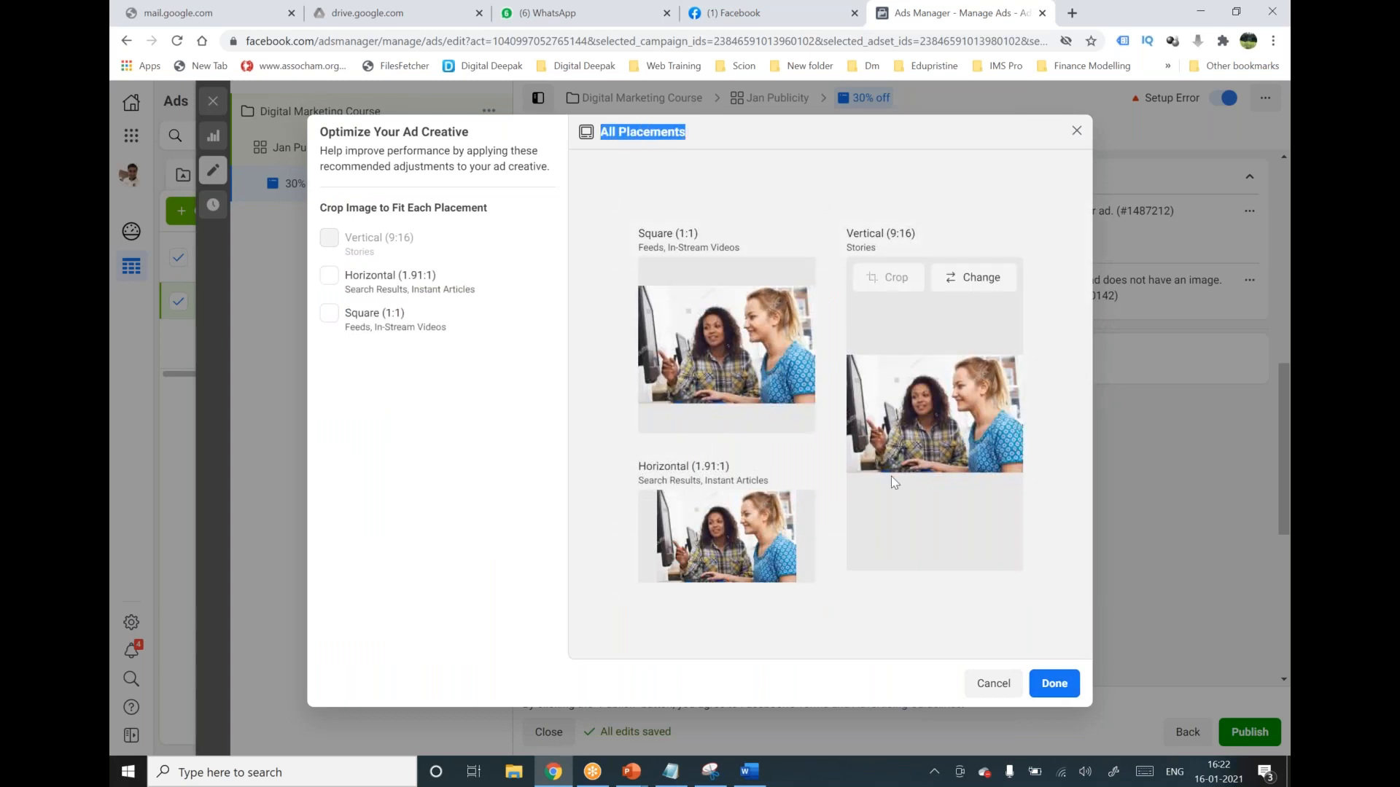
{"action": "left_click", "coordinate": [1061, 680]}
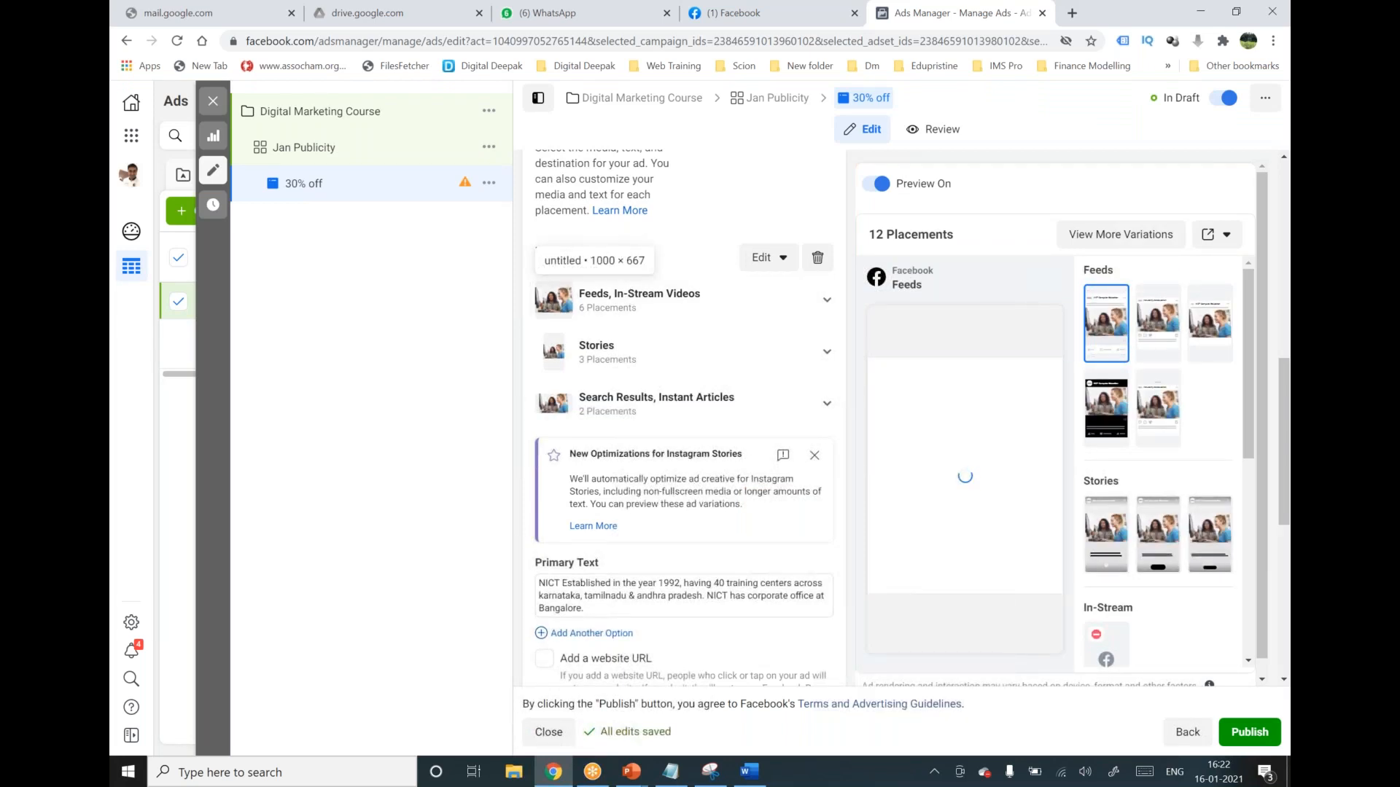
Mark the Image item as "Done" in Notepad's ad set up list and return to the 30% off ad in Chrome.
{"action": "left_click", "coordinate": [668, 774]}
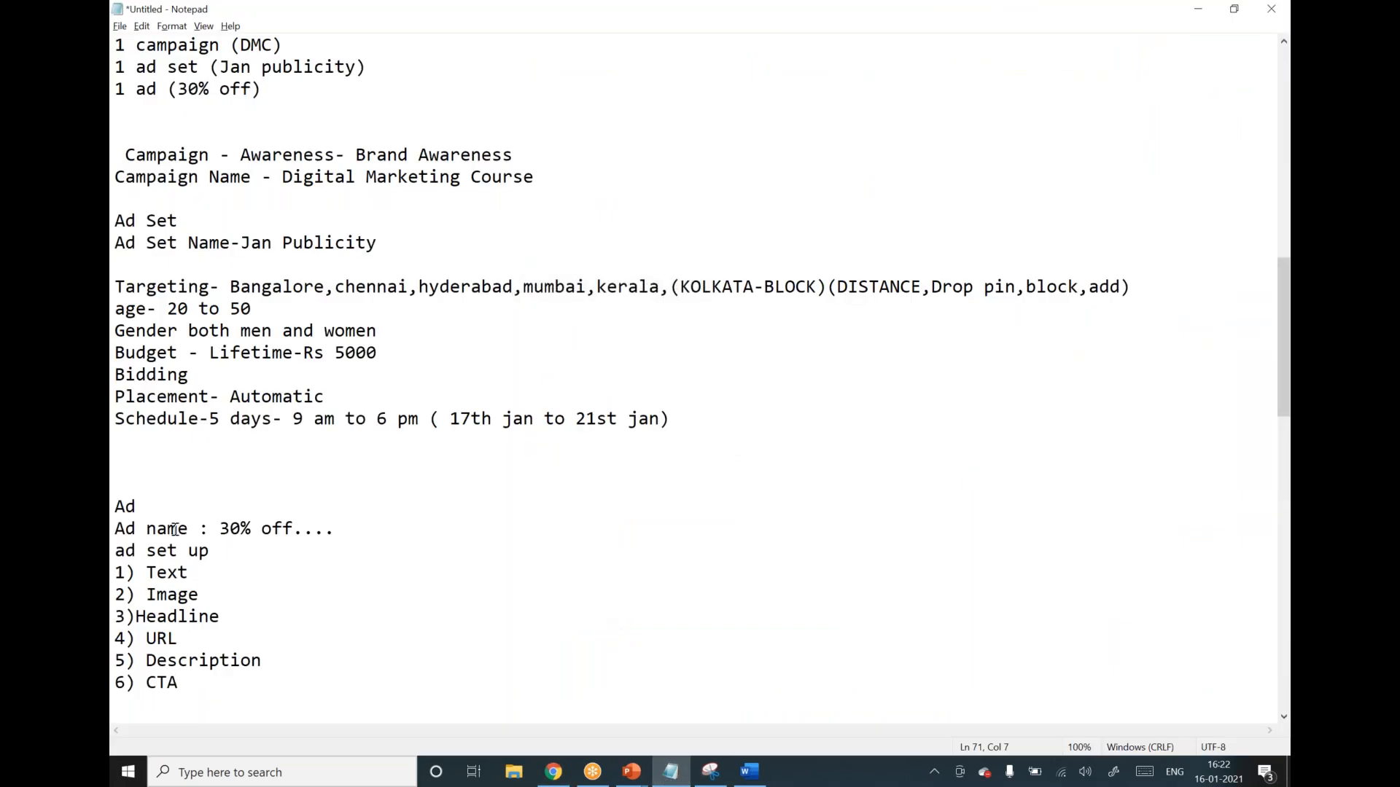
{"action": "left_click_drag", "start_coordinate": [201, 594], "coordinate": [119, 595]}
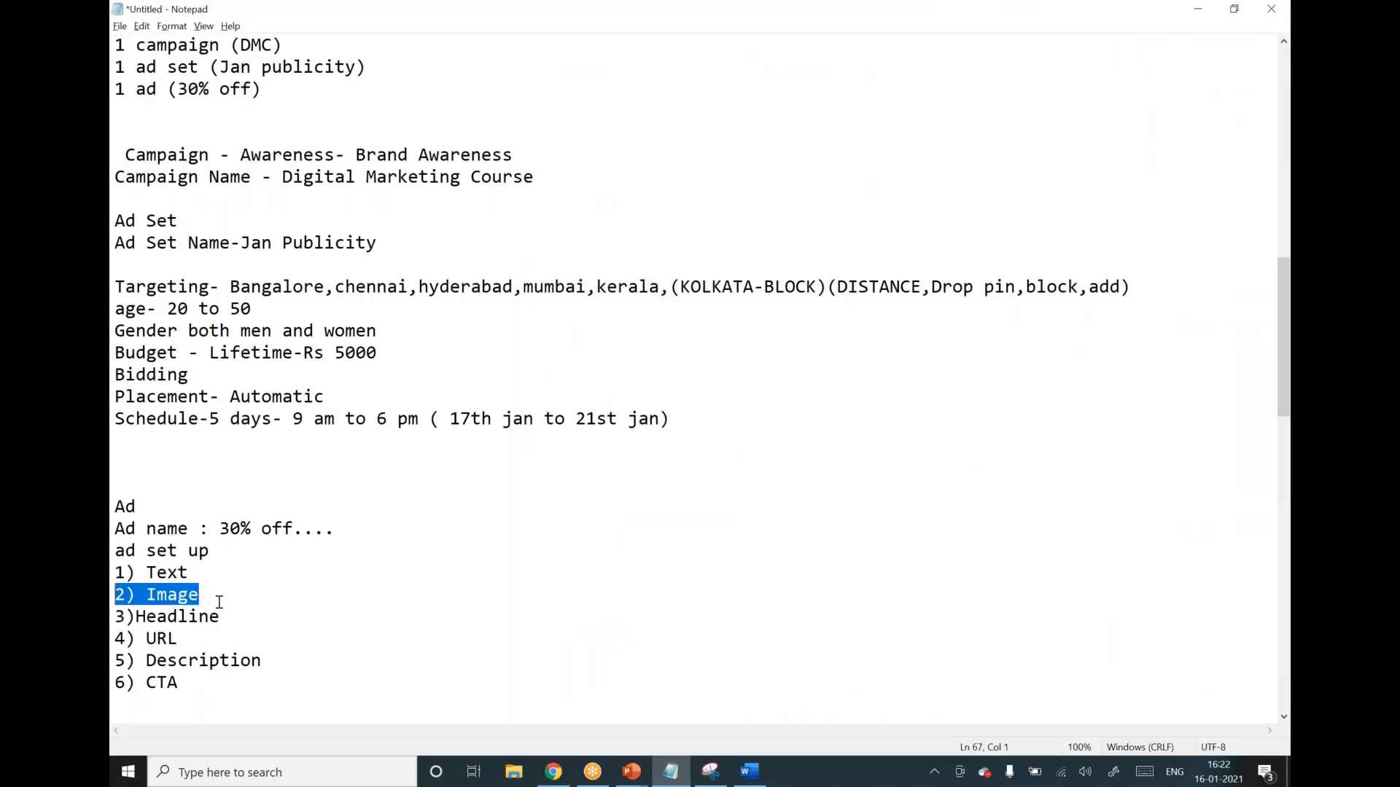
{"action": "left_click", "coordinate": [283, 597]}
{"action": "type", "text": "- dONE"}
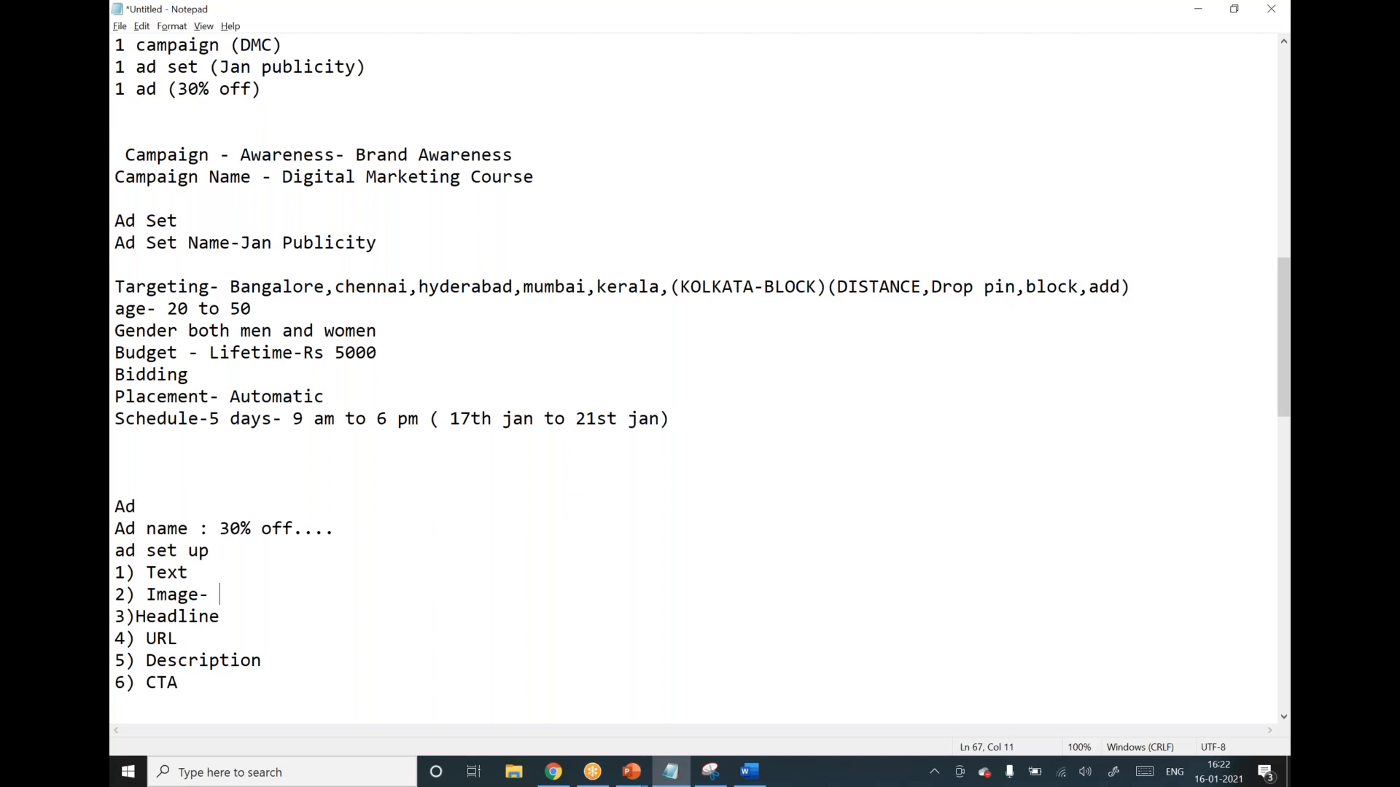
{"action": "key", "text": "BackSpace"}
{"action": "key", "text": "BackSpace"}
{"action": "key", "text": "BackSpace"}
{"action": "key", "text": "BackSpace"}
{"action": "type", "text": "Done"}
{"action": "key", "text": "alt+Tab"}
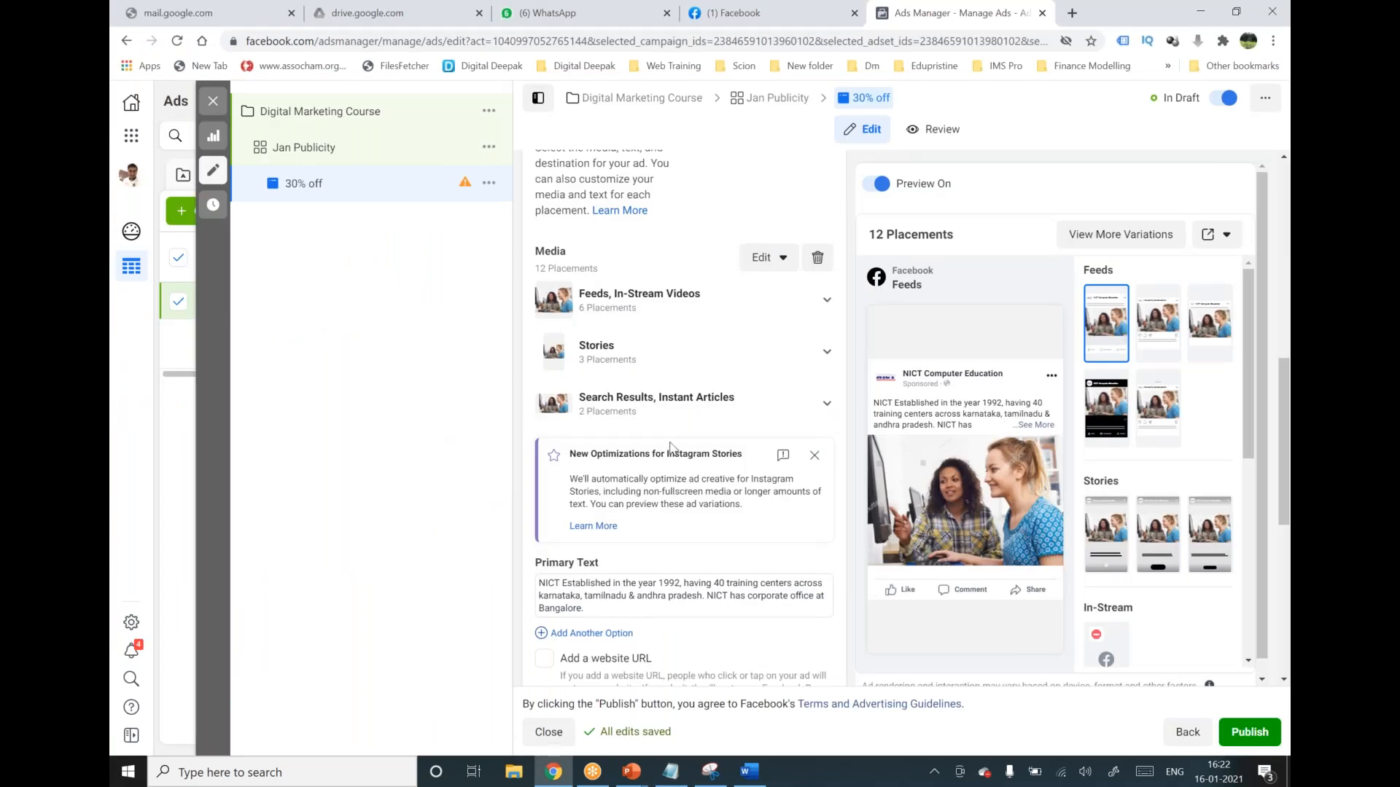
Replace the 30% off ad's primary text with the opening line "Are you looking for Promotion?".
{"action": "scroll", "coordinate": [627, 443], "scroll_direction": "down", "scroll_amount": 2}
{"action": "left_click_drag", "start_coordinate": [596, 406], "coordinate": [540, 412]}
{"action": "left_click", "coordinate": [537, 423]}
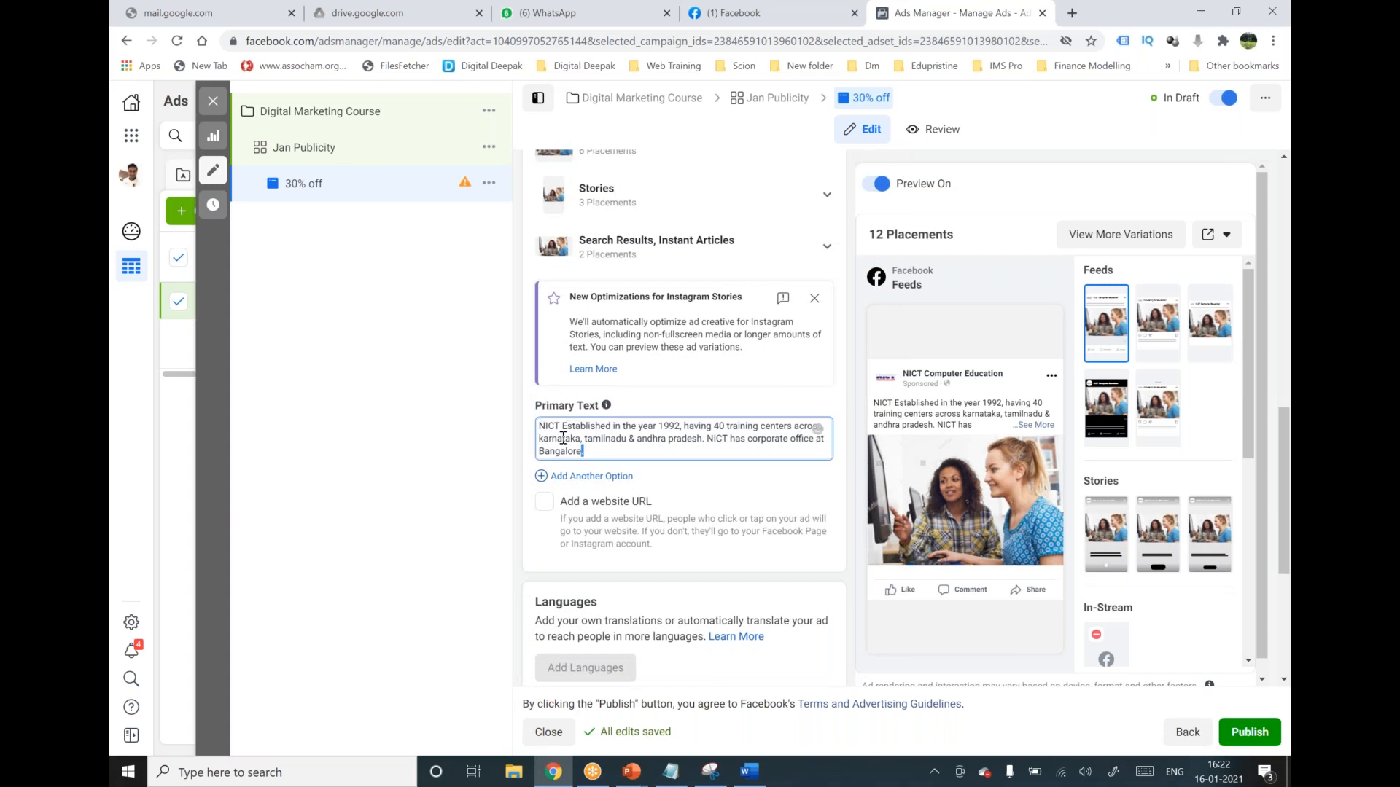
{"action": "key", "text": "ctrl+a"}
{"action": "key", "text": "BackSpace"}
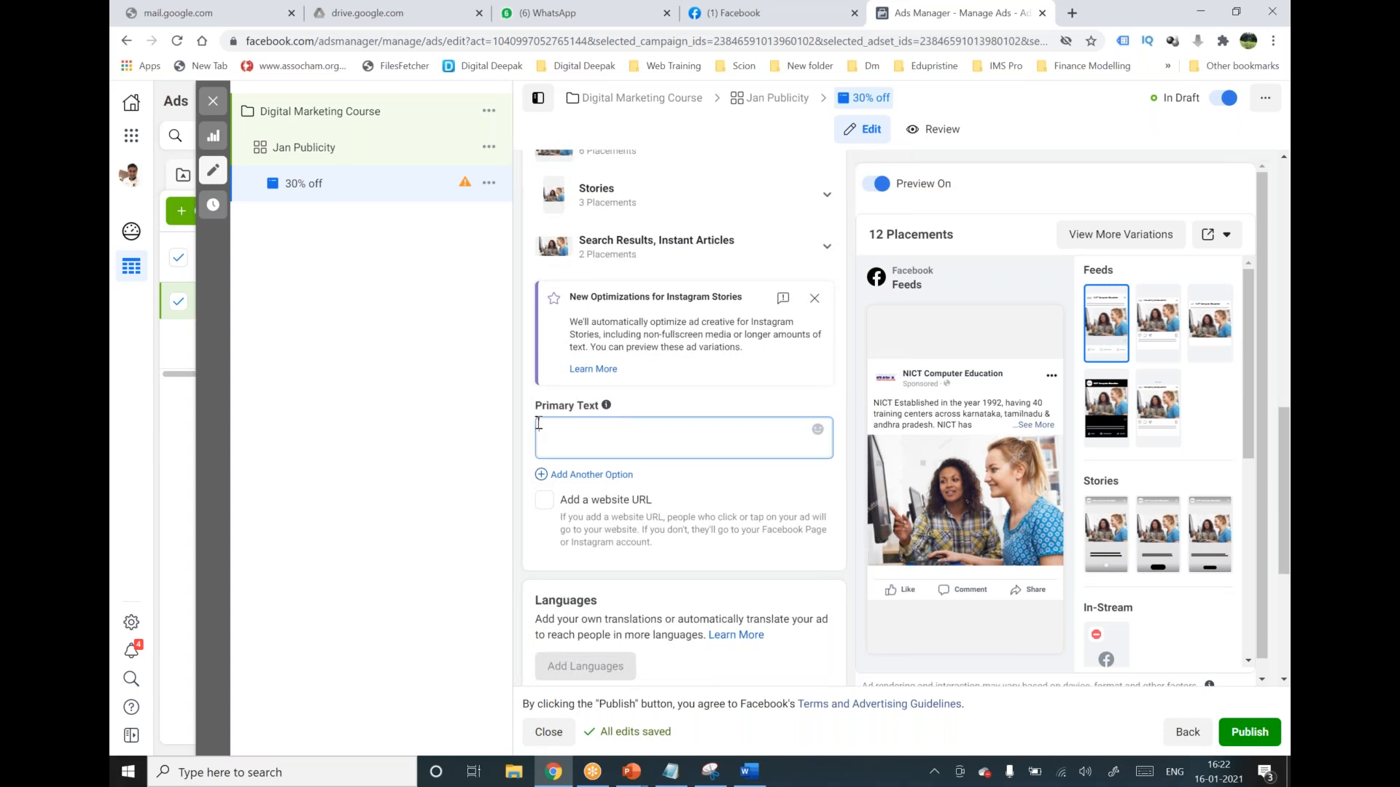
{"action": "type", "text": "Are"}
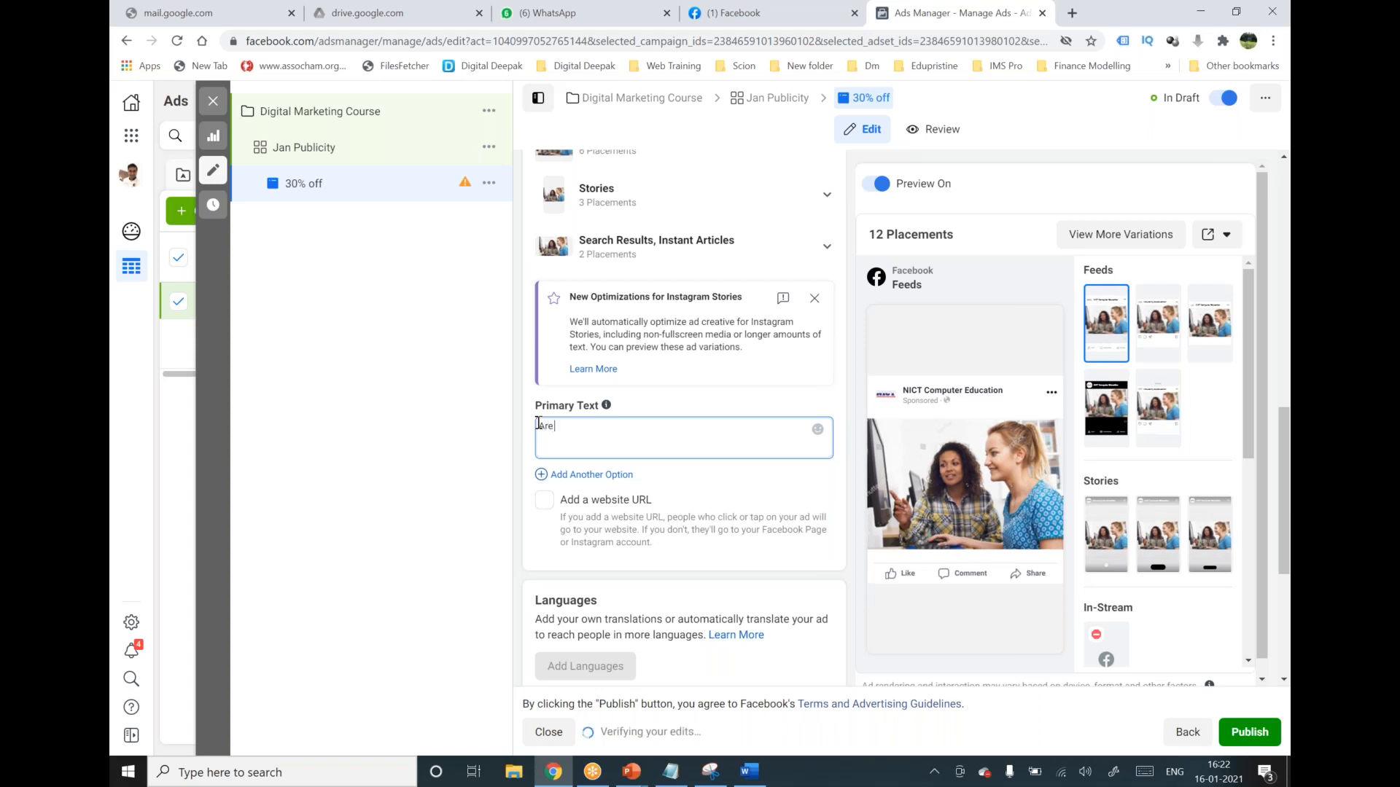
{"action": "type", "text": " you looking for Promotion?"}
{"action": "key", "text": "Return"}
Add the lines "Do you want to earn money from home?" and "Learn Digital Marketing course at NICT" to the primary text.
{"action": "type", "text": "Do you want to earn"}
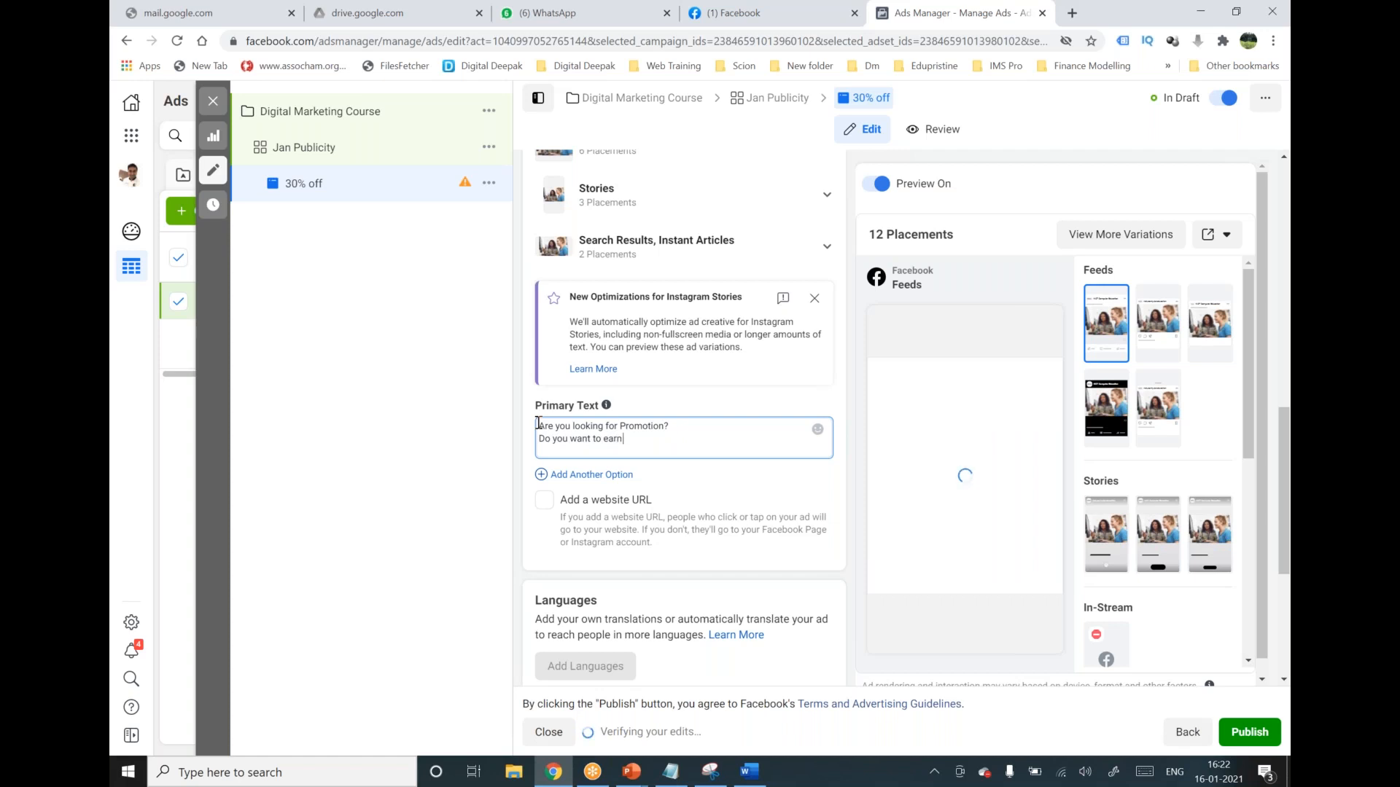
{"action": "type", "text": " money t"}
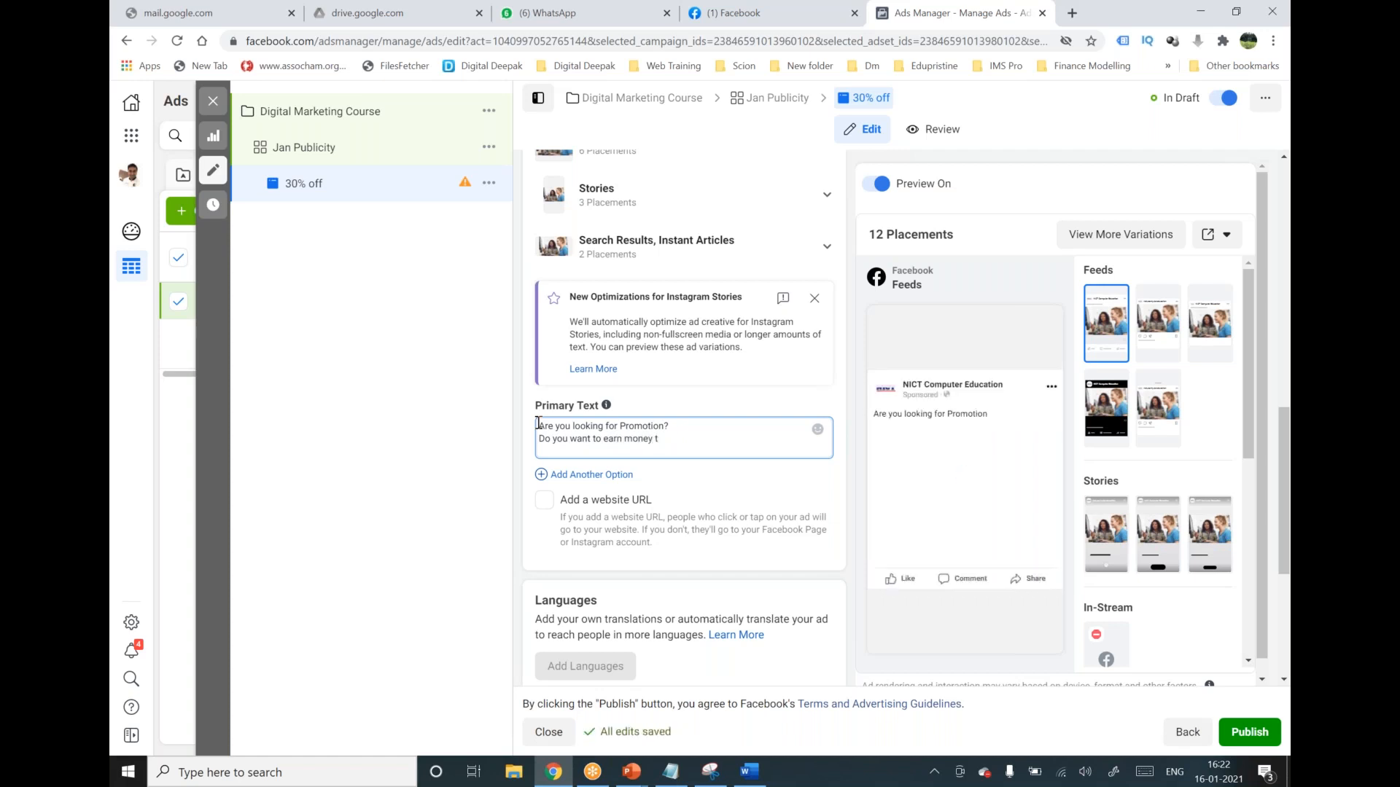
{"action": "key", "text": "BackSpace"}
{"action": "type", "text": "by"}
{"action": "key", "text": "BackSpace"}
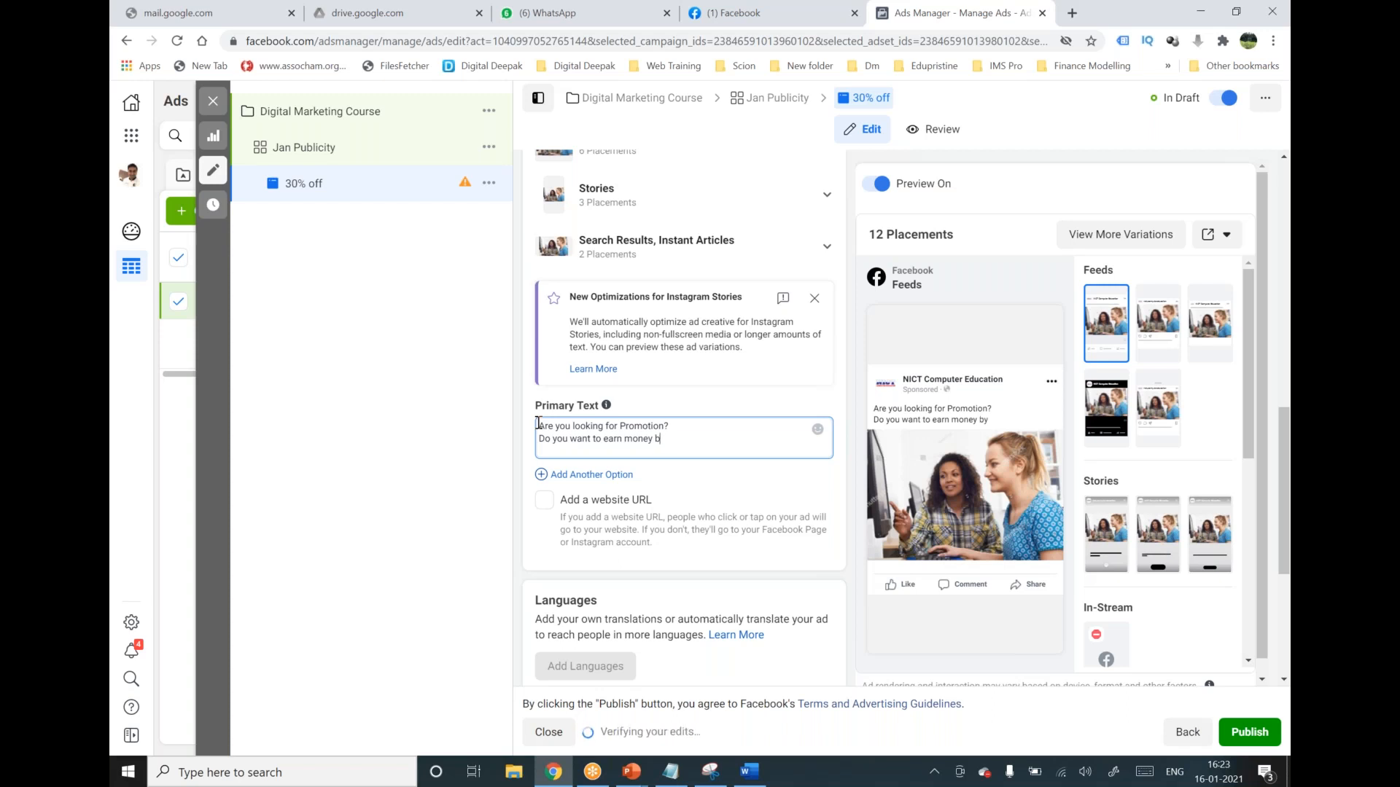
{"action": "key", "text": "BackSpace"}
{"action": "type", "text": "from home?"}
{"action": "key", "text": "Return"}
{"action": "type", "text": "Learn"}
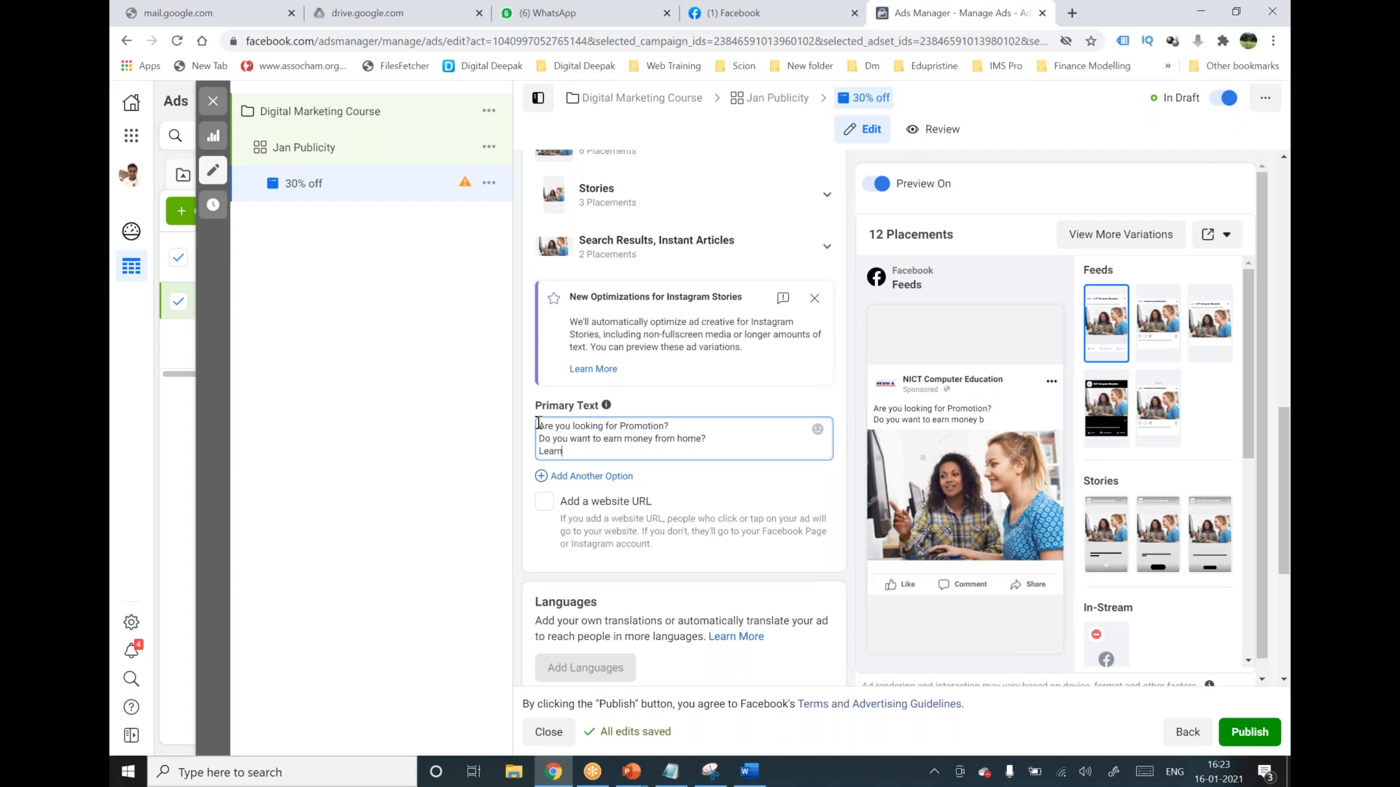
{"action": "type", "text": " Digital Marketing course at NICT"}
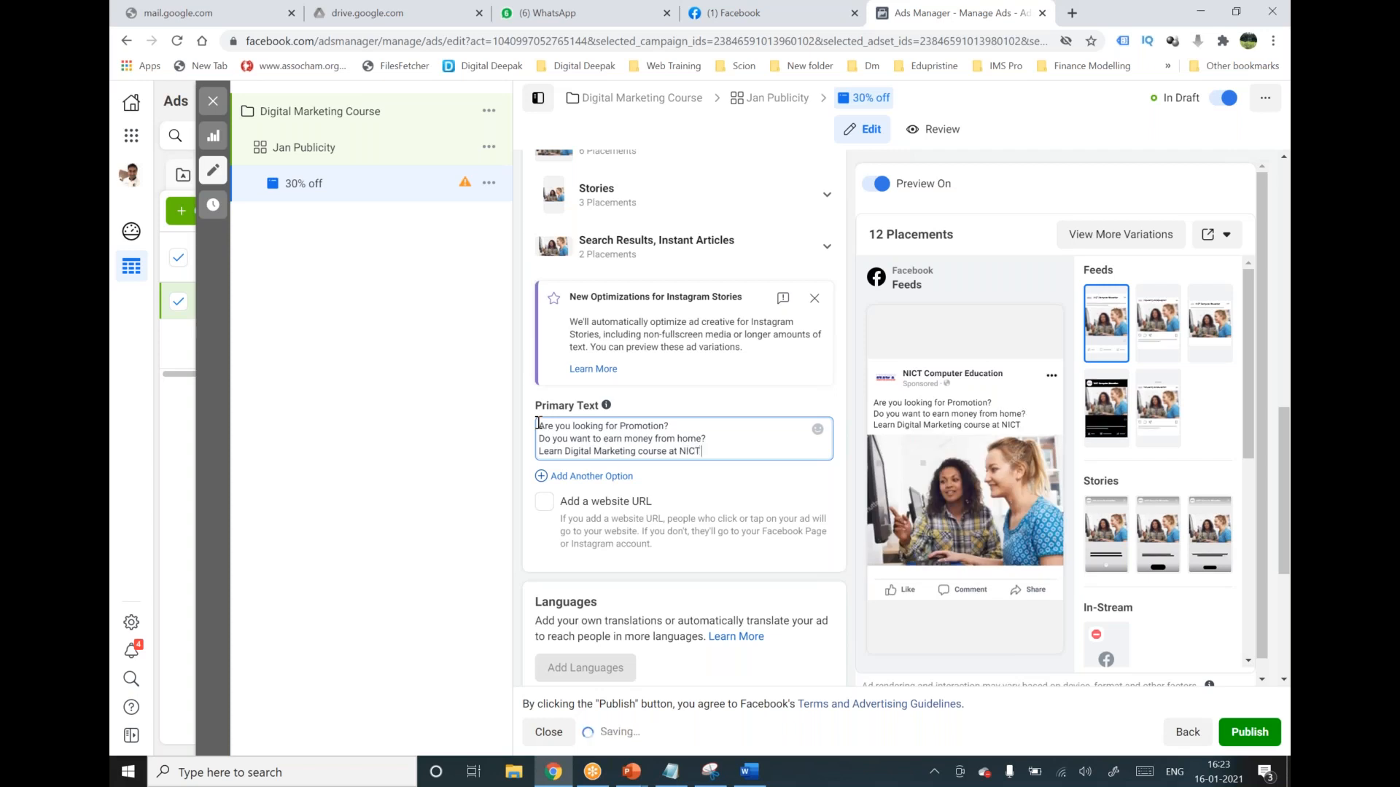
Review the three lines of the ad's primary text.
{"action": "left_click_drag", "start_coordinate": [705, 448], "coordinate": [539, 426]}
{"action": "left_click", "coordinate": [735, 432]}
{"action": "left_click_drag", "start_coordinate": [705, 452], "coordinate": [542, 435]}
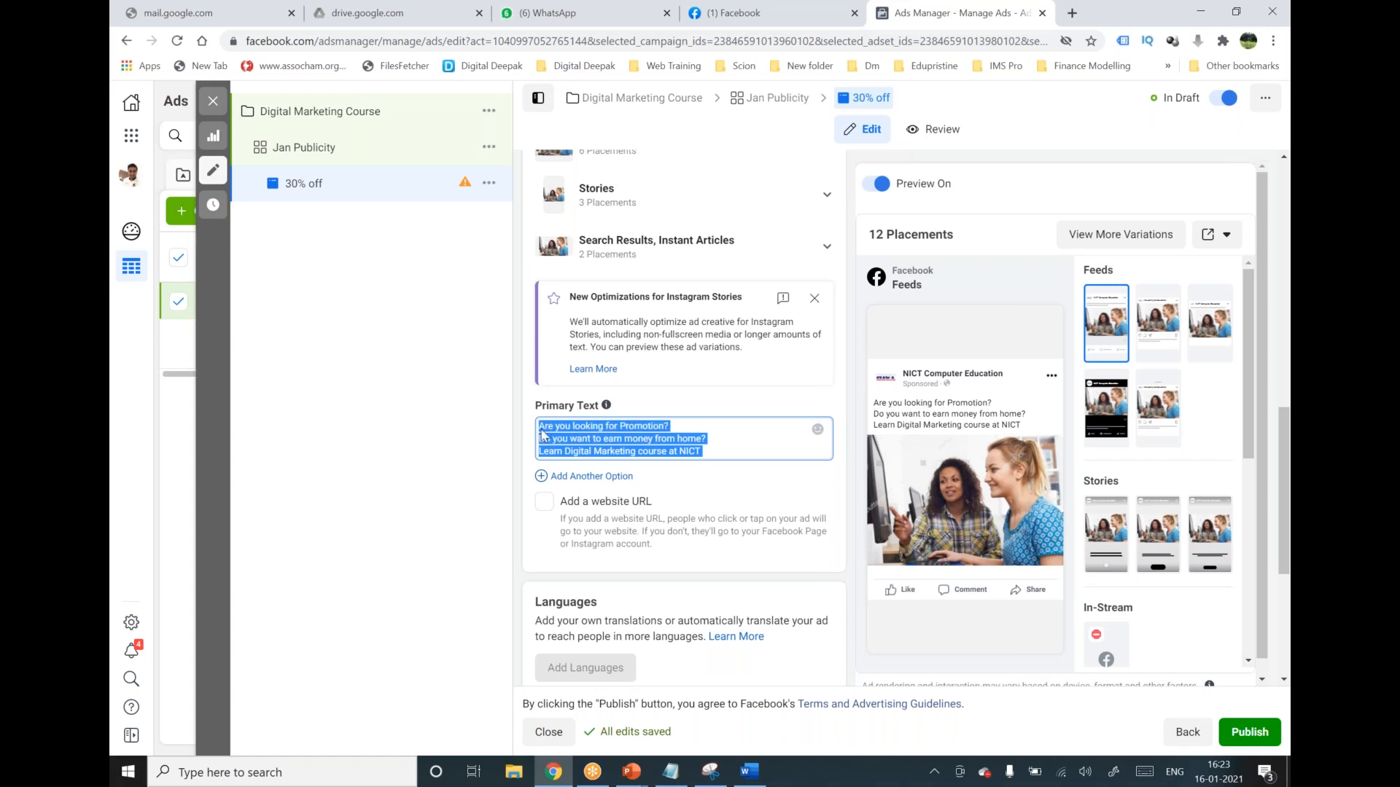
{"action": "left_click", "coordinate": [755, 449]}
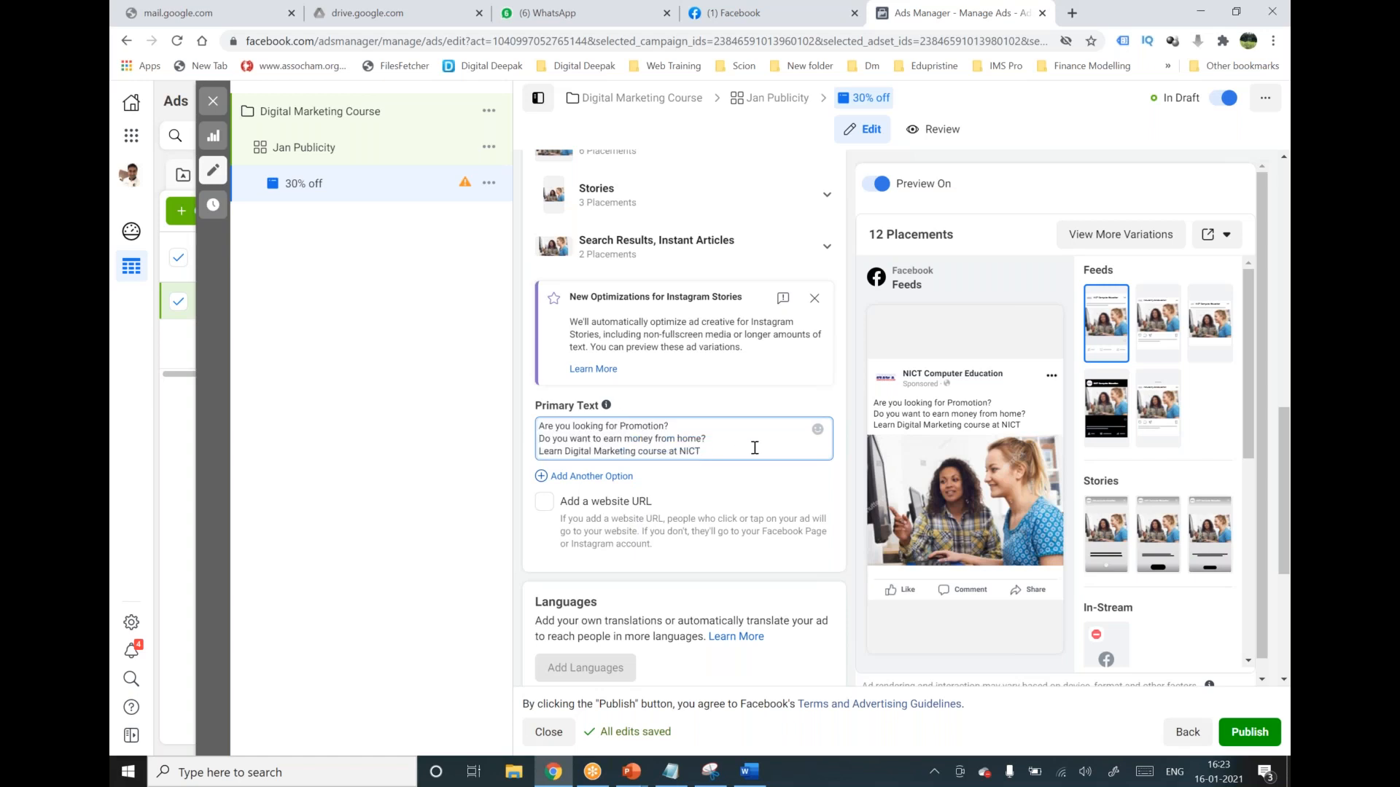
Check the dashboard workshop ad's text on slide 1 of Presentation1 in PowerPoint and return to the Primary Text section in Chrome's Ads Manager.
{"action": "left_click", "coordinate": [631, 771]}
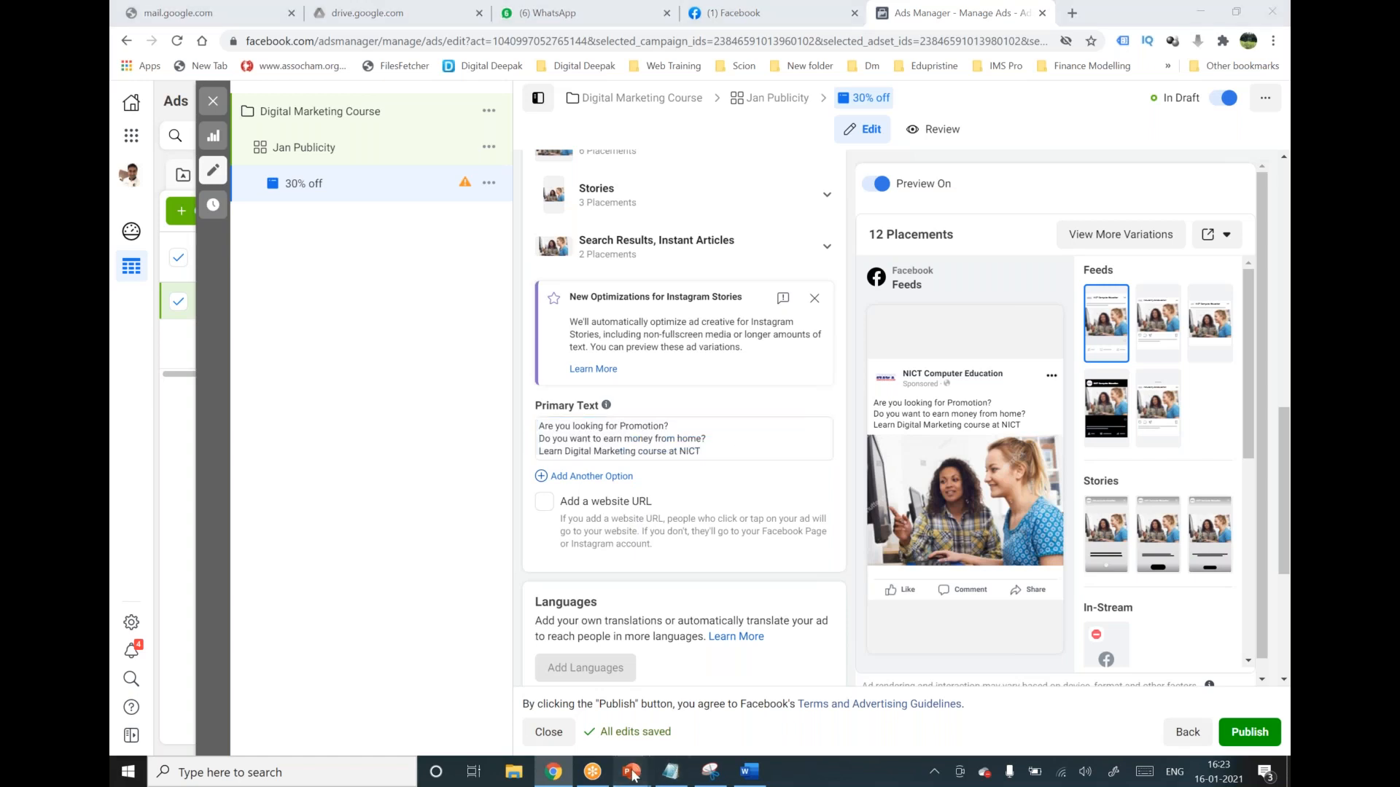
{"action": "mouse_move", "coordinate": [741, 688]}
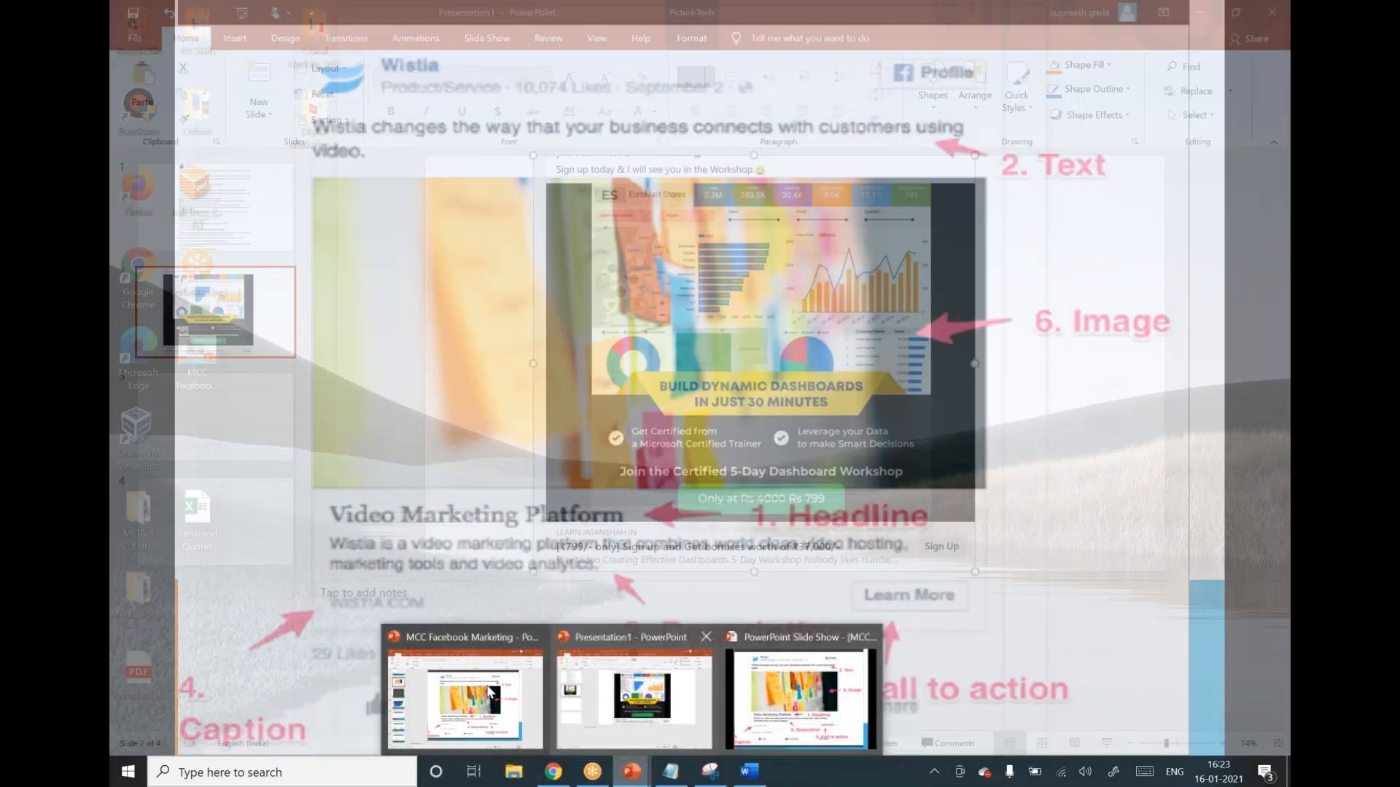
{"action": "left_click", "coordinate": [632, 696]}
{"action": "left_click", "coordinate": [273, 170]}
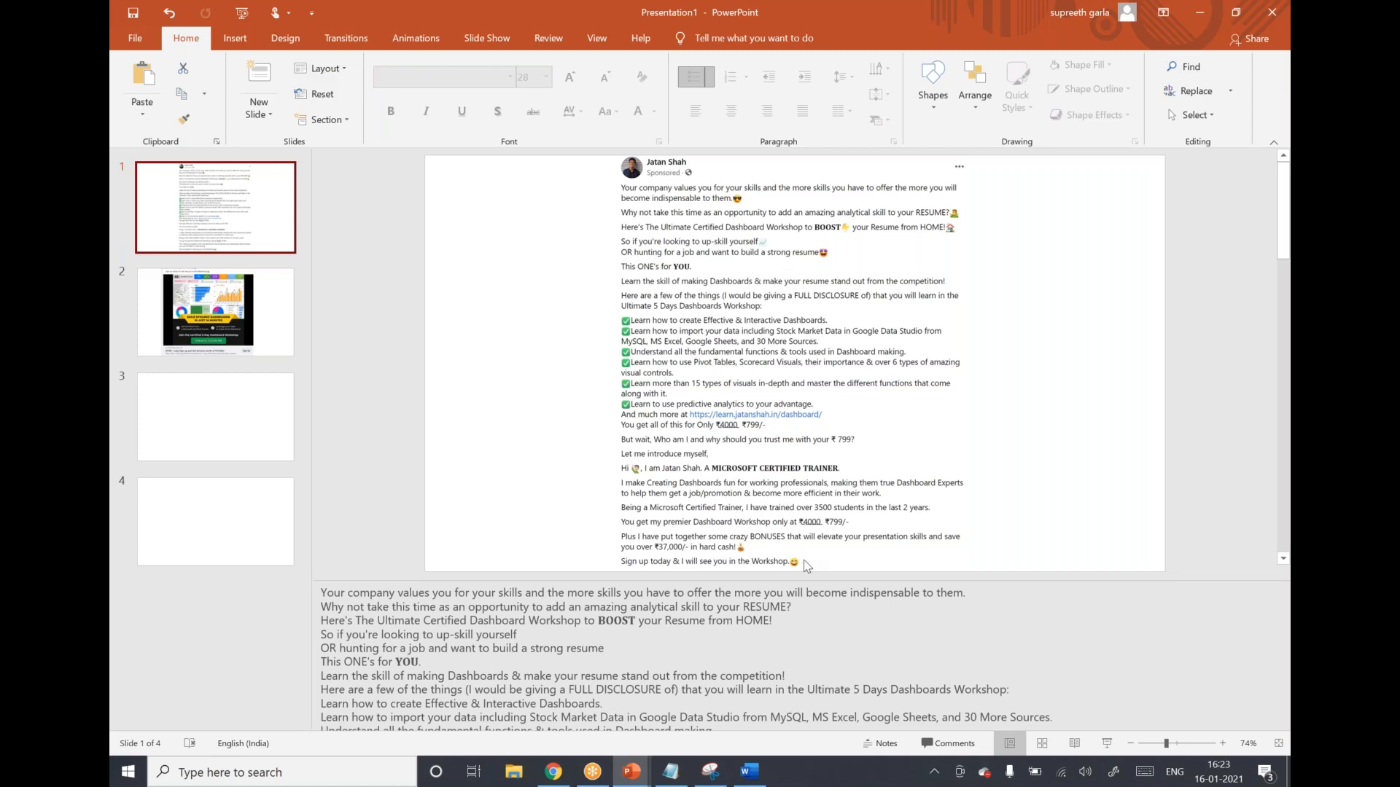
{"action": "key", "text": "alt+Tab"}
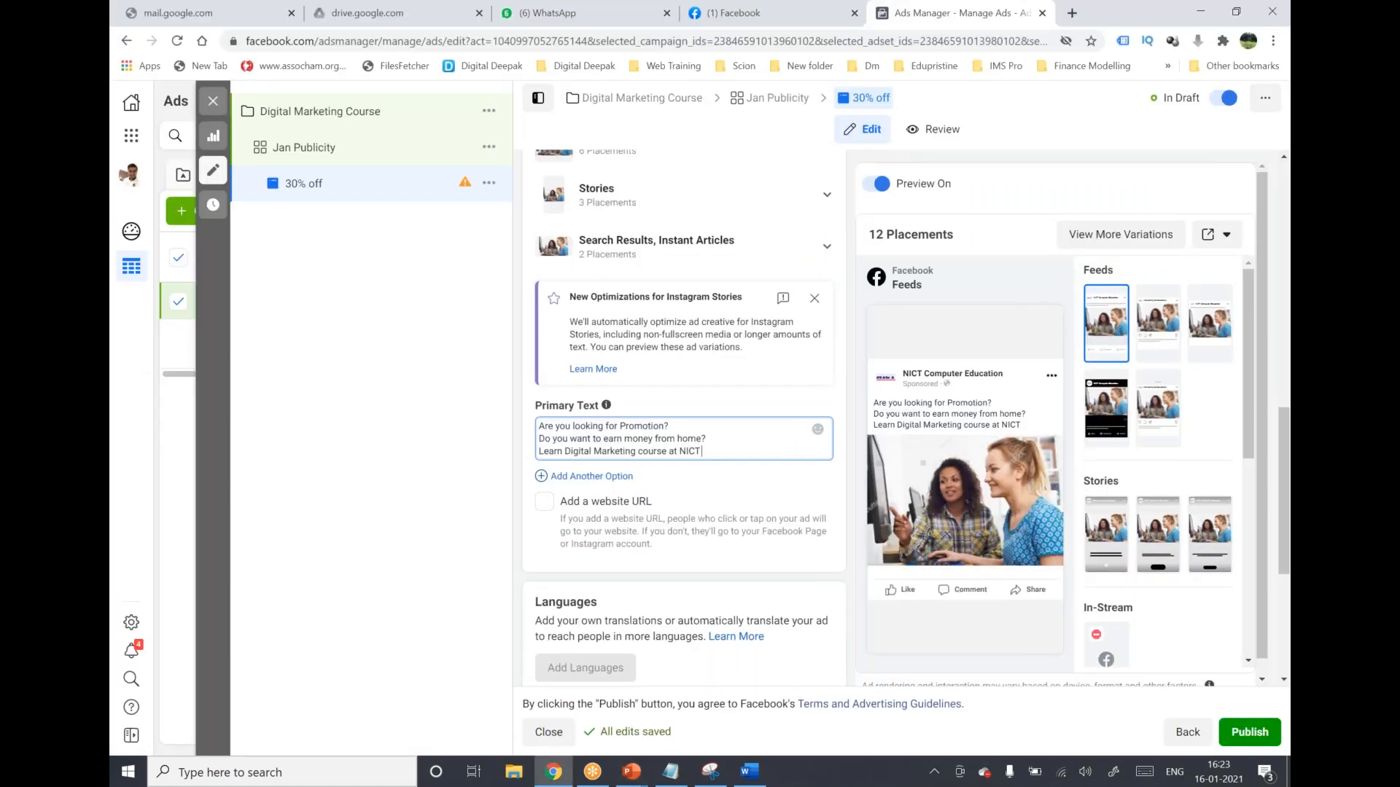
{"action": "left_click_drag", "start_coordinate": [546, 406], "coordinate": [558, 403]}
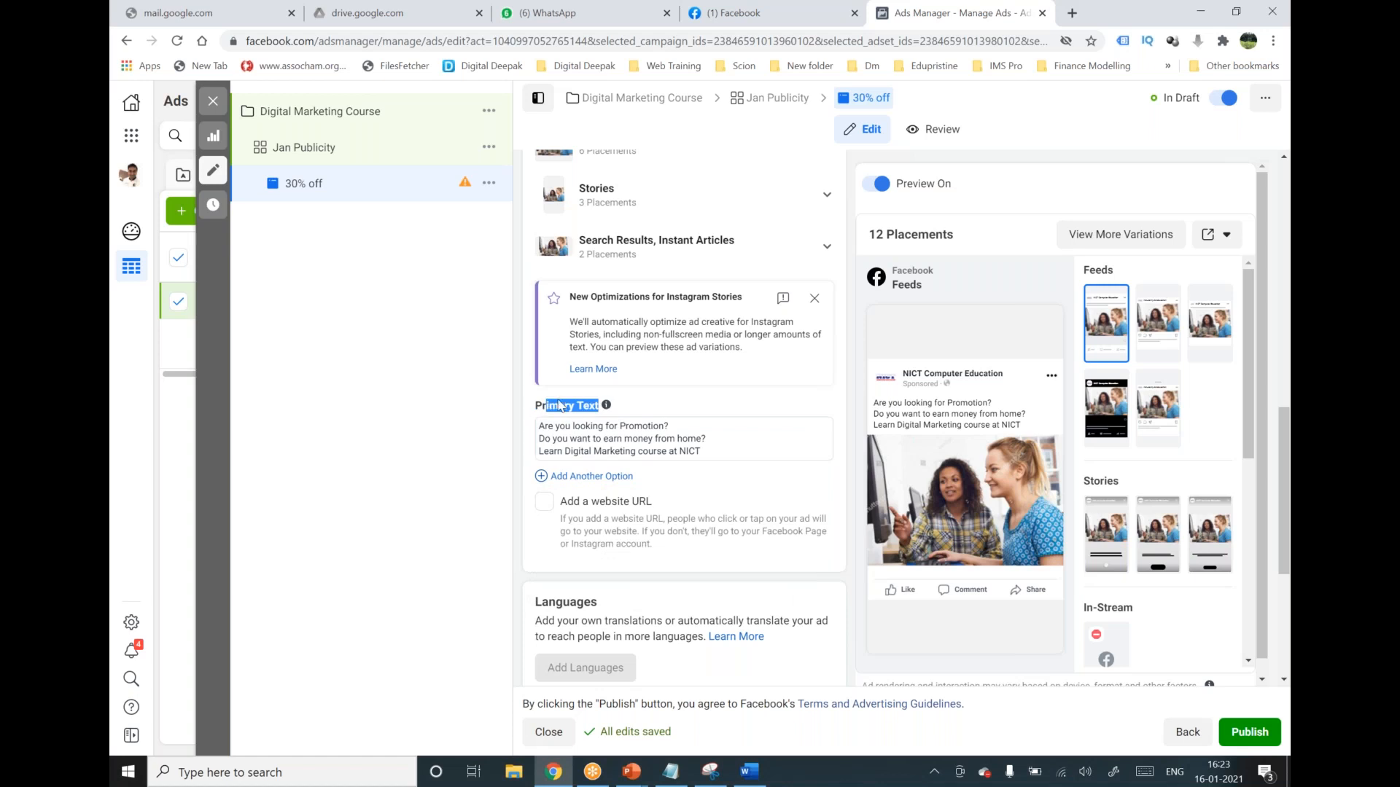
Mark the Text item as "Done" in Notepad's ad set up list and return to Ads Manager in Chrome.
{"action": "left_click", "coordinate": [671, 771]}
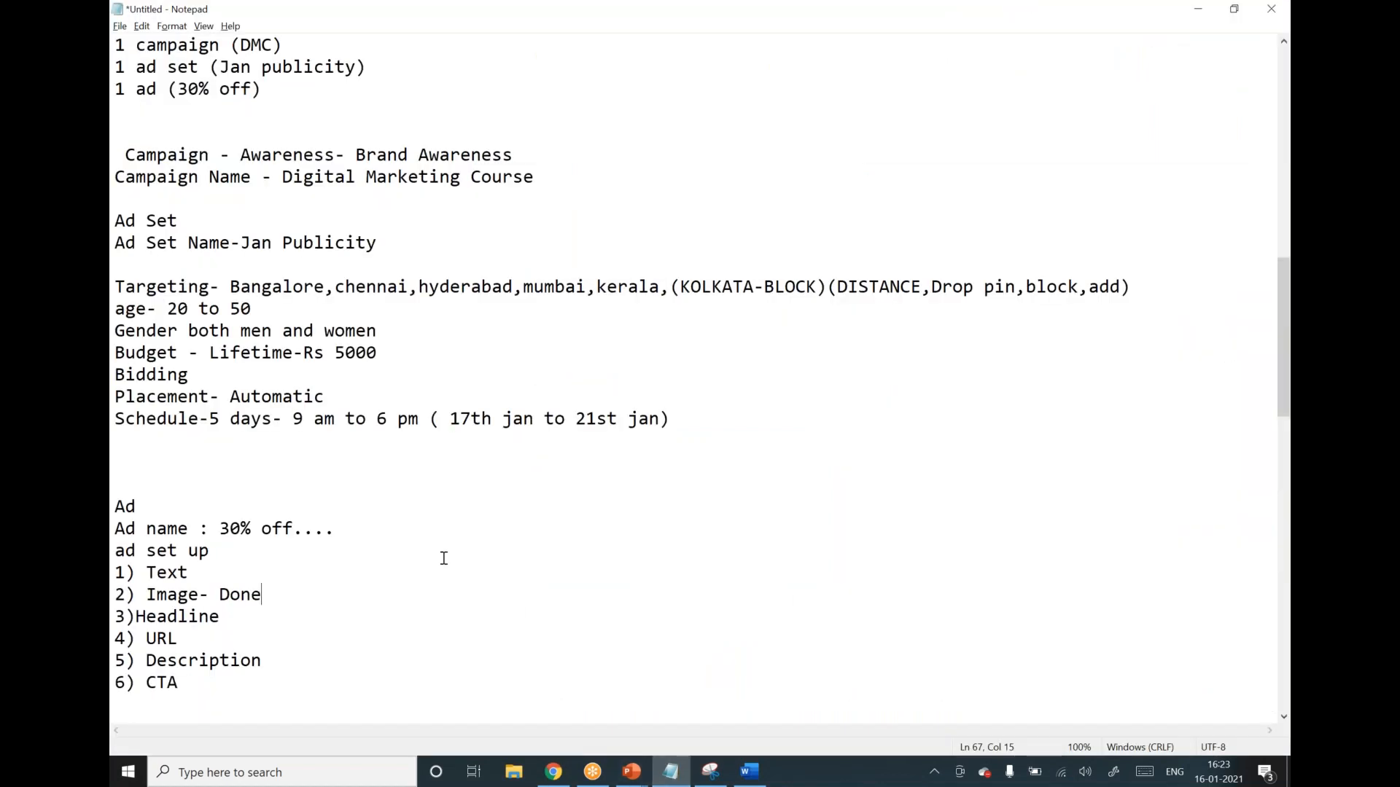
{"action": "left_click", "coordinate": [337, 576]}
{"action": "type", "text": "- Done"}
{"action": "left_click", "coordinate": [553, 771]}
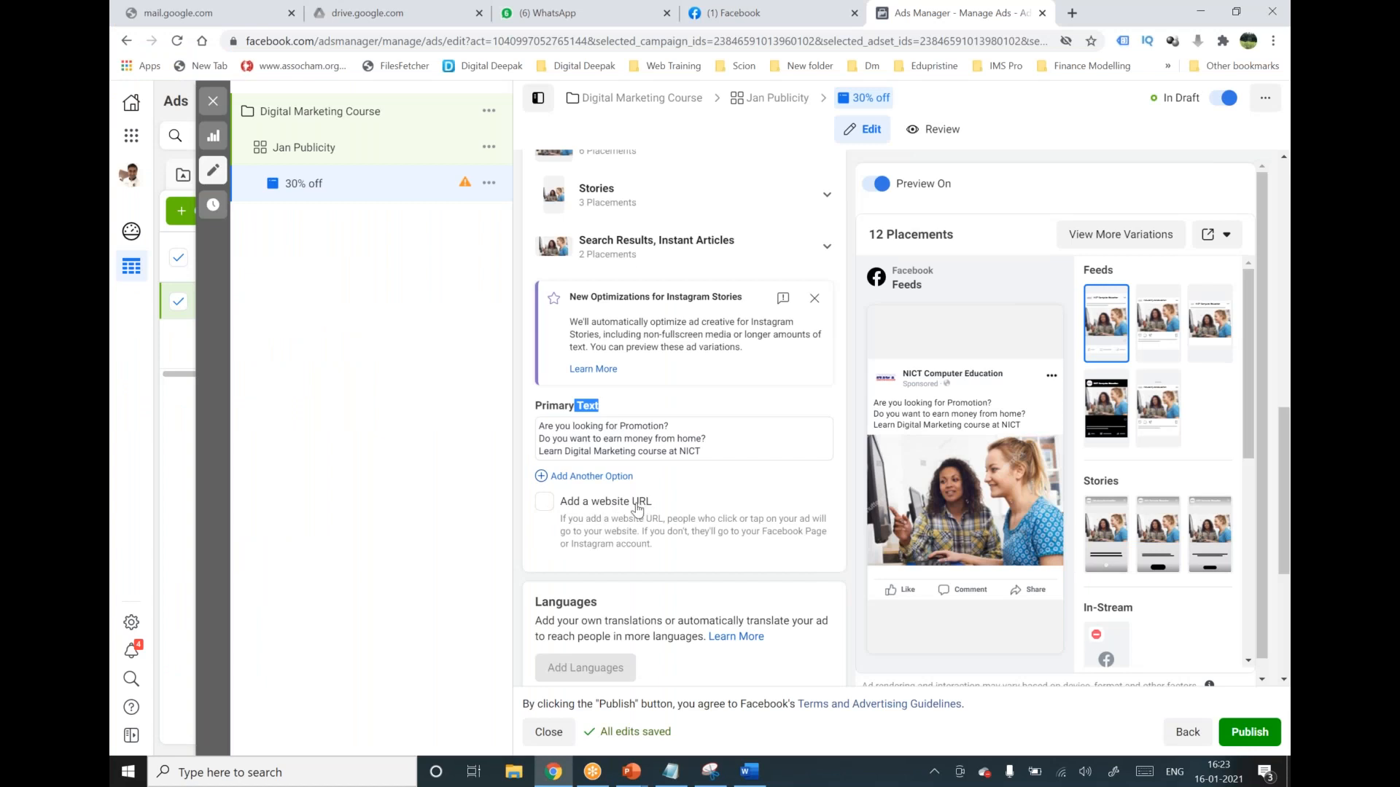
Enable a website URL for the ad and set the headline to "Learn Digital Marketing Course @ 30% off".
{"action": "left_click", "coordinate": [544, 503]}
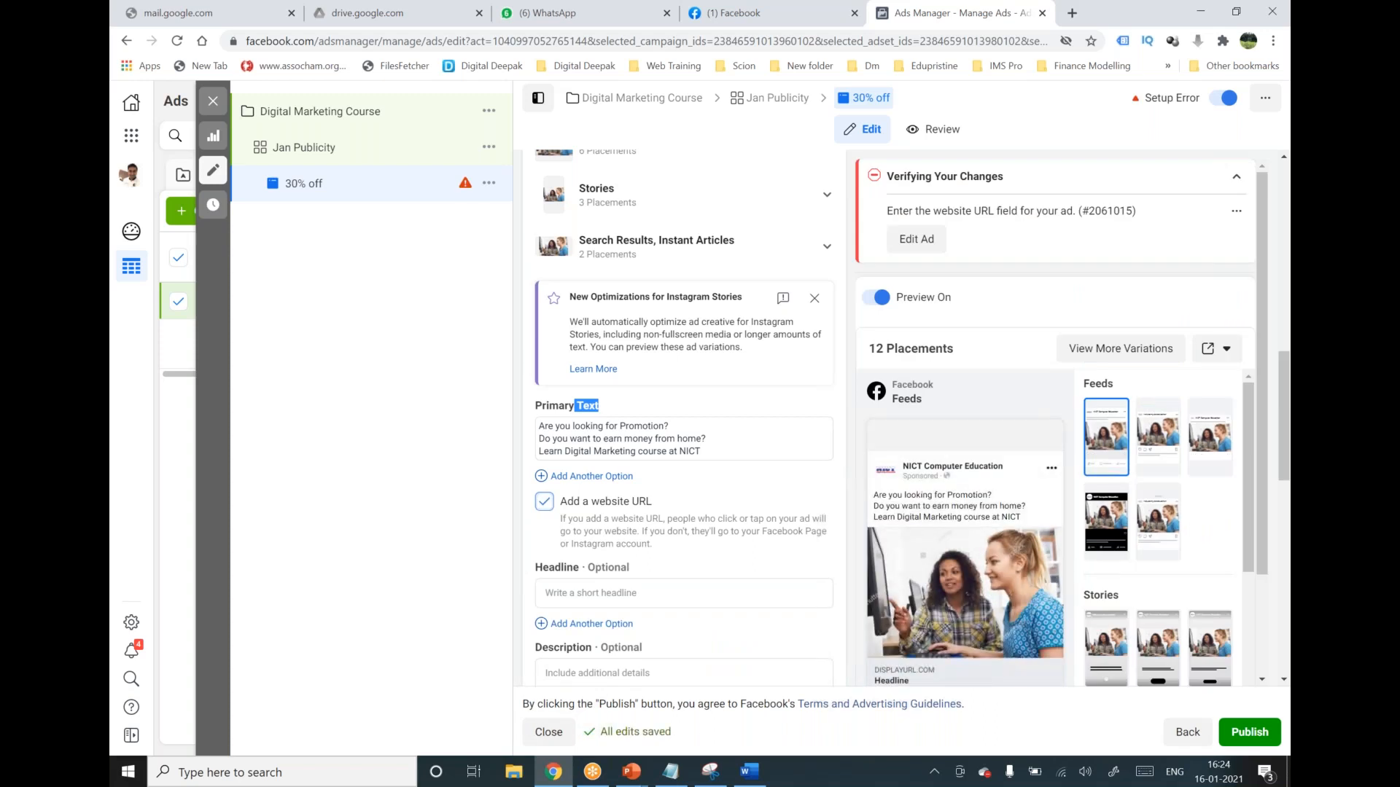
{"action": "scroll", "coordinate": [683, 510], "scroll_direction": "down", "scroll_amount": 2}
{"action": "left_click", "coordinate": [581, 435]}
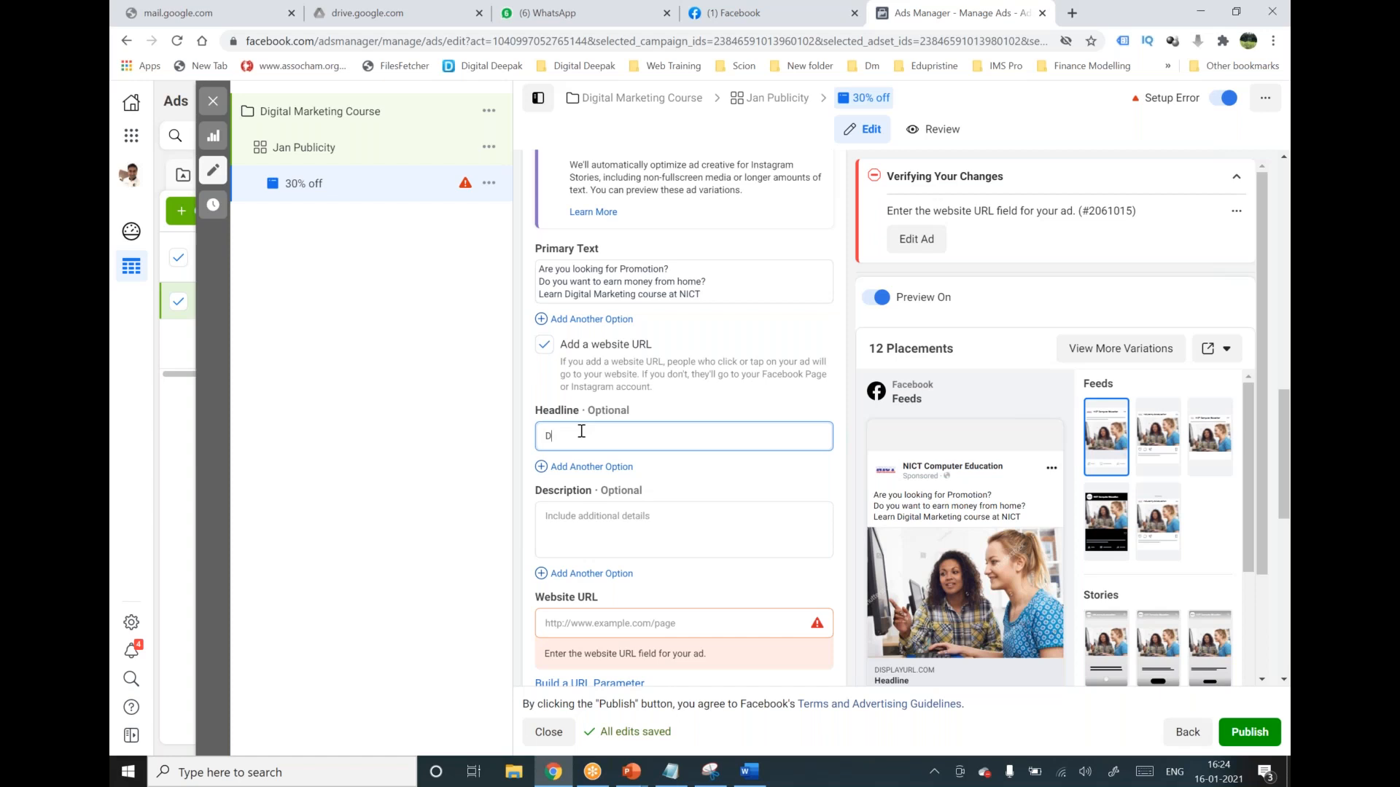
{"action": "key", "text": "BackSpace"}
{"action": "key", "text": "BackSpace"}
{"action": "key", "text": "BackSpace"}
{"action": "key", "text": "BackSpace"}
{"action": "key", "text": "BackSpace"}
{"action": "key", "text": "BackSpace"}
{"action": "type", "text": "Learn Digital Marketing Course @ 30% off"}
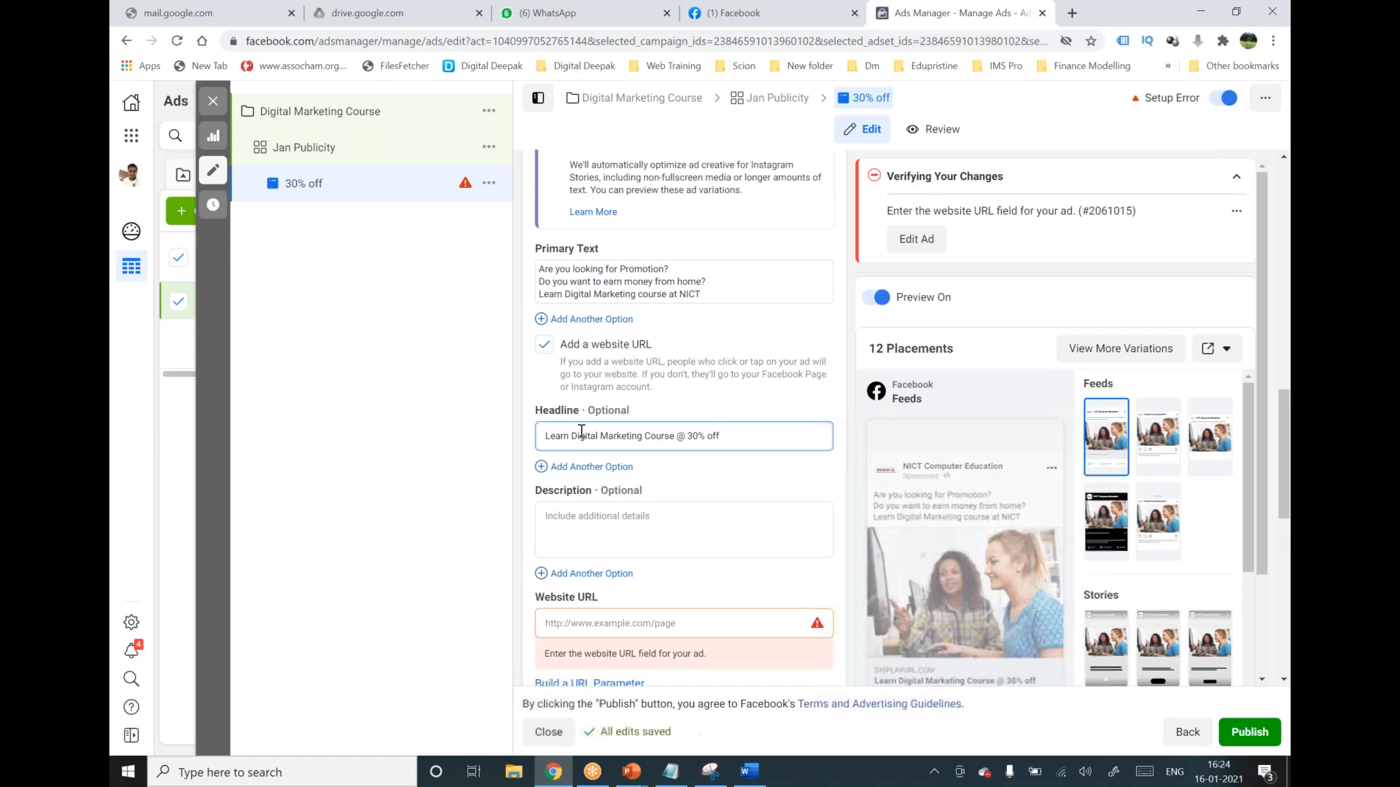
{"action": "left_click", "coordinate": [811, 473]}
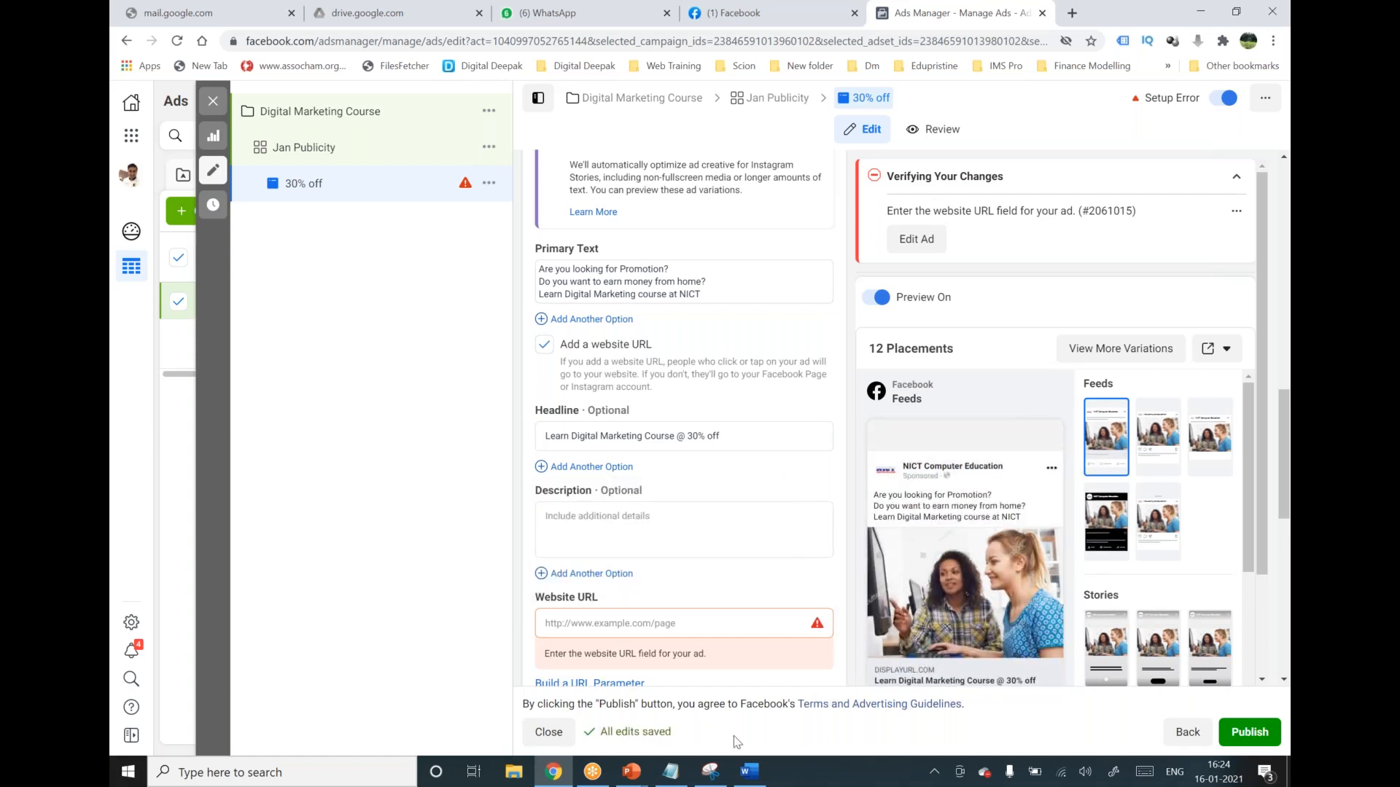
Mark the Headline item as "Done" in Notepad's ad set up list and return to the ad in Chrome.
{"action": "left_click", "coordinate": [663, 778]}
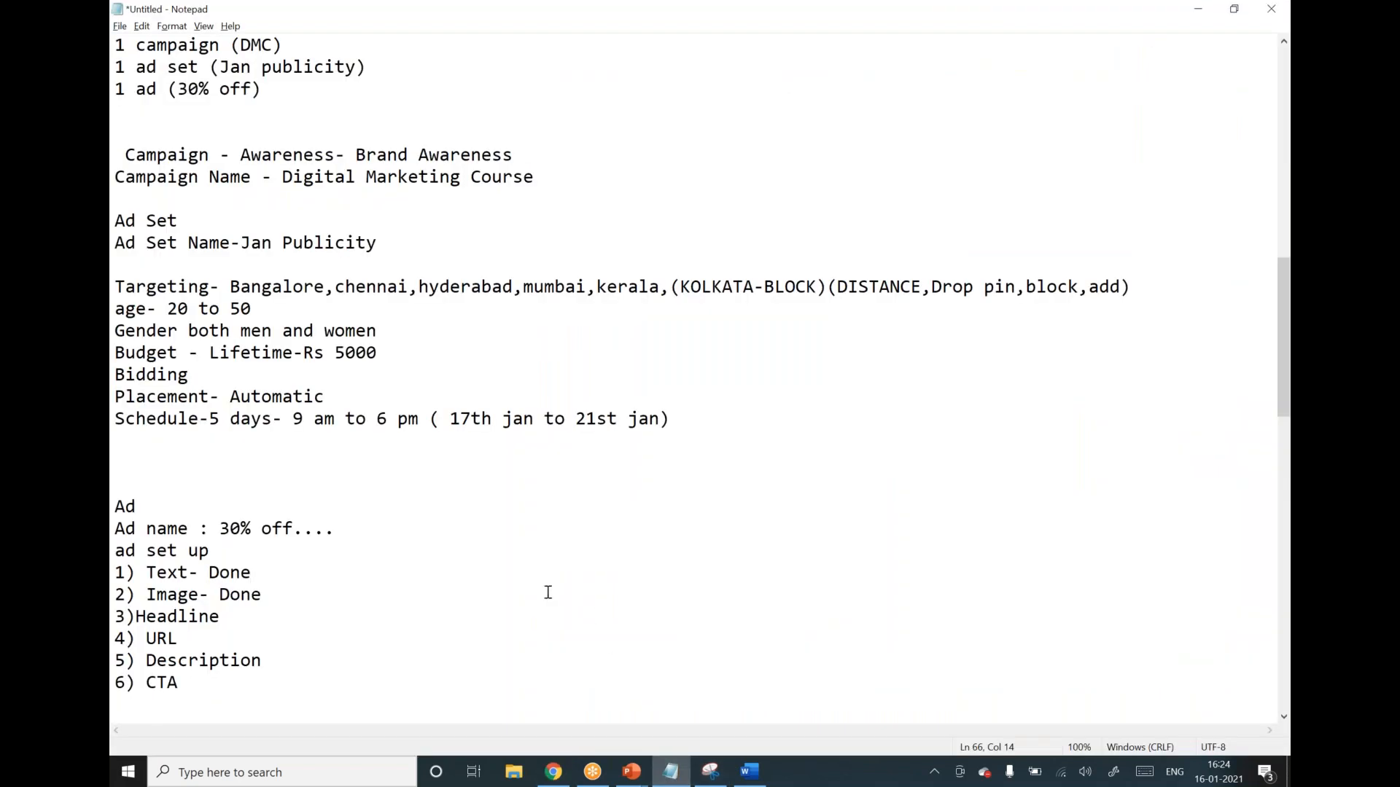
{"action": "type", "text": "- Dp"}
{"action": "key", "text": "BackSpace"}
{"action": "type", "text": "one"}
{"action": "key", "text": "alt+Tab"}
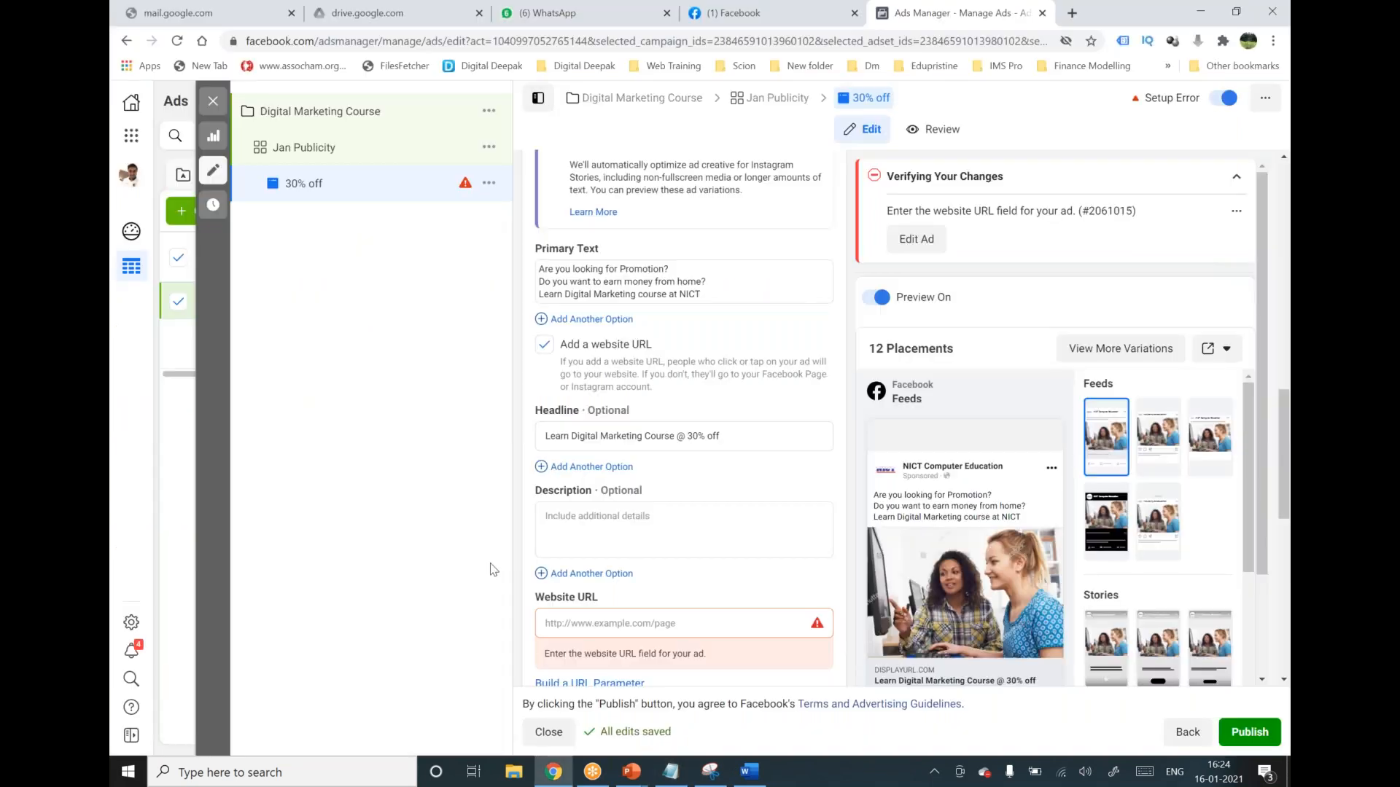
Enter "25+ Modules,3 months program with Internship.Get Trained by industry experts." as the ad description and check Notepad's ad set up list.
{"action": "left_click", "coordinate": [549, 519]}
{"action": "type", "text": "25+ Modules,"}
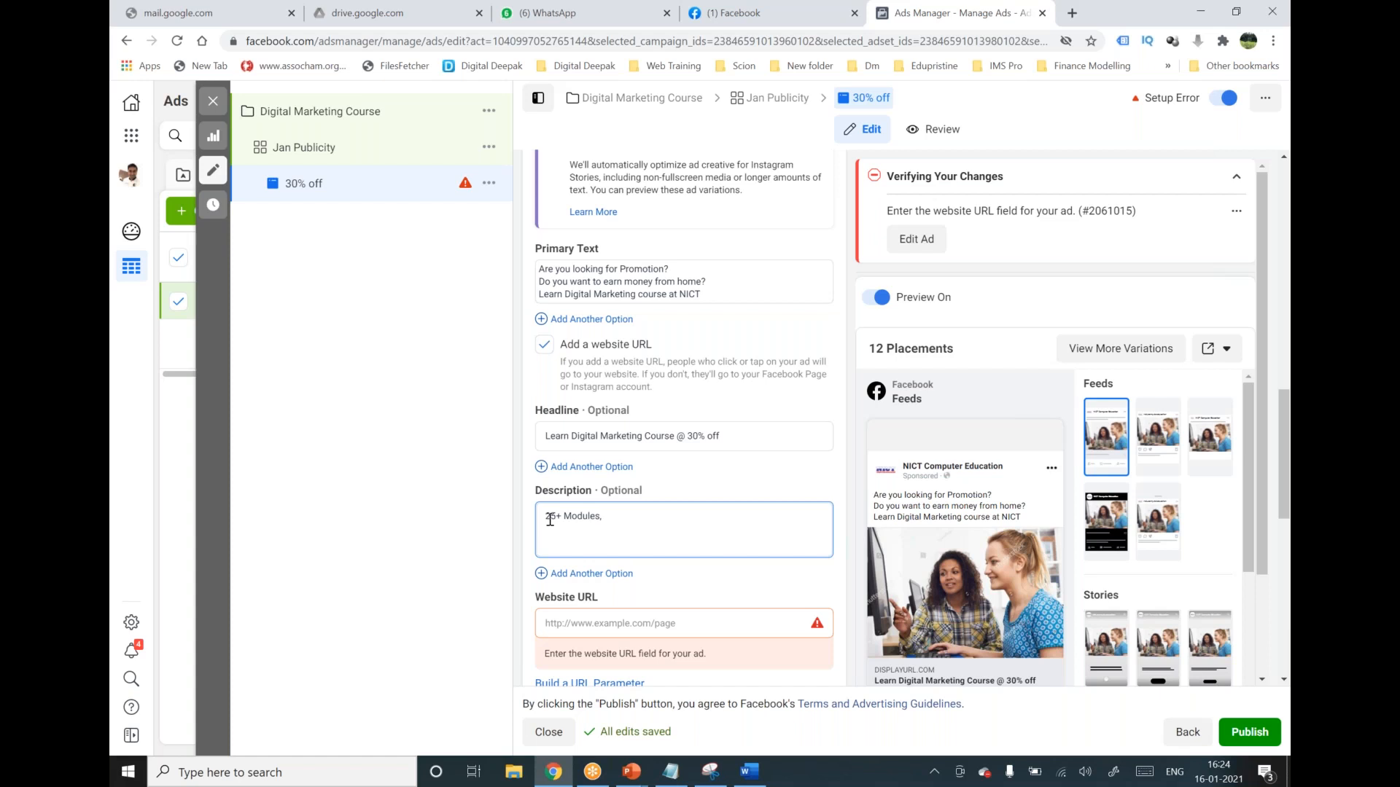
{"action": "type", "text": "3 months program with Internsh"}
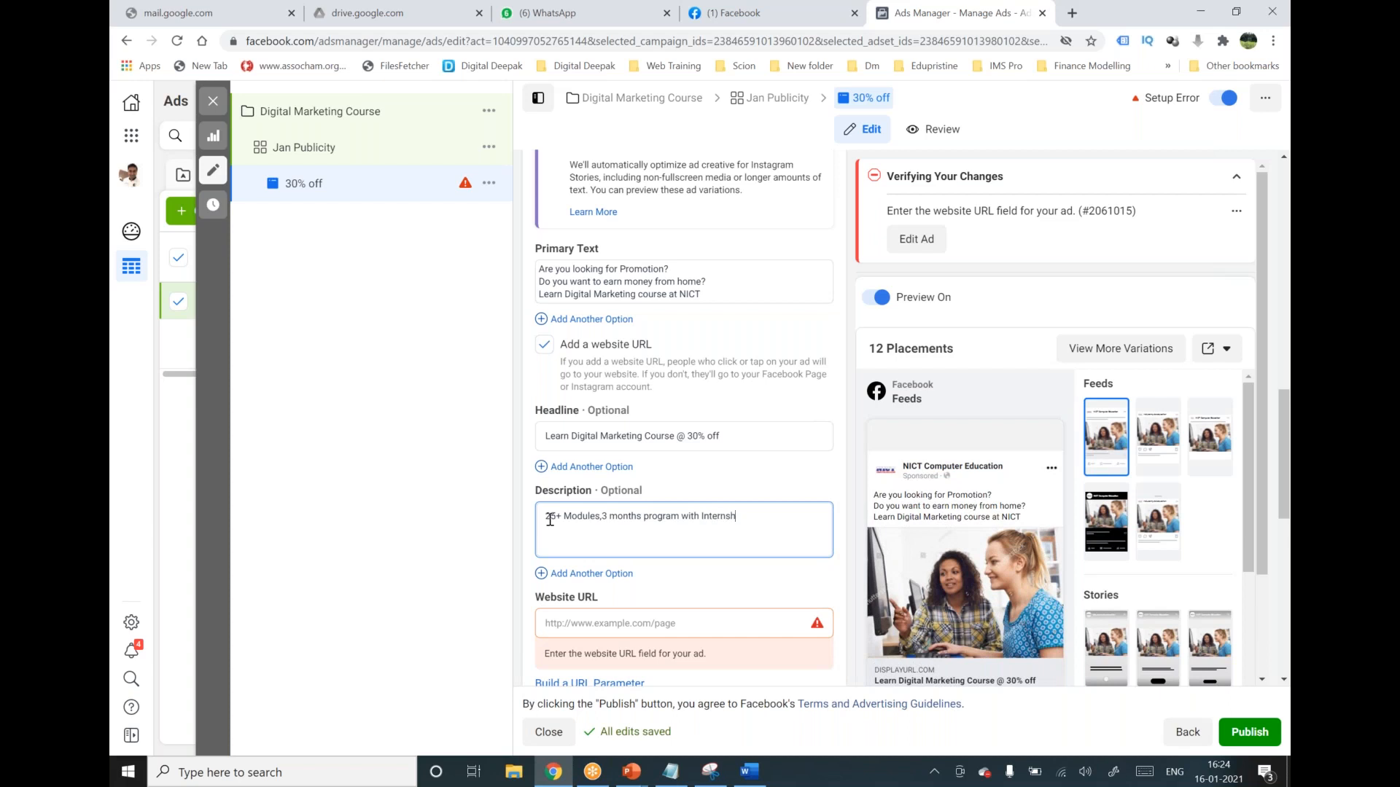
{"action": "type", "text": "ip.Get Trained by industry experts."}
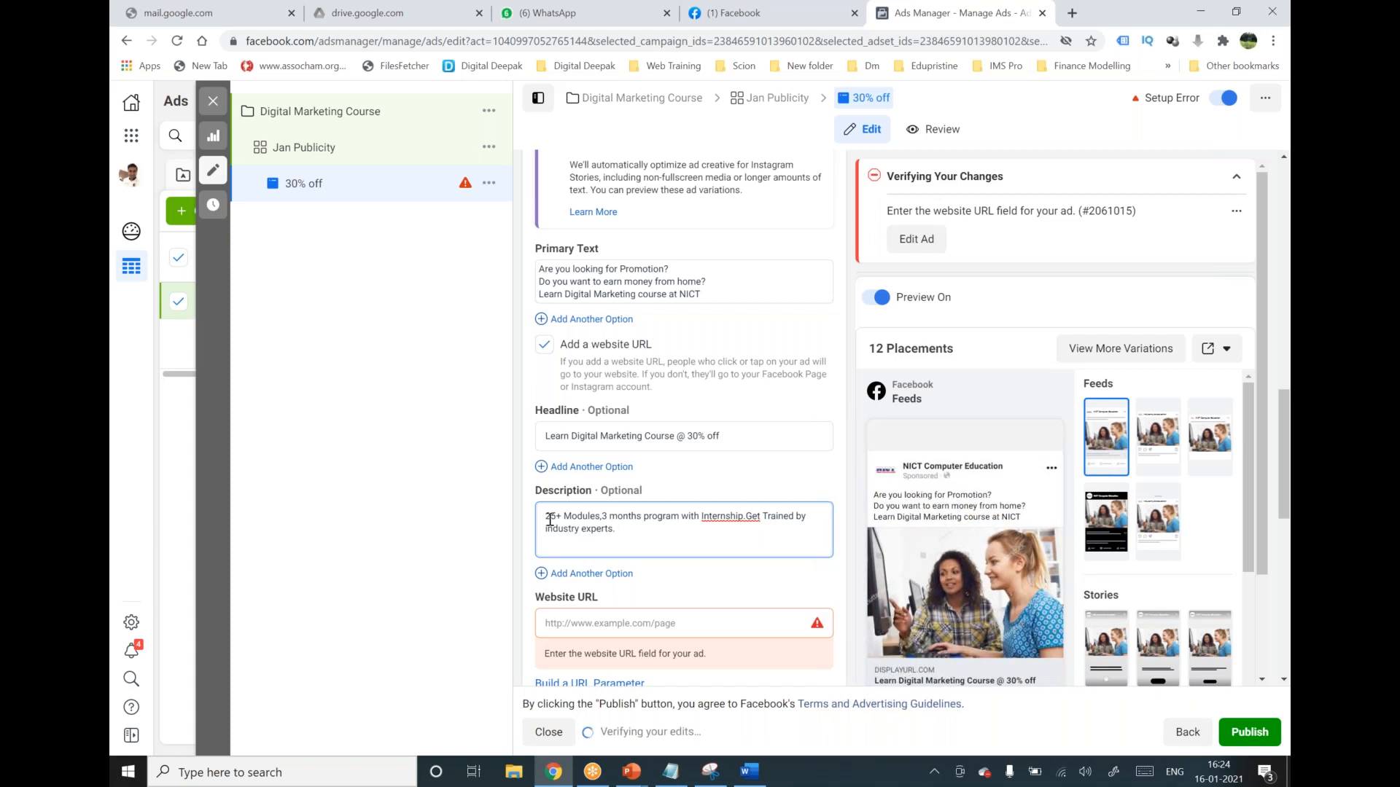
{"action": "left_click", "coordinate": [670, 772]}
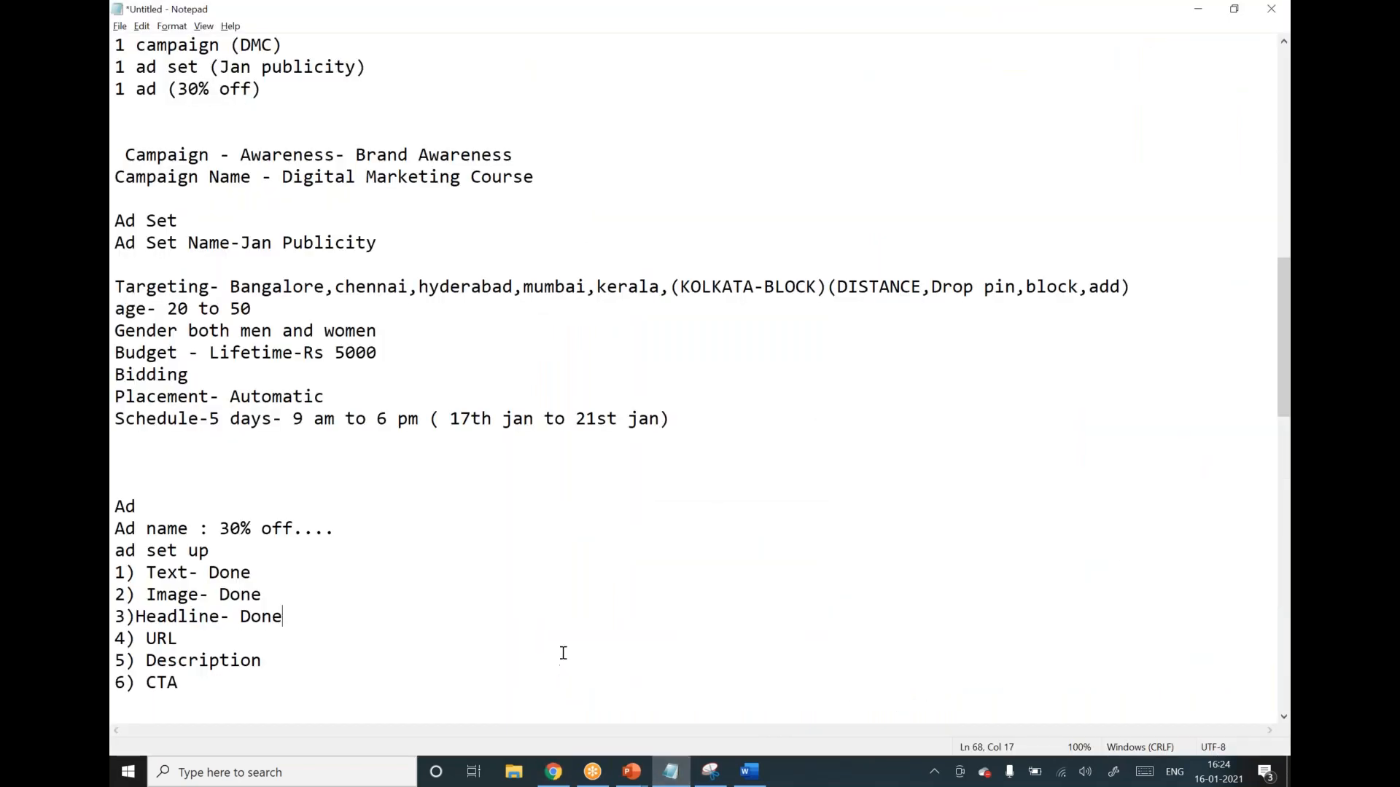
{"action": "key", "text": "alt+Tab"}
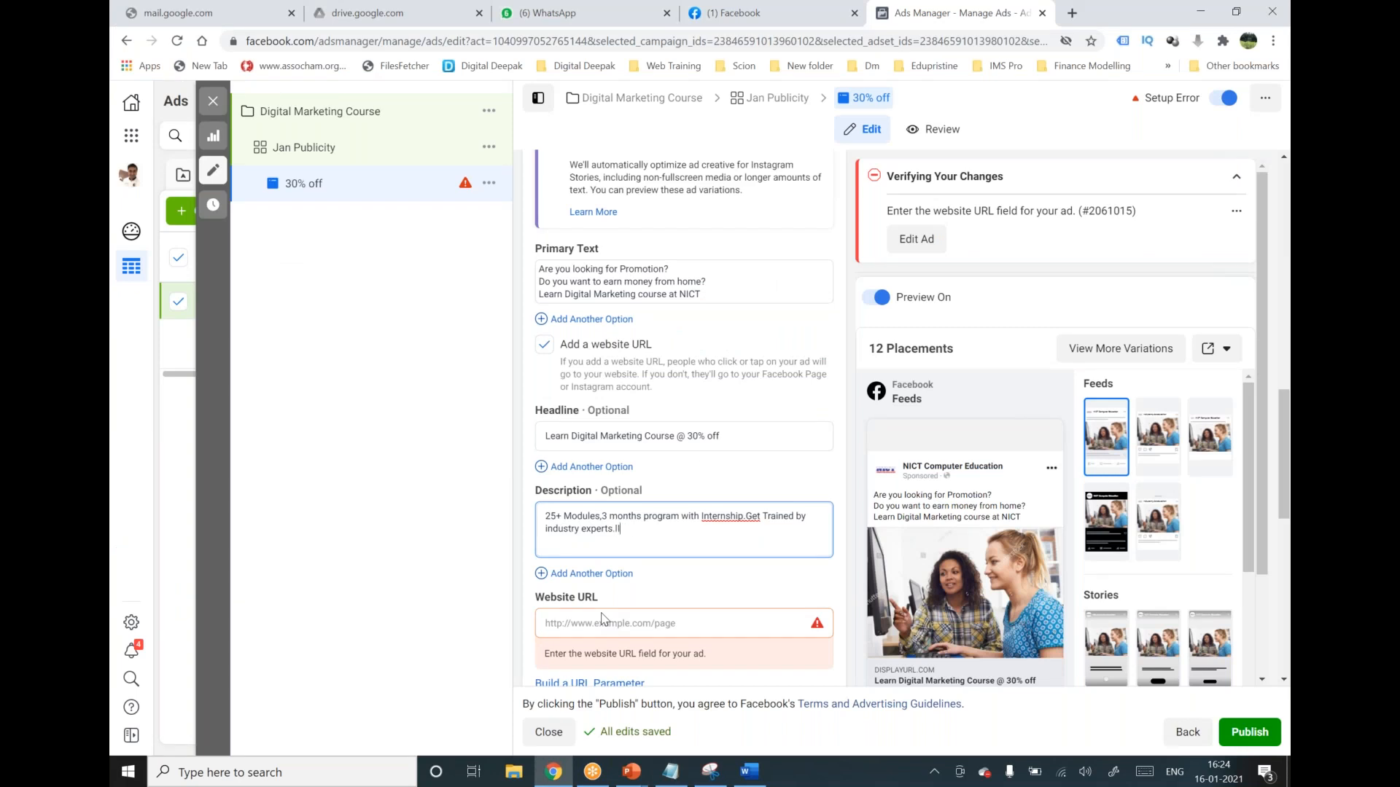
Append "Limited offer. Early birds." to the ad description, mark Description as "done" in Notepad's ad set up list and return to Chrome.
{"action": "type", "text": "imited offer. early birds."}
{"action": "left_click", "coordinate": [670, 771]}
{"action": "left_click", "coordinate": [307, 639]}
{"action": "left_click", "coordinate": [311, 653]}
{"action": "type", "text": "-done"}
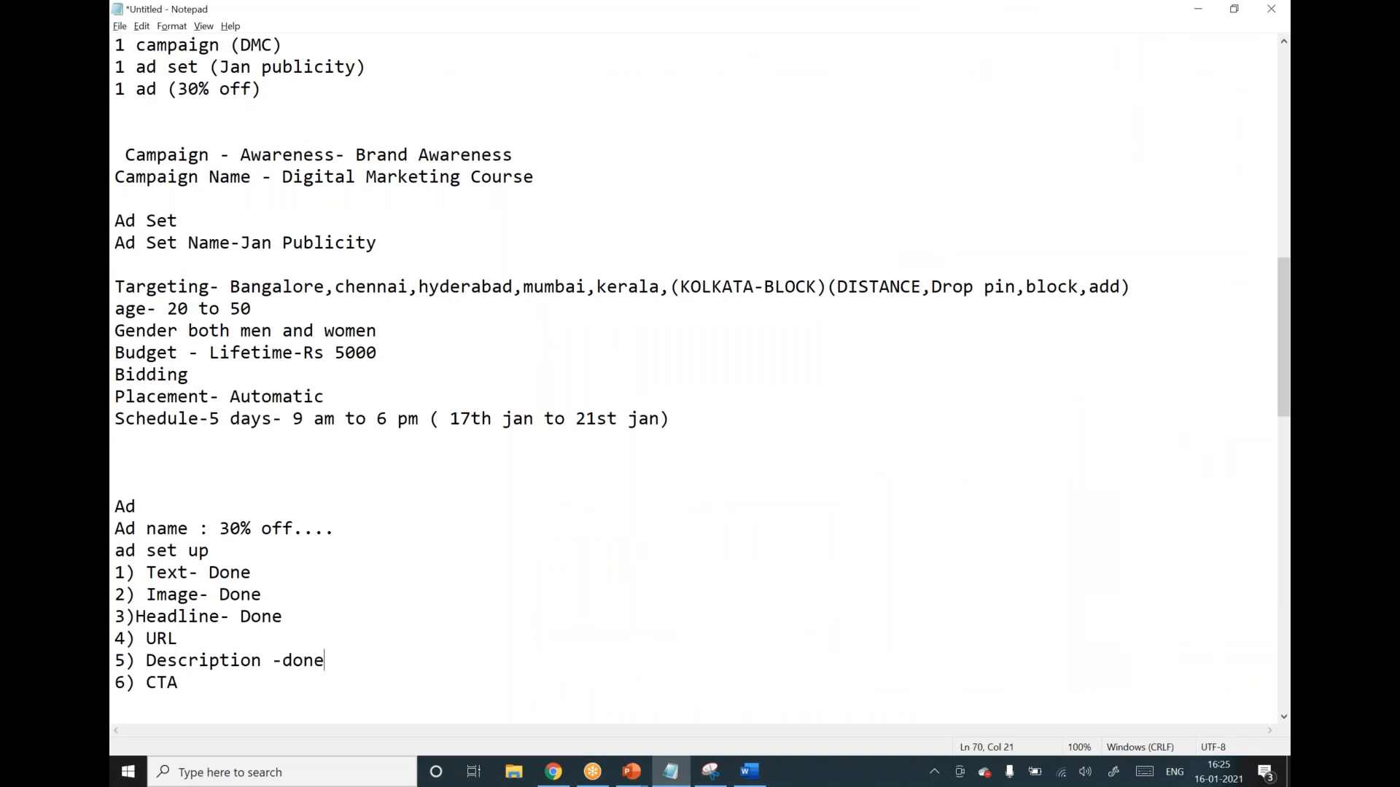
{"action": "key", "text": "alt+Tab"}
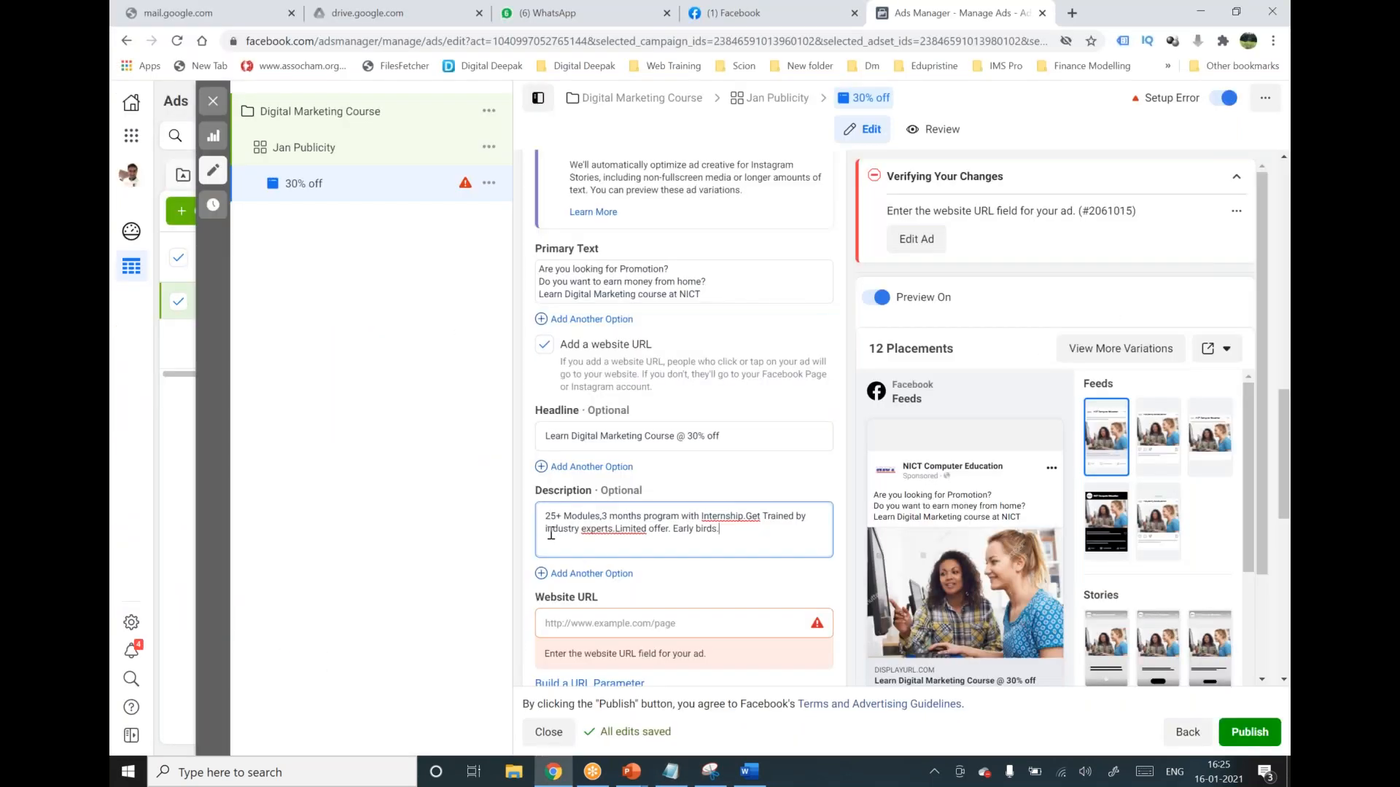
{"action": "left_click", "coordinate": [561, 620]}
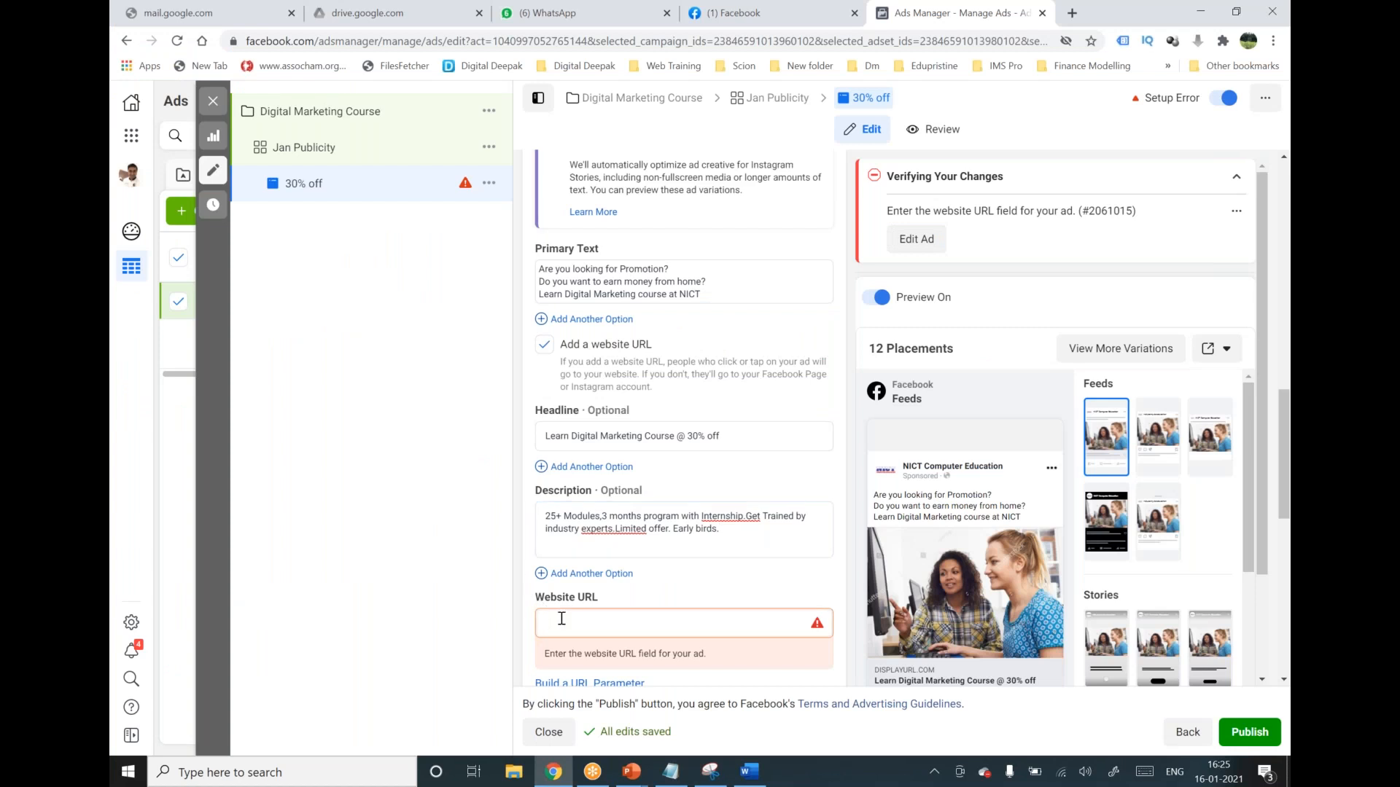
{"action": "type", "text": "https://www.nicteducation.com"}
{"action": "left_click", "coordinate": [511, 593]}
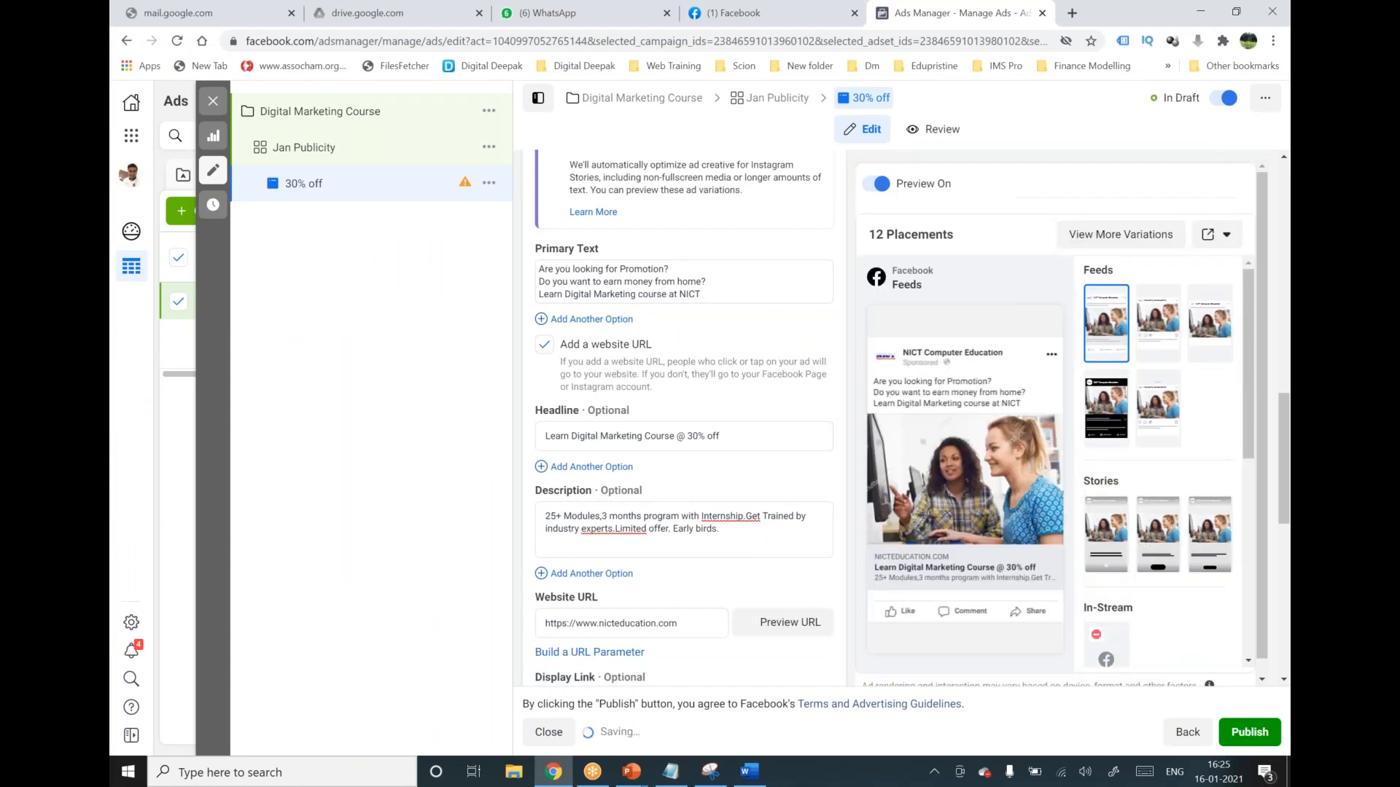
Mark the URL item as "done" in Notepad's ad set up list and return to the ad in Chrome.
{"action": "left_click", "coordinate": [711, 773]}
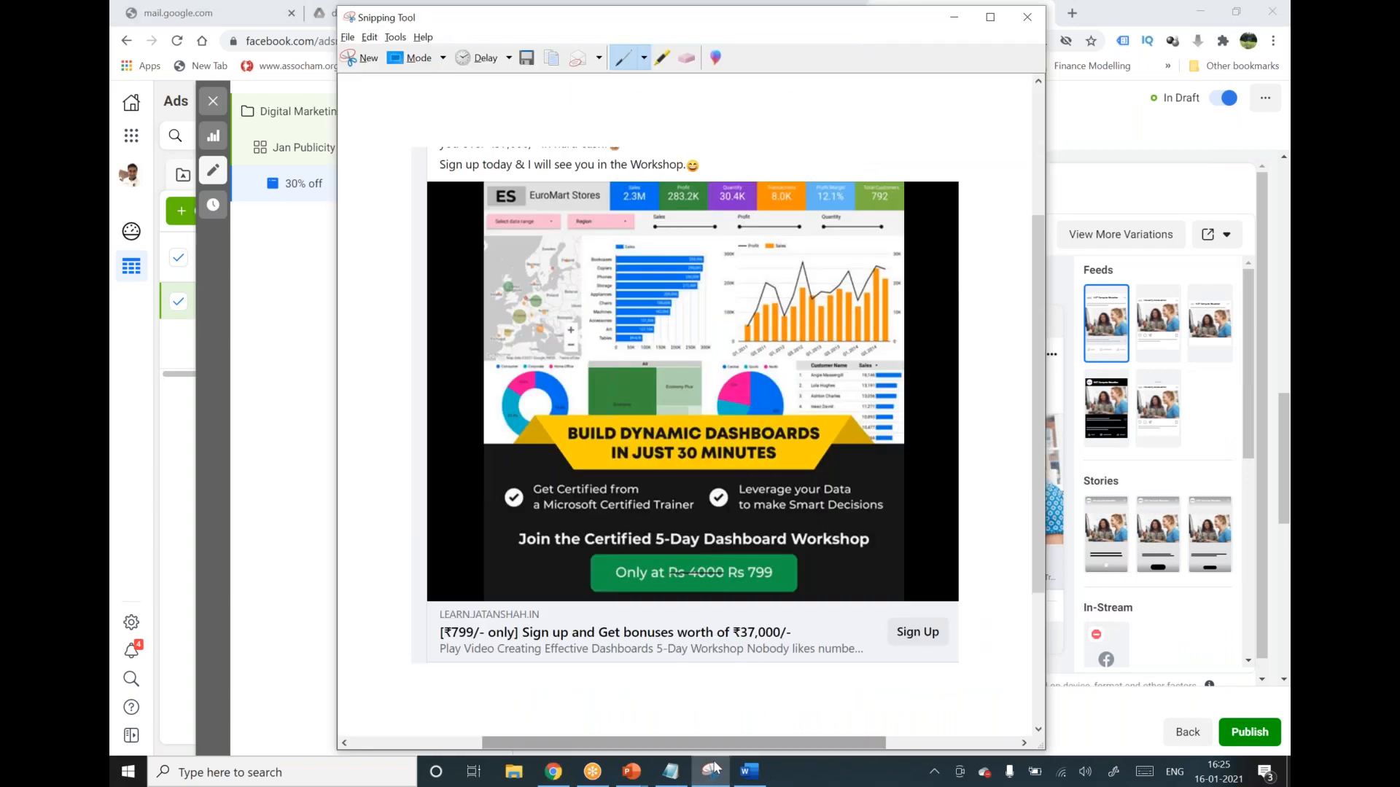
{"action": "left_click", "coordinate": [670, 771]}
{"action": "left_click", "coordinate": [298, 647]}
{"action": "type", "text": "-done"}
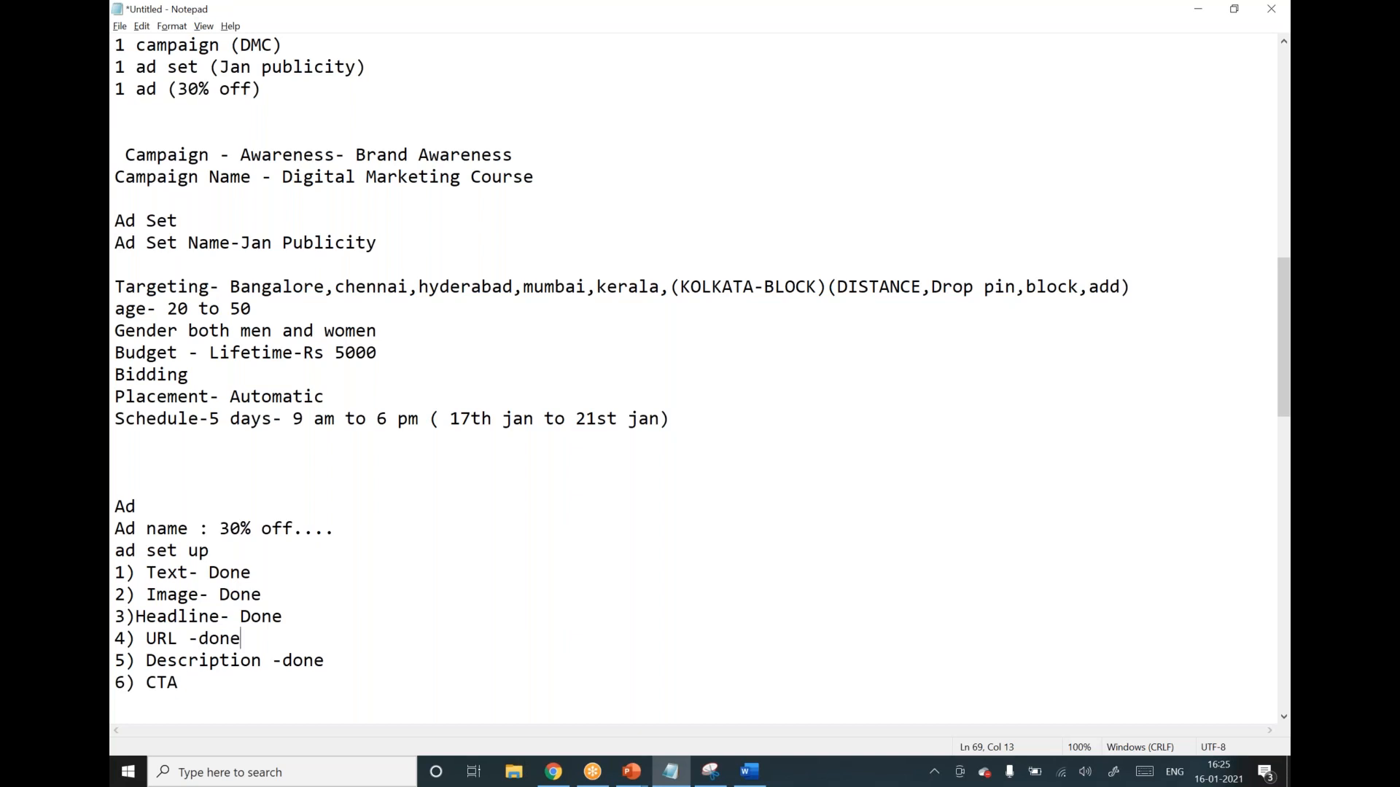
{"action": "left_click", "coordinate": [553, 771]}
Set the ad's call to action to Learn More.
{"action": "scroll", "coordinate": [692, 519], "scroll_direction": "down", "scroll_amount": 2}
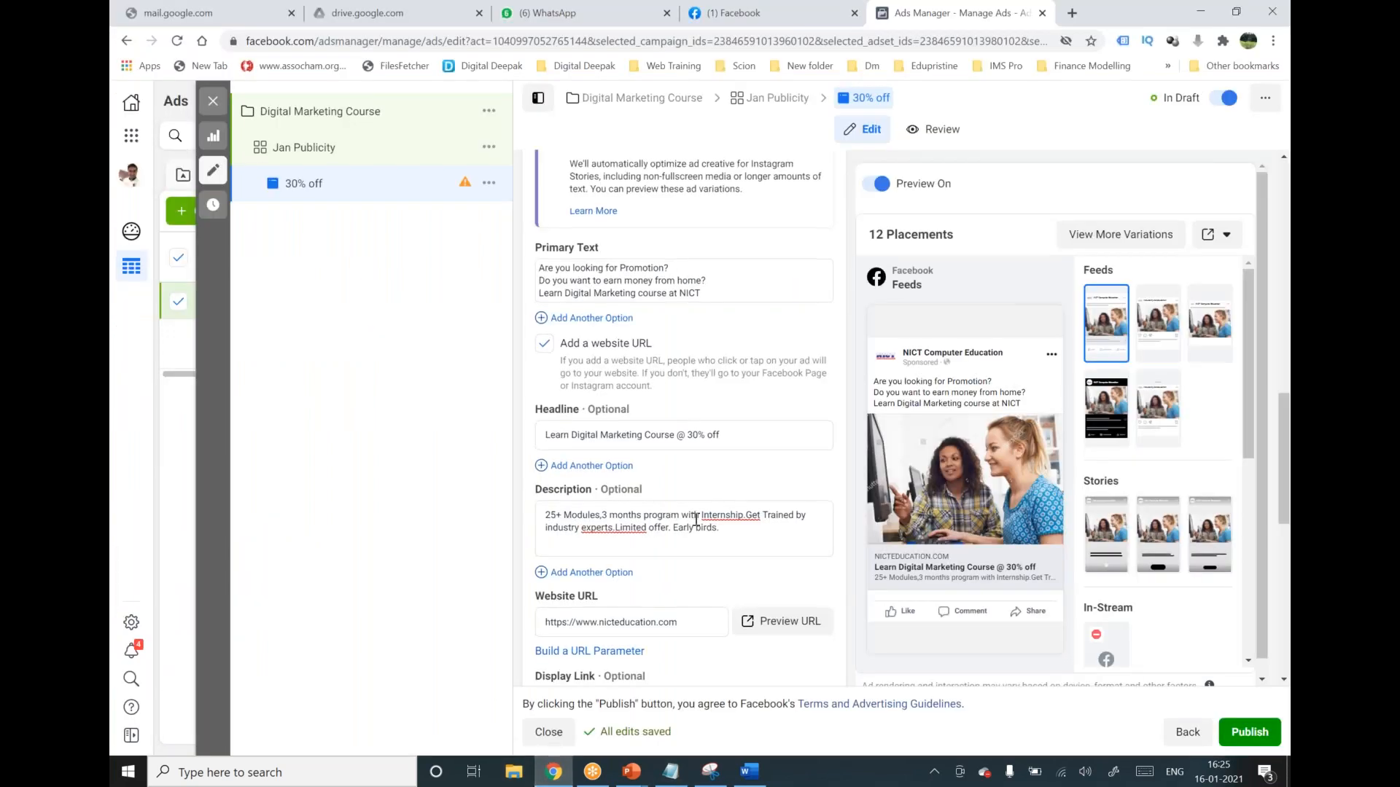
{"action": "scroll", "coordinate": [571, 522], "scroll_direction": "down", "scroll_amount": 1}
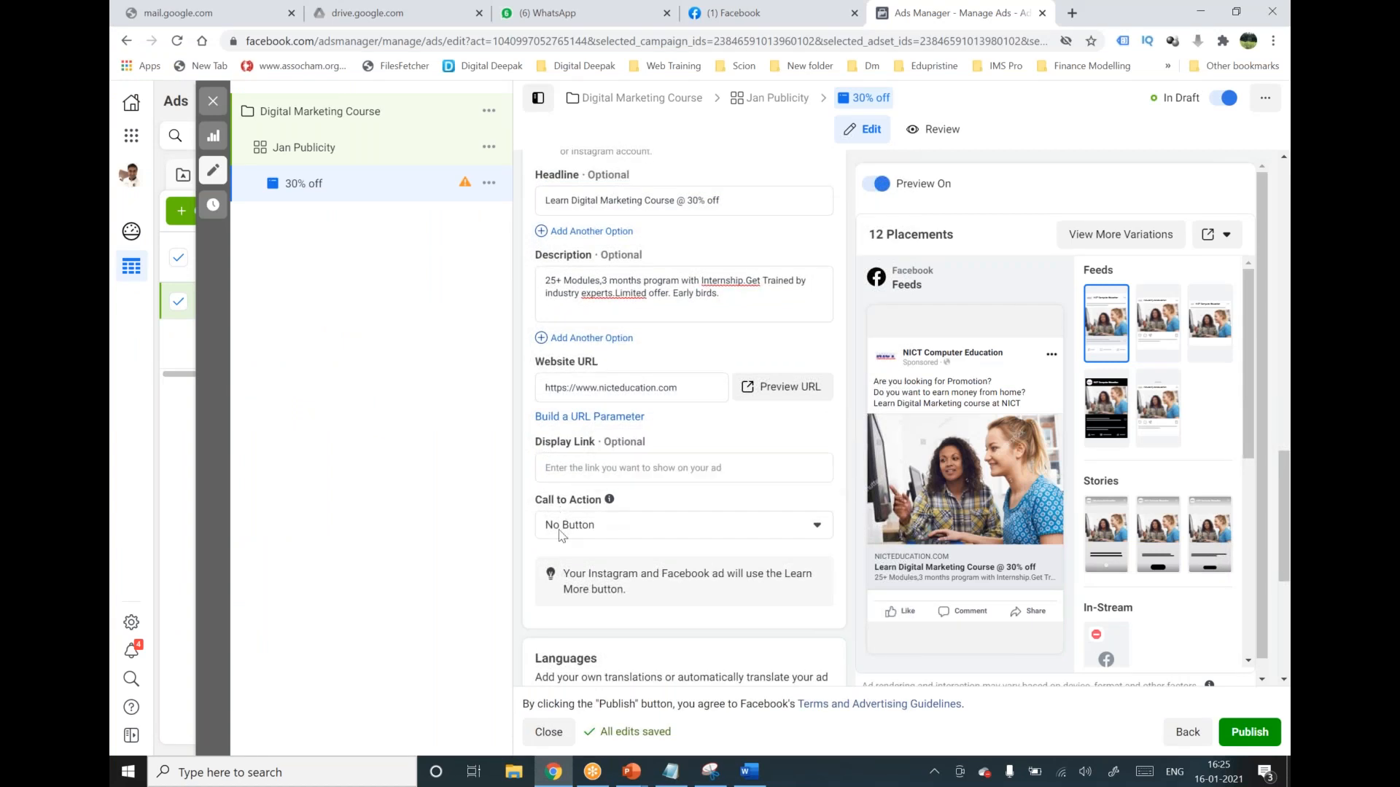
{"action": "left_click", "coordinate": [749, 535]}
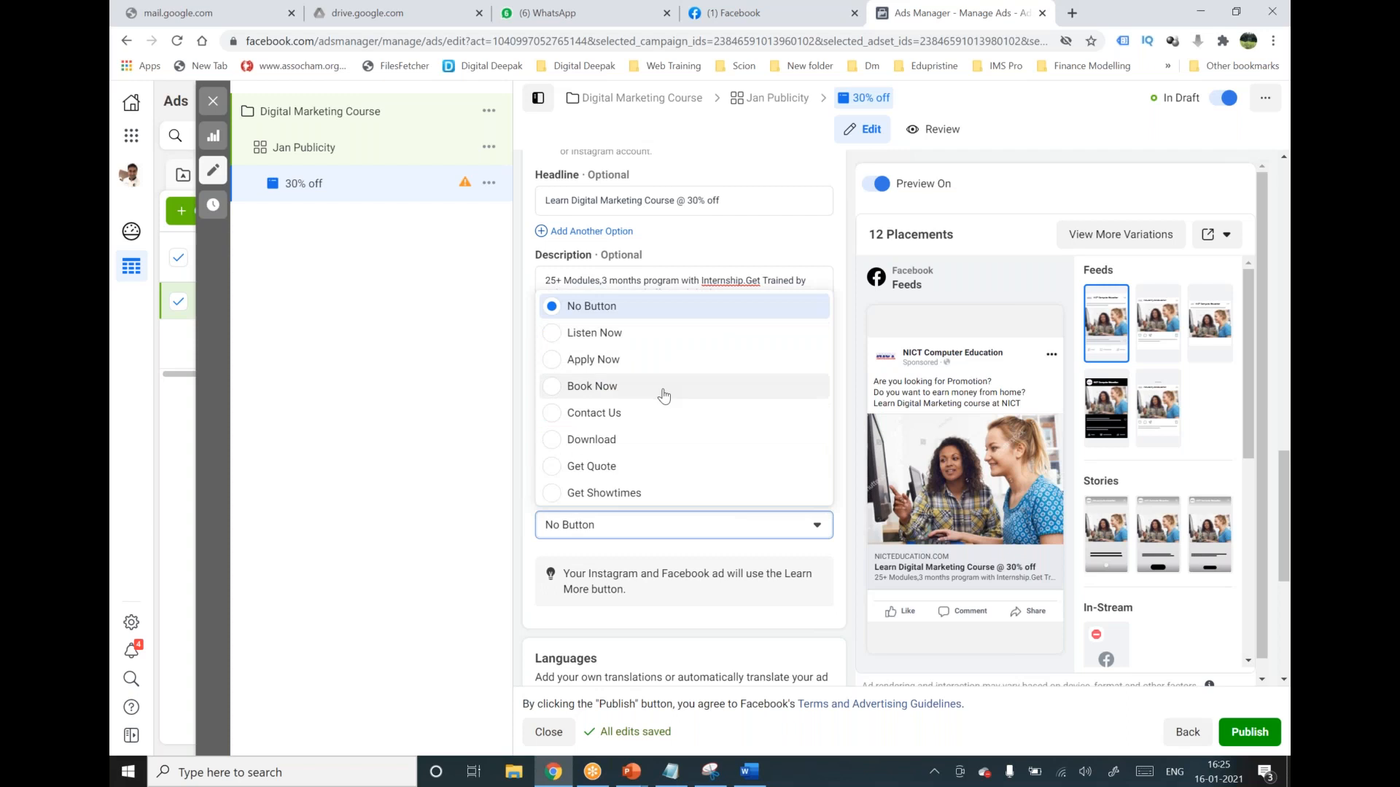
{"action": "scroll", "coordinate": [662, 419], "scroll_direction": "down", "scroll_amount": 1}
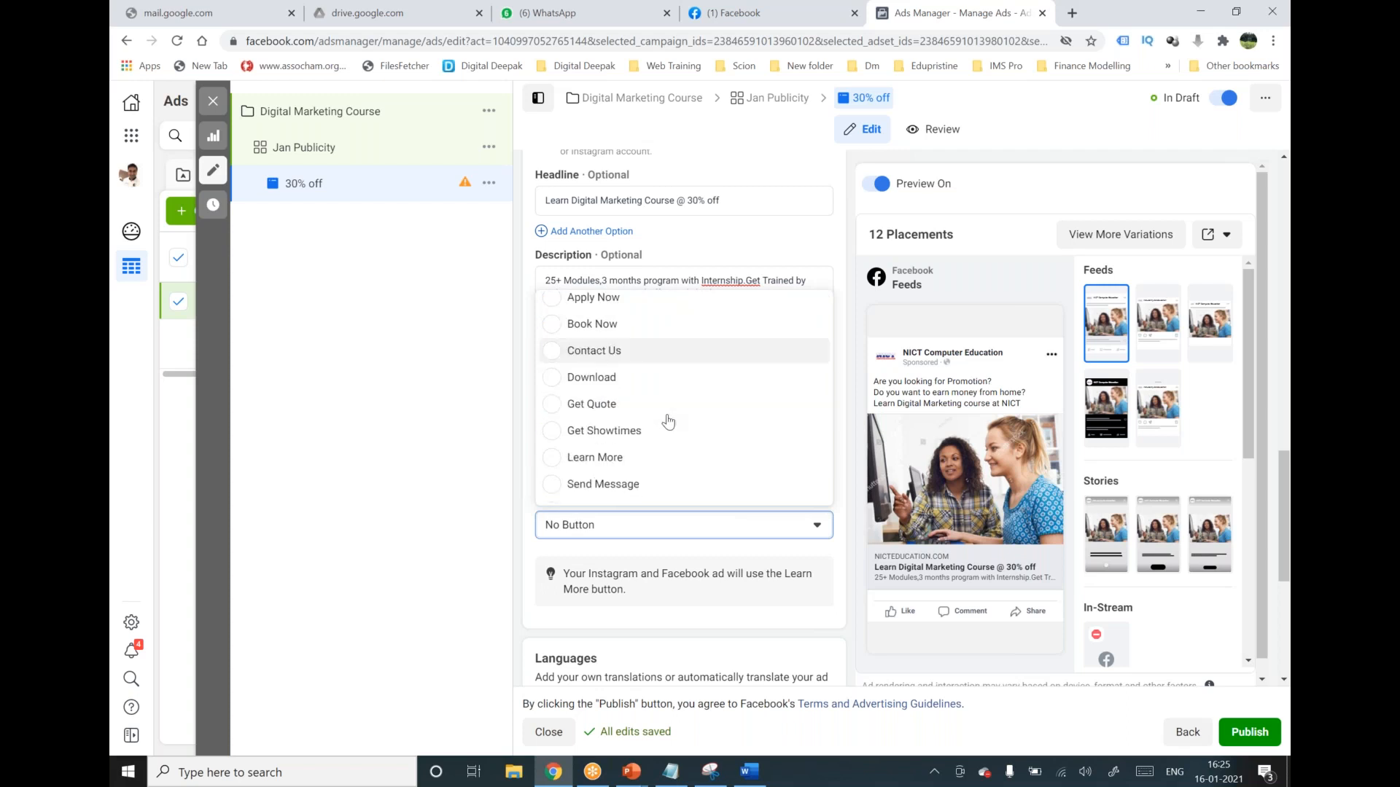
{"action": "left_click", "coordinate": [555, 454]}
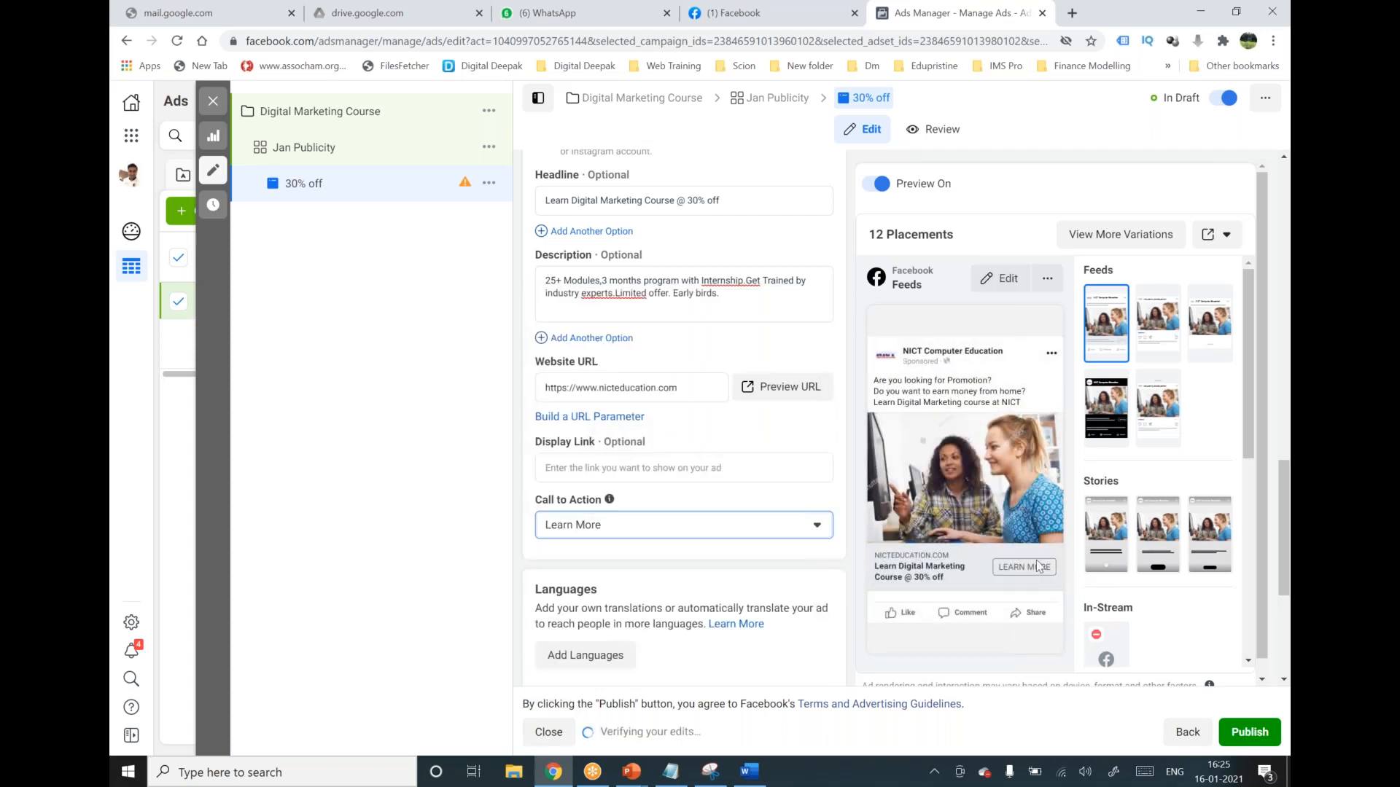
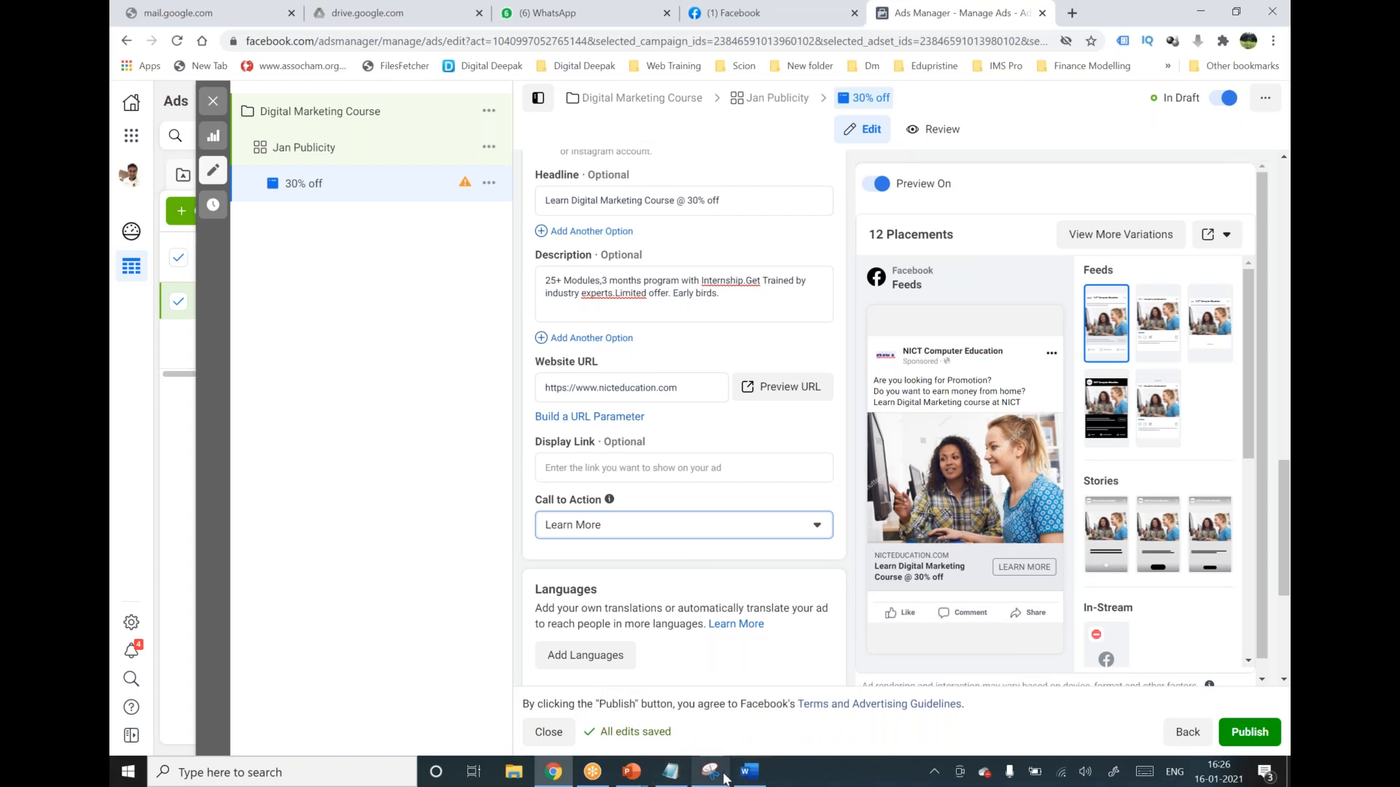
Mark the CTA item as "done" in Notepad's ad set up list and return to the ad in Chrome.
{"action": "left_click", "coordinate": [670, 772]}
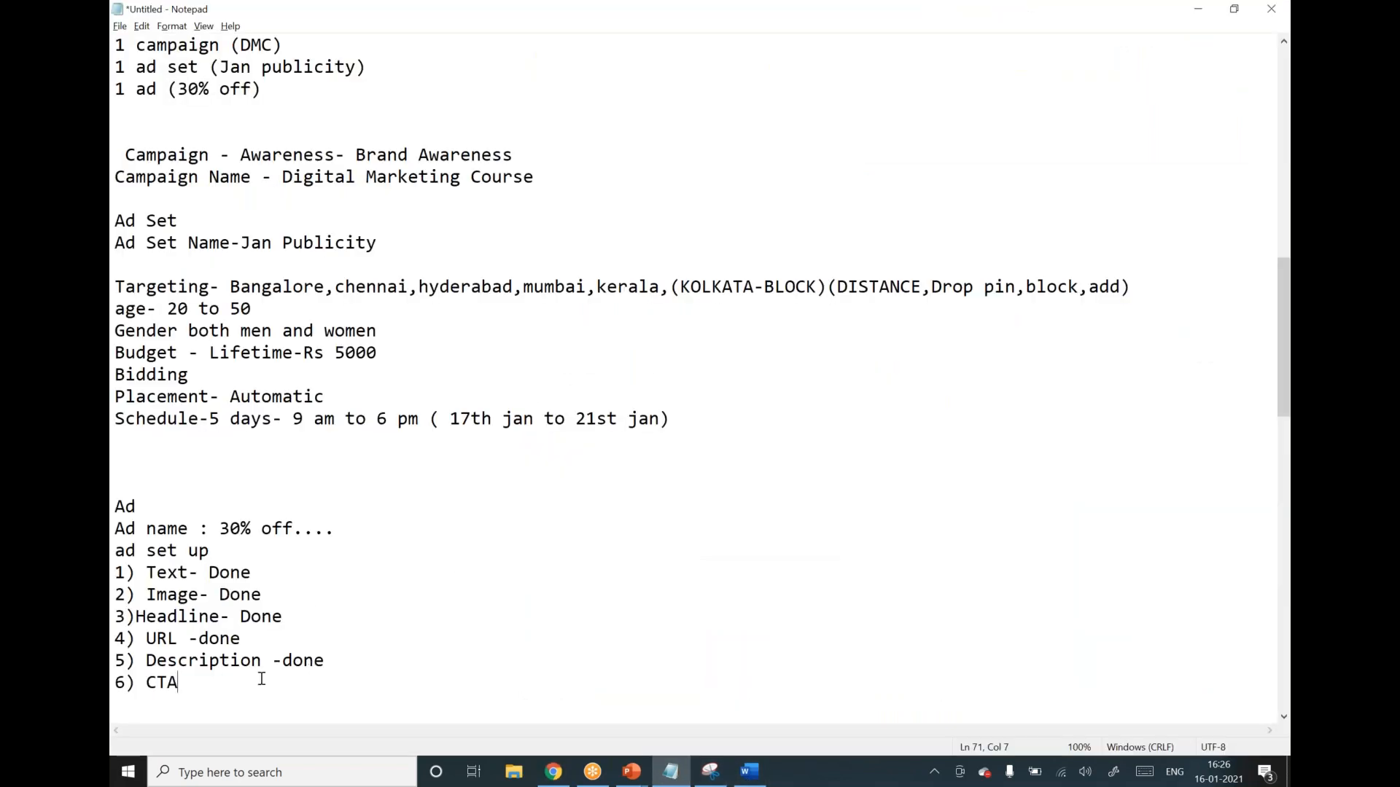
{"action": "type", "text": "- done"}
{"action": "key", "text": "alt+Tab"}
Review the ad creative's media, primary text, headline, description, website URL and call to action against the ad preview.
{"action": "scroll", "coordinate": [651, 229], "scroll_direction": "up", "scroll_amount": 3}
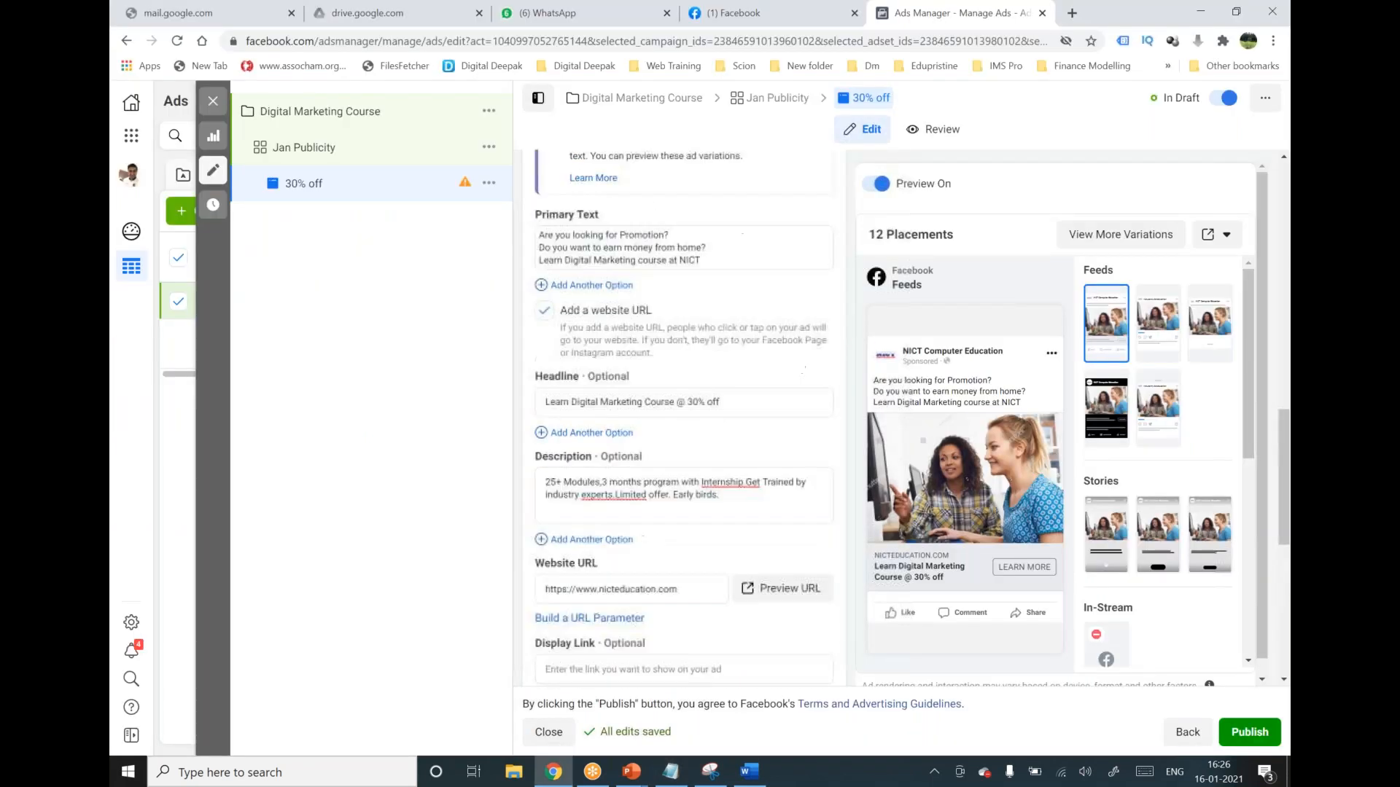
{"action": "scroll", "coordinate": [598, 209], "scroll_direction": "up", "scroll_amount": 6}
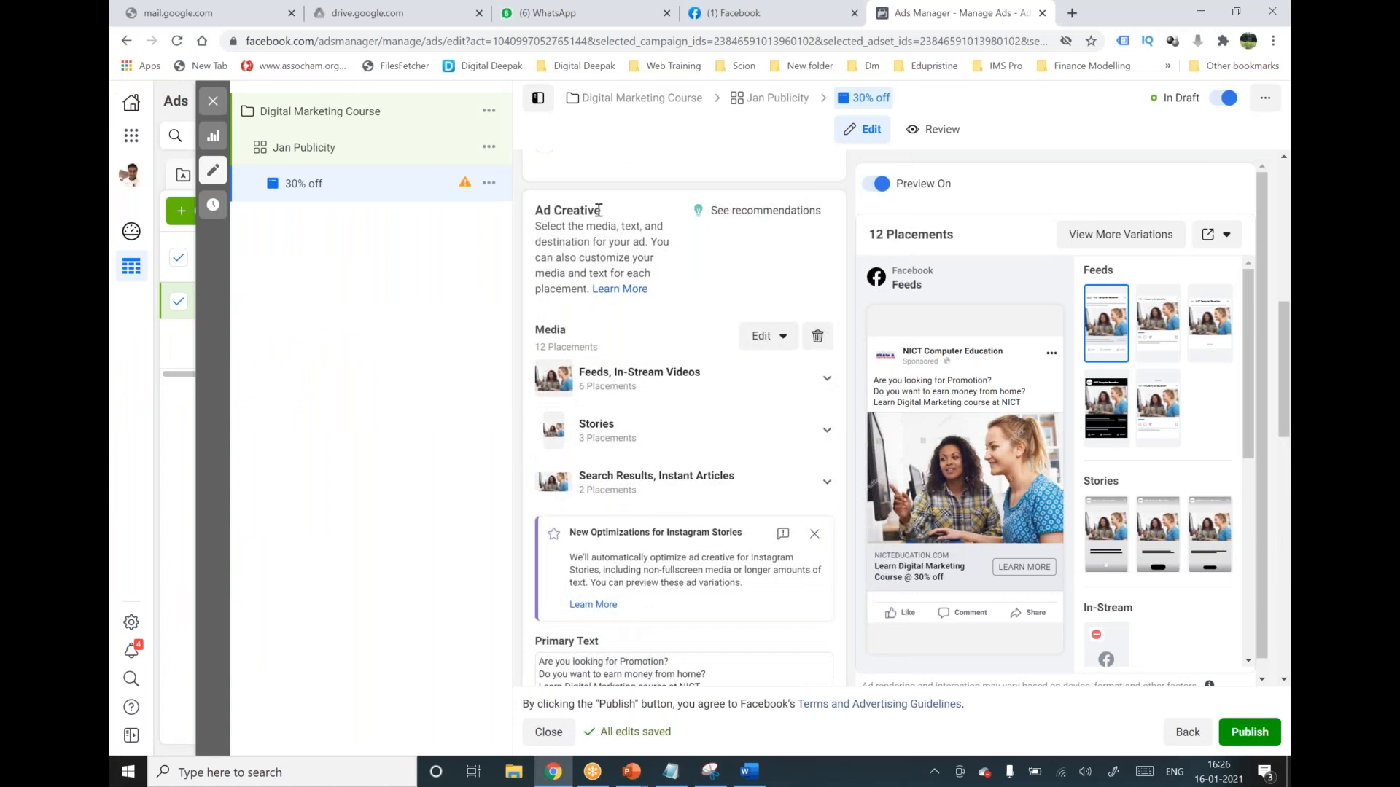
{"action": "mouse_move", "coordinate": [613, 385]}
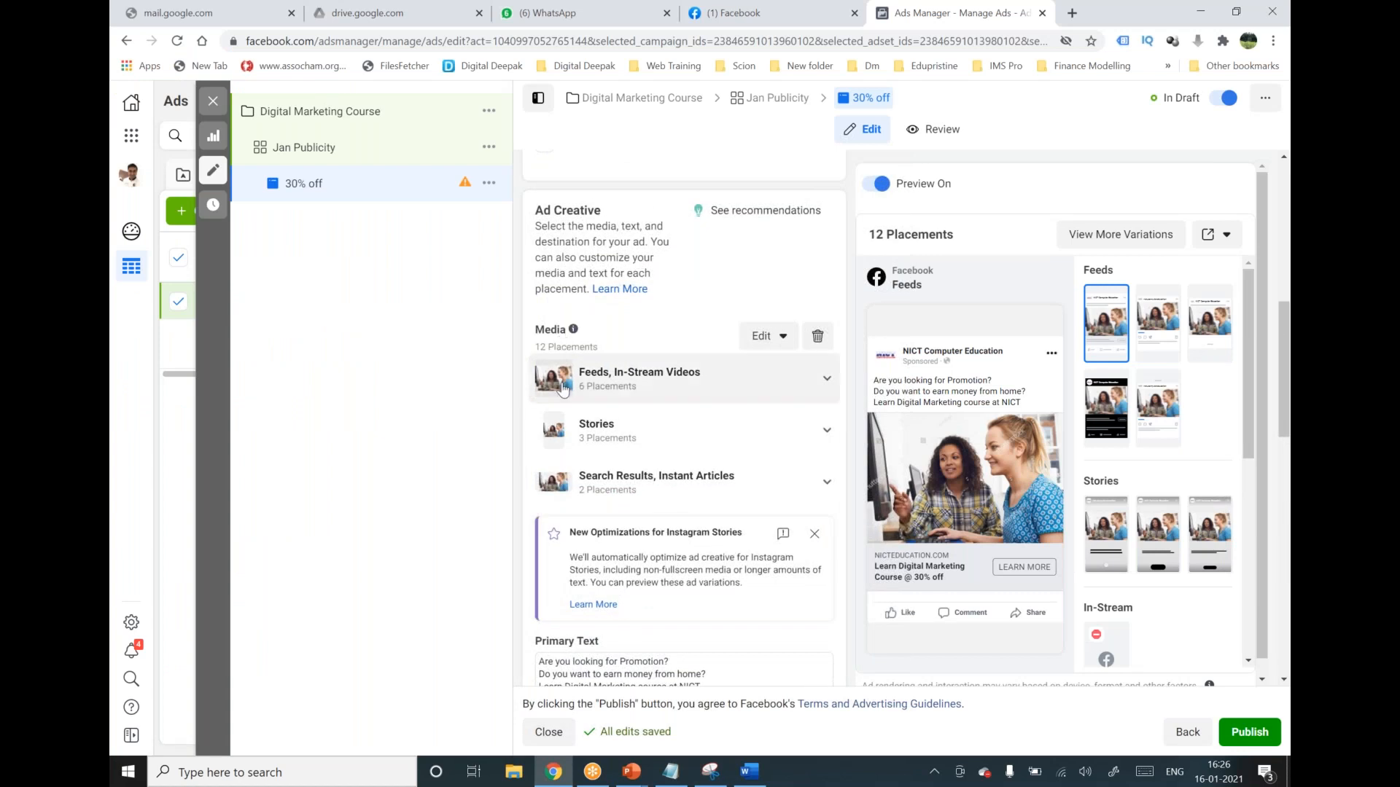
{"action": "scroll", "coordinate": [612, 387], "scroll_direction": "down", "scroll_amount": 3}
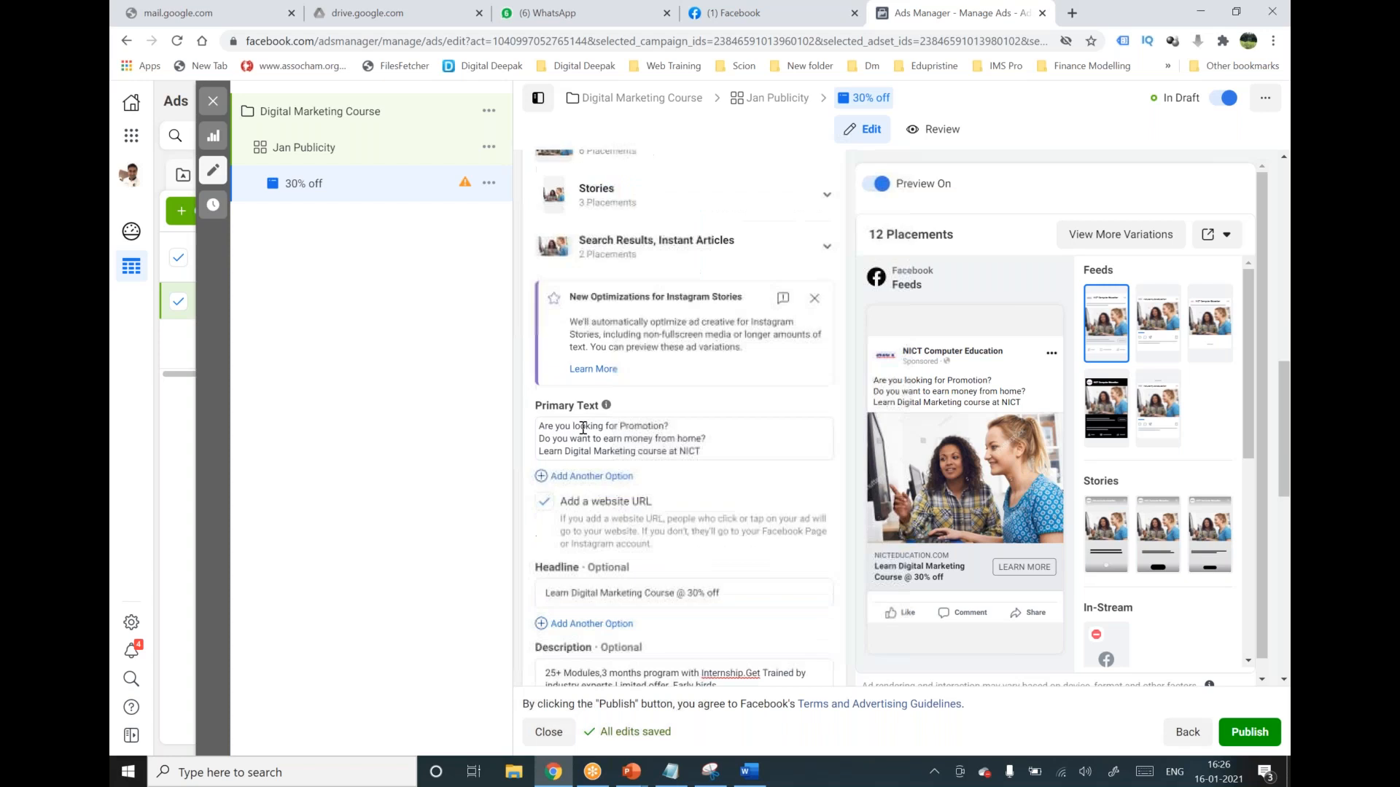
{"action": "left_click_drag", "start_coordinate": [713, 452], "coordinate": [514, 428]}
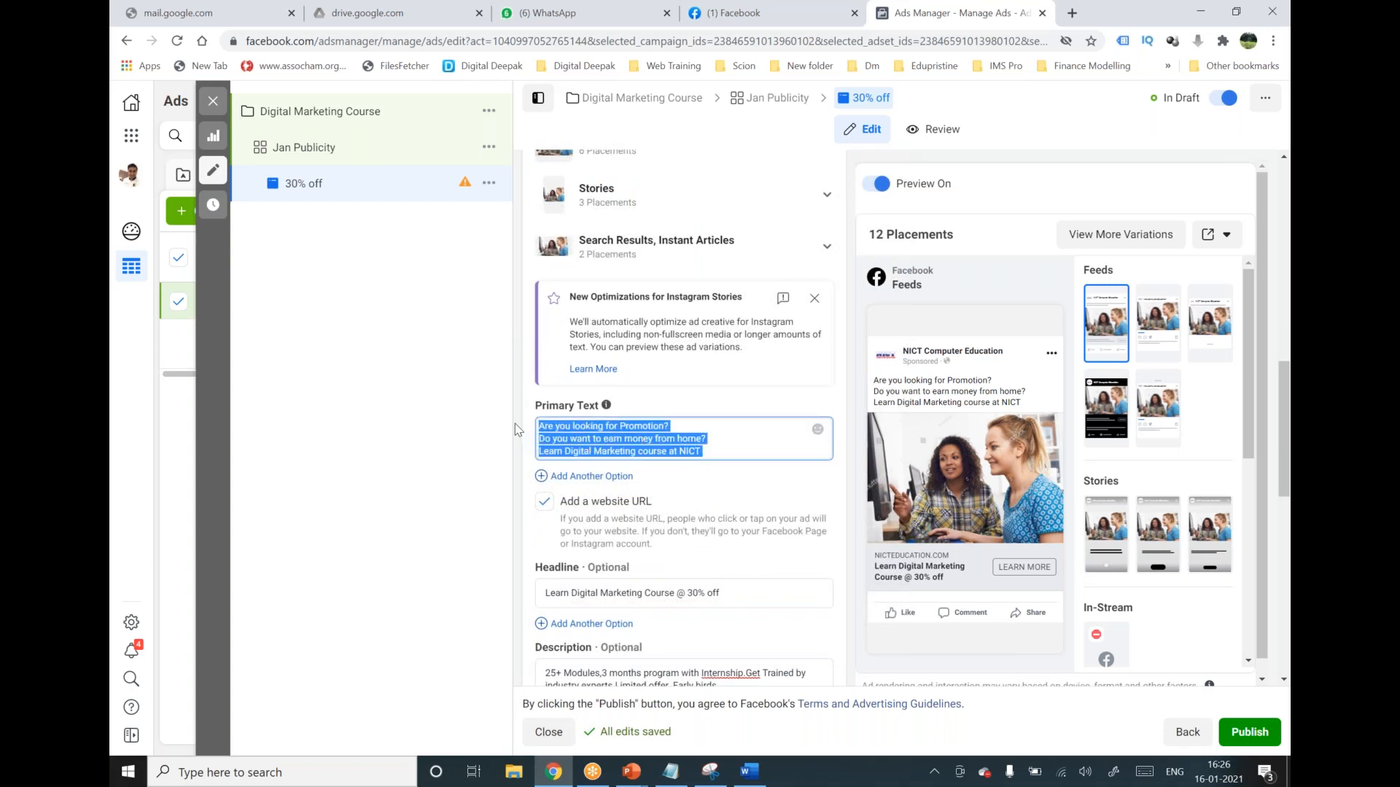
{"action": "scroll", "coordinate": [613, 431], "scroll_direction": "down", "scroll_amount": 1}
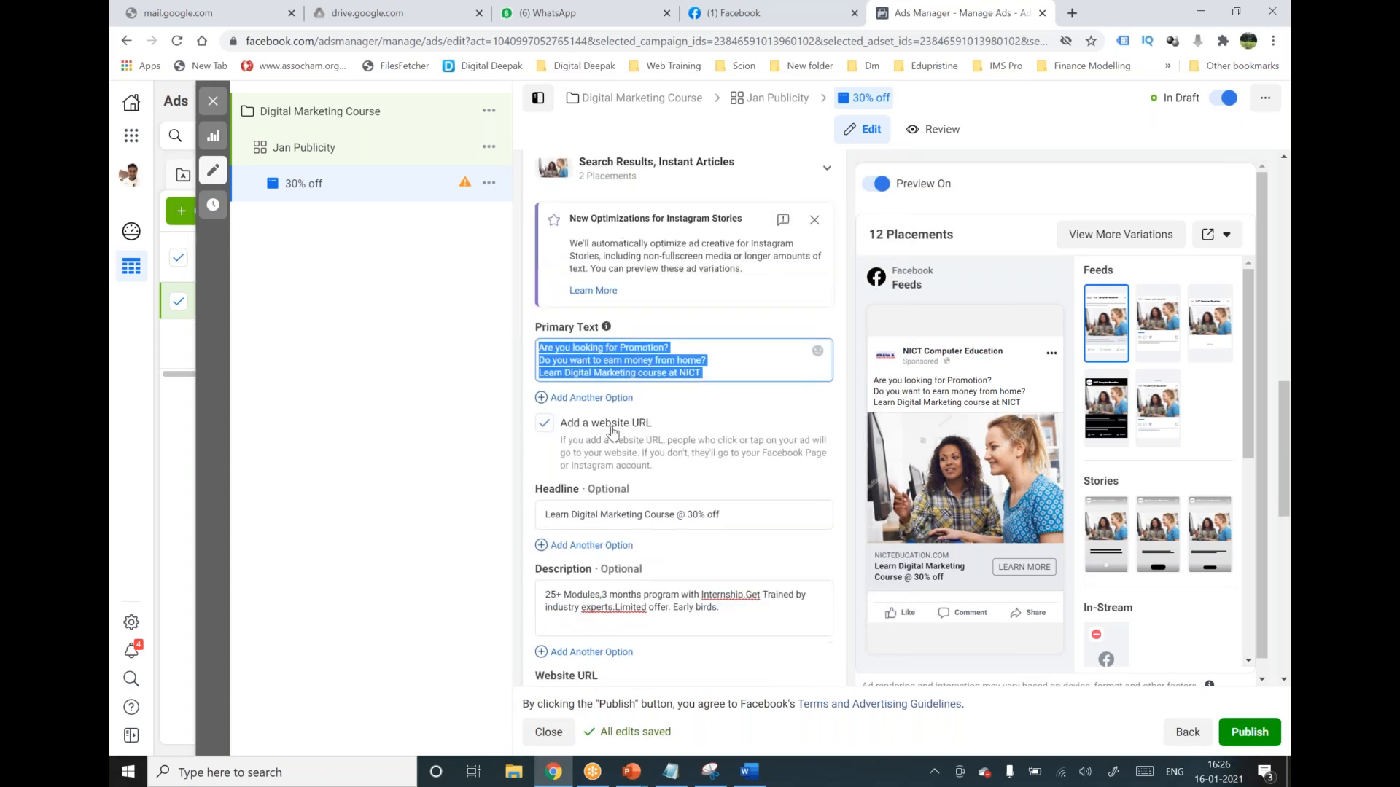
{"action": "scroll", "coordinate": [613, 431], "scroll_direction": "down", "scroll_amount": 2}
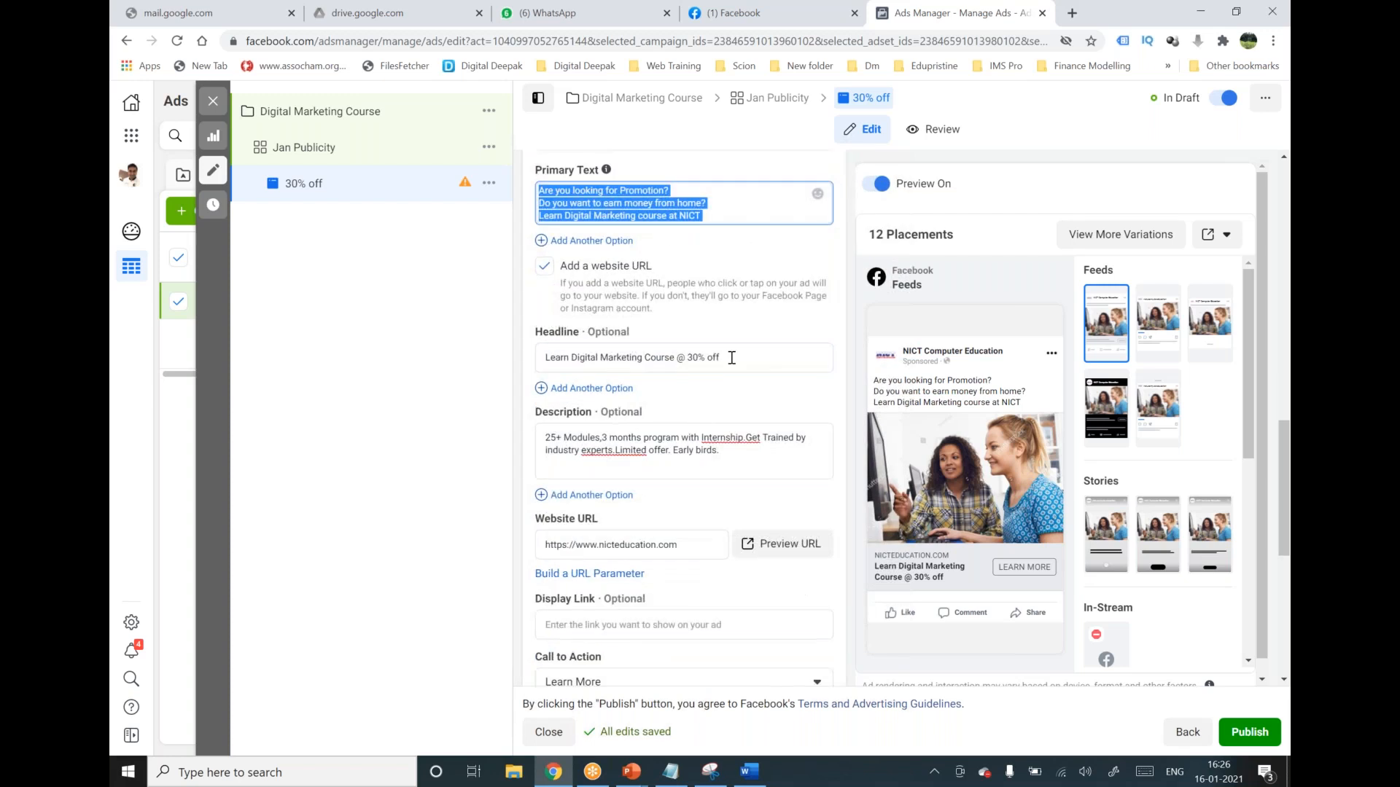
{"action": "left_click_drag", "start_coordinate": [775, 356], "coordinate": [522, 368]}
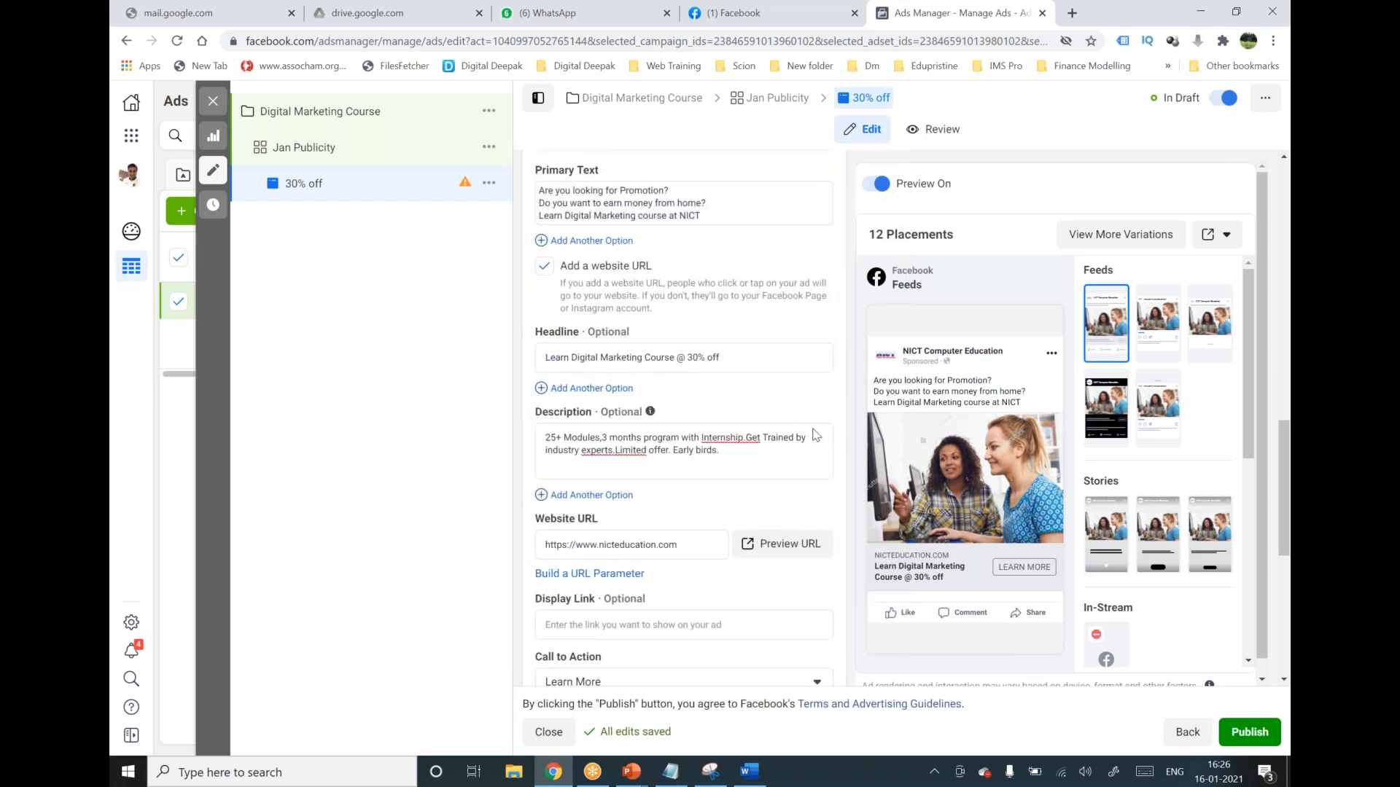
{"action": "left_click_drag", "start_coordinate": [738, 458], "coordinate": [491, 427]}
{"action": "left_click", "coordinate": [764, 391]}
{"action": "scroll", "coordinate": [520, 554], "scroll_direction": "down", "scroll_amount": 2}
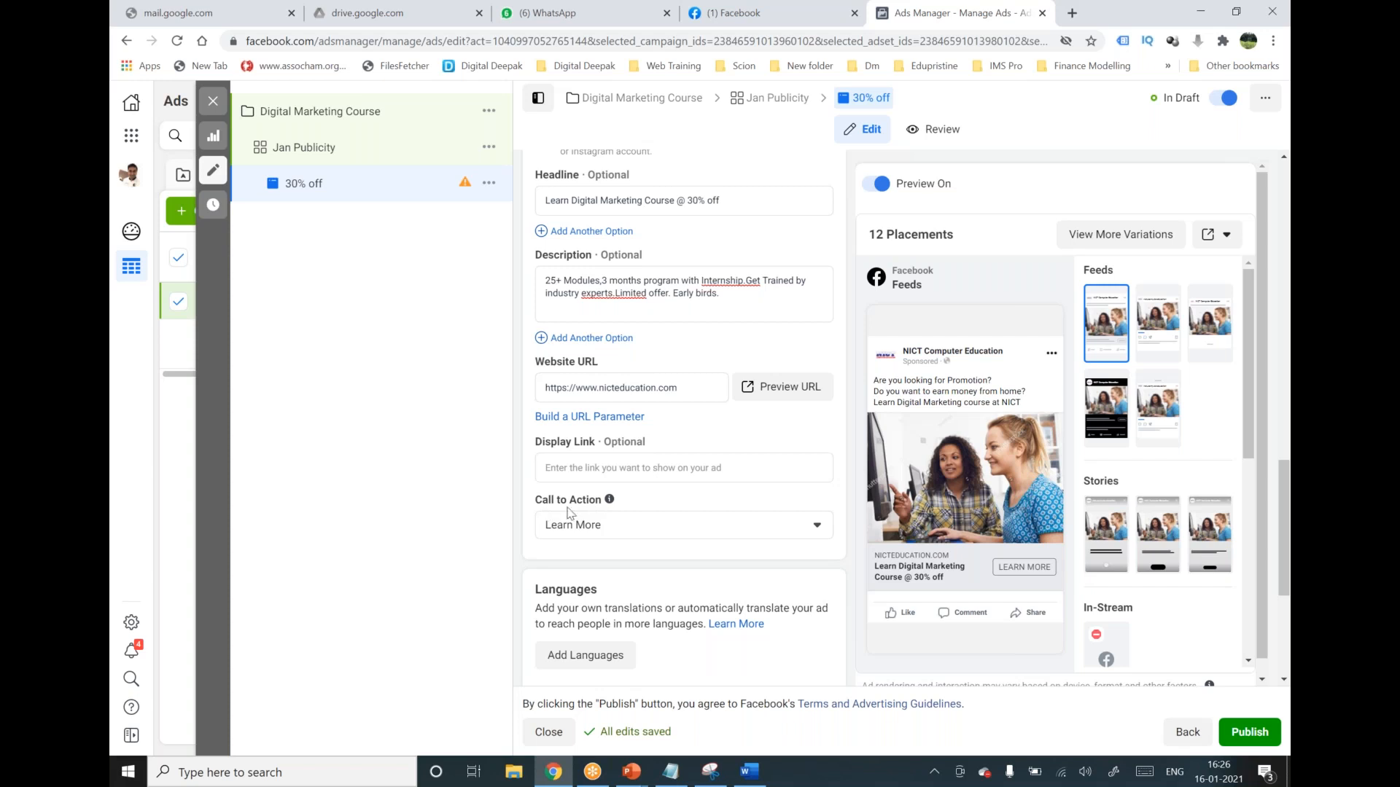
{"action": "mouse_move", "coordinate": [1026, 306]}
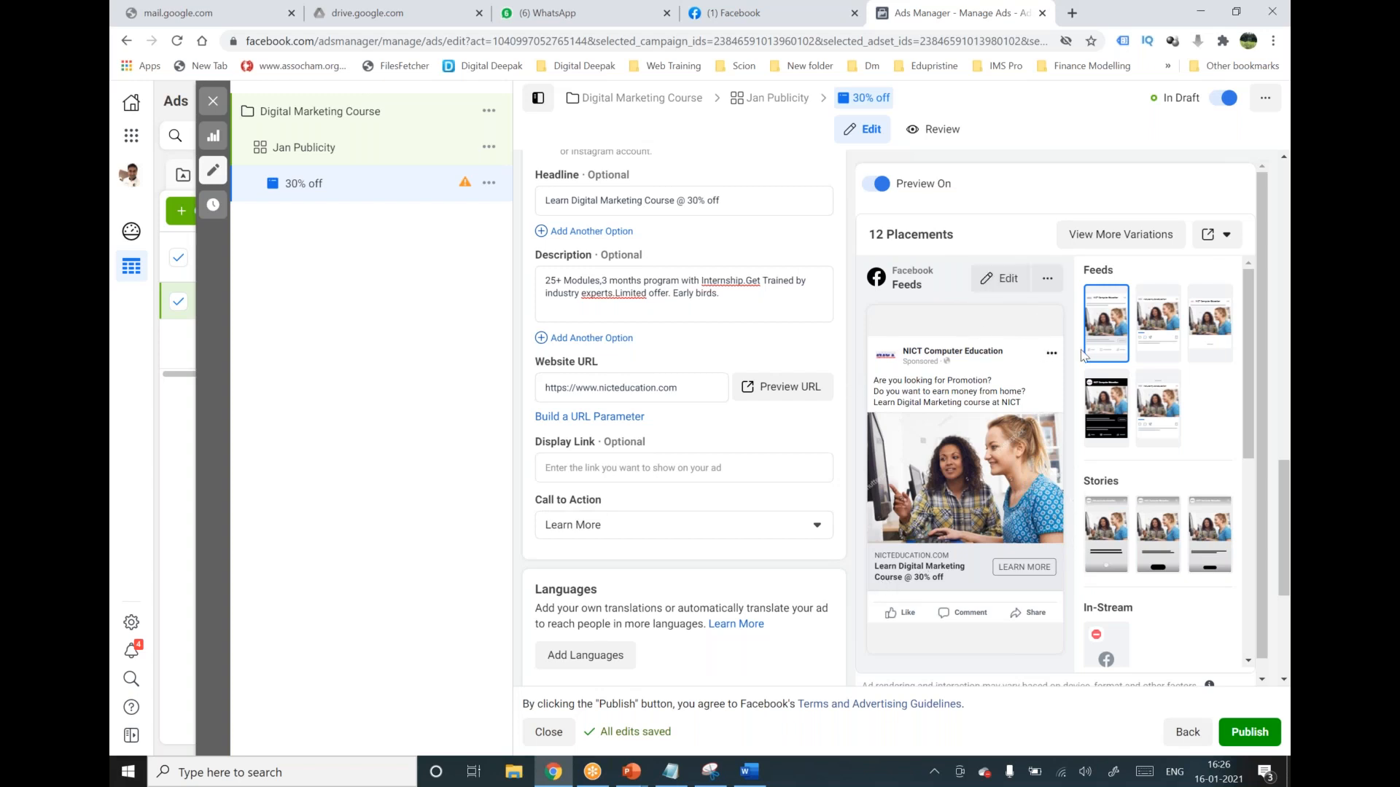
View the ad's variations across all Facebook, Instagram, Audience Network and Messenger placements, and close the overview.
{"action": "left_click", "coordinate": [1149, 252]}
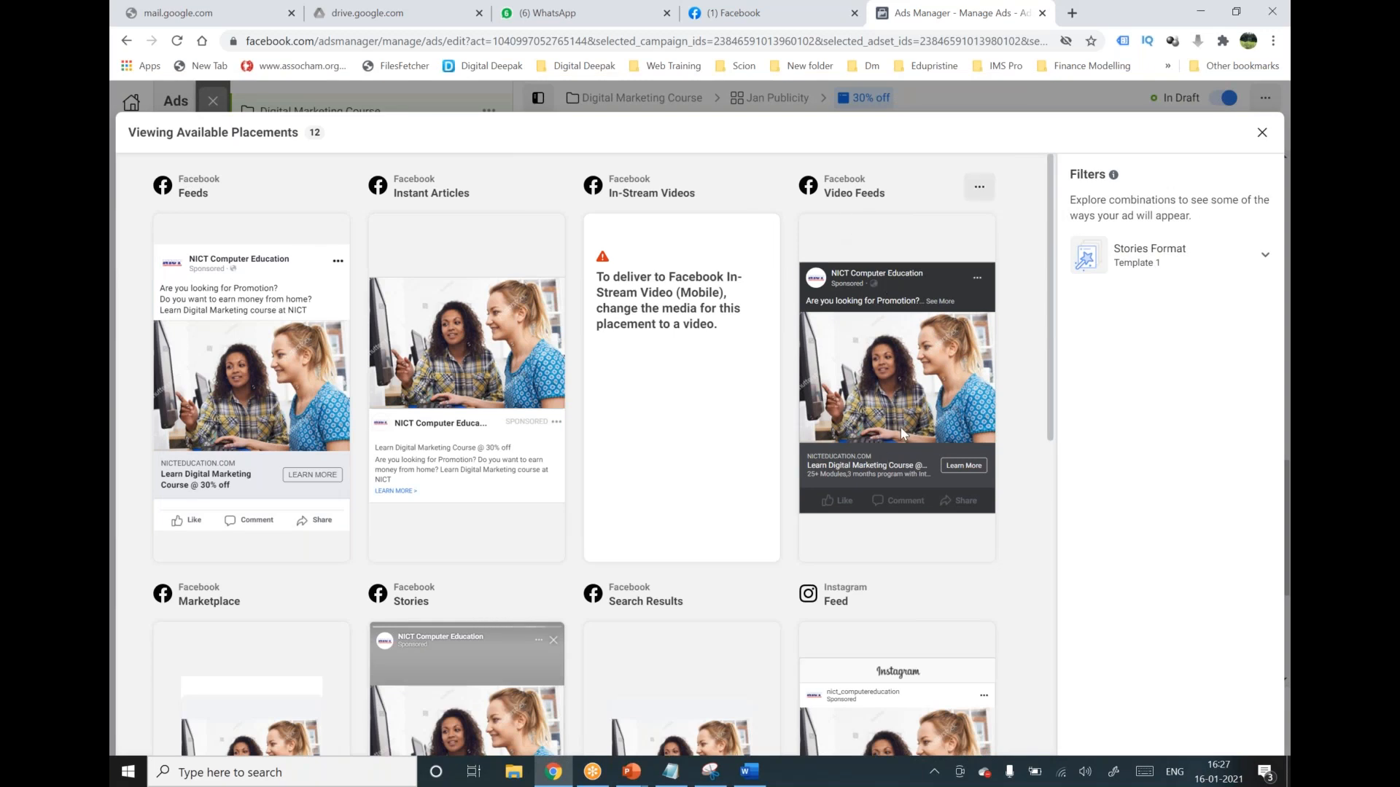
{"action": "scroll", "coordinate": [902, 433], "scroll_direction": "down", "scroll_amount": 4}
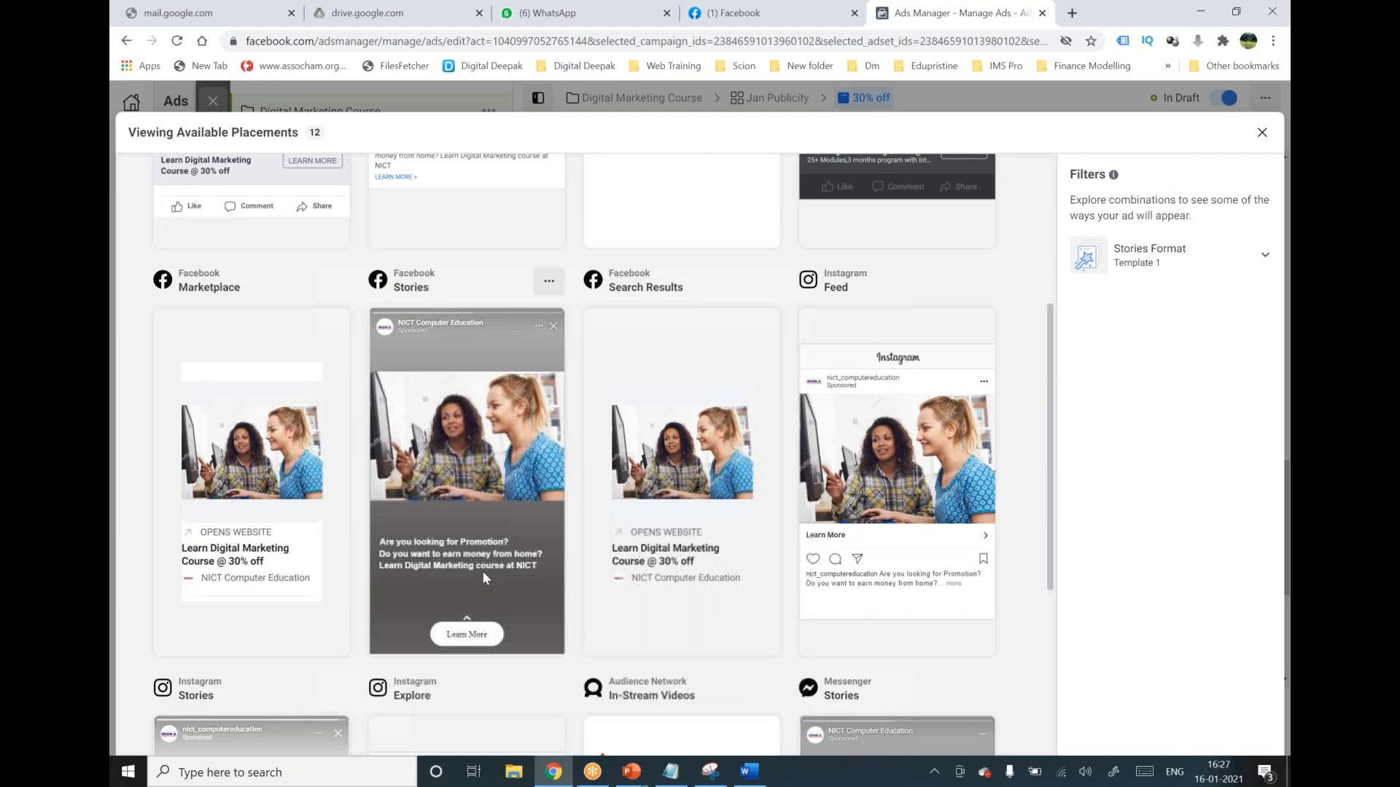
{"action": "scroll", "coordinate": [483, 578], "scroll_direction": "down", "scroll_amount": 1}
{"action": "scroll", "coordinate": [485, 578], "scroll_direction": "down", "scroll_amount": 3}
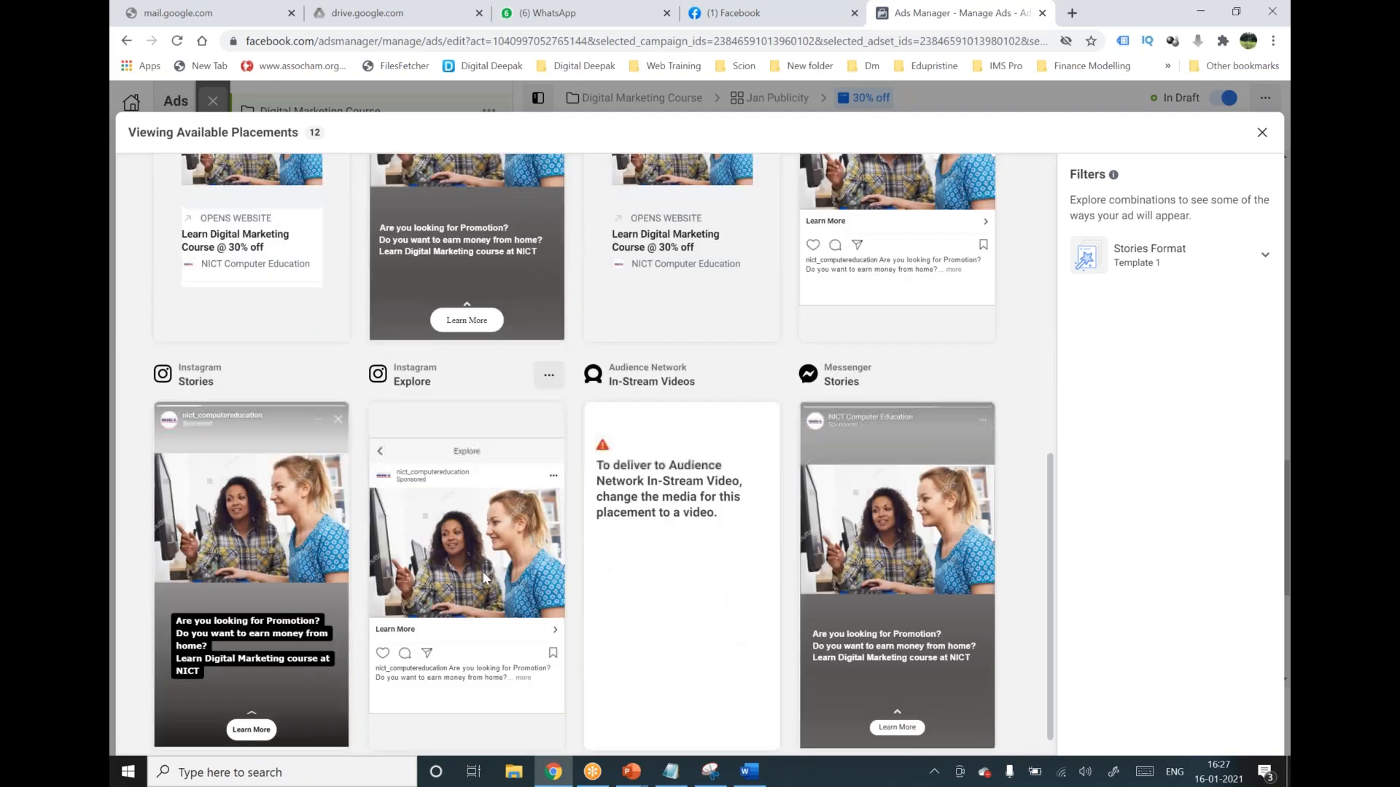
{"action": "scroll", "coordinate": [485, 578], "scroll_direction": "down", "scroll_amount": 1}
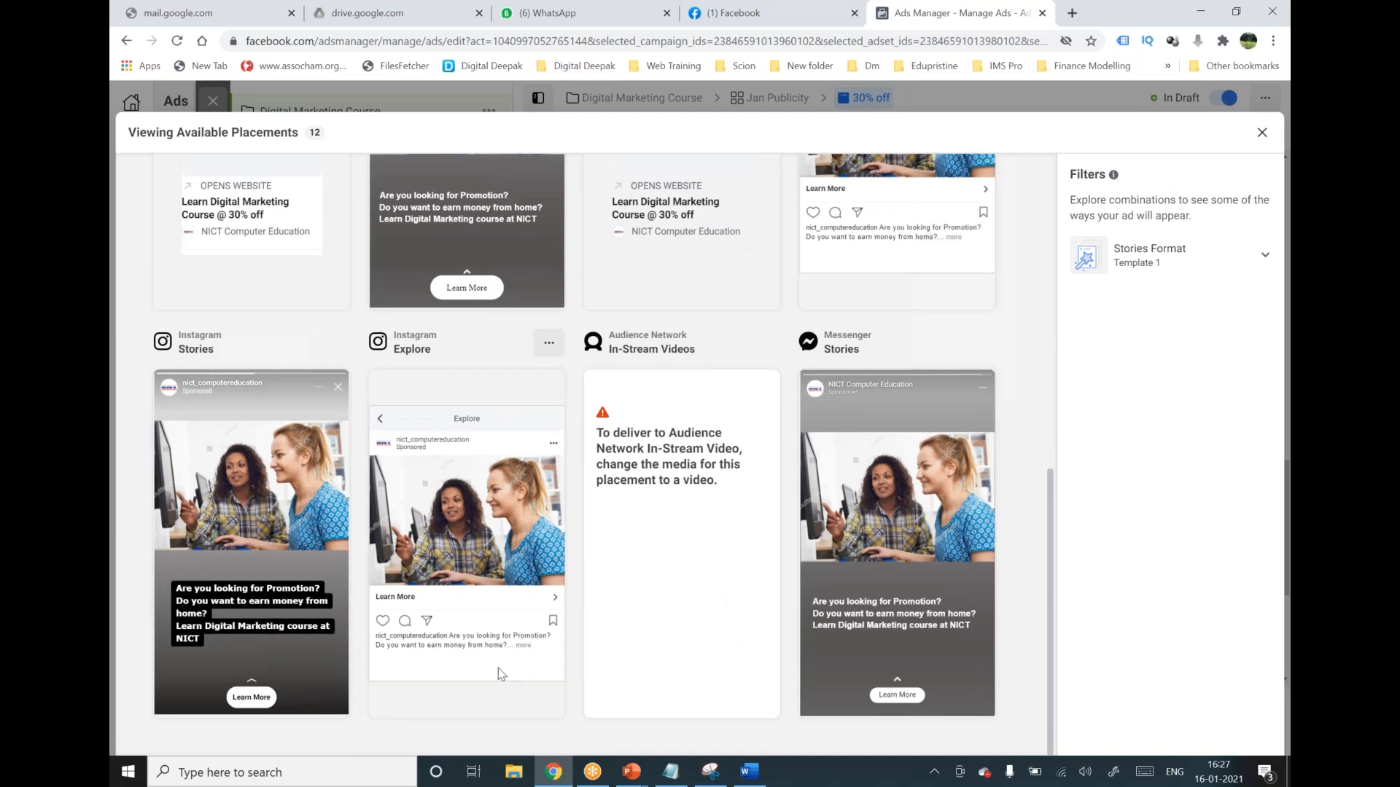
{"action": "scroll", "coordinate": [485, 578], "scroll_direction": "up", "scroll_amount": 4}
{"action": "scroll", "coordinate": [484, 578], "scroll_direction": "up", "scroll_amount": 3}
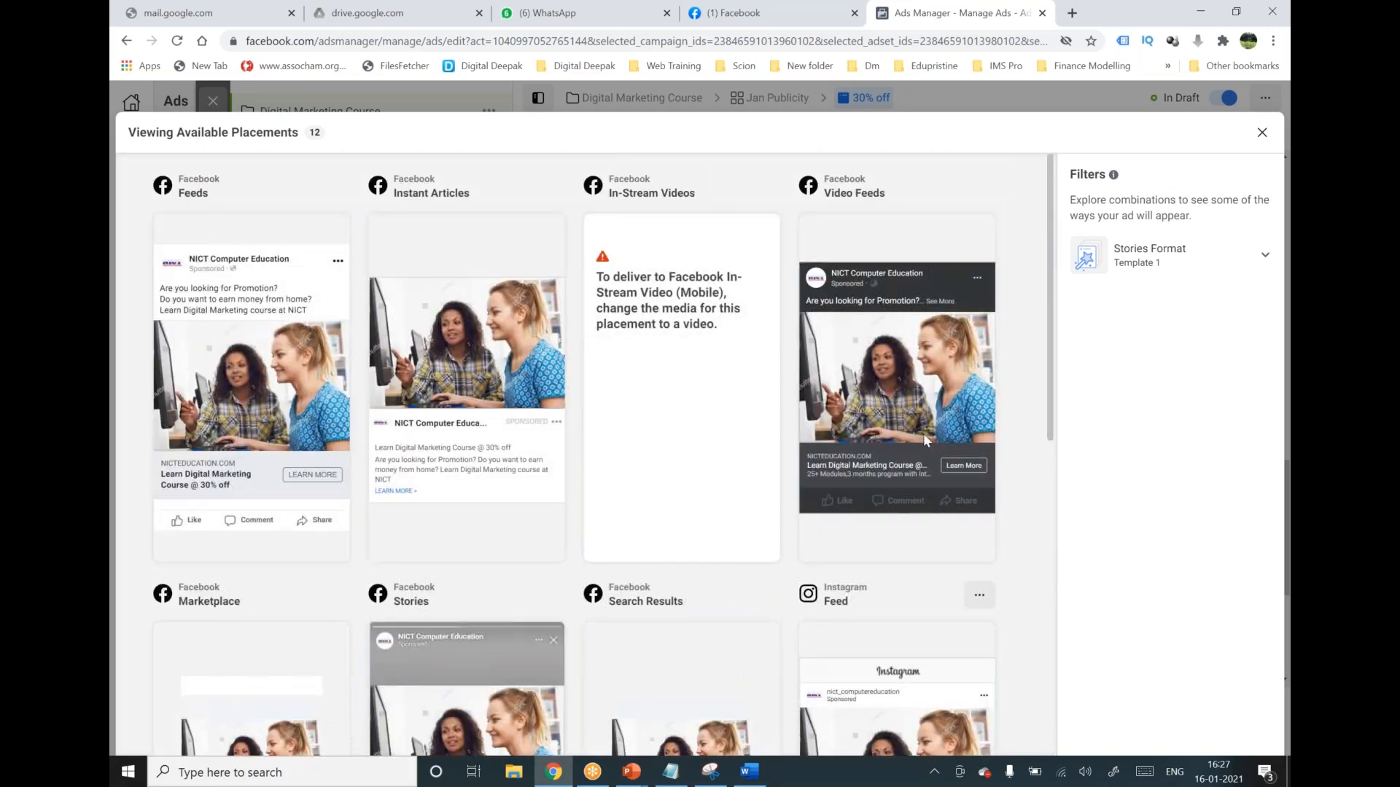
{"action": "left_click", "coordinate": [1262, 132]}
Check the preview's sharing options and the Facebook Feeds placement editor, and close the editor without making changes.
{"action": "left_click", "coordinate": [1045, 280]}
{"action": "left_click", "coordinate": [1044, 283]}
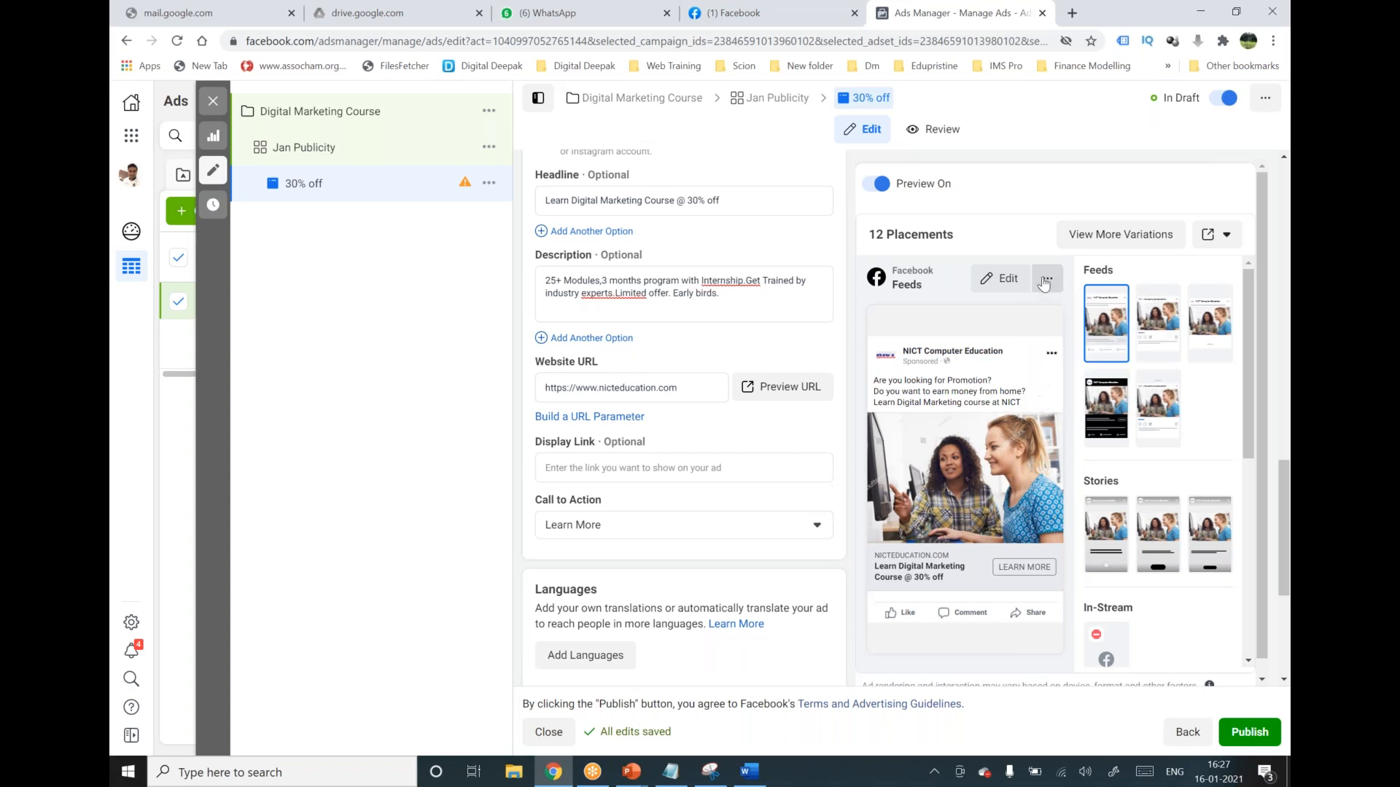
{"action": "left_click", "coordinate": [1223, 234]}
{"action": "left_click", "coordinate": [1222, 233]}
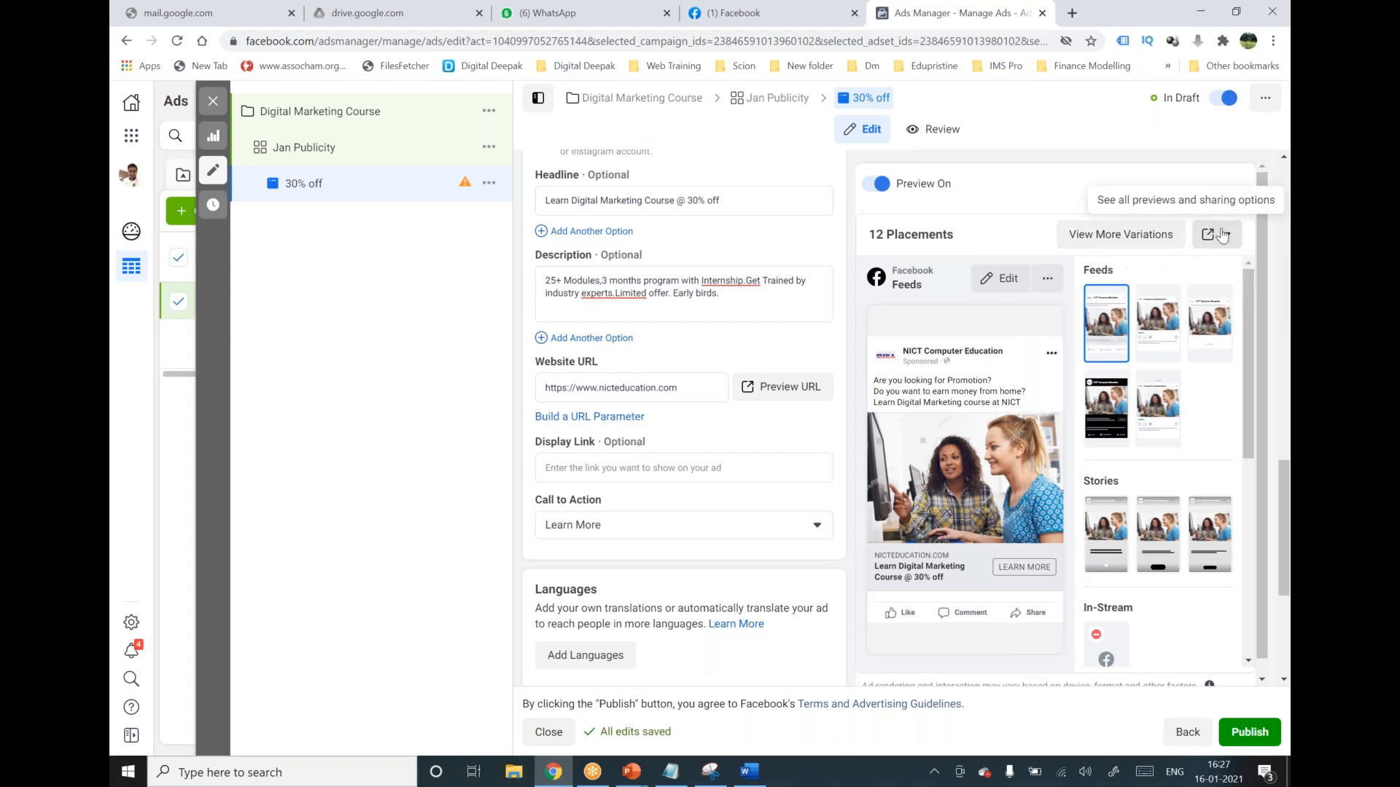
{"action": "left_click", "coordinate": [1000, 279]}
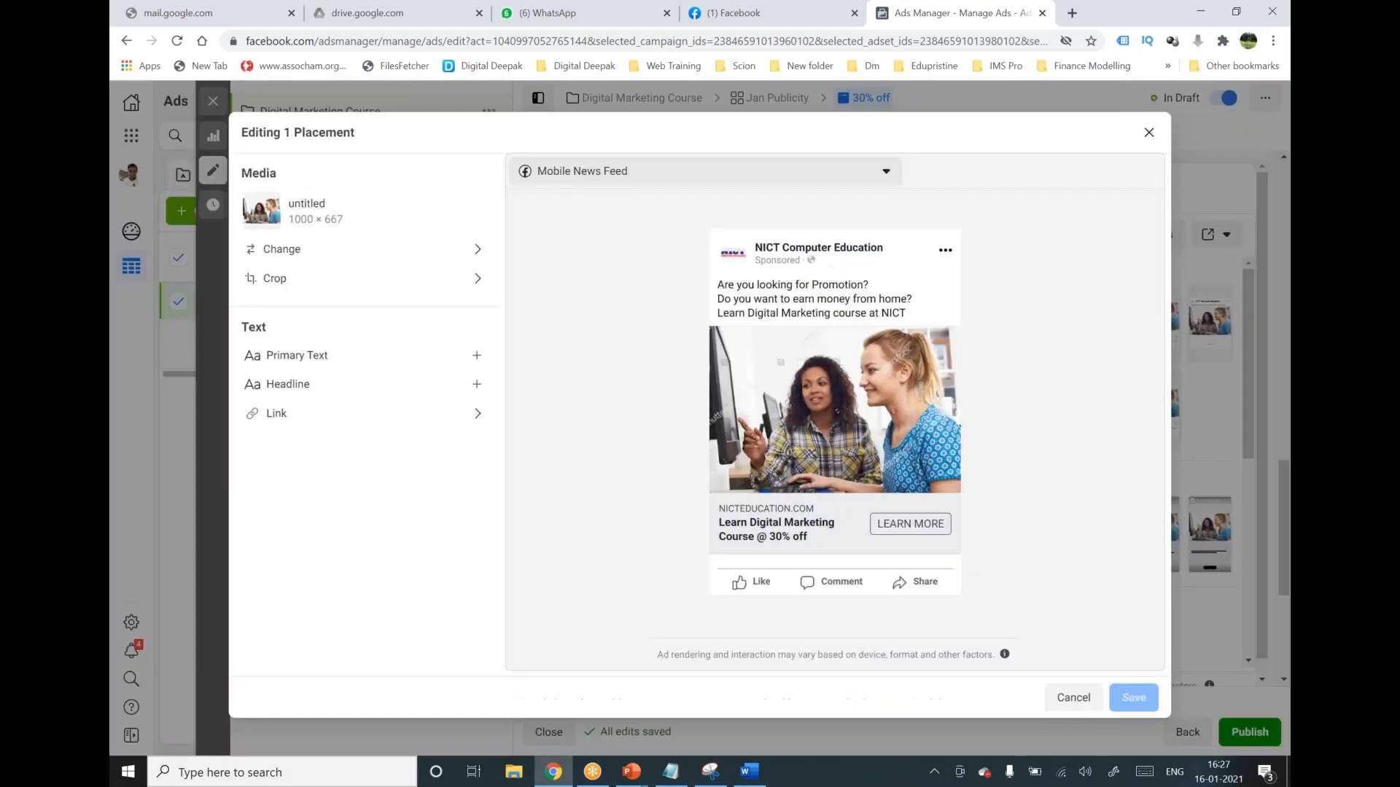
{"action": "left_click", "coordinate": [1149, 132]}
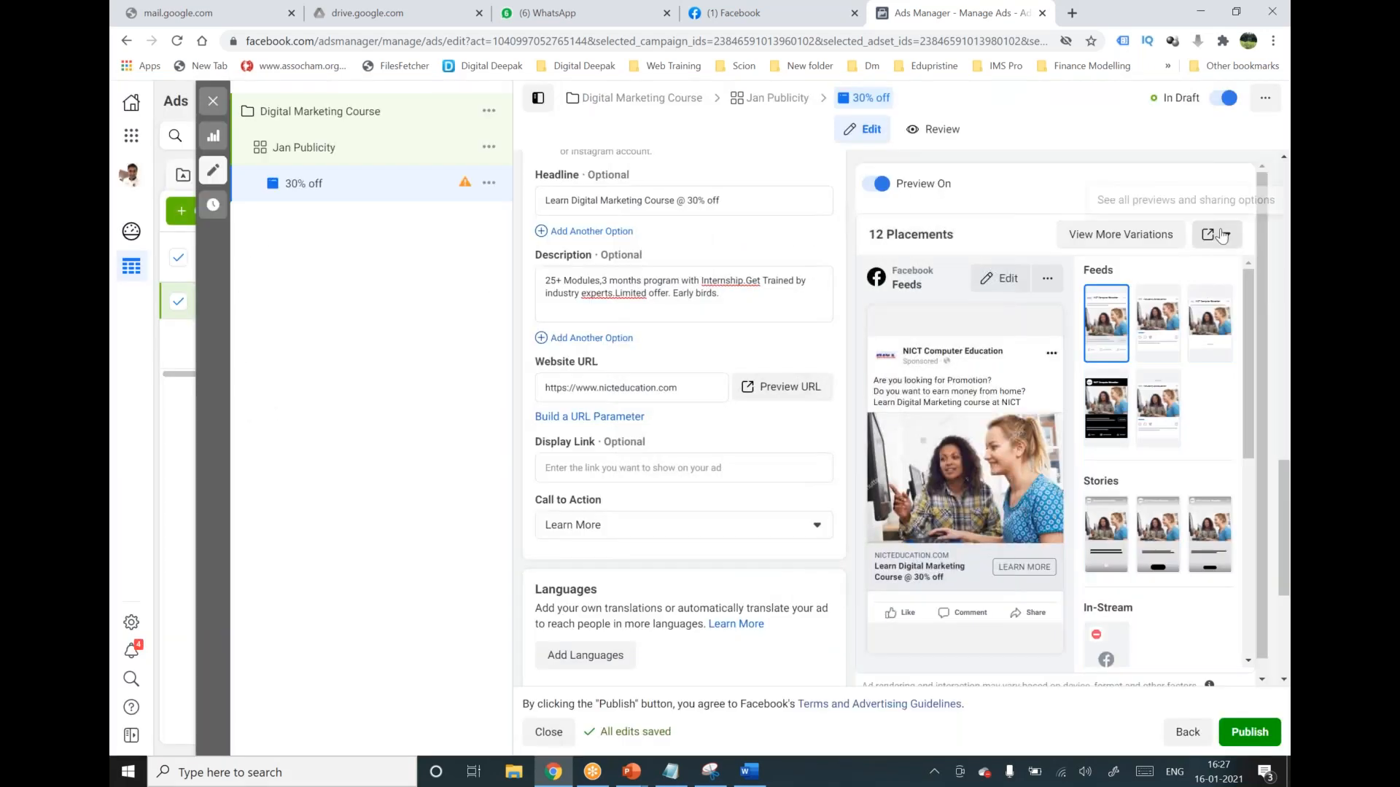
Reopen the overview of available placements and examine the ad previews down to Instagram Explore and Messenger Stories.
{"action": "left_click", "coordinate": [1141, 245]}
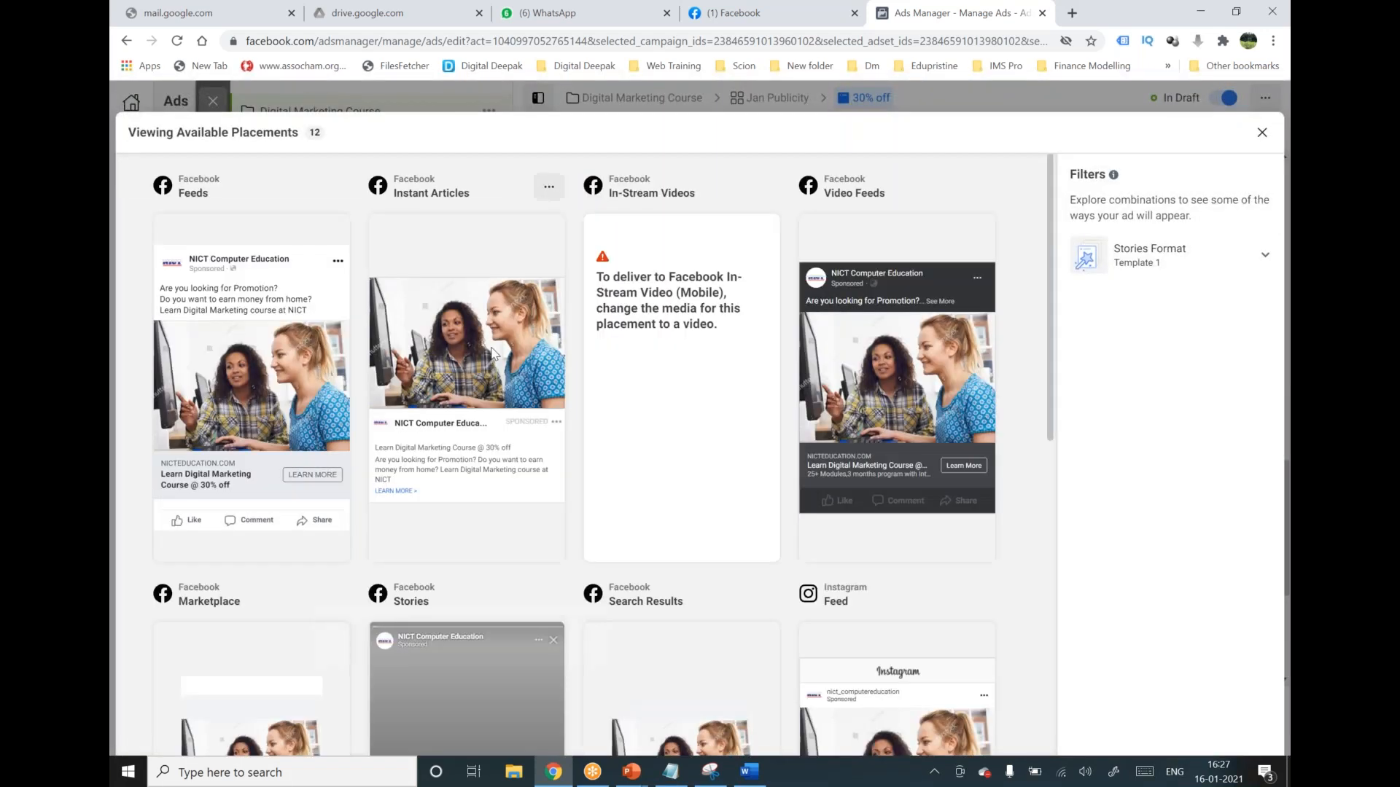
{"action": "scroll", "coordinate": [492, 354], "scroll_direction": "down", "scroll_amount": 5}
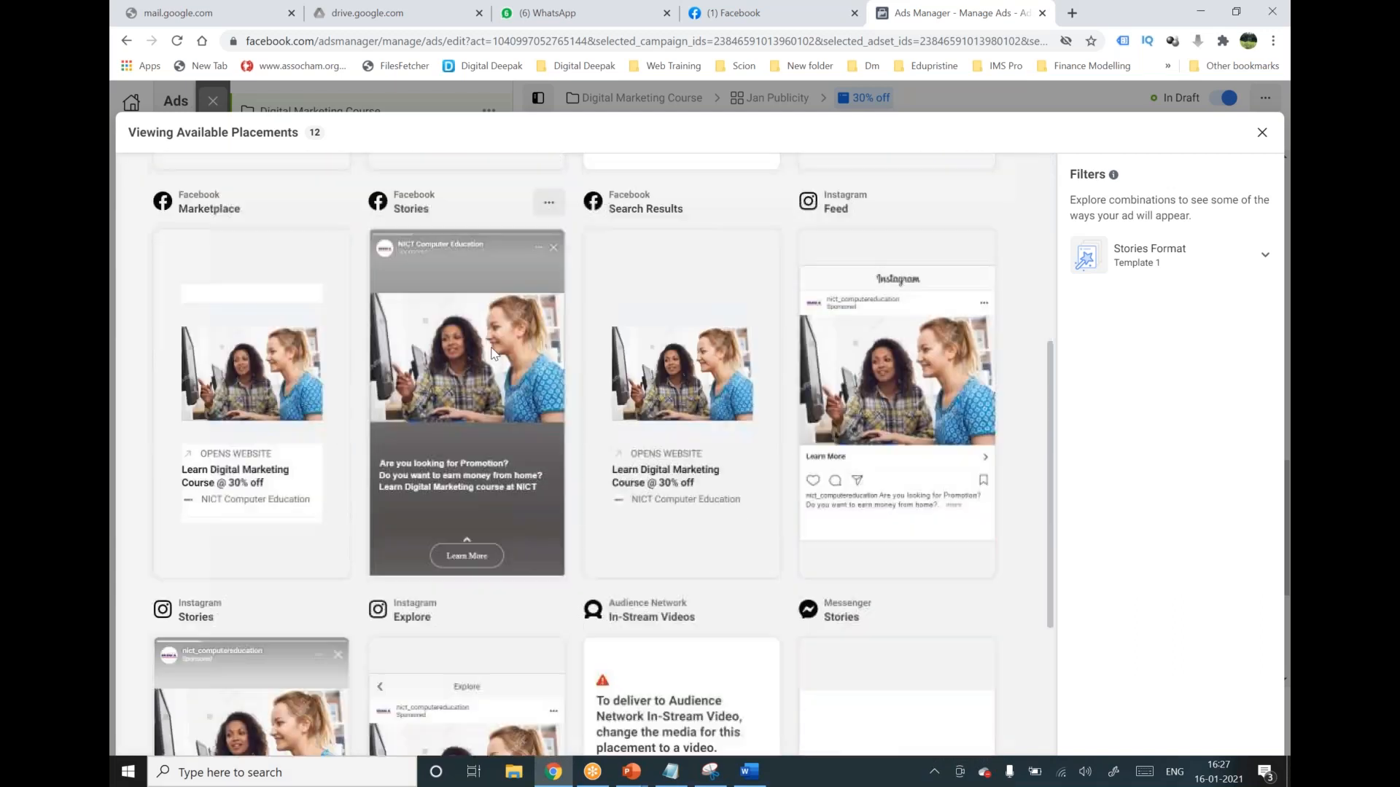
{"action": "scroll", "coordinate": [493, 353], "scroll_direction": "down", "scroll_amount": 4}
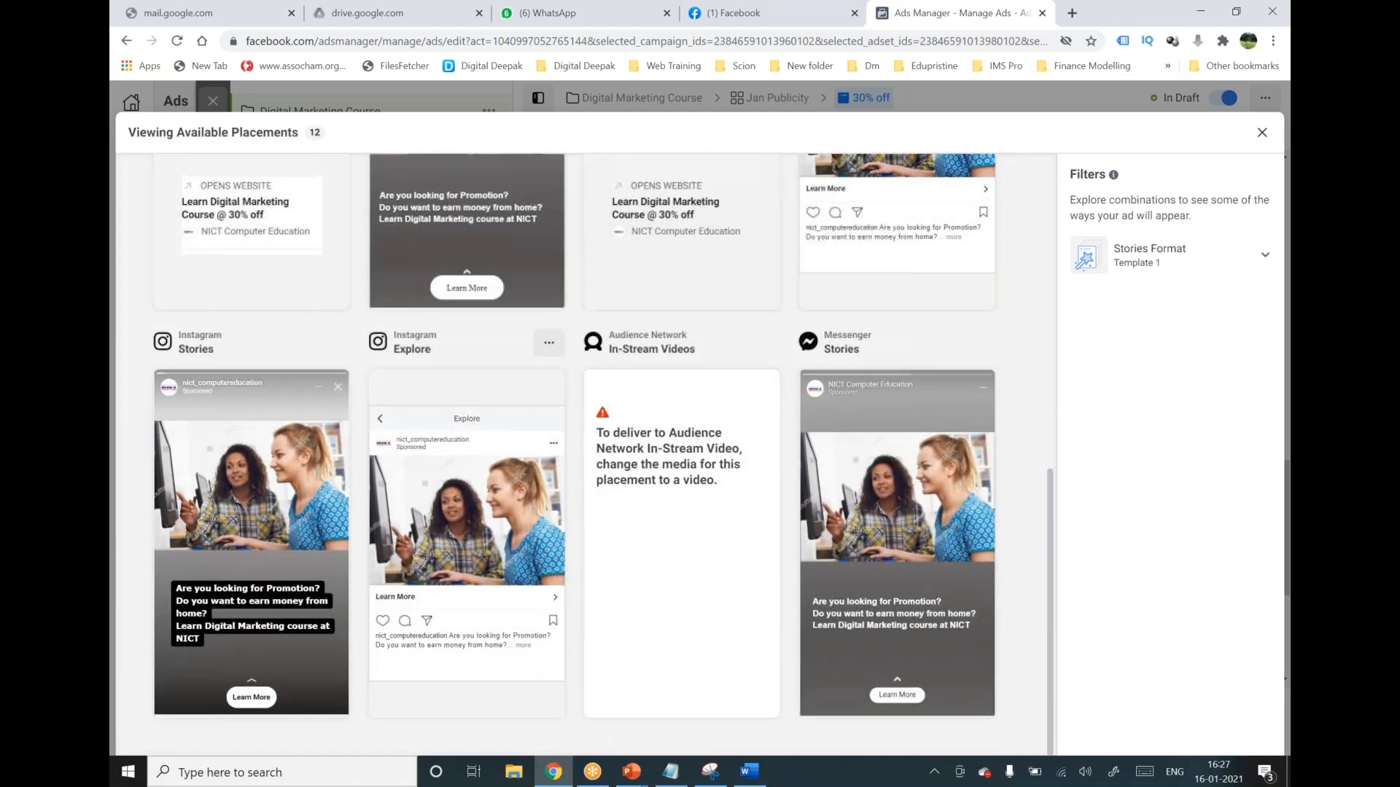
Look through the ad previews of all available placements once more and close the overview.
{"action": "scroll", "coordinate": [466, 510], "scroll_direction": "up", "scroll_amount": 4}
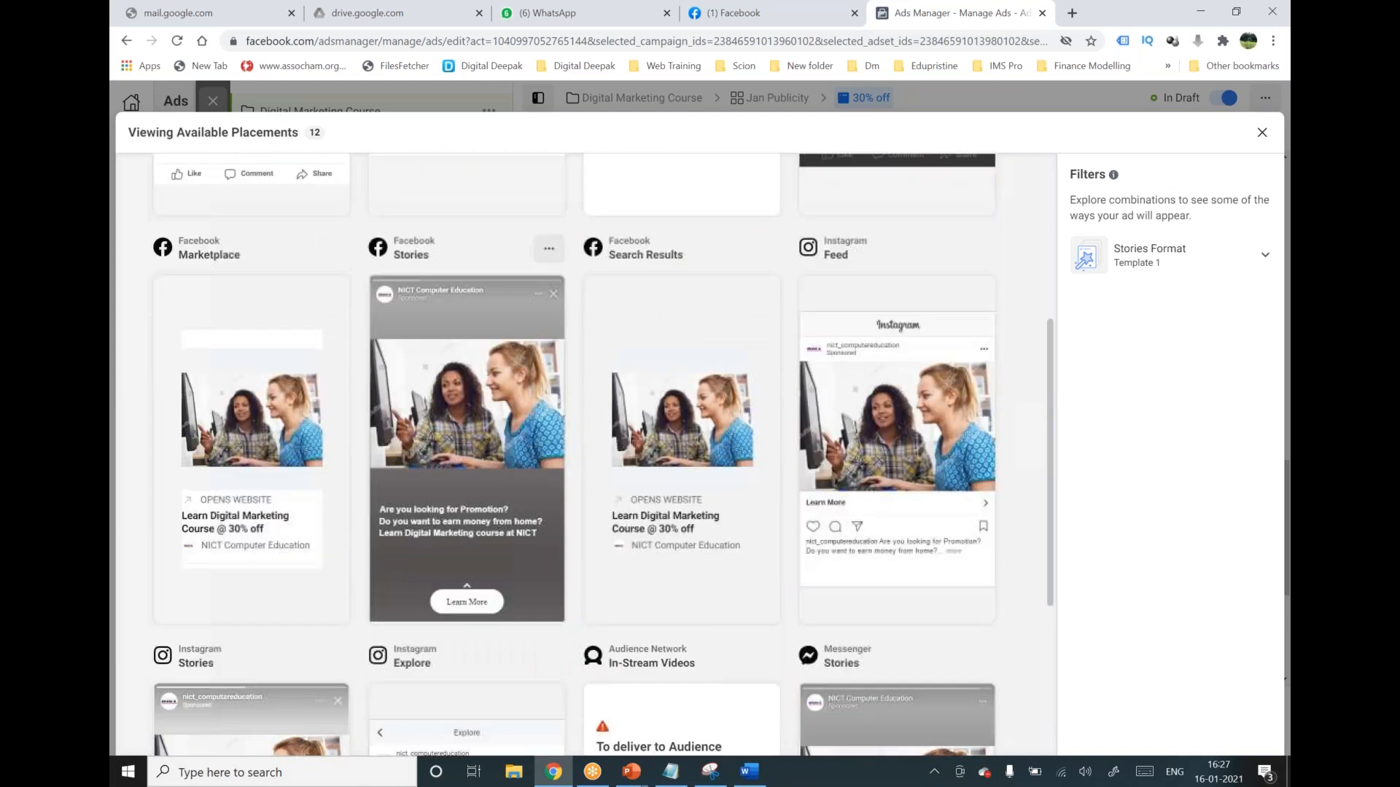
{"action": "scroll", "coordinate": [574, 452], "scroll_direction": "up", "scroll_amount": 5}
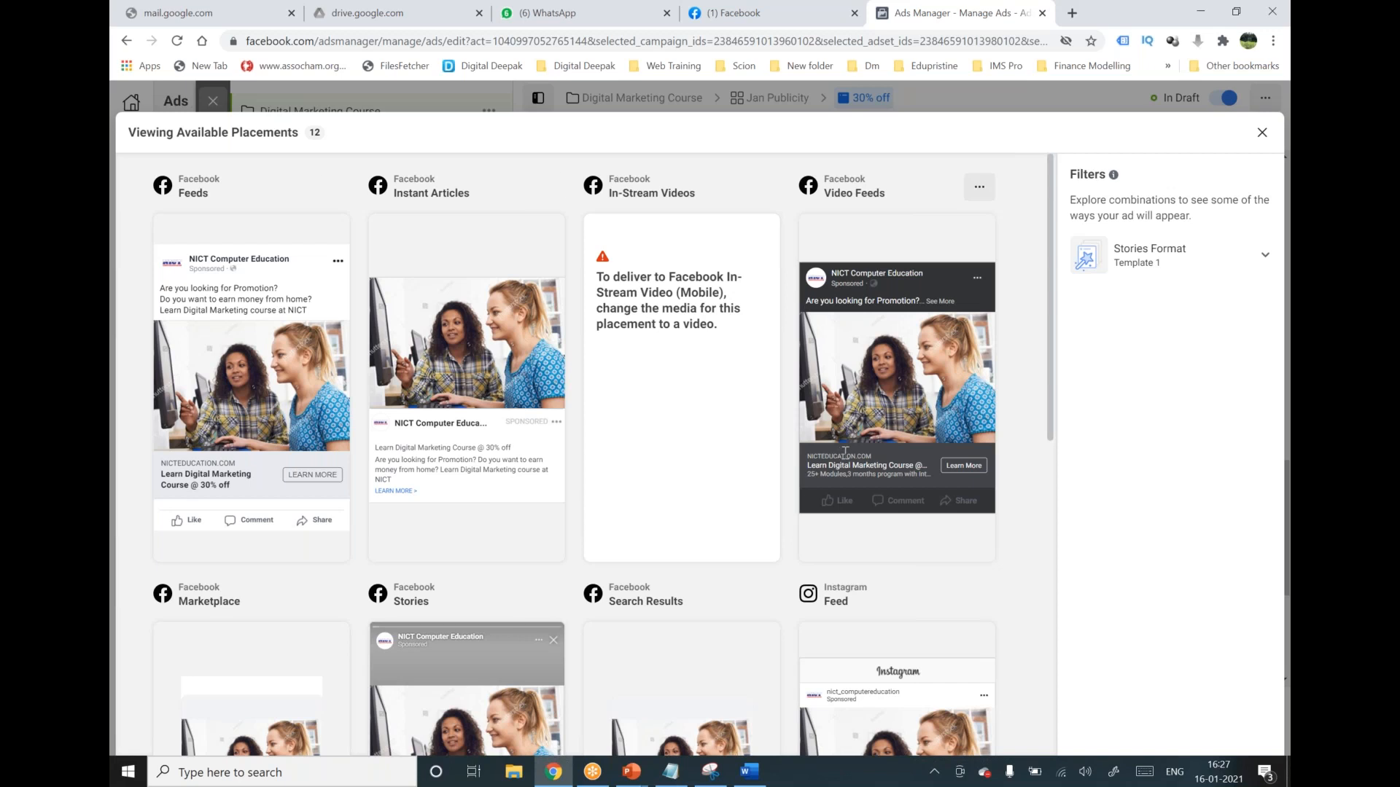
{"action": "scroll", "coordinate": [845, 451], "scroll_direction": "down", "scroll_amount": 9}
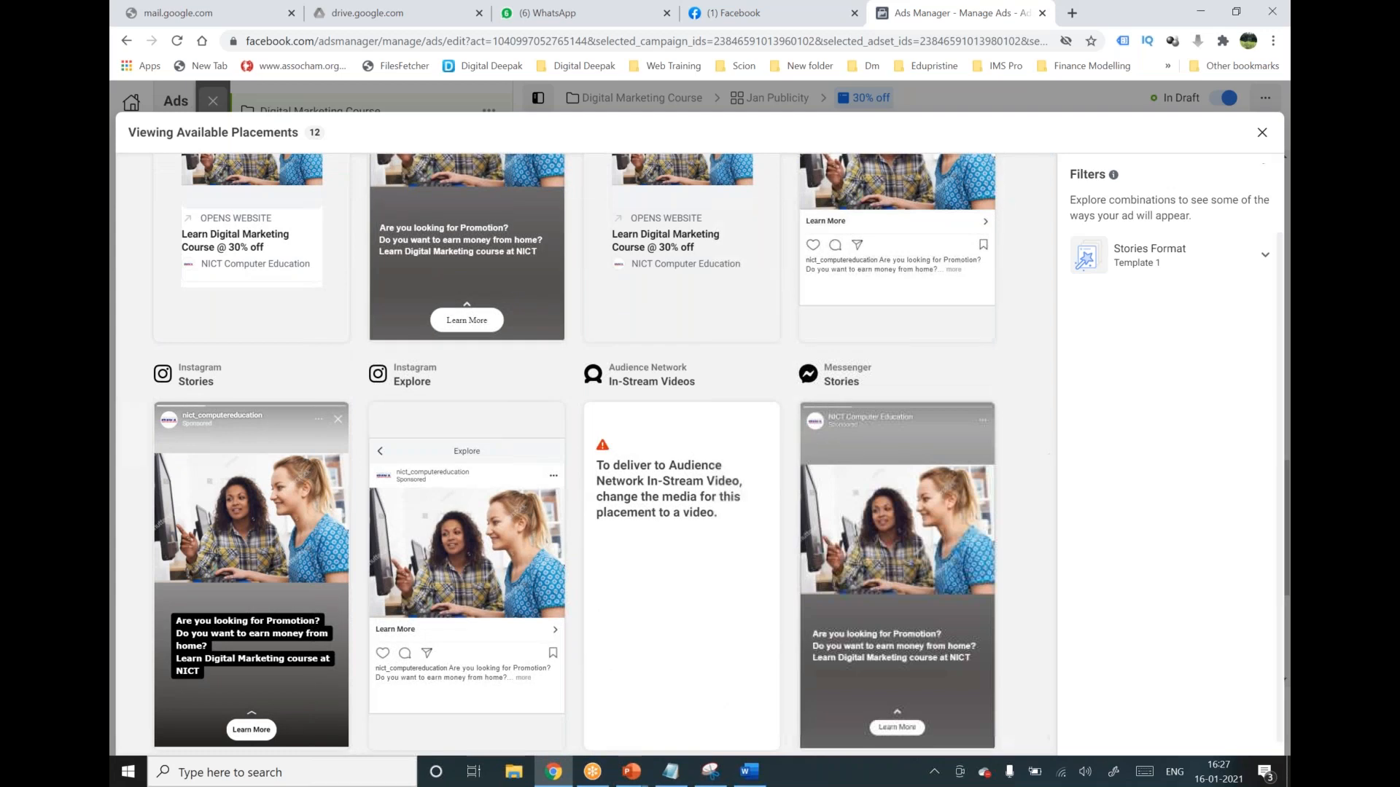
{"action": "left_click", "coordinate": [1261, 133]}
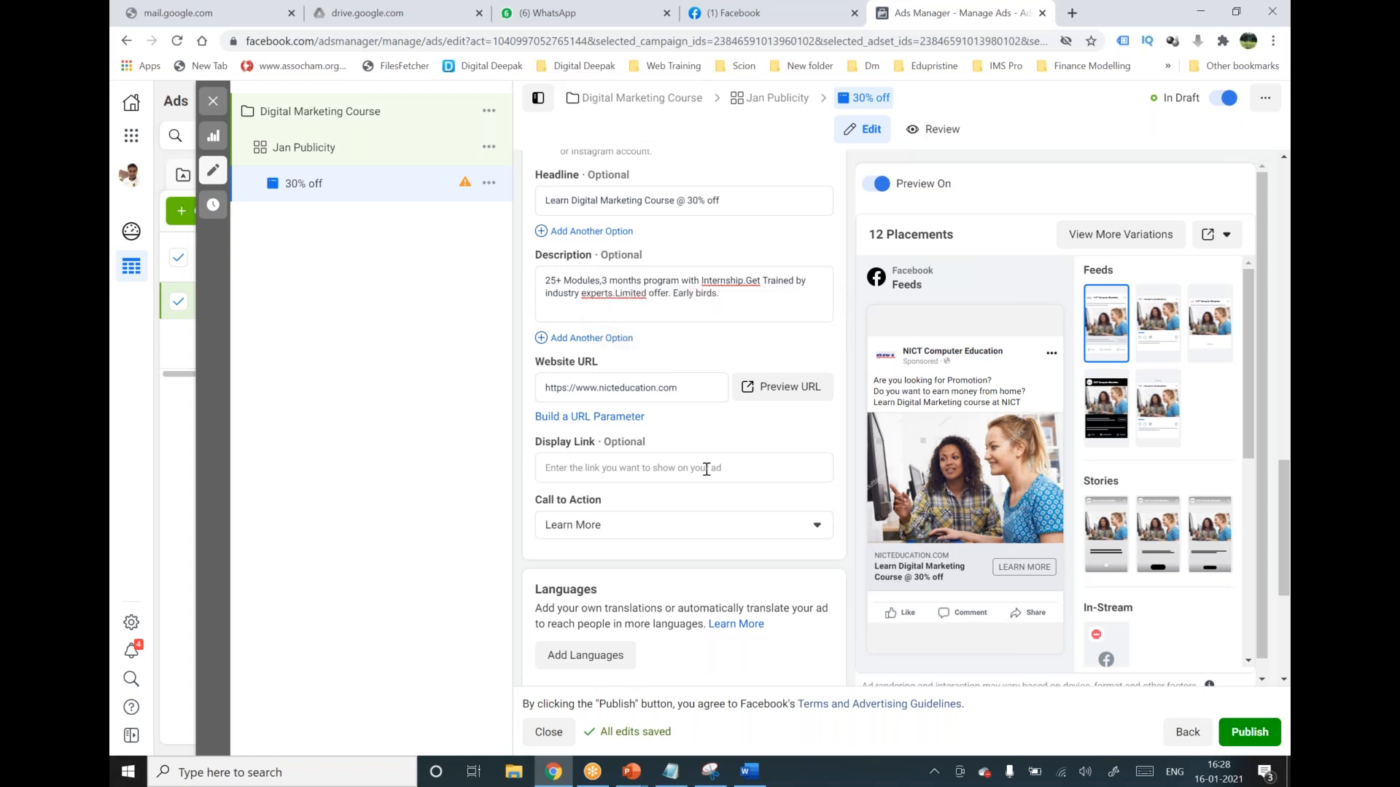
Look over the 30% off ad's setup from format and media to website URL, call to action and languages.
{"action": "scroll", "coordinate": [706, 469], "scroll_direction": "up", "scroll_amount": 10}
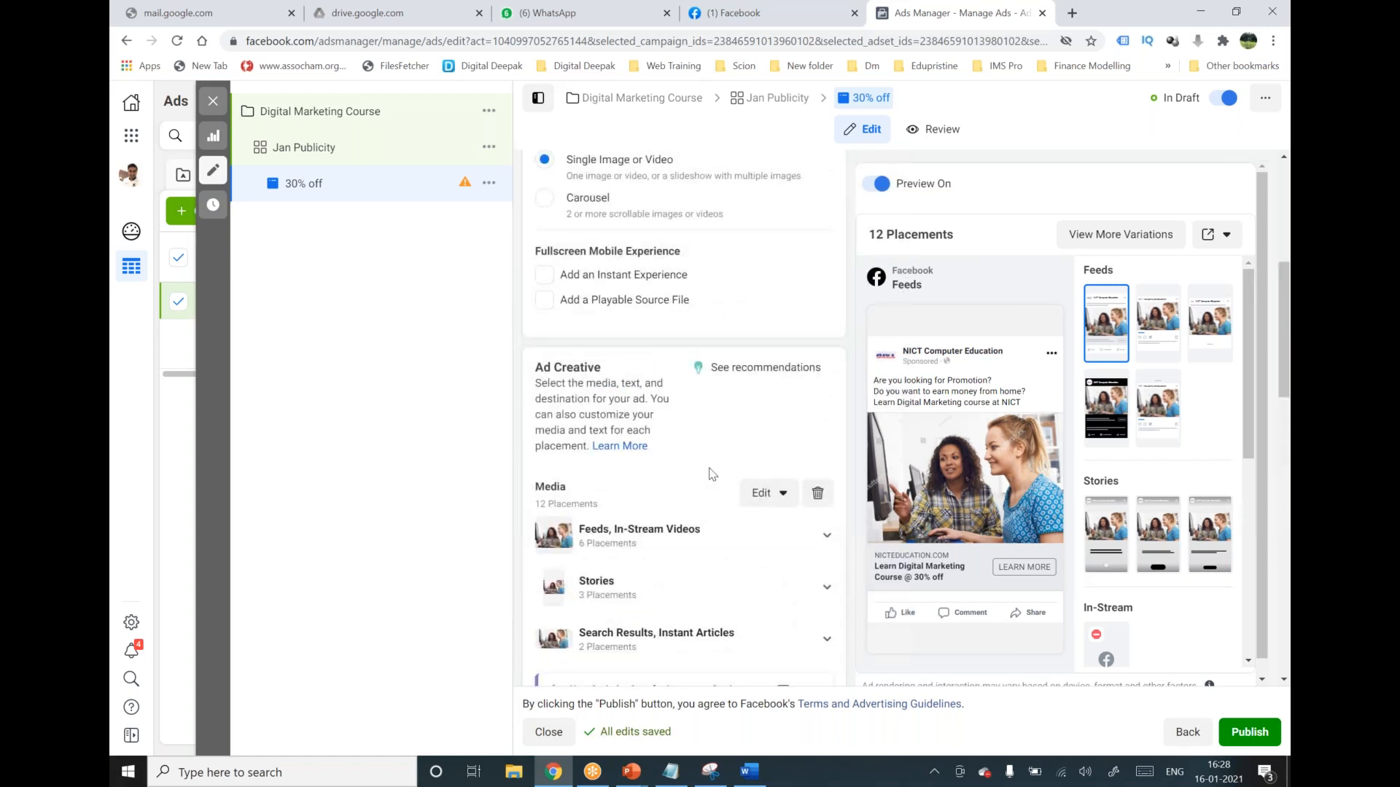
{"action": "scroll", "coordinate": [712, 474], "scroll_direction": "up", "scroll_amount": 5}
{"action": "scroll", "coordinate": [713, 474], "scroll_direction": "down", "scroll_amount": 15}
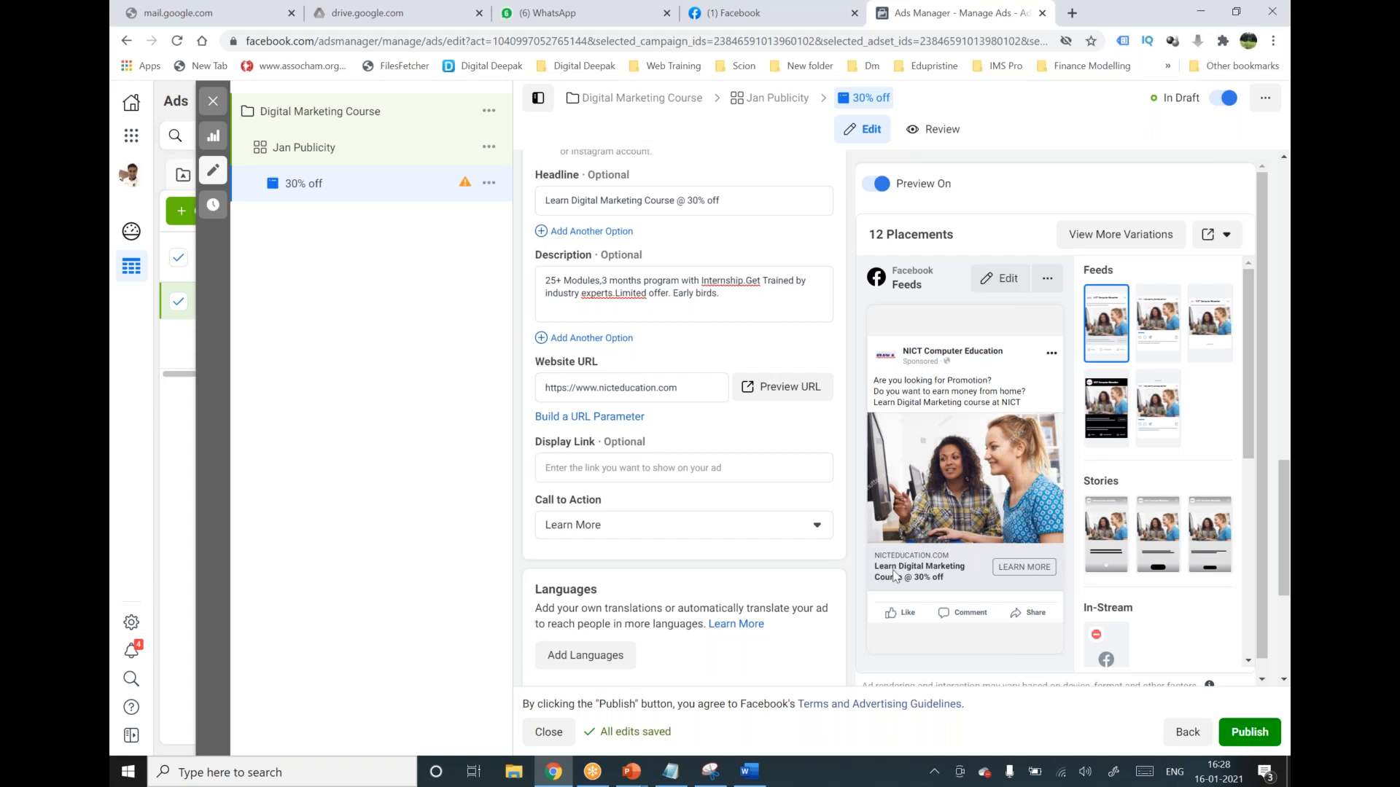
{"action": "scroll", "coordinate": [883, 572], "scroll_direction": "down", "scroll_amount": 3}
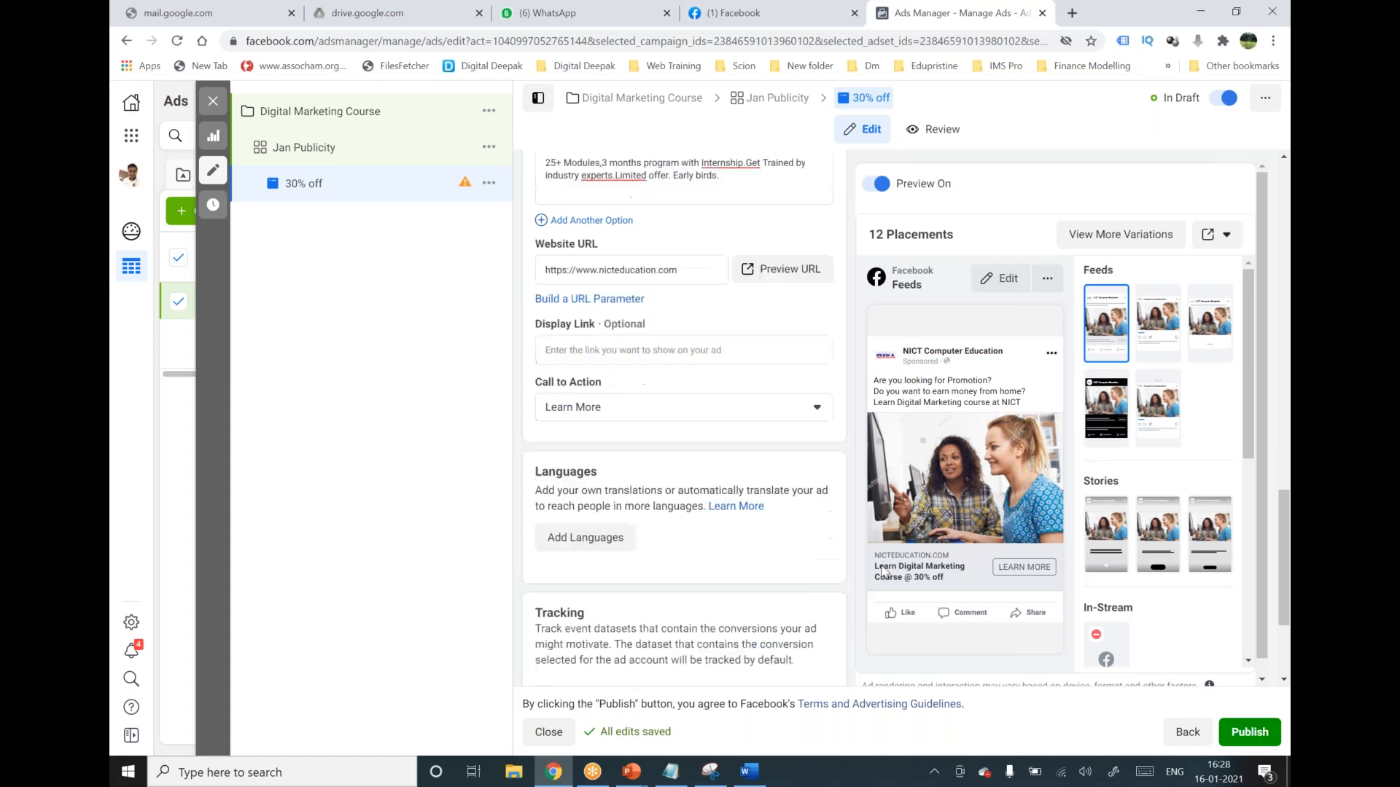
Open the ad's review summary and examine its details and the Mobile News Feed preview.
{"action": "left_click", "coordinate": [940, 129]}
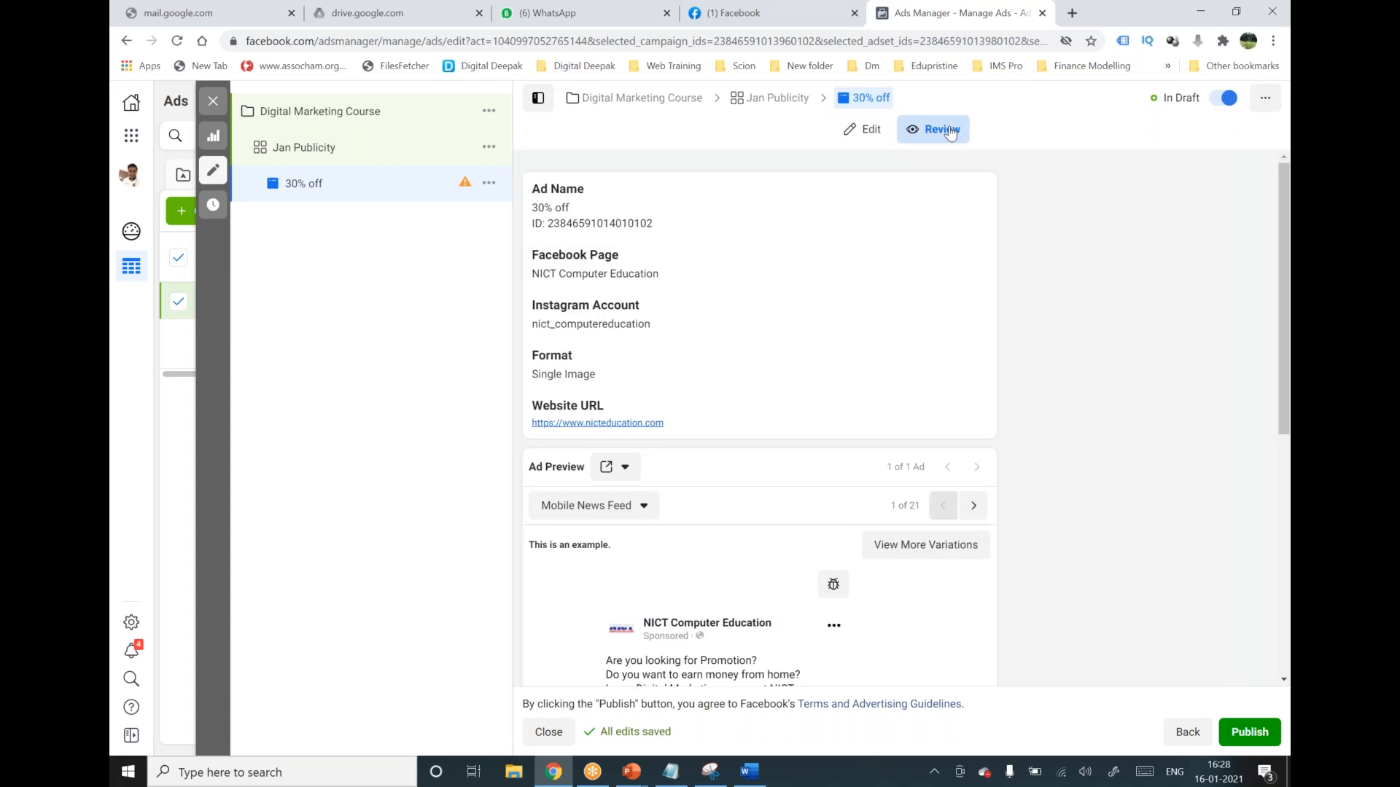
{"action": "scroll", "coordinate": [1006, 283], "scroll_direction": "down", "scroll_amount": 1}
{"action": "scroll", "coordinate": [1005, 283], "scroll_direction": "down", "scroll_amount": 2}
{"action": "scroll", "coordinate": [1005, 283], "scroll_direction": "up", "scroll_amount": 3}
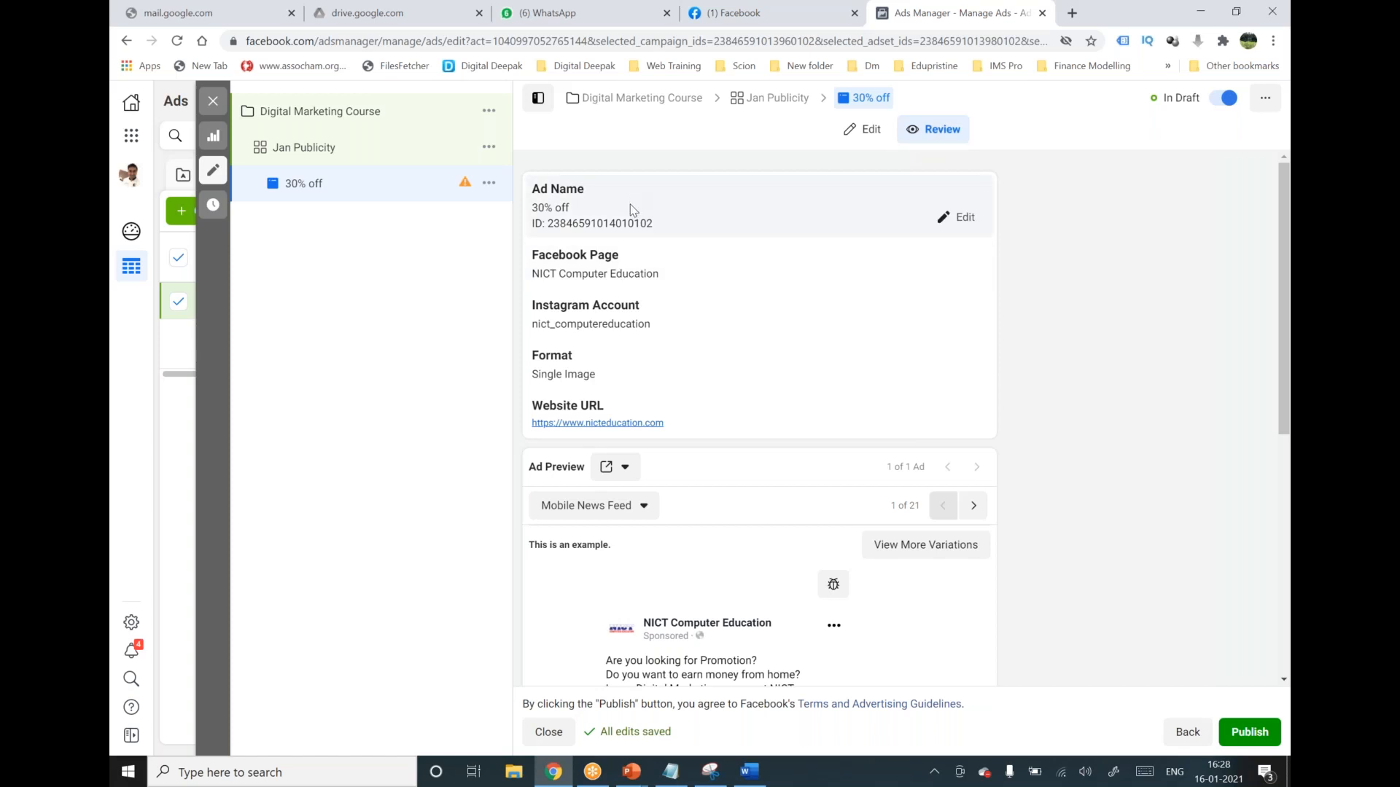
{"action": "scroll", "coordinate": [630, 204], "scroll_direction": "down", "scroll_amount": 3}
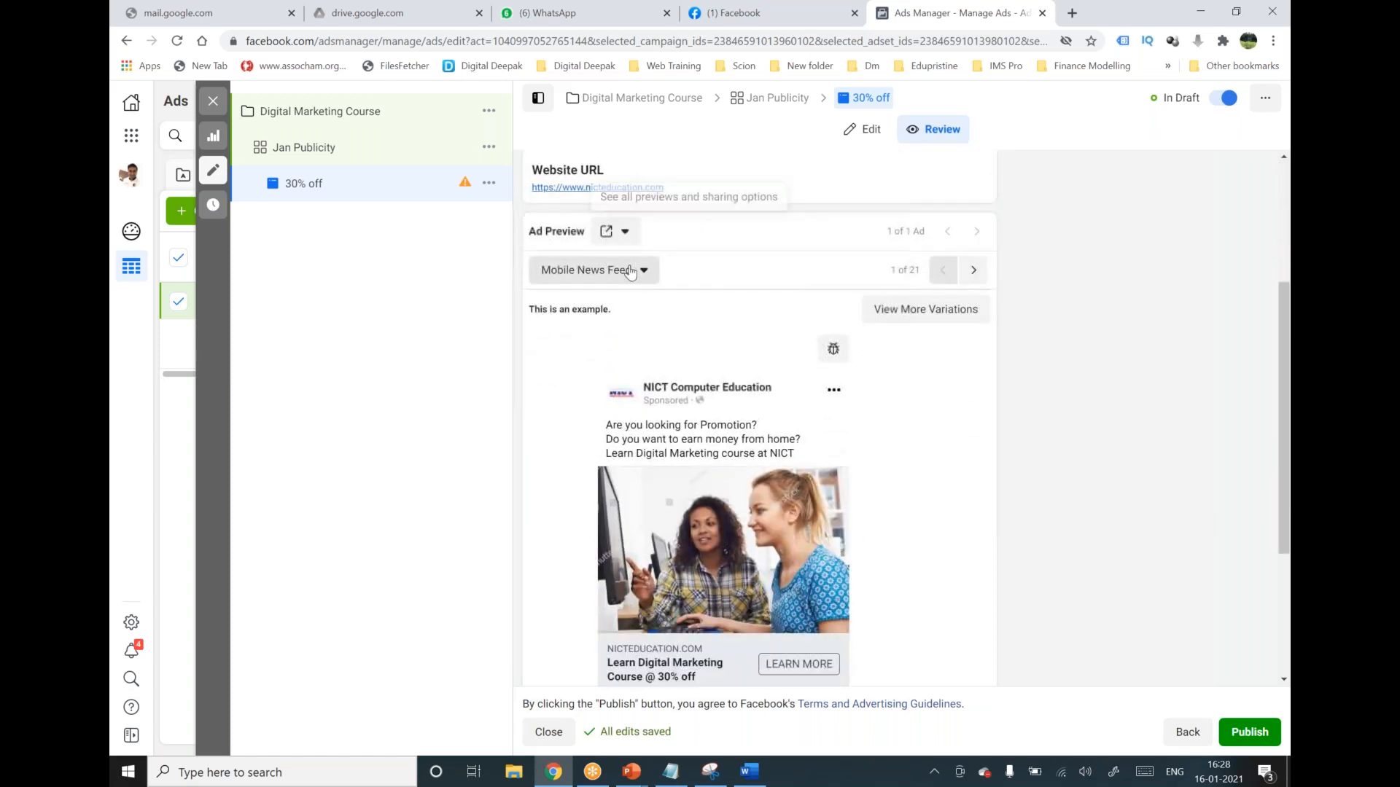
{"action": "scroll", "coordinate": [729, 409], "scroll_direction": "down", "scroll_amount": 3}
{"action": "scroll", "coordinate": [767, 481], "scroll_direction": "up", "scroll_amount": 2}
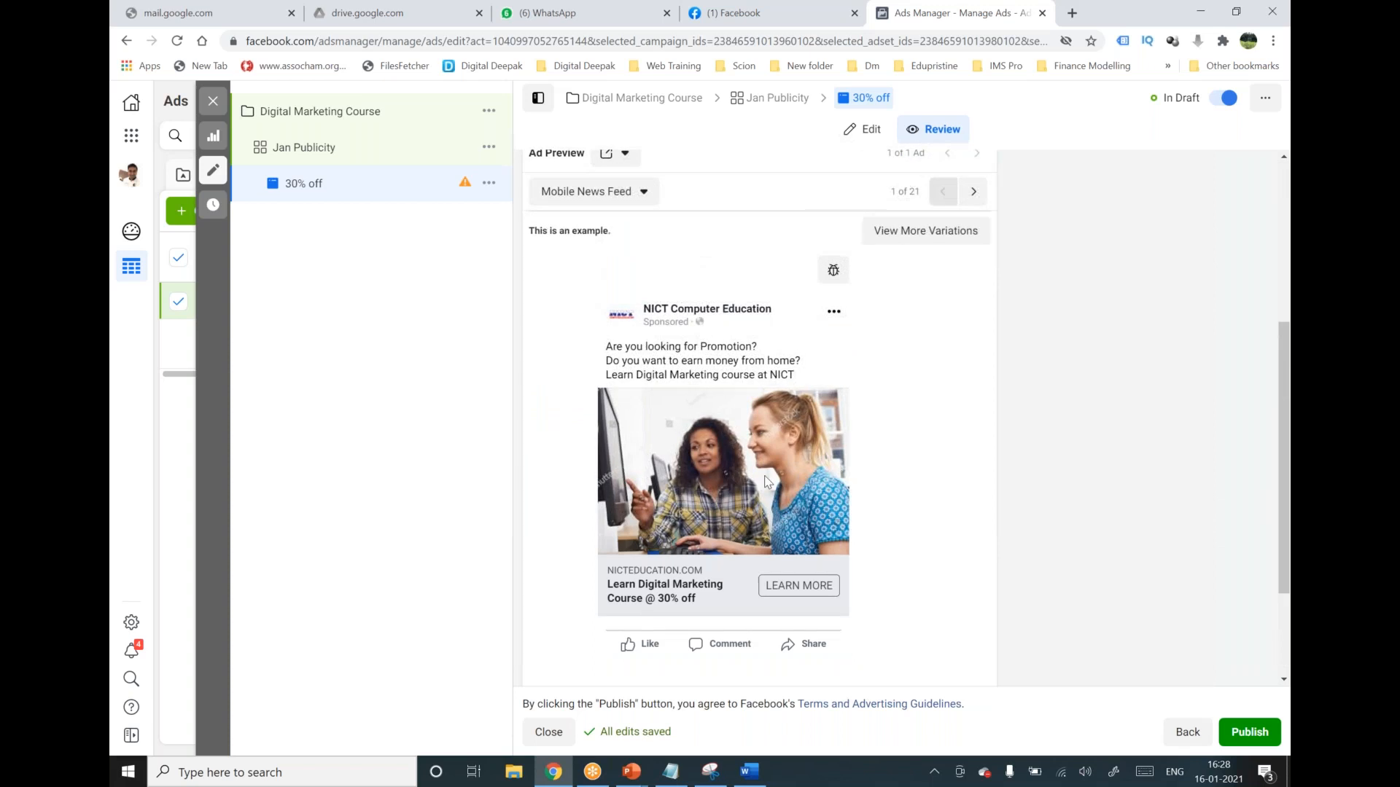
Switch the review's ad preview to Desktop News Feed and examine its primary text, image, headline and call to action.
{"action": "left_click", "coordinate": [647, 201]}
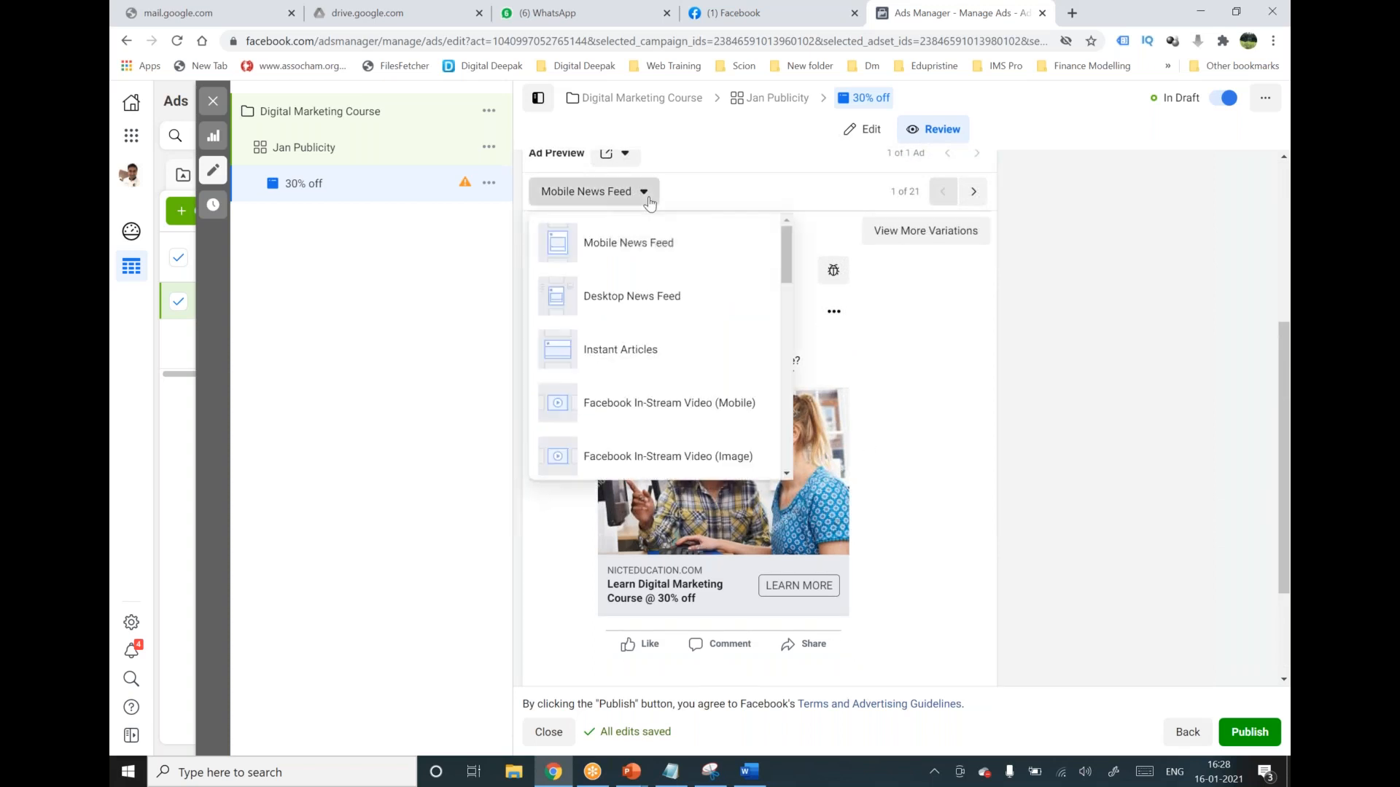
{"action": "left_click", "coordinate": [643, 304]}
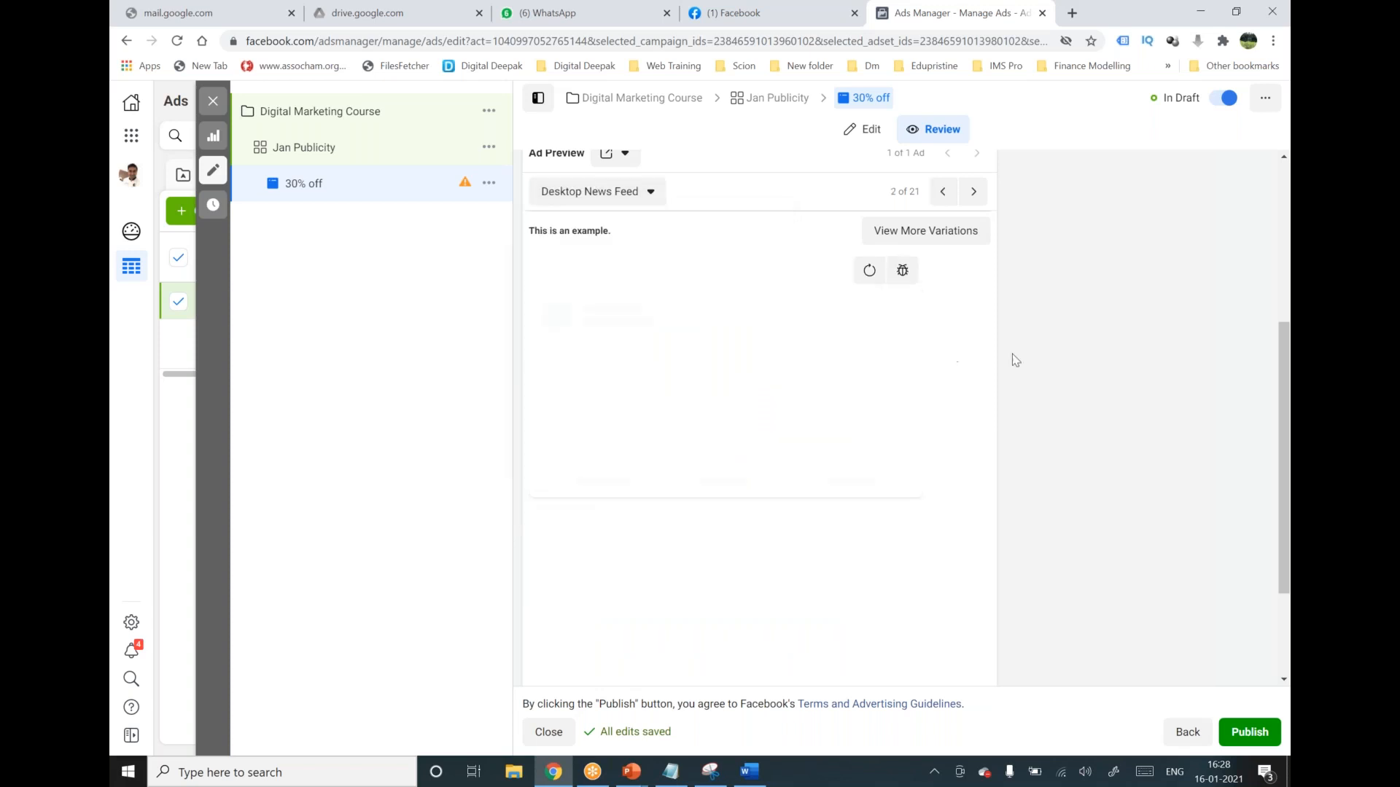
{"action": "scroll", "coordinate": [1088, 362], "scroll_direction": "down", "scroll_amount": 1}
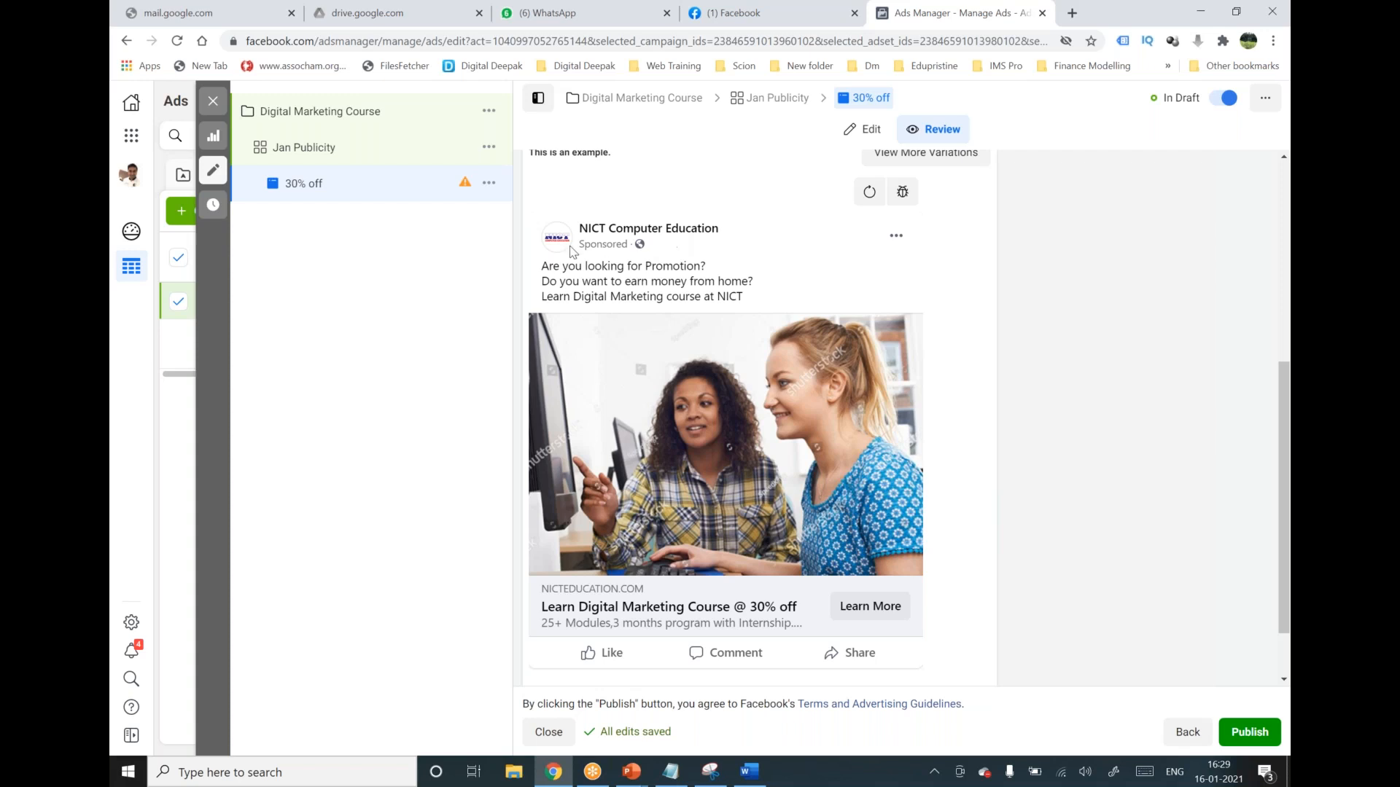
{"action": "left_click_drag", "start_coordinate": [548, 269], "coordinate": [694, 299]}
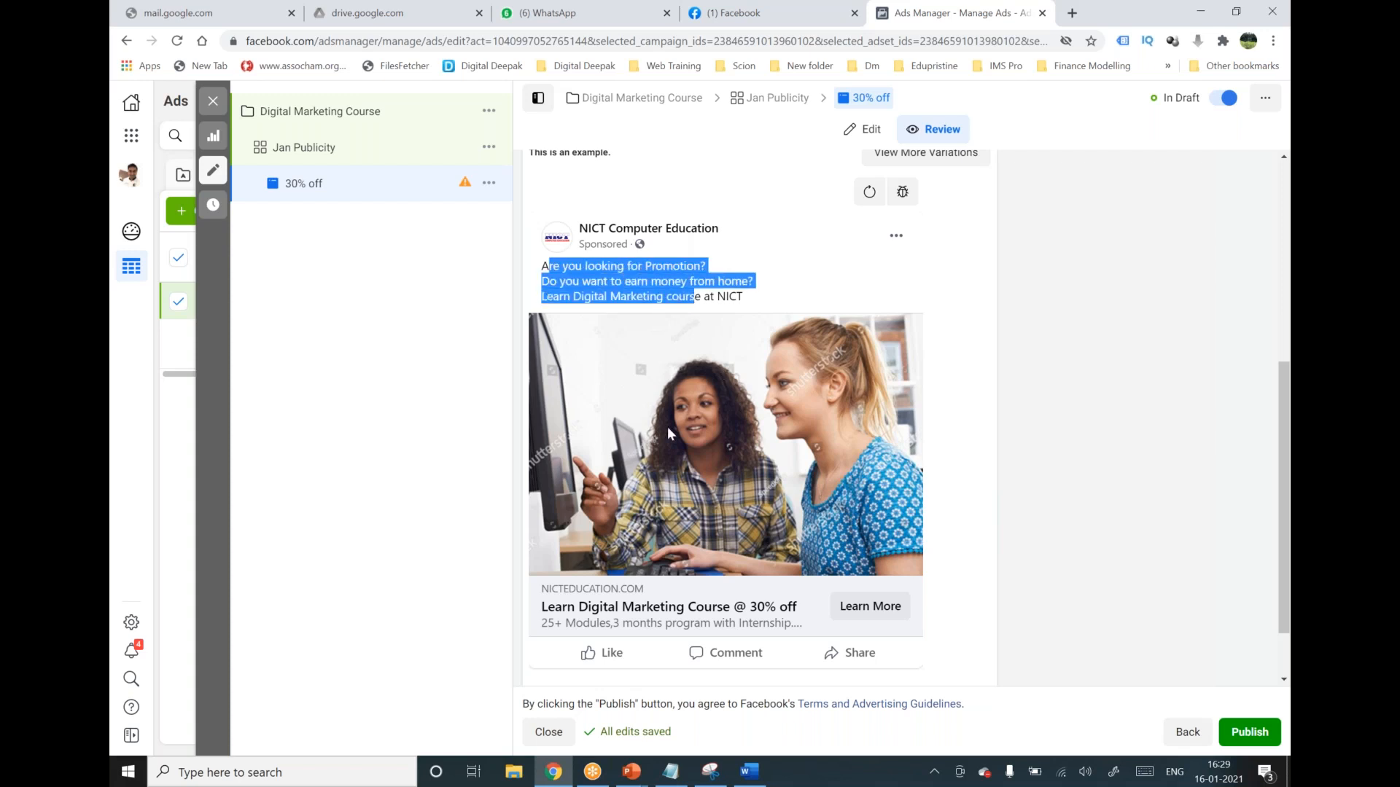
{"action": "scroll", "coordinate": [667, 427], "scroll_direction": "down", "scroll_amount": 1}
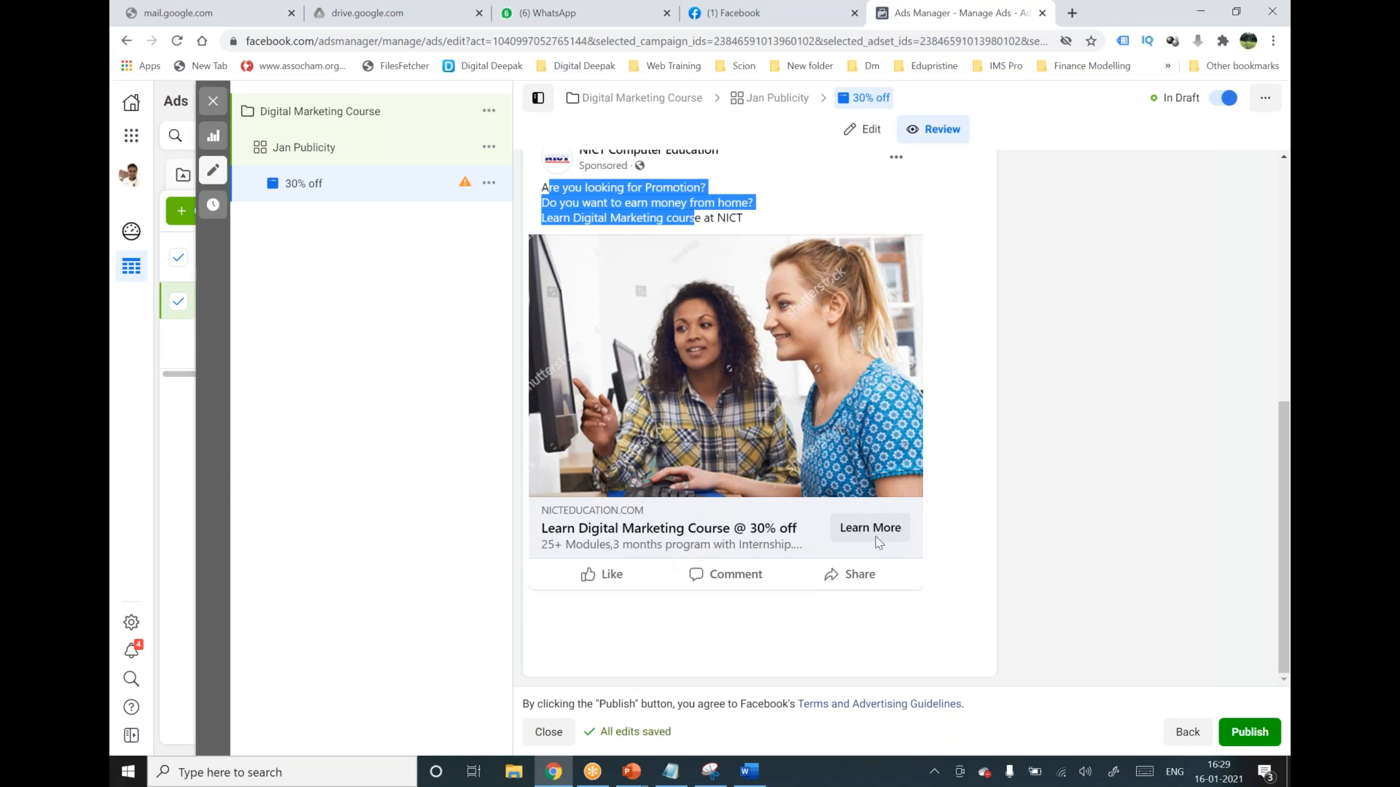
{"action": "left_click", "coordinate": [989, 441]}
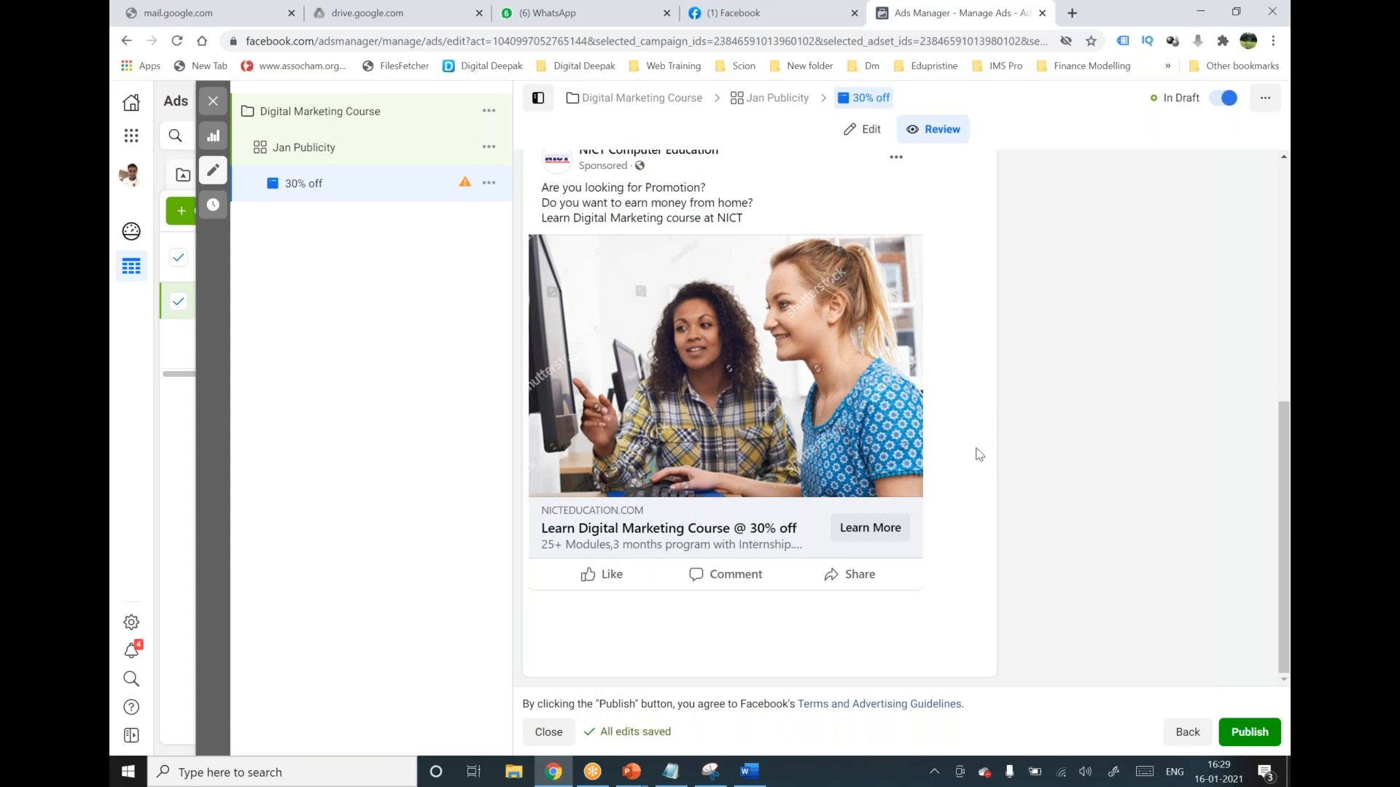
{"action": "scroll", "coordinate": [979, 454], "scroll_direction": "up", "scroll_amount": 1}
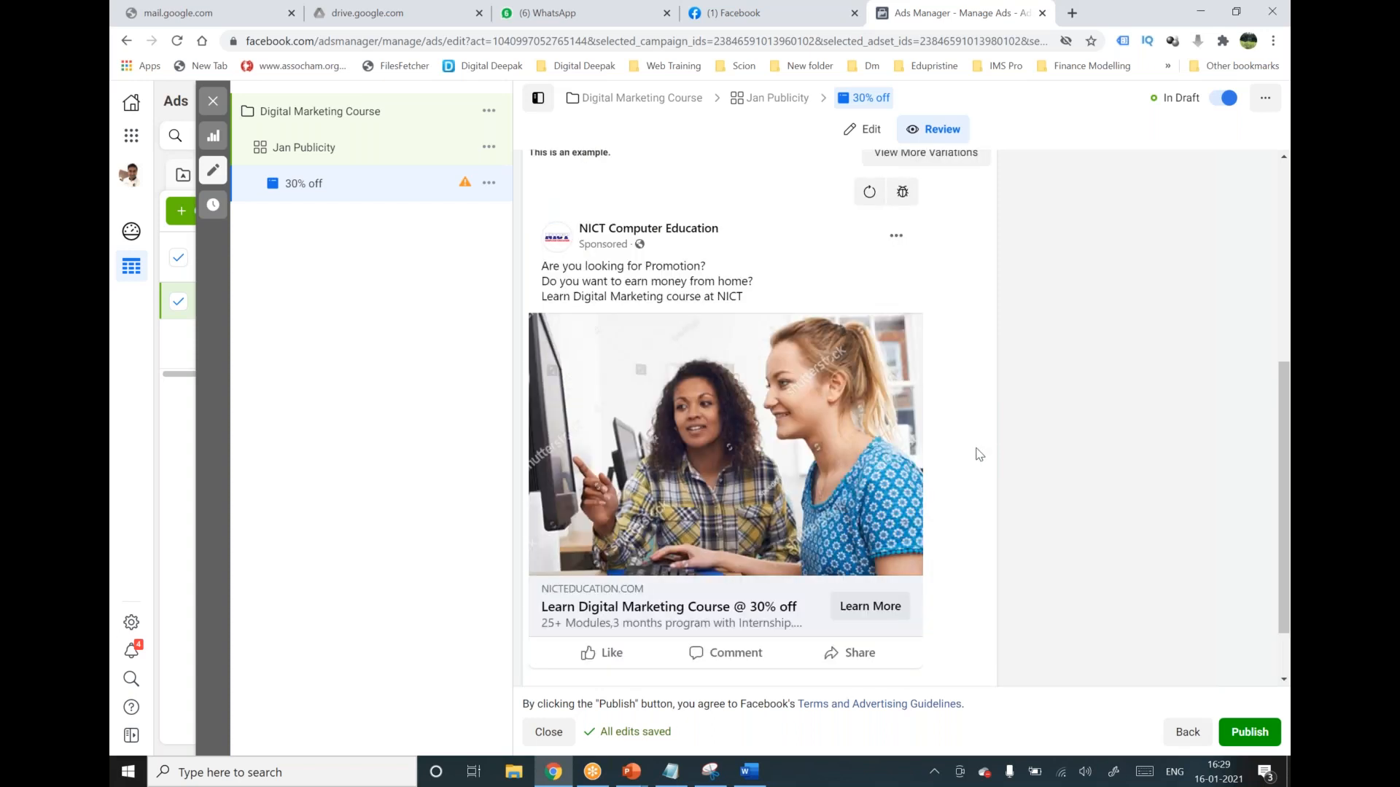
Find the sponsored Accenture in India post in the Facebook feed for comparison, and return to the ad preview in Ads Manager.
{"action": "left_click", "coordinate": [721, 14]}
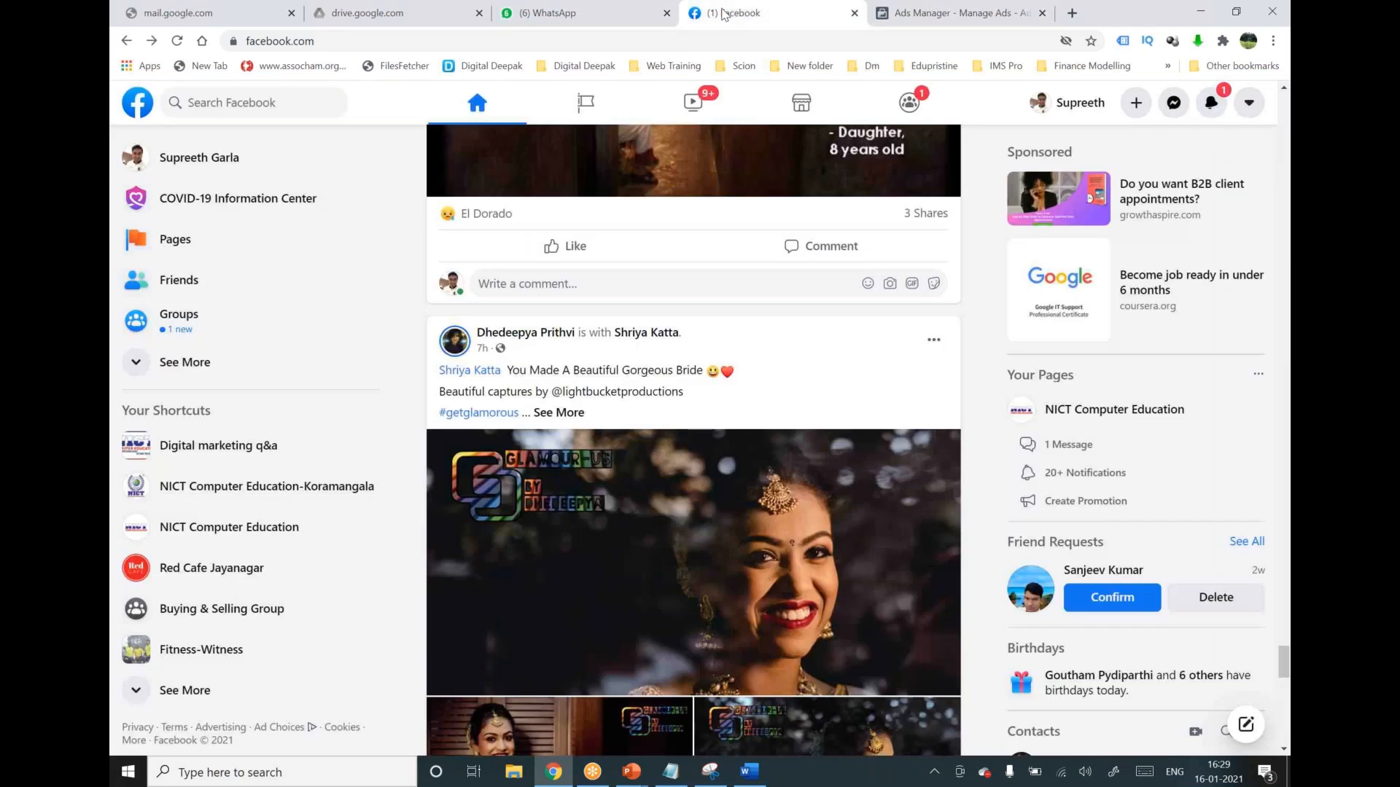
{"action": "scroll", "coordinate": [881, 629], "scroll_direction": "down", "scroll_amount": 12}
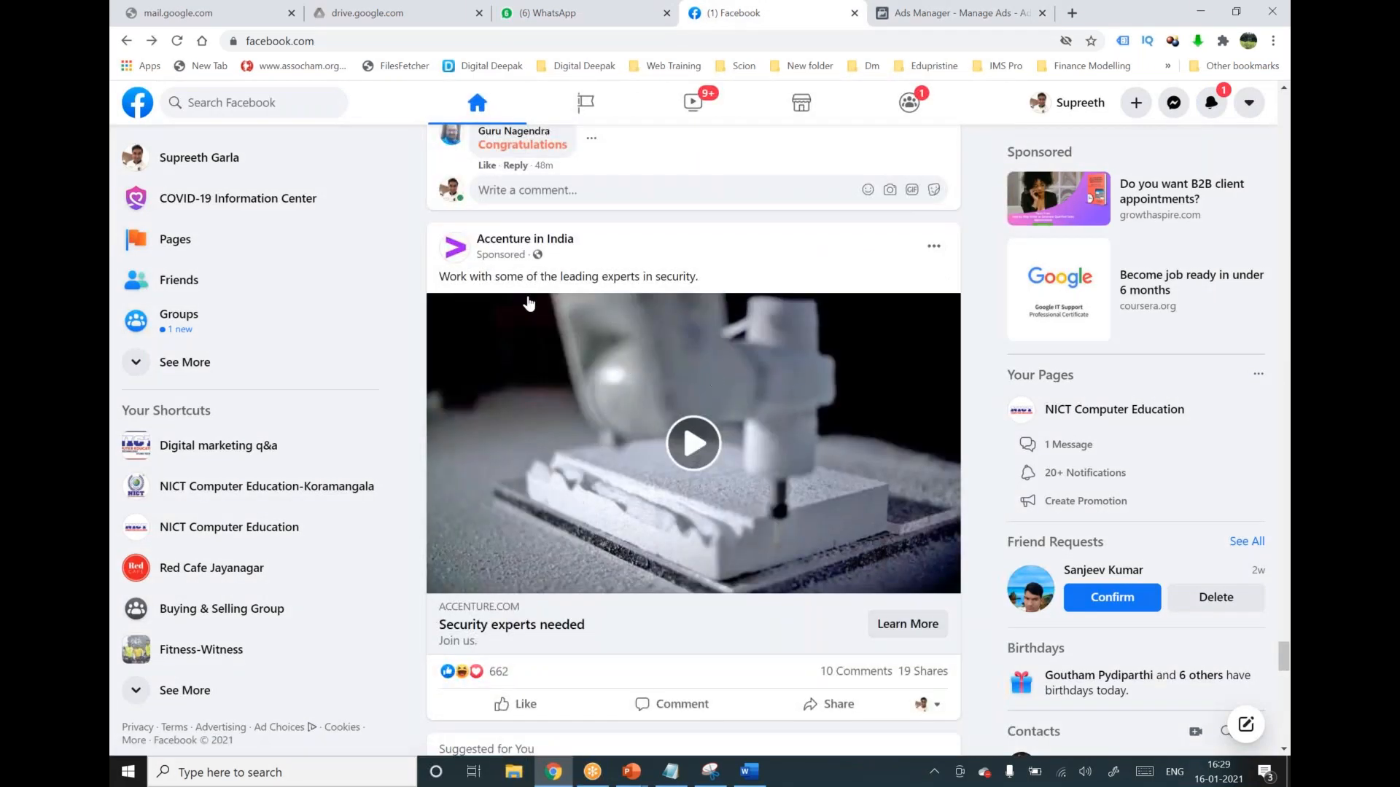
{"action": "left_click_drag", "start_coordinate": [506, 276], "coordinate": [697, 272]}
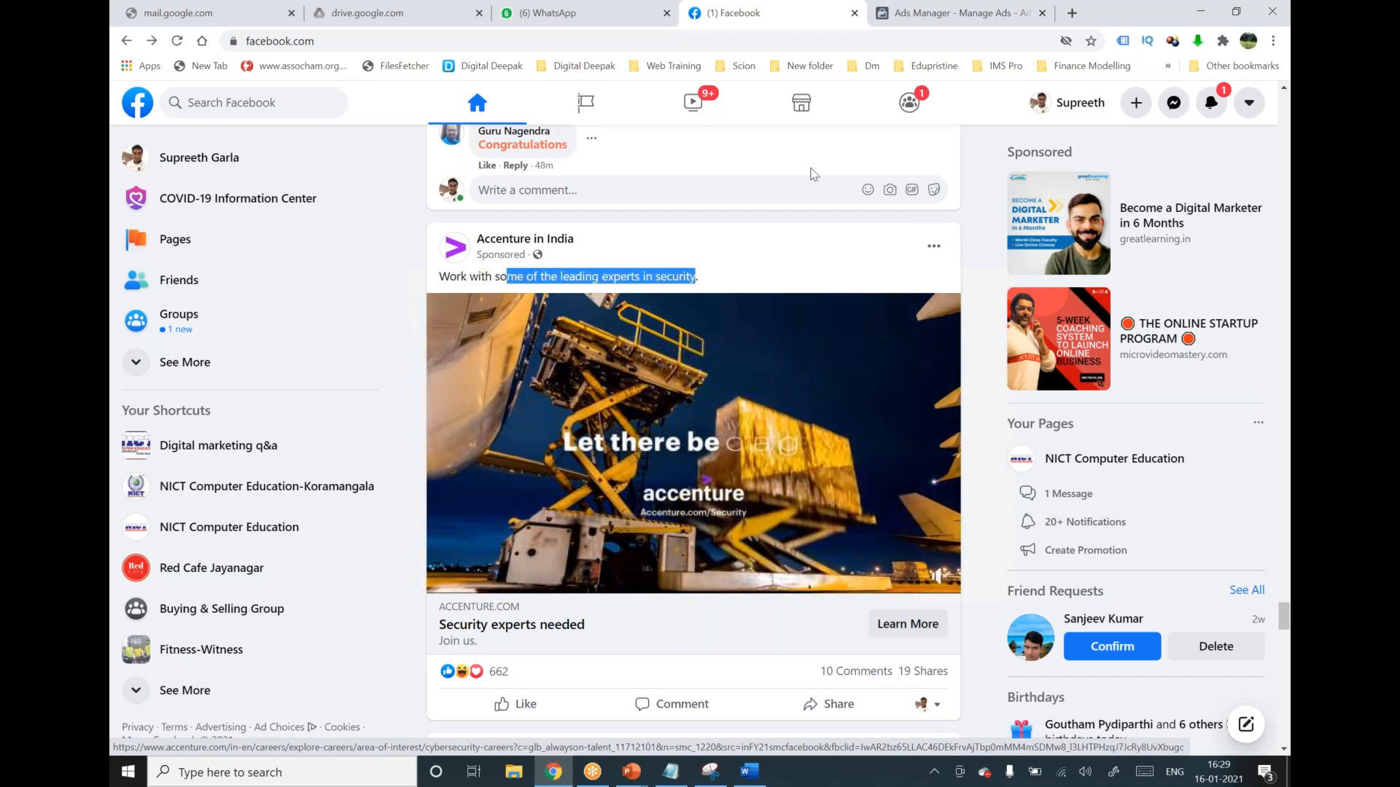
{"action": "left_click", "coordinate": [911, 13]}
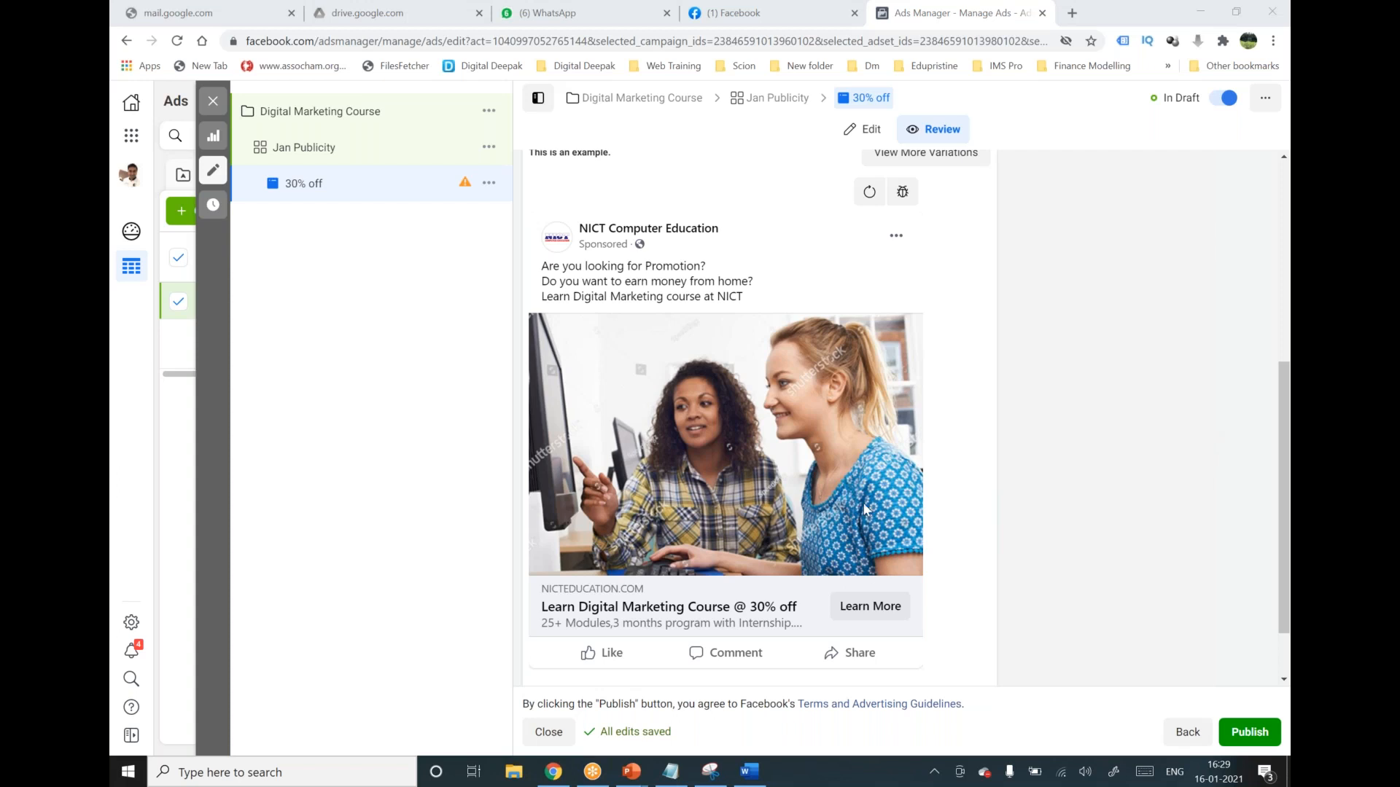
{"action": "scroll", "coordinate": [866, 509], "scroll_direction": "down", "scroll_amount": 2}
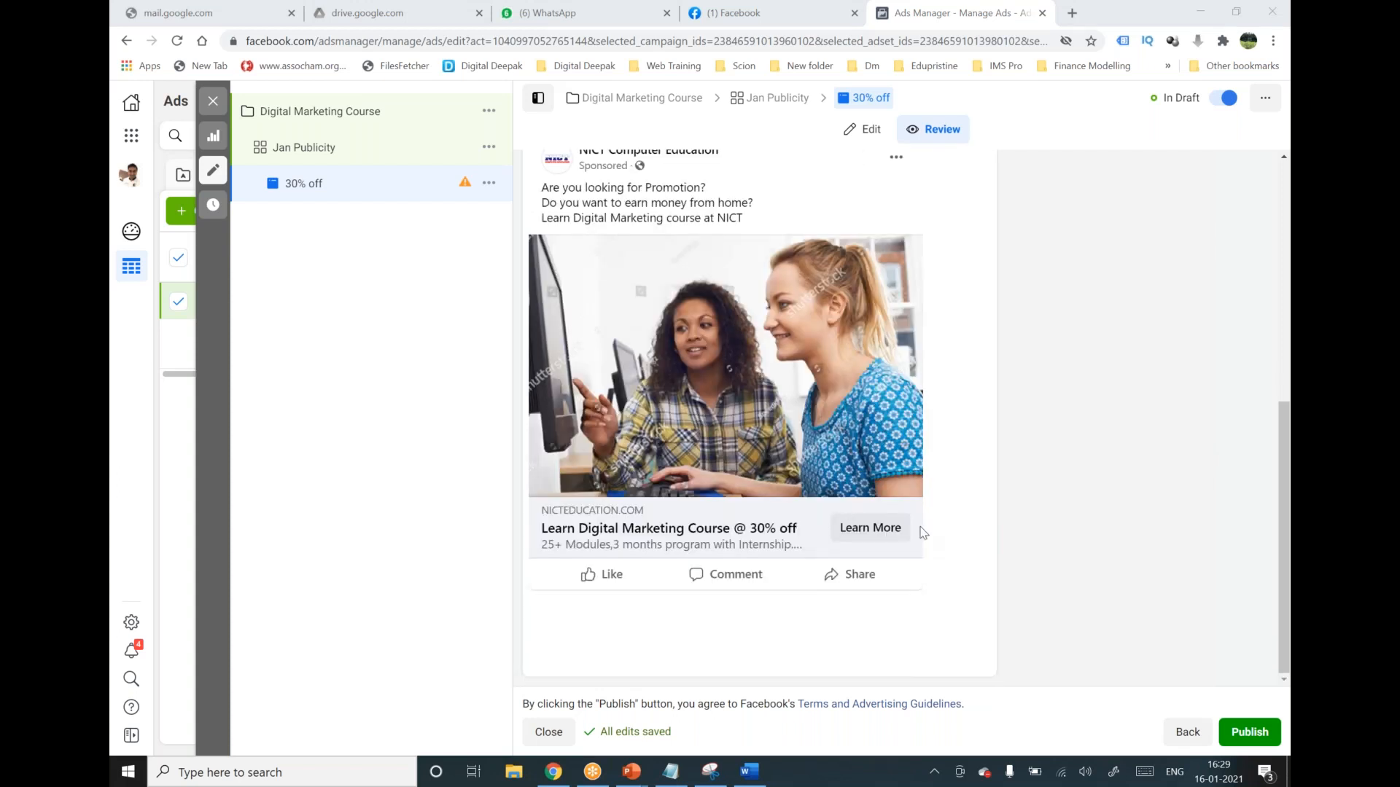
{"action": "left_click", "coordinate": [376, 201]}
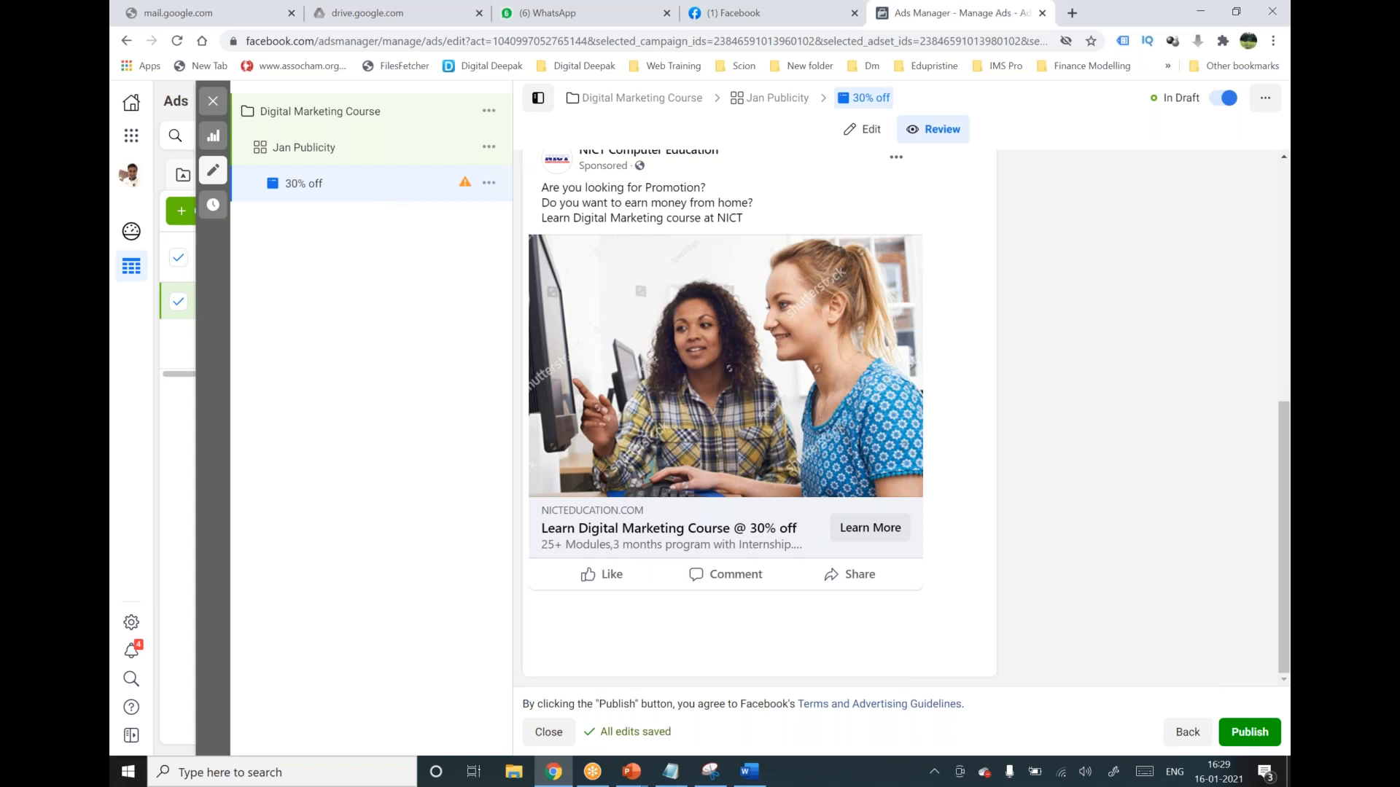
Return to editing the 30% off ad and set its call to action to Contact Us.
{"action": "left_click", "coordinate": [871, 131]}
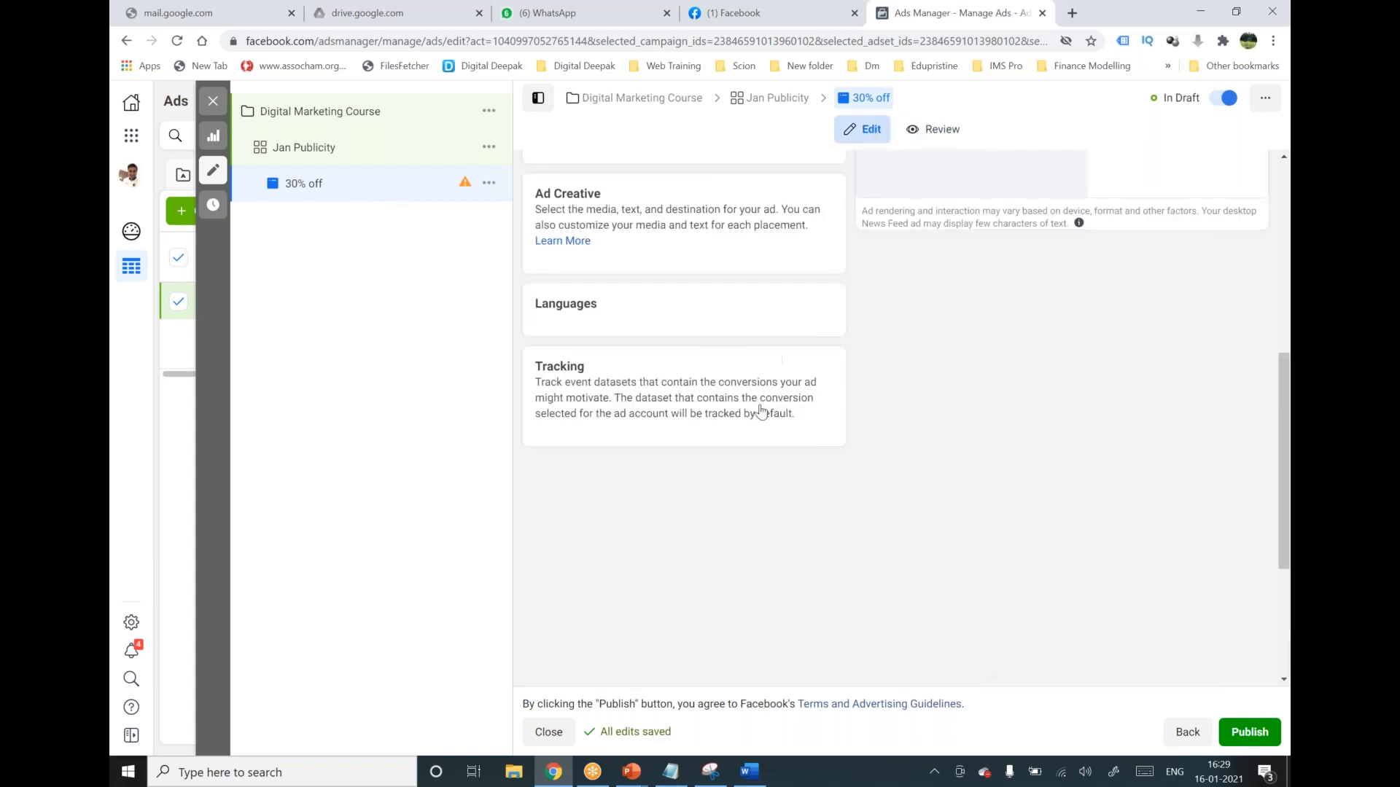
{"action": "scroll", "coordinate": [753, 480], "scroll_direction": "down", "scroll_amount": 10}
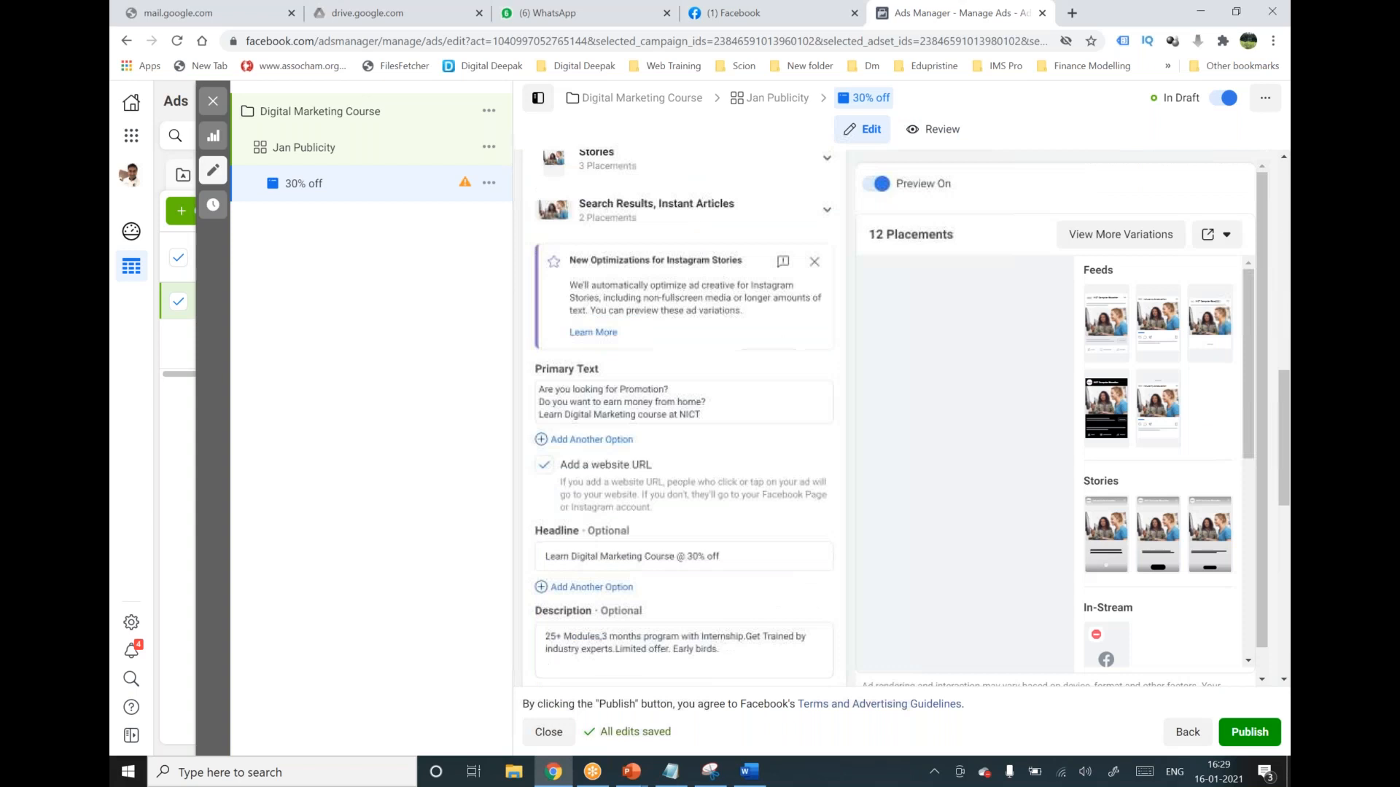
{"action": "scroll", "coordinate": [605, 298], "scroll_direction": "up", "scroll_amount": 1}
{"action": "left_click", "coordinate": [605, 298]}
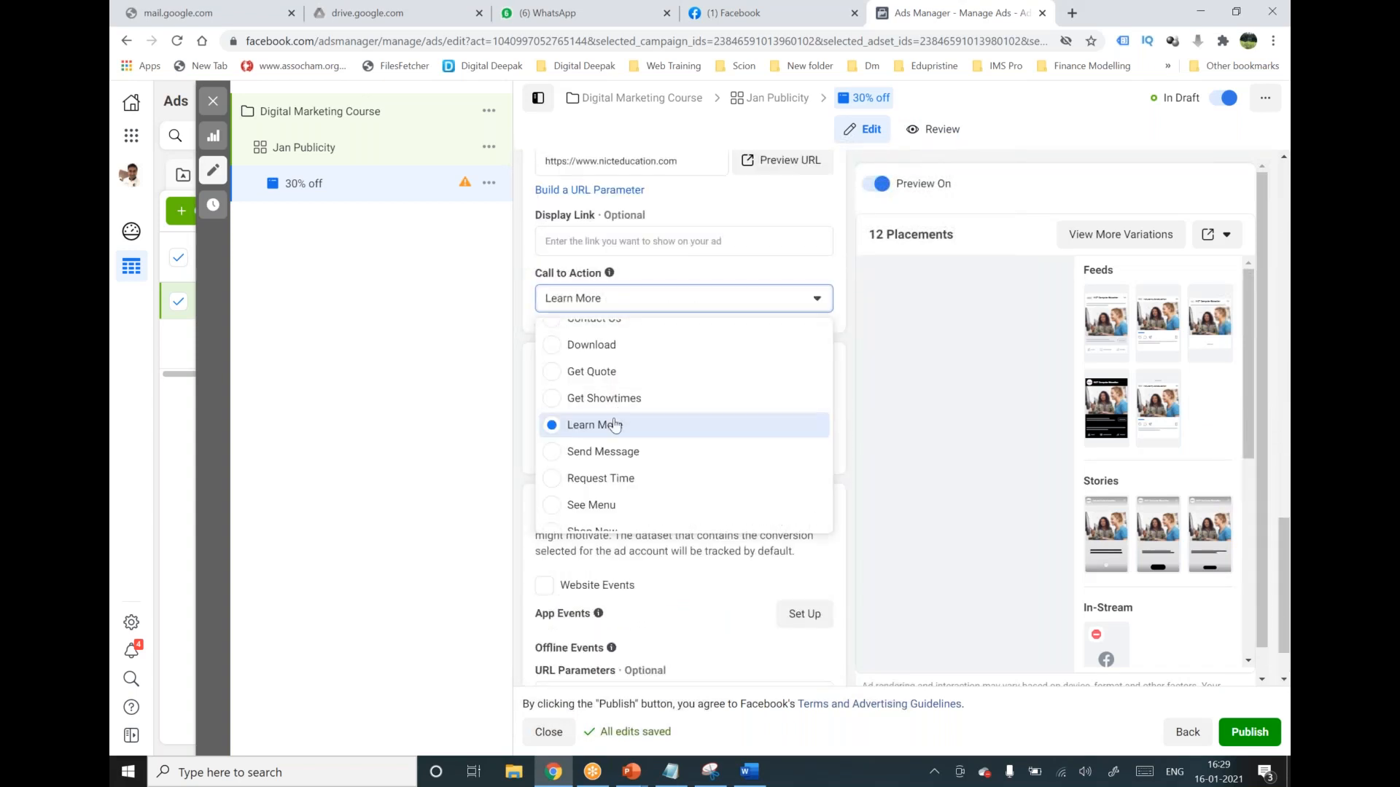
{"action": "scroll", "coordinate": [609, 406], "scroll_direction": "up", "scroll_amount": 2}
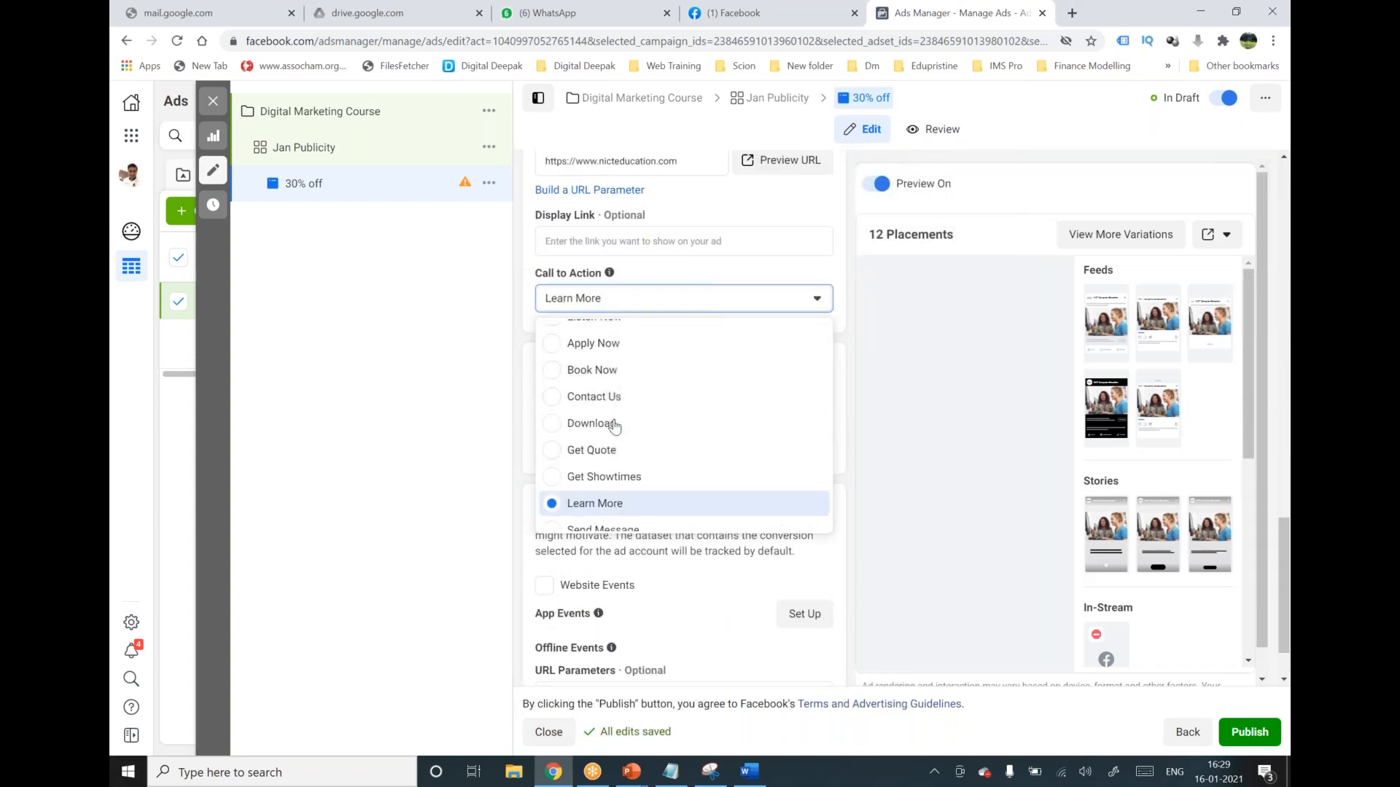
{"action": "left_click", "coordinate": [554, 397]}
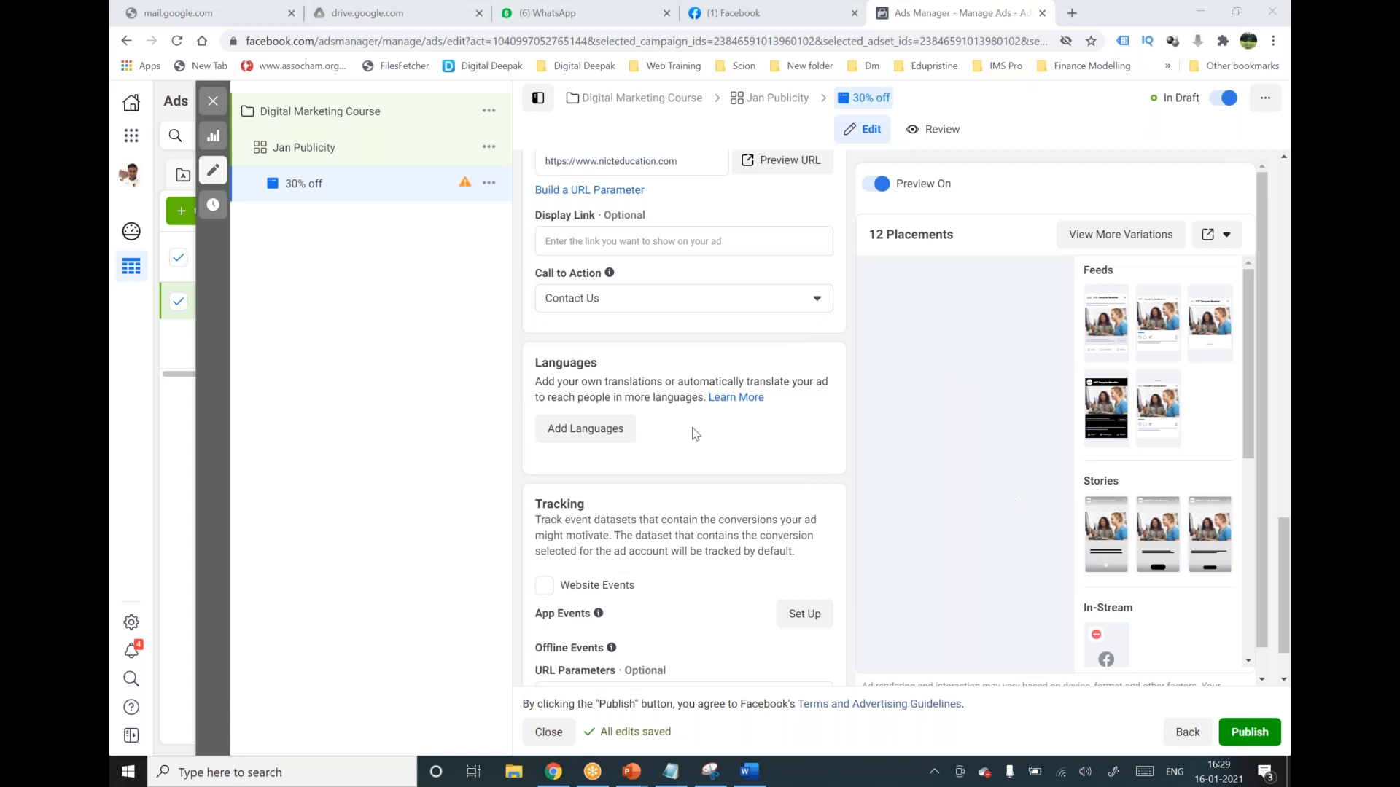
Reopen the ad's review and check the Contact Us call to action in the Desktop News Feed preview.
{"action": "scroll", "coordinate": [661, 443], "scroll_direction": "up", "scroll_amount": 4}
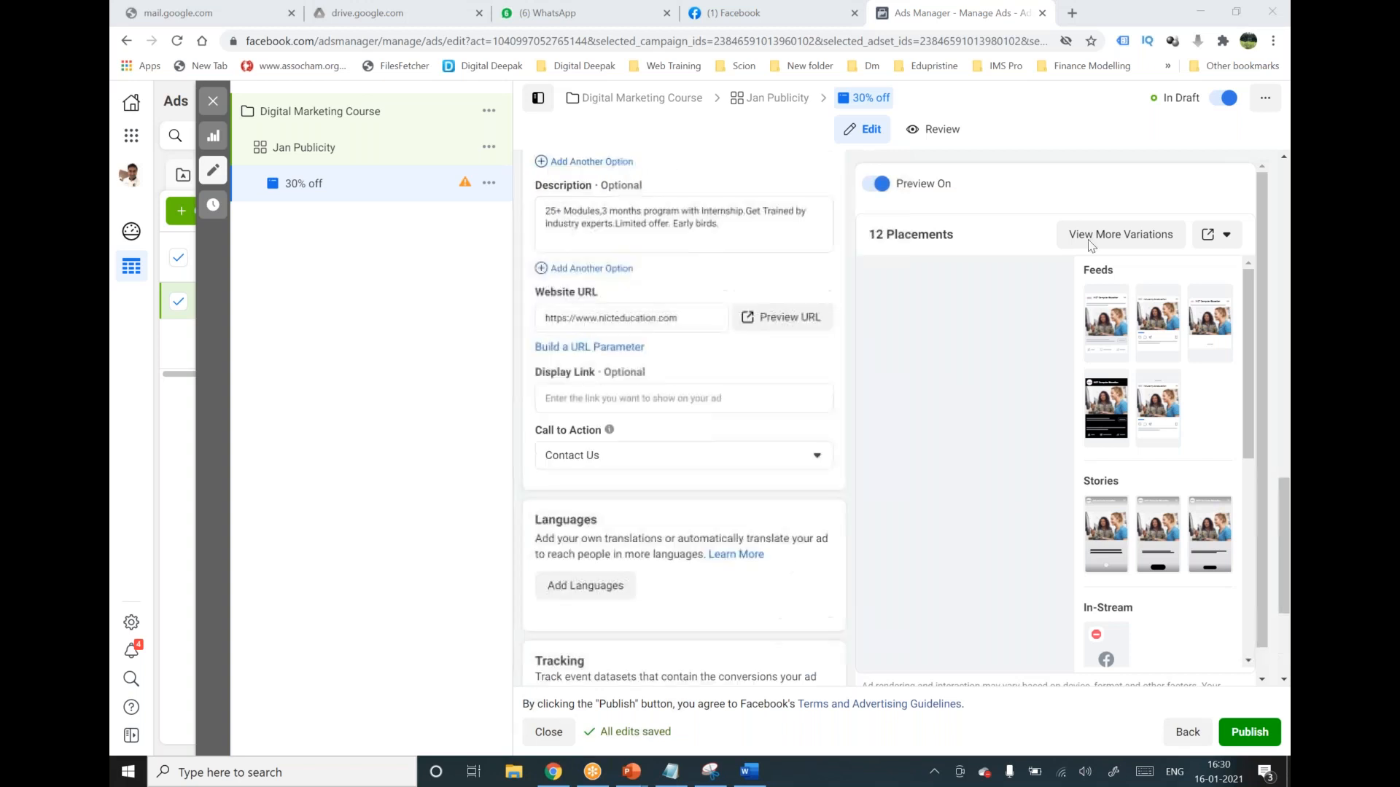
{"action": "left_click", "coordinate": [937, 131]}
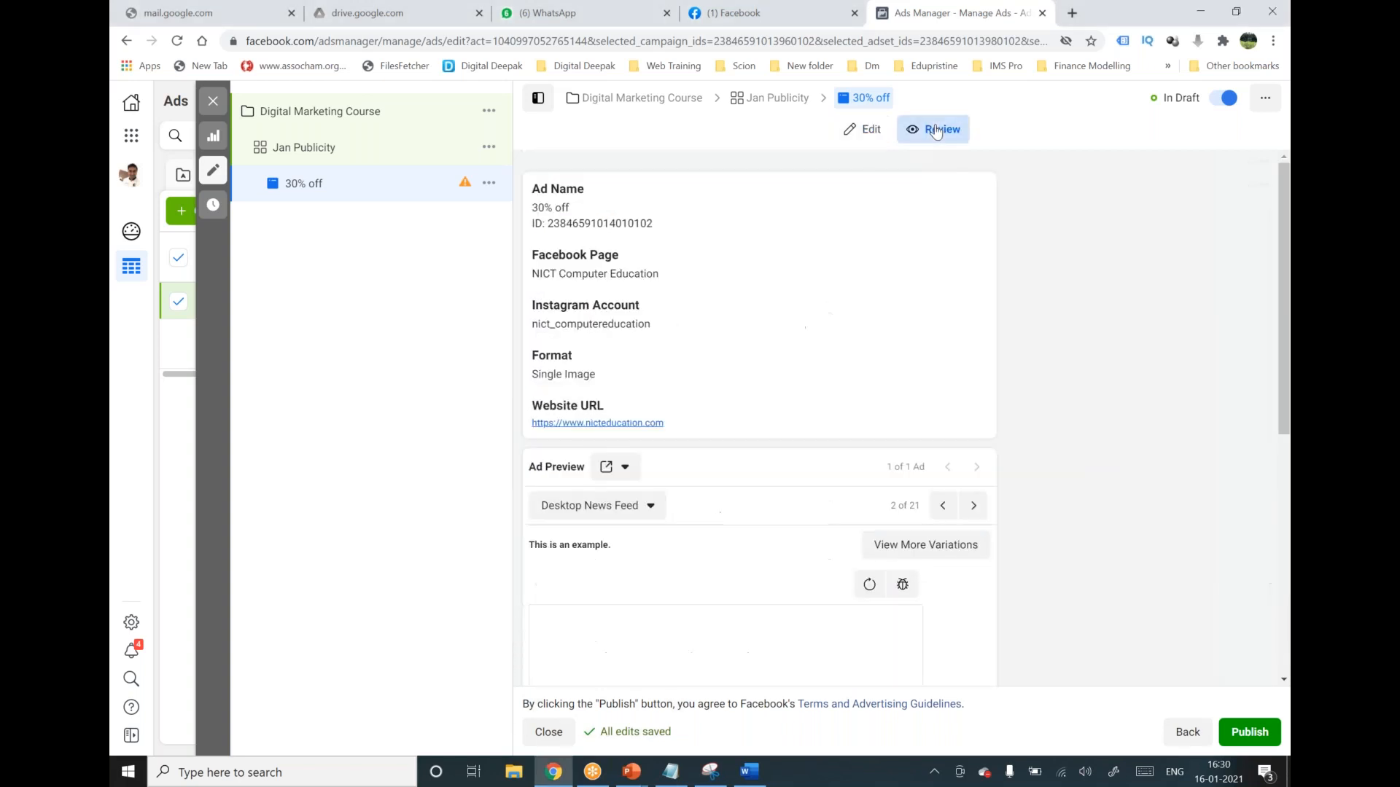
{"action": "scroll", "coordinate": [850, 496], "scroll_direction": "down", "scroll_amount": 5}
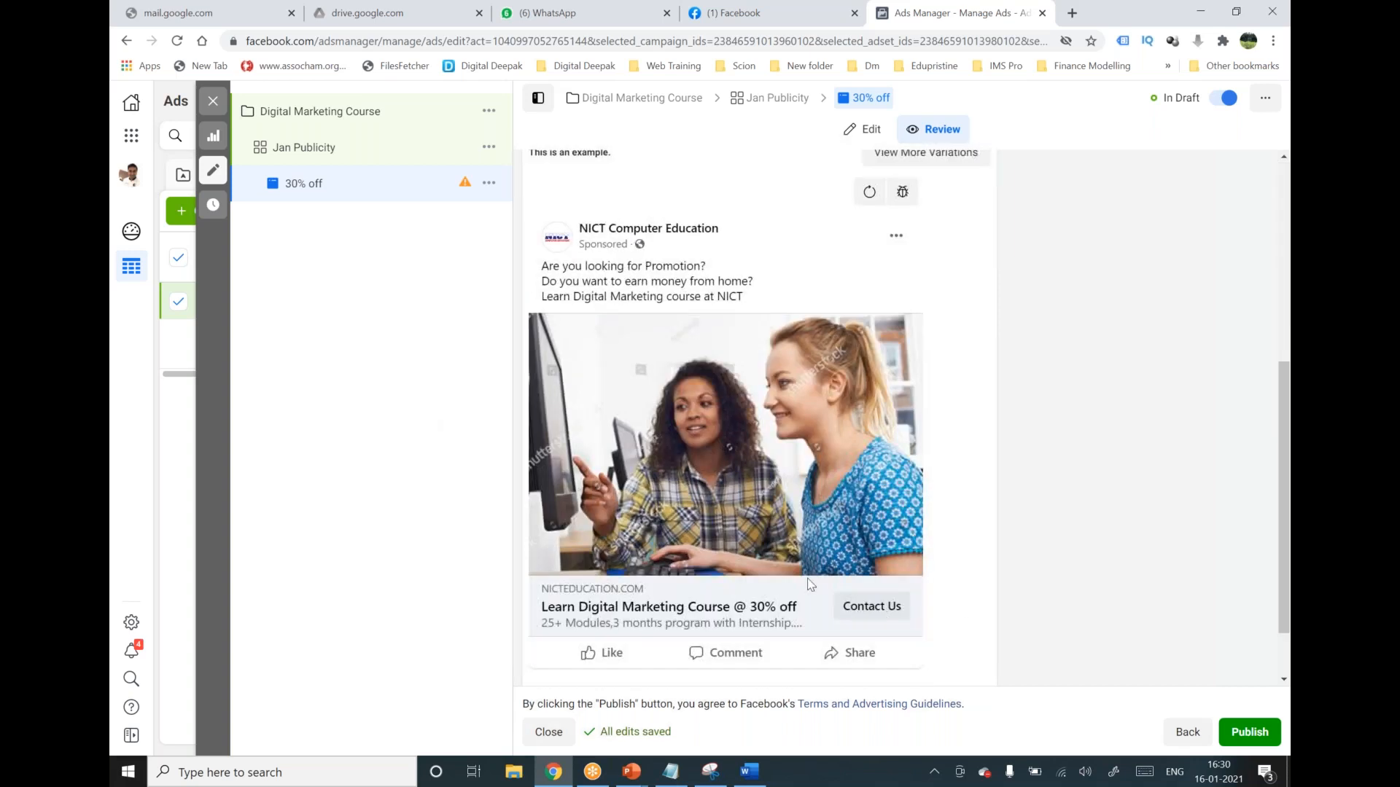
{"action": "left_click", "coordinate": [982, 23]}
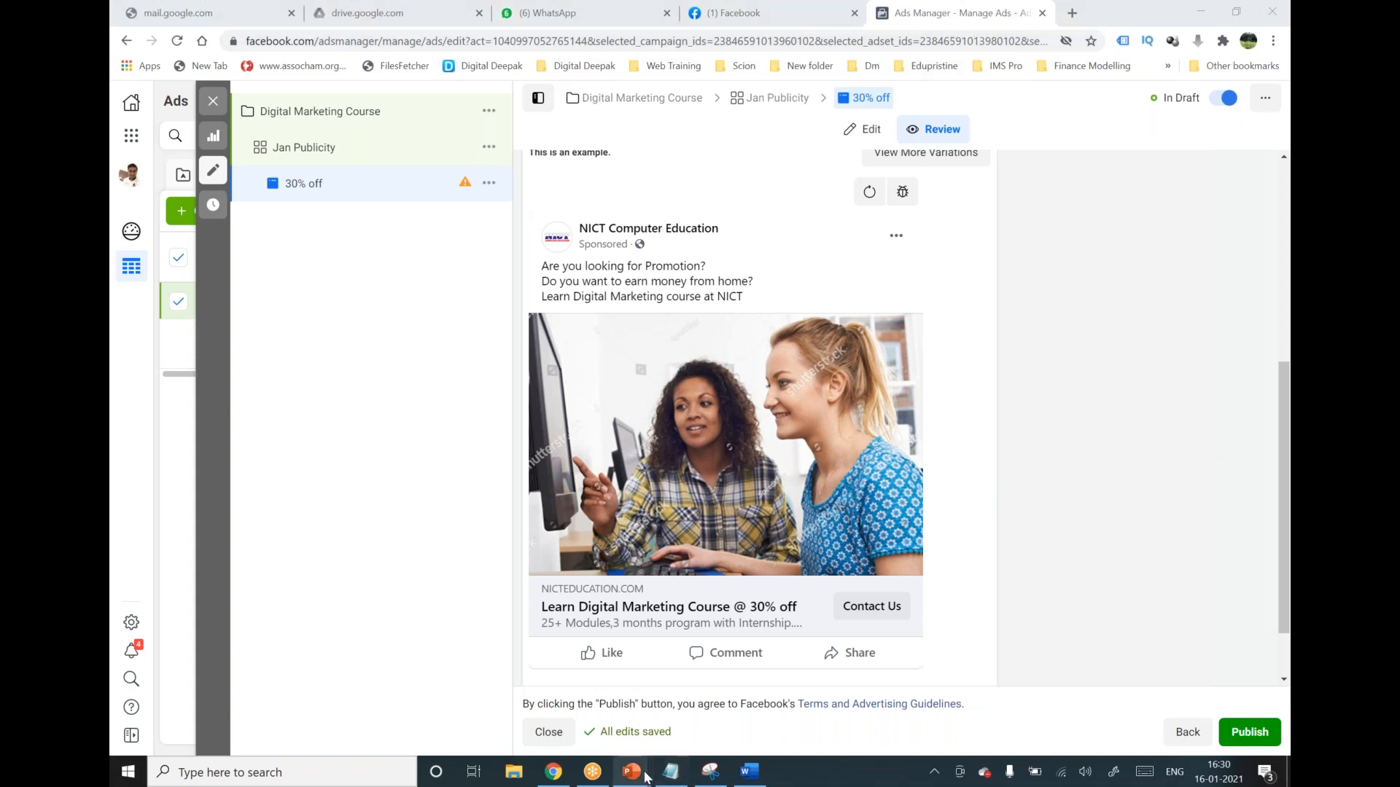
Switch to the MCC Facebook Marketing presentation in PowerPoint, read slide 238 on ad elements, and return to the ad review in Chrome.
{"action": "mouse_move", "coordinate": [645, 777]}
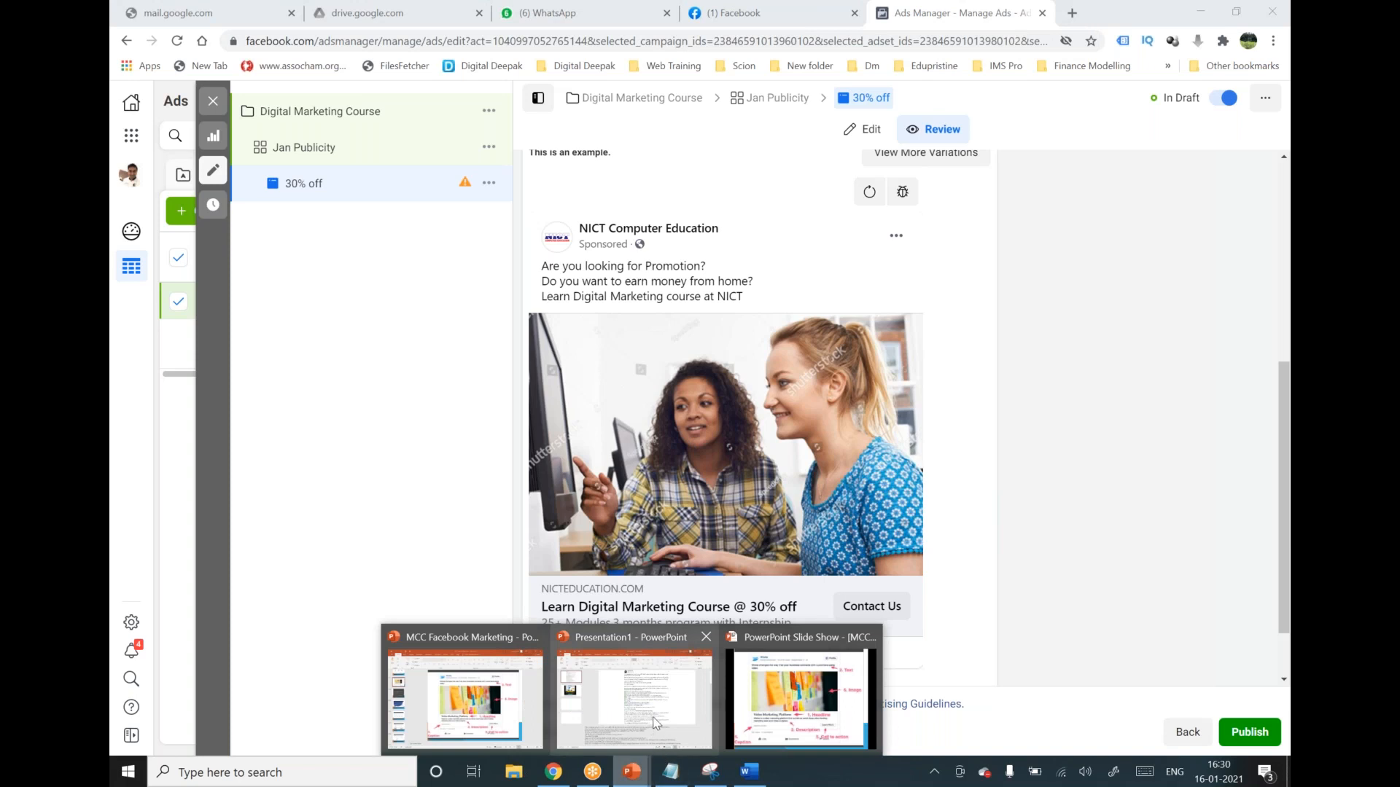
{"action": "mouse_move", "coordinate": [662, 716]}
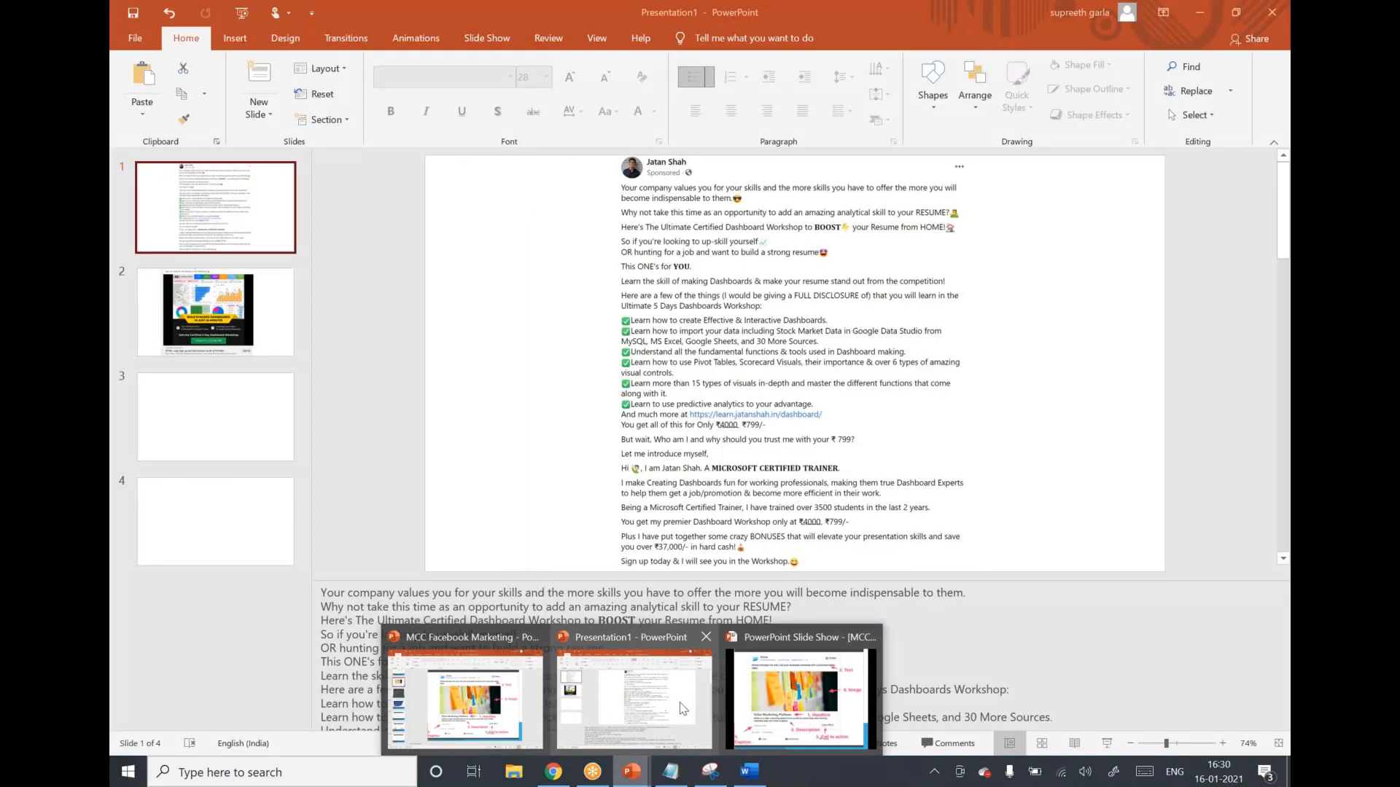
{"action": "mouse_move", "coordinate": [740, 696]}
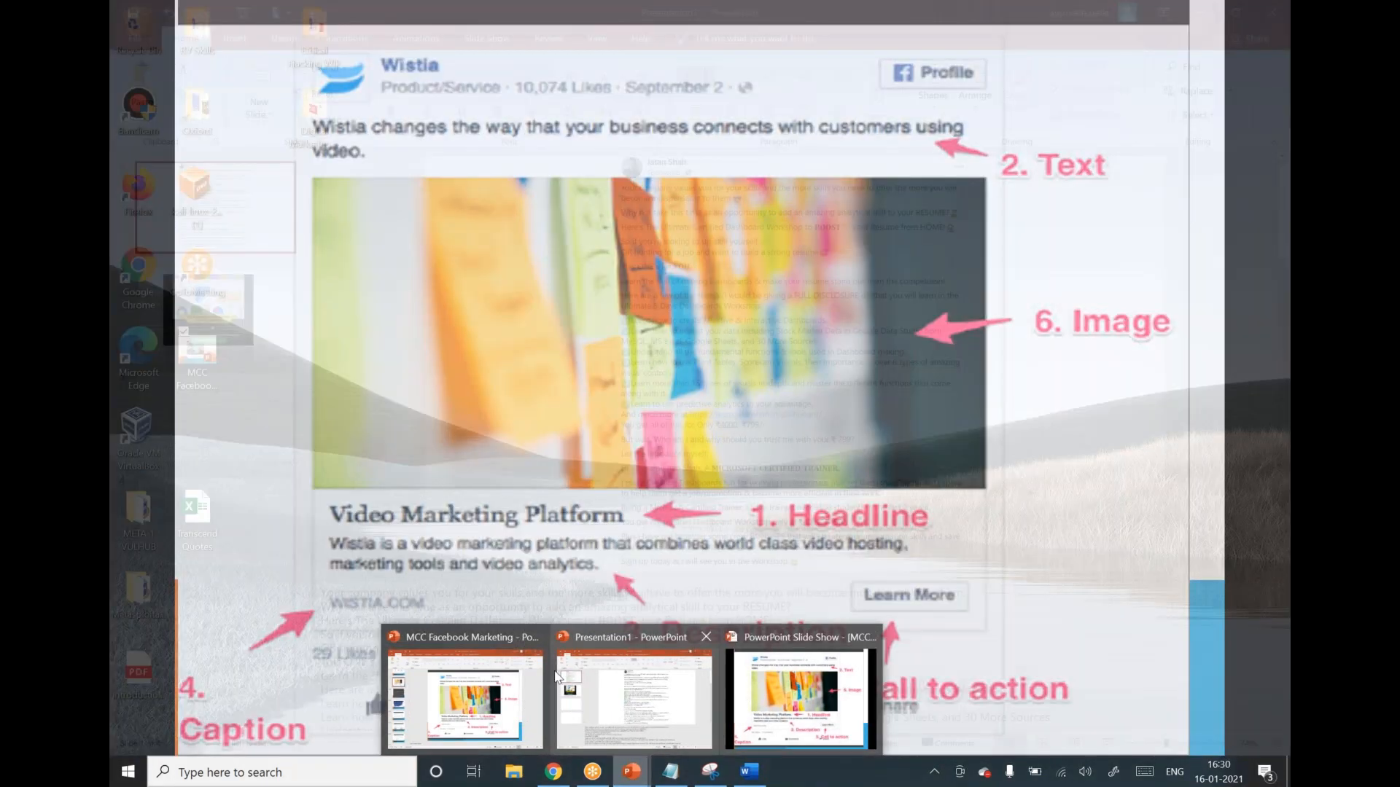
{"action": "left_click", "coordinate": [467, 697]}
{"action": "scroll", "coordinate": [174, 403], "scroll_direction": "down", "scroll_amount": 10}
{"action": "scroll", "coordinate": [174, 402], "scroll_direction": "down", "scroll_amount": 12}
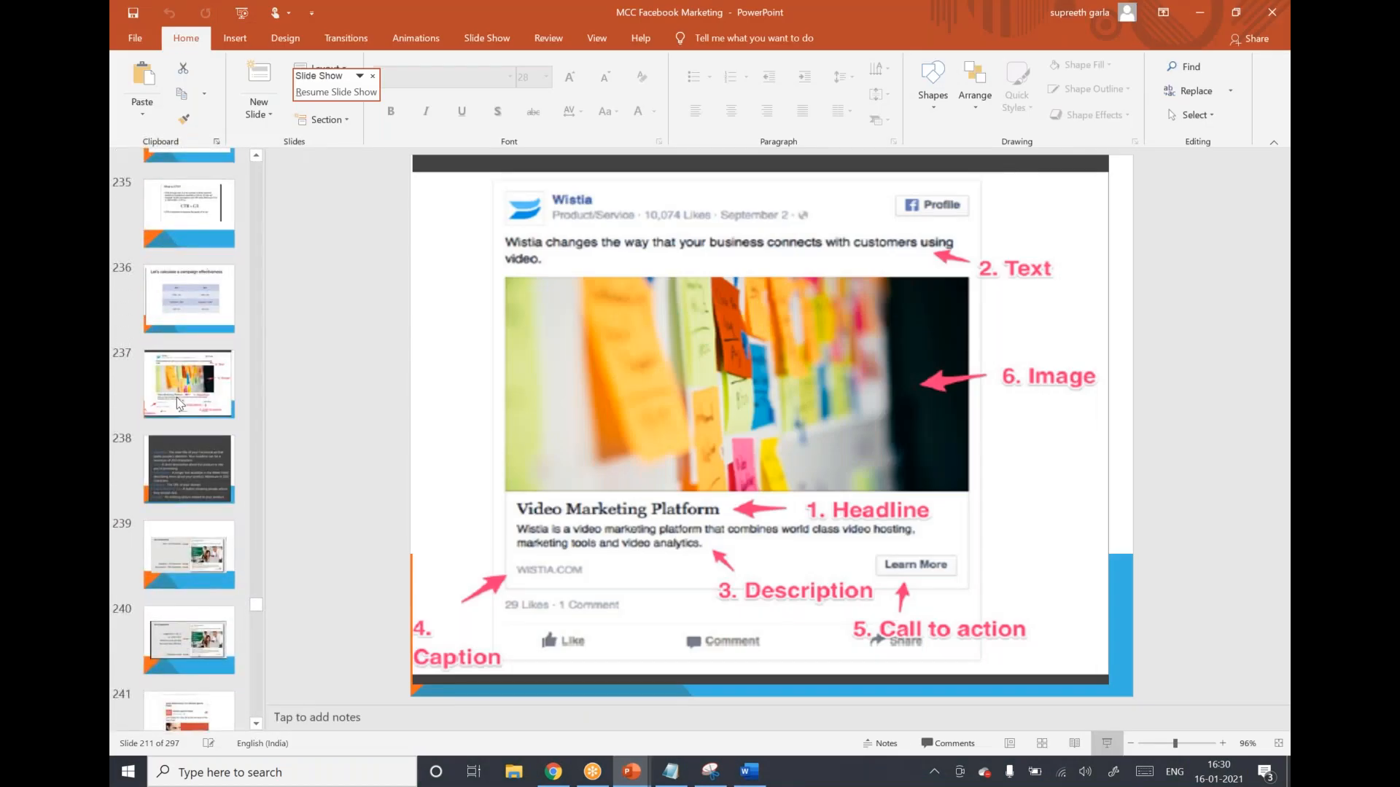
{"action": "scroll", "coordinate": [179, 403], "scroll_direction": "down", "scroll_amount": 3}
{"action": "left_click", "coordinate": [213, 256]}
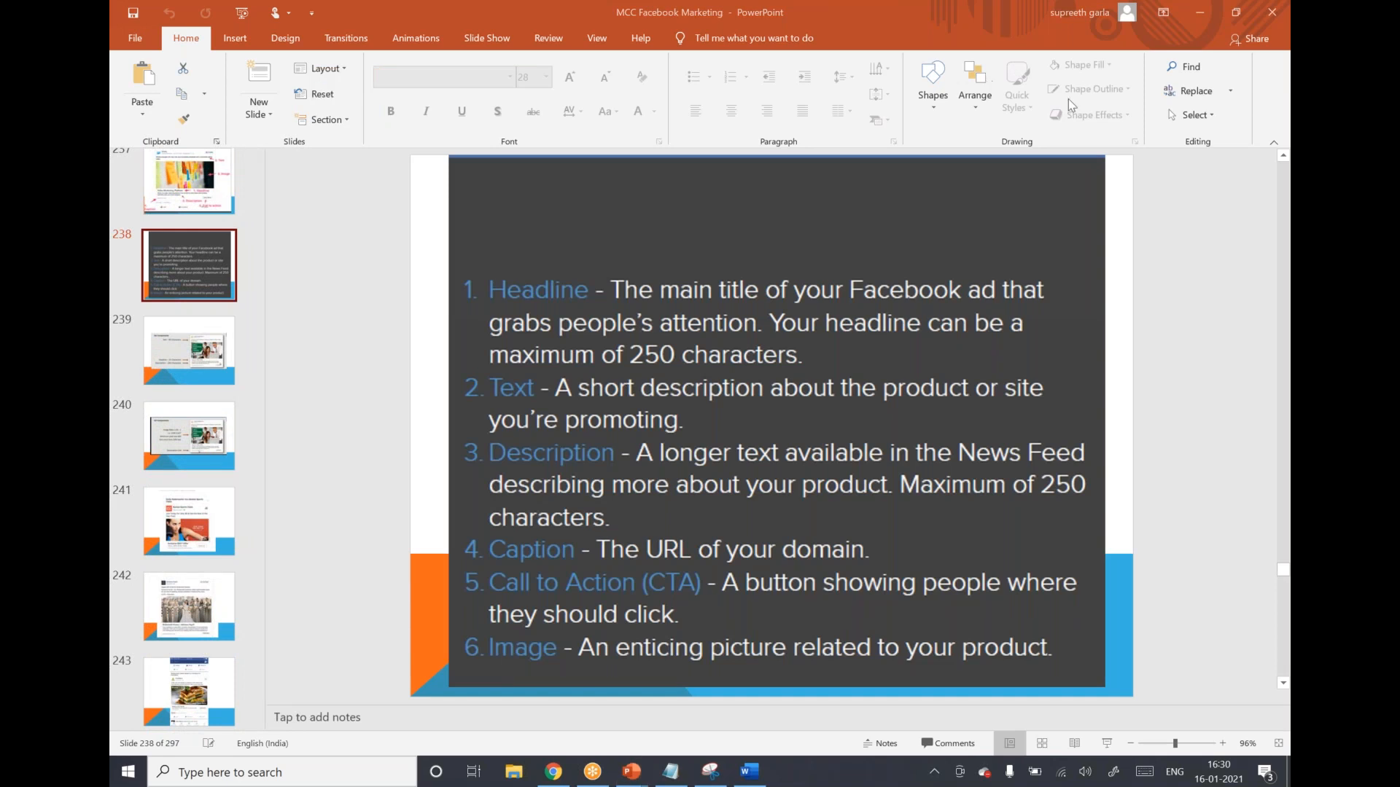
{"action": "left_click", "coordinate": [552, 771]}
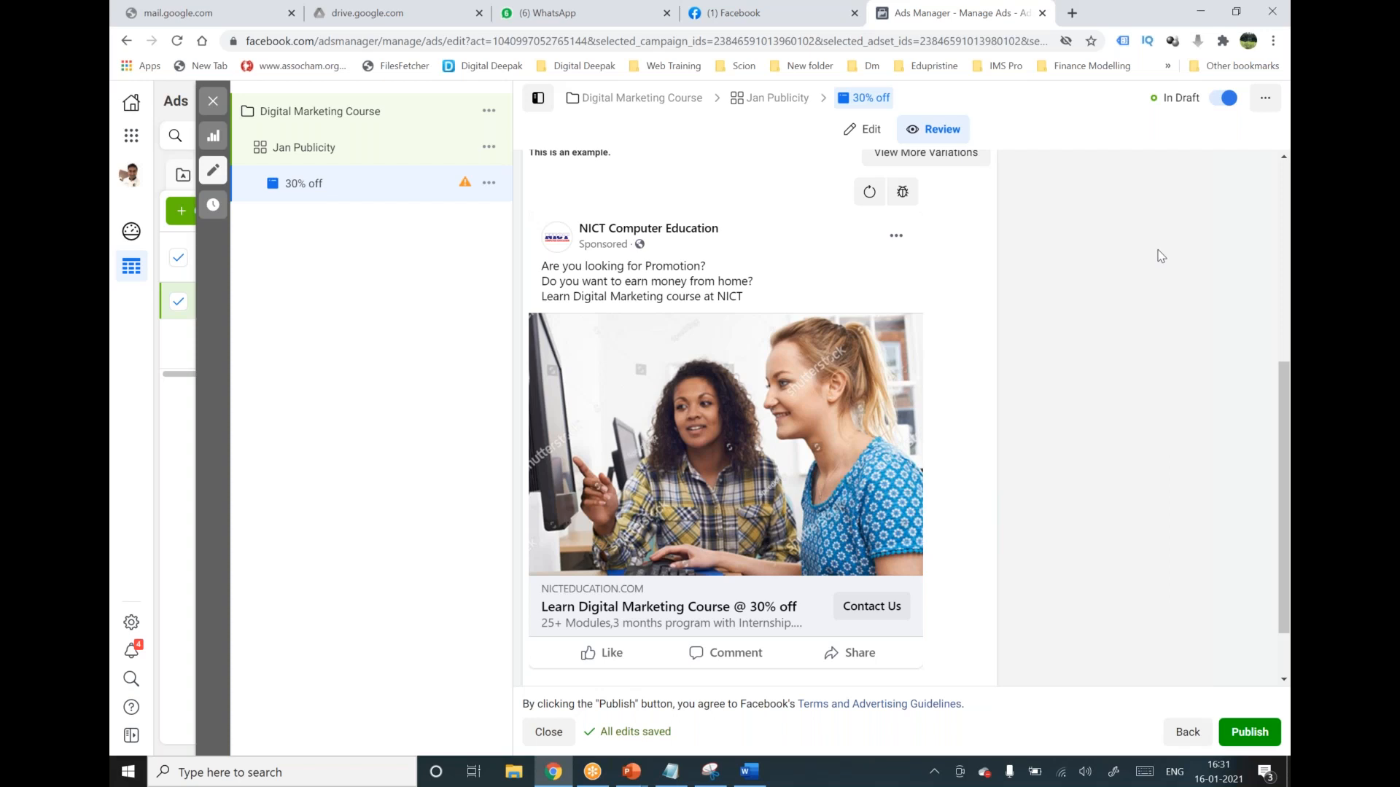
{"action": "left_click", "coordinate": [974, 27]}
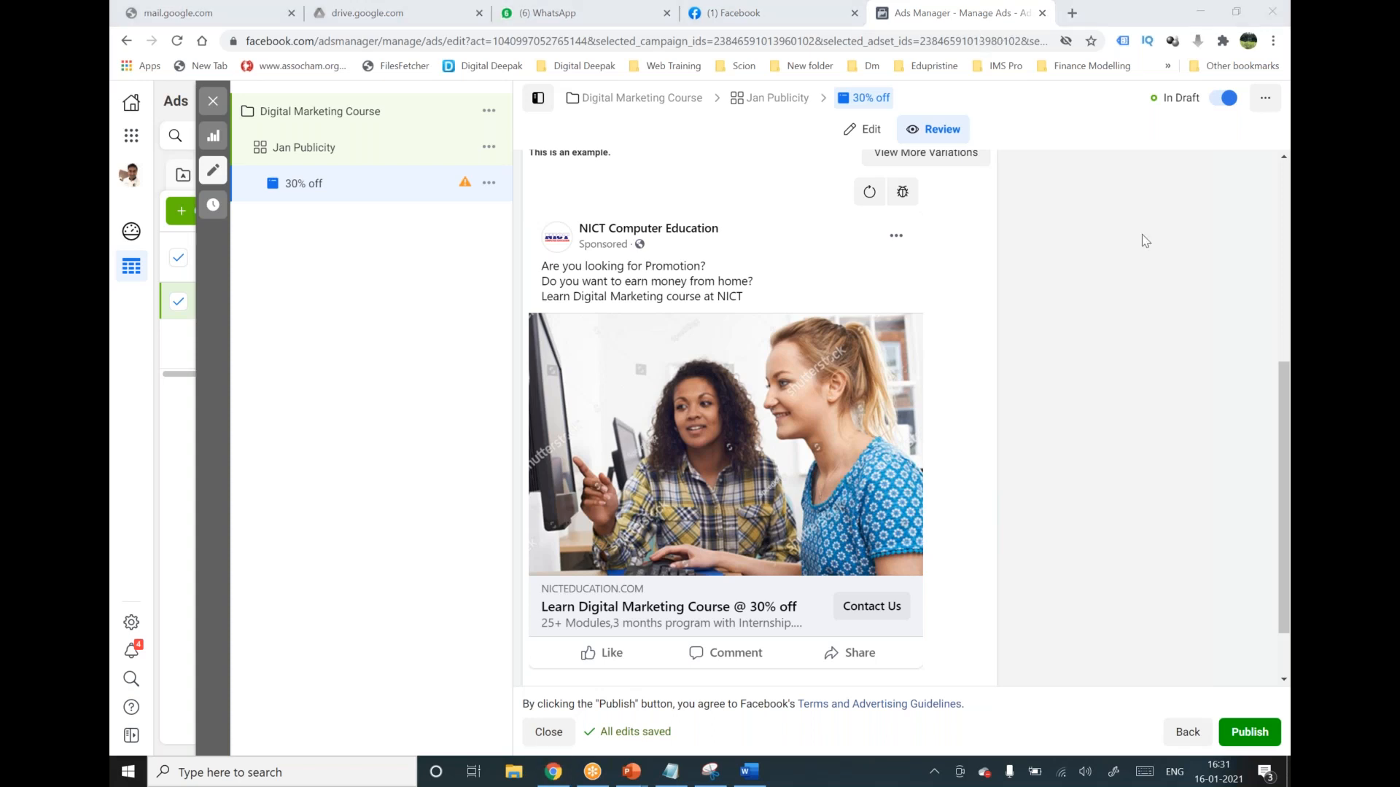